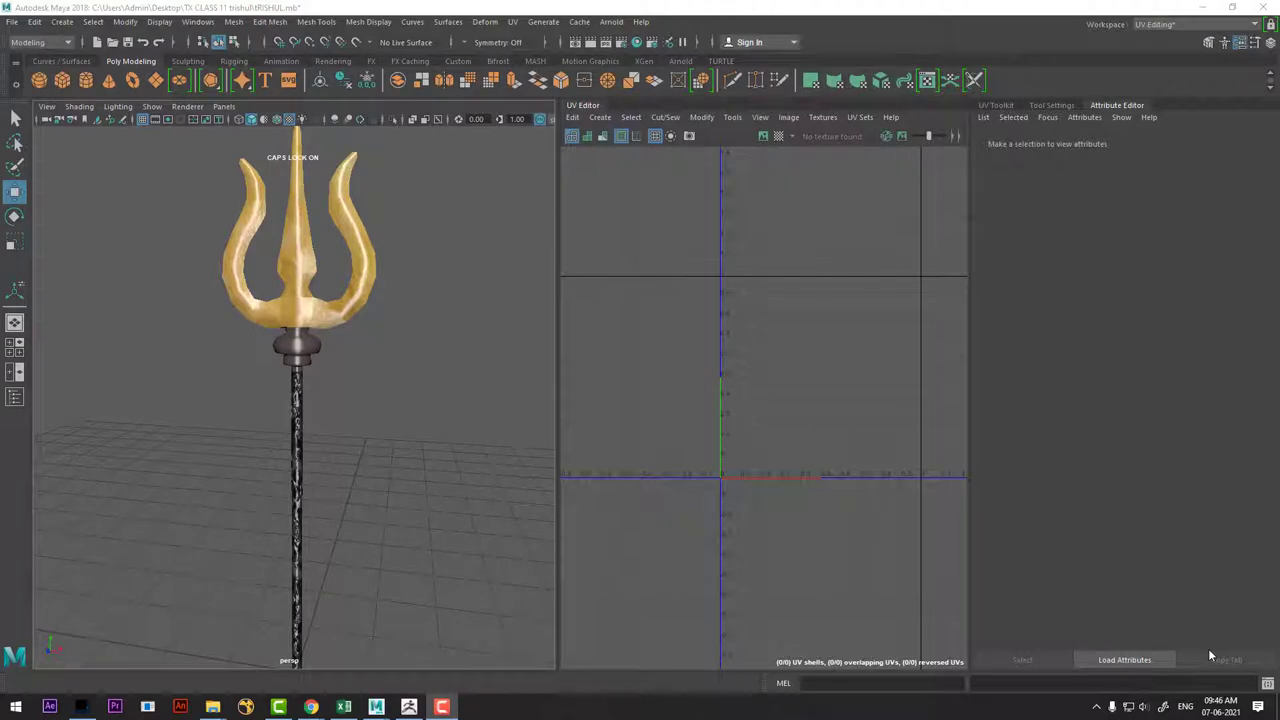
# Select the whole trishul in the Maya viewport and zoom in on it.
pyautogui.click(380, 463)
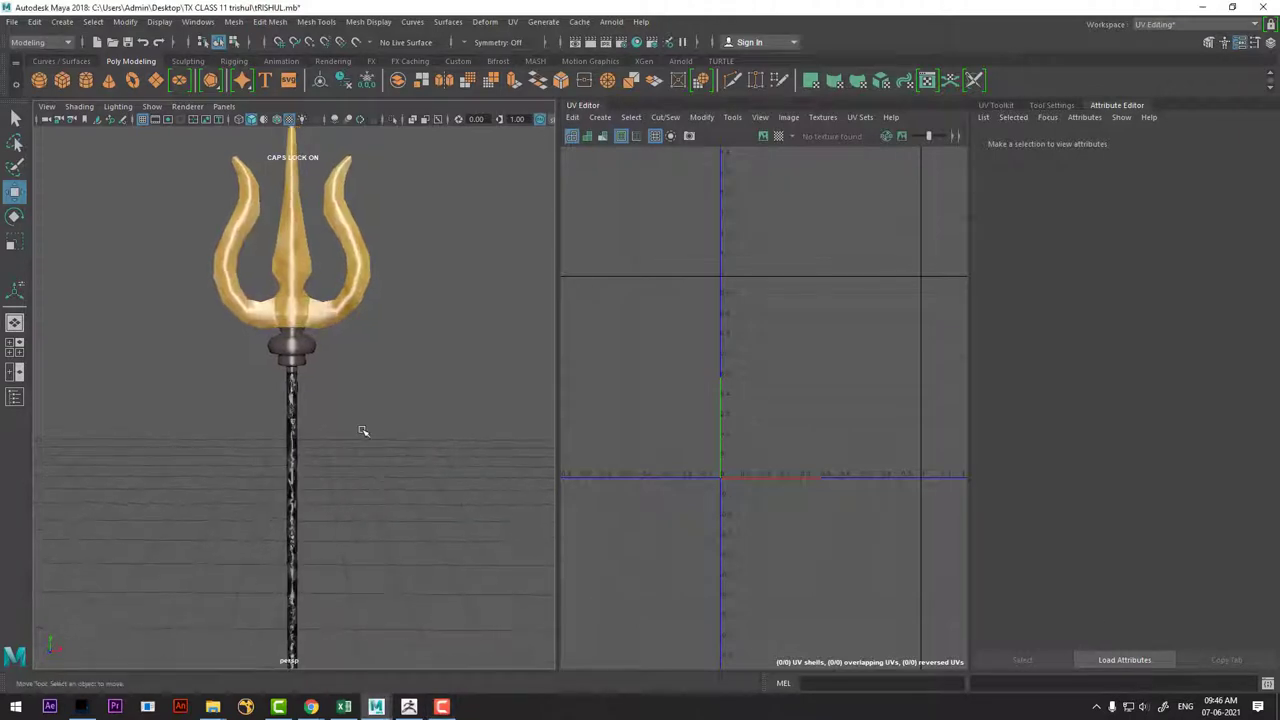
pyautogui.moveTo(361, 393); pyautogui.dragTo(122, 477)
pyautogui.click(329, 347)
pyautogui.moveTo(250, 358)
pyautogui.mouseDown()
pyautogui.moveTo(331, 469)
pyautogui.moveTo(380, 506)
pyautogui.mouseUp()
pyautogui.click(366, 429)
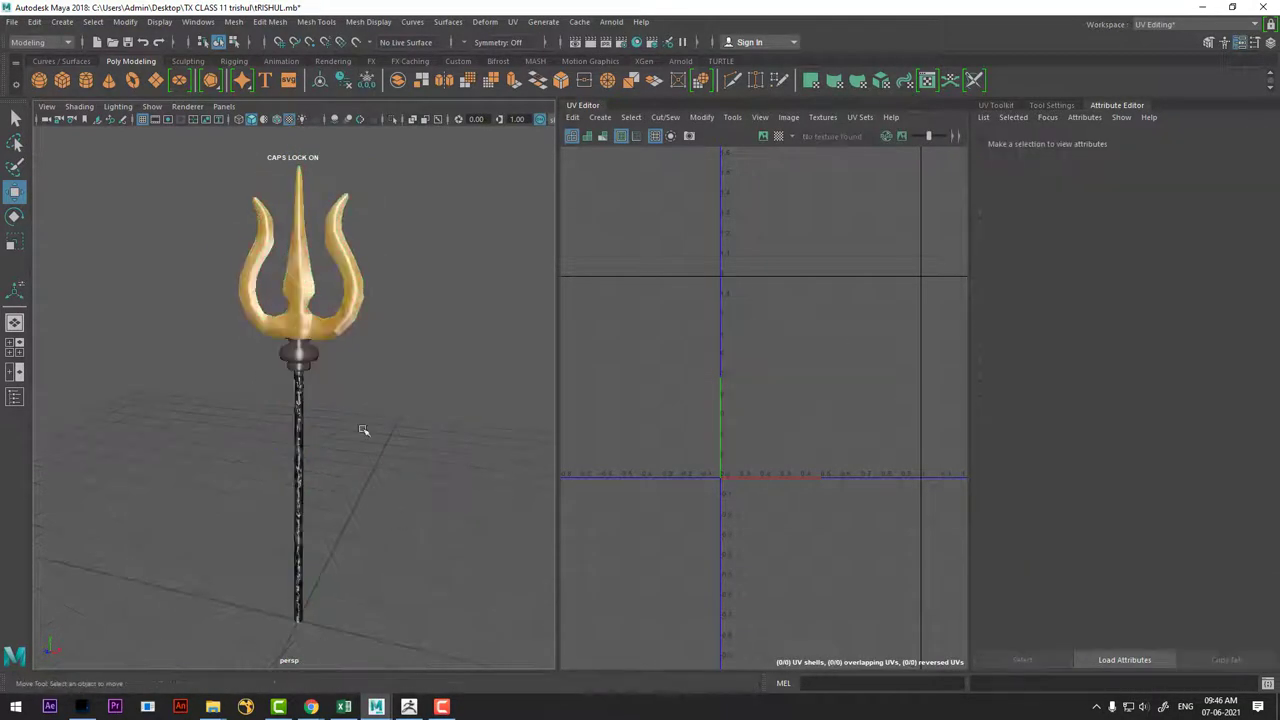
pyautogui.keyDown('alt'); pyautogui.moveTo(357, 357); pyautogui.dragTo(350, 357); pyautogui.keyUp('alt')
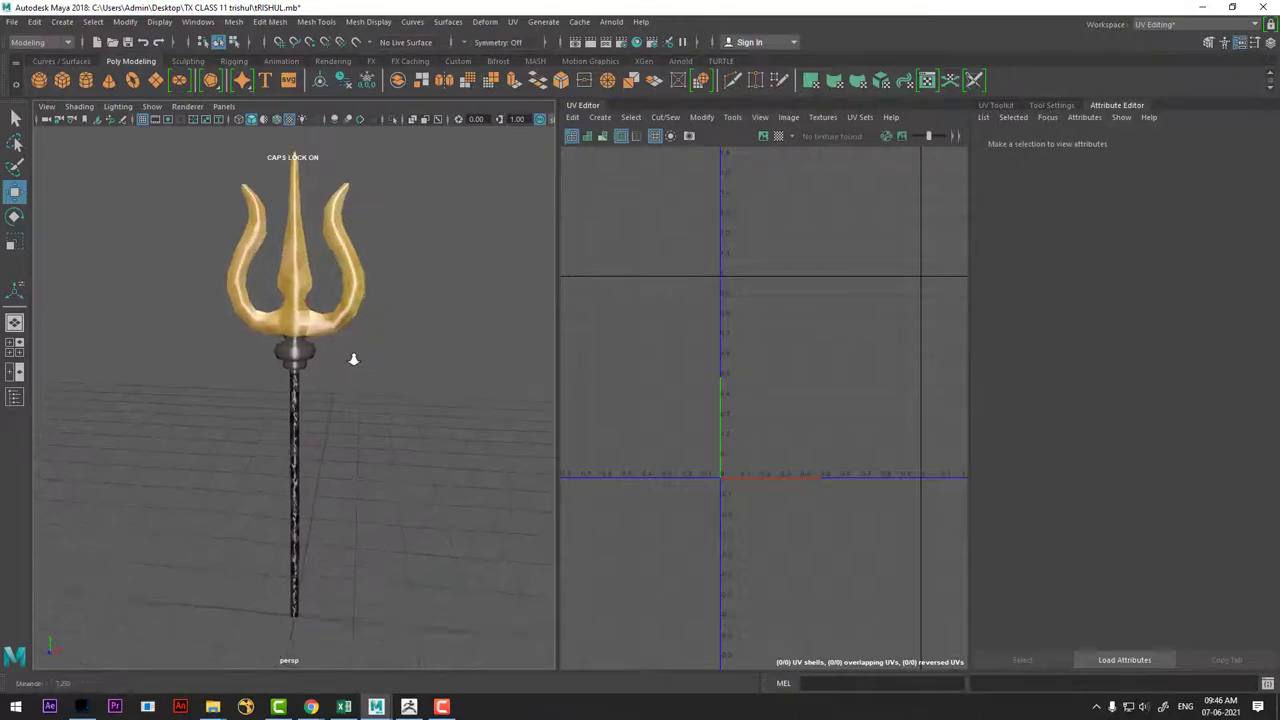
pyautogui.click(339, 326)
pyautogui.scroll(3, 391, 354)
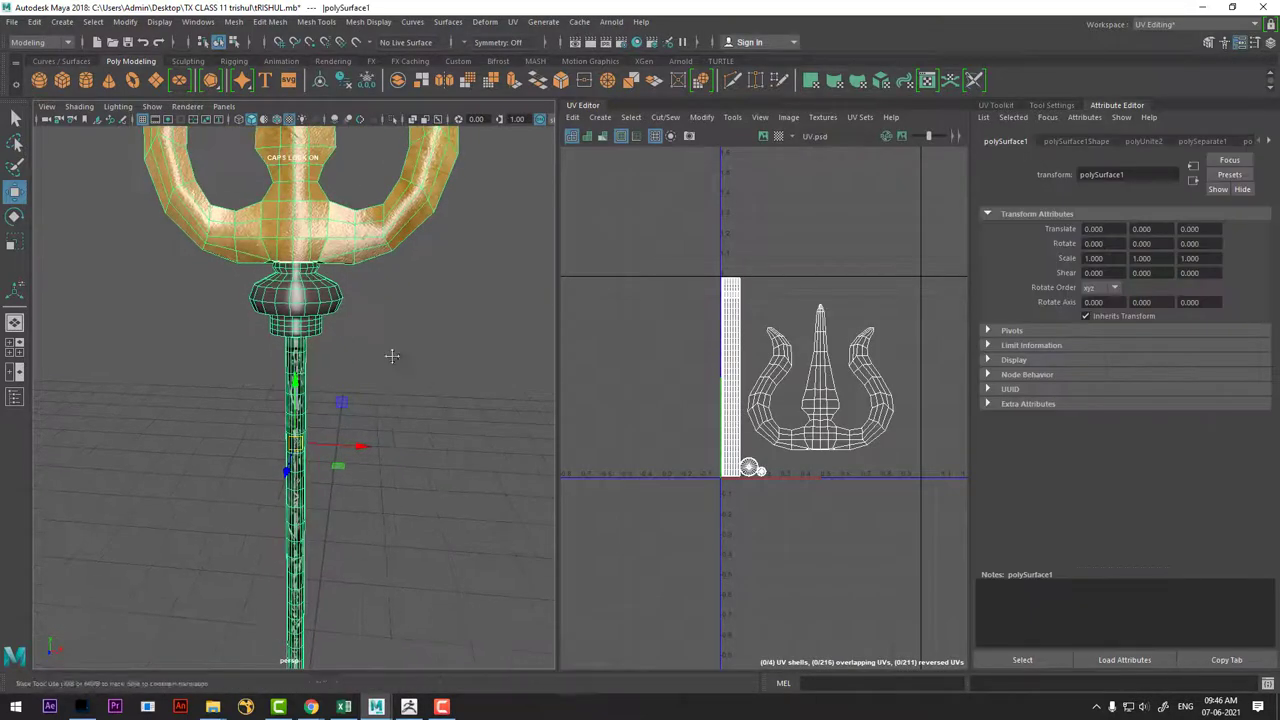
pyautogui.scroll(2, 395, 356)
# Apply Smooth to the trishul mesh and inspect the rounder prongs from the front.
pyautogui.keyDown('shift'); pyautogui.rightClick(413, 345); pyautogui.keyUp('shift')
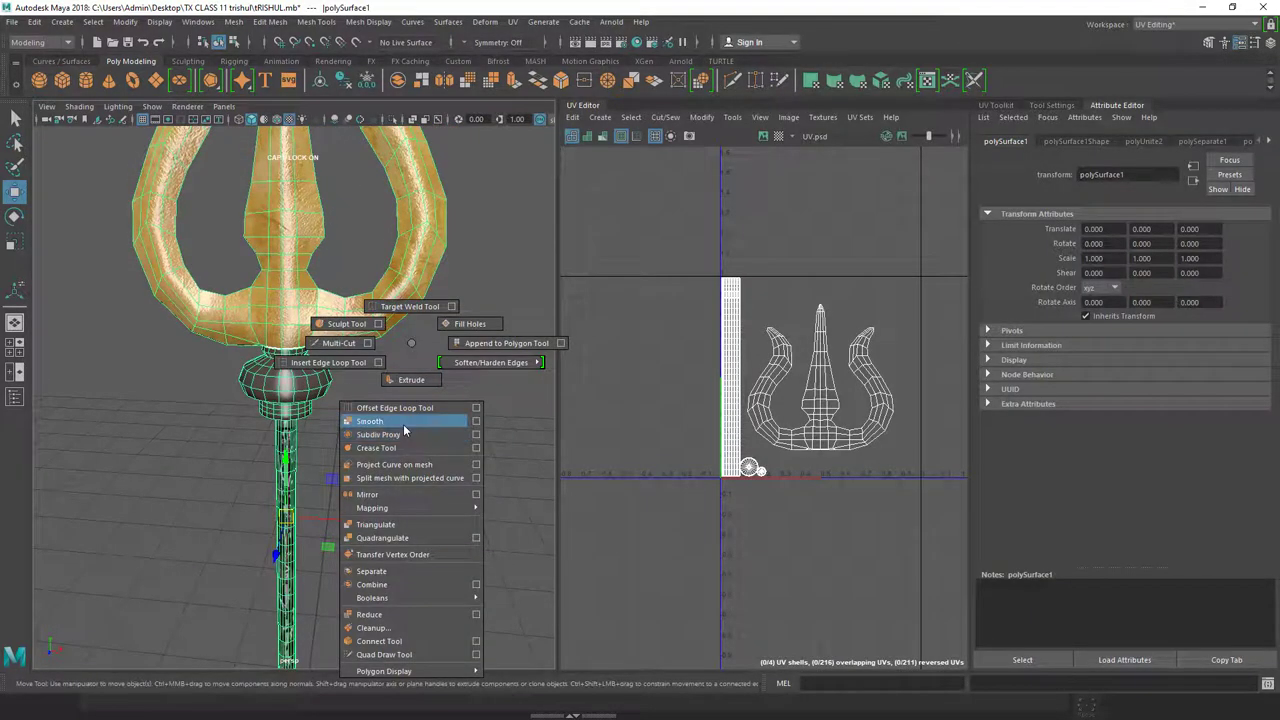
pyautogui.keyDown('shift'); pyautogui.moveTo(413, 345); pyautogui.dragTo(372, 421, button='right'); pyautogui.keyUp('shift')
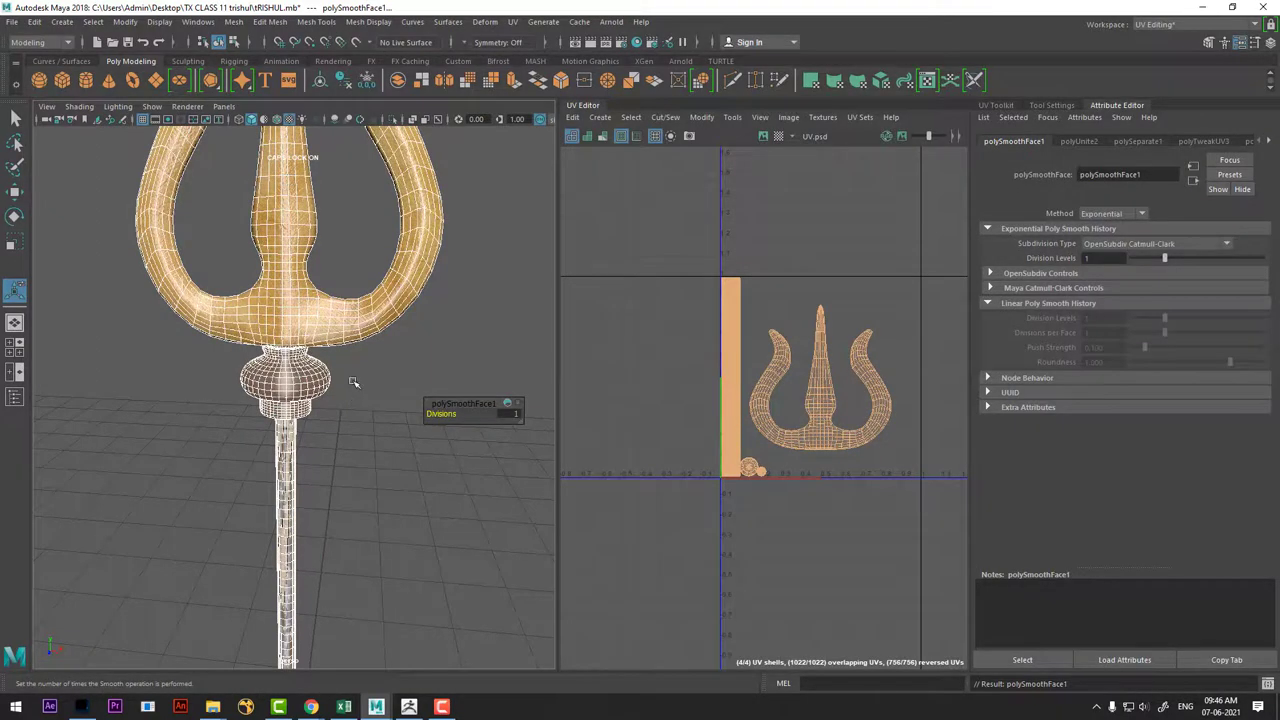
pyautogui.moveTo(352, 381)
pyautogui.keyDown('alt'); pyautogui.mouseDown()
pyautogui.moveTo(337, 414)
pyautogui.moveTo(358, 464)
pyautogui.moveTo(175, 471)
pyautogui.moveTo(294, 456)
pyautogui.moveTo(337, 394)
pyautogui.moveTo(352, 447)
pyautogui.mouseUp(); pyautogui.keyUp('alt')
pyautogui.click(335, 440)
pyautogui.scroll(-3, 294, 456)
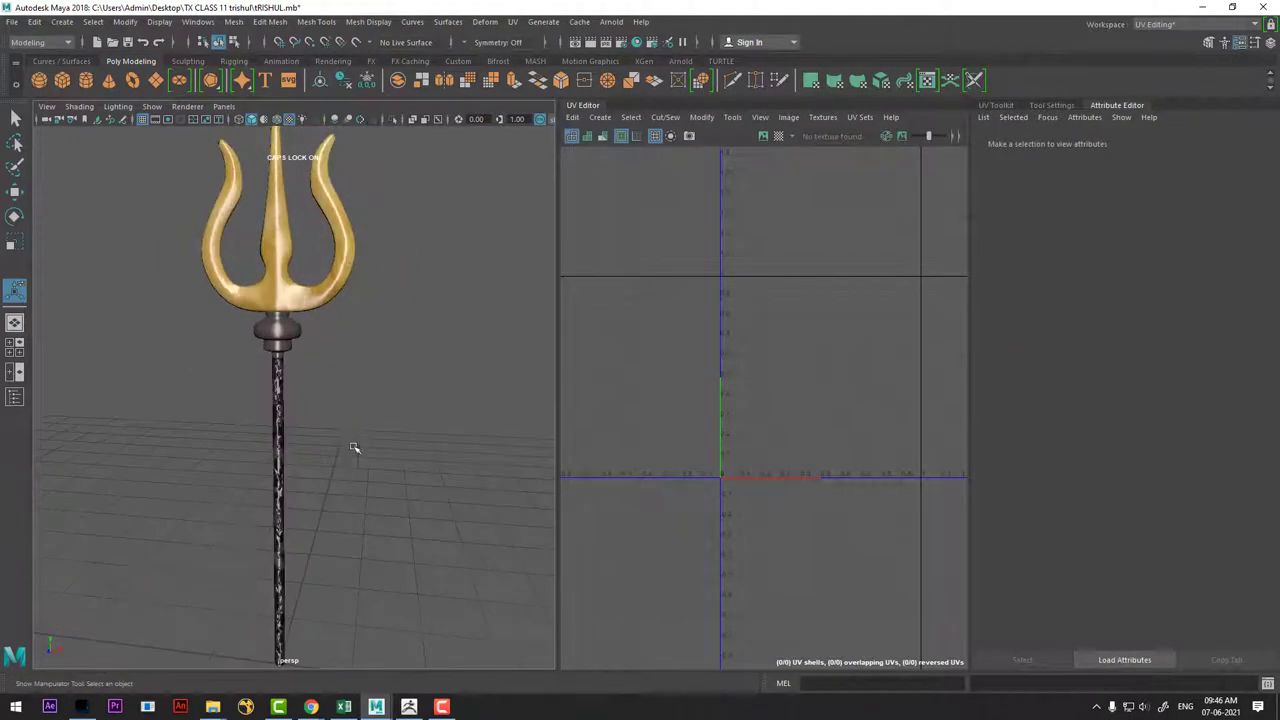
# In the Channel Box, set the polySmoothFace1 Divisions to 0.
pyautogui.click(310, 310)
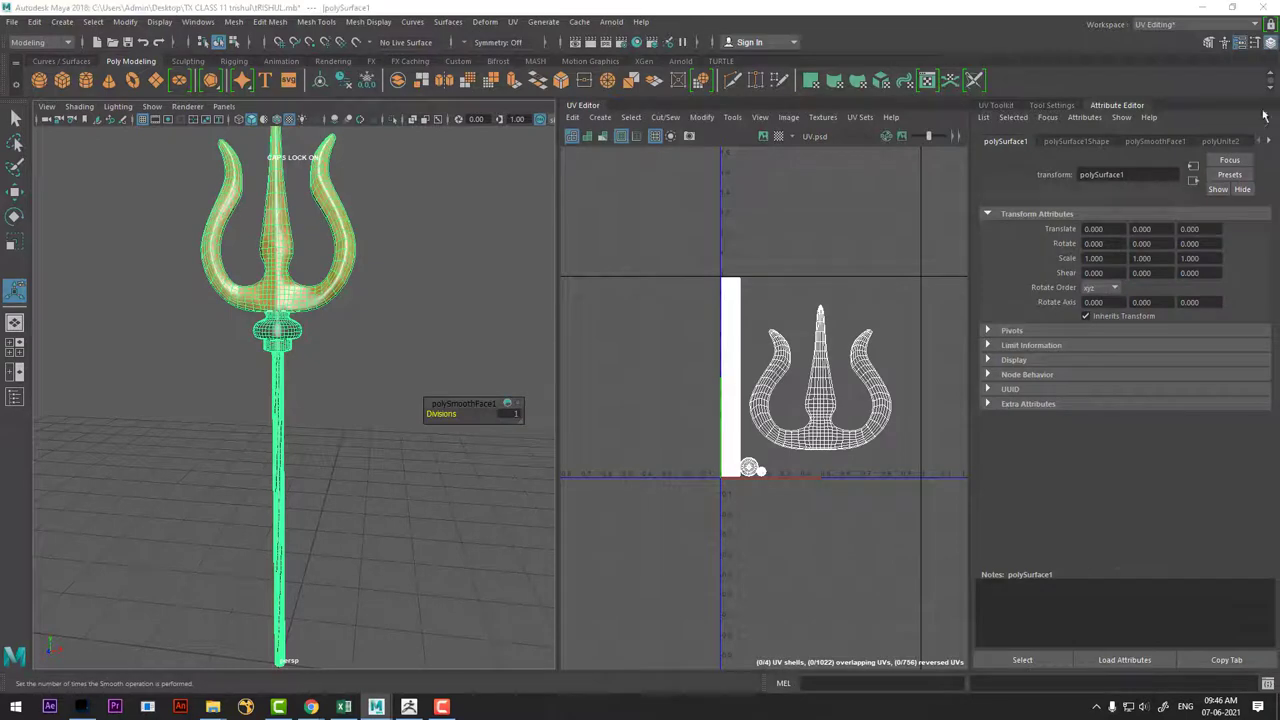
pyautogui.click(1270, 42)
pyautogui.click(985, 377)
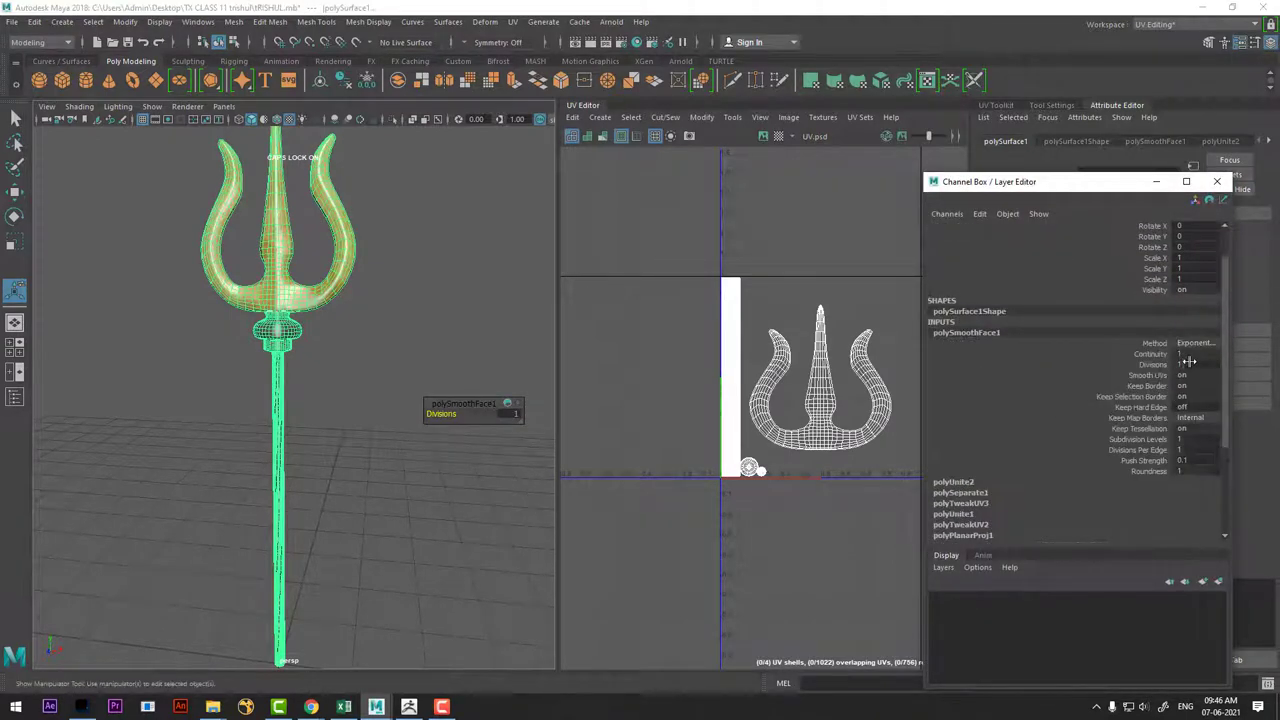
pyautogui.doubleClick(1189, 363)
pyautogui.write('0')
pyautogui.press('Return')
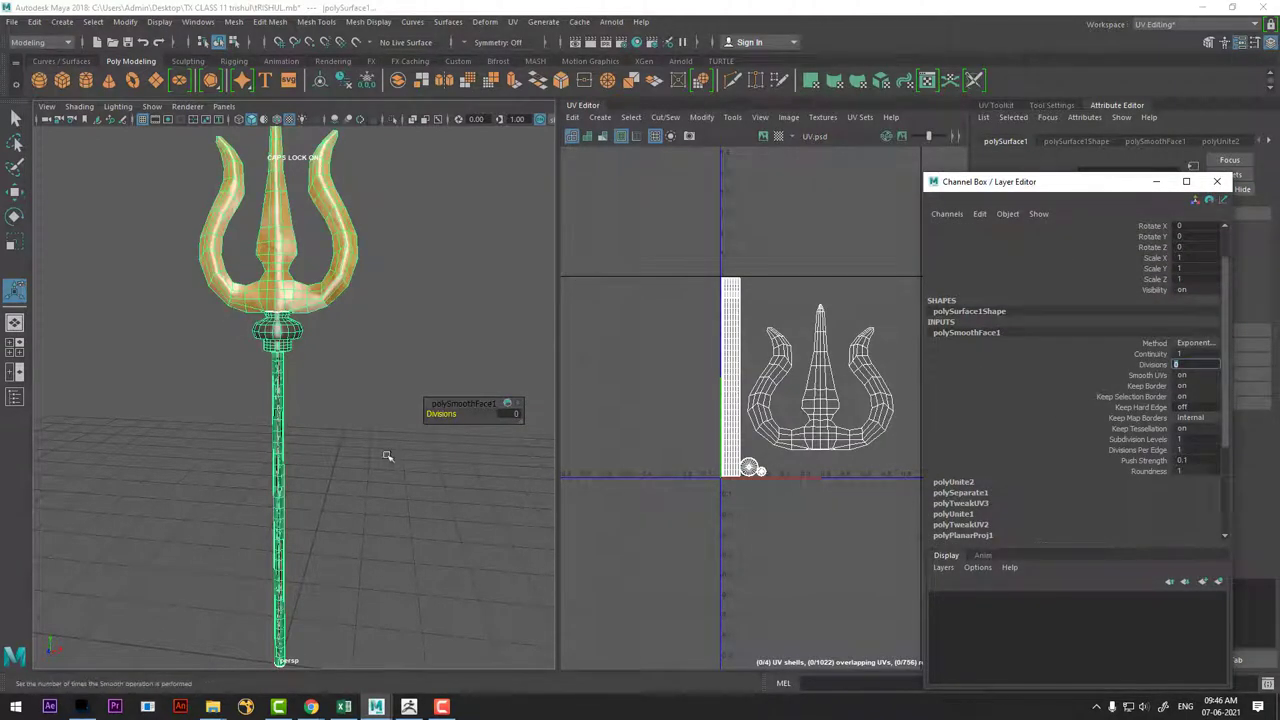
# Delete the trishul's construction history with Edit > Delete by Type > History.
pyautogui.click(389, 456)
pyautogui.click(275, 355)
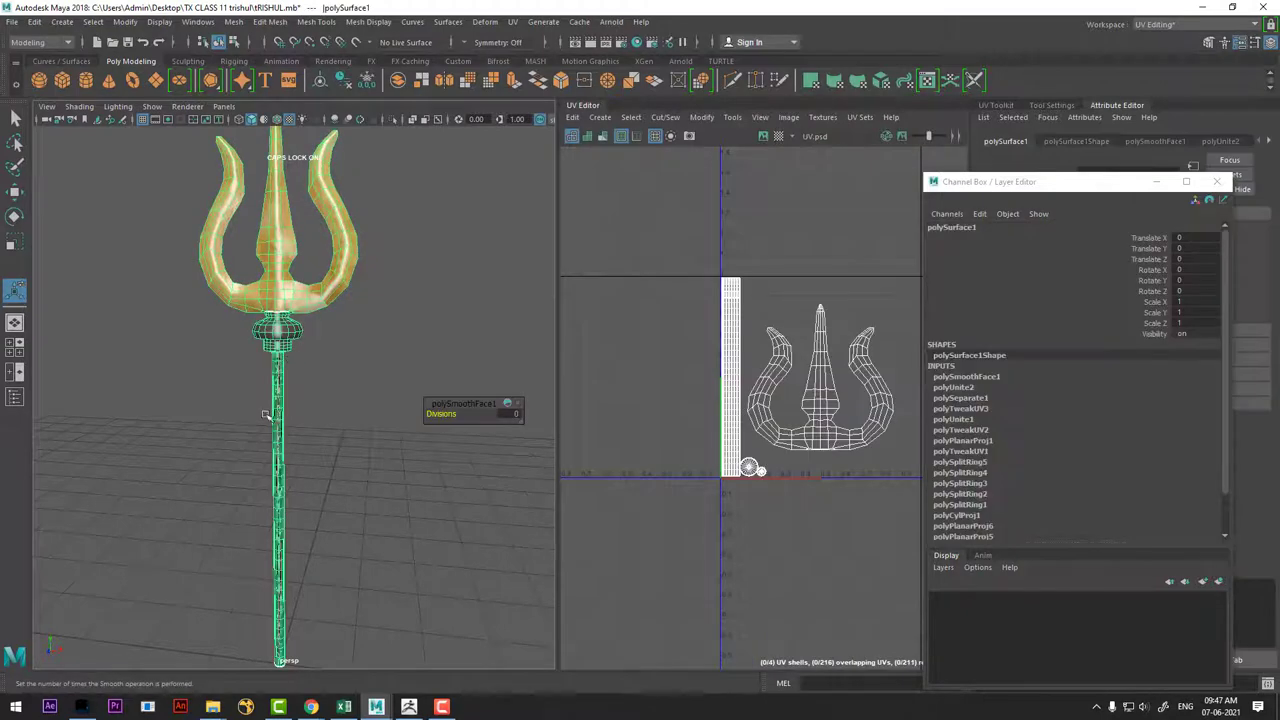
pyautogui.click(11, 23)
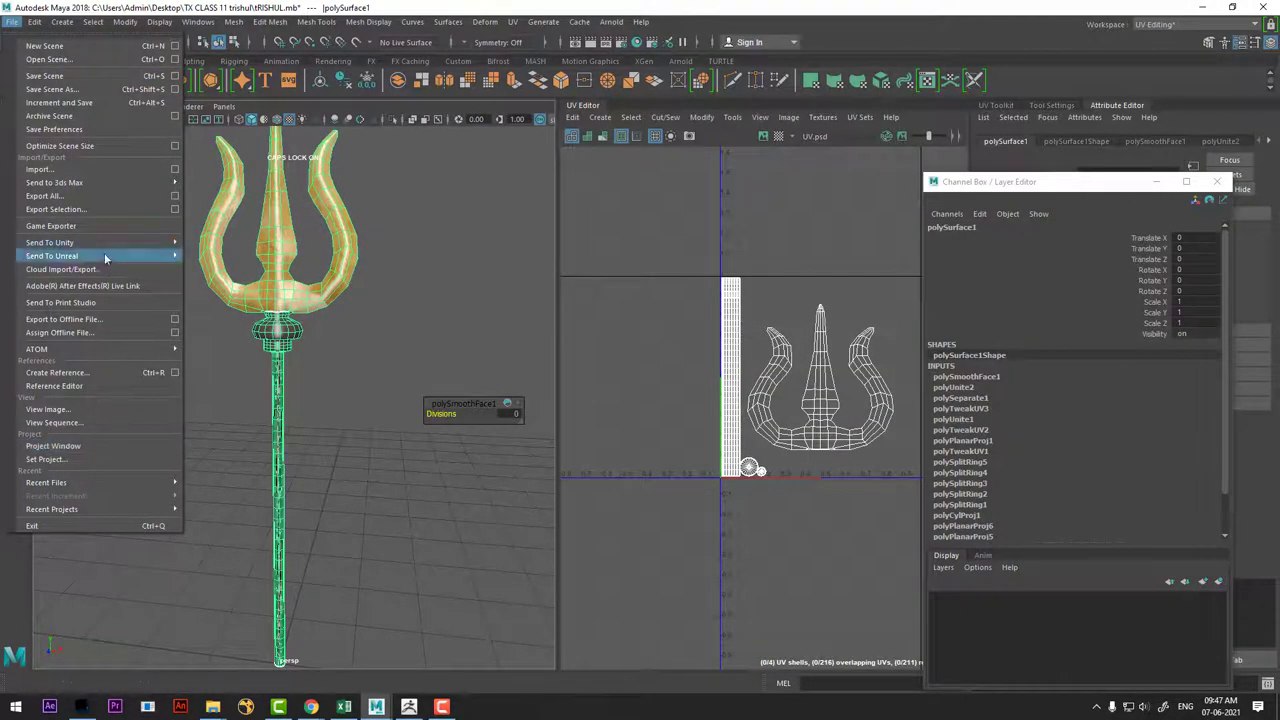
pyautogui.click(86, 210)
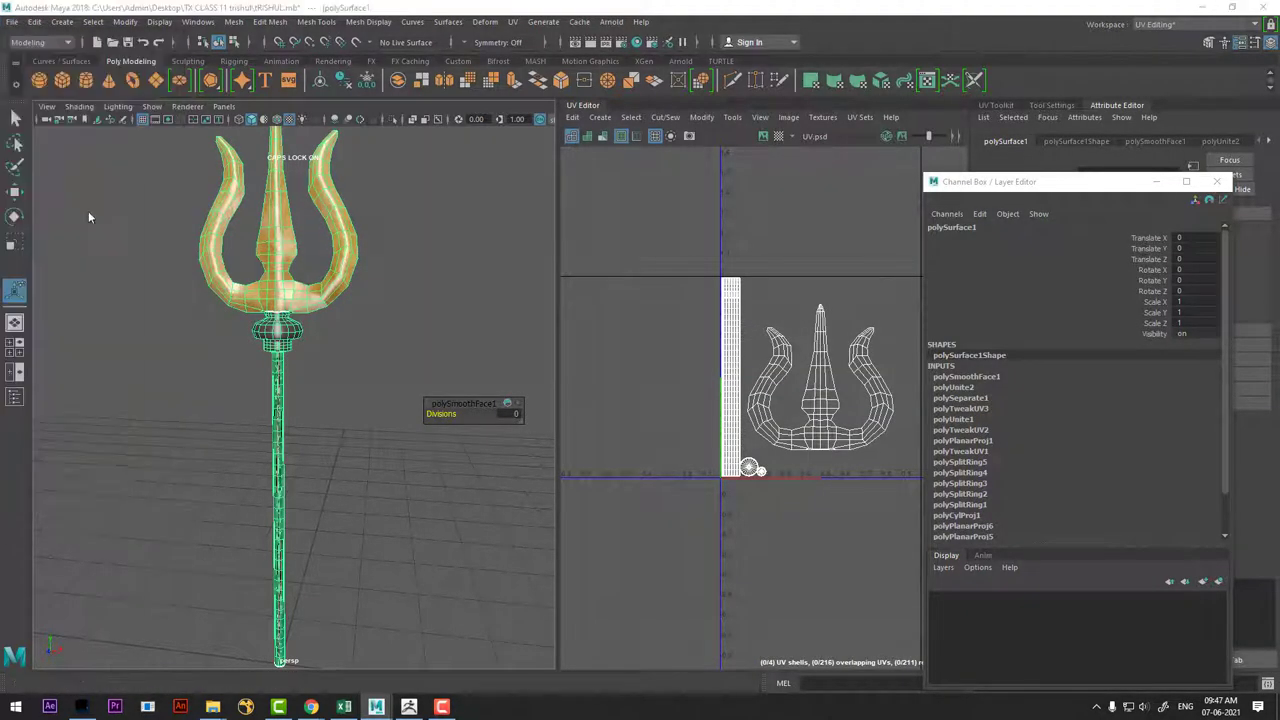
pyautogui.click(908, 412)
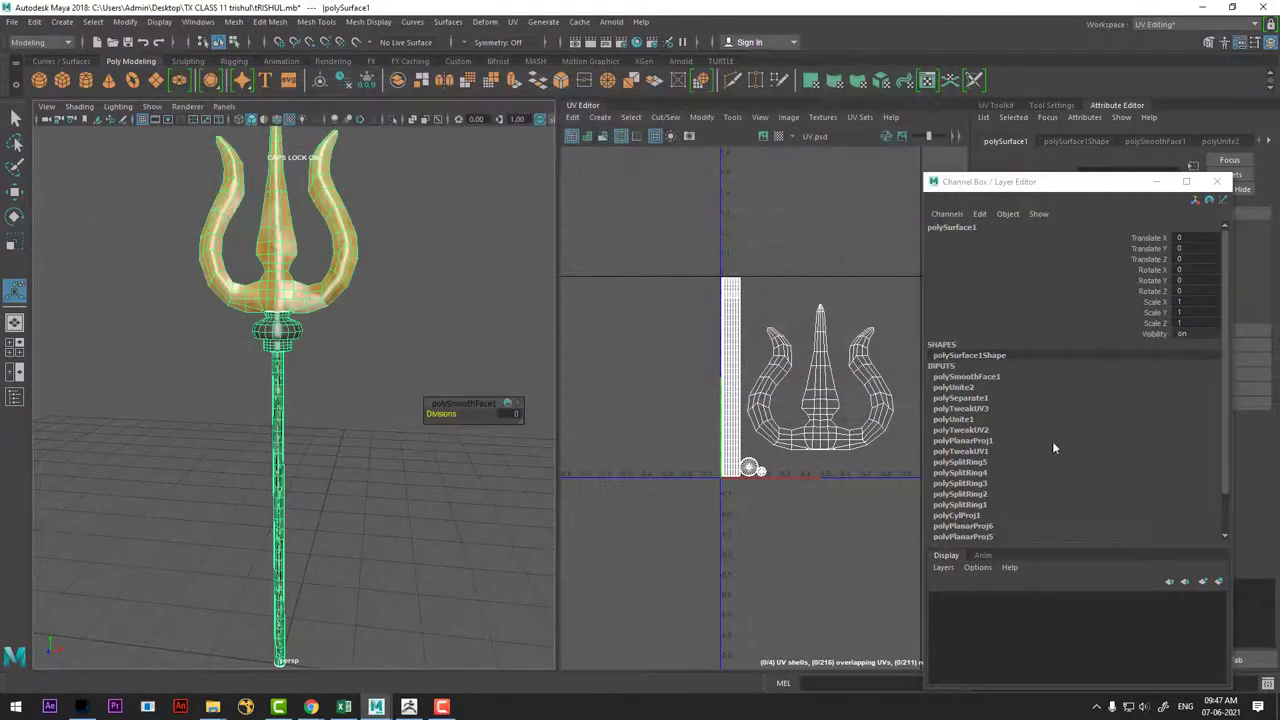
pyautogui.click(35, 22)
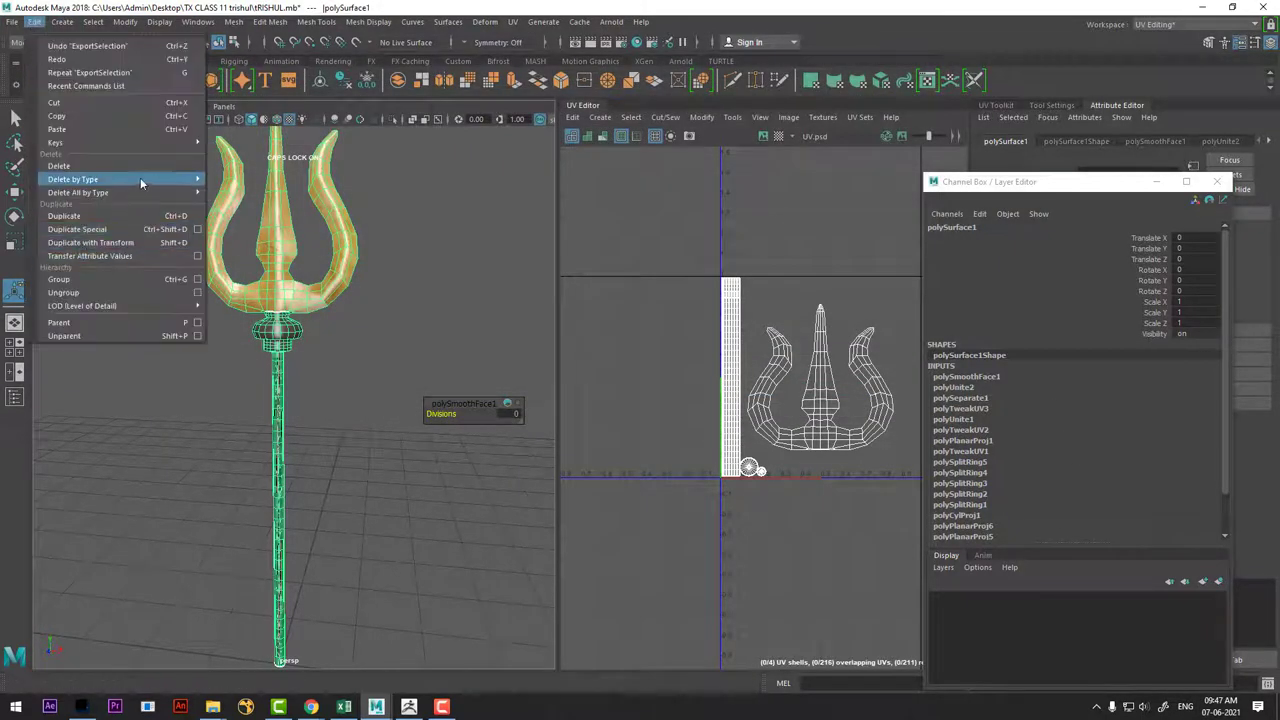
pyautogui.moveTo(73, 179)
pyautogui.click(250, 190)
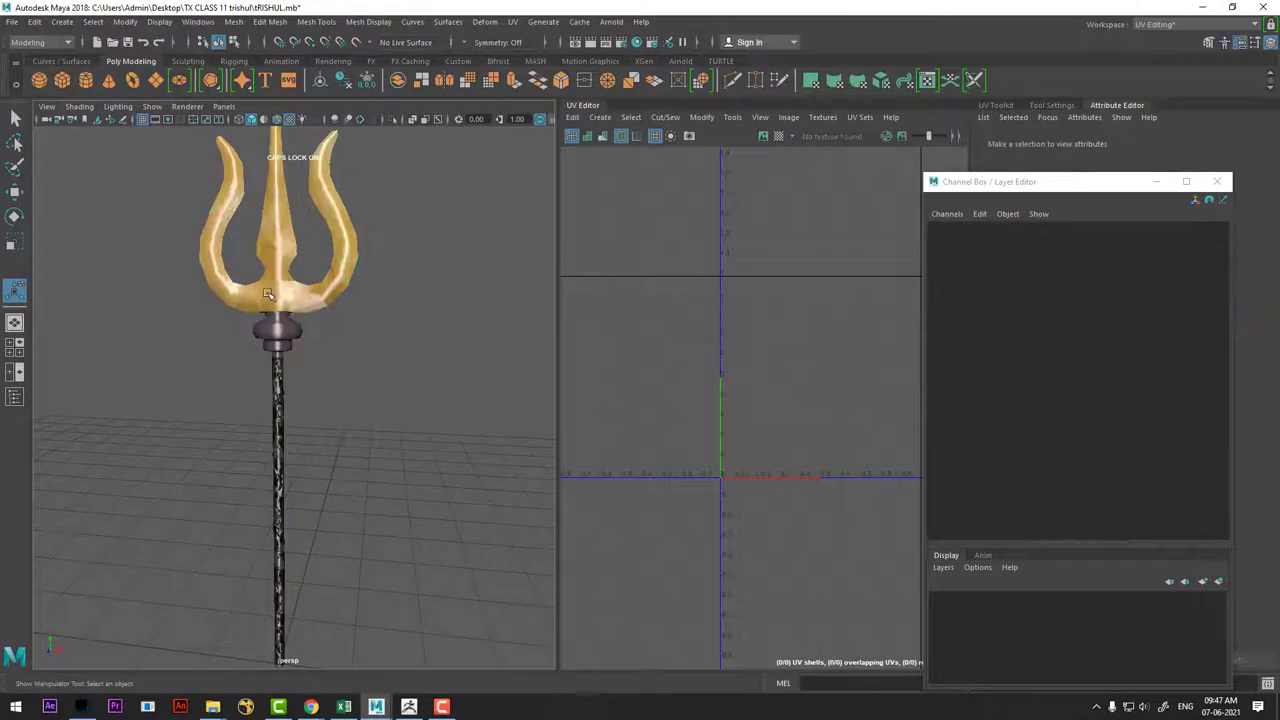
pyautogui.click(10, 22)
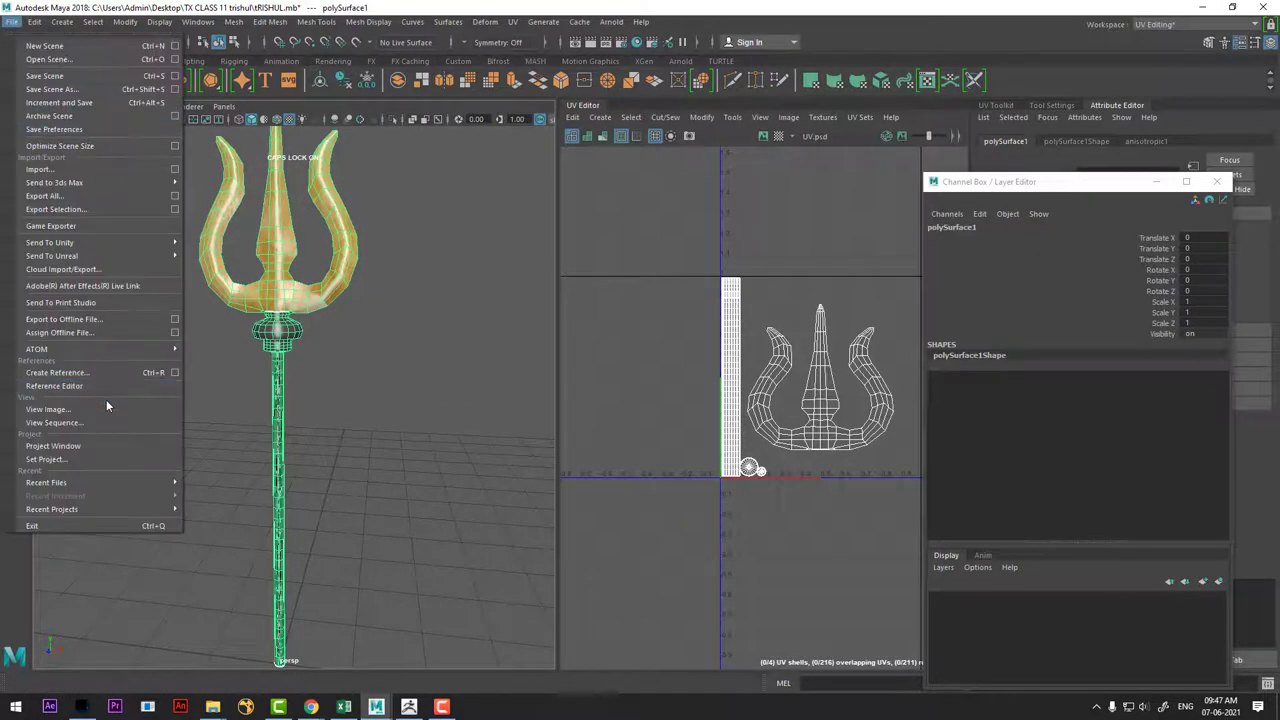
# Create a MAYA TO ZBRUSH folder and export the selected trishul there as OBJ 'tRISHUL'.
pyautogui.click(175, 210)
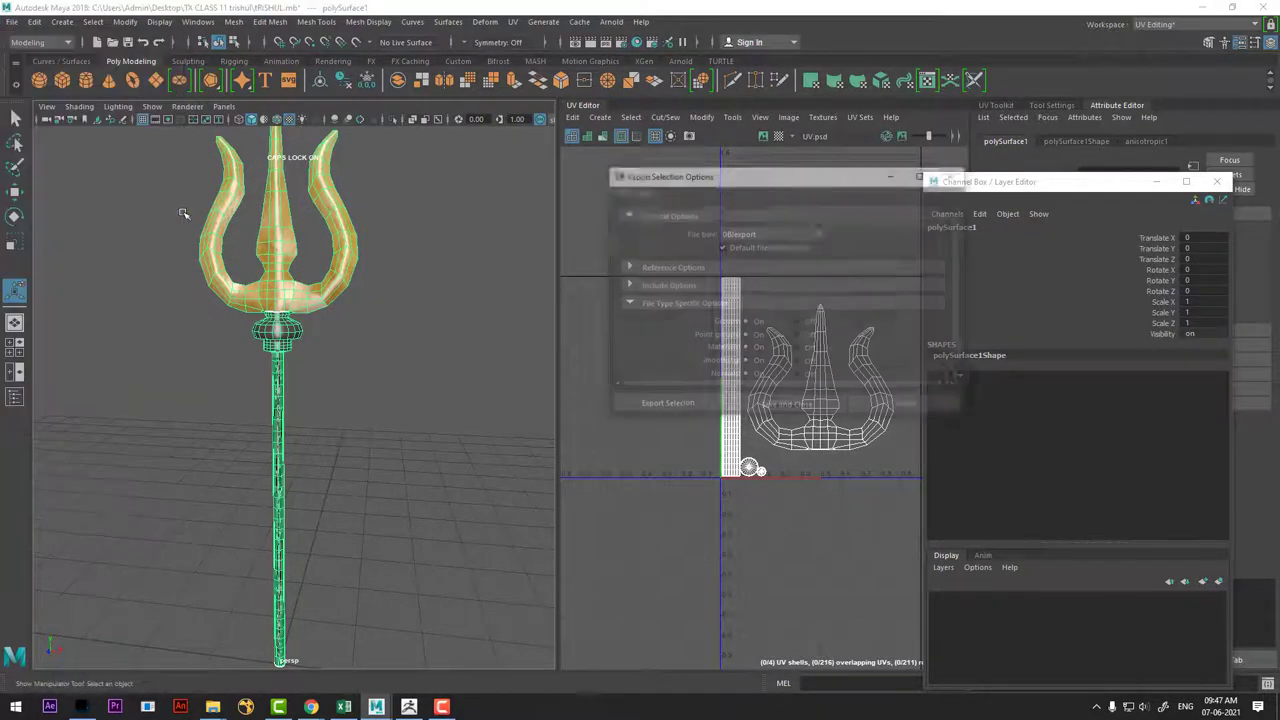
pyautogui.click(670, 404)
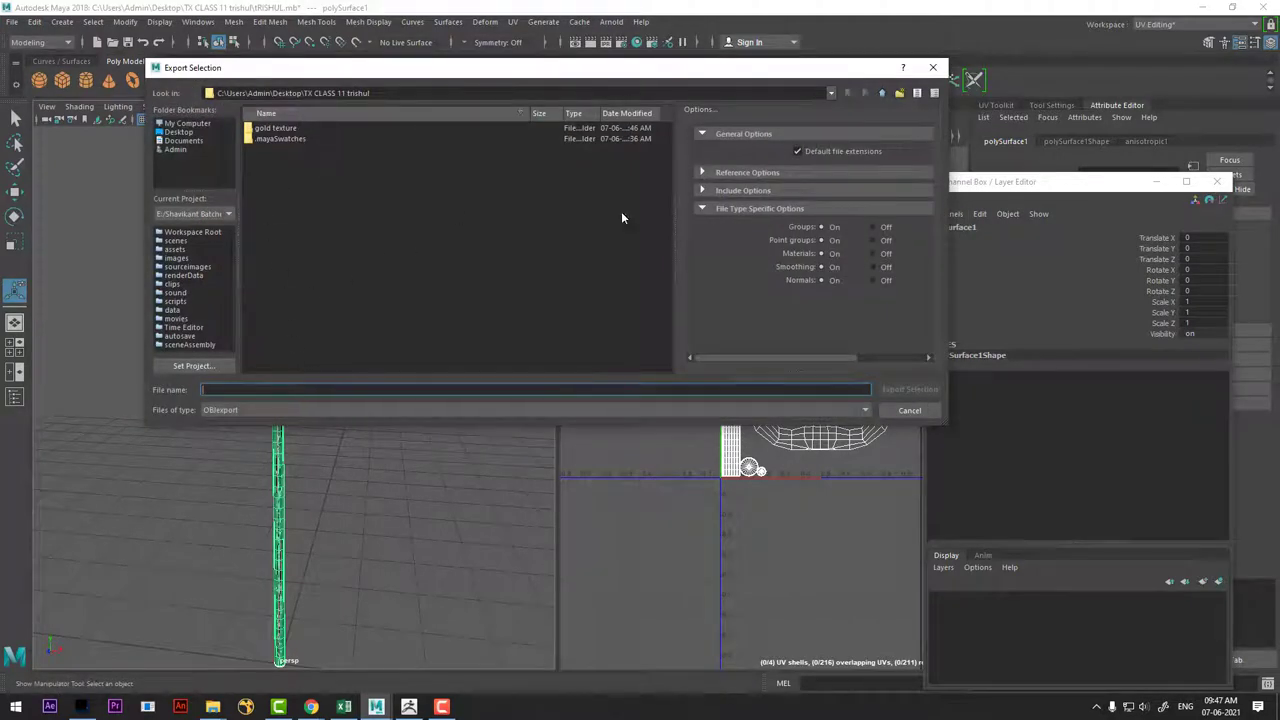
pyautogui.click(899, 93)
pyautogui.write('MAYA TO ZBRUSH')
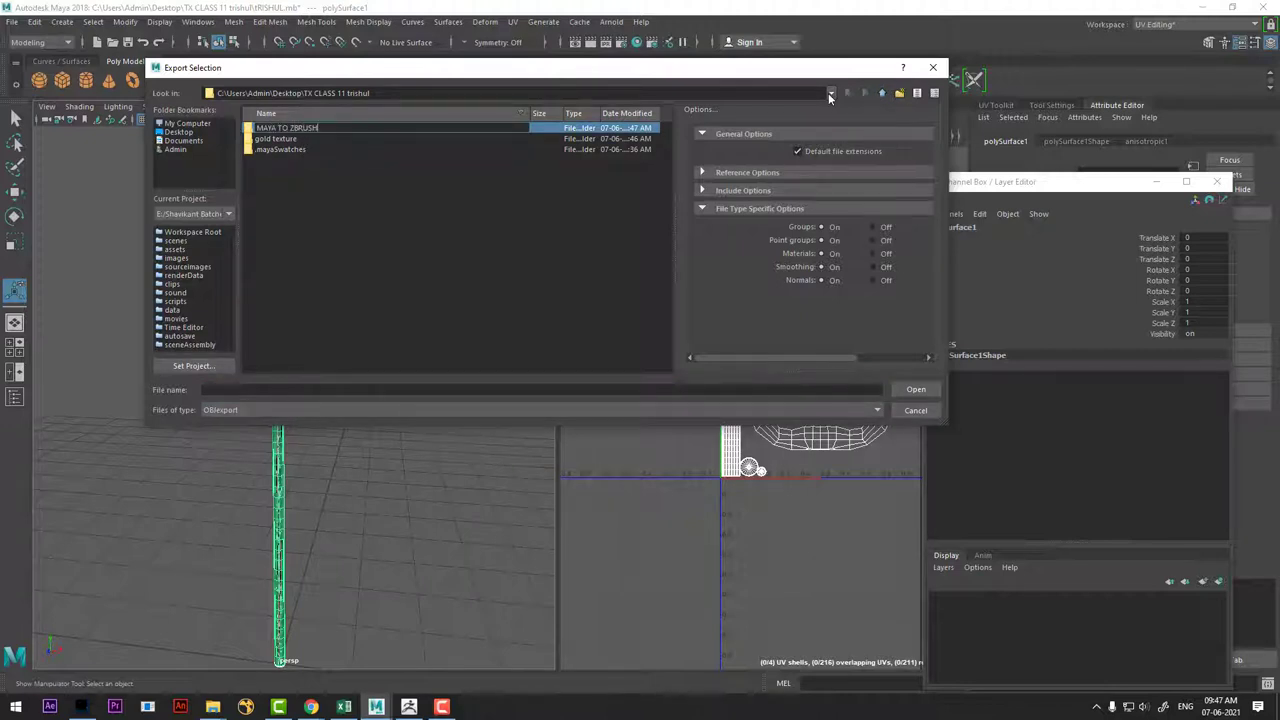
pyautogui.press('Return')
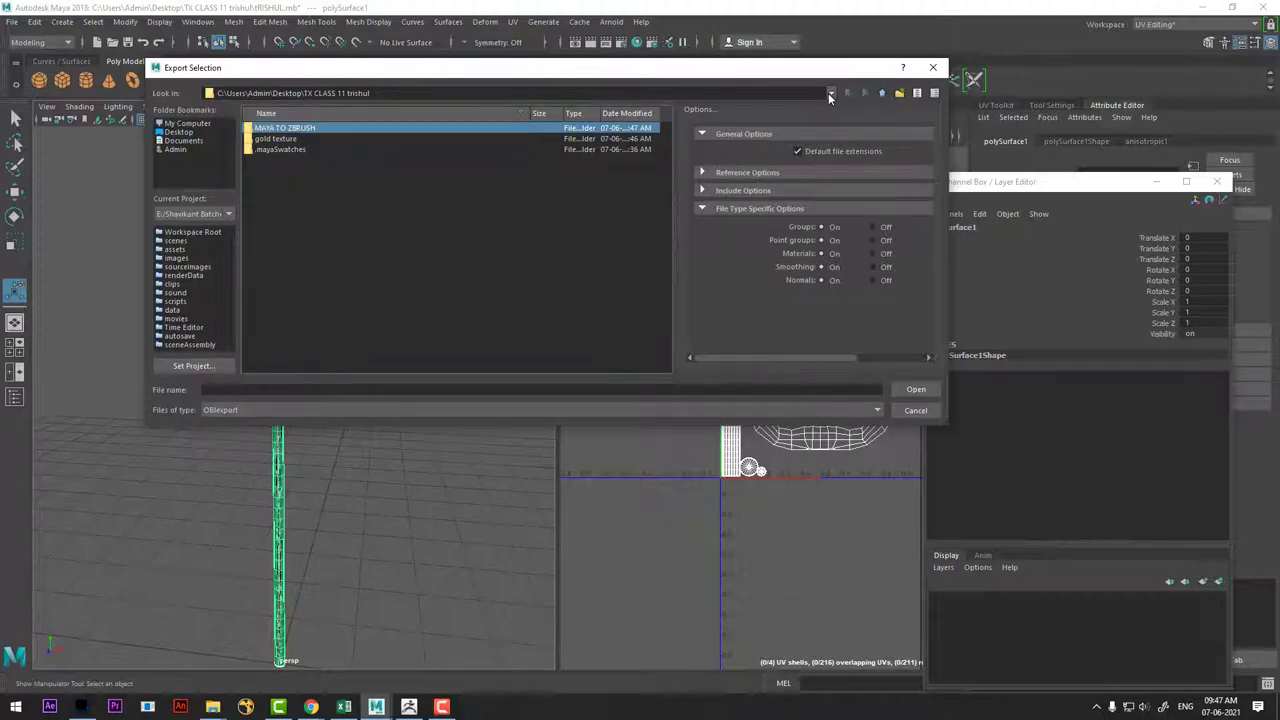
pyautogui.press('Return')
pyautogui.click(408, 390)
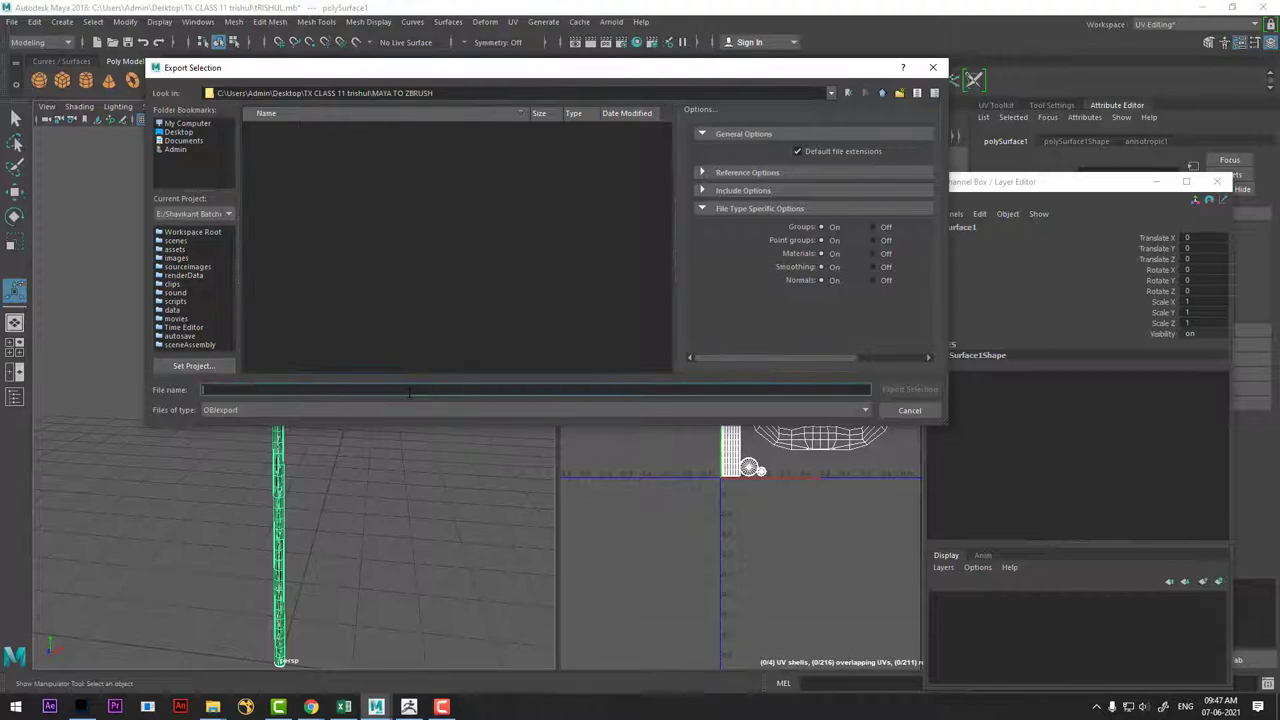
pyautogui.write('tRISHUL')
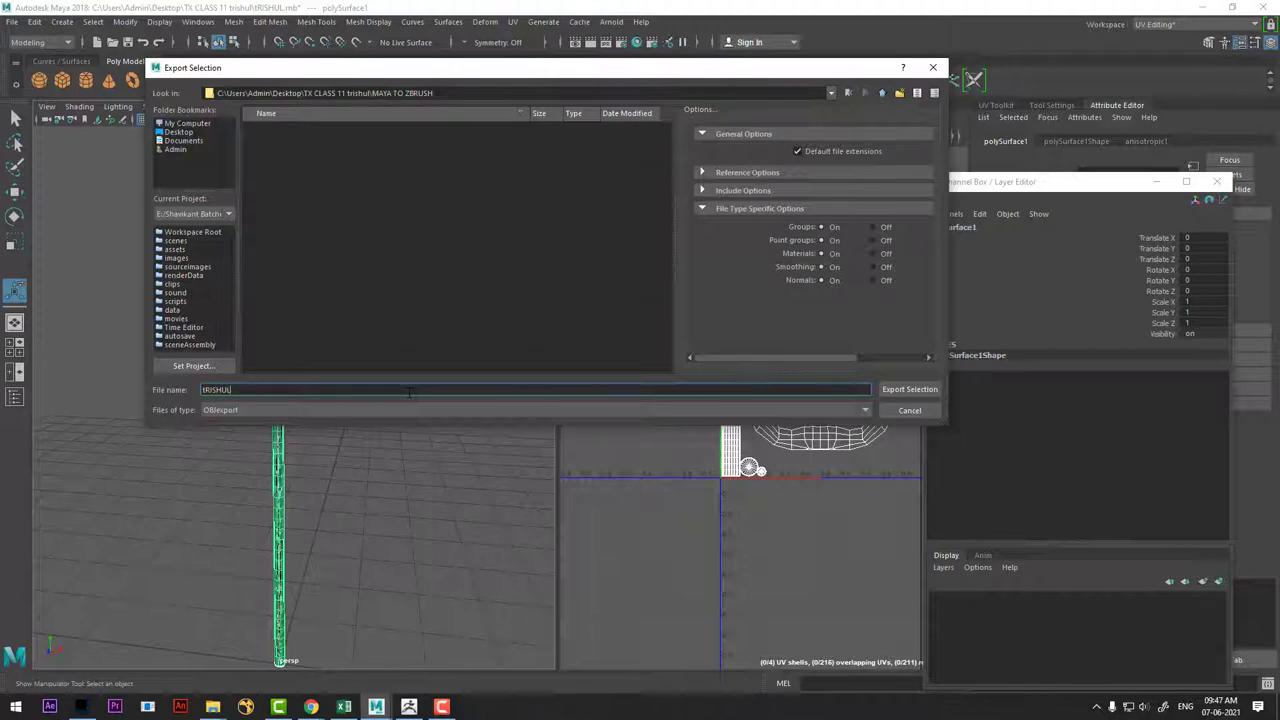
pyautogui.press('Return')
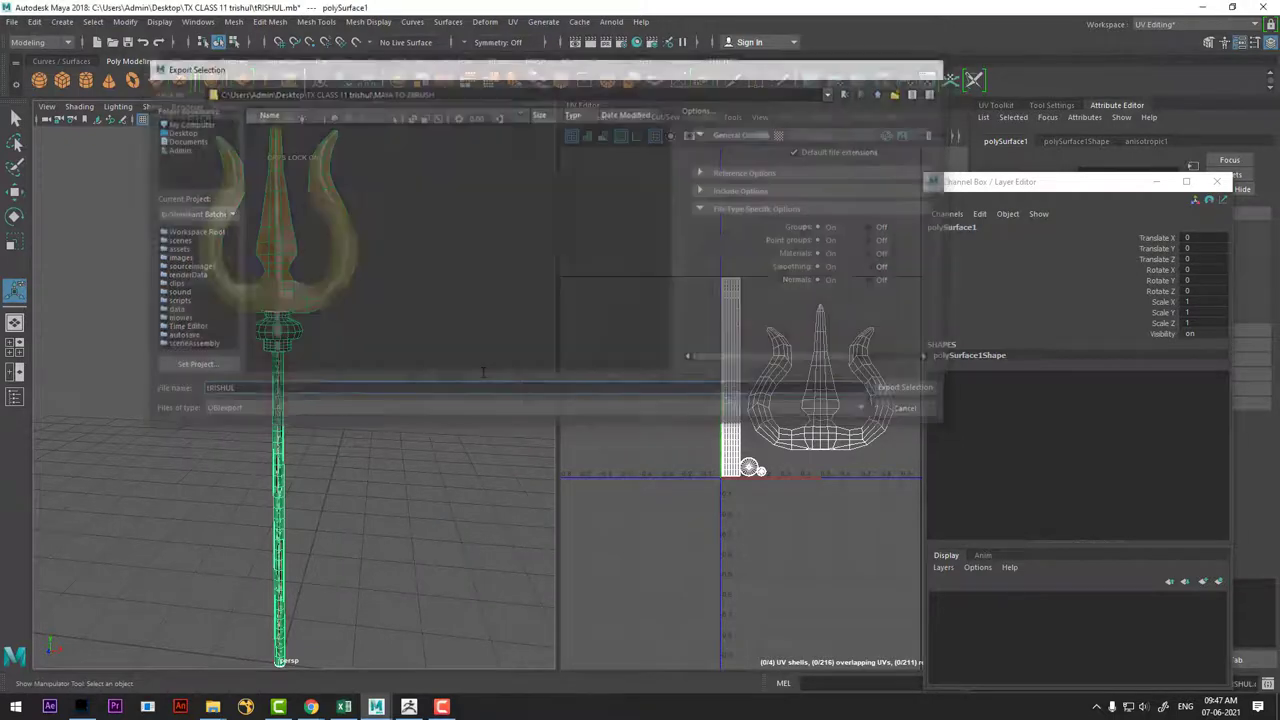
# In ZBrush, import trishul.obj from Desktop > TX CLASS 11 trishul > MAYA TO ZBRUSH.
pyautogui.click(409, 707)
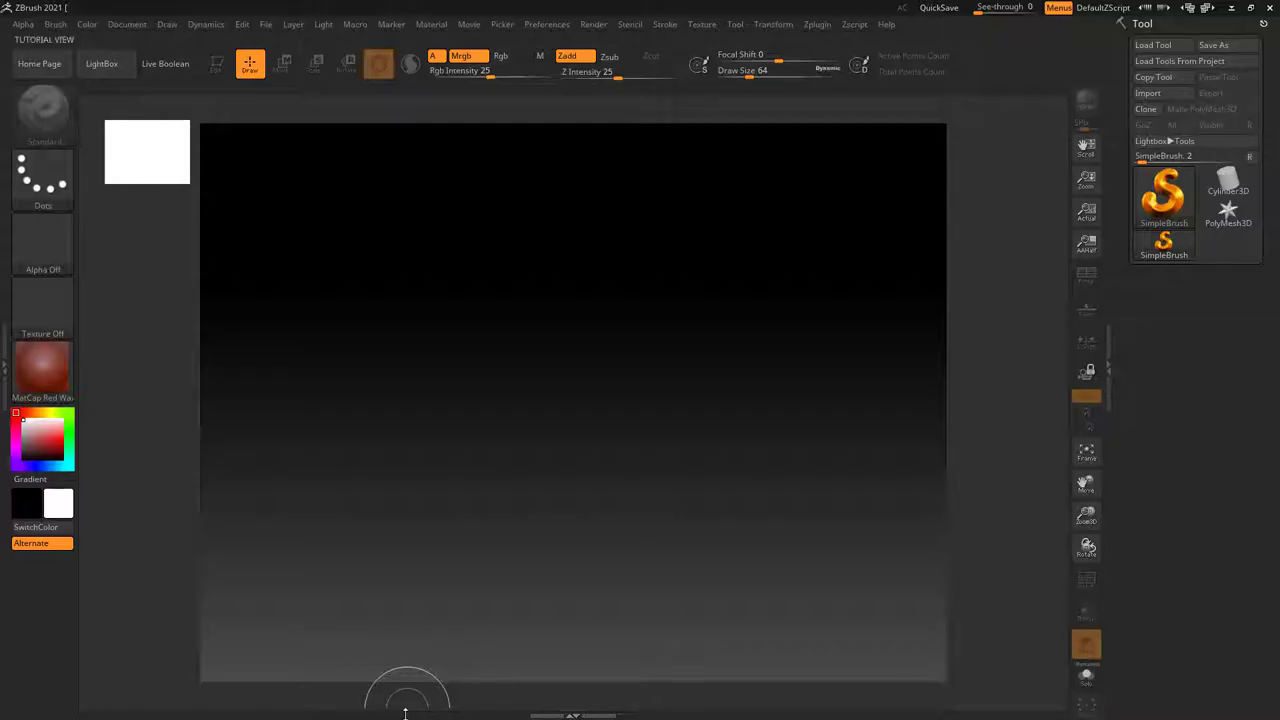
pyautogui.click(1165, 200)
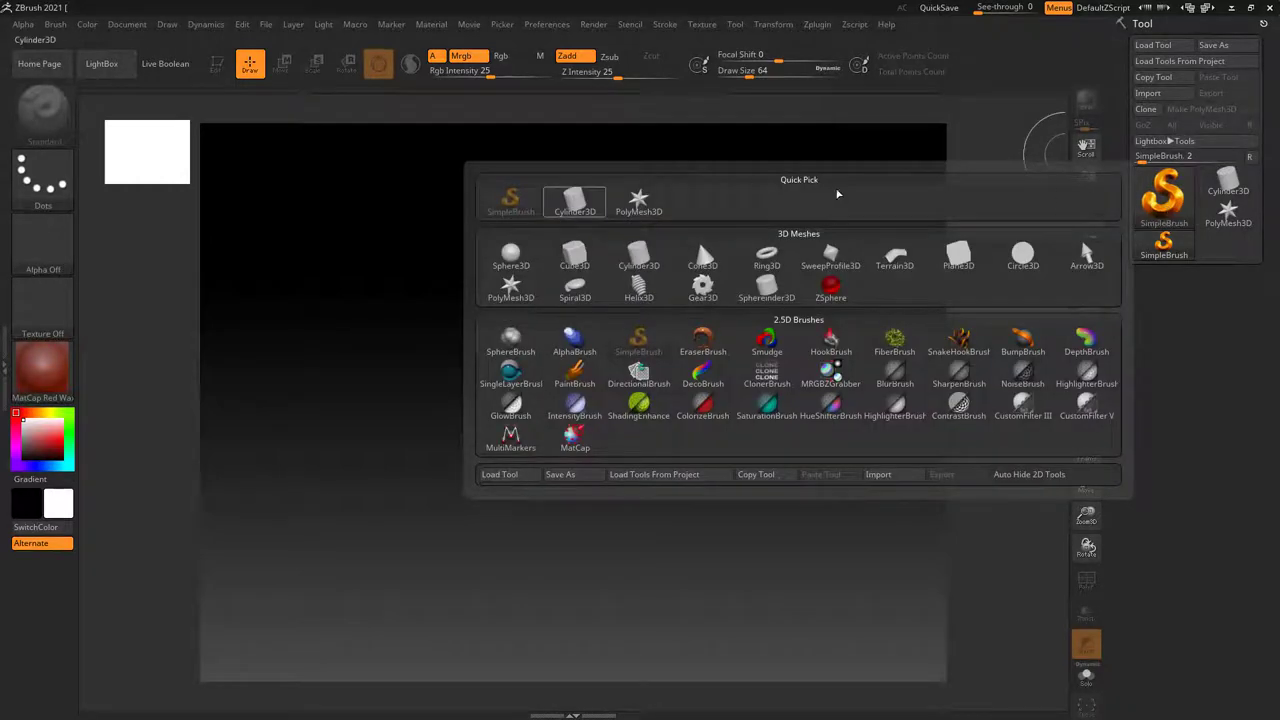
pyautogui.click(1160, 97)
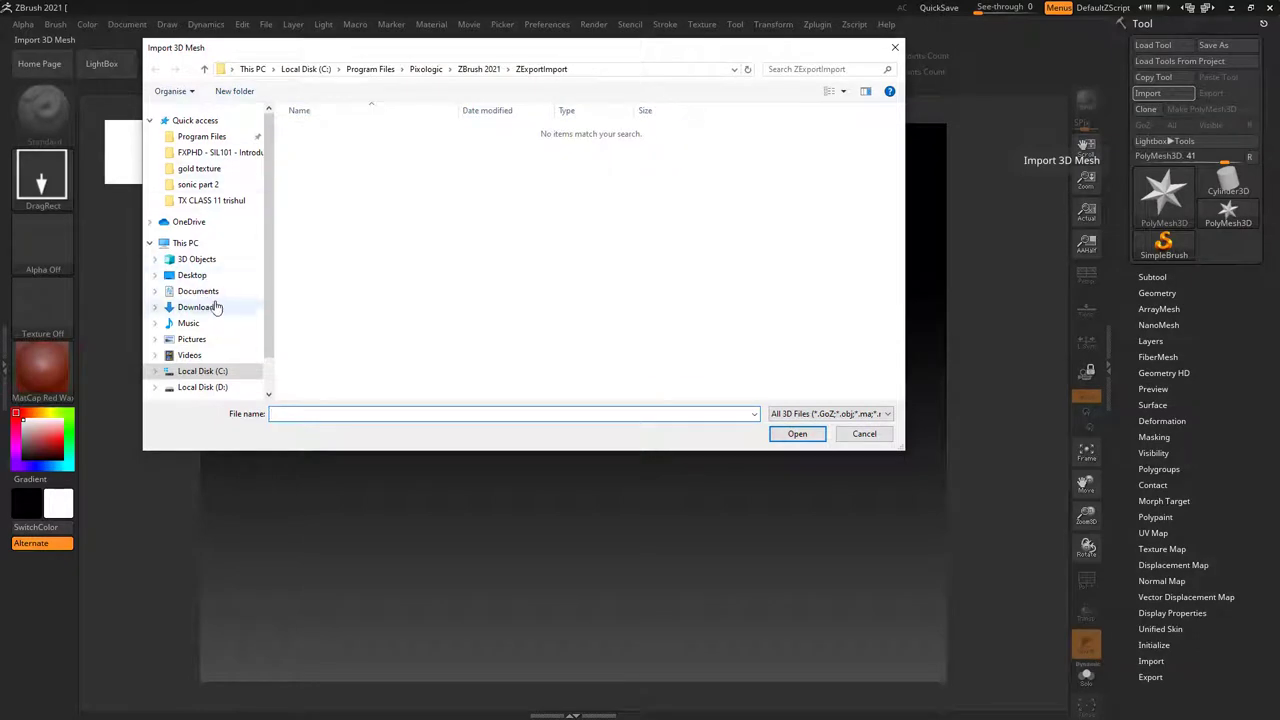
pyautogui.moveTo(198, 291)
pyautogui.click(193, 275)
pyautogui.click(474, 236)
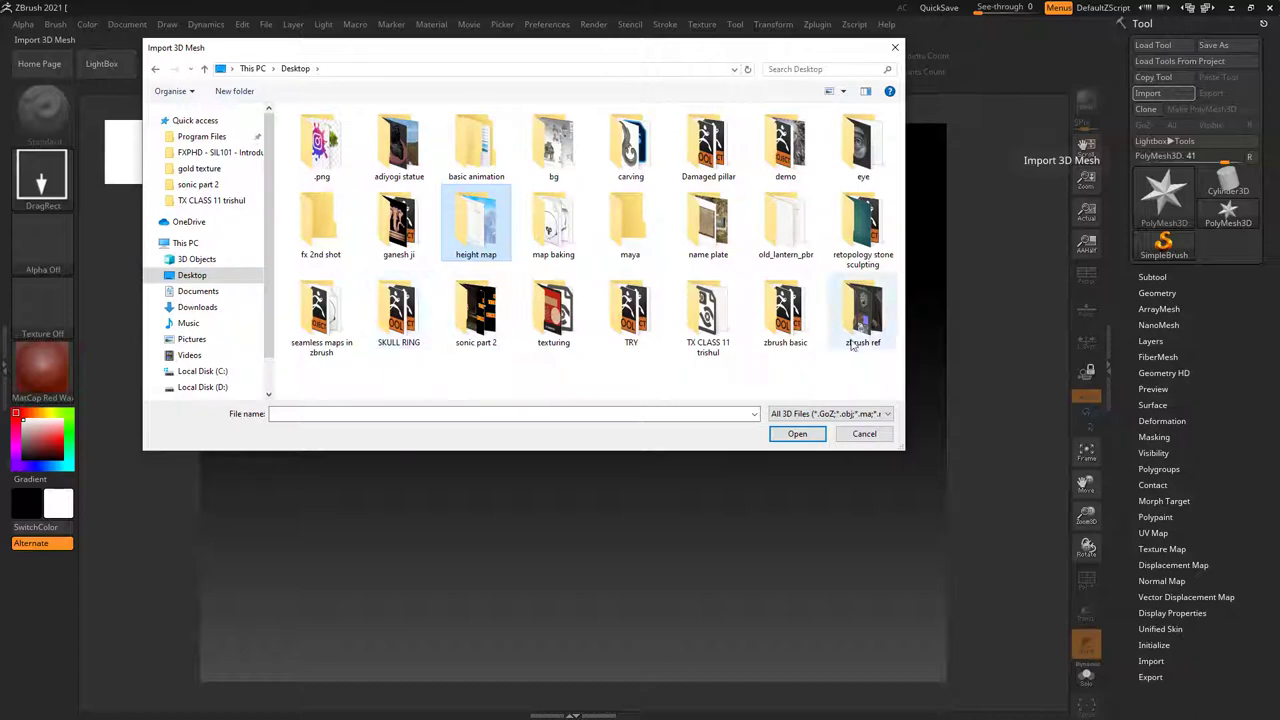
pyautogui.doubleClick(697, 325)
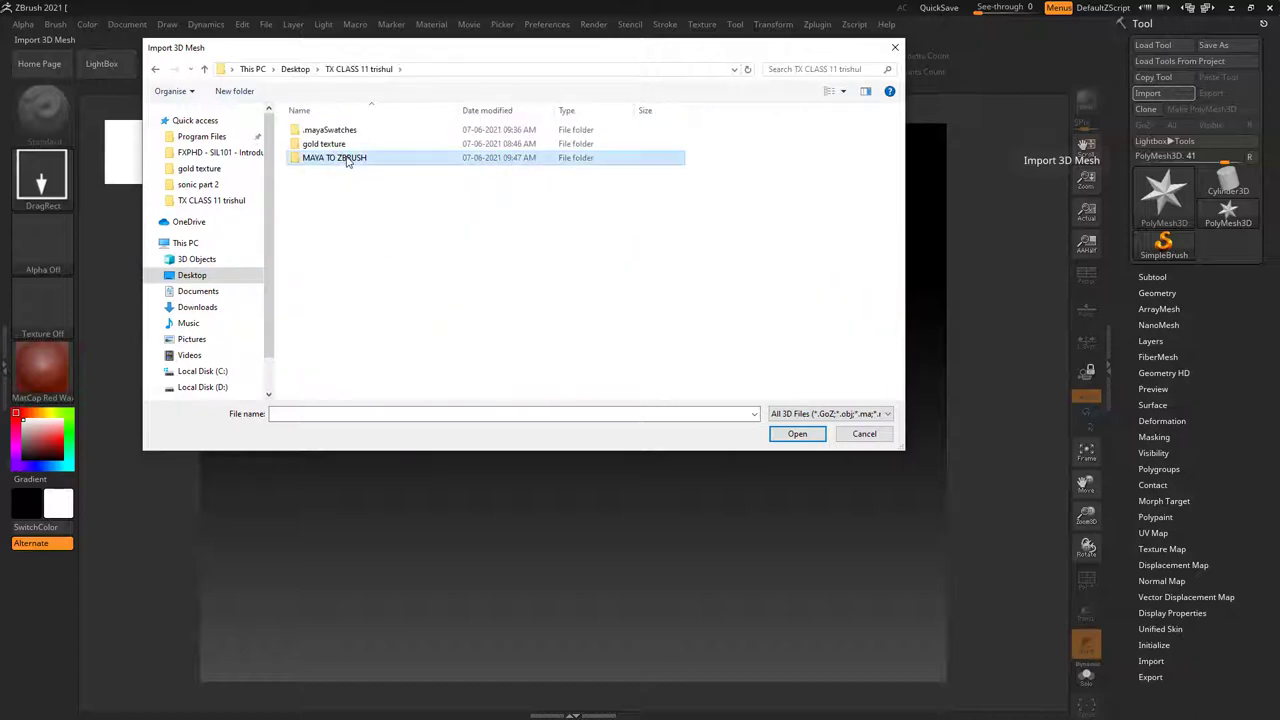
pyautogui.doubleClick(340, 158)
pyautogui.doubleClick(320, 145)
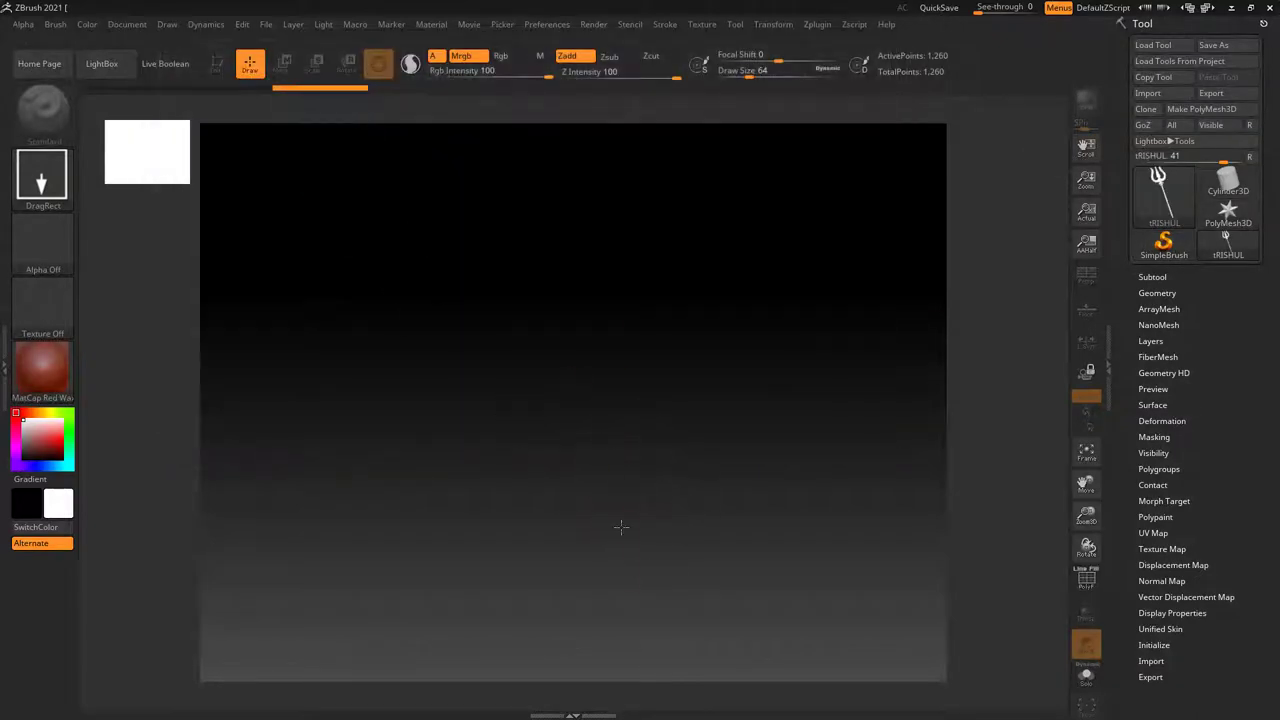
# Draw the trishul on the canvas in Edit mode and turn it upright.
pyautogui.moveTo(620, 526); pyautogui.dragTo(586, 609)
pyautogui.press('t')
pyautogui.moveTo(765, 395)
pyautogui.mouseDown()
pyautogui.moveTo(786, 471)
pyautogui.moveTo(751, 451)
pyautogui.mouseUp()
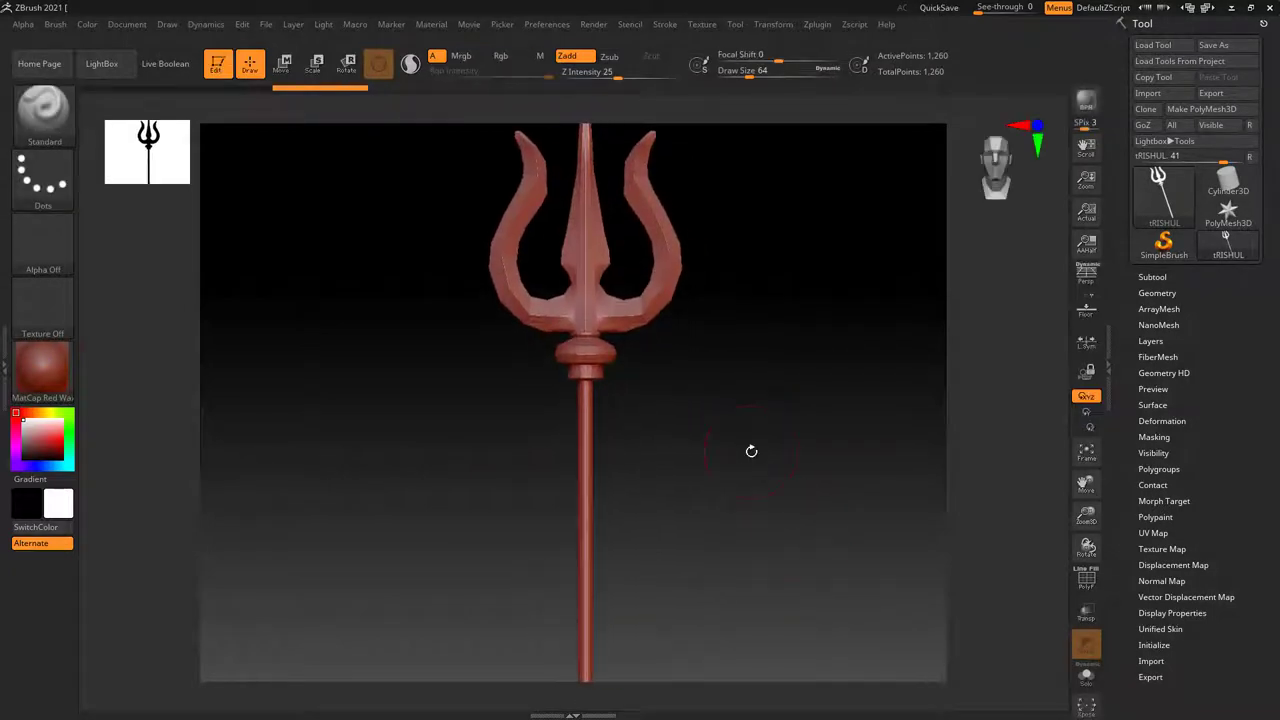
# Apply BasicMaterial in place of MatCap Red Wax and expand the Subtool section.
pyautogui.click(40, 382)
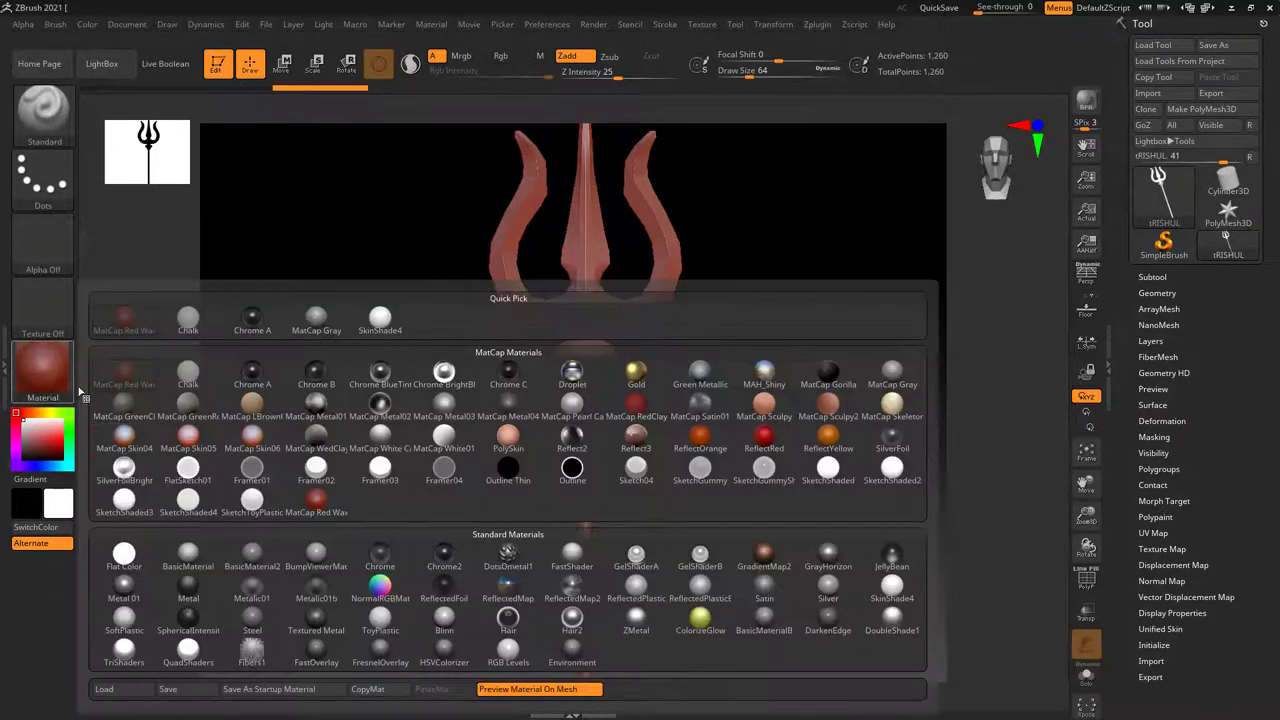
pyautogui.click(190, 566)
pyautogui.moveTo(823, 417)
pyautogui.mouseDown()
pyautogui.moveTo(831, 480)
pyautogui.moveTo(790, 468)
pyautogui.moveTo(803, 511)
pyautogui.mouseUp()
pyautogui.click(1152, 277)
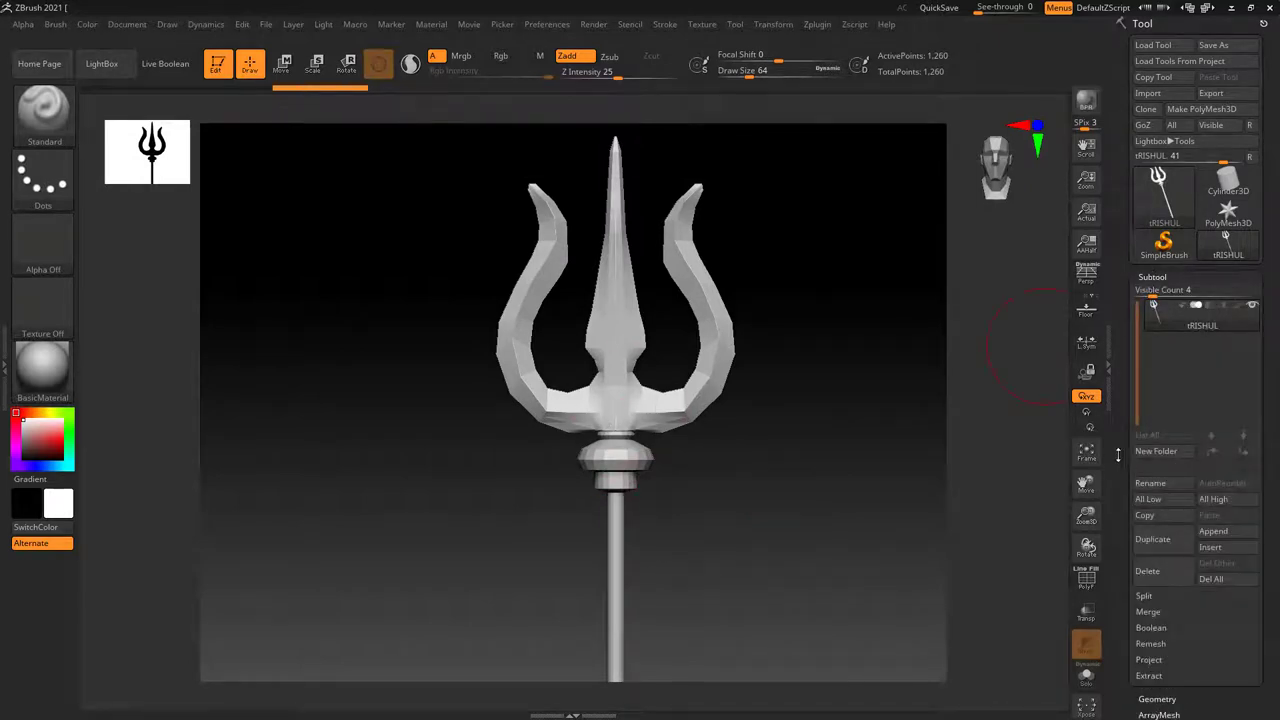
# Divide the mesh three times in Geometry to reach SDiv 4 and 81,028 points.
pyautogui.press('ctrl')
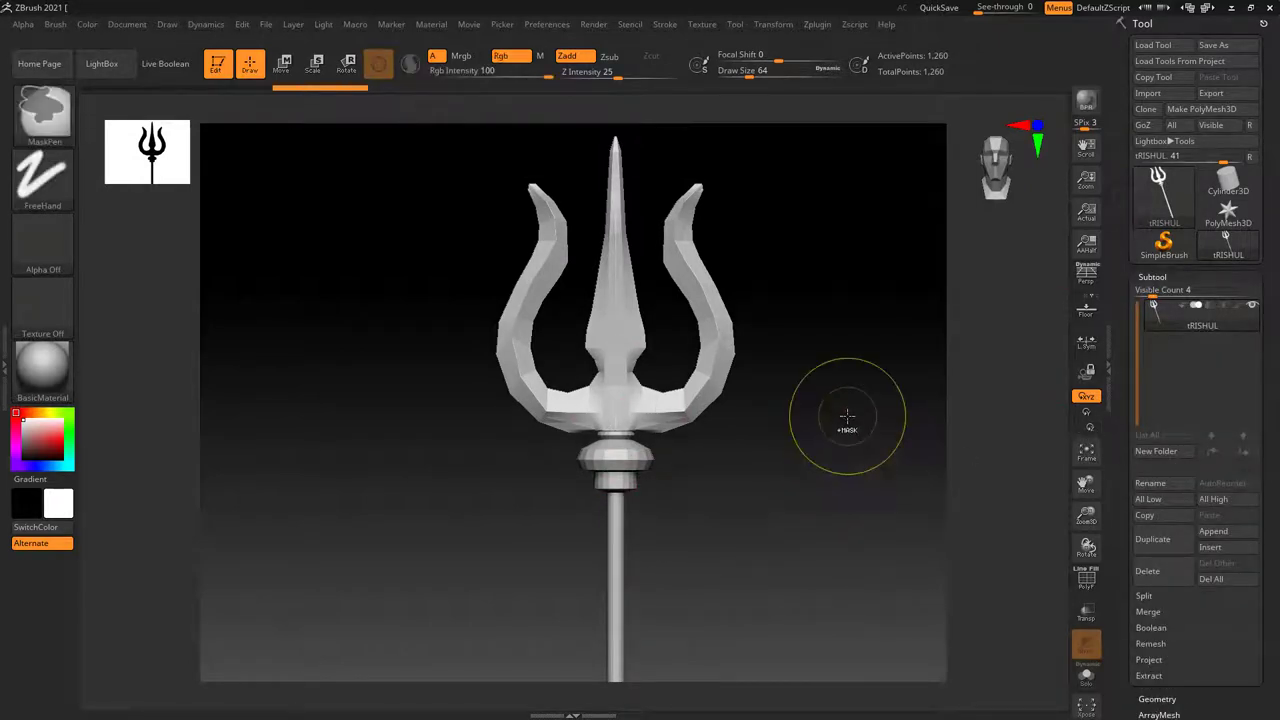
pyautogui.moveTo(1121, 474); pyautogui.dragTo(1129, 373)
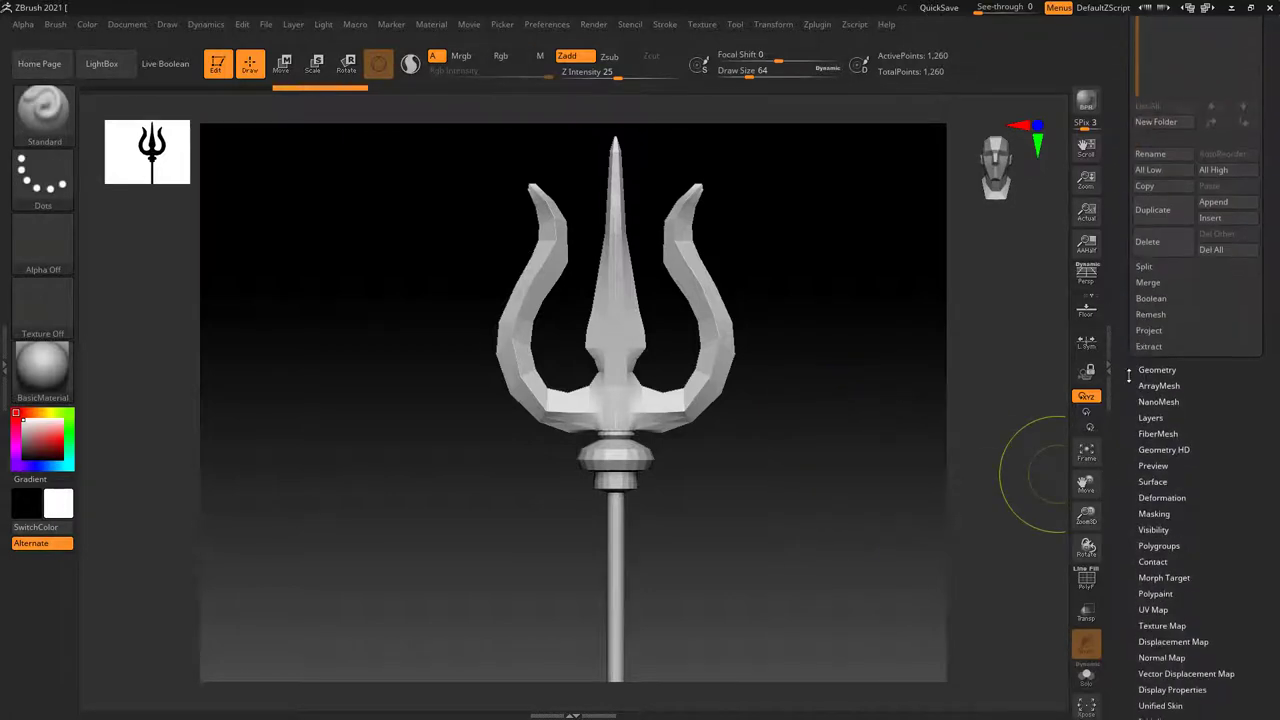
pyautogui.click(1157, 369)
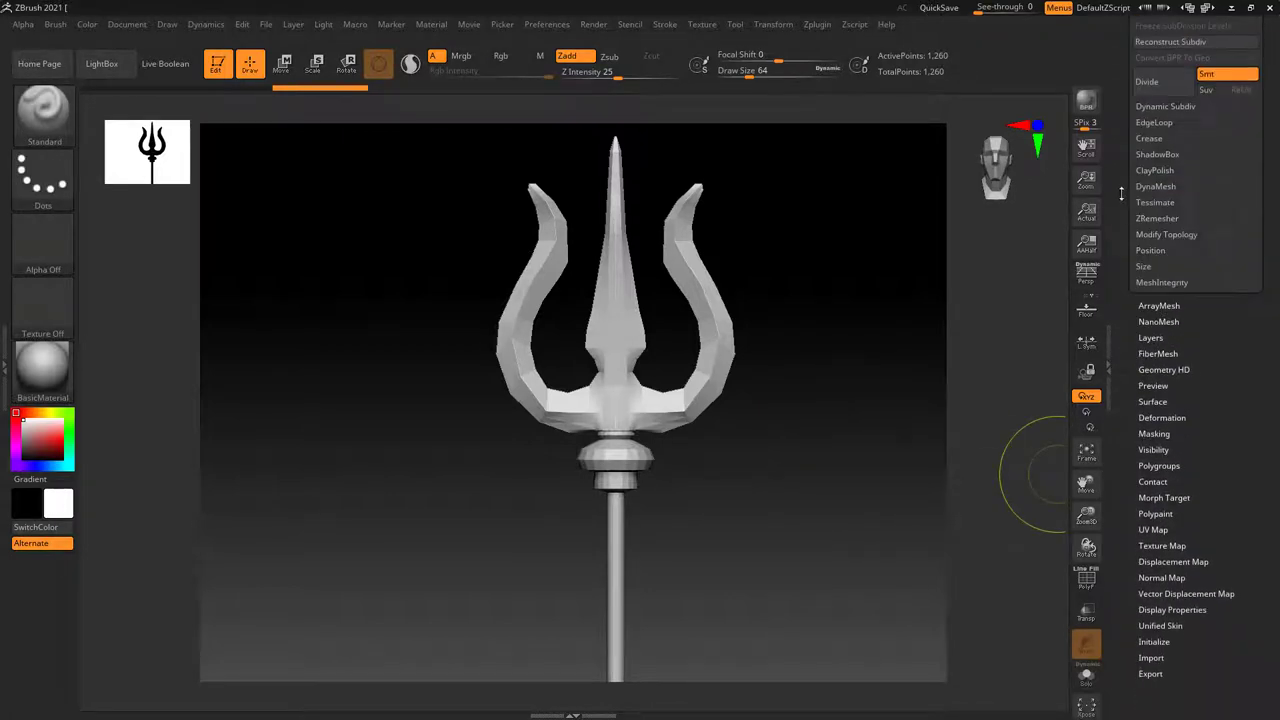
pyautogui.moveTo(1121, 193); pyautogui.dragTo(1121, 273)
pyautogui.click(1165, 251)
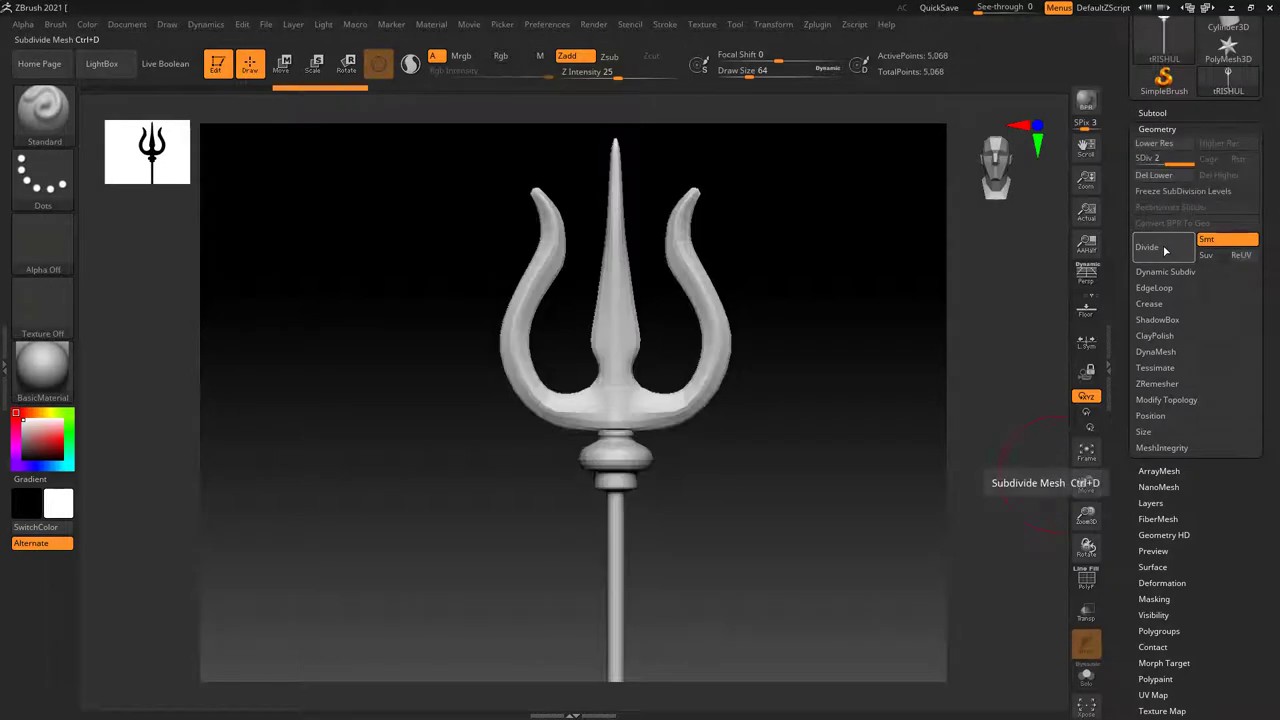
pyautogui.click(1165, 251)
pyautogui.click(1165, 251)
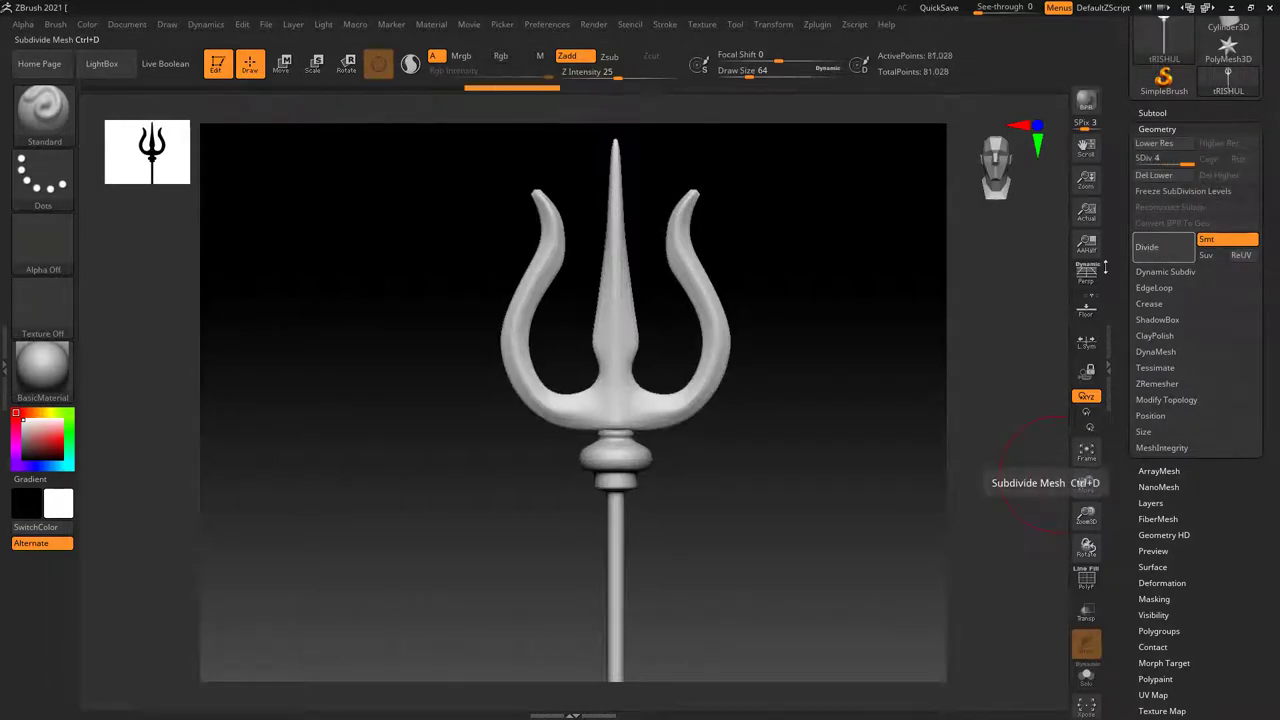
pyautogui.moveTo(806, 300)
pyautogui.keyDown('alt'); pyautogui.mouseDown()
pyautogui.moveTo(776, 450)
pyautogui.moveTo(786, 457)
pyautogui.moveTo(743, 500)
pyautogui.moveTo(741, 434)
pyautogui.mouseUp(); pyautogui.keyUp('alt')
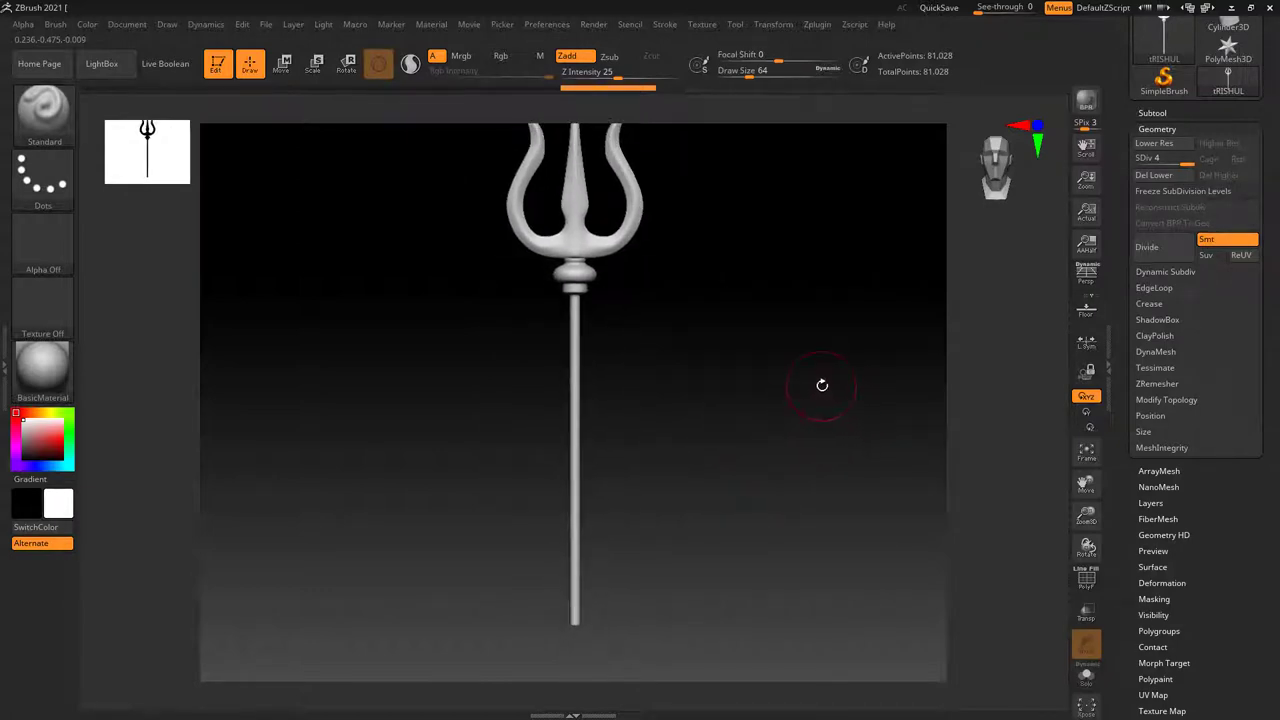
# Zoom in until the trident's three-pronged fork fills the canvas.
pyautogui.moveTo(810, 403)
pyautogui.keyDown('alt'); pyautogui.mouseDown()
pyautogui.moveTo(780, 463)
pyautogui.moveTo(780, 423)
pyautogui.moveTo(803, 471)
pyautogui.moveTo(843, 478)
pyautogui.moveTo(842, 466)
pyautogui.mouseUp(); pyautogui.keyUp('alt')
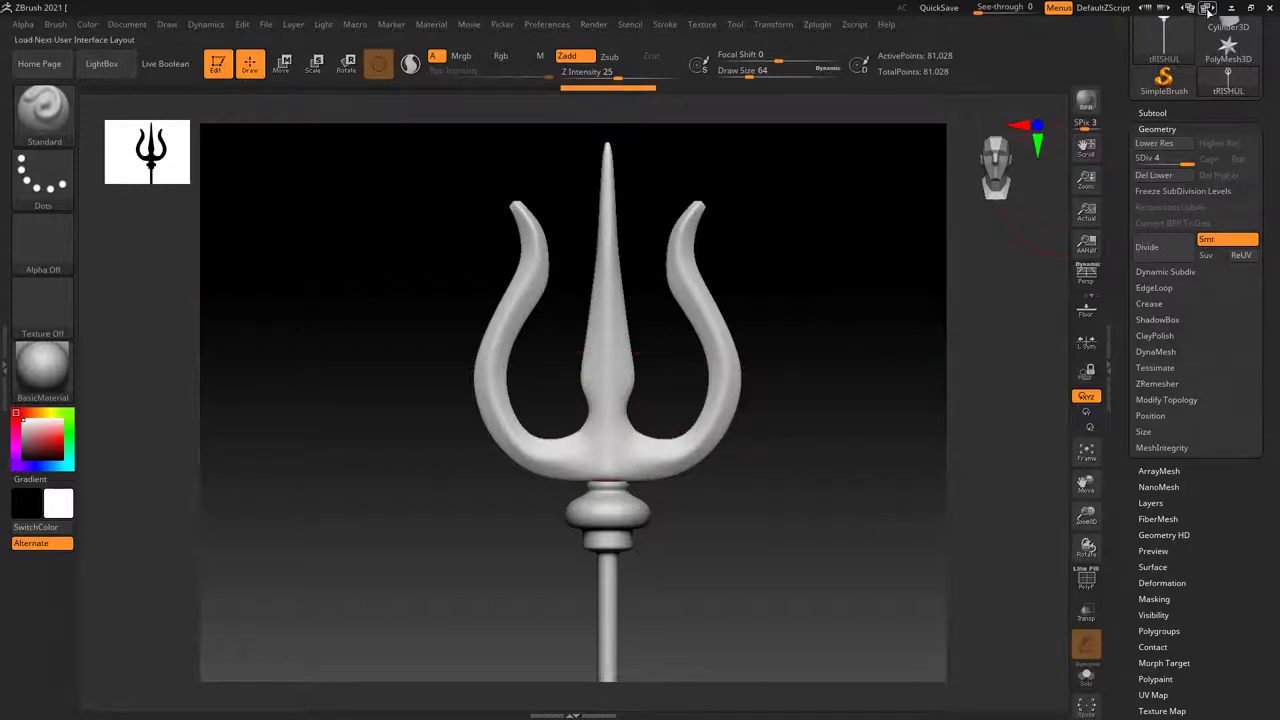
# Load the compact UI layout and set the brush to Draw Size 9, Focal Shift 63.
pyautogui.click(1207, 8)
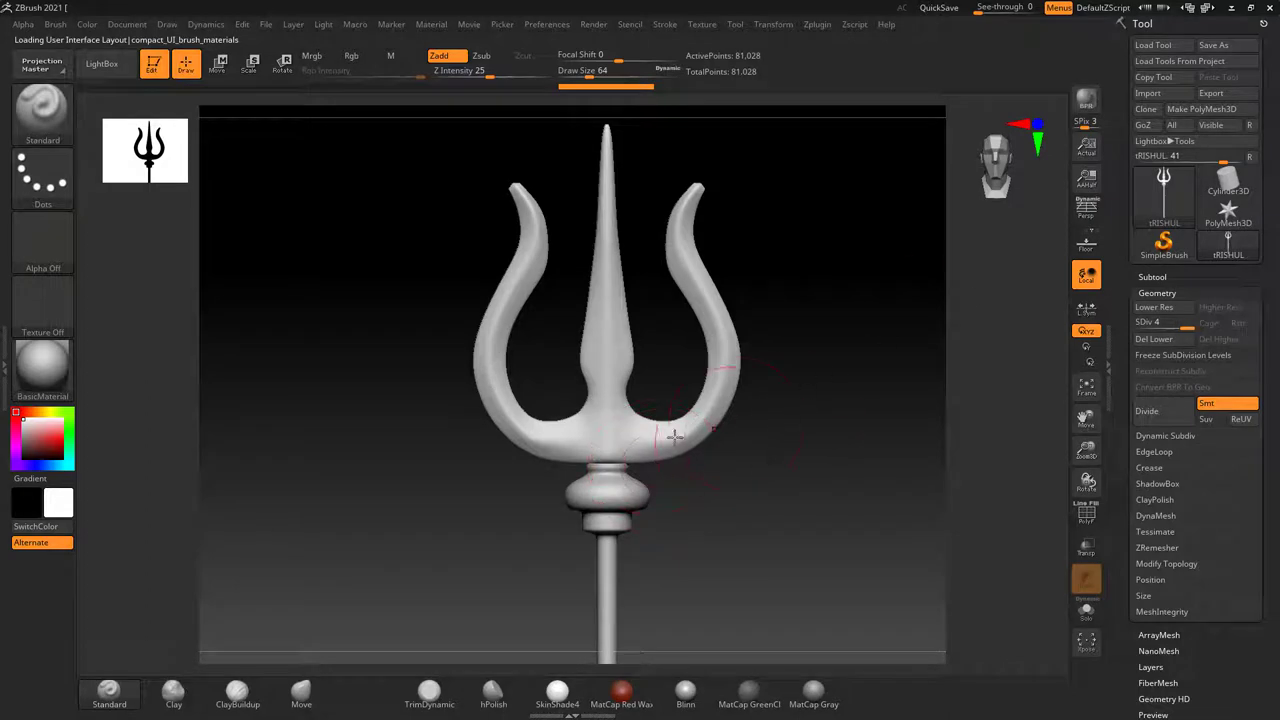
pyautogui.keyDown('alt'); pyautogui.moveTo(494, 528); pyautogui.dragTo(506, 514); pyautogui.keyUp('alt')
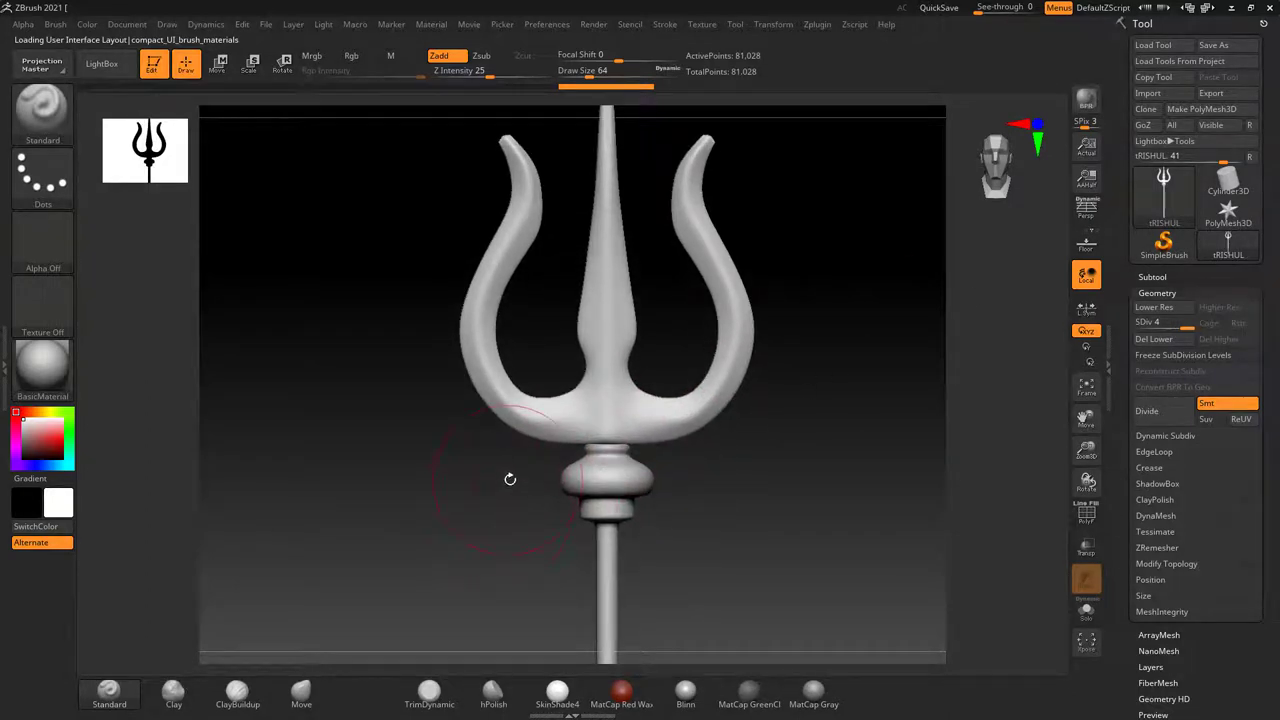
pyautogui.press('[')
pyautogui.moveTo(466, 537)
pyautogui.keyDown('alt'); pyautogui.mouseDown()
pyautogui.moveTo(474, 549)
pyautogui.moveTo(465, 454)
pyautogui.moveTo(449, 563)
pyautogui.mouseUp(); pyautogui.keyUp('alt')
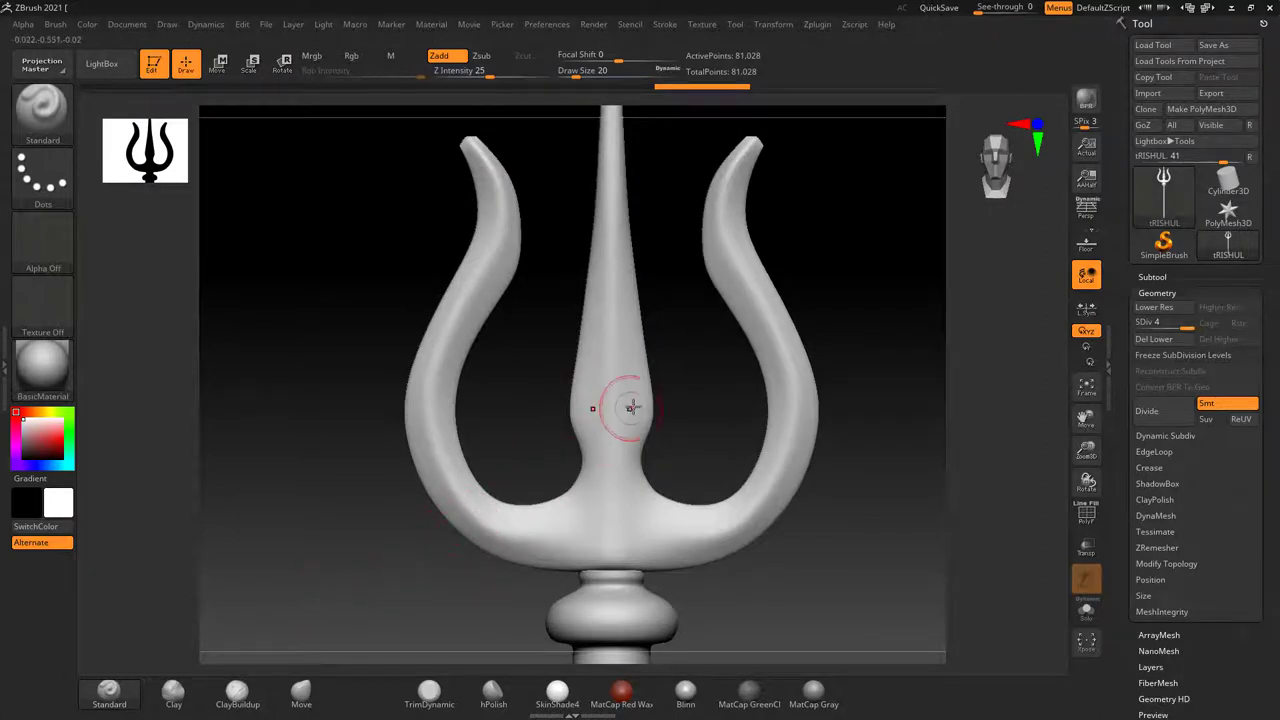
pyautogui.press('[')
pyautogui.press('[')
pyautogui.press('[')
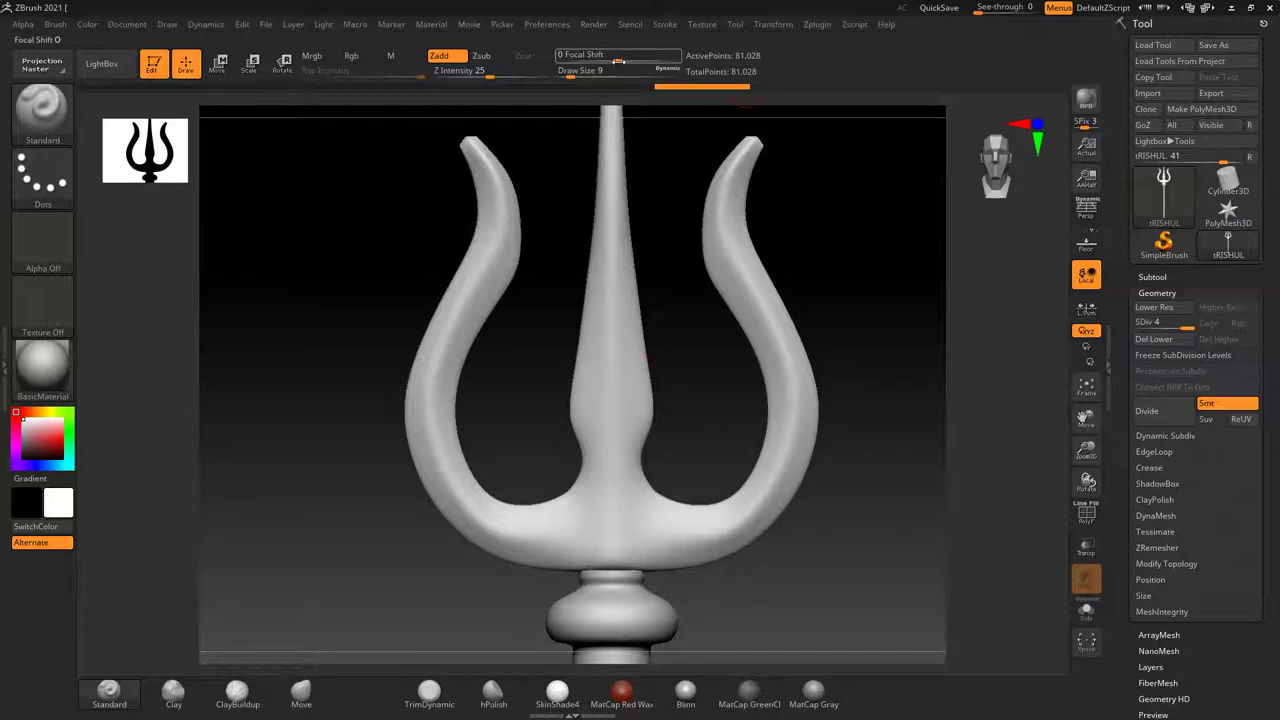
pyautogui.moveTo(618, 62); pyautogui.dragTo(628, 62)
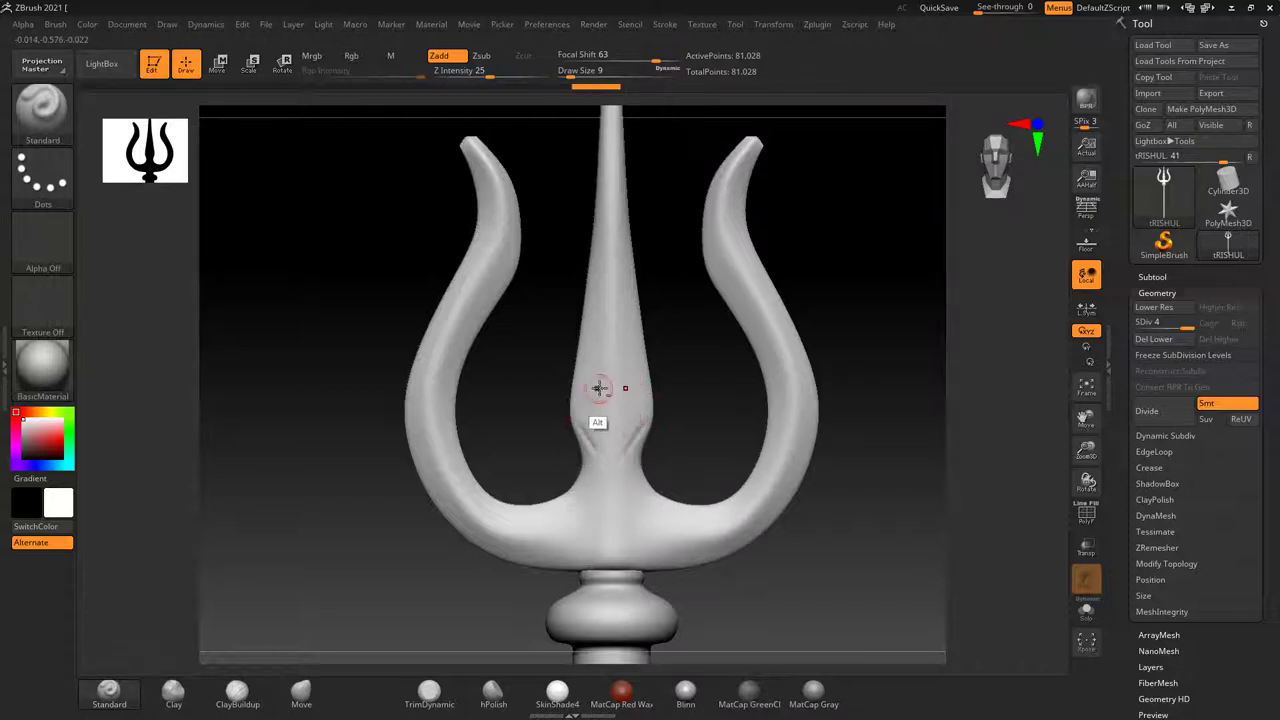
pyautogui.moveTo(603, 384); pyautogui.dragTo(610, 440)
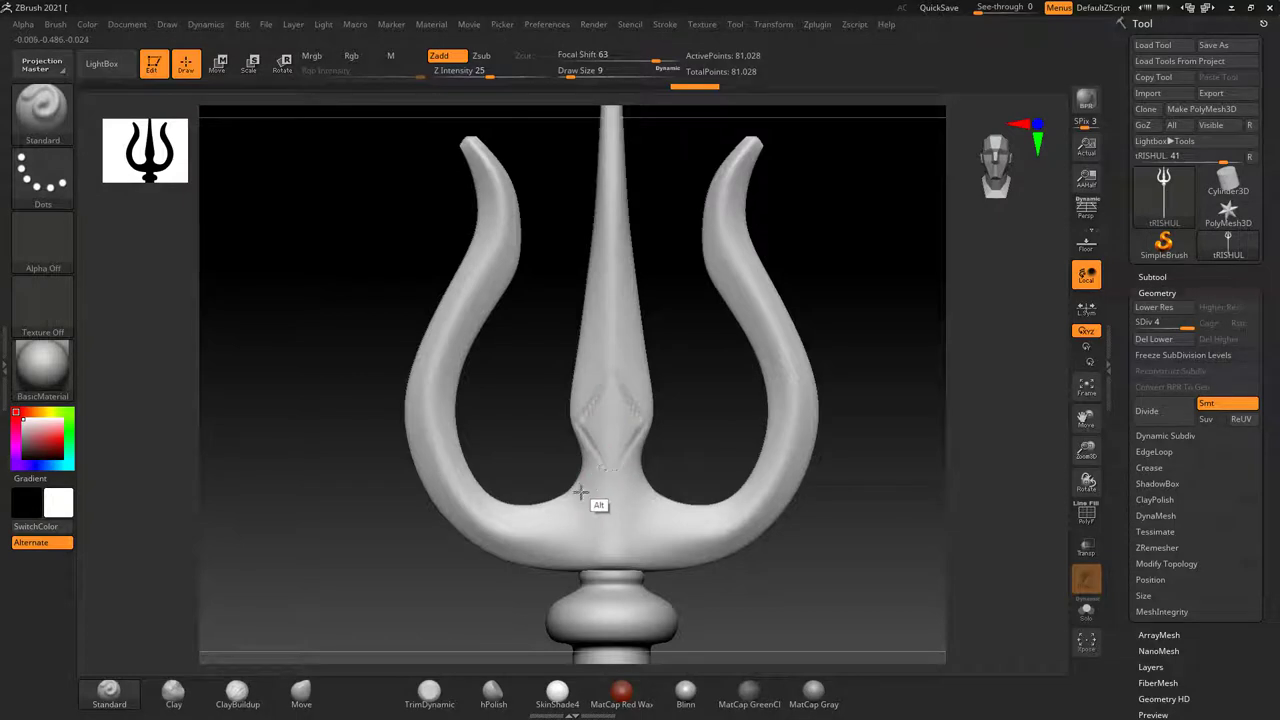
pyautogui.moveTo(592, 484)
pyautogui.mouseDown()
pyautogui.moveTo(600, 553)
pyautogui.moveTo(643, 523)
pyautogui.mouseUp()
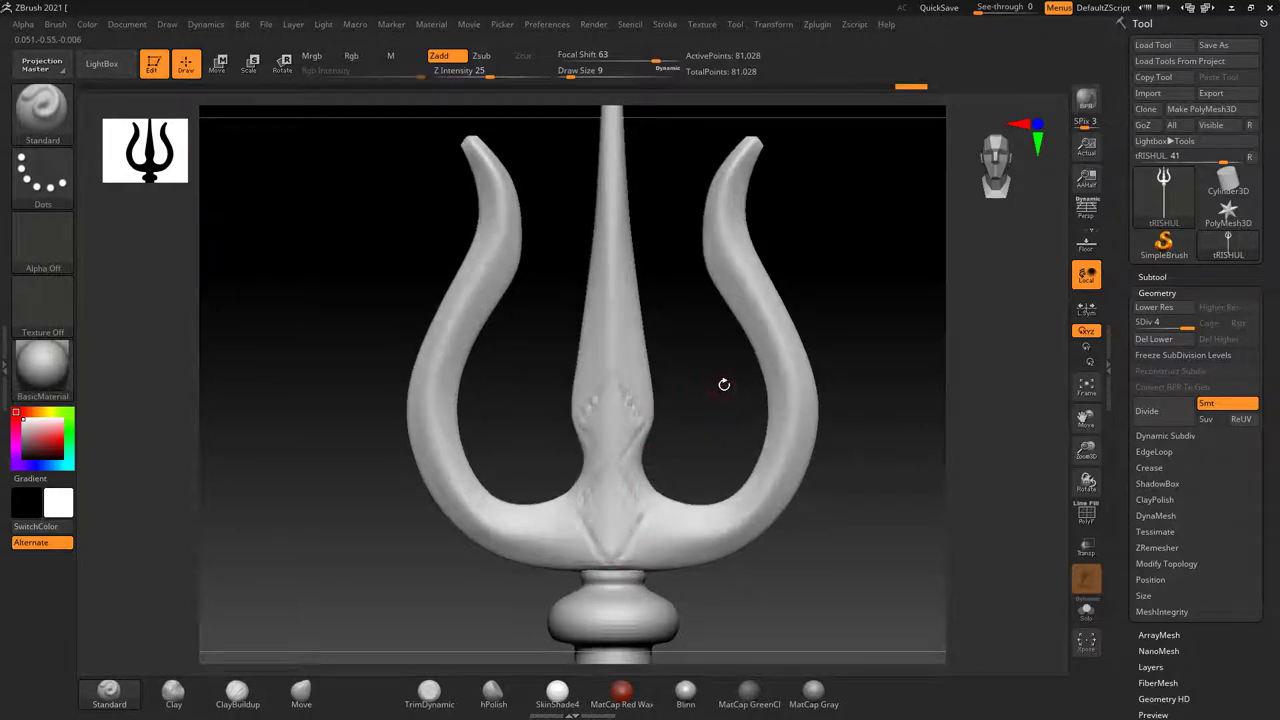
pyautogui.moveTo(723, 380); pyautogui.dragTo(623, 429)
pyautogui.moveTo(537, 520)
pyautogui.mouseDown()
pyautogui.moveTo(750, 436)
pyautogui.moveTo(737, 431)
pyautogui.mouseUp()
pyautogui.press('ctrl')
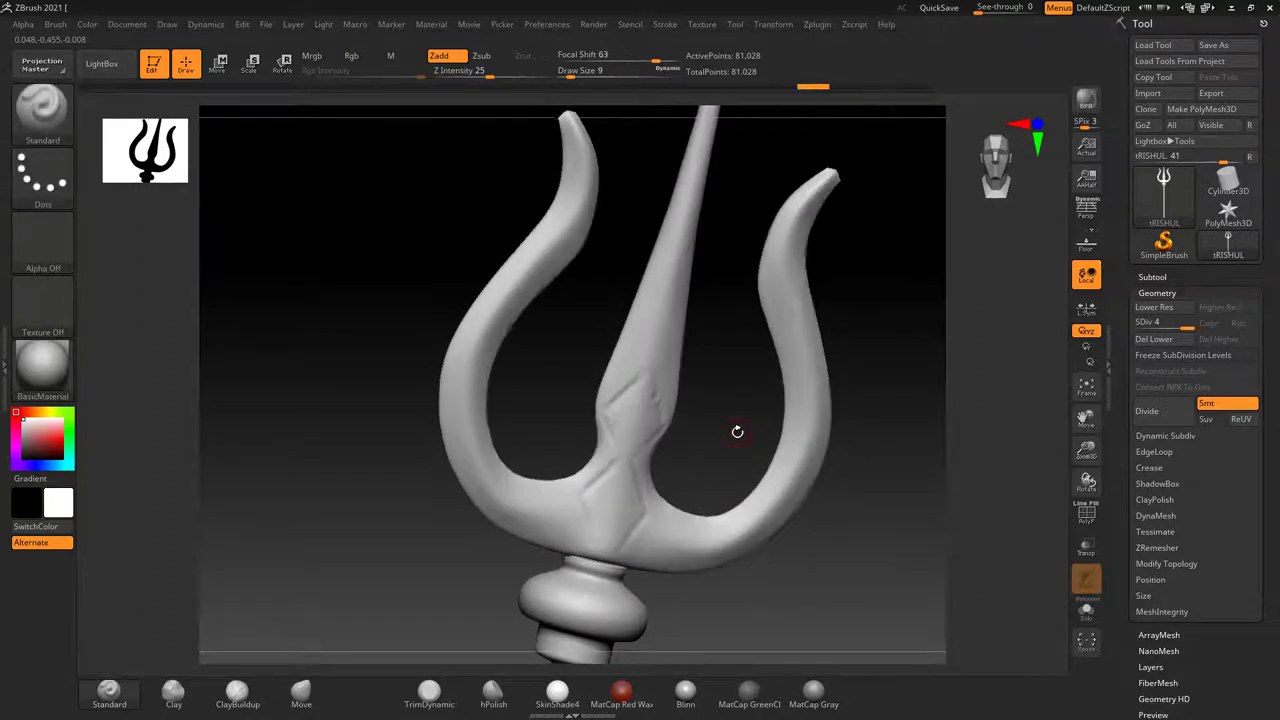
pyautogui.press('ctrl')
pyautogui.hotkey('ctrl', 'z')
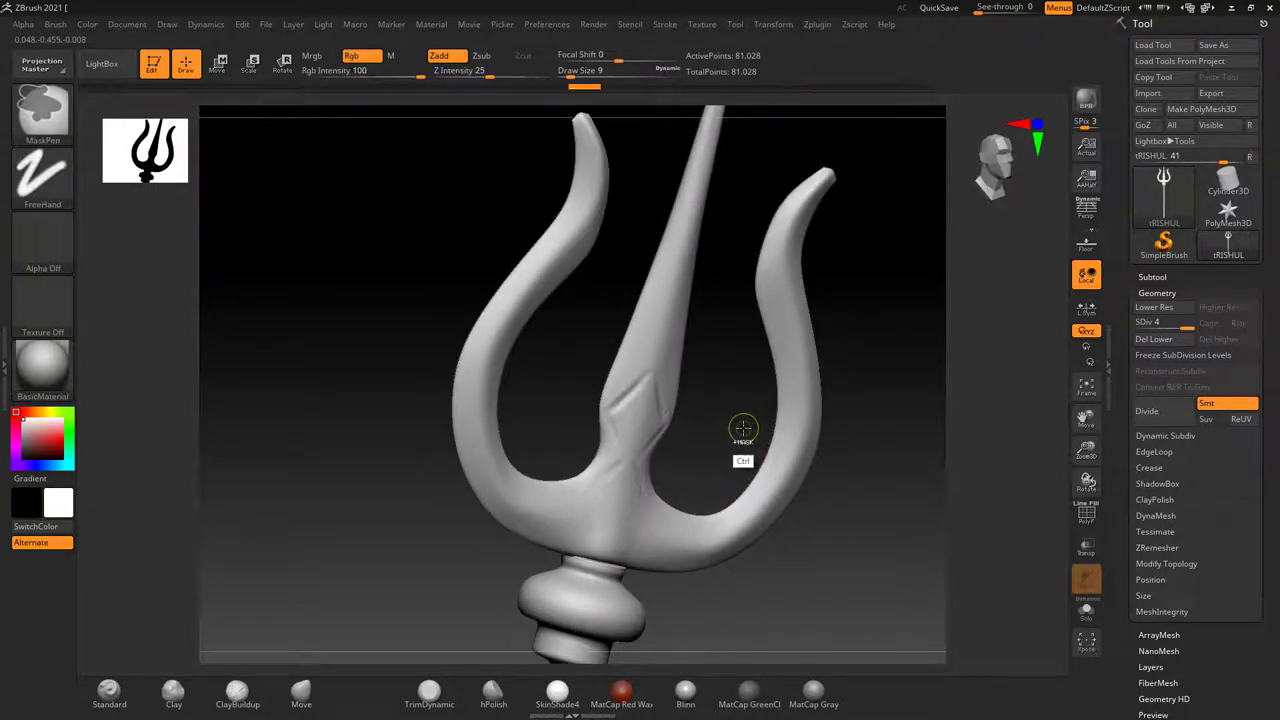
pyautogui.hotkey('ctrl', 'z')
pyautogui.hotkey('ctrl', 'z')
pyautogui.hotkey('ctrl', 'z')
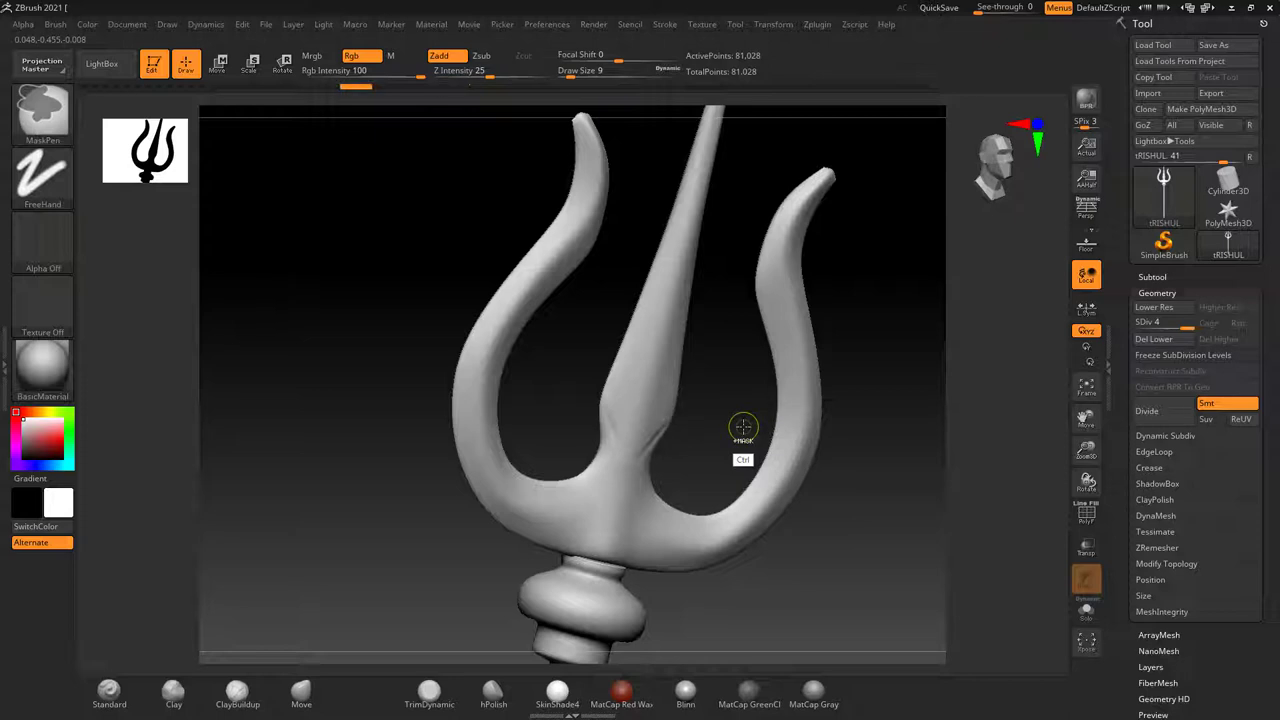
pyautogui.hotkey('ctrl', 'z')
pyautogui.keyDown('shift'); pyautogui.moveTo(734, 429); pyautogui.dragTo(706, 429); pyautogui.keyUp('shift')
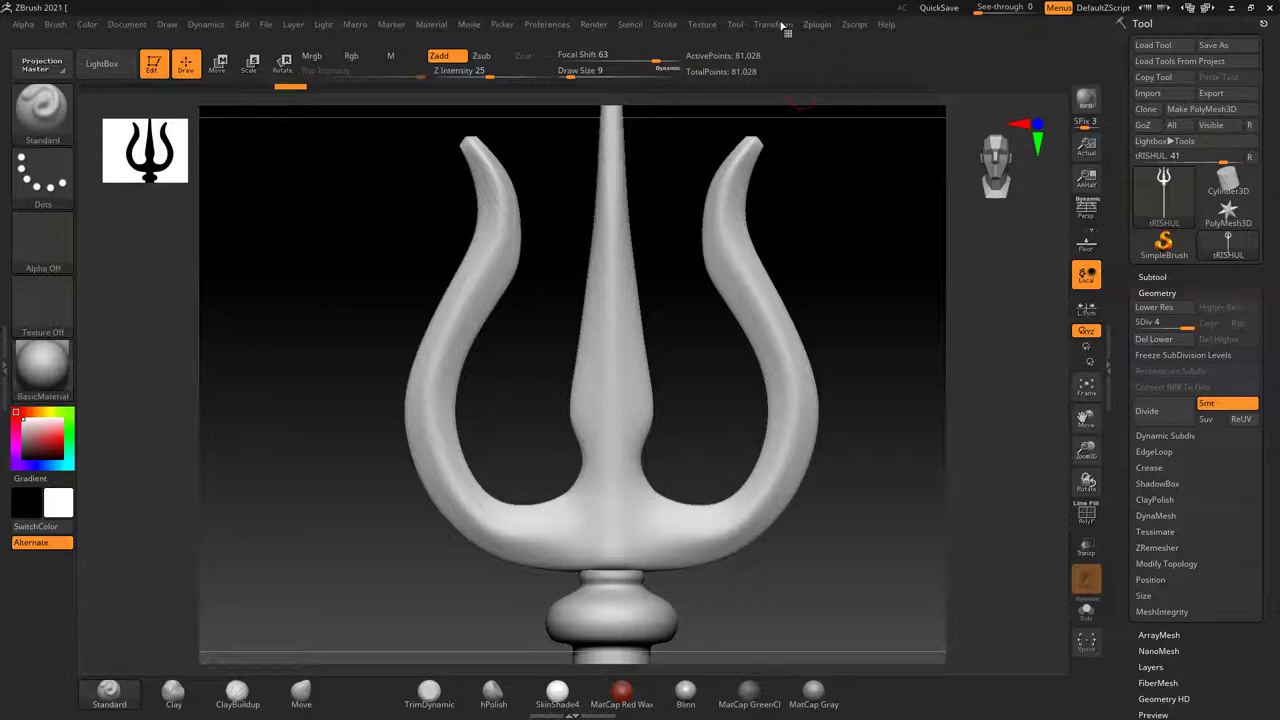
# Turn on Y-axis symmetry in Transform and rotate the trident to check it.
pyautogui.click(775, 25)
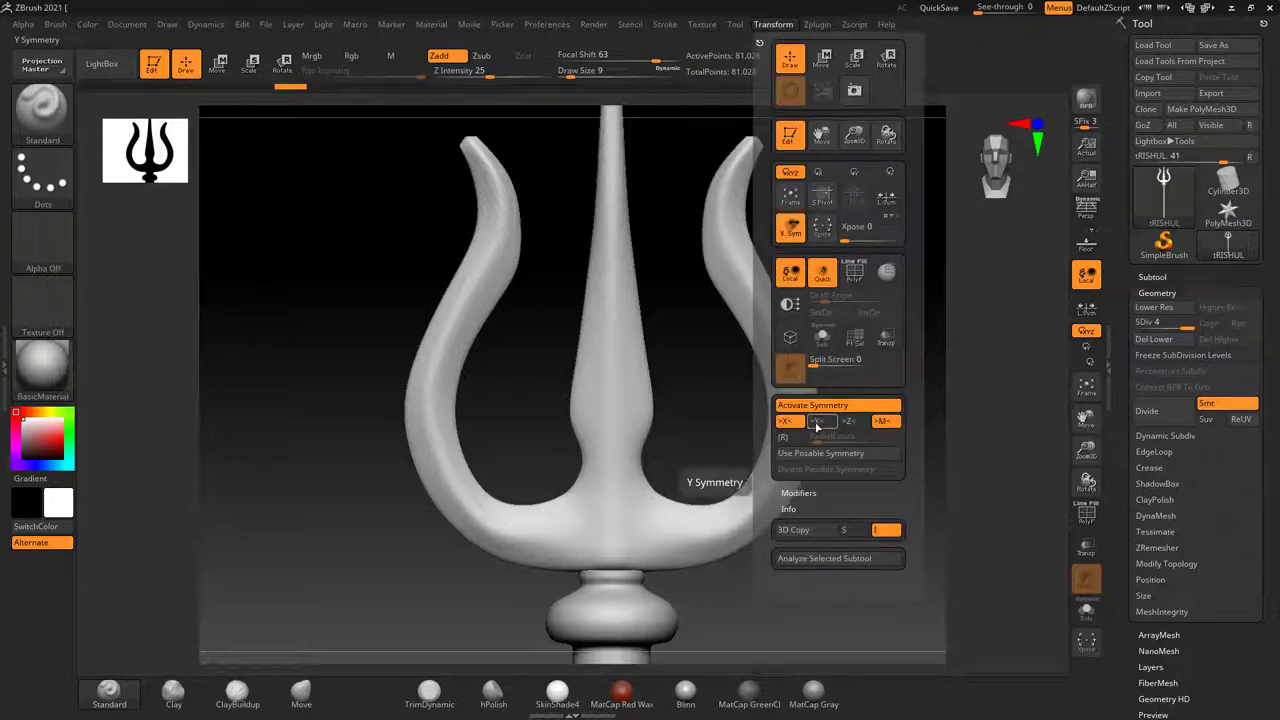
pyautogui.click(817, 424)
pyautogui.moveTo(674, 371); pyautogui.dragTo(641, 436)
pyautogui.moveTo(641, 436)
pyautogui.mouseDown(button='right')
pyautogui.moveTo(800, 437)
pyautogui.moveTo(735, 489)
pyautogui.mouseUp(button='right')
pyautogui.moveTo(833, 427); pyautogui.dragTo(622, 541, button='right')
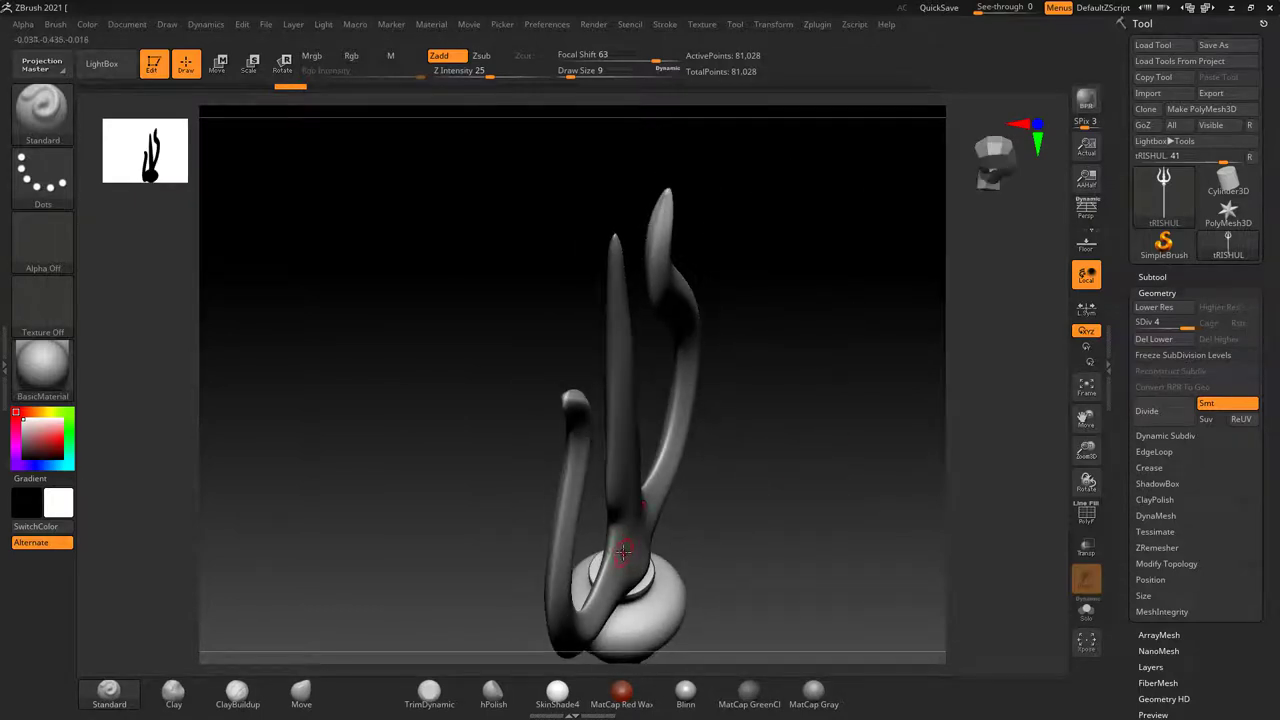
pyautogui.moveTo(708, 540); pyautogui.dragTo(608, 523, button='right')
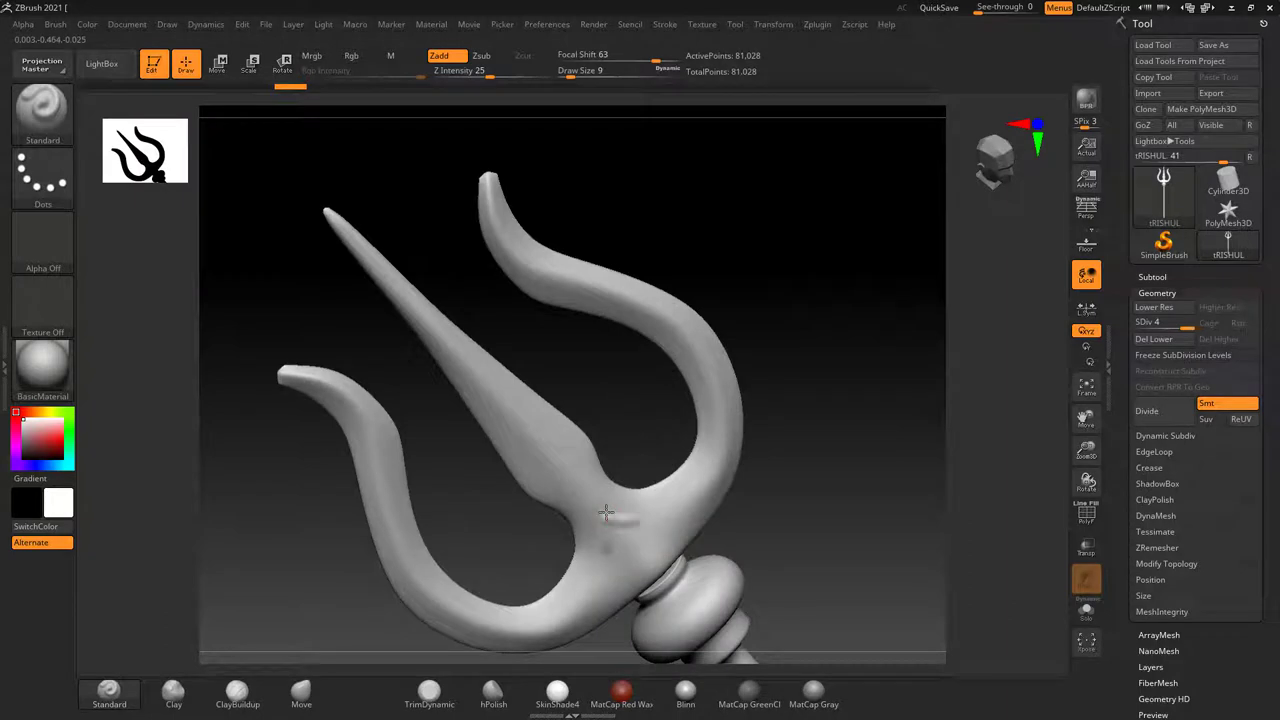
pyautogui.moveTo(868, 457); pyautogui.dragTo(929, 451, button='right')
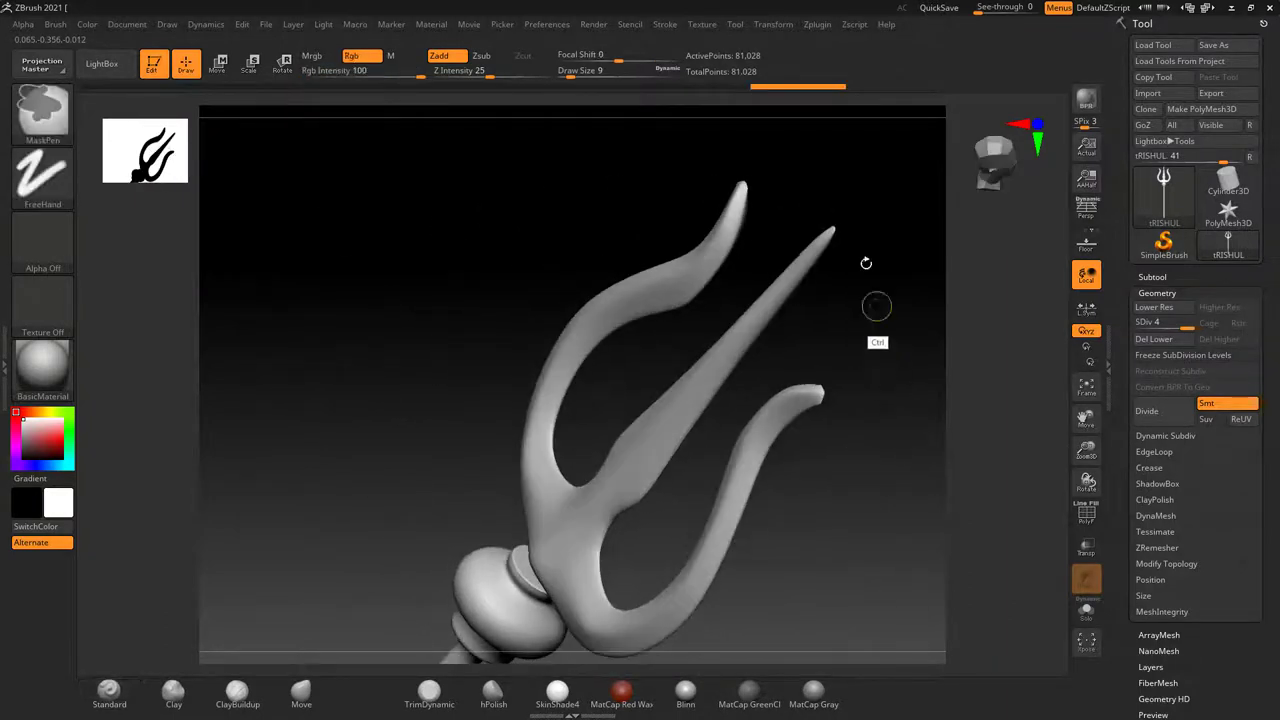
# Toggle Z-axis symmetry and rotate the prongs left and right to compare.
pyautogui.click(775, 25)
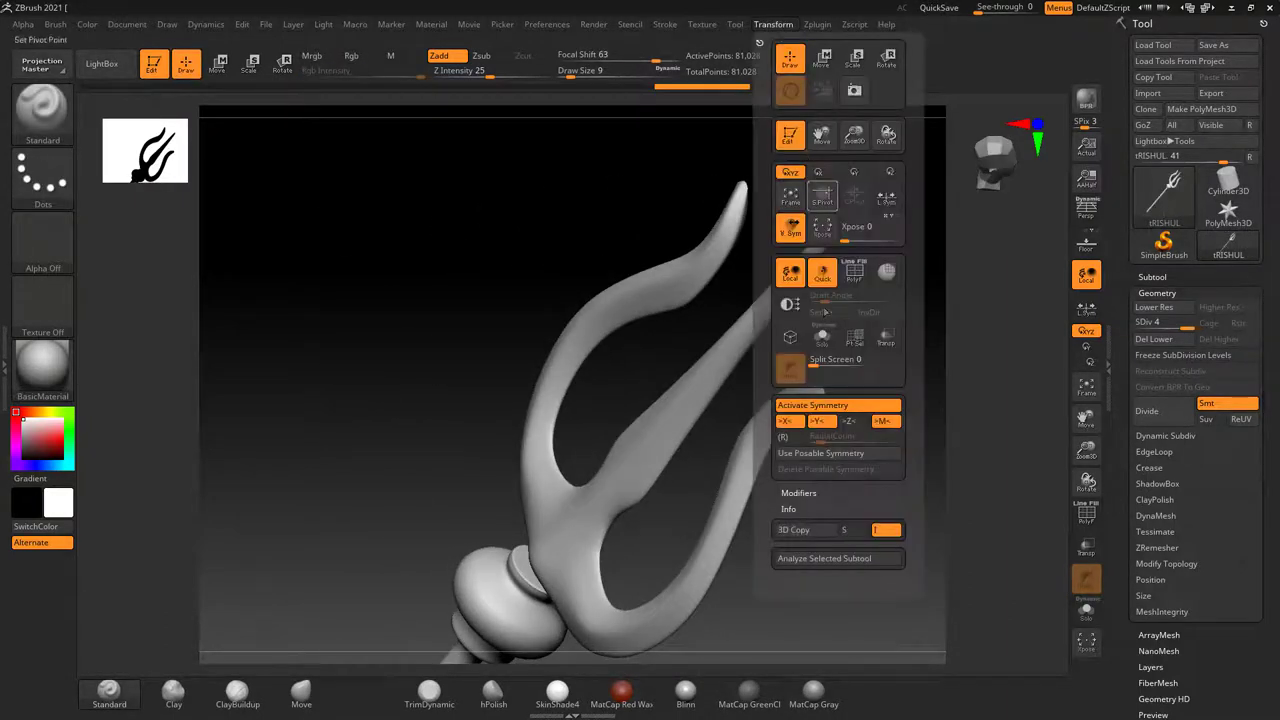
pyautogui.click(840, 428)
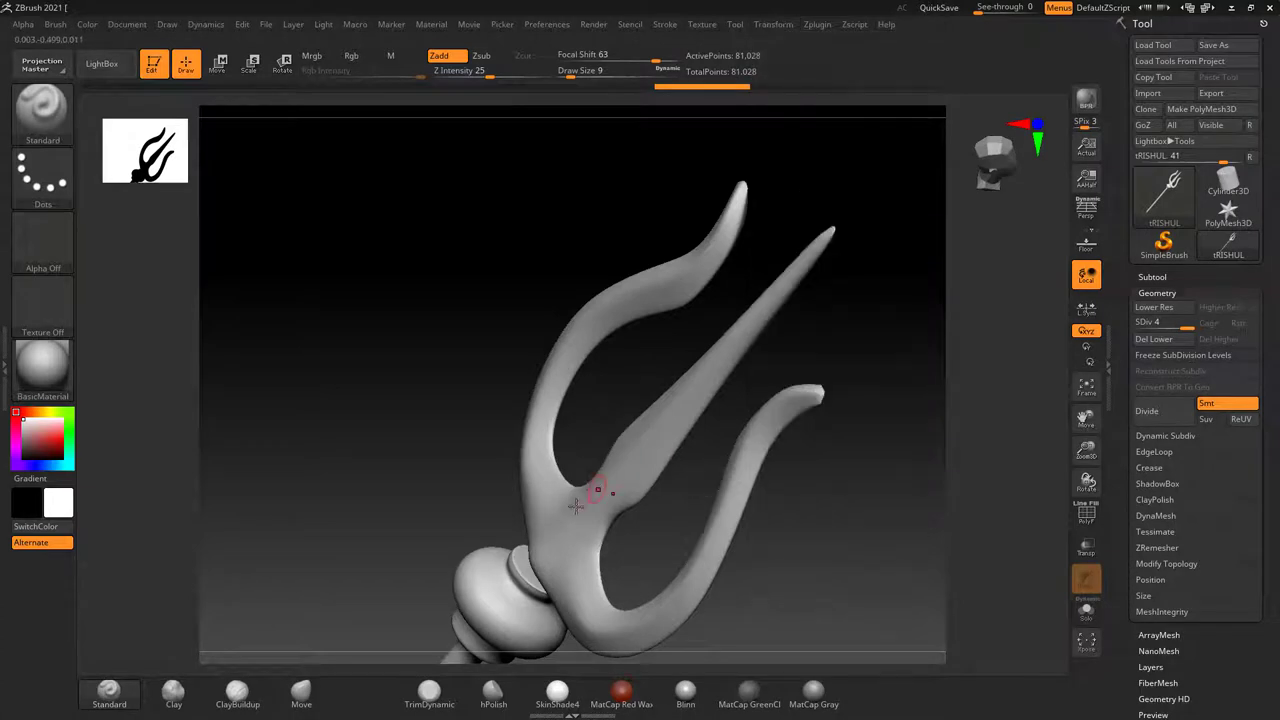
pyautogui.moveTo(812, 530); pyautogui.dragTo(640, 528, button='right')
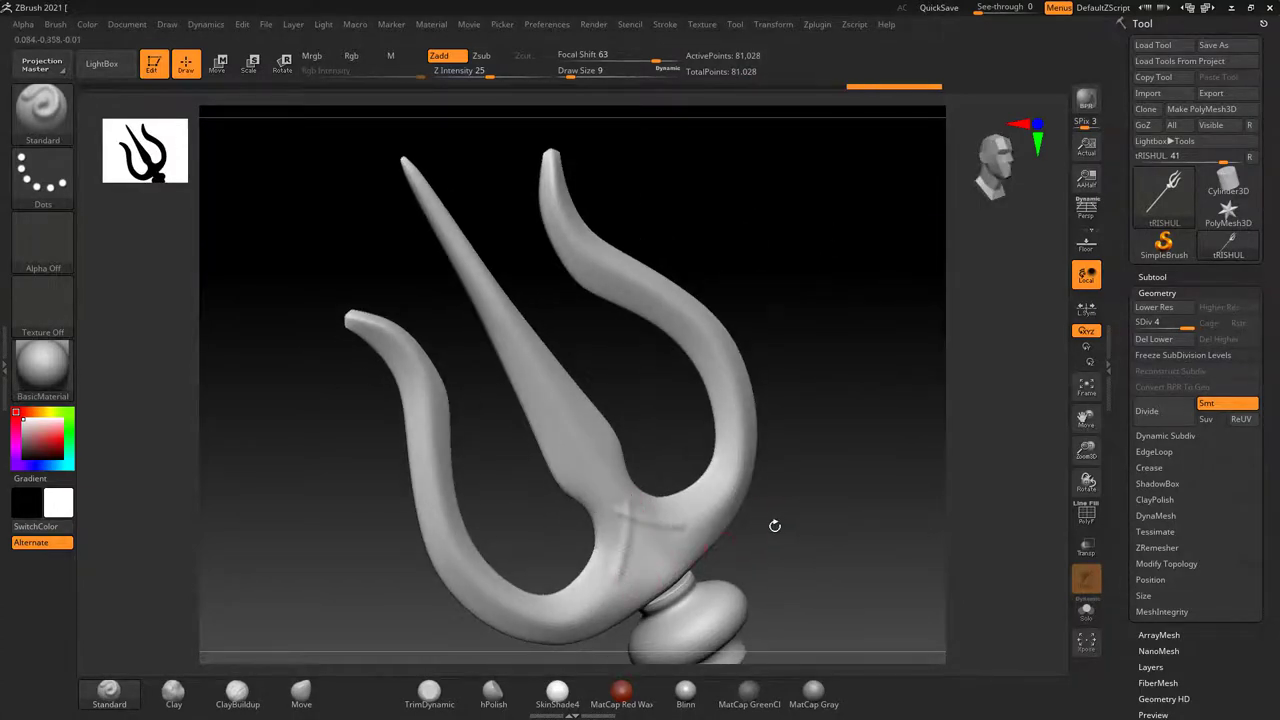
pyautogui.moveTo(771, 523)
pyautogui.mouseDown(button='right')
pyautogui.moveTo(788, 501)
pyautogui.moveTo(829, 537)
pyautogui.moveTo(763, 551)
pyautogui.mouseUp(button='right')
# Enable local symmetry (L.Sym) and check the trident from front and side views.
pyautogui.press('ctrl')
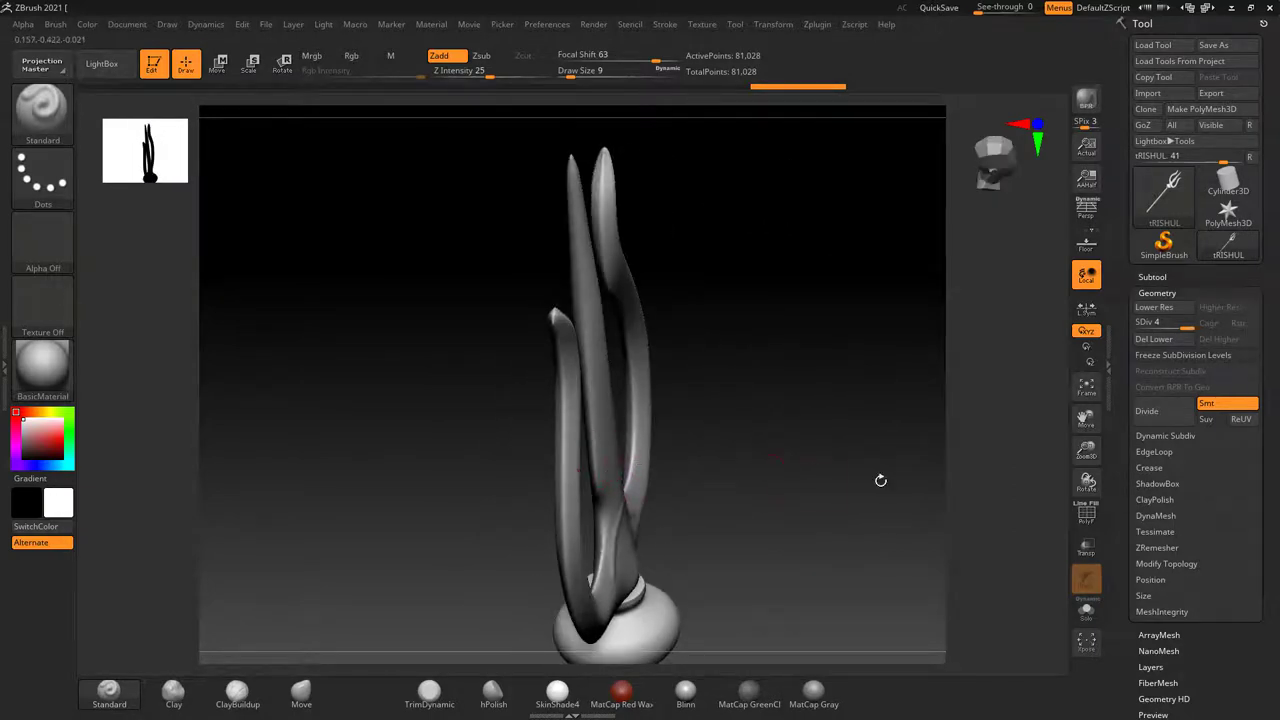
pyautogui.click(1086, 307)
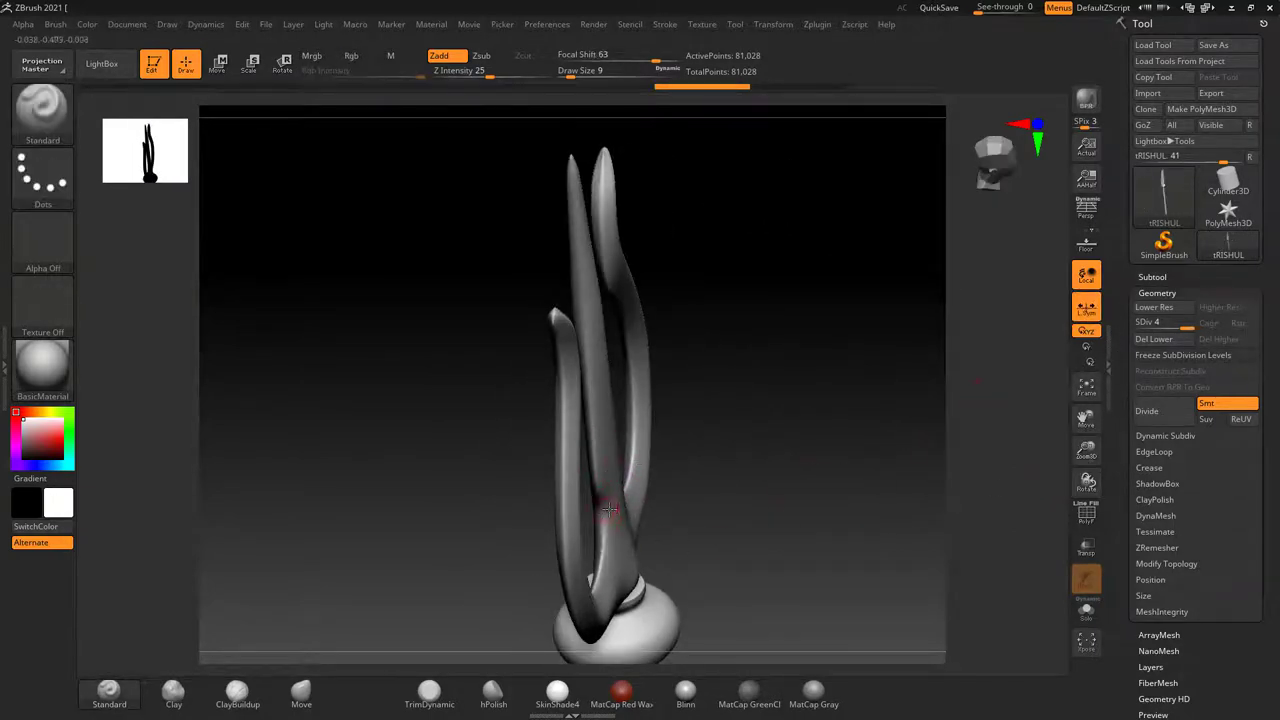
pyautogui.keyDown('shift'); pyautogui.moveTo(723, 537); pyautogui.dragTo(723, 537, button='right'); pyautogui.keyUp('shift')
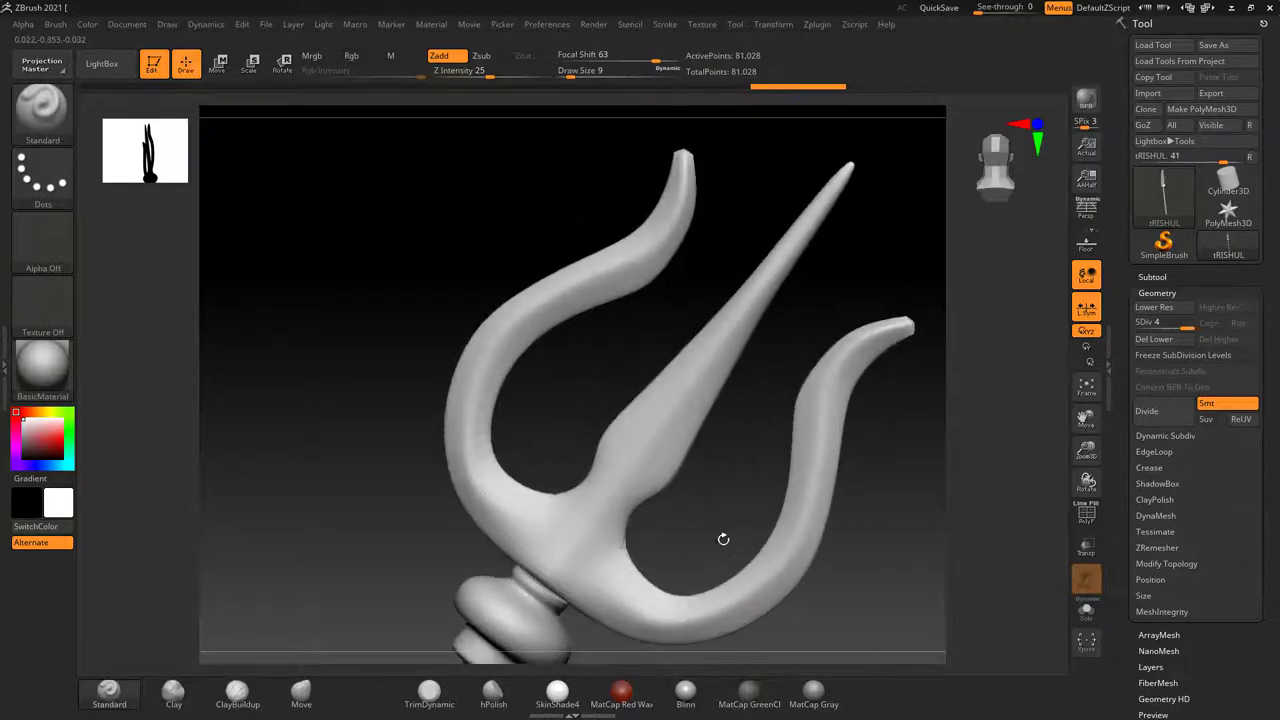
pyautogui.press('ctrl')
pyautogui.moveTo(880, 537)
pyautogui.keyDown('shift'); pyautogui.mouseDown(button='right')
pyautogui.moveTo(860, 494)
pyautogui.moveTo(832, 515)
pyautogui.moveTo(814, 491)
pyautogui.mouseUp(button='right'); pyautogui.keyUp('shift')
pyautogui.hotkey('alt', 'Tab')
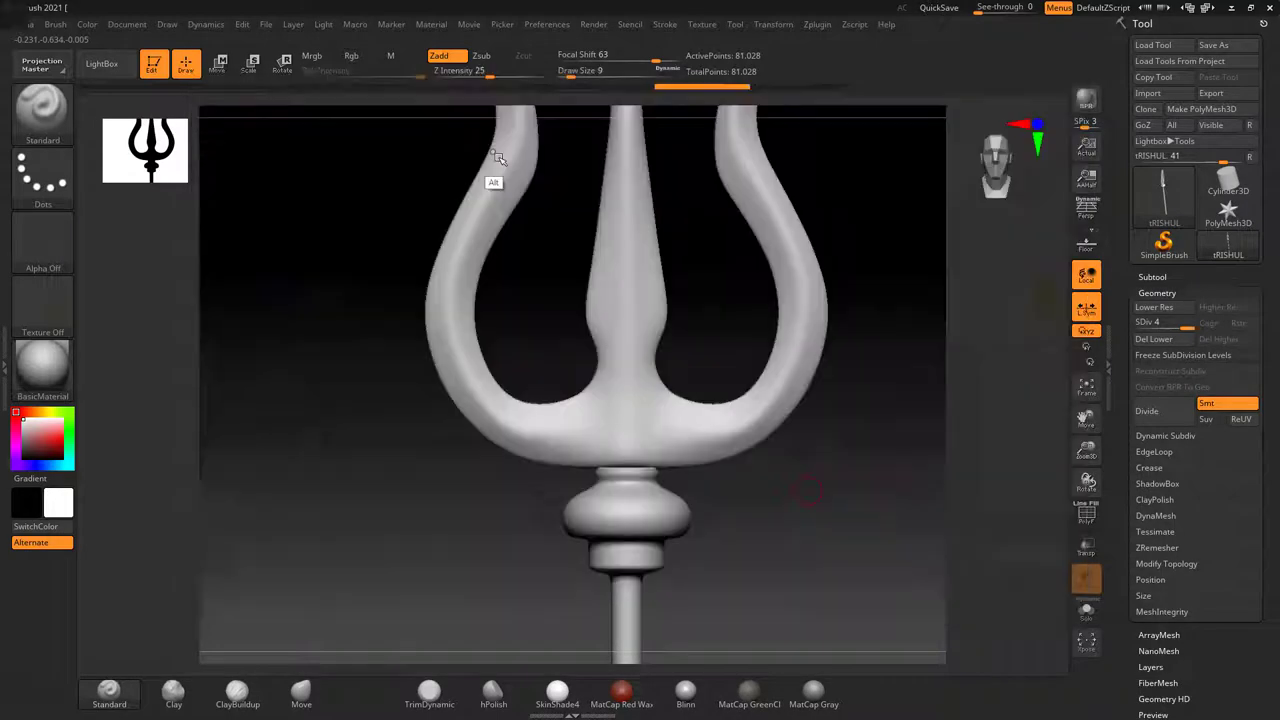
# Back in Maya, select the trident, switch to Top View and zoom in.
pyautogui.hotkey('alt', 'Tab')
pyautogui.click(301, 532)
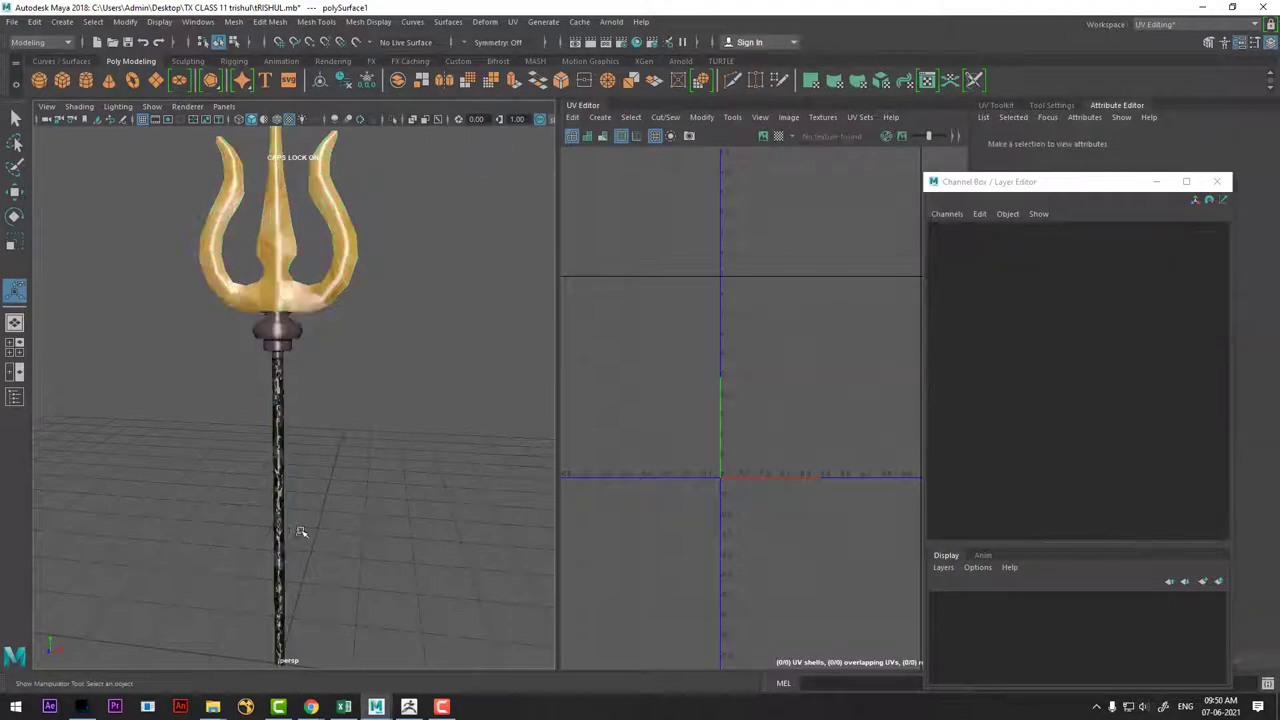
pyautogui.click(288, 527)
pyautogui.press('space')
pyautogui.moveTo(371, 460); pyautogui.dragTo(371, 425)
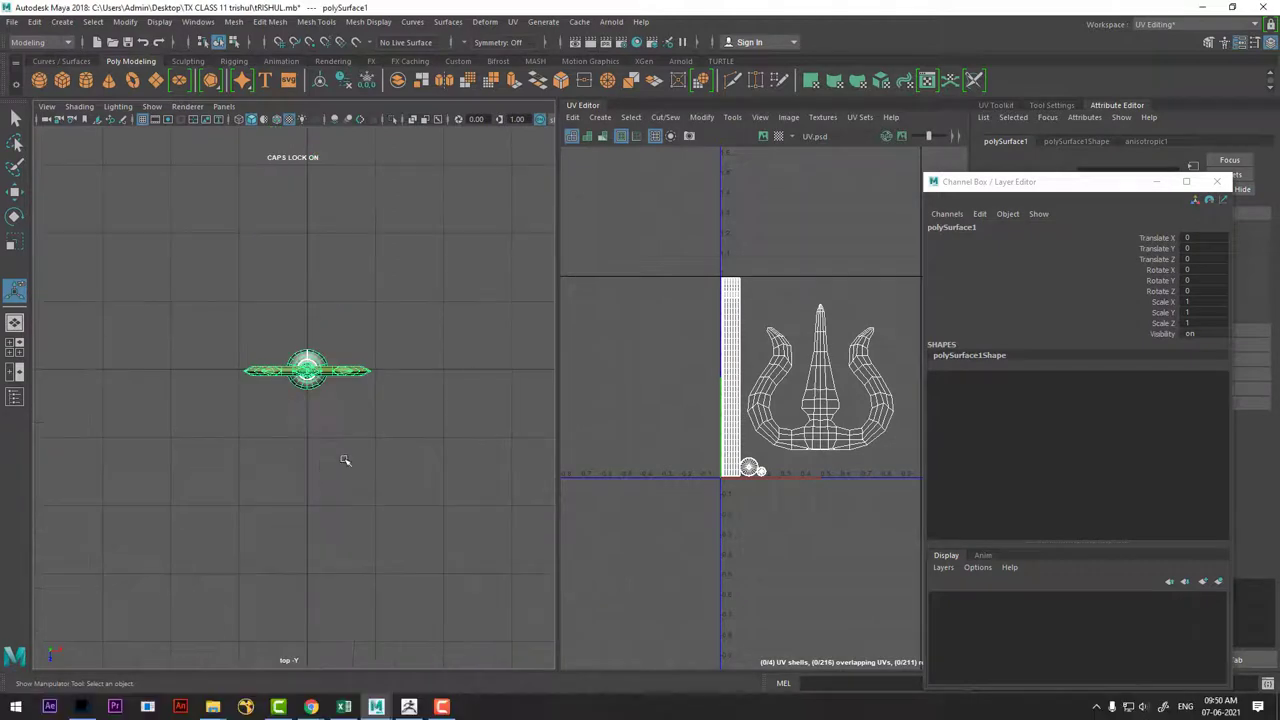
pyautogui.scroll(2, 390, 485)
pyautogui.scroll(2, 375, 478)
pyautogui.scroll(1, 365, 480)
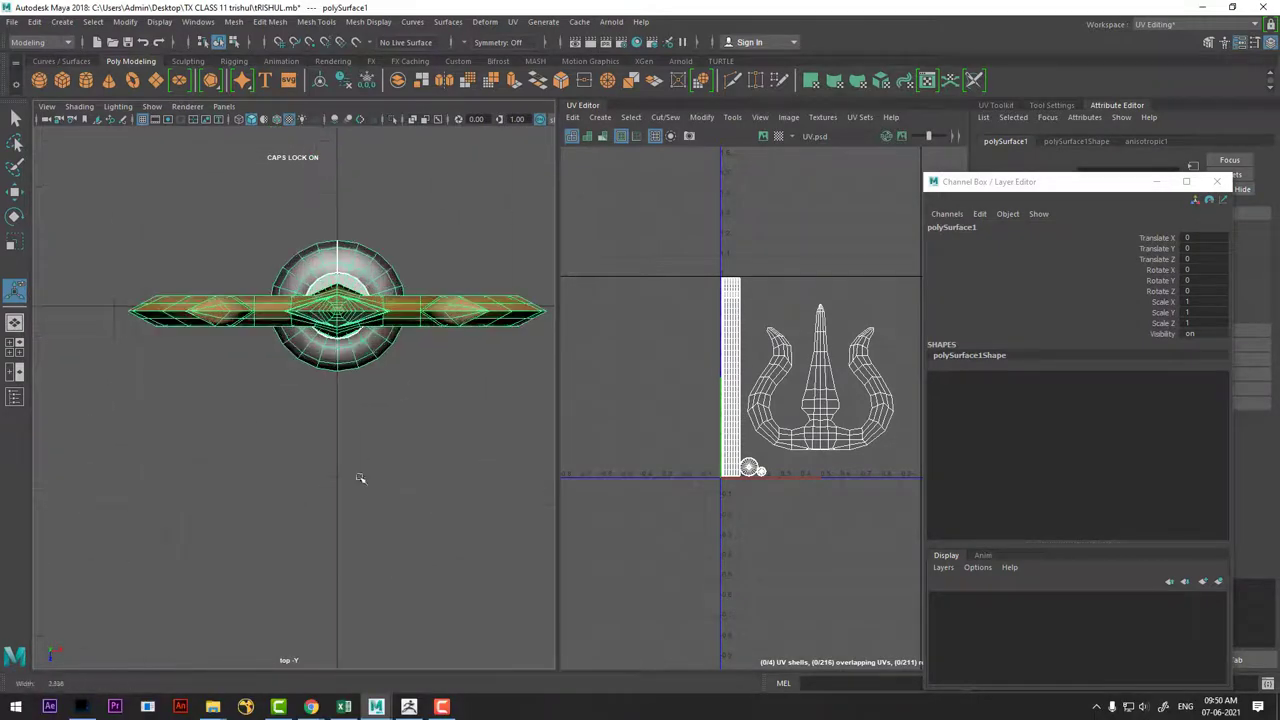
pyautogui.scroll(2, 375, 510)
pyautogui.scroll(1, 300, 530)
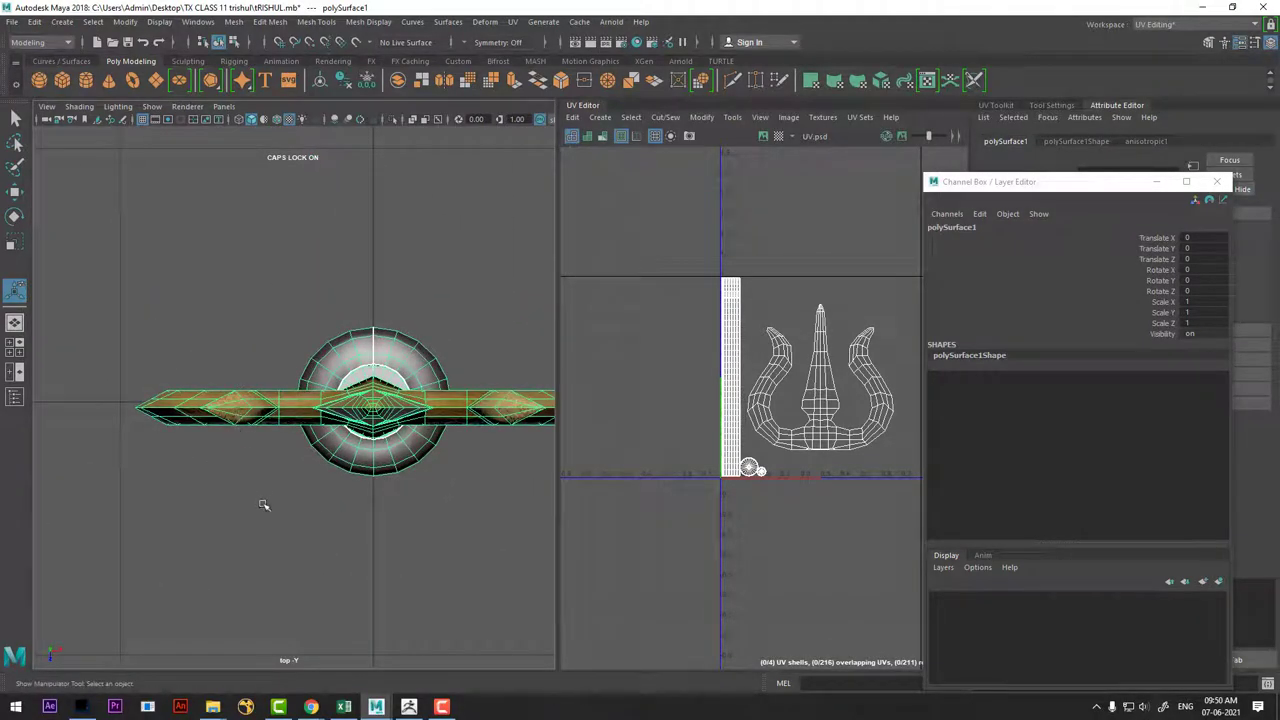
# Reselect the trident and zoom closer on its crossguard and ring.
pyautogui.click(248, 468)
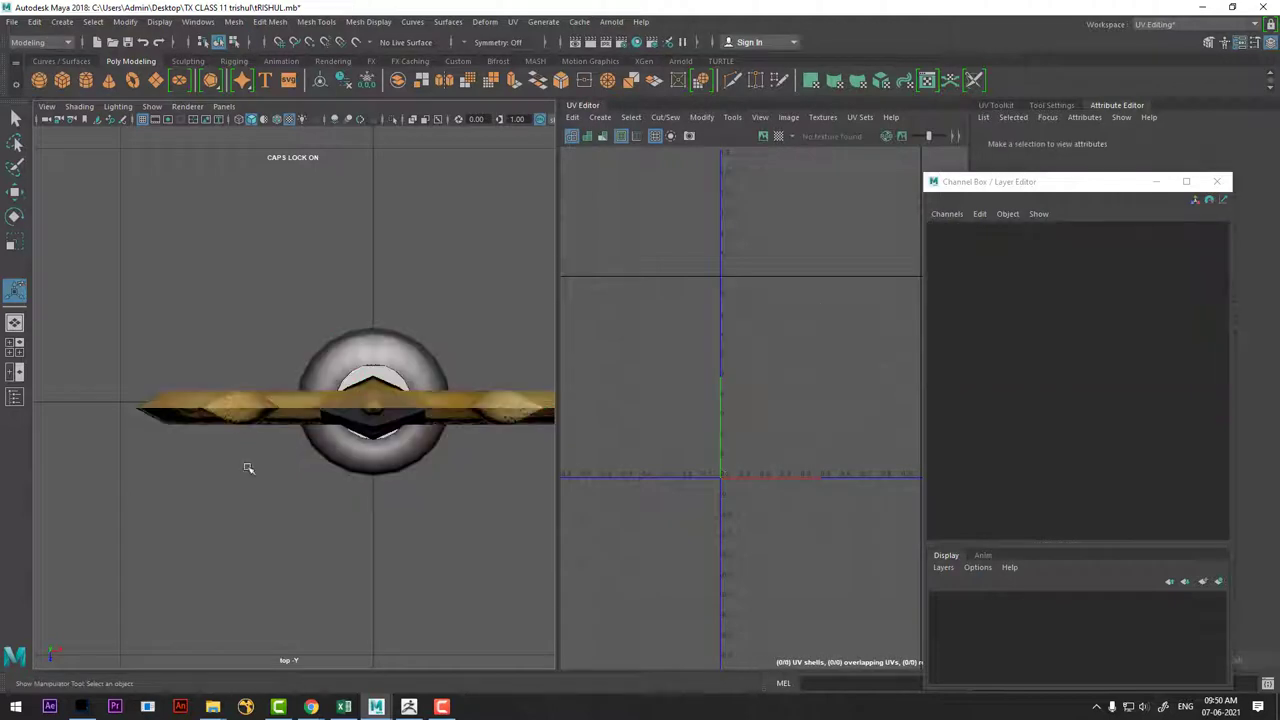
pyautogui.click(235, 425)
pyautogui.scroll(-3, 286, 409)
pyautogui.scroll(1, 360, 549)
pyautogui.scroll(1, 329, 514)
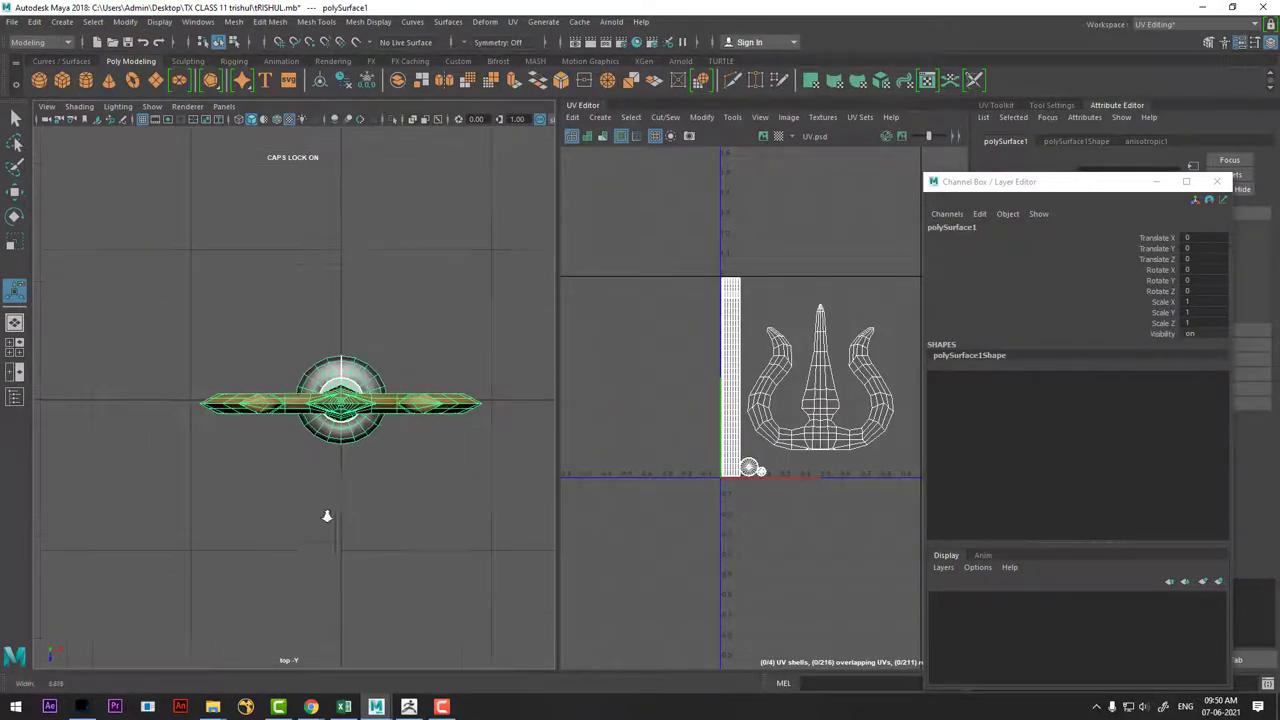
pyautogui.scroll(1, 311, 491)
pyautogui.click(330, 499)
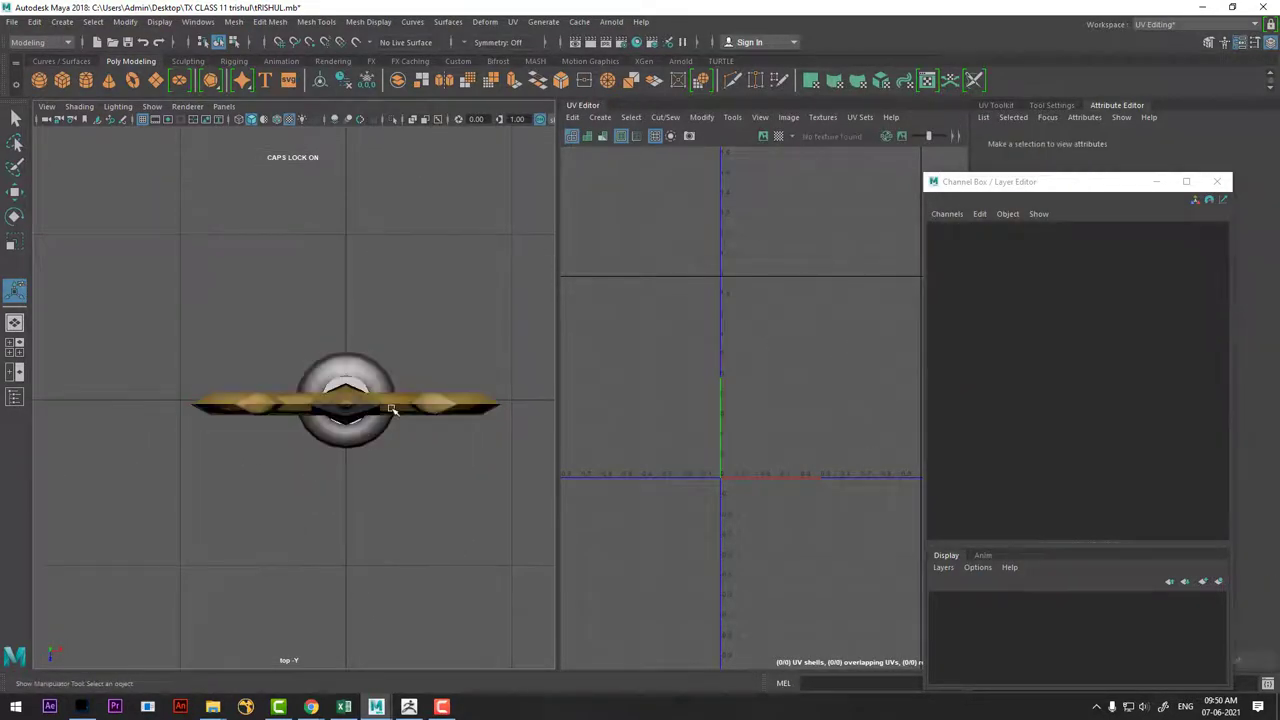
pyautogui.click(390, 408)
# Separate the trident mesh and nudge the head piece slightly along Z.
pyautogui.keyDown('shift'); pyautogui.rightClick(417, 338); pyautogui.keyUp('shift')
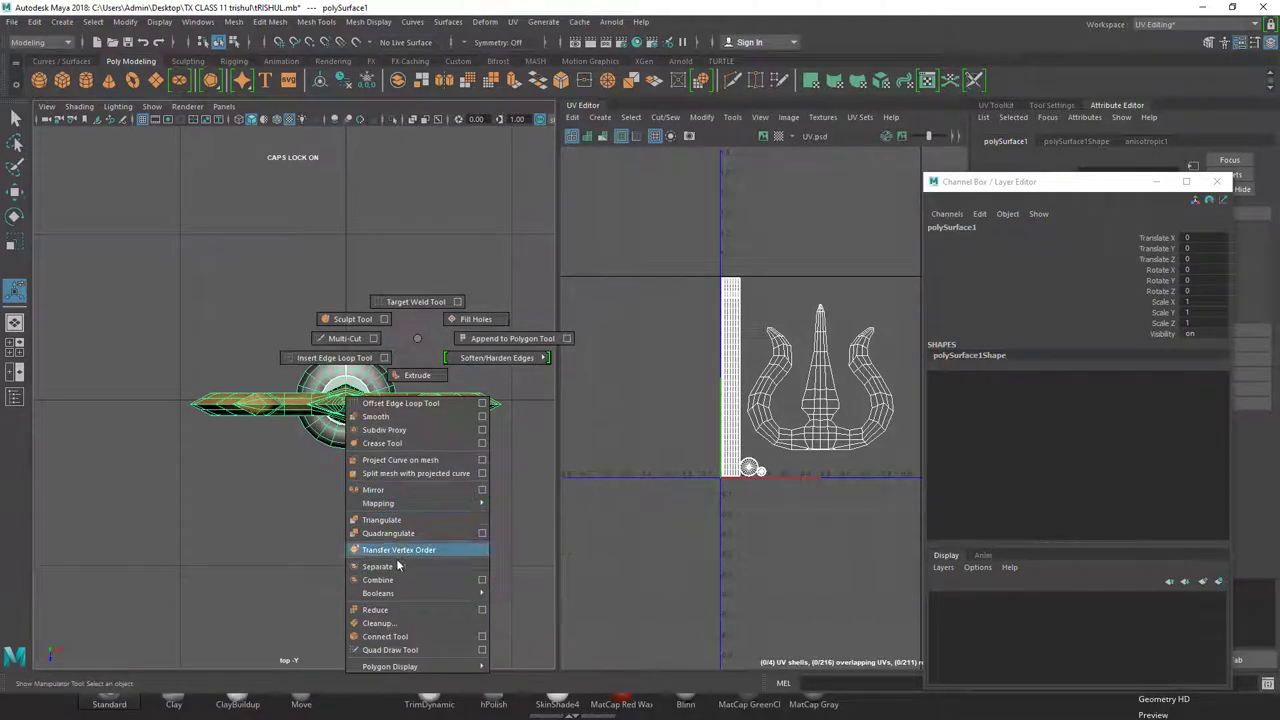
pyautogui.click(377, 566)
pyautogui.click(290, 535)
pyautogui.click(243, 413)
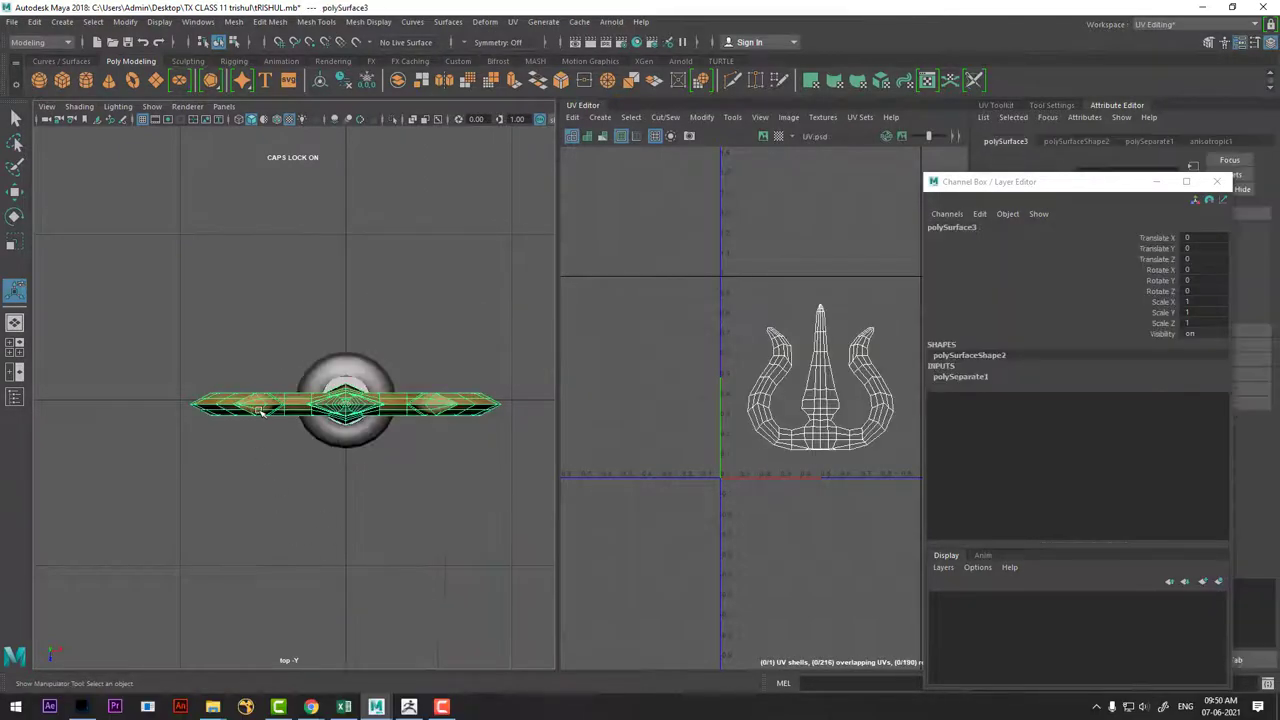
pyautogui.press('w')
pyautogui.scroll(2, 300, 514)
pyautogui.scroll(2, 385, 468)
pyautogui.moveTo(373, 466); pyautogui.dragTo(370, 459)
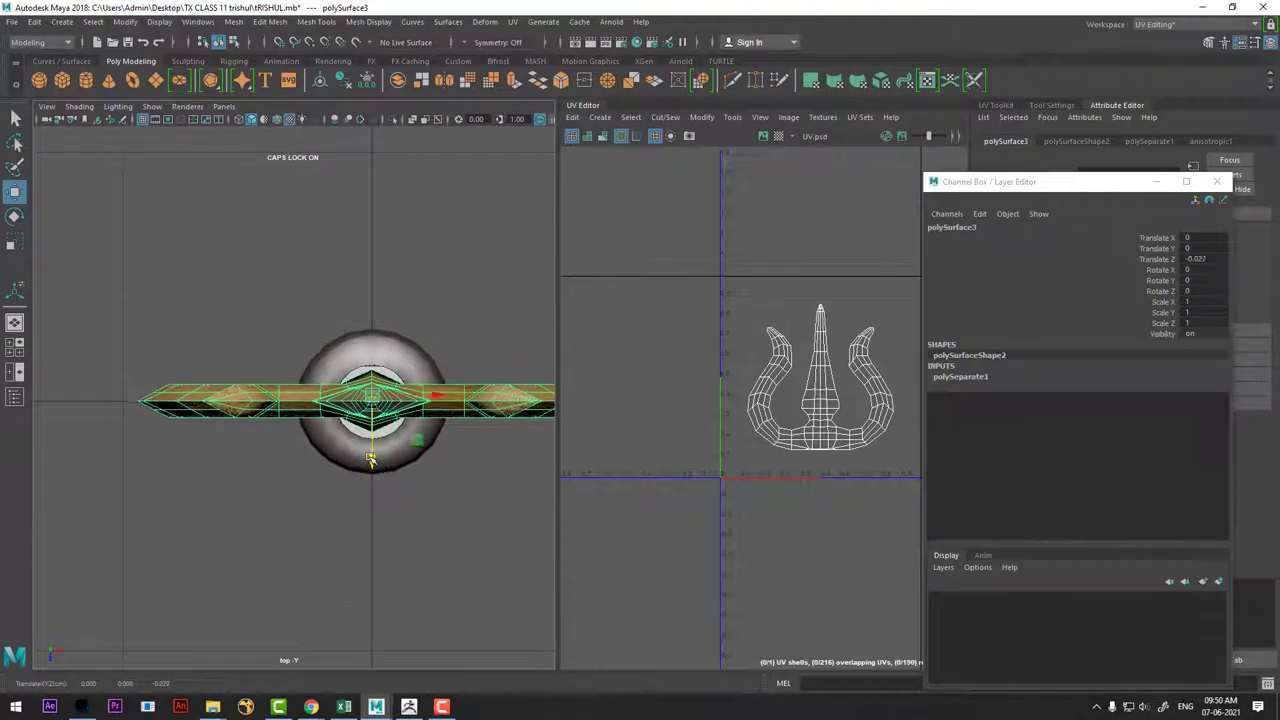
# Check the head in front view, then select head and shaft and combine them.
pyautogui.press('space')
pyautogui.moveTo(371, 505); pyautogui.dragTo(371, 545)
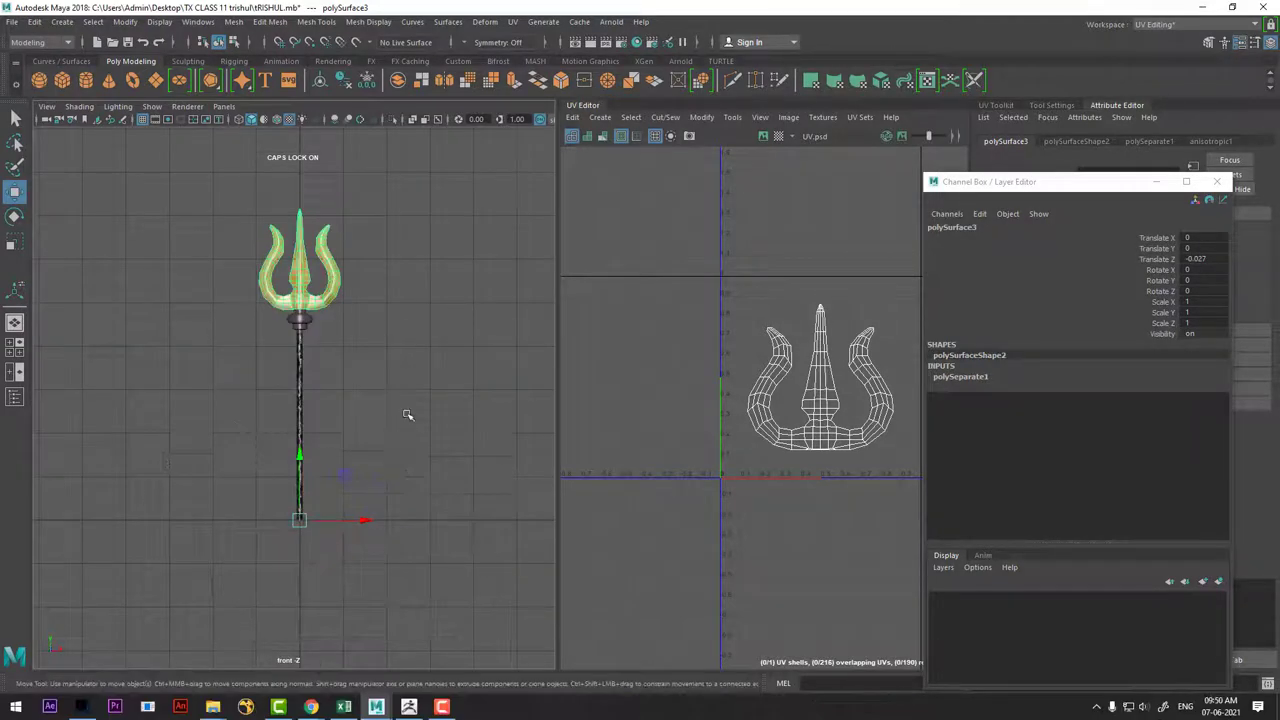
pyautogui.press('space')
pyautogui.moveTo(427, 486)
pyautogui.mouseDown()
pyautogui.moveTo(351, 423)
pyautogui.moveTo(426, 371)
pyautogui.mouseUp()
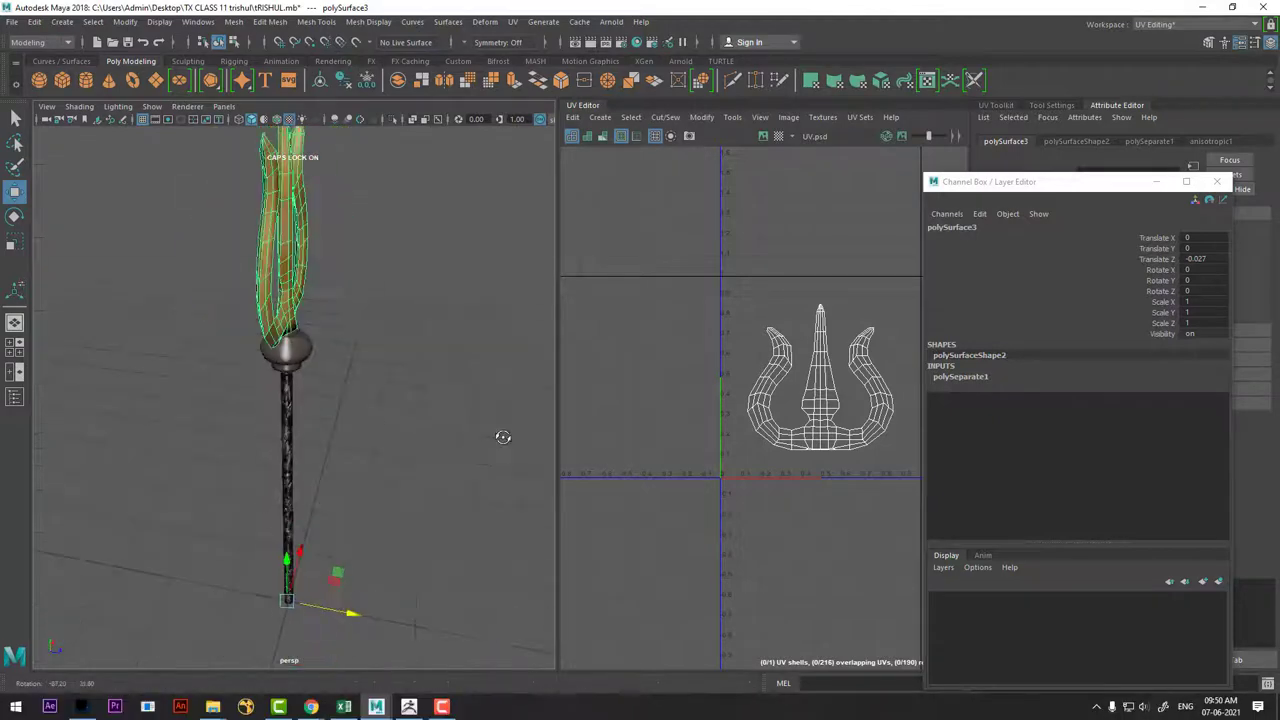
pyautogui.click(209, 394)
pyautogui.moveTo(209, 394); pyautogui.dragTo(371, 188)
pyautogui.keyDown('shift'); pyautogui.moveTo(376, 271); pyautogui.dragTo(373, 513, button='right'); pyautogui.keyUp('shift')
pyautogui.keyDown('alt'); pyautogui.moveTo(351, 554); pyautogui.dragTo(349, 434); pyautogui.keyUp('alt')
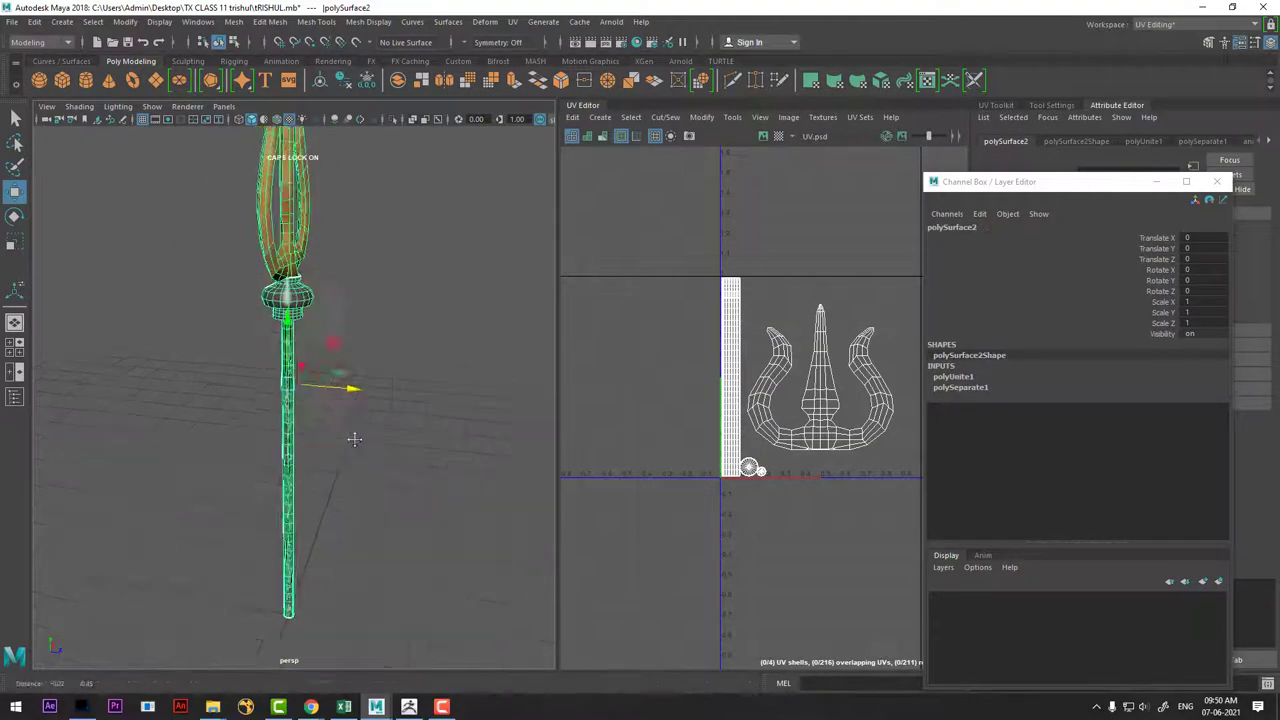
pyautogui.scroll(3, 393, 506)
# Orbit around the shaft and select the combined trident mesh polySurface2.
pyautogui.click(393, 506)
pyautogui.click(302, 558)
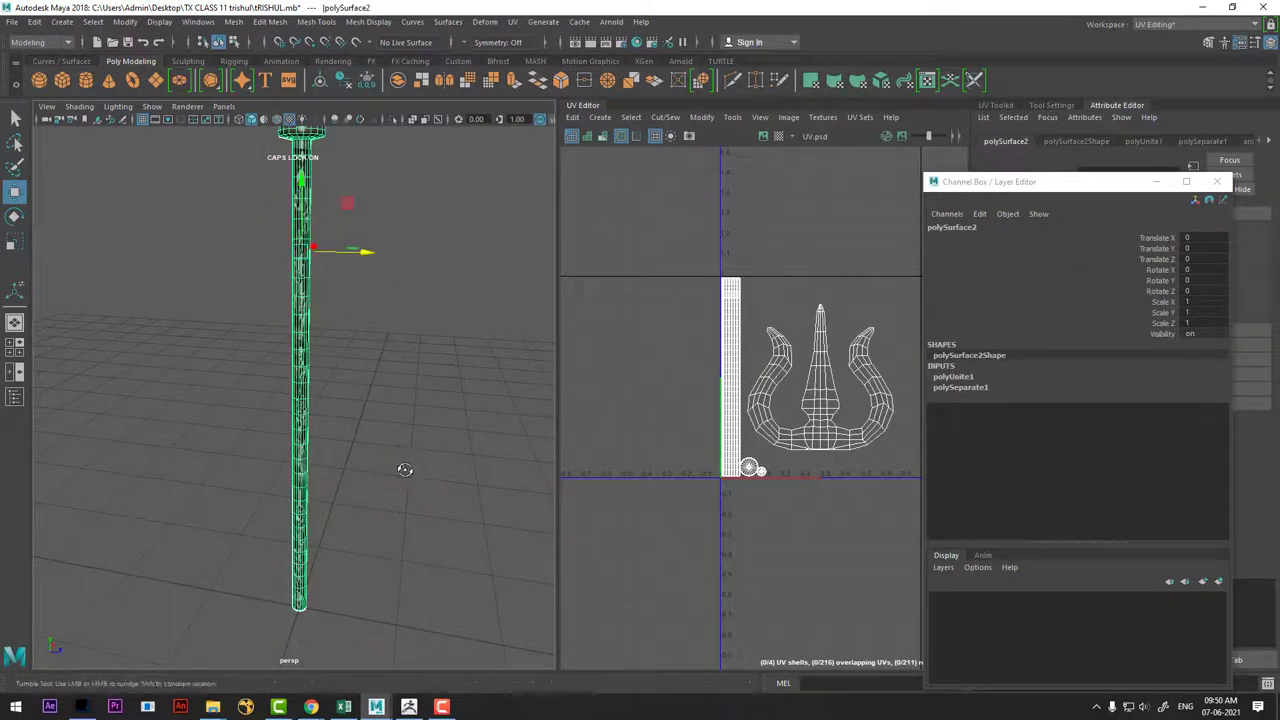
pyautogui.keyDown('alt'); pyautogui.moveTo(408, 465); pyautogui.dragTo(297, 454); pyautogui.keyUp('alt')
pyautogui.scroll(-3, 380, 520)
pyautogui.scroll(-3, 434, 480)
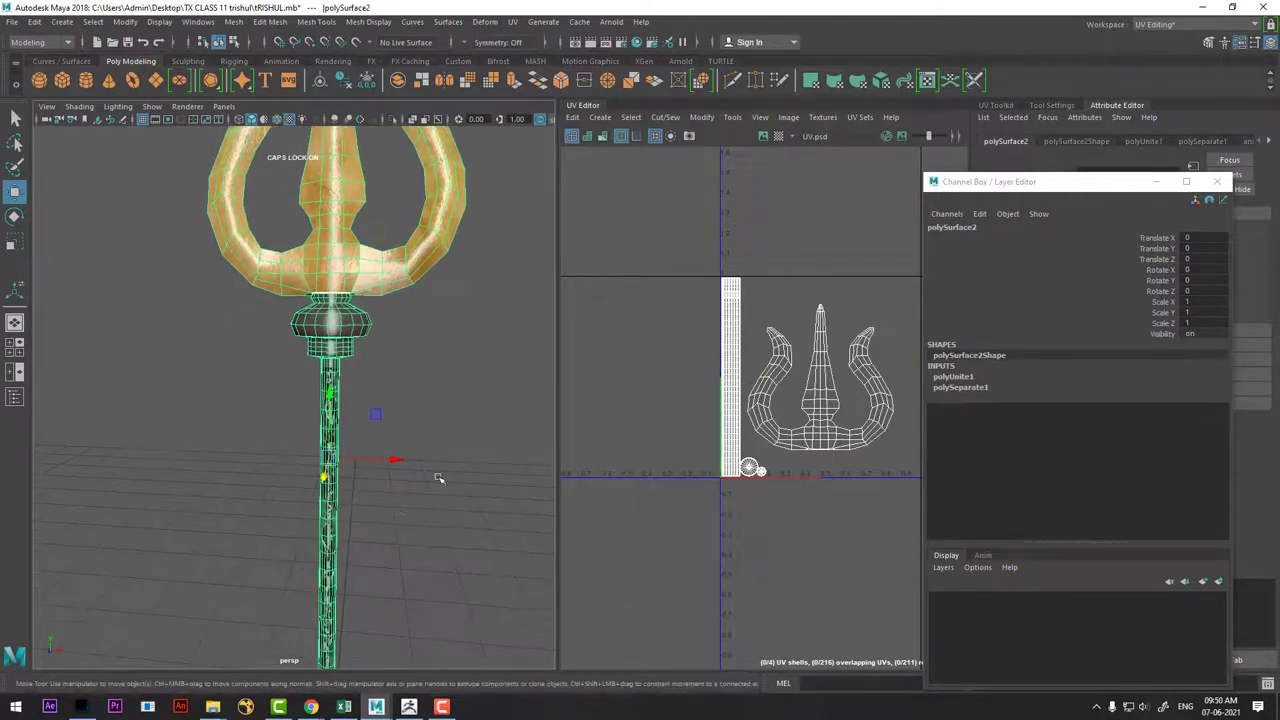
pyautogui.click(475, 429)
pyautogui.click(375, 278)
# Export Selection as tRISHUL1.obj, based on tRISHUL.obj, then return to ZBrush.
pyautogui.click(11, 21)
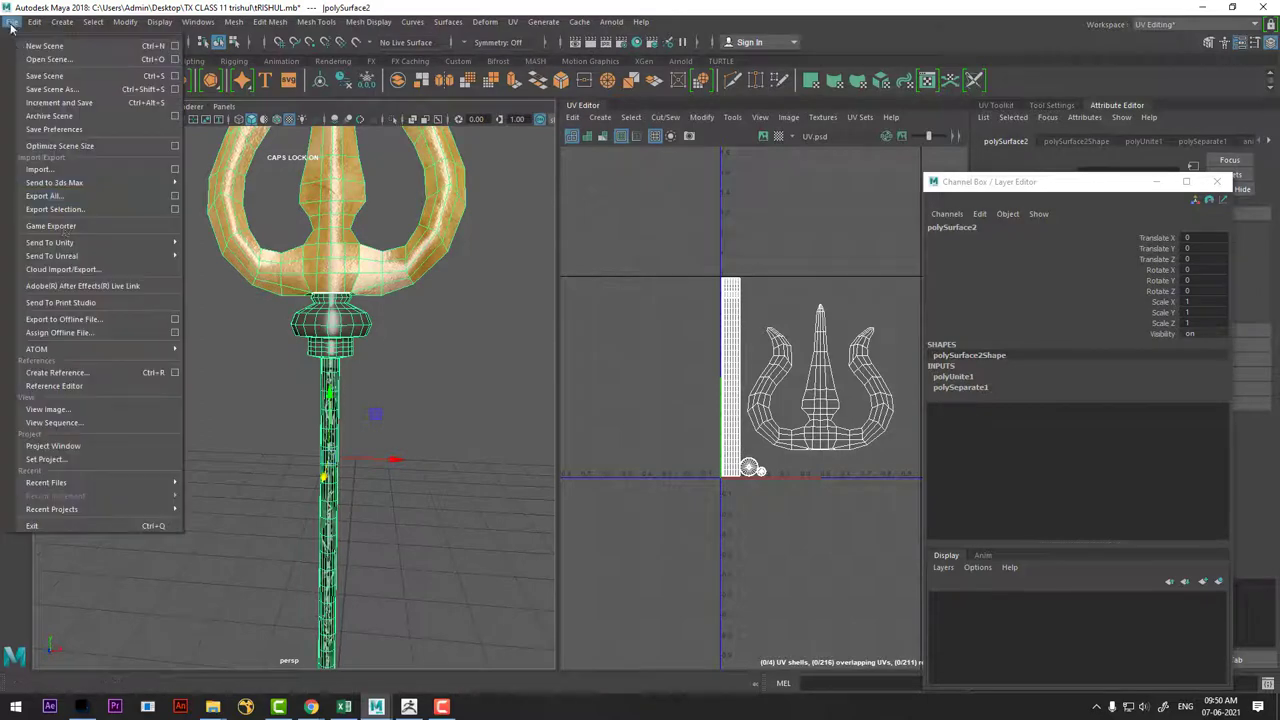
pyautogui.click(90, 209)
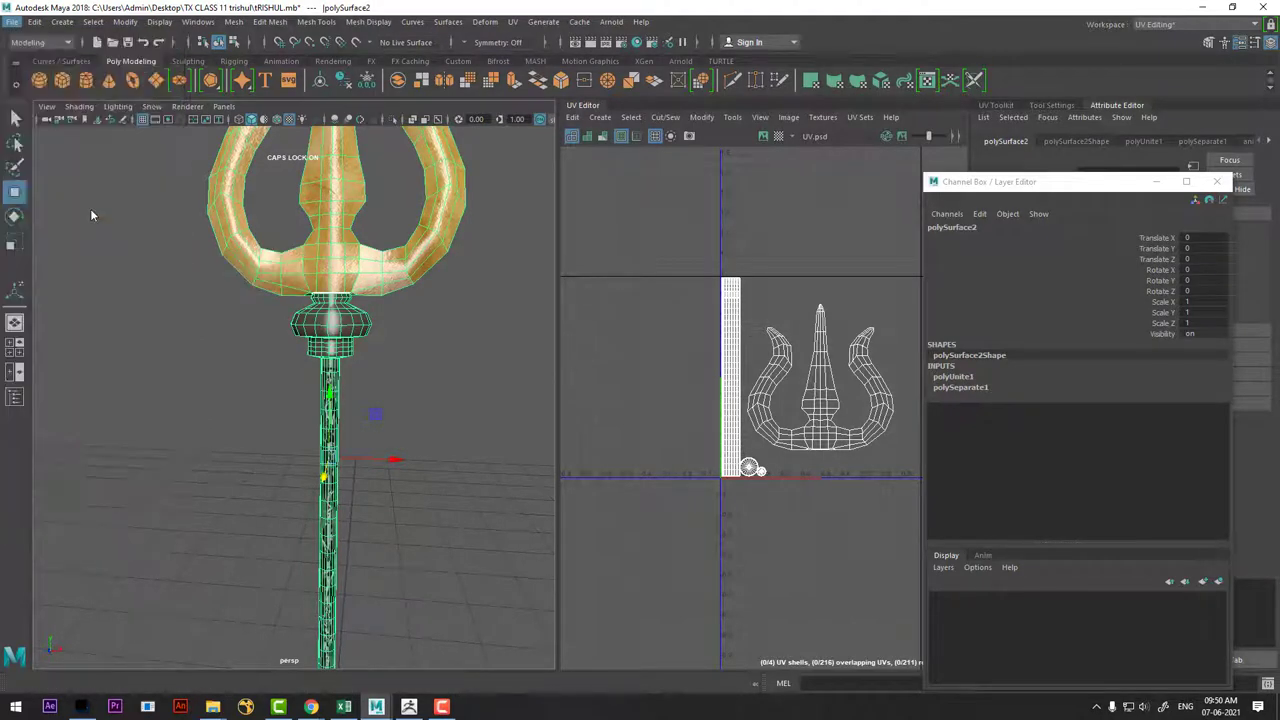
pyautogui.click(280, 129)
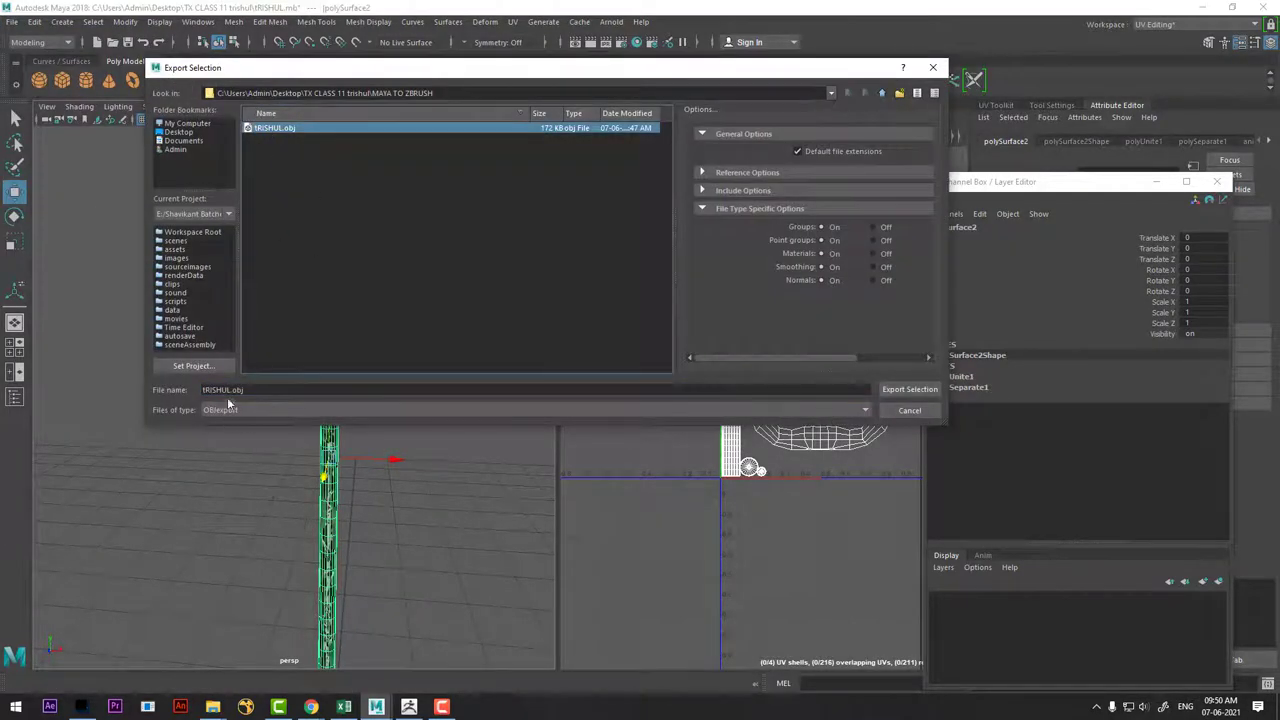
pyautogui.click(388, 386)
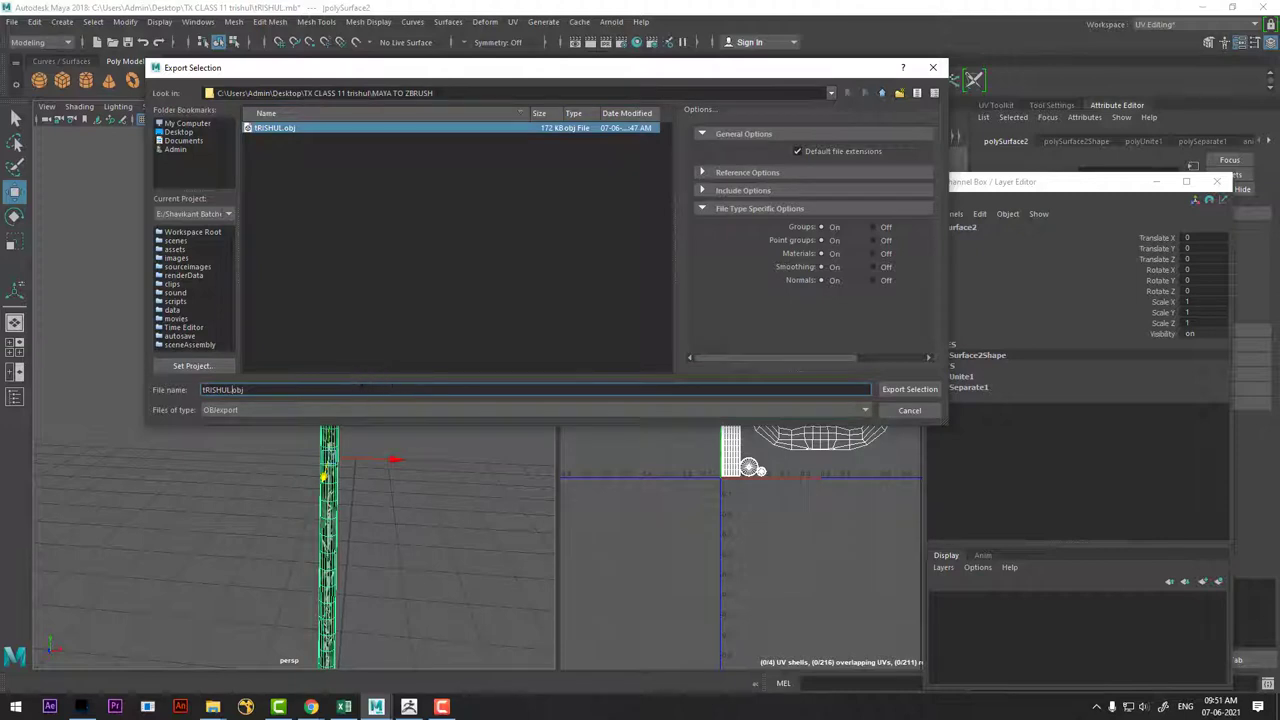
pyautogui.press('Left')
pyautogui.press('Left')
pyautogui.press('Left')
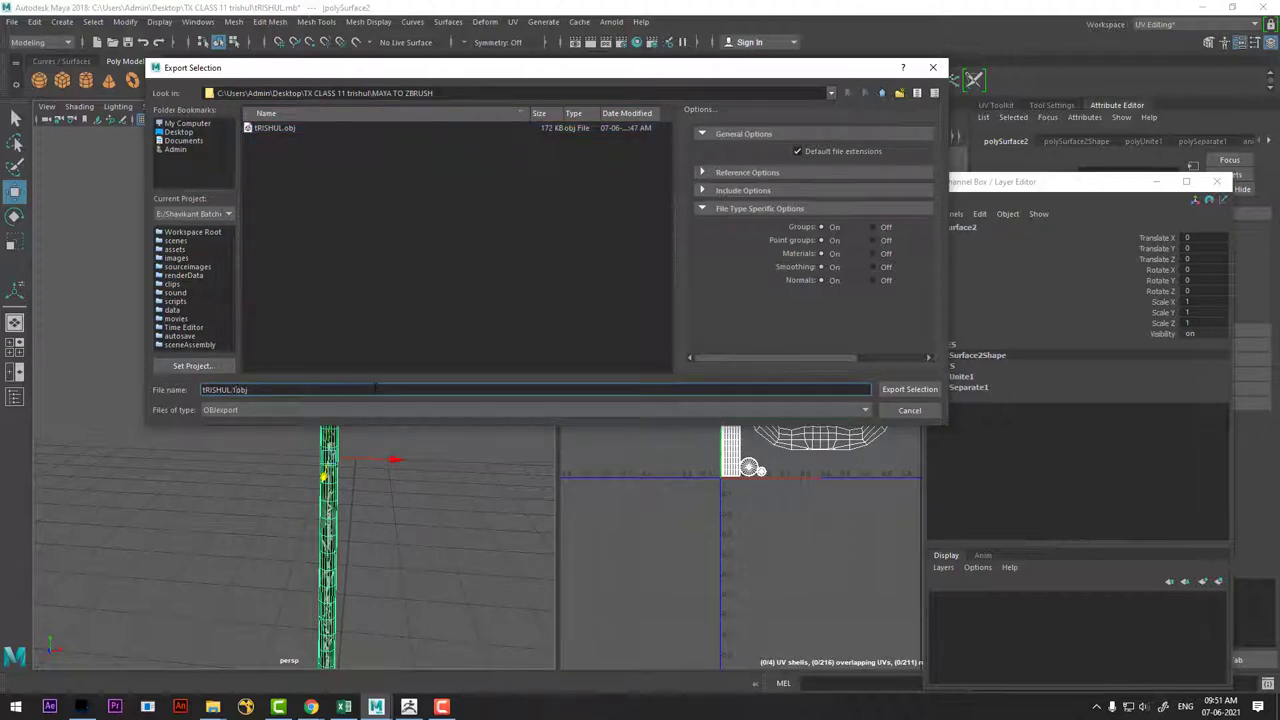
pyautogui.press('BackSpace')
pyautogui.press('Return')
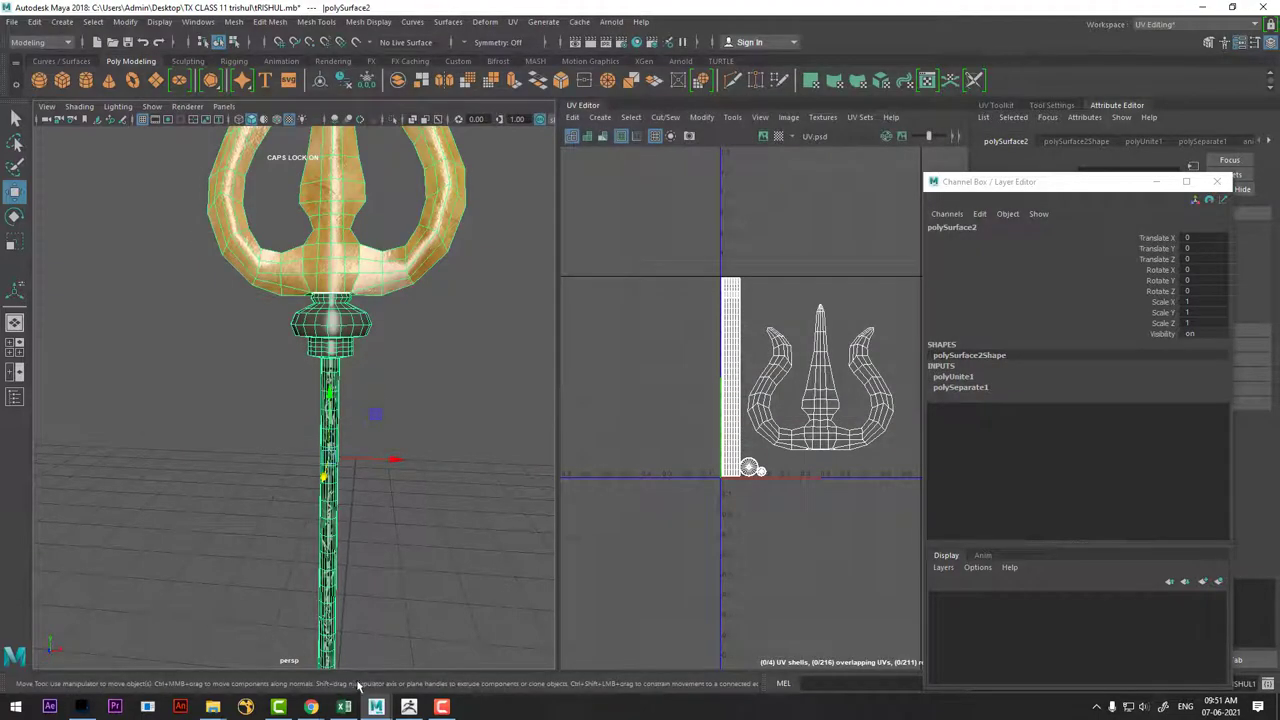
pyautogui.click(377, 706)
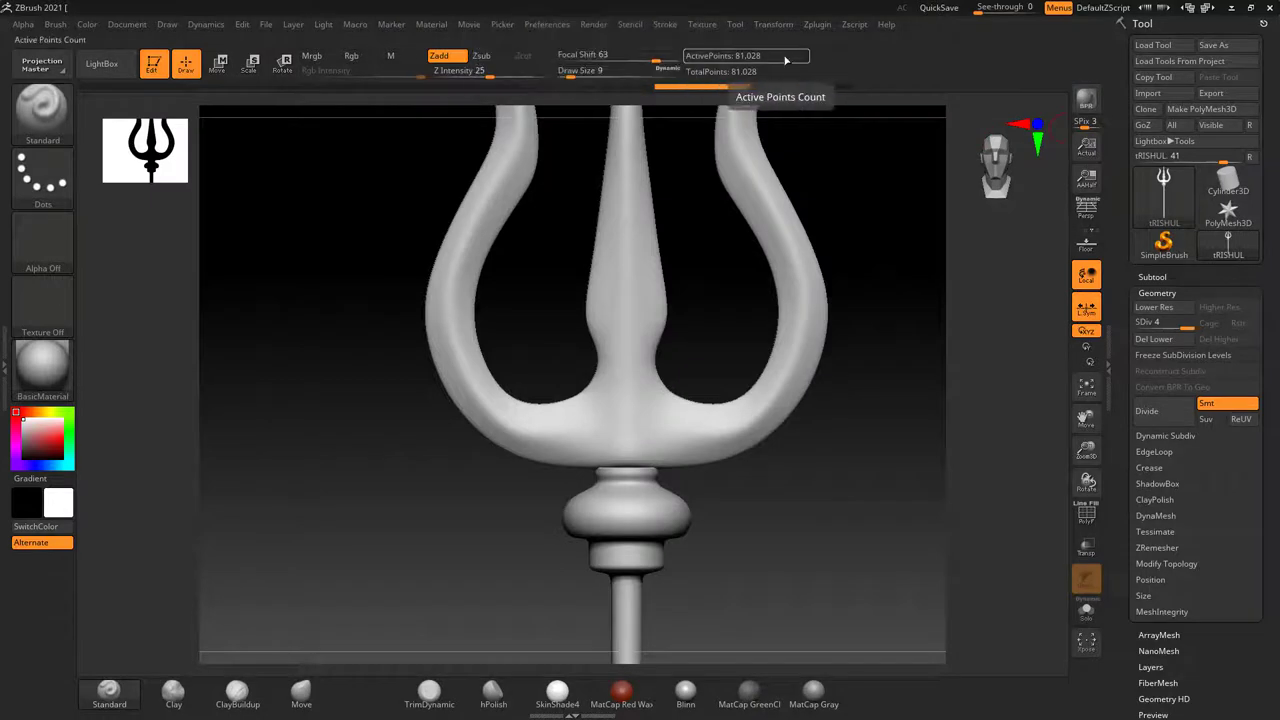
# Reinitialize ZBrush from the Preferences menu.
pyautogui.click(548, 24)
pyautogui.click(585, 50)
pyautogui.click(689, 410)
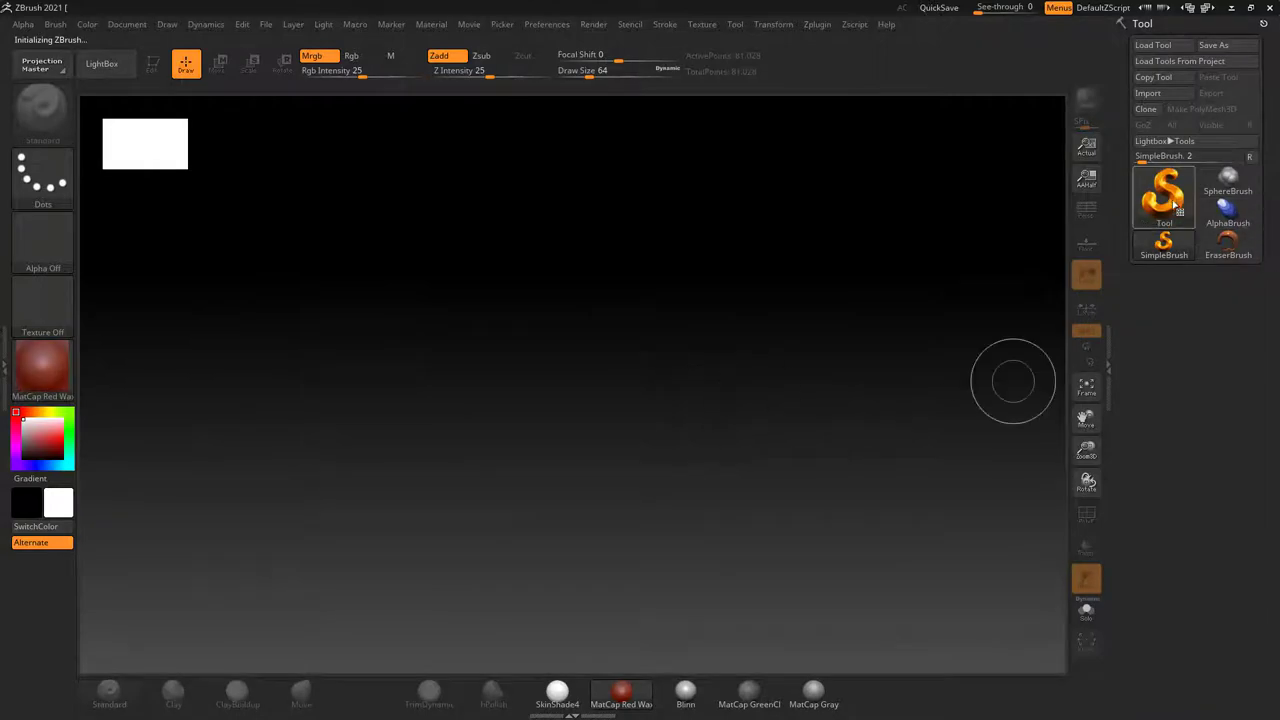
# Import tRISHUL1.obj, draw it on the canvas in Edit mode and enlarge it.
pyautogui.click(1170, 200)
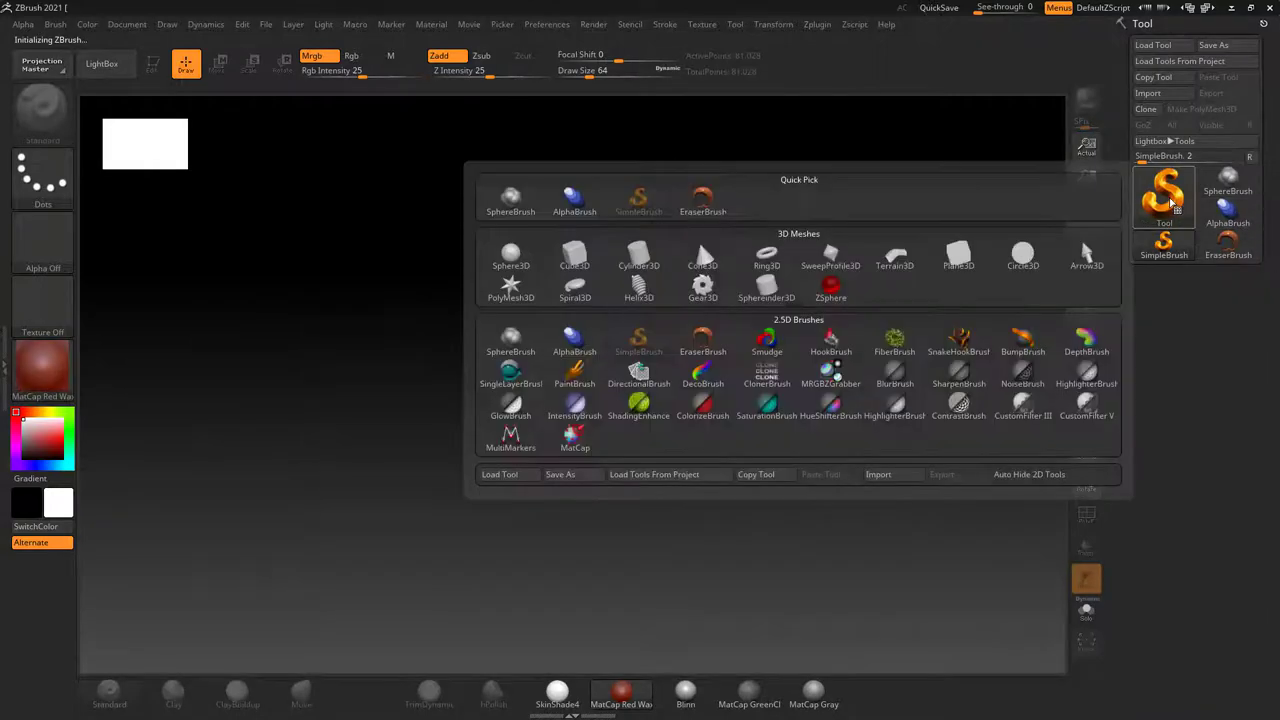
pyautogui.click(1147, 93)
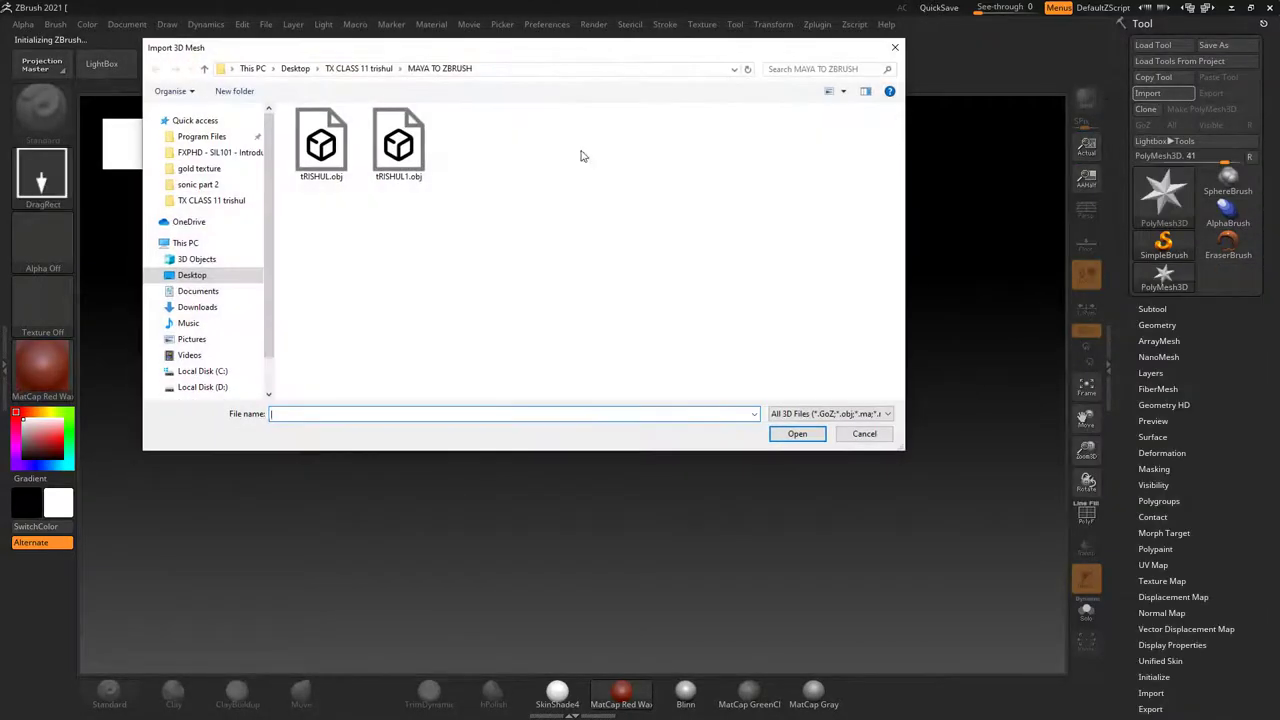
pyautogui.doubleClick(391, 150)
pyautogui.moveTo(530, 460); pyautogui.dragTo(530, 600)
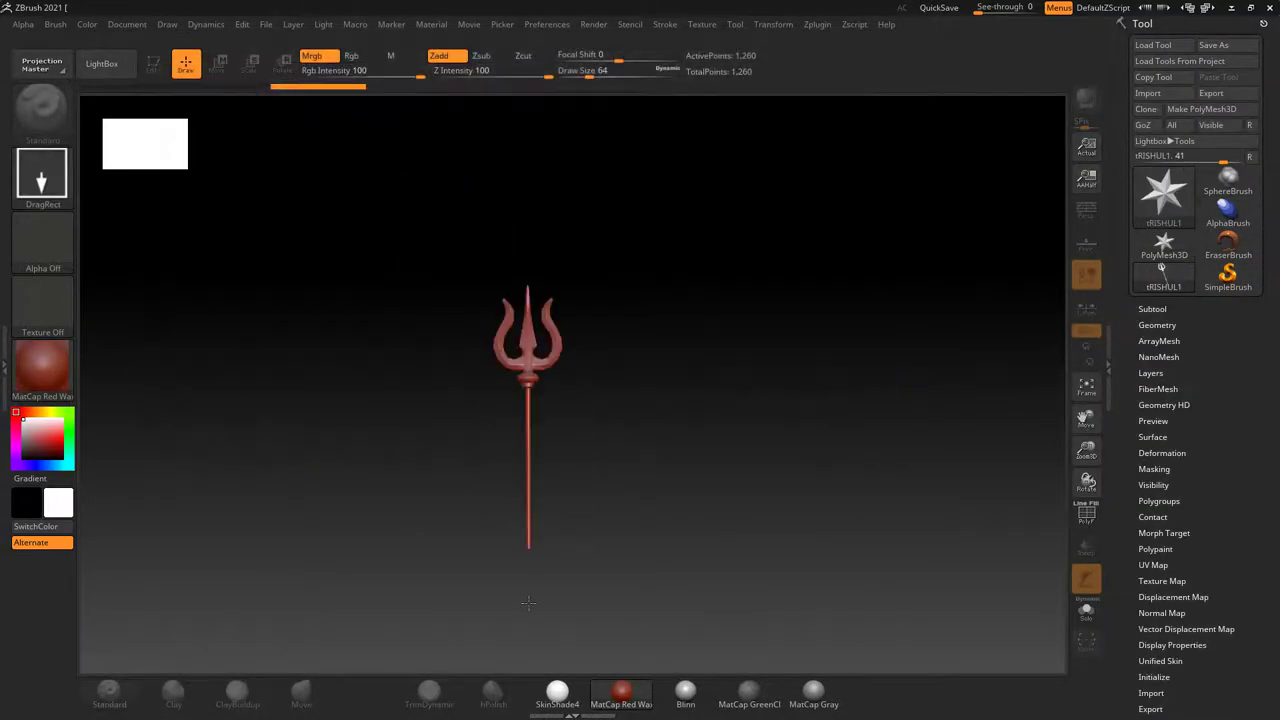
pyautogui.press('t')
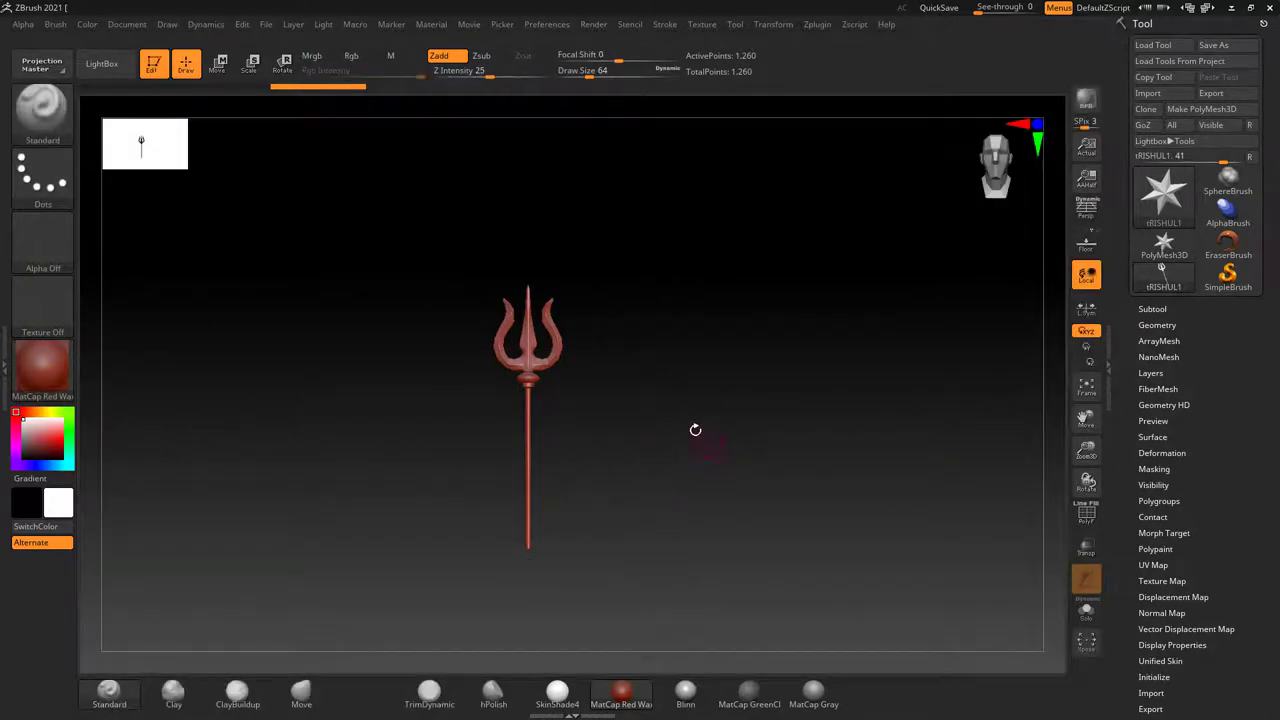
pyautogui.keyDown('alt'); pyautogui.moveTo(694, 429); pyautogui.dragTo(709, 483); pyautogui.keyUp('alt')
pyautogui.hotkey('ctrl', 'd')
pyautogui.hotkey('ctrl', 'd')
pyautogui.hotkey('ctrl', 'd')
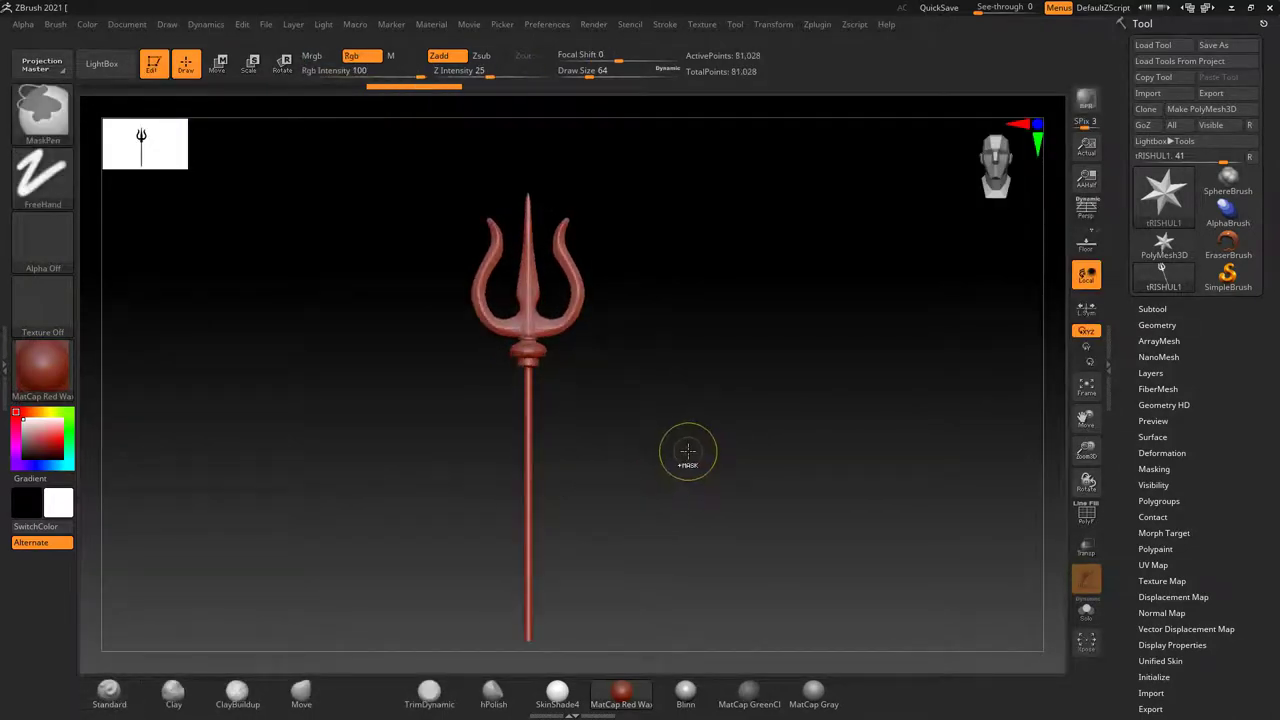
pyautogui.keyDown('alt'); pyautogui.moveTo(688, 423); pyautogui.dragTo(680, 446); pyautogui.keyUp('alt')
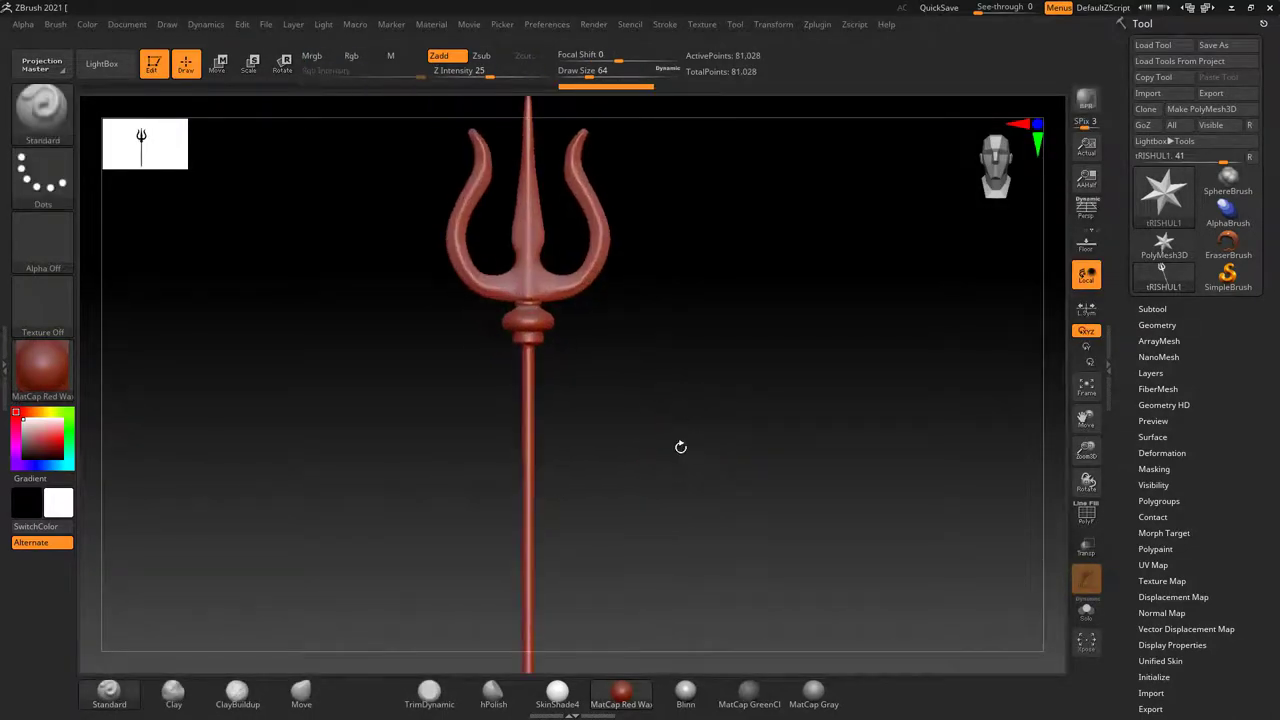
pyautogui.click(42, 366)
pyautogui.click(186, 565)
pyautogui.moveTo(654, 363)
pyautogui.keyDown('alt'); pyautogui.mouseDown()
pyautogui.moveTo(643, 451)
pyautogui.moveTo(686, 420)
pyautogui.moveTo(666, 492)
pyautogui.moveTo(717, 437)
pyautogui.moveTo(536, 519)
pyautogui.mouseUp(); pyautogui.keyUp('alt')
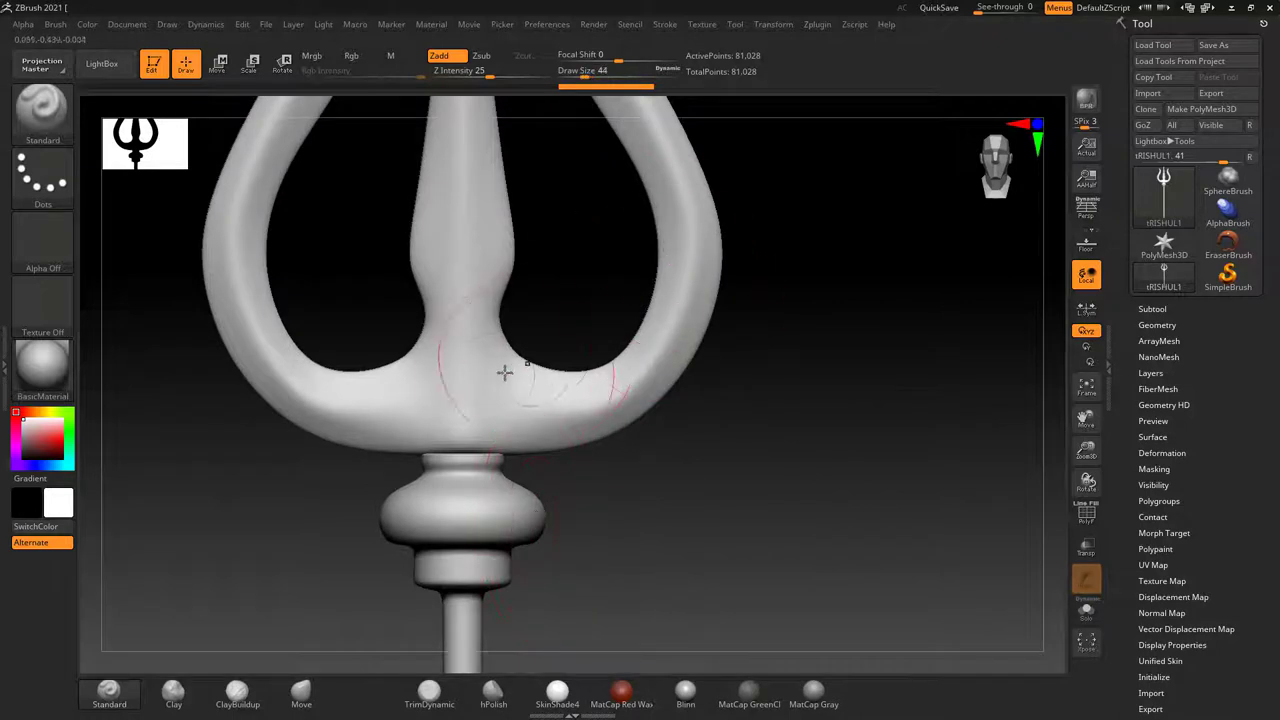
pyautogui.press('[')
pyautogui.press('[')
pyautogui.press('[')
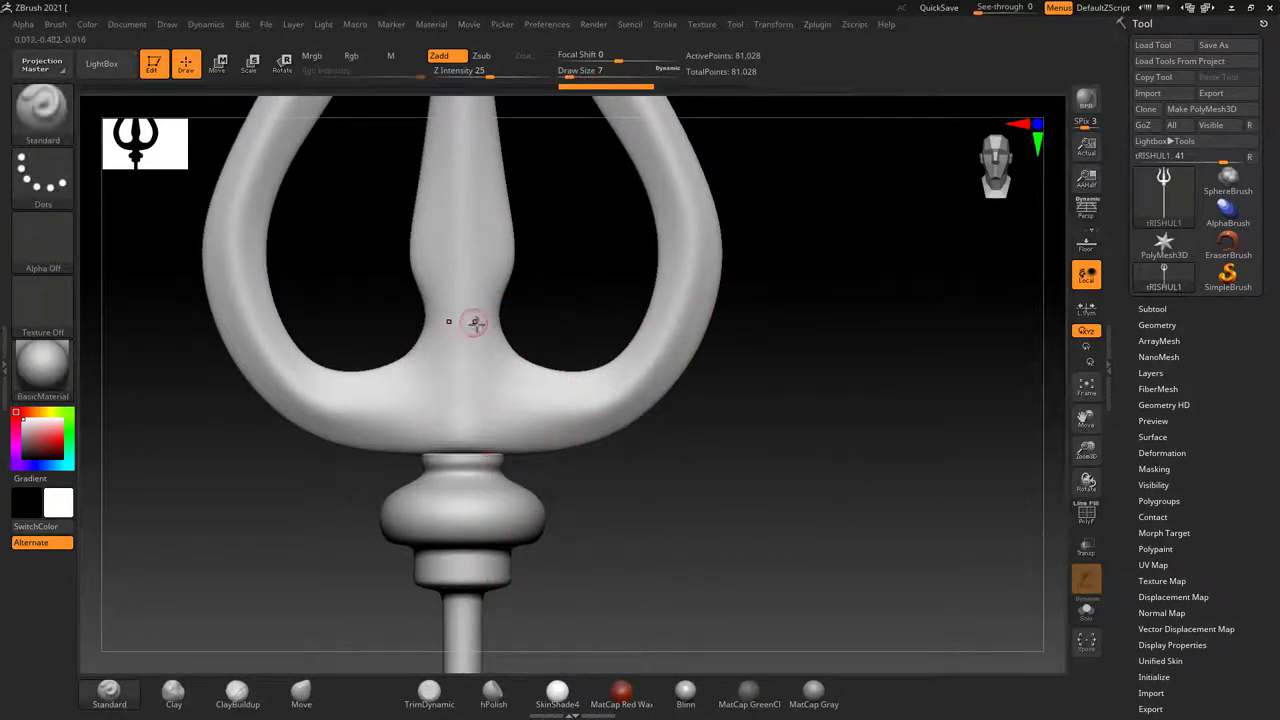
pyautogui.click(774, 26)
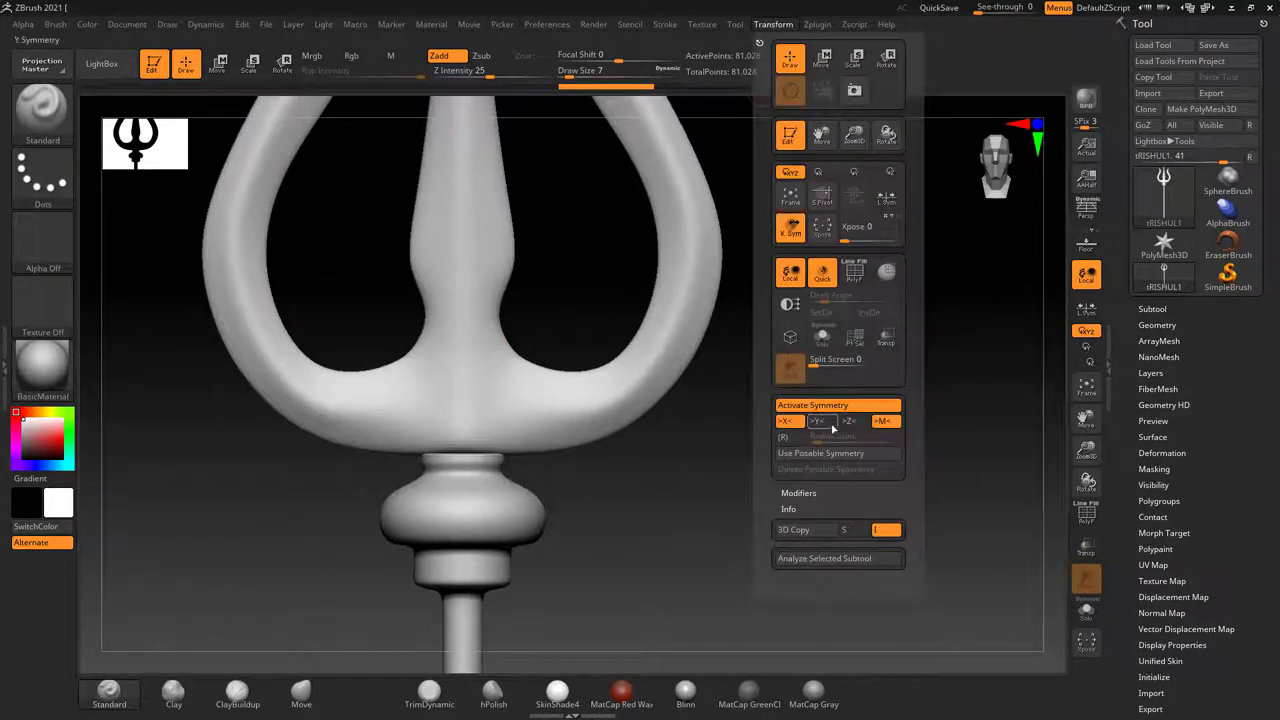
pyautogui.moveTo(651, 480)
pyautogui.mouseDown()
pyautogui.moveTo(566, 385)
pyautogui.moveTo(818, 477)
pyautogui.moveTo(808, 515)
pyautogui.moveTo(726, 469)
pyautogui.moveTo(863, 411)
pyautogui.moveTo(836, 499)
pyautogui.moveTo(849, 429)
pyautogui.moveTo(605, 354)
pyautogui.mouseUp()
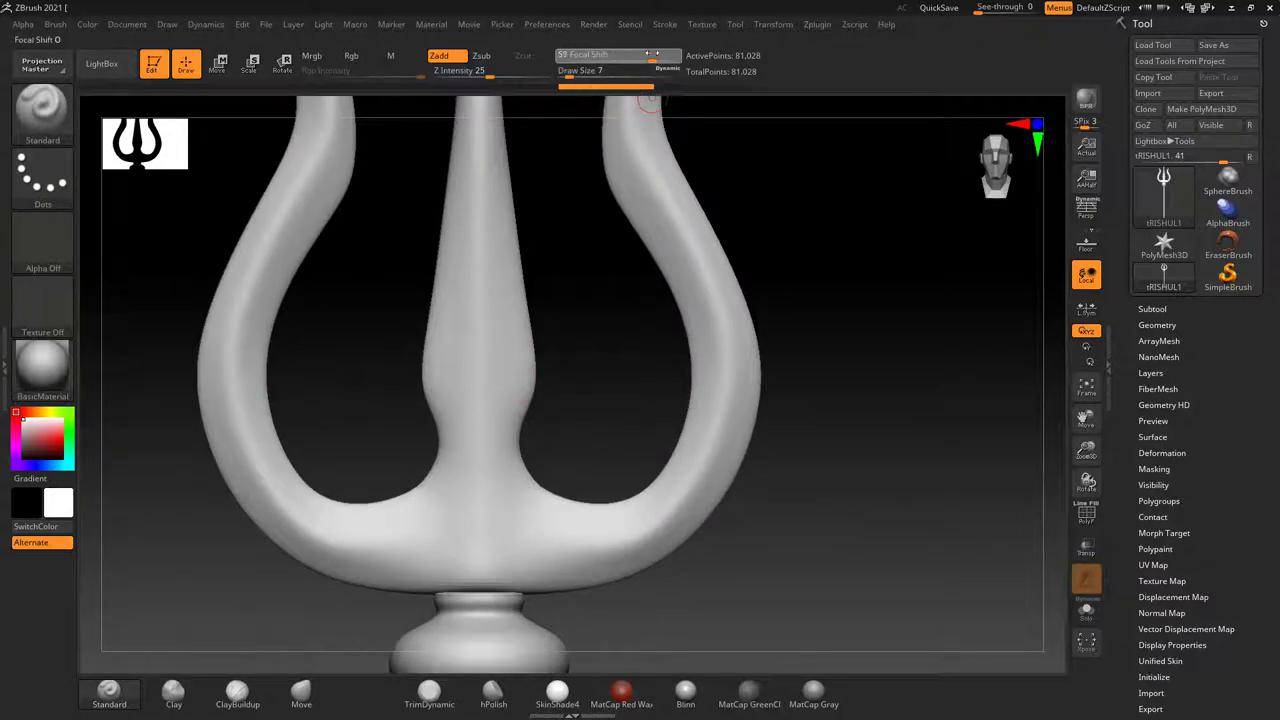
pyautogui.hotkey('ctrl', 's')
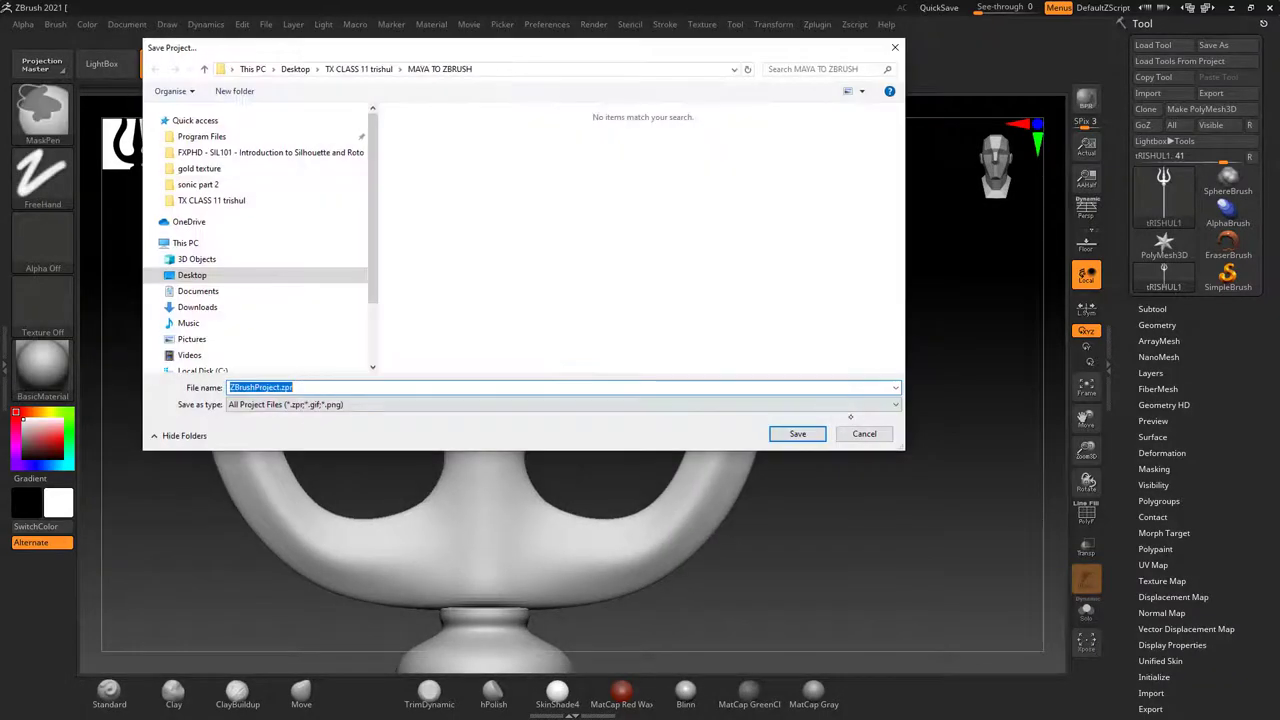
pyautogui.click(862, 434)
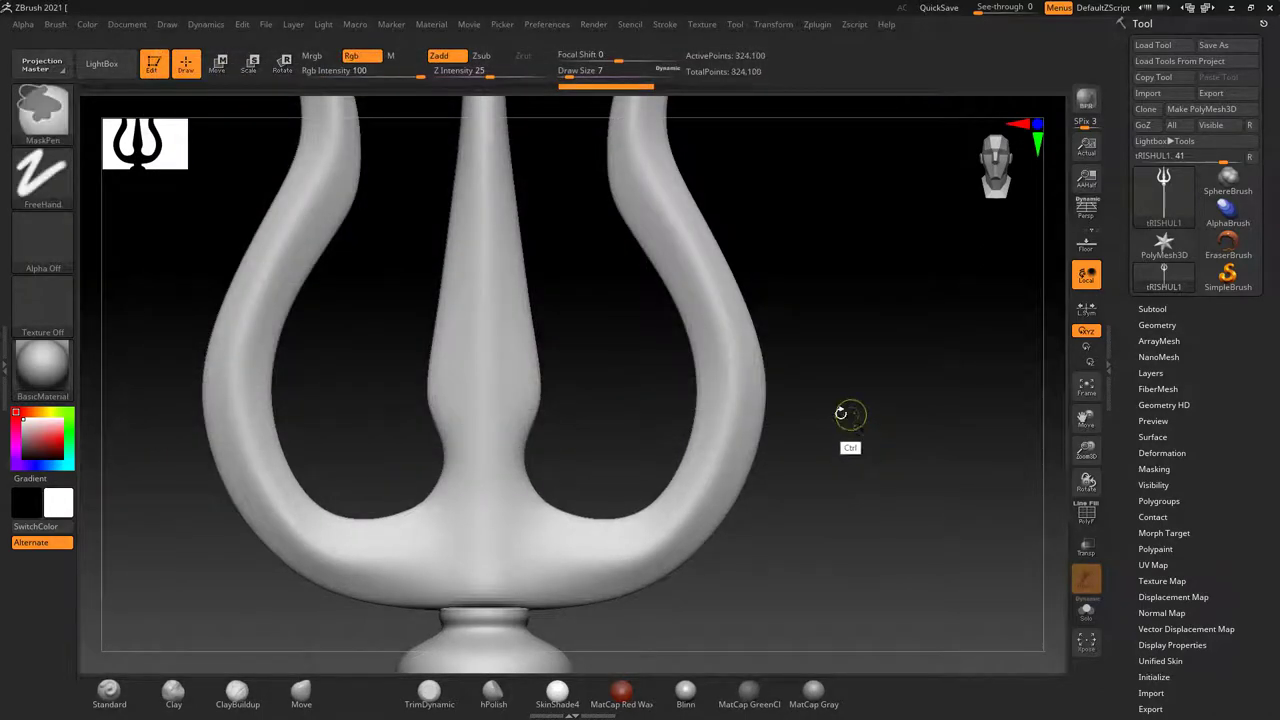
pyautogui.moveTo(628, 386); pyautogui.dragTo(629, 351)
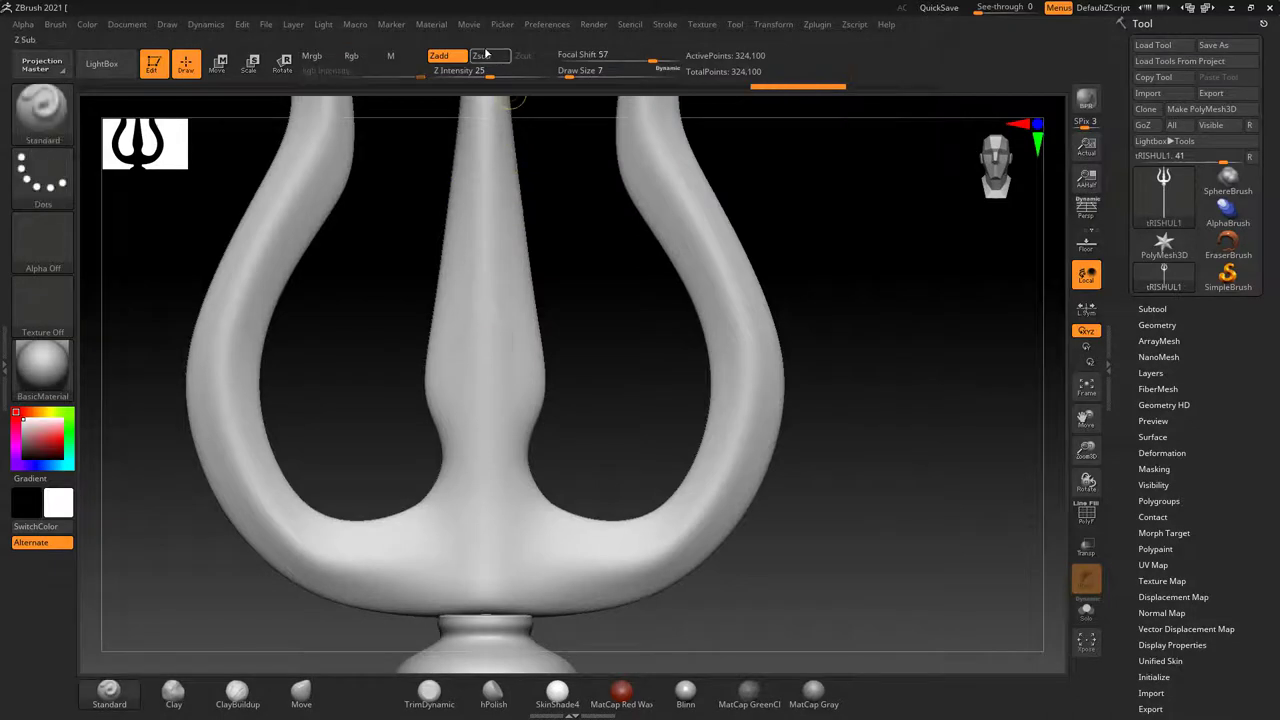
# Carve a groove into the centre prong base, undo it, and set Z Intensity 22.
pyautogui.press('alt')
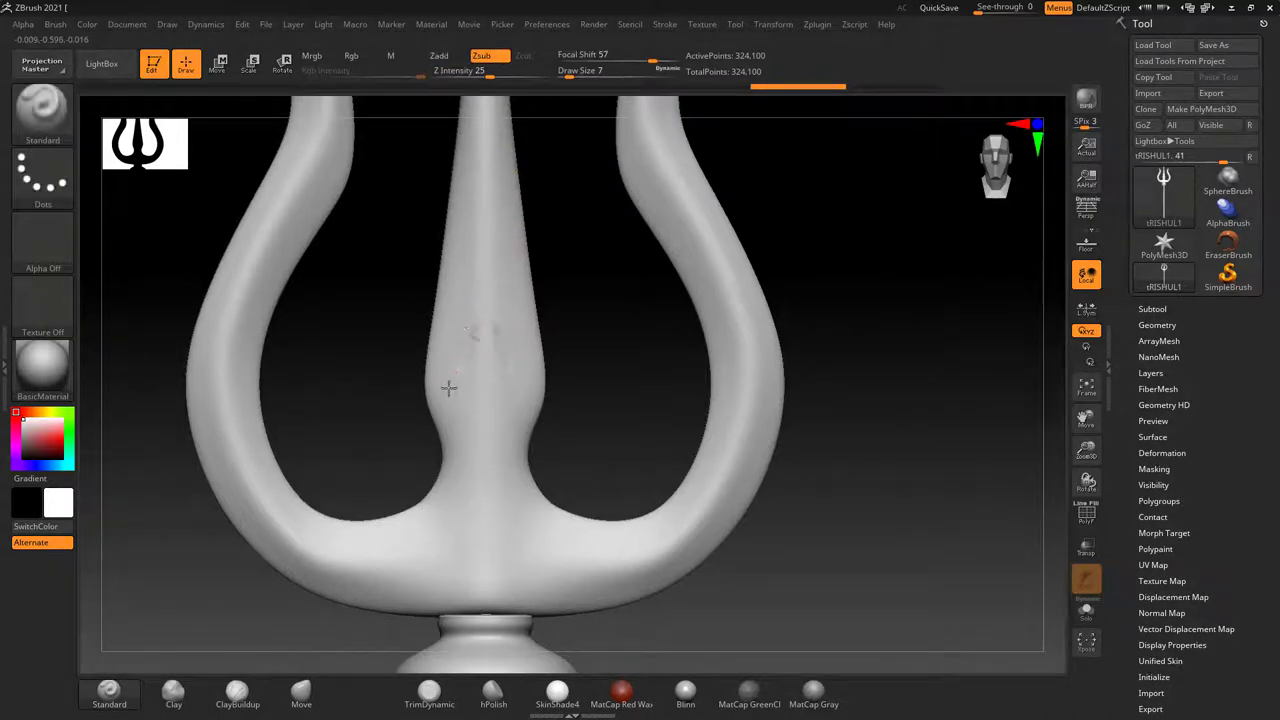
pyautogui.moveTo(469, 438); pyautogui.dragTo(481, 451)
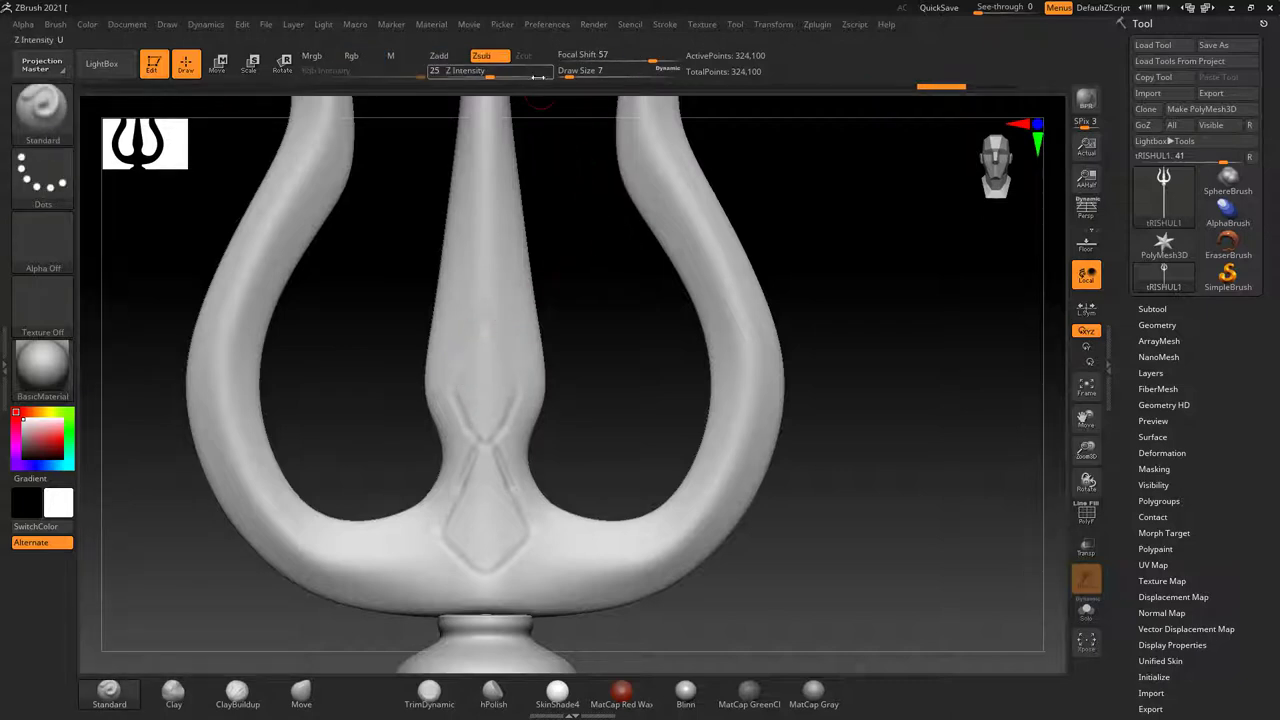
pyautogui.hotkey('ctrl', 'z')
pyautogui.press('shift')
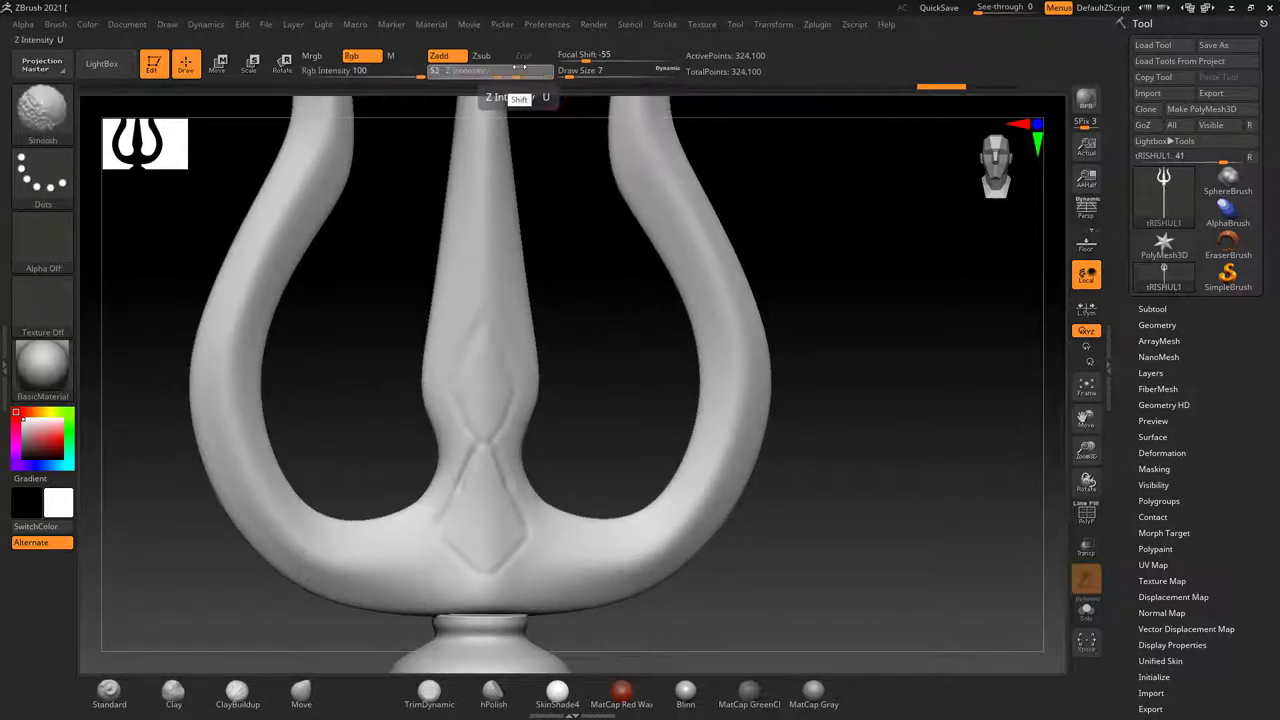
pyautogui.write('22')
pyautogui.press('Return')
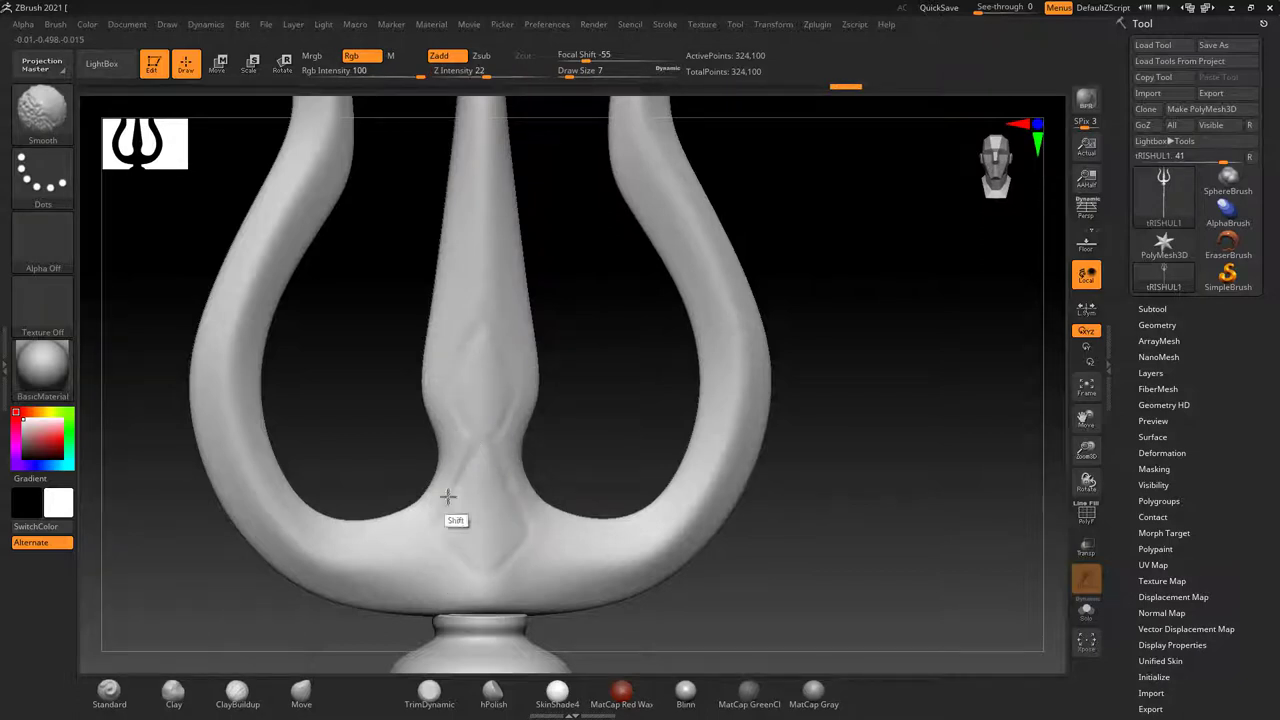
# Switch to the ClayBuildup brush at Draw Size 14.
pyautogui.press('alt')
pyautogui.click(228, 703)
pyautogui.moveTo(654, 443)
pyautogui.mouseDown()
pyautogui.moveTo(640, 429)
pyautogui.moveTo(511, 483)
pyautogui.mouseUp()
pyautogui.press(']')
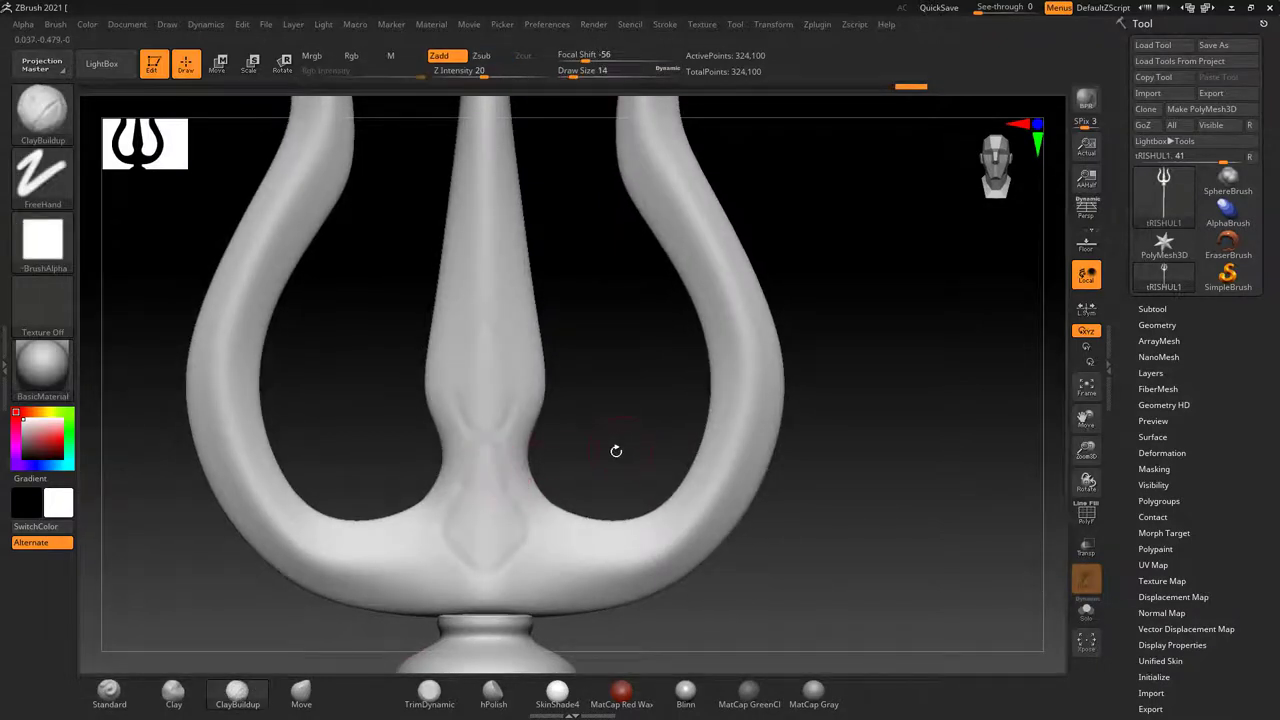
# Build up the lower diamond on the prong's neck with ClayBuildup at Z Intensity 4.
pyautogui.keyDown('ctrl'); pyautogui.moveTo(614, 449); pyautogui.dragTo(628, 366, button='right'); pyautogui.keyUp('ctrl')
pyautogui.moveTo(532, 422); pyautogui.dragTo(506, 380)
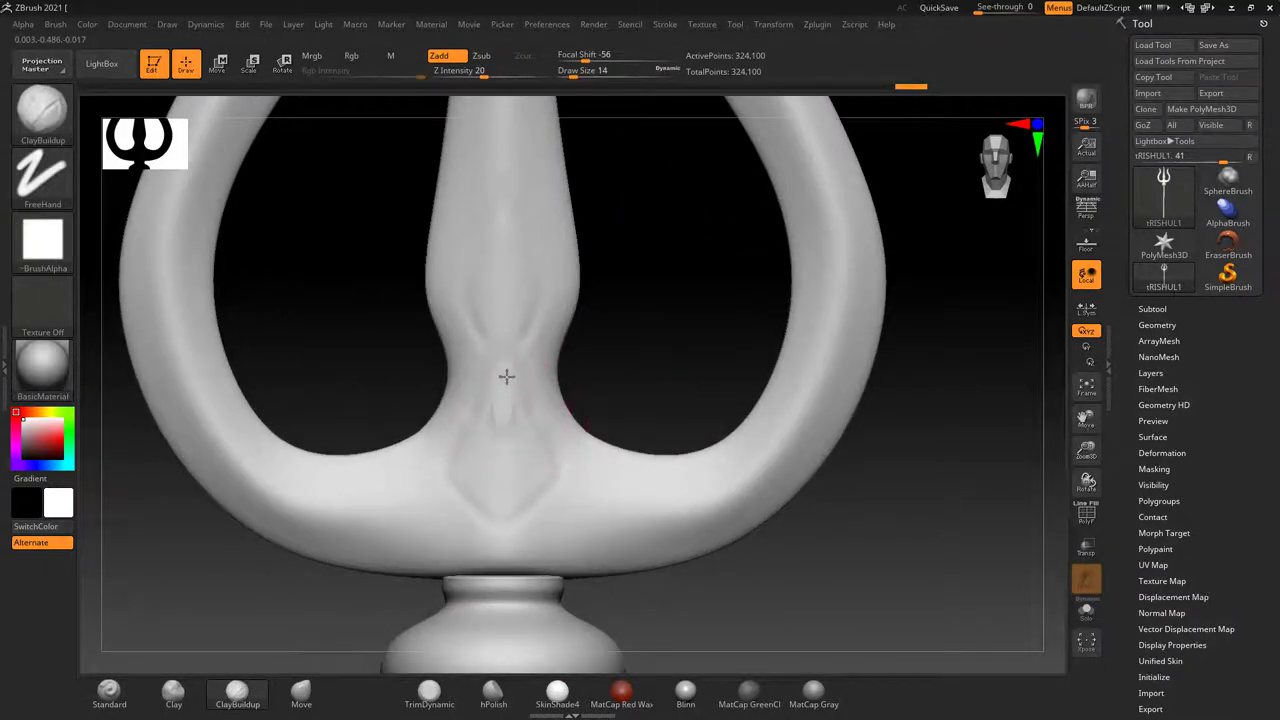
pyautogui.moveTo(483, 73); pyautogui.dragTo(455, 73)
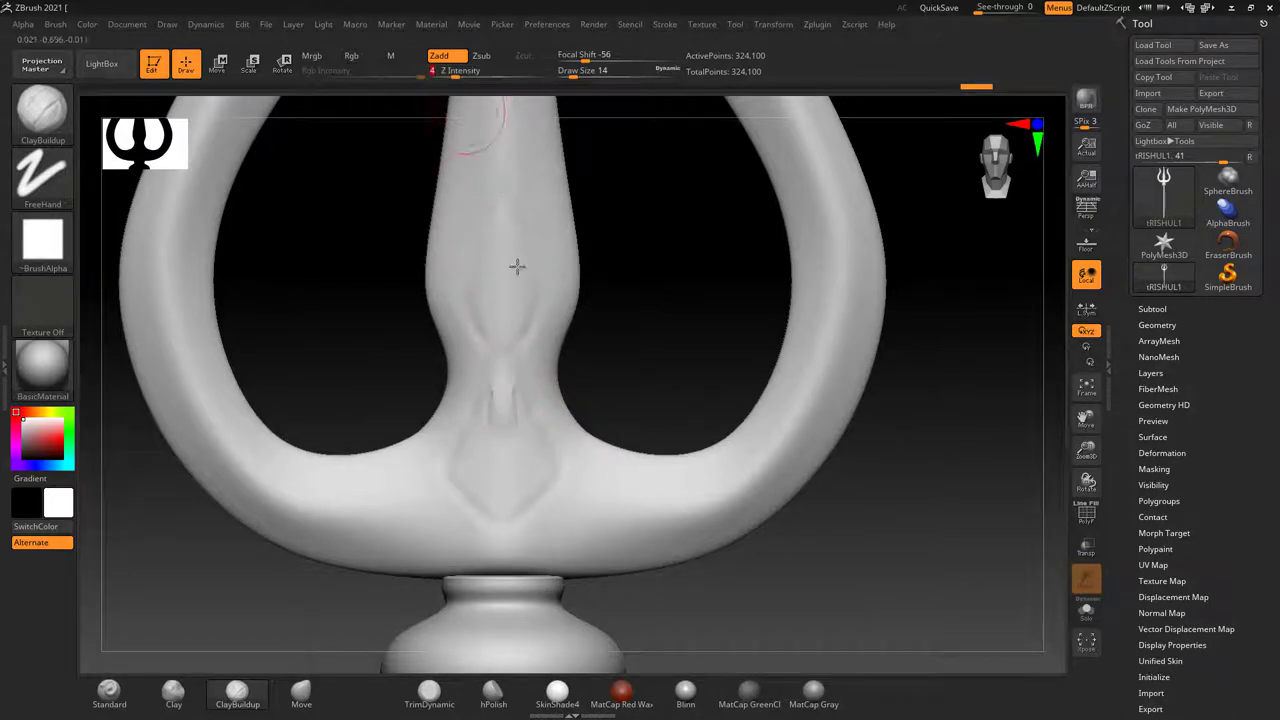
pyautogui.moveTo(500, 417); pyautogui.dragTo(493, 415)
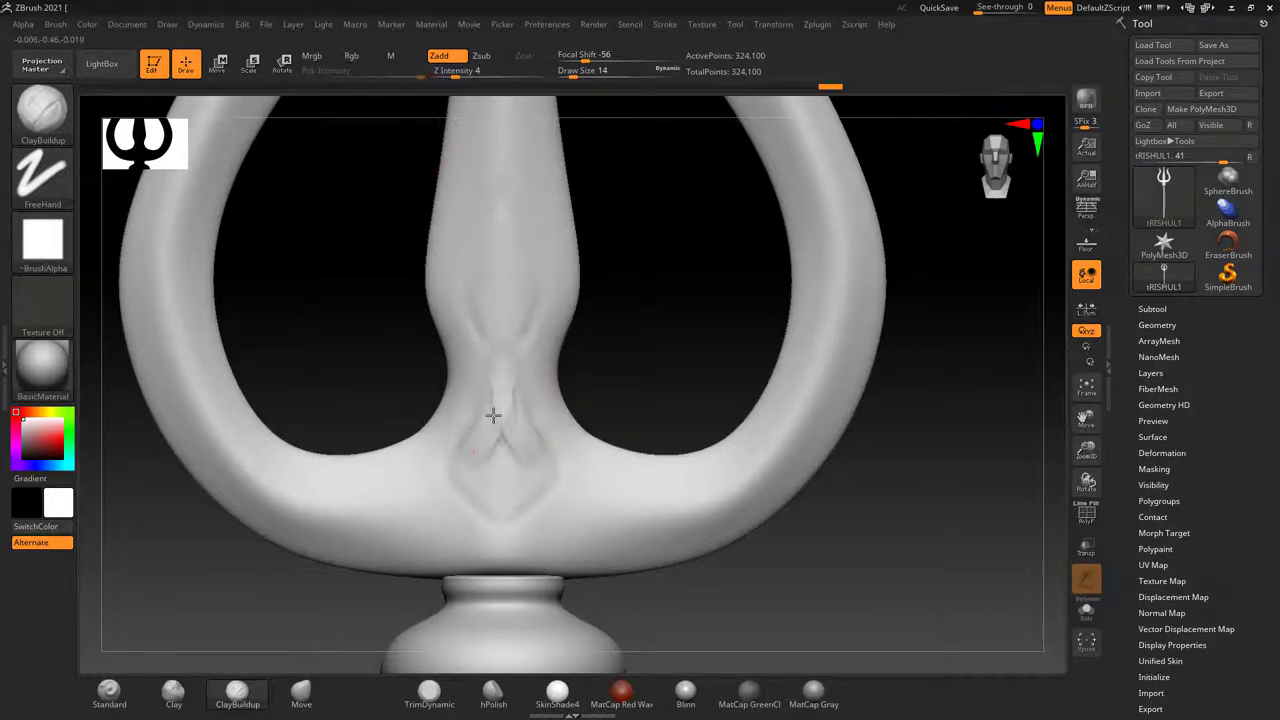
pyautogui.moveTo(488, 476)
pyautogui.mouseDown()
pyautogui.moveTo(500, 428)
pyautogui.moveTo(482, 440)
pyautogui.moveTo(503, 457)
pyautogui.moveTo(500, 395)
pyautogui.moveTo(486, 500)
pyautogui.moveTo(502, 405)
pyautogui.moveTo(486, 427)
pyautogui.mouseUp()
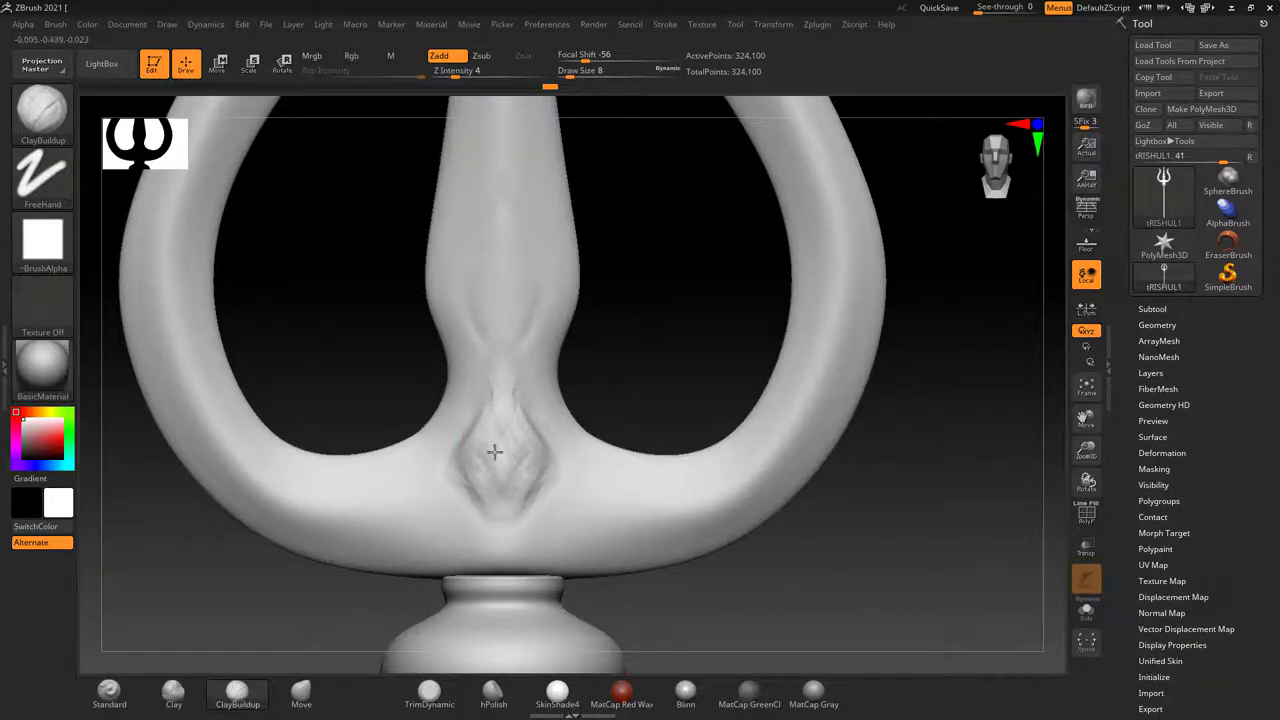
# Build up the upper diamond above it, refine both diamonds, and smooth them.
pyautogui.keyDown('alt'); pyautogui.moveTo(620, 282); pyautogui.dragTo(620, 322); pyautogui.keyUp('alt')
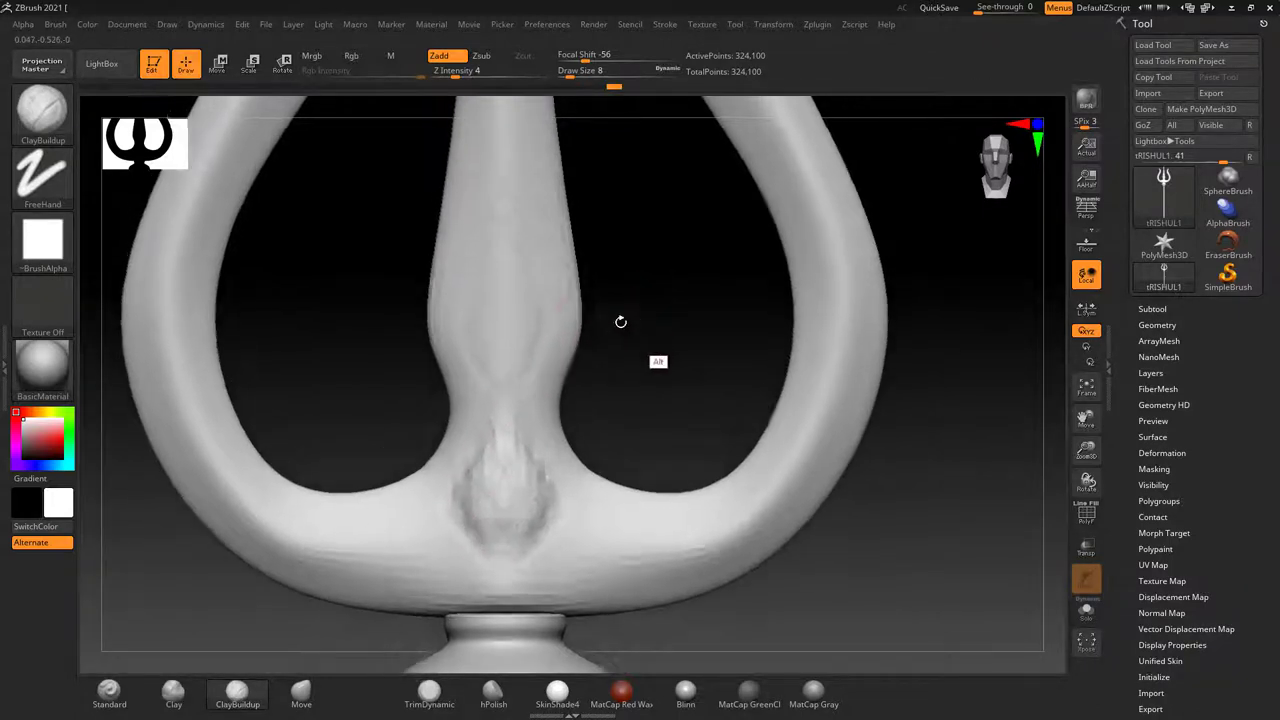
pyautogui.moveTo(500, 275)
pyautogui.mouseDown()
pyautogui.moveTo(471, 337)
pyautogui.moveTo(491, 362)
pyautogui.moveTo(500, 305)
pyautogui.moveTo(495, 402)
pyautogui.mouseUp()
pyautogui.moveTo(508, 261); pyautogui.dragTo(505, 297)
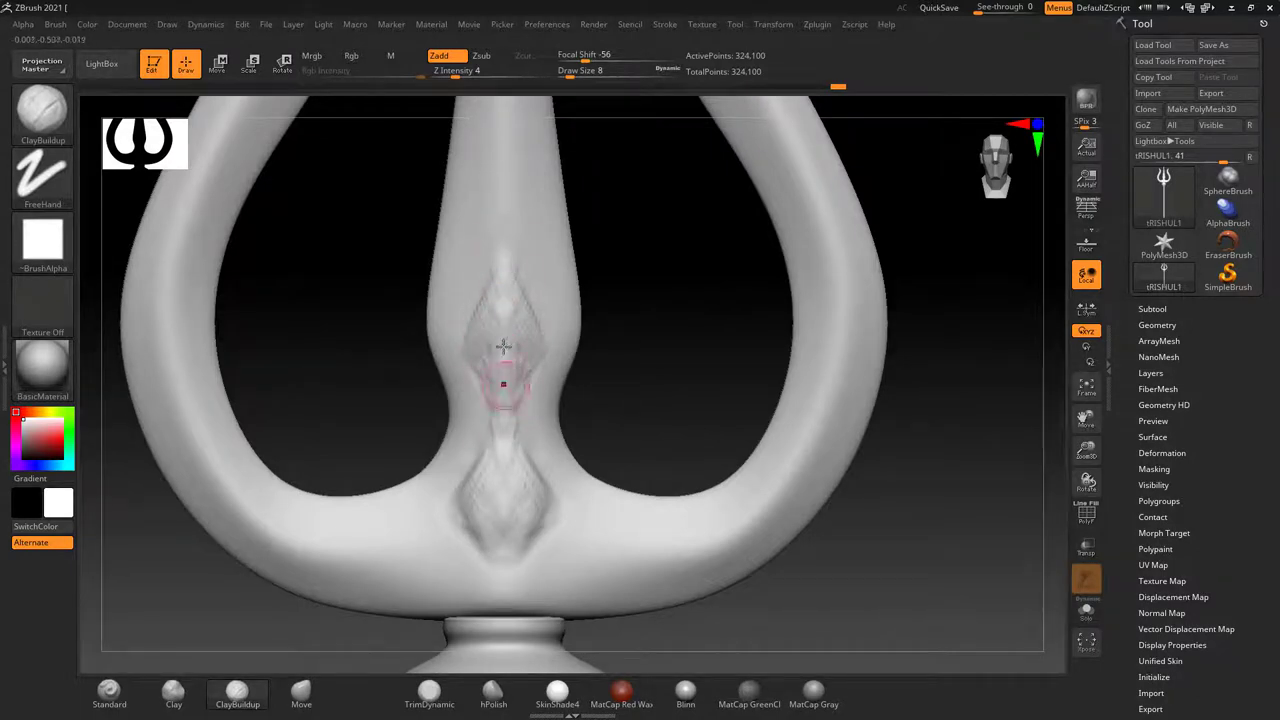
pyautogui.moveTo(503, 346); pyautogui.dragTo(505, 274)
pyautogui.moveTo(482, 368)
pyautogui.mouseDown()
pyautogui.moveTo(486, 500)
pyautogui.moveTo(451, 534)
pyautogui.moveTo(484, 525)
pyautogui.mouseUp()
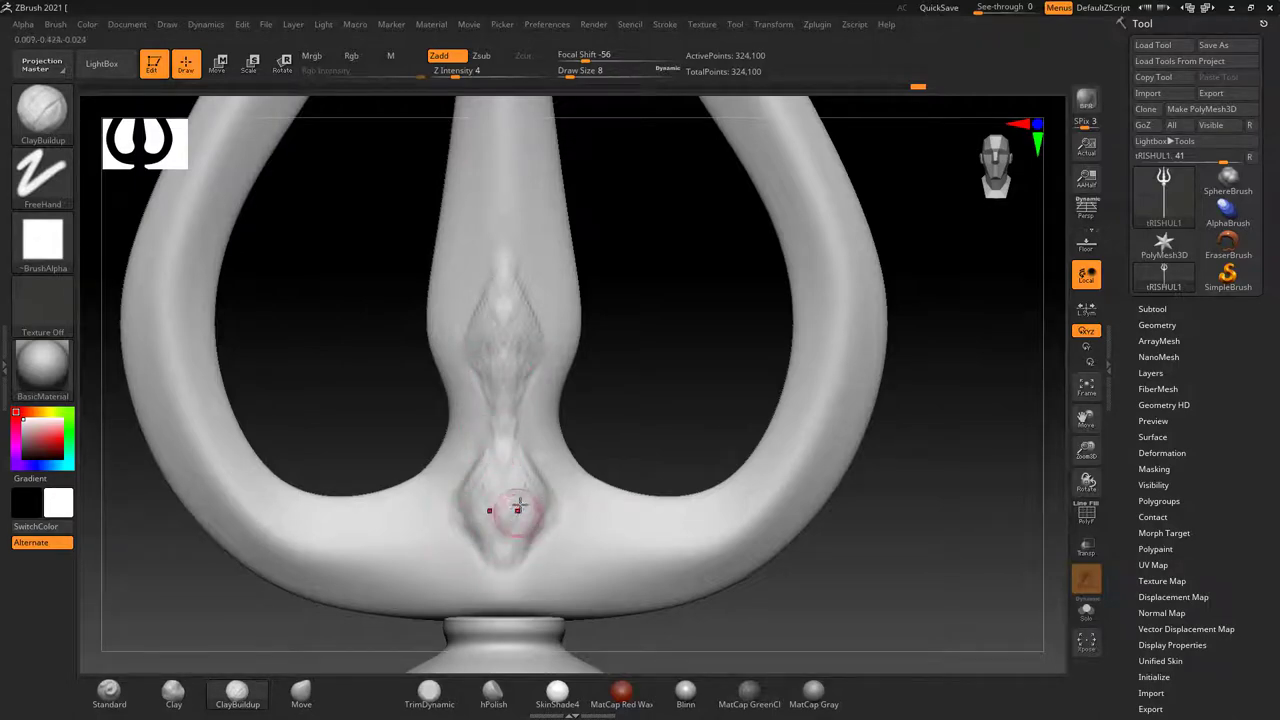
pyautogui.press('shift')
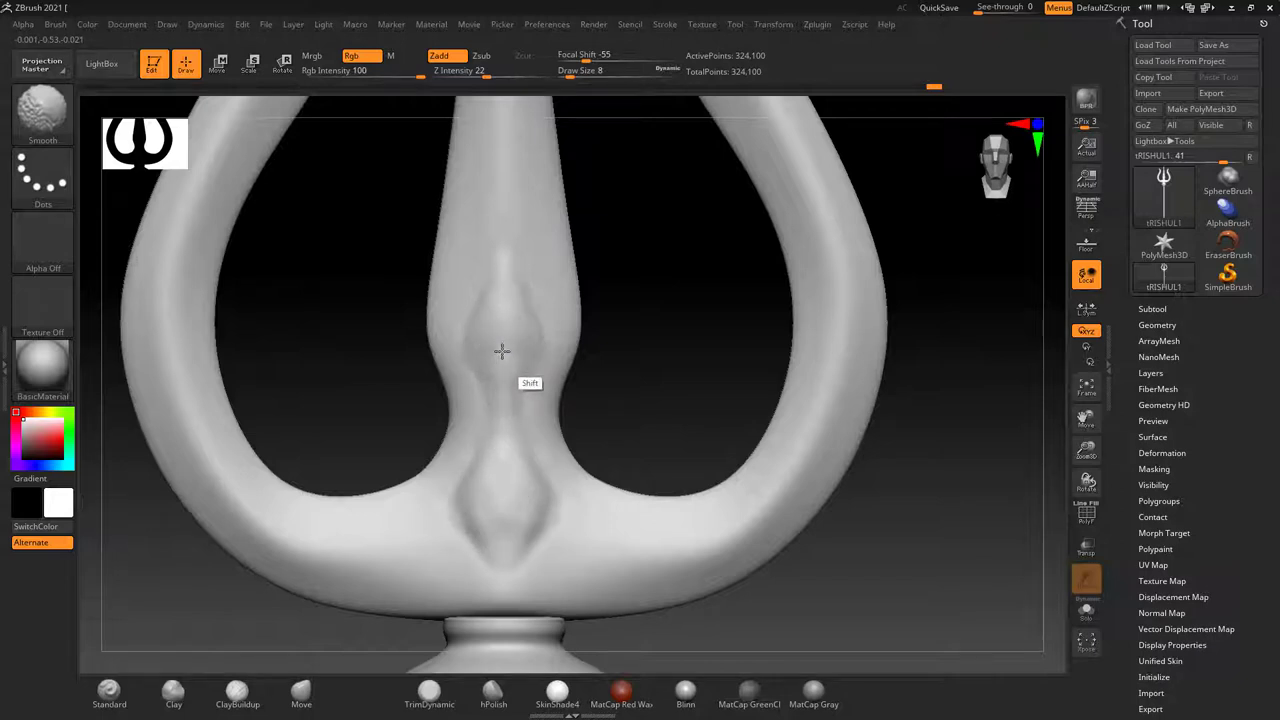
pyautogui.press('shift')
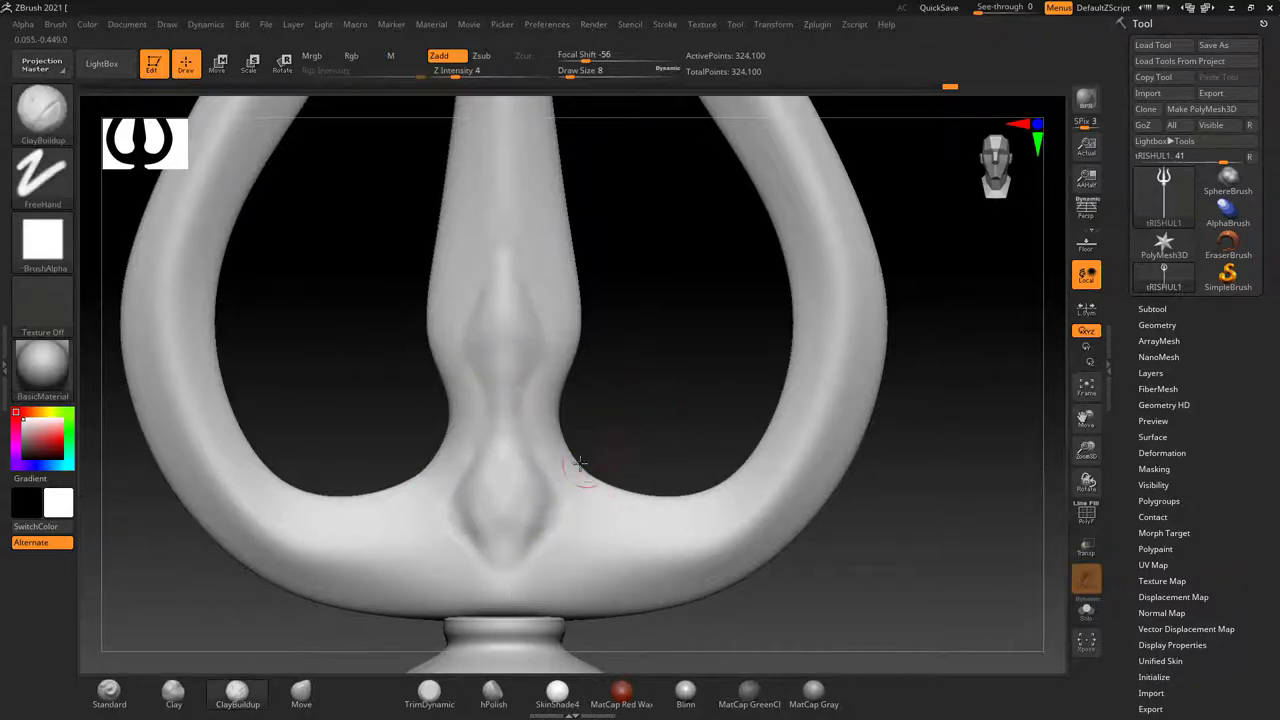
# Switch to the Standard brush at Draw Size 3 and smooth the central notch.
pyautogui.click(131, 691)
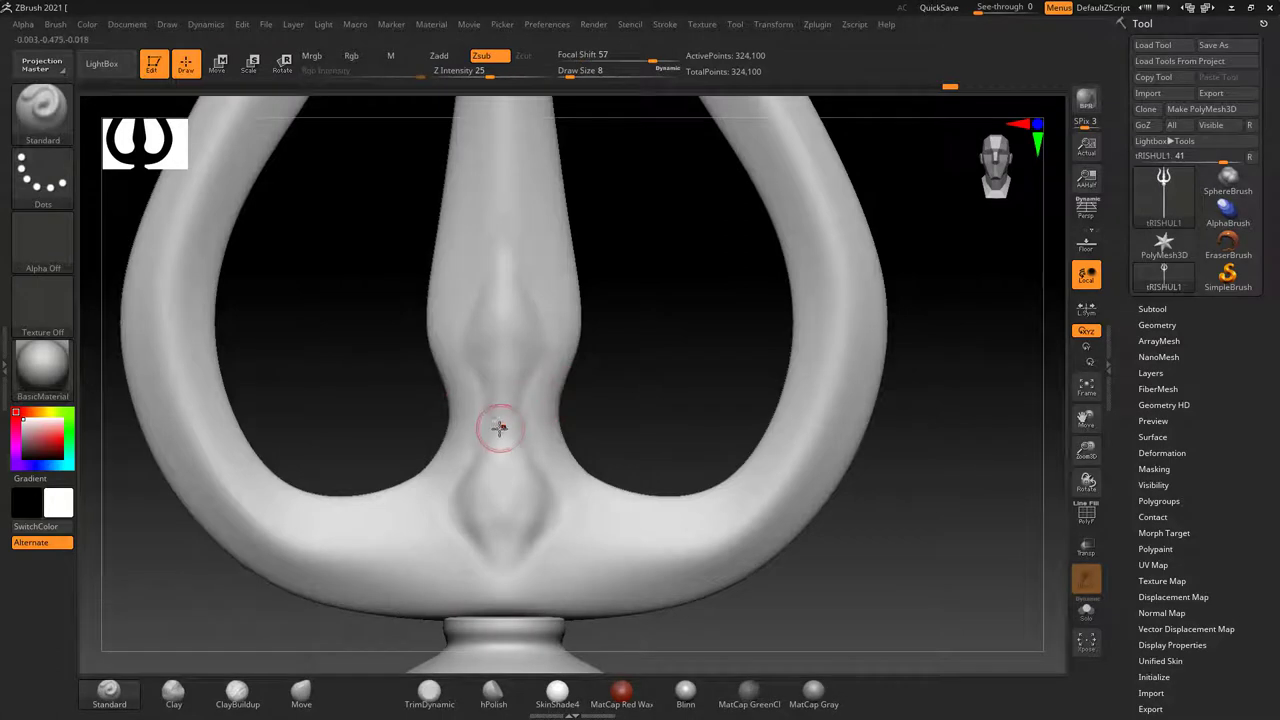
pyautogui.press('[')
pyautogui.press('[')
pyautogui.moveTo(457, 491)
pyautogui.keyDown('shift'); pyautogui.mouseDown()
pyautogui.moveTo(491, 446)
pyautogui.moveTo(462, 525)
pyautogui.moveTo(479, 553)
pyautogui.mouseUp(); pyautogui.keyUp('shift')
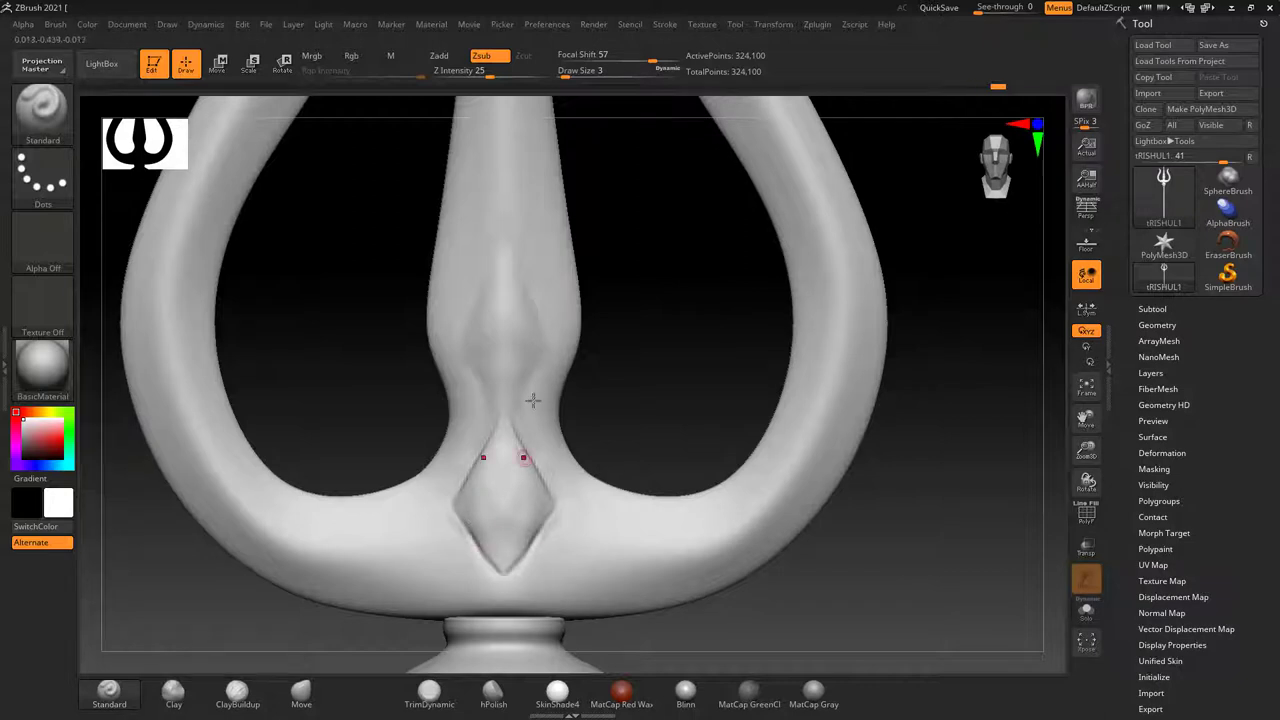
# Carve outlines around the upper and lower diamonds, smooth them, and review the head.
pyautogui.moveTo(476, 312); pyautogui.dragTo(463, 341)
pyautogui.moveTo(492, 287); pyautogui.dragTo(466, 372)
pyautogui.moveTo(538, 350); pyautogui.dragTo(494, 404)
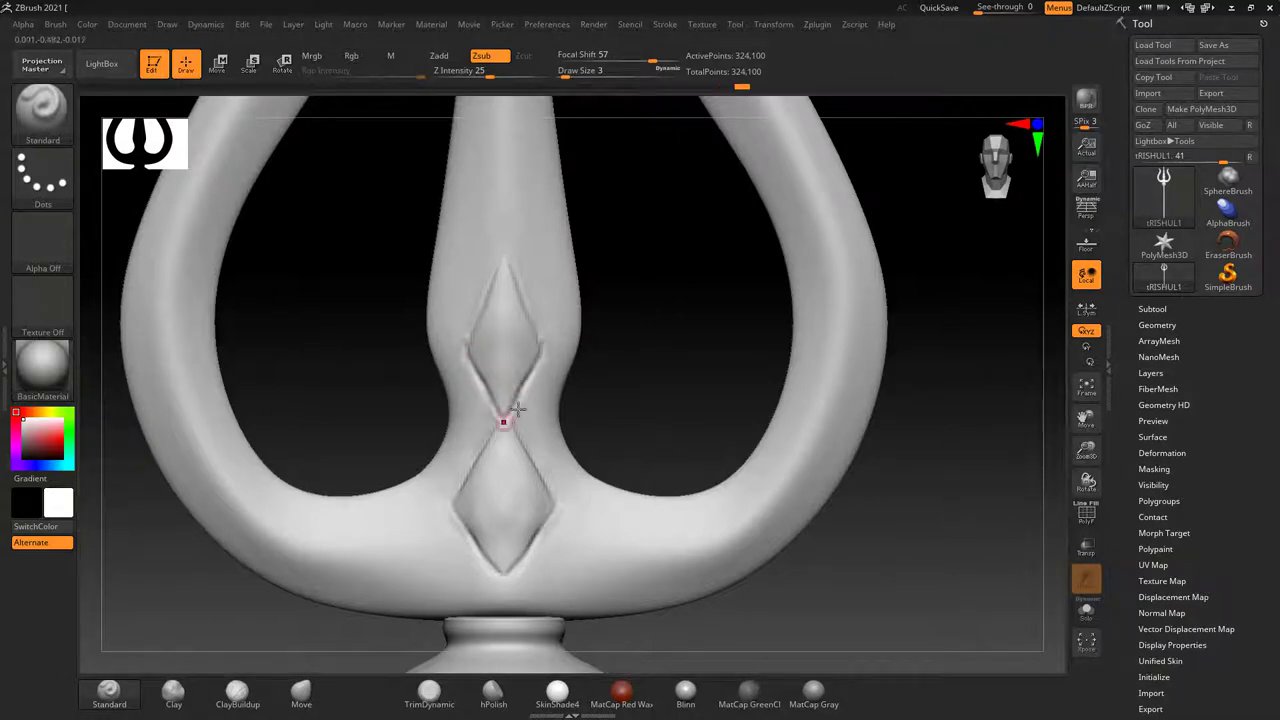
pyautogui.press('shift')
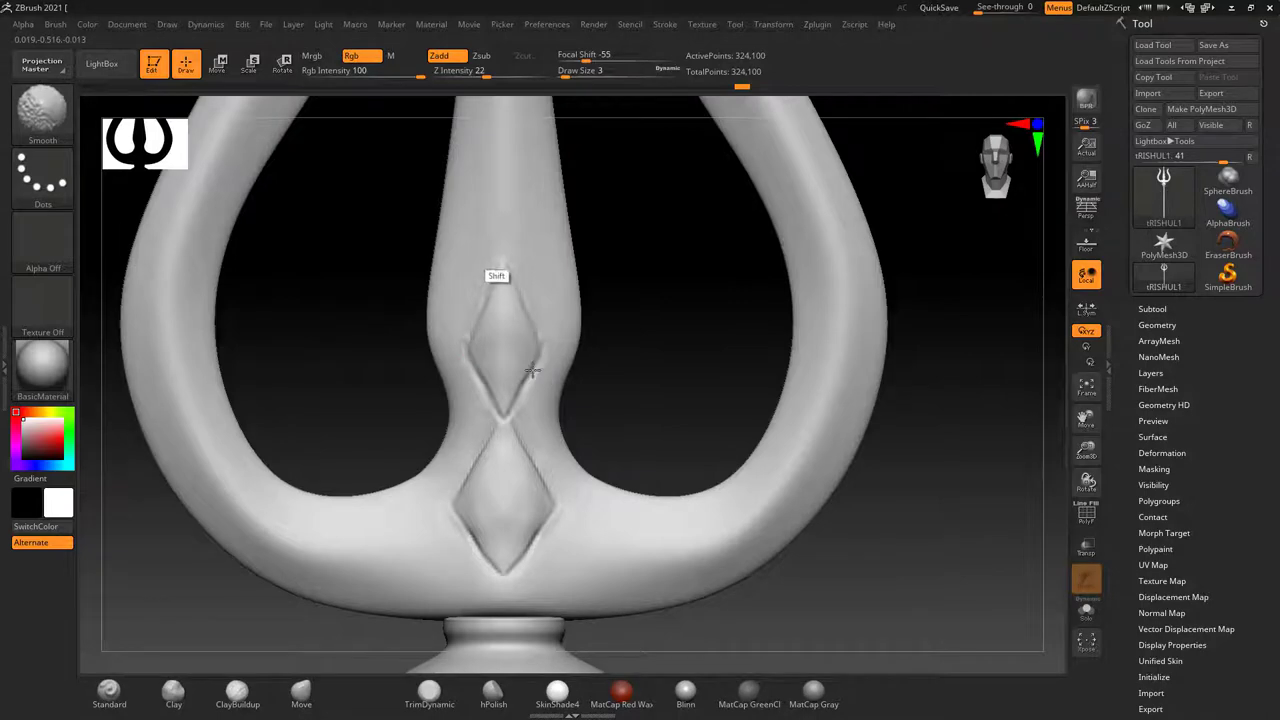
pyautogui.moveTo(669, 349)
pyautogui.keyDown('alt'); pyautogui.mouseDown()
pyautogui.moveTo(634, 327)
pyautogui.moveTo(630, 350)
pyautogui.mouseUp(); pyautogui.keyUp('alt')
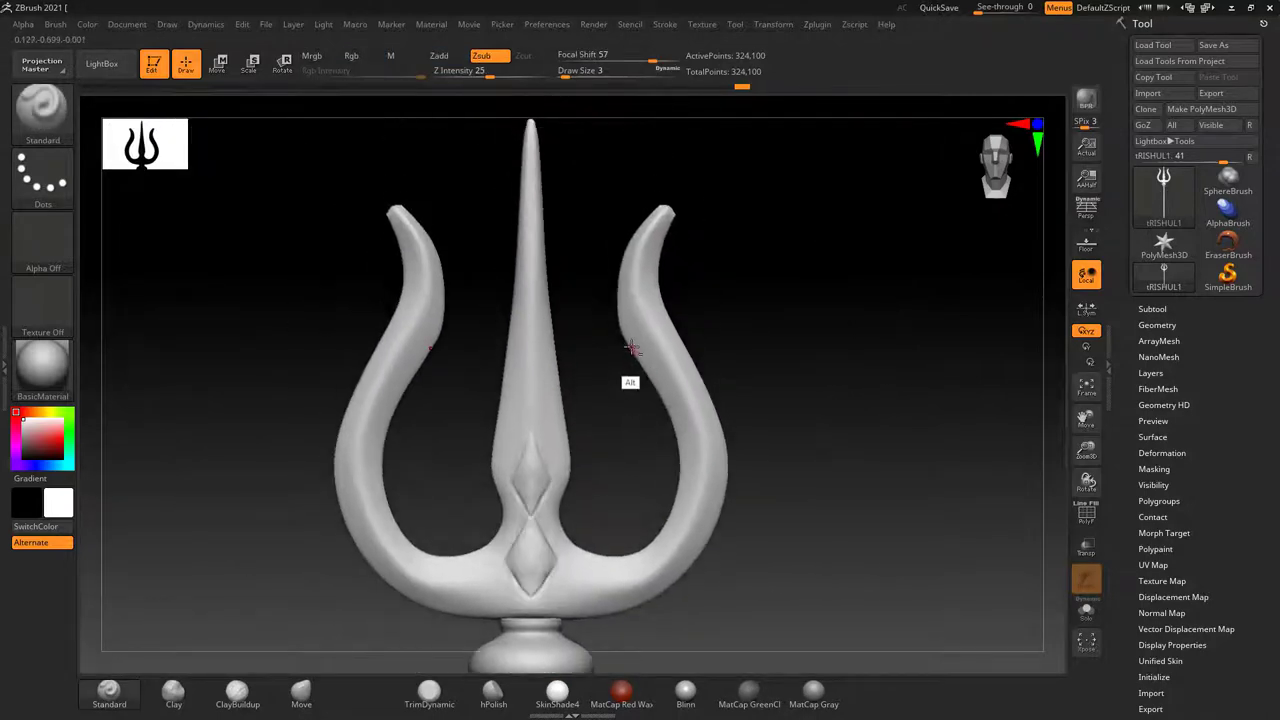
pyautogui.moveTo(613, 420)
pyautogui.mouseDown()
pyautogui.moveTo(766, 406)
pyautogui.moveTo(803, 437)
pyautogui.moveTo(871, 354)
pyautogui.mouseUp()
# Flatten the side prongs with TrimDynamic at Draw Size 8 and smooth them.
pyautogui.click(428, 692)
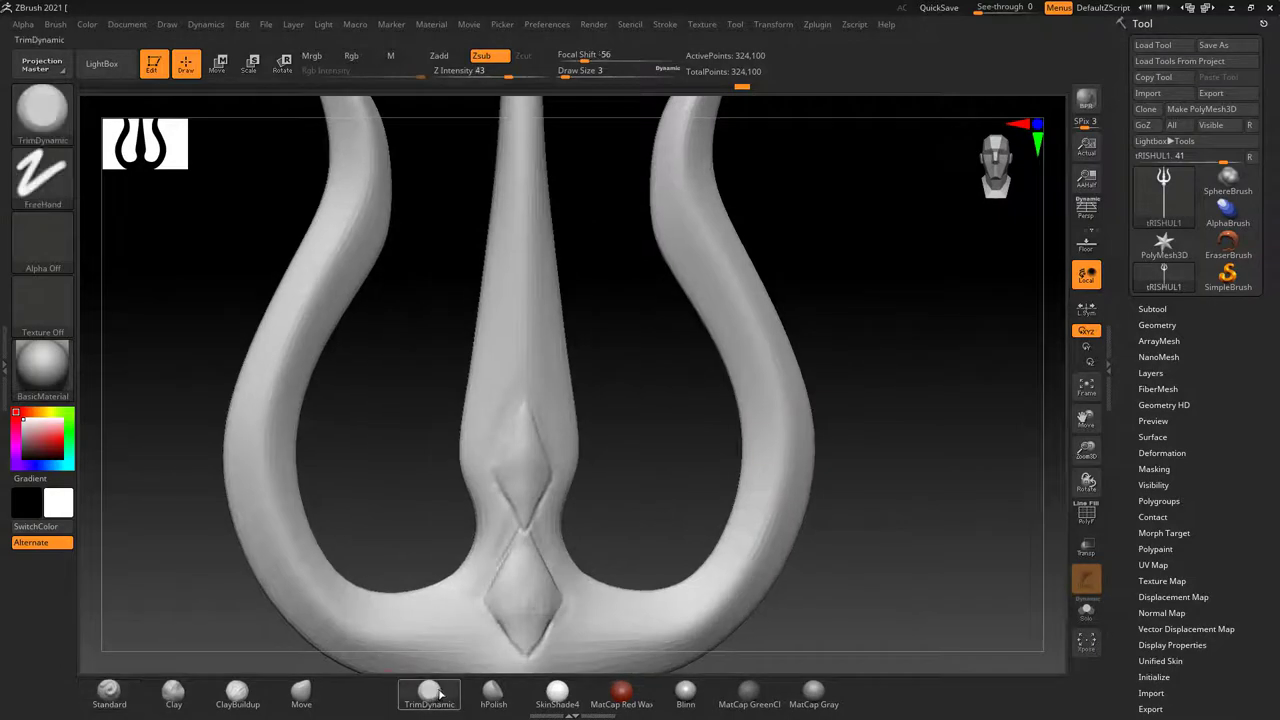
pyautogui.moveTo(408, 371)
pyautogui.mouseDown()
pyautogui.moveTo(408, 343)
pyautogui.moveTo(396, 361)
pyautogui.mouseUp()
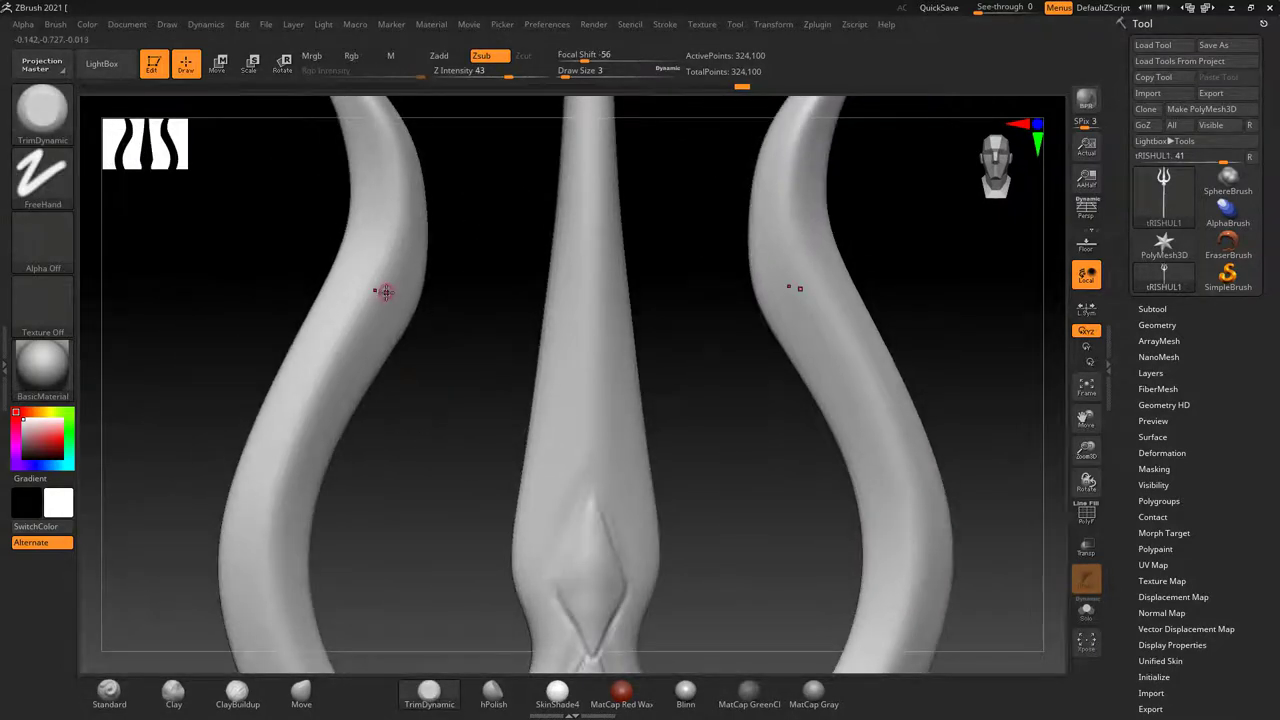
pyautogui.press(']')
pyautogui.moveTo(457, 374); pyautogui.dragTo(406, 286, button='right')
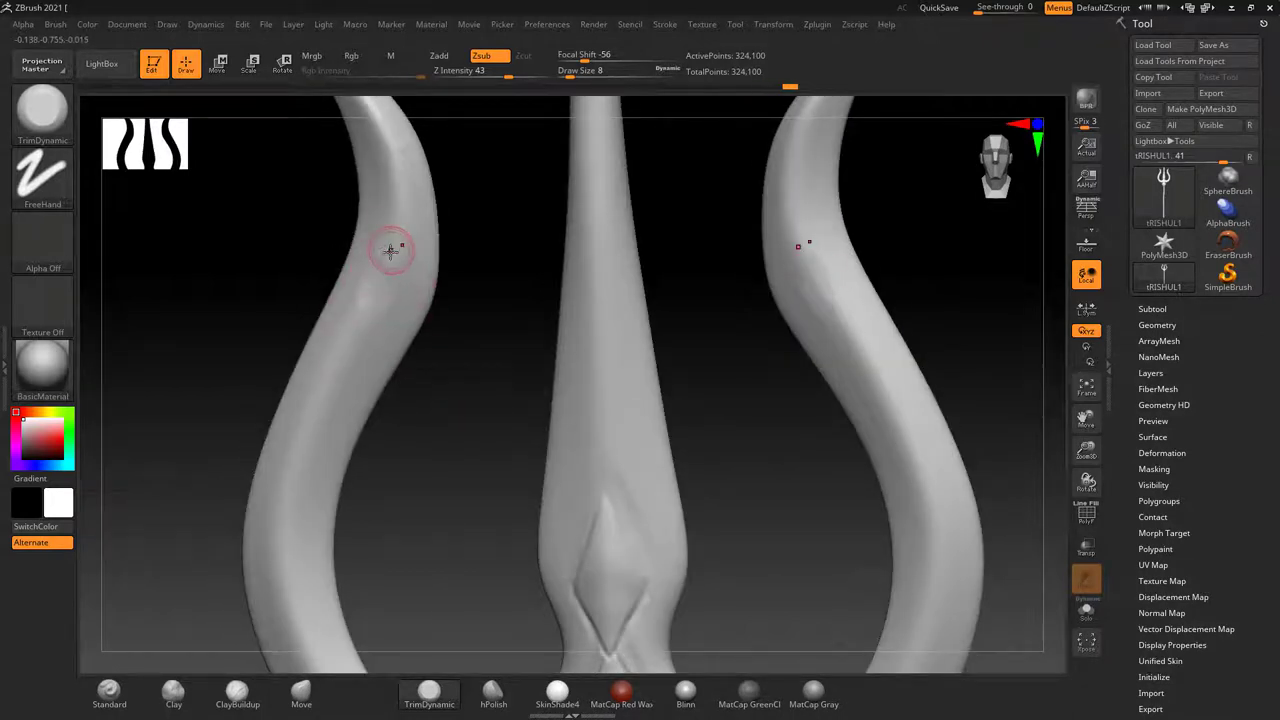
pyautogui.press('shift')
pyautogui.moveTo(843, 486)
pyautogui.keyDown('alt'); pyautogui.mouseDown(button='right')
pyautogui.moveTo(820, 500)
pyautogui.moveTo(805, 361)
pyautogui.mouseUp(button='right'); pyautogui.keyUp('alt')
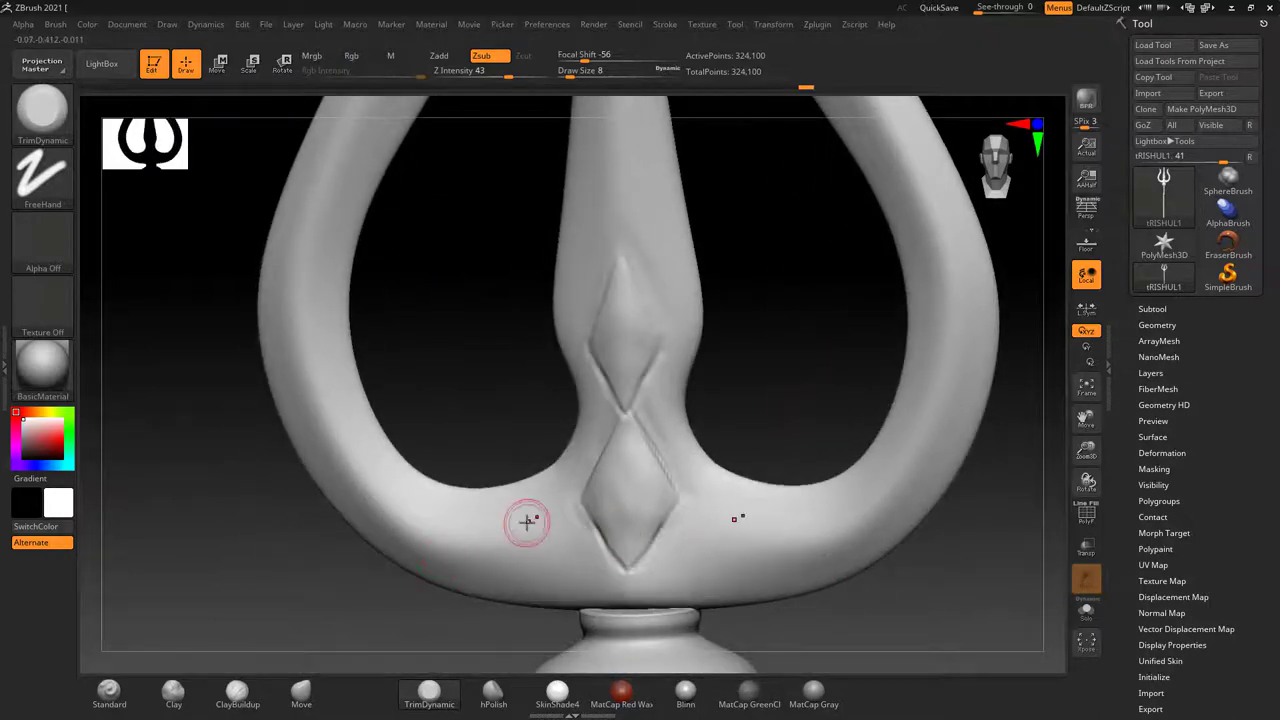
pyautogui.hotkey('alt', 'Tab')
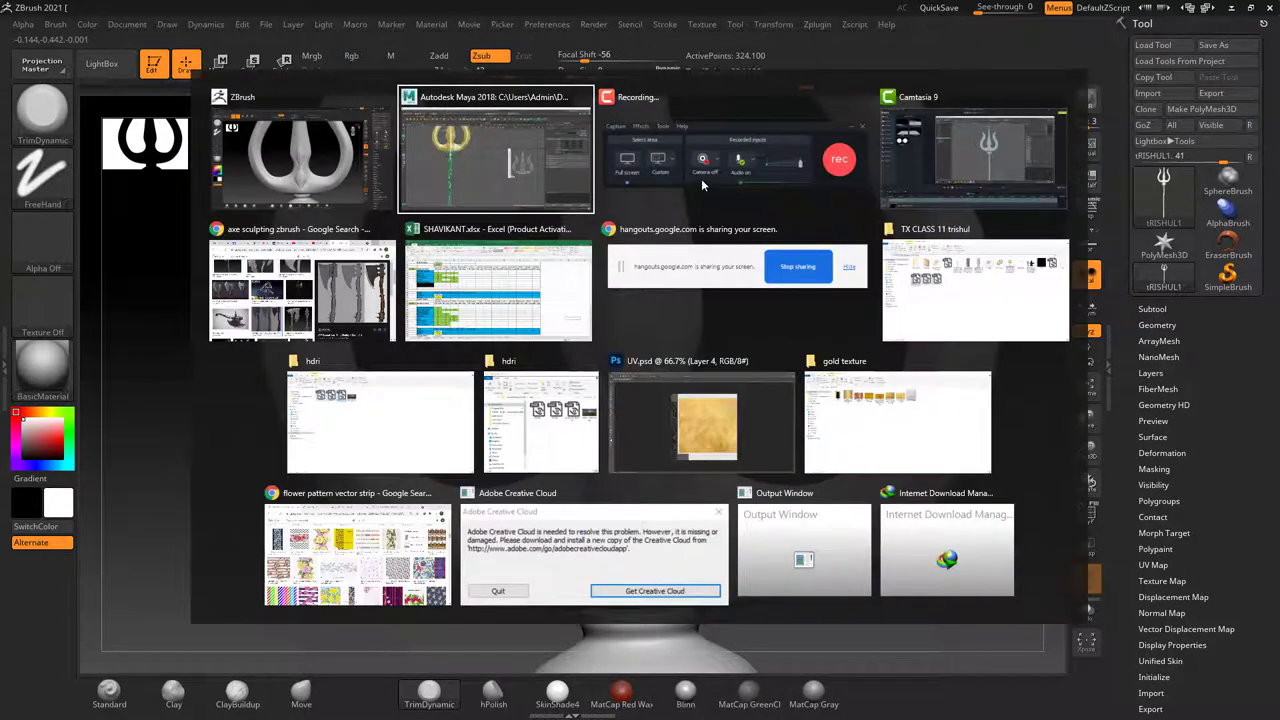
# Bring up the brass trishul reference photo and set the Standard brush to Draw Size 5.
pyautogui.click(701, 178)
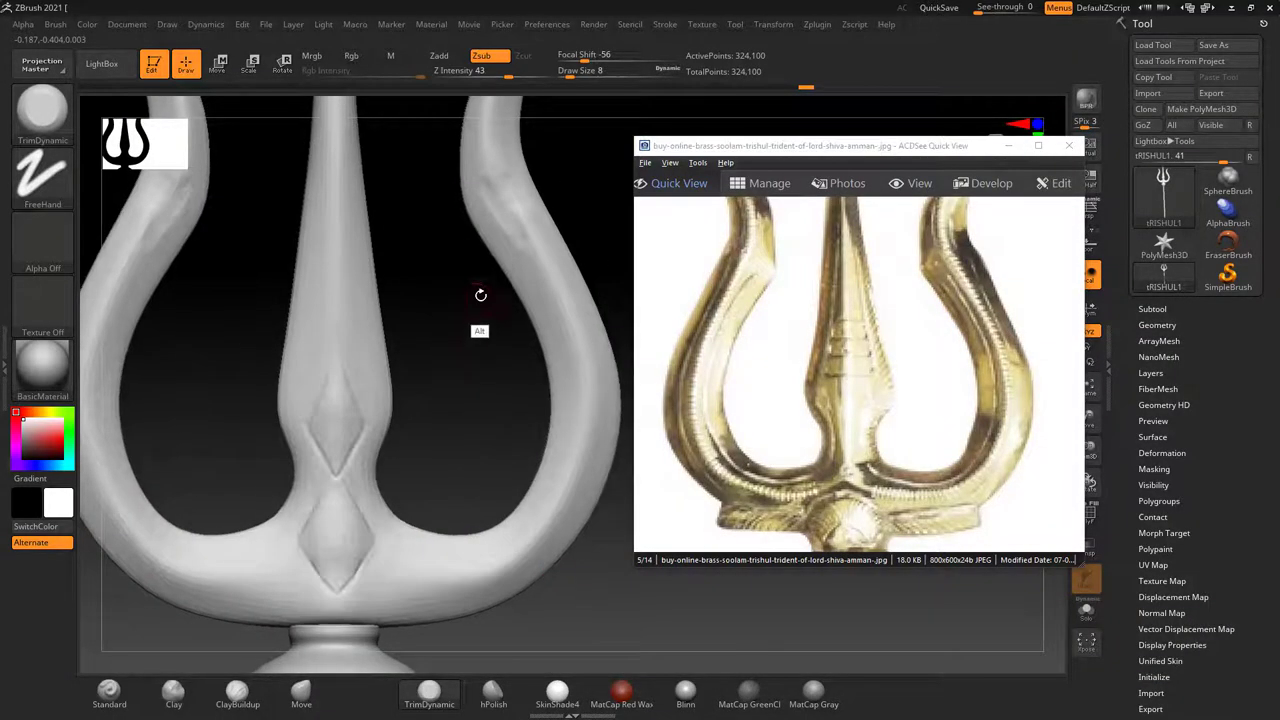
pyautogui.keyDown('alt'); pyautogui.moveTo(458, 320); pyautogui.dragTo(428, 326); pyautogui.keyUp('alt')
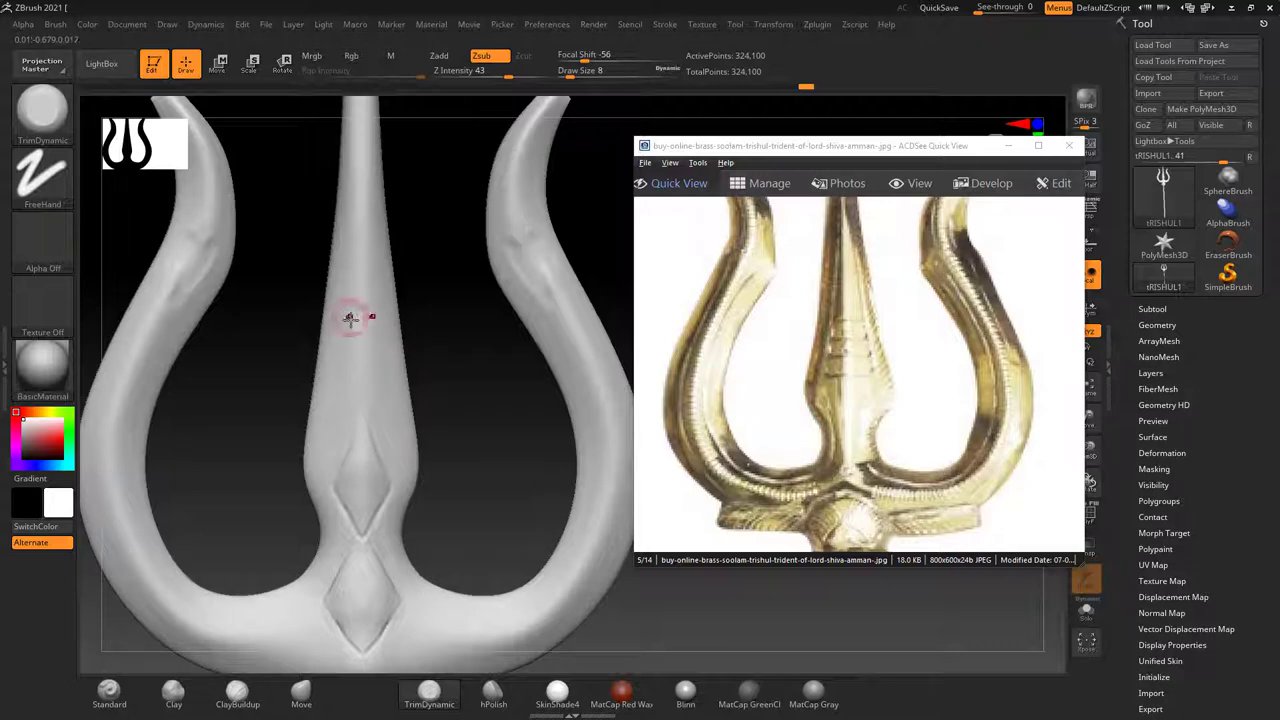
pyautogui.click(110, 688)
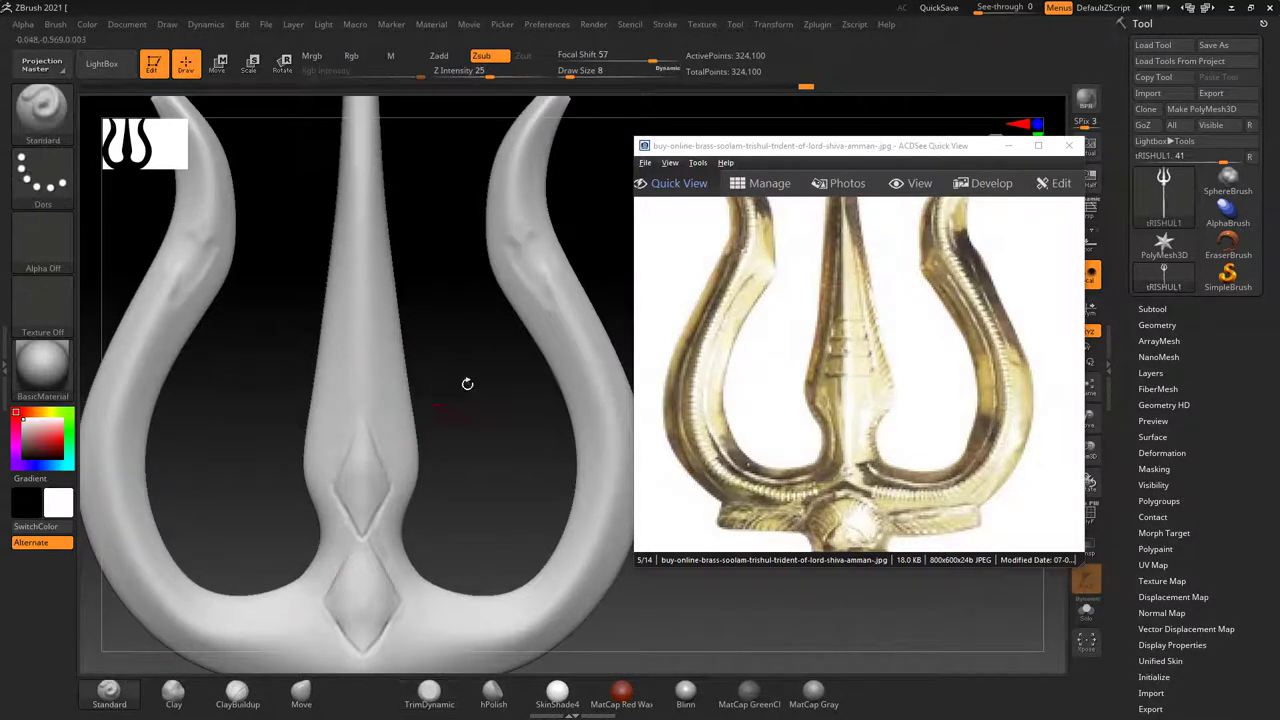
pyautogui.press('[')
pyautogui.press('[')
pyautogui.press('[')
# Choose the DamStandard brush from the Brush library and turn off the Polyframe wireframe.
pyautogui.hotkey('shift', 'f')
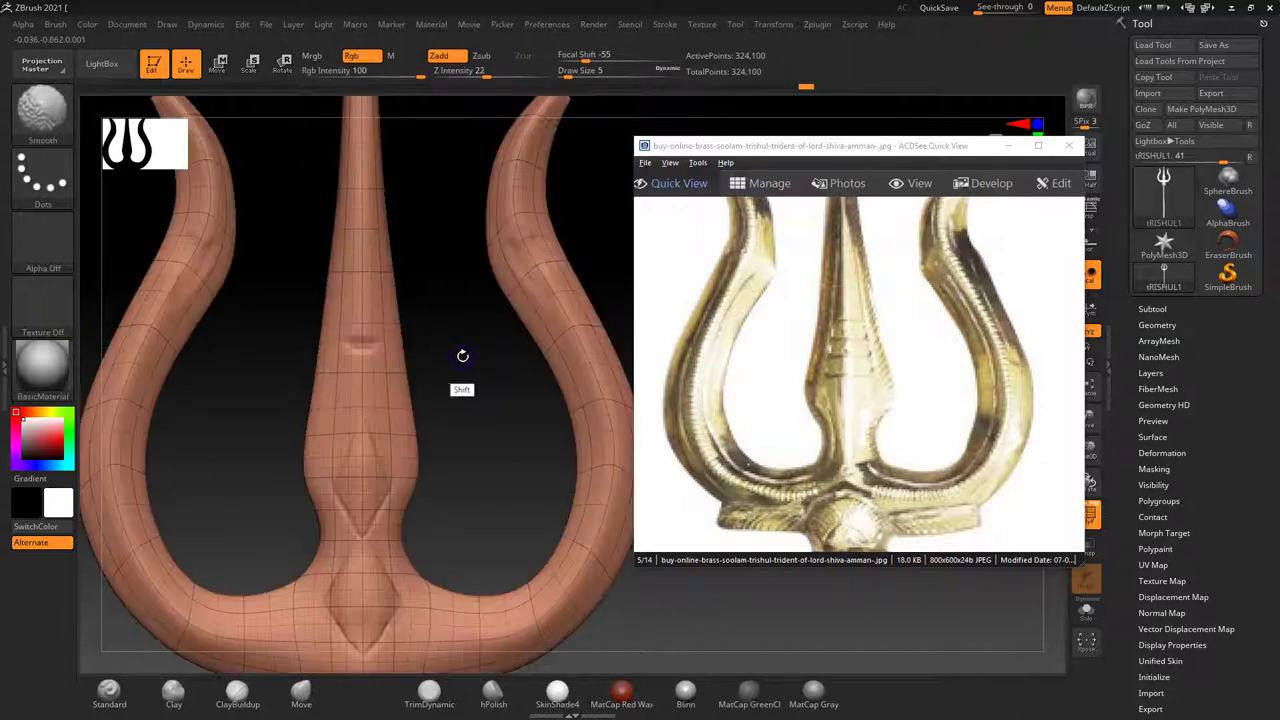
pyautogui.scroll(2, 469, 353)
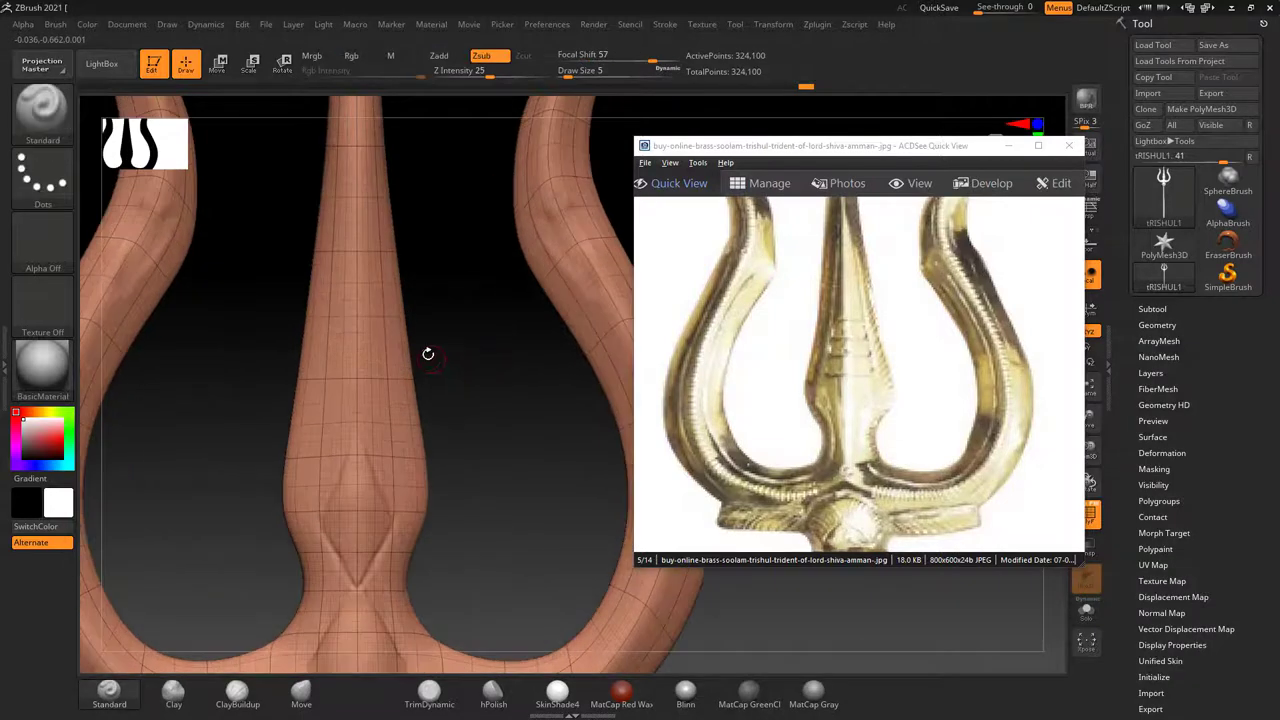
pyautogui.click(72, 122)
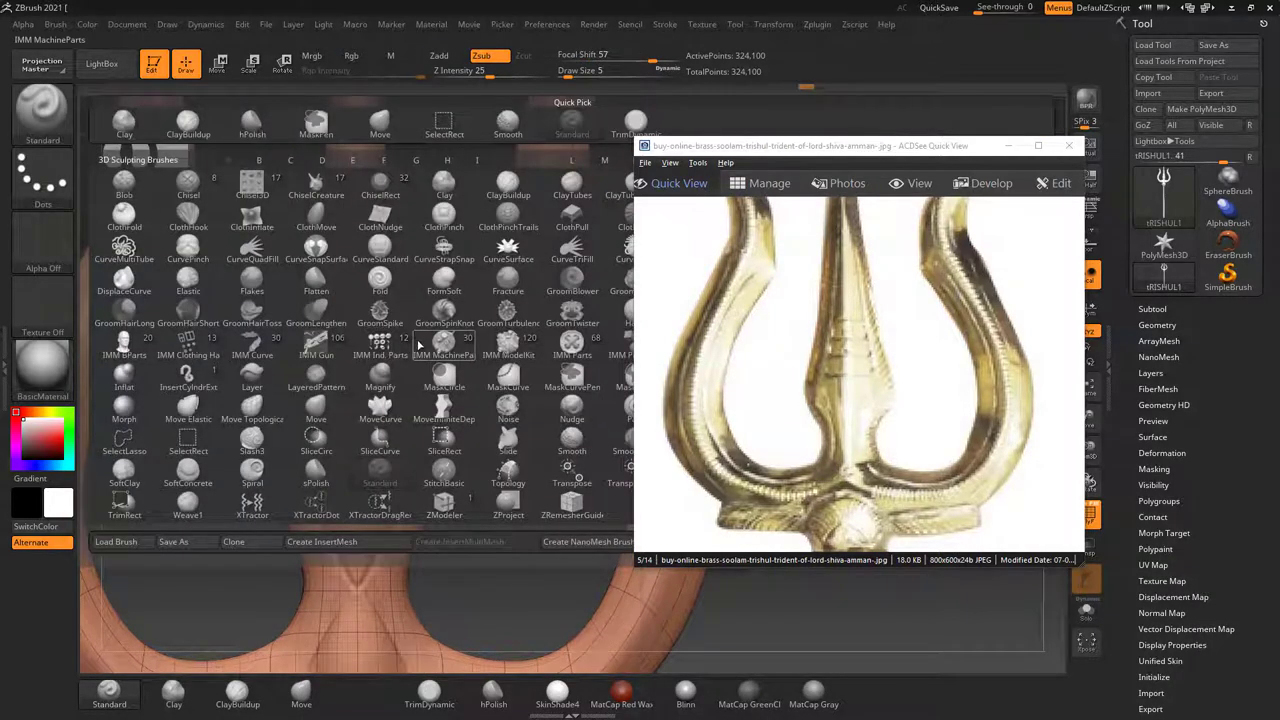
pyautogui.press('d')
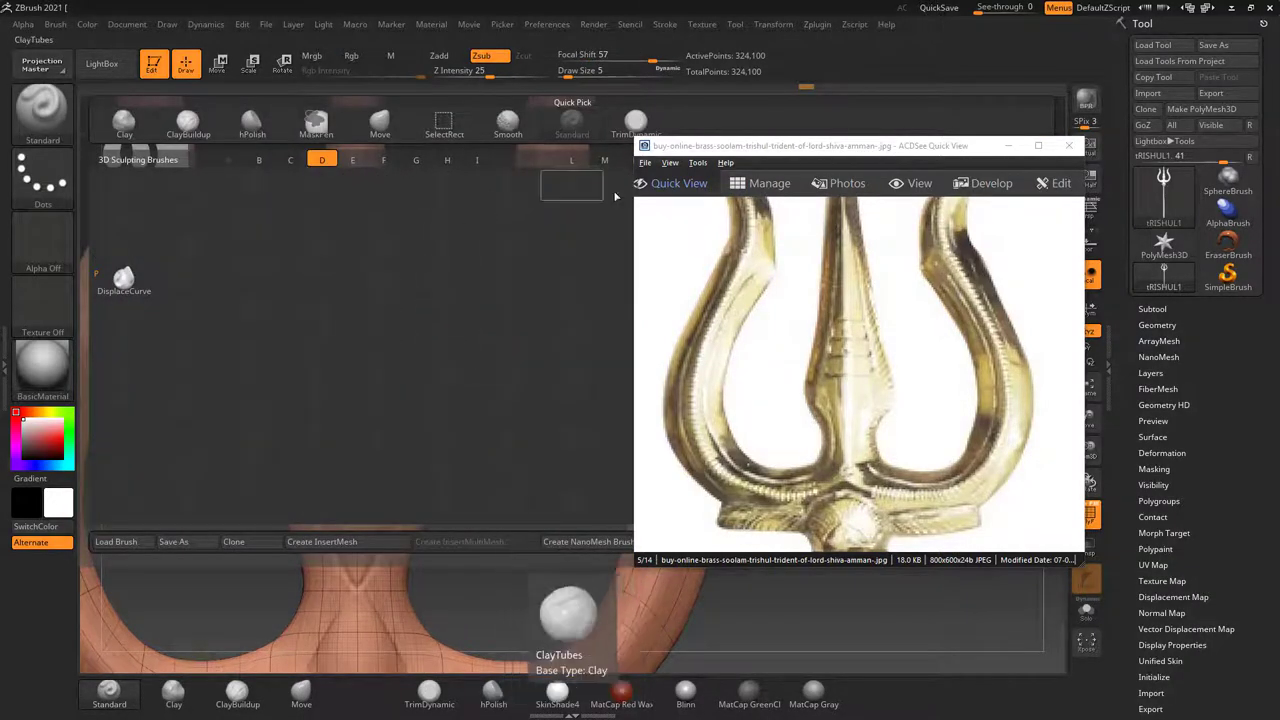
pyautogui.press('Escape')
pyautogui.click(762, 250)
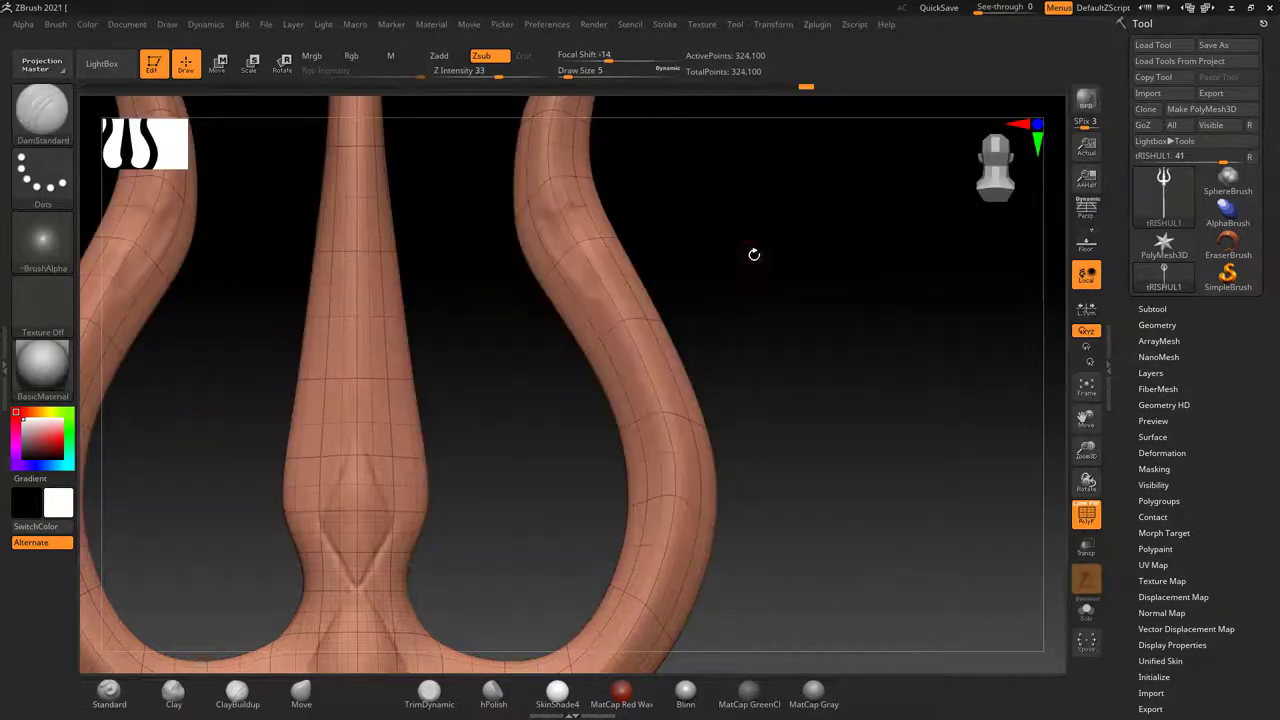
pyautogui.press('ctrl')
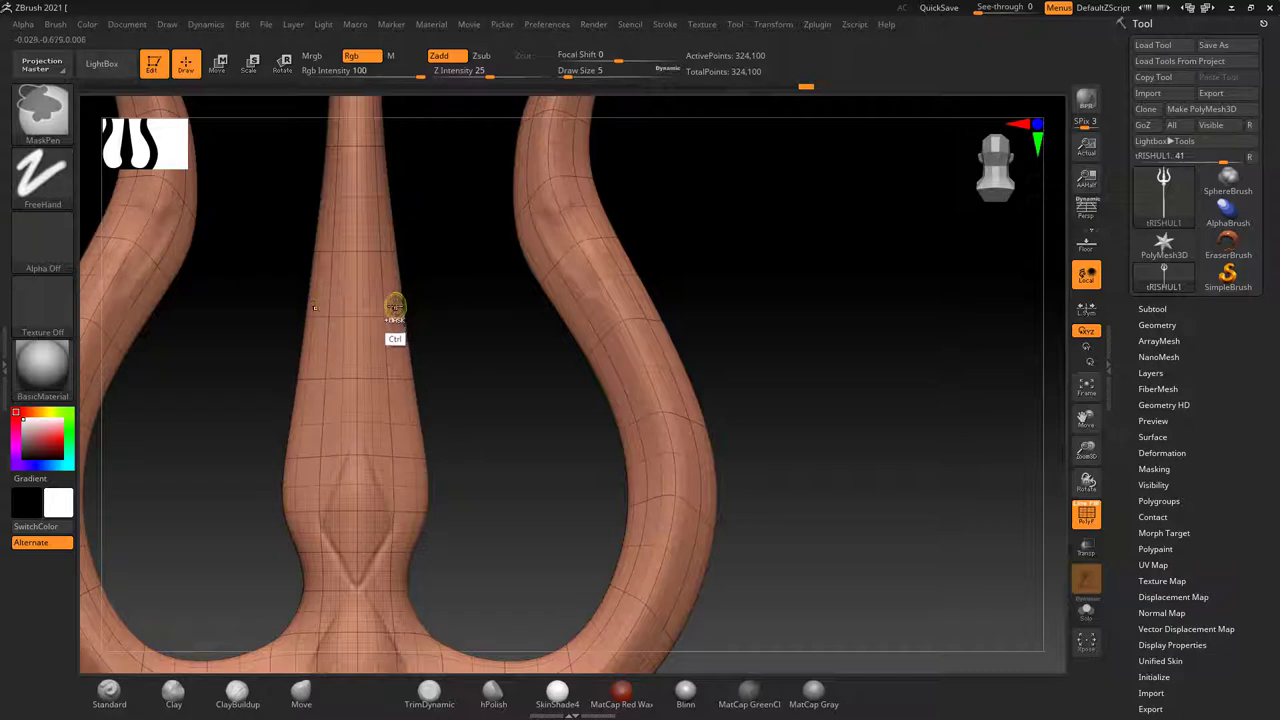
pyautogui.hotkey('shift', 'f')
# Carve a stack of horizontal creases on the central prong, then subdivide to 1.296 million points.
pyautogui.moveTo(383, 332); pyautogui.dragTo(327, 335)
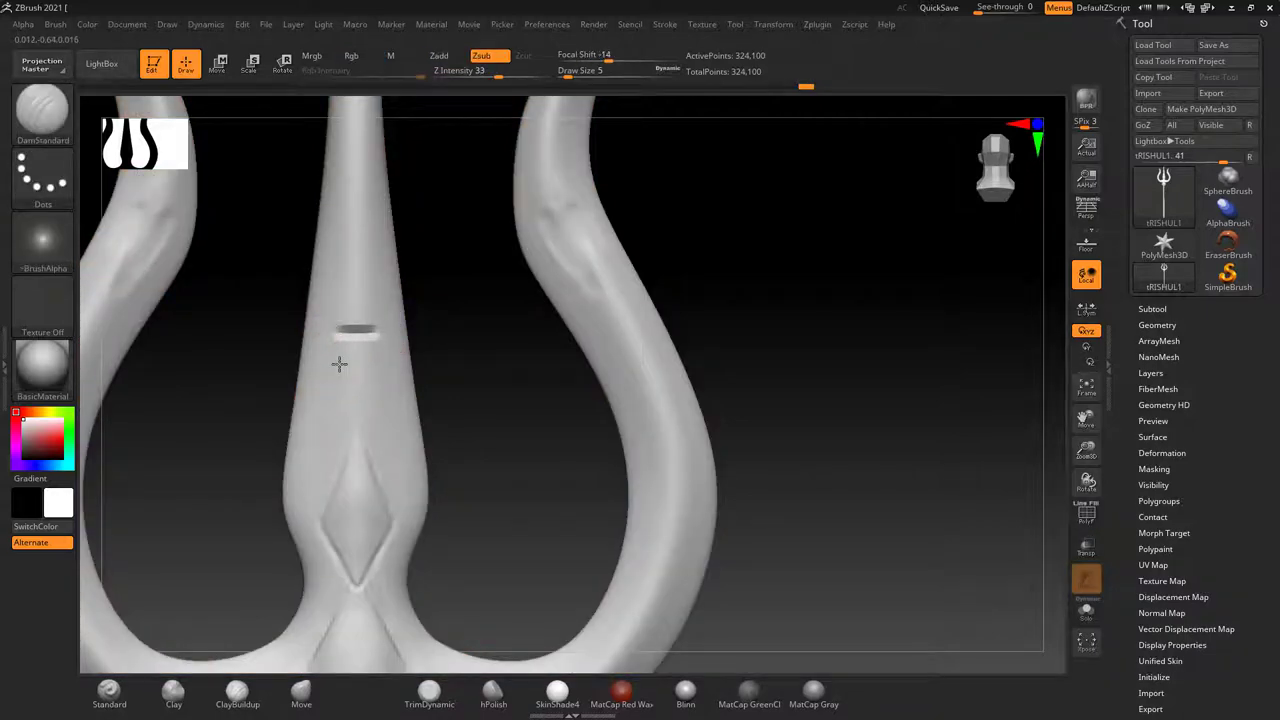
pyautogui.moveTo(339, 364); pyautogui.dragTo(329, 366)
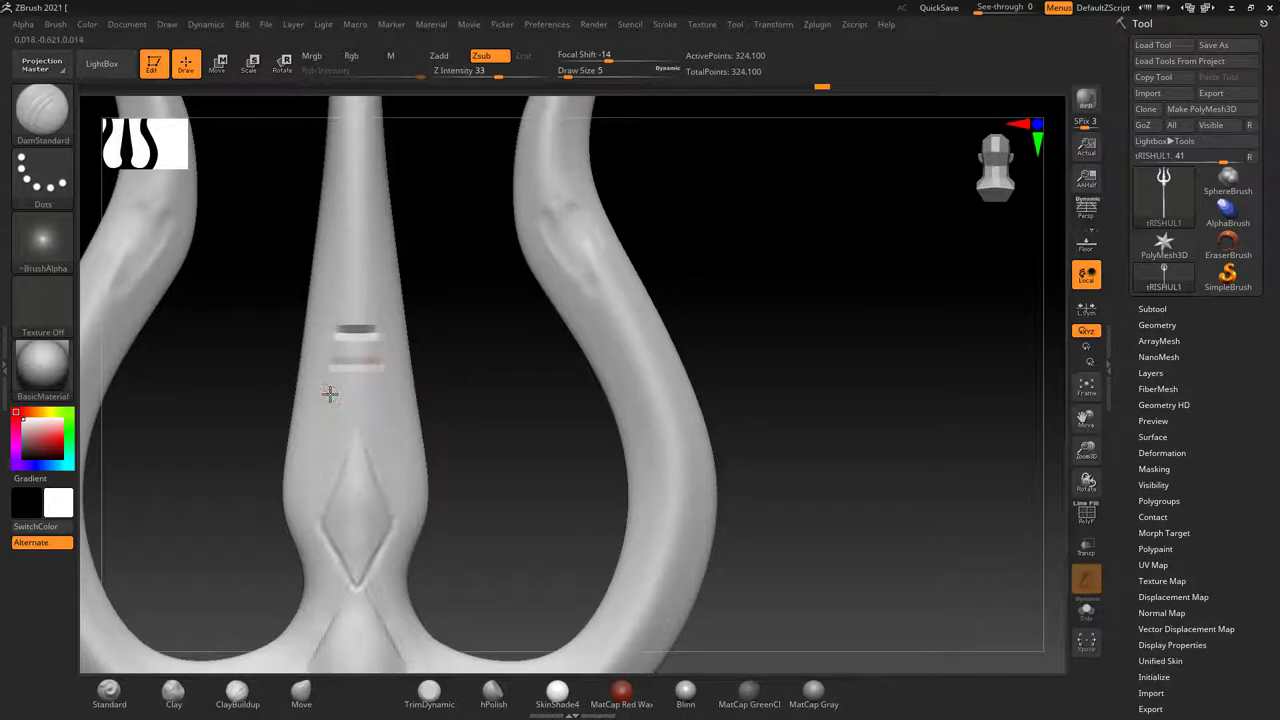
pyautogui.moveTo(372, 327); pyautogui.dragTo(342, 328)
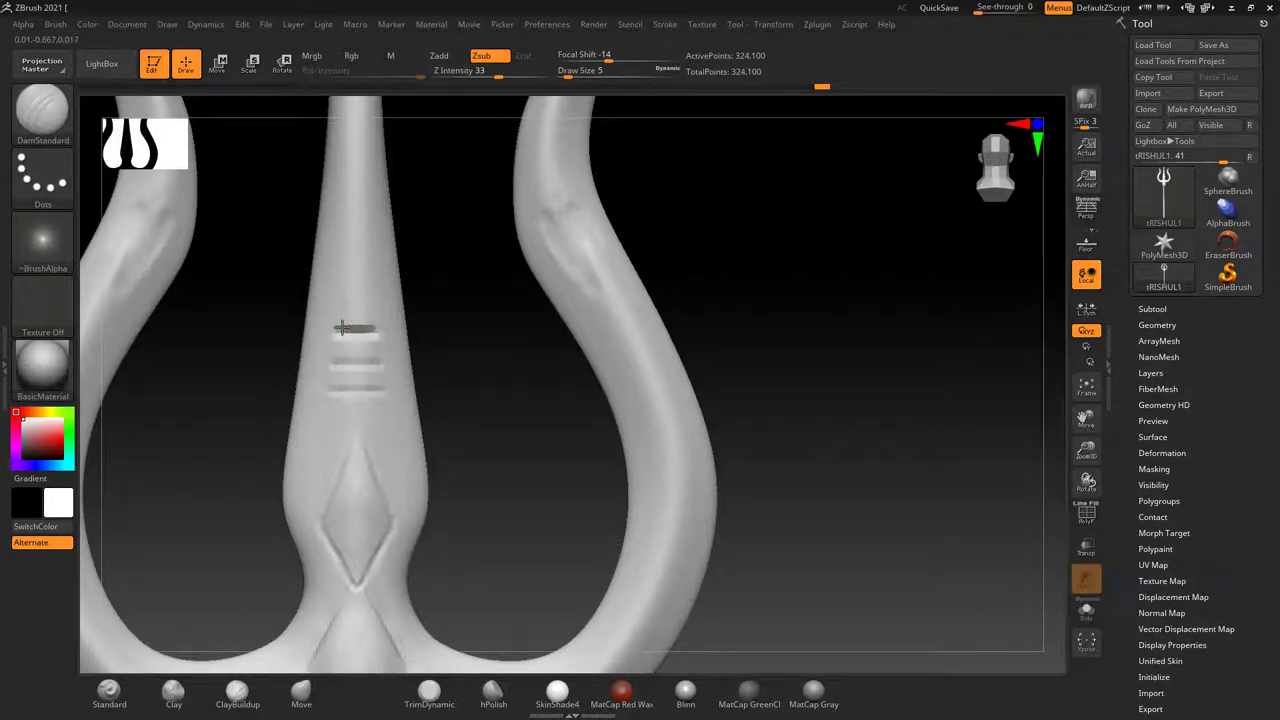
pyautogui.moveTo(372, 328); pyautogui.dragTo(357, 329)
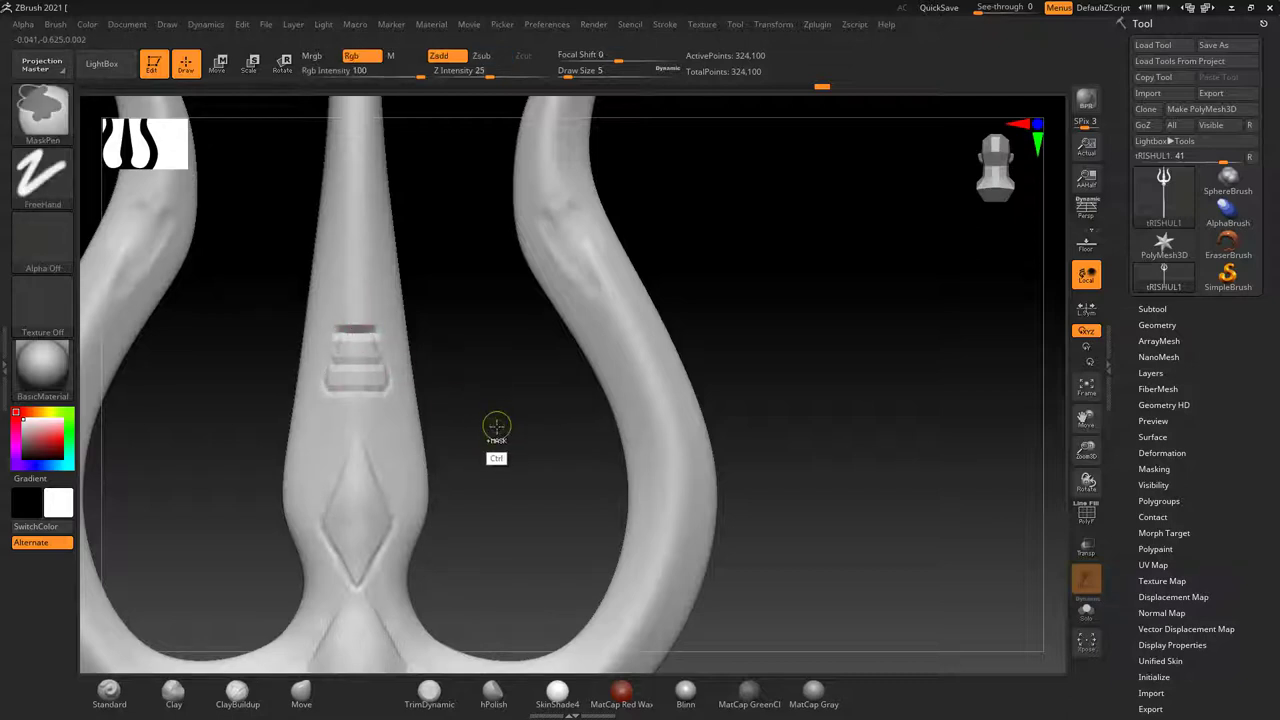
pyautogui.hotkey('ctrl', 'd')
pyautogui.moveTo(514, 413)
pyautogui.mouseDown()
pyautogui.moveTo(534, 409)
pyautogui.moveTo(482, 389)
pyautogui.moveTo(517, 463)
pyautogui.moveTo(577, 387)
pyautogui.moveTo(591, 429)
pyautogui.mouseUp()
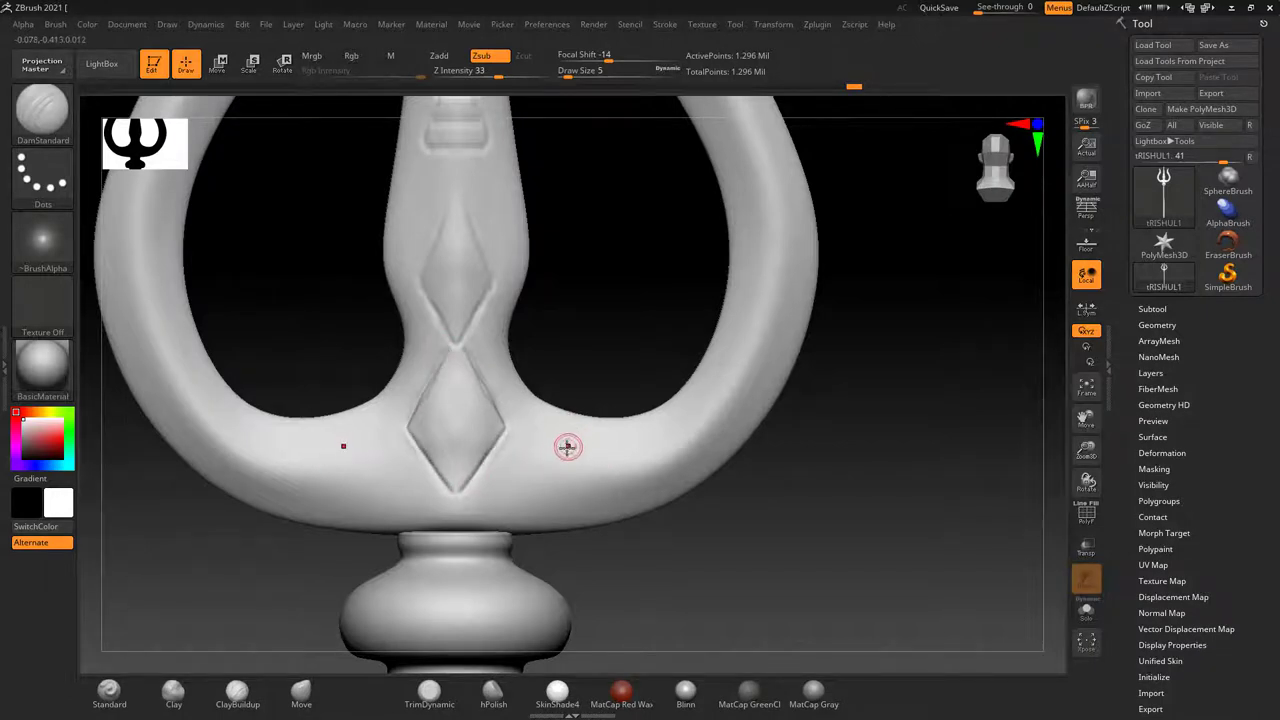
# Rotate around the trishul head and soften a groove on the right arm.
pyautogui.moveTo(626, 349); pyautogui.dragTo(745, 420)
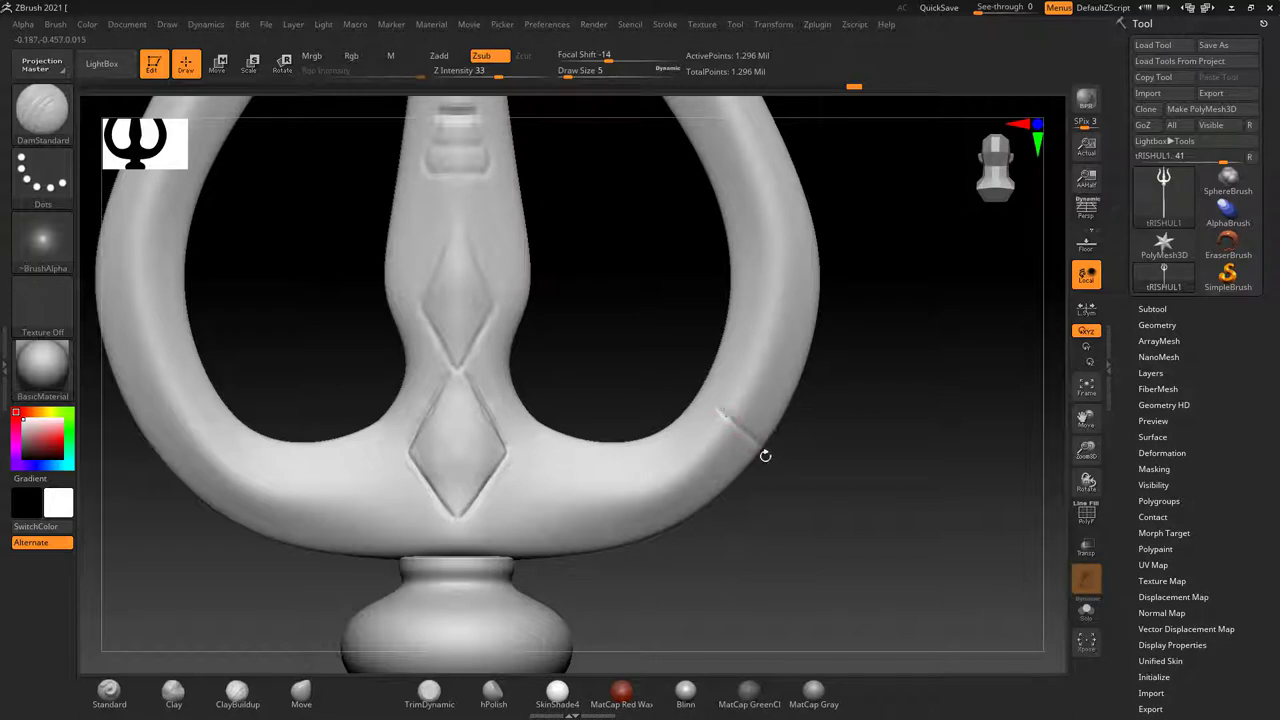
pyautogui.moveTo(835, 366); pyautogui.dragTo(843, 392)
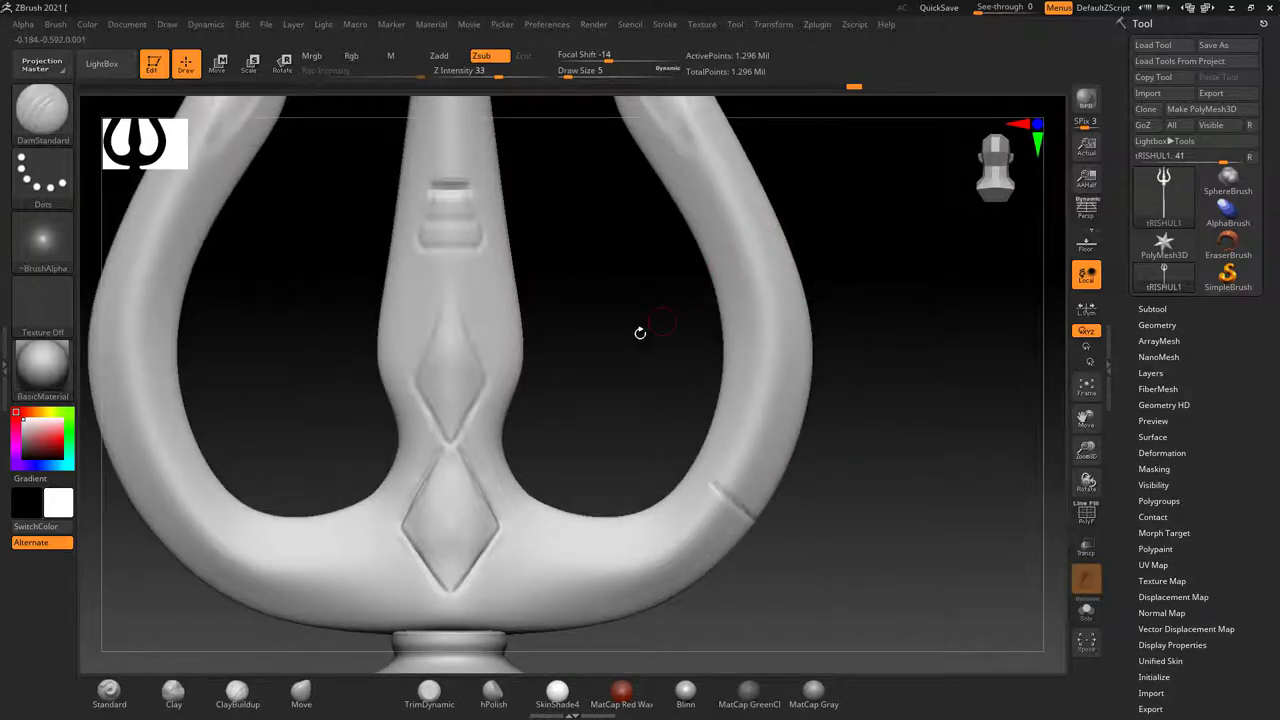
pyautogui.moveTo(640, 332); pyautogui.dragTo(540, 338)
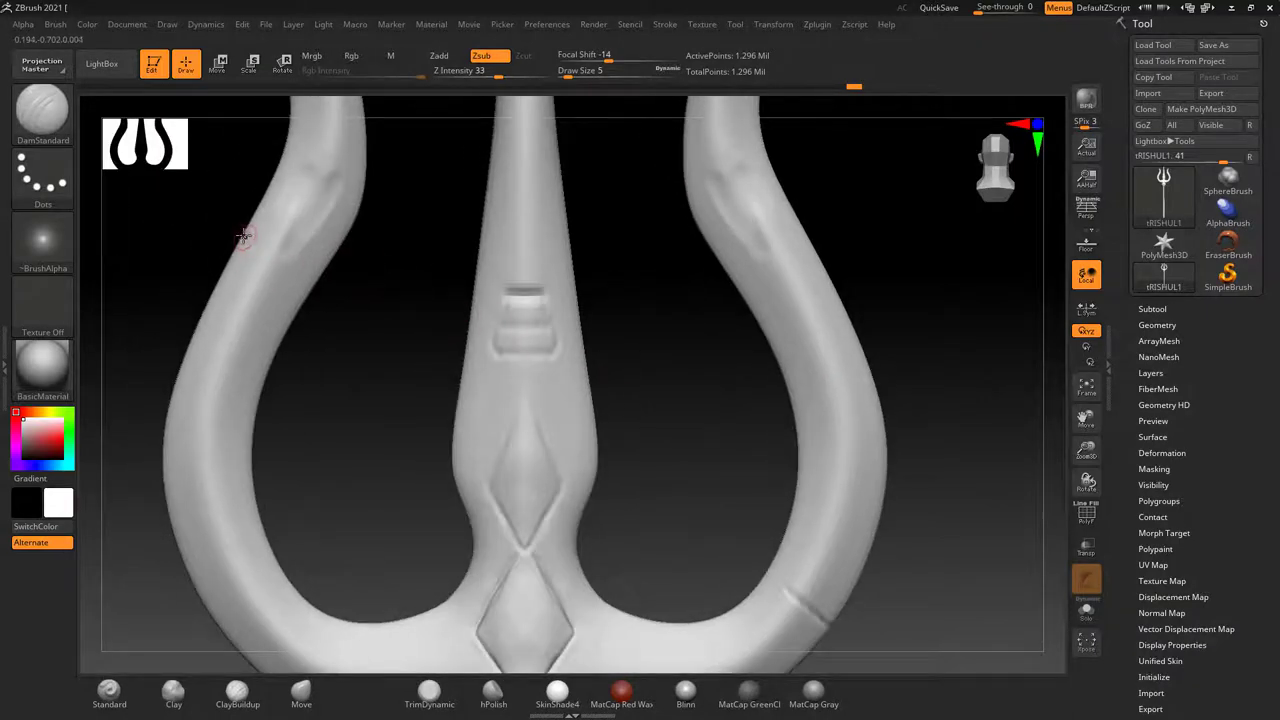
pyautogui.moveTo(243, 236)
pyautogui.mouseDown()
pyautogui.moveTo(234, 223)
pyautogui.moveTo(250, 247)
pyautogui.mouseUp()
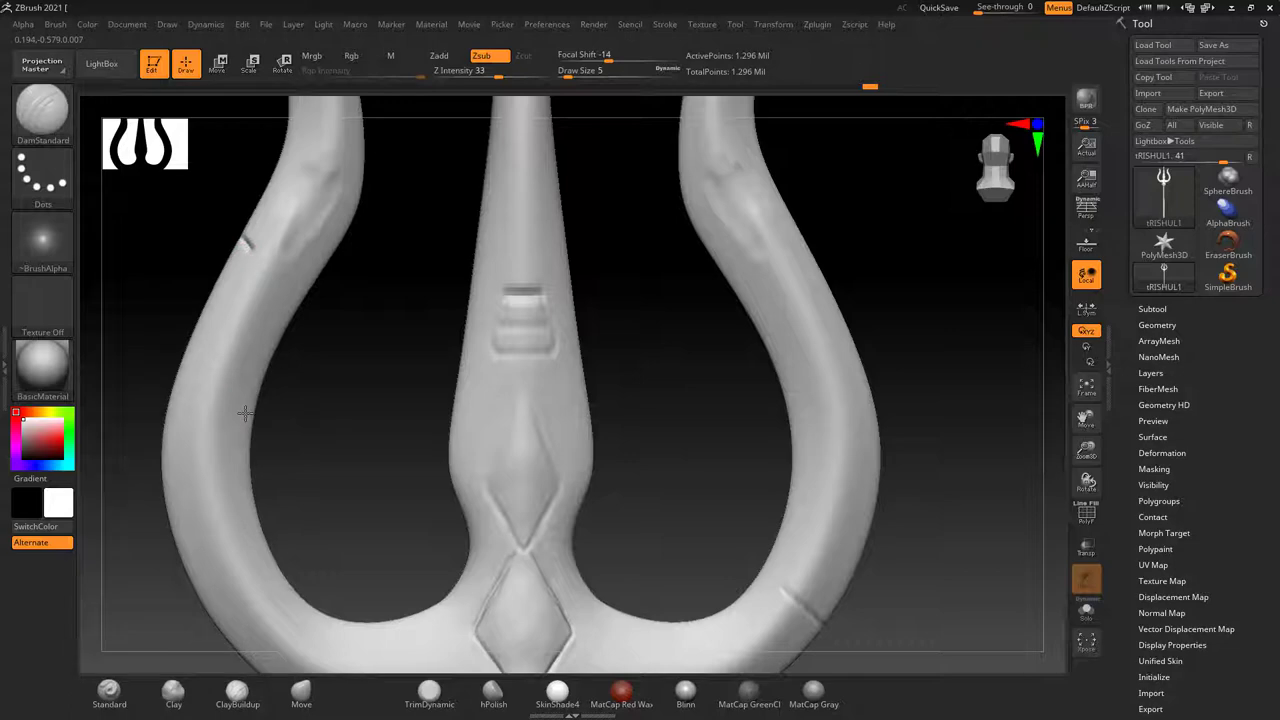
pyautogui.moveTo(371, 277); pyautogui.dragTo(358, 236)
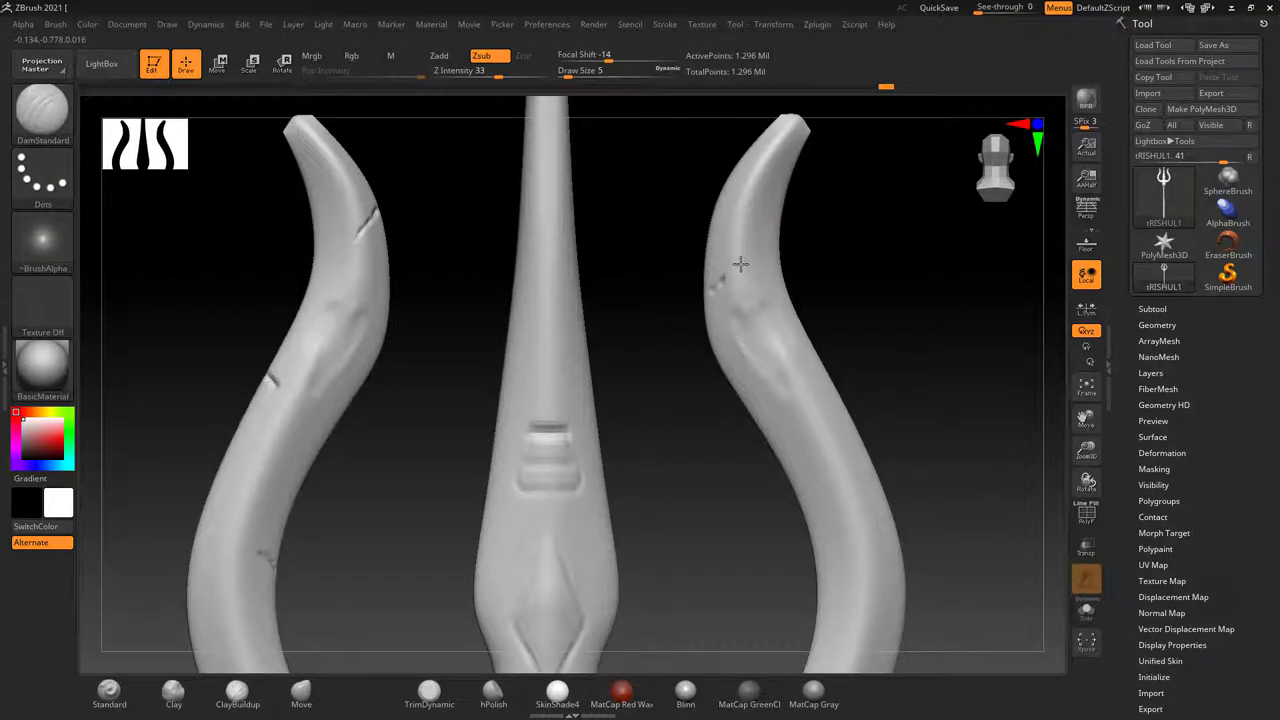
pyautogui.keyDown('shift'); pyautogui.moveTo(705, 315); pyautogui.dragTo(714, 277); pyautogui.keyUp('shift')
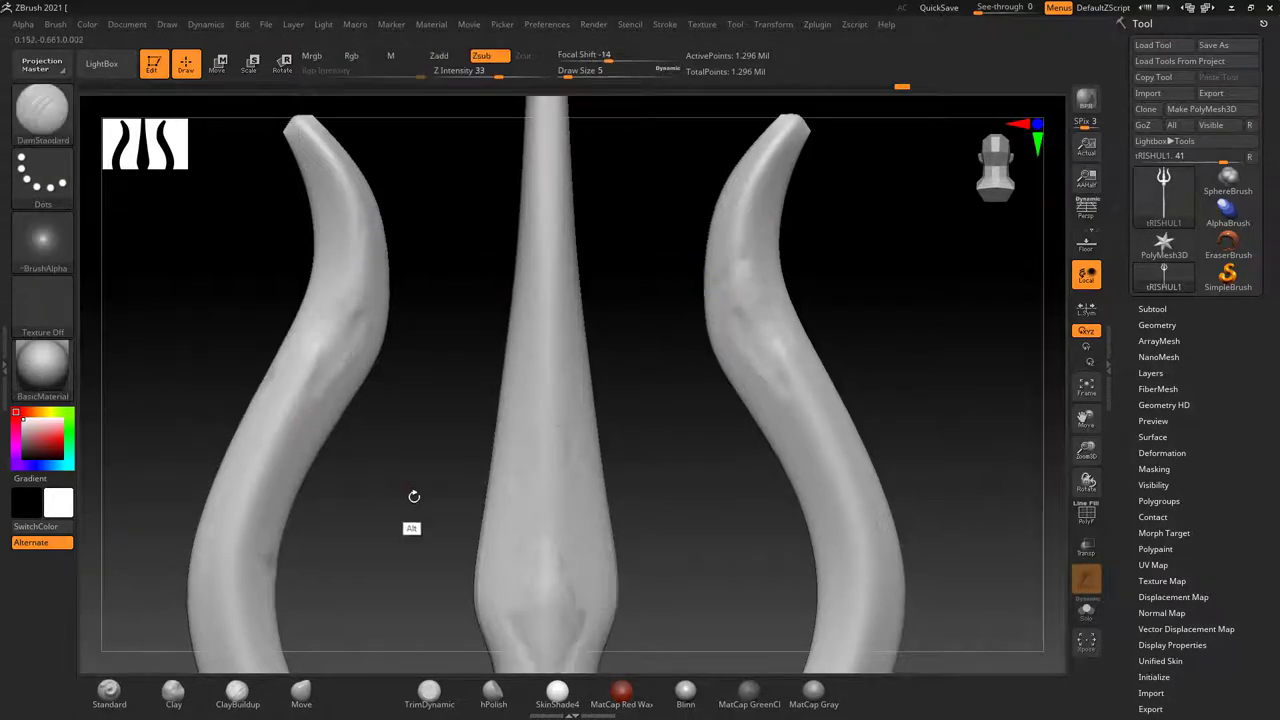
pyautogui.moveTo(414, 494)
pyautogui.mouseDown()
pyautogui.moveTo(436, 354)
pyautogui.moveTo(717, 400)
pyautogui.moveTo(811, 449)
pyautogui.moveTo(829, 440)
pyautogui.moveTo(748, 423)
pyautogui.moveTo(800, 440)
pyautogui.mouseUp()
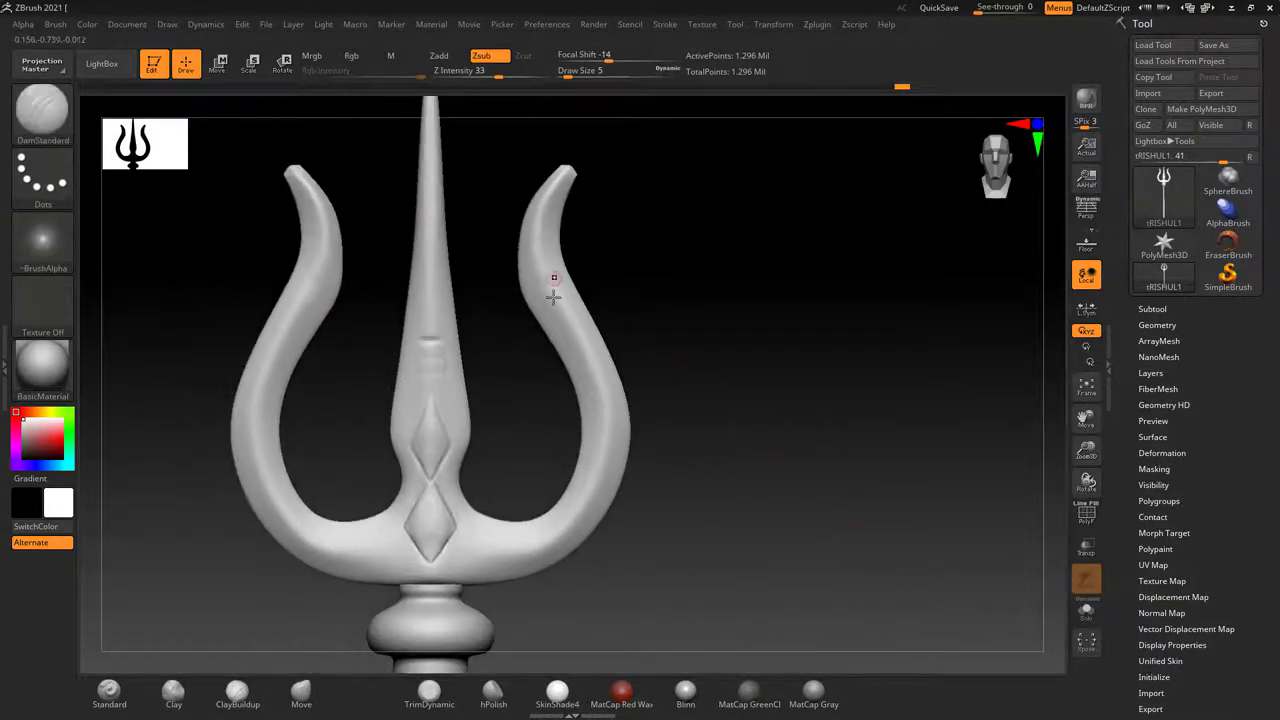
# Carve small nicks into the right arm's curves, undoing the groove on the left arm.
pyautogui.moveTo(552, 300); pyautogui.dragTo(541, 310)
pyautogui.moveTo(567, 497); pyautogui.dragTo(576, 512)
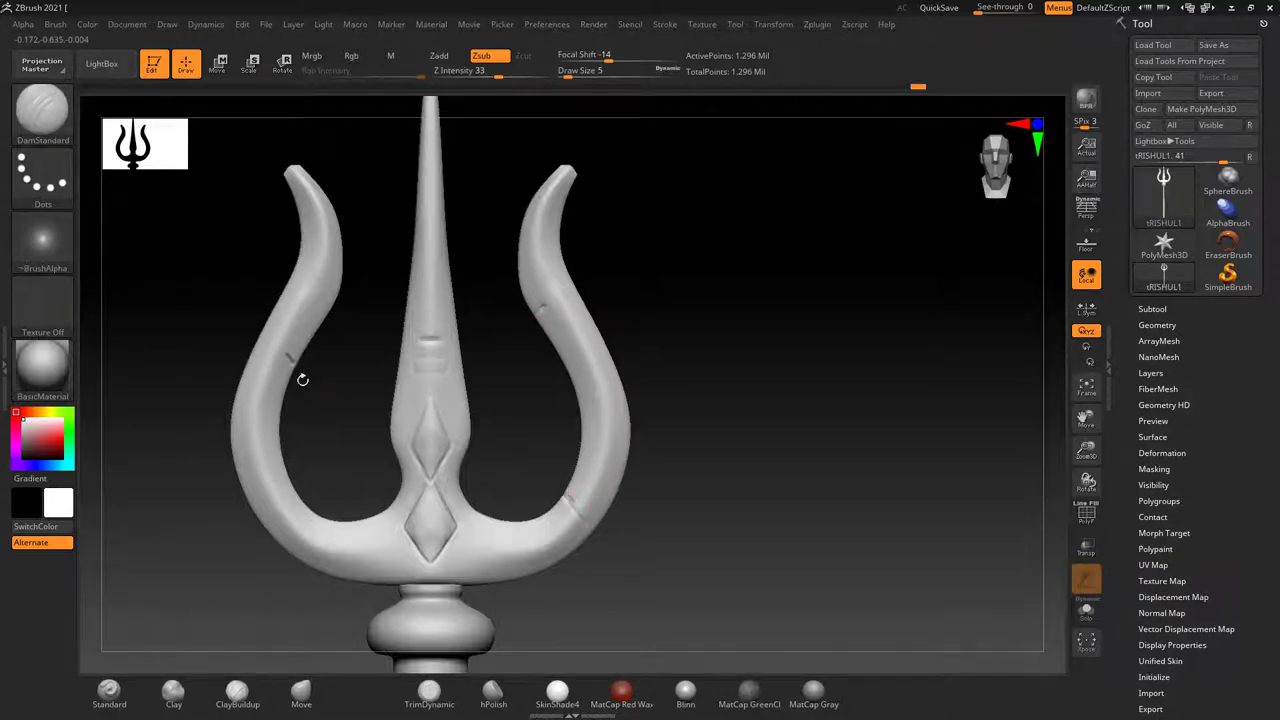
pyautogui.moveTo(297, 521); pyautogui.dragTo(316, 507)
pyautogui.hotkey('ctrl', 'z')
pyautogui.moveTo(717, 400)
pyautogui.mouseDown()
pyautogui.moveTo(791, 426)
pyautogui.moveTo(632, 483)
pyautogui.moveTo(720, 463)
pyautogui.mouseUp()
# Carve and smooth an oval ring above the upper diamond on the central prong with the Standard brush.
pyautogui.click(112, 693)
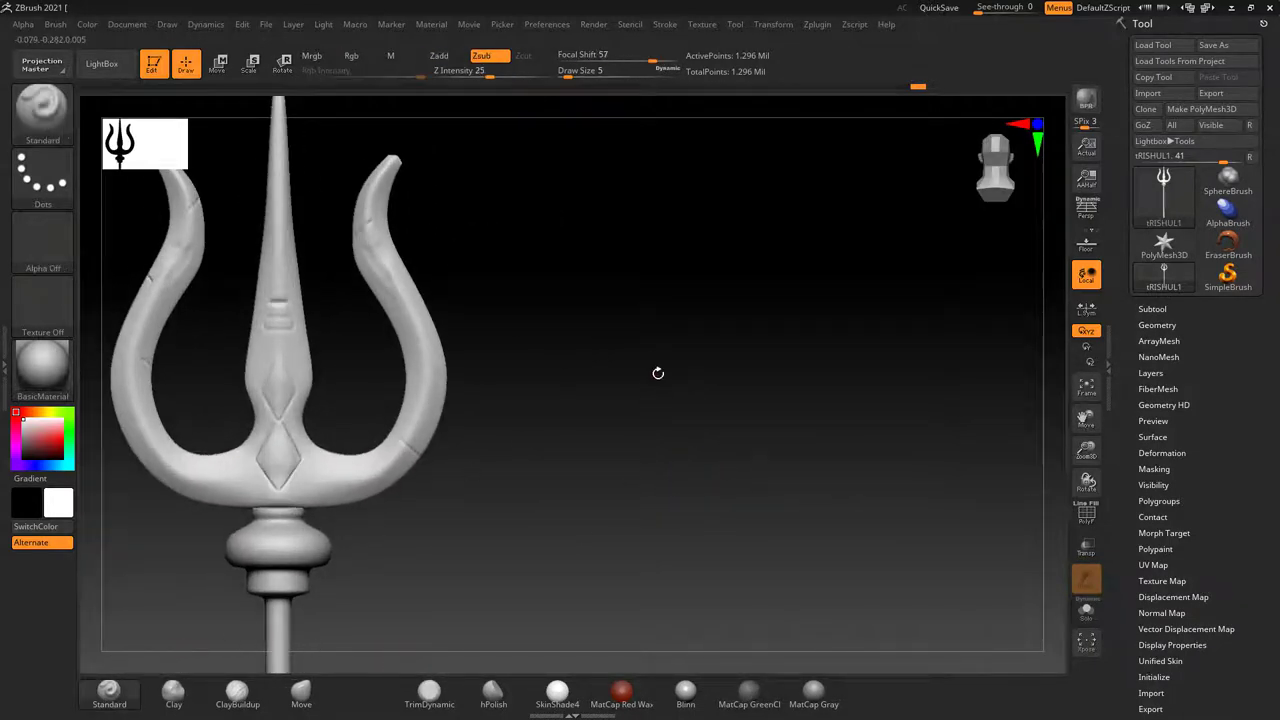
pyautogui.moveTo(657, 371)
pyautogui.mouseDown()
pyautogui.moveTo(657, 423)
pyautogui.moveTo(571, 400)
pyautogui.mouseUp()
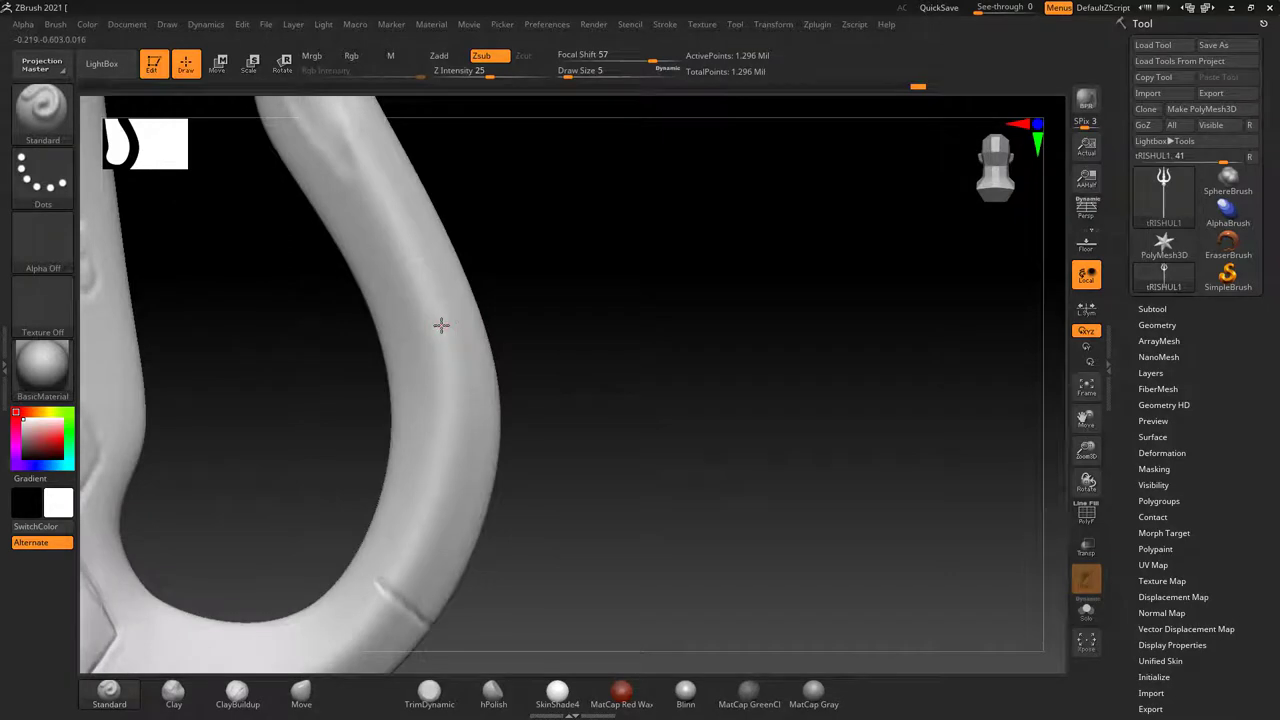
pyautogui.keyDown('alt'); pyautogui.moveTo(623, 423); pyautogui.dragTo(697, 423); pyautogui.keyUp('alt')
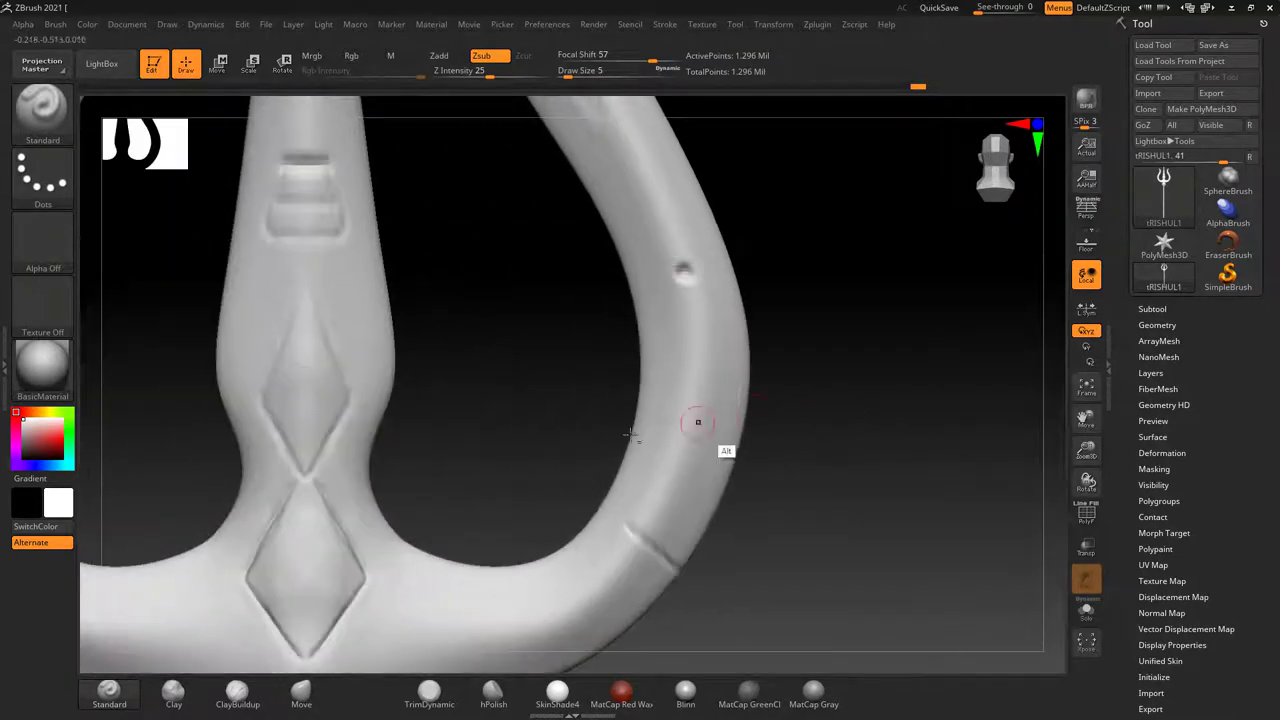
pyautogui.keyDown('alt'); pyautogui.moveTo(337, 363); pyautogui.dragTo(466, 403); pyautogui.keyUp('alt')
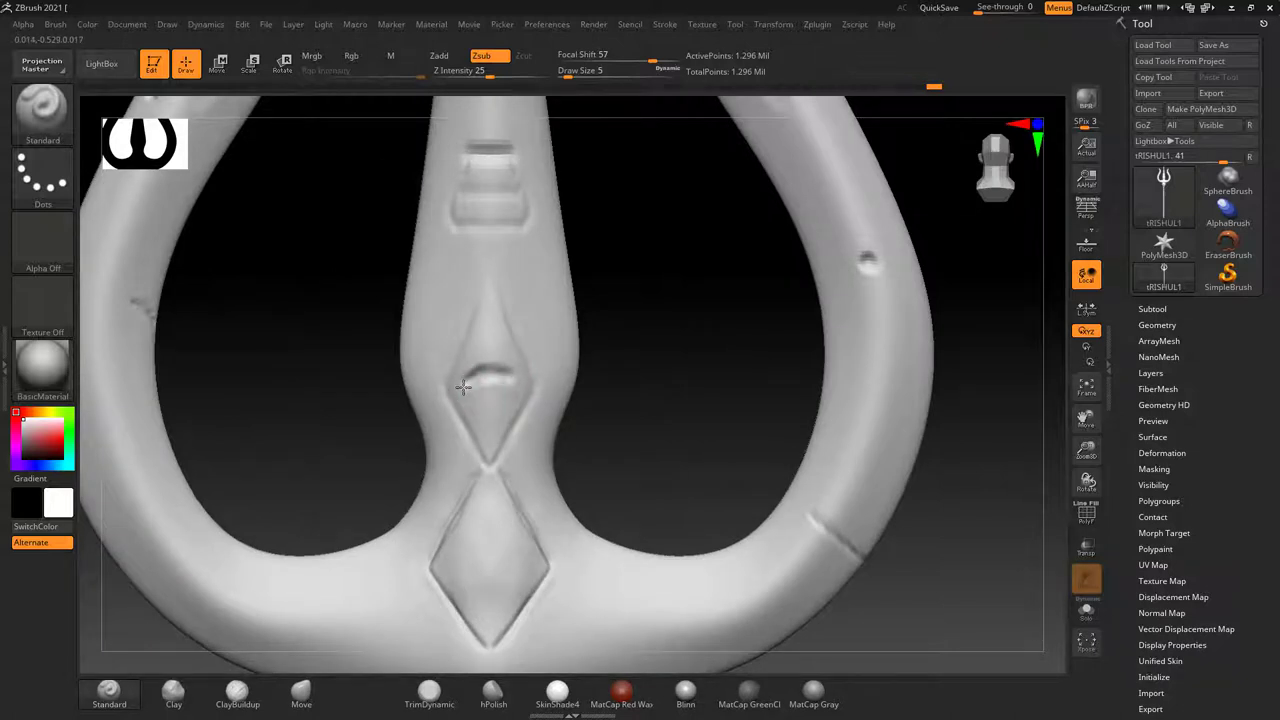
pyautogui.press('shift')
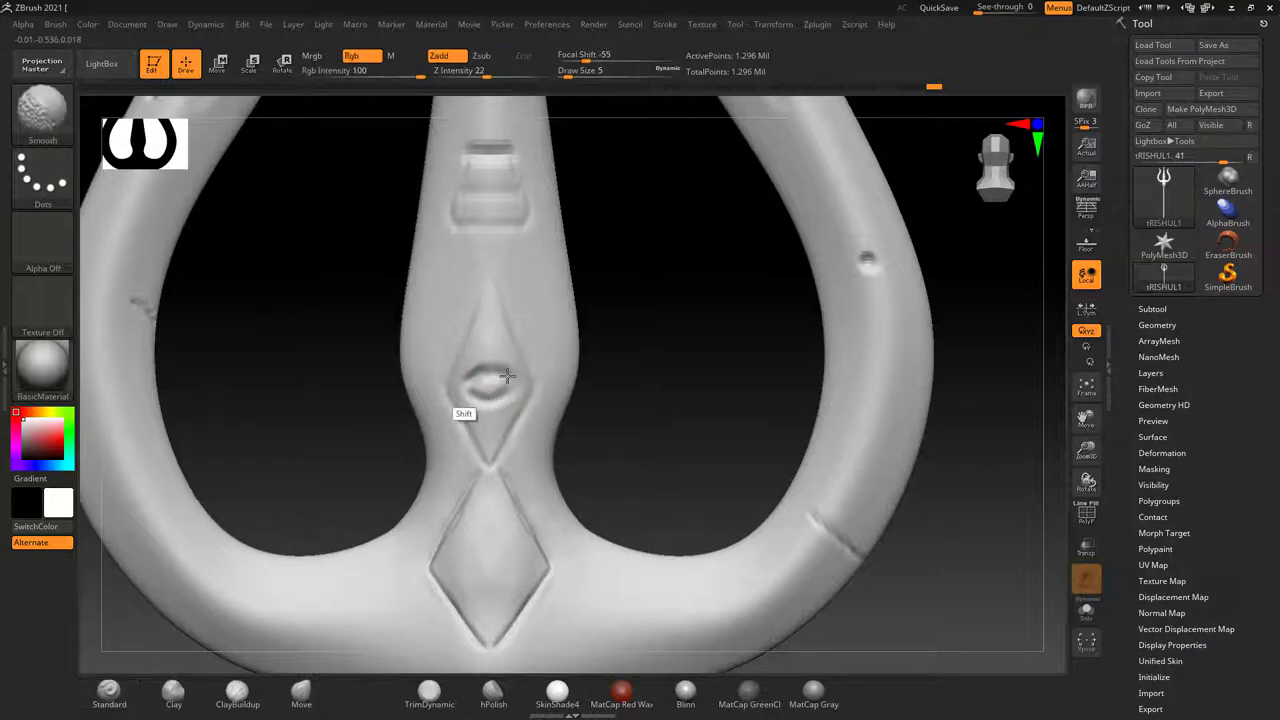
pyautogui.moveTo(600, 395); pyautogui.dragTo(657, 366)
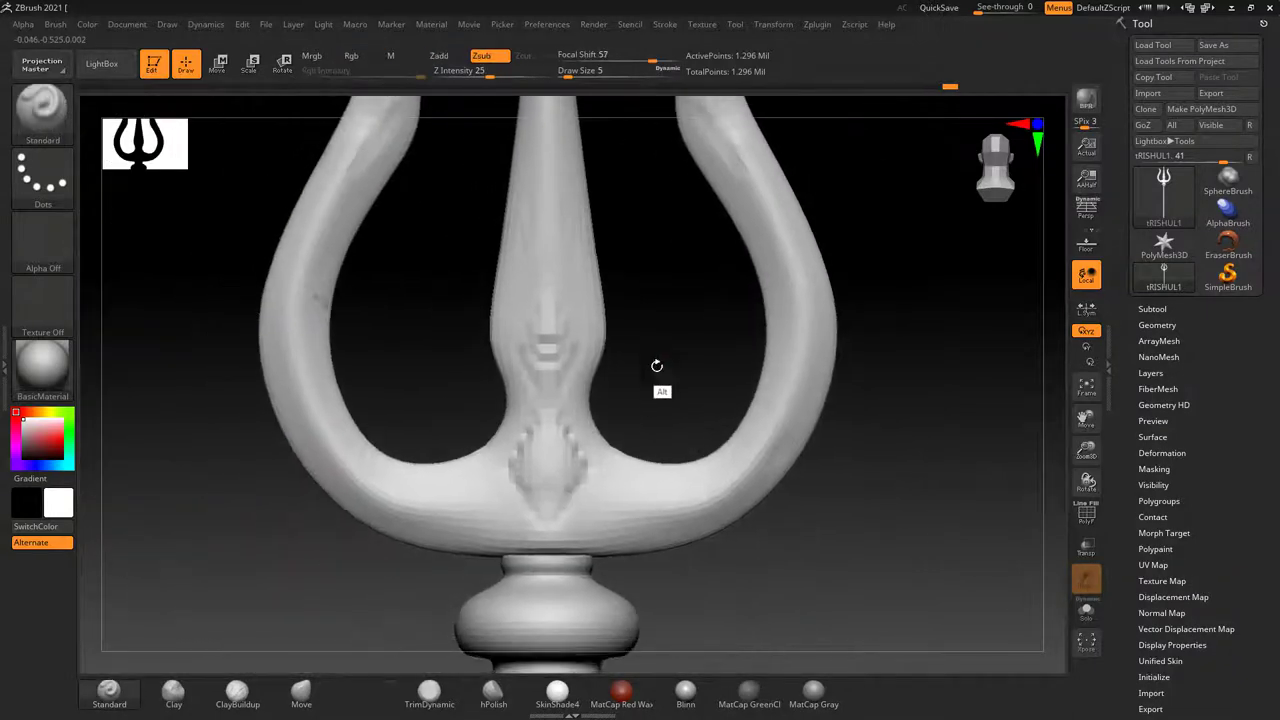
# Press small round dents into the side prongs.
pyautogui.click(366, 484)
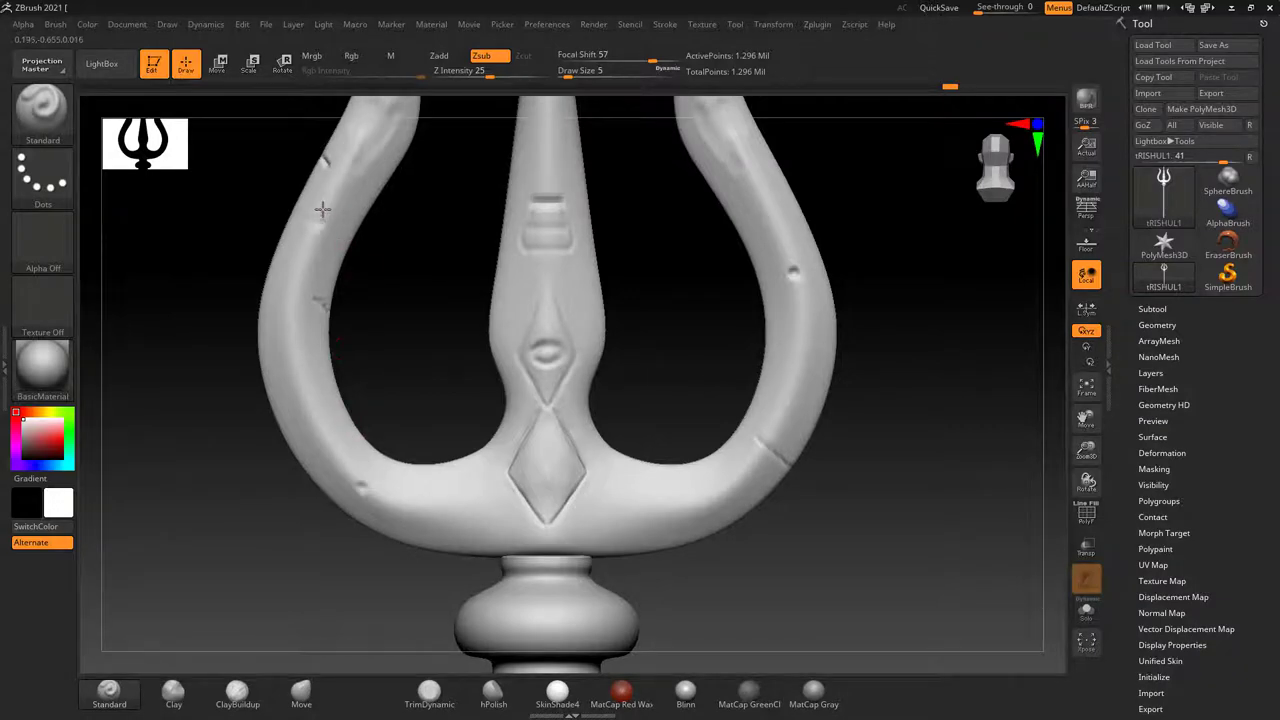
pyautogui.click(318, 218)
pyautogui.hotkey('alt', 'Tab')
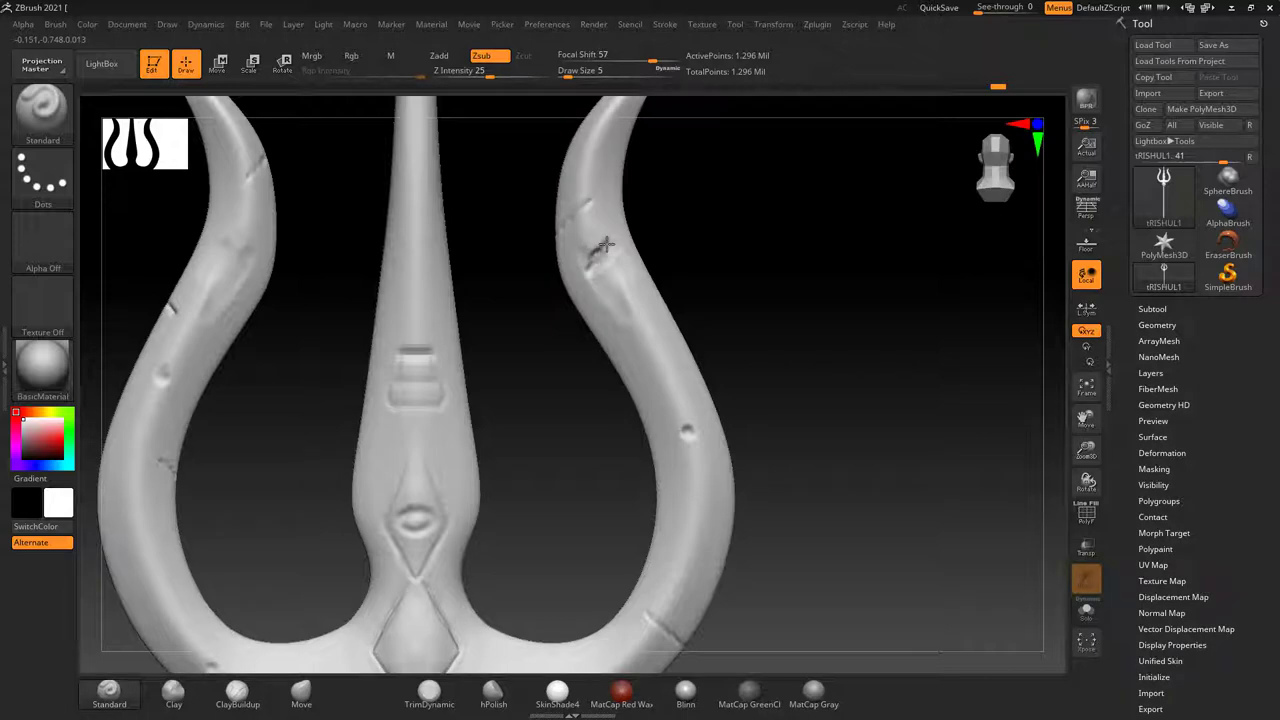
# Lengthen and deepen the diagonal gash on the right prong.
pyautogui.moveTo(734, 215); pyautogui.dragTo(626, 233, button='right')
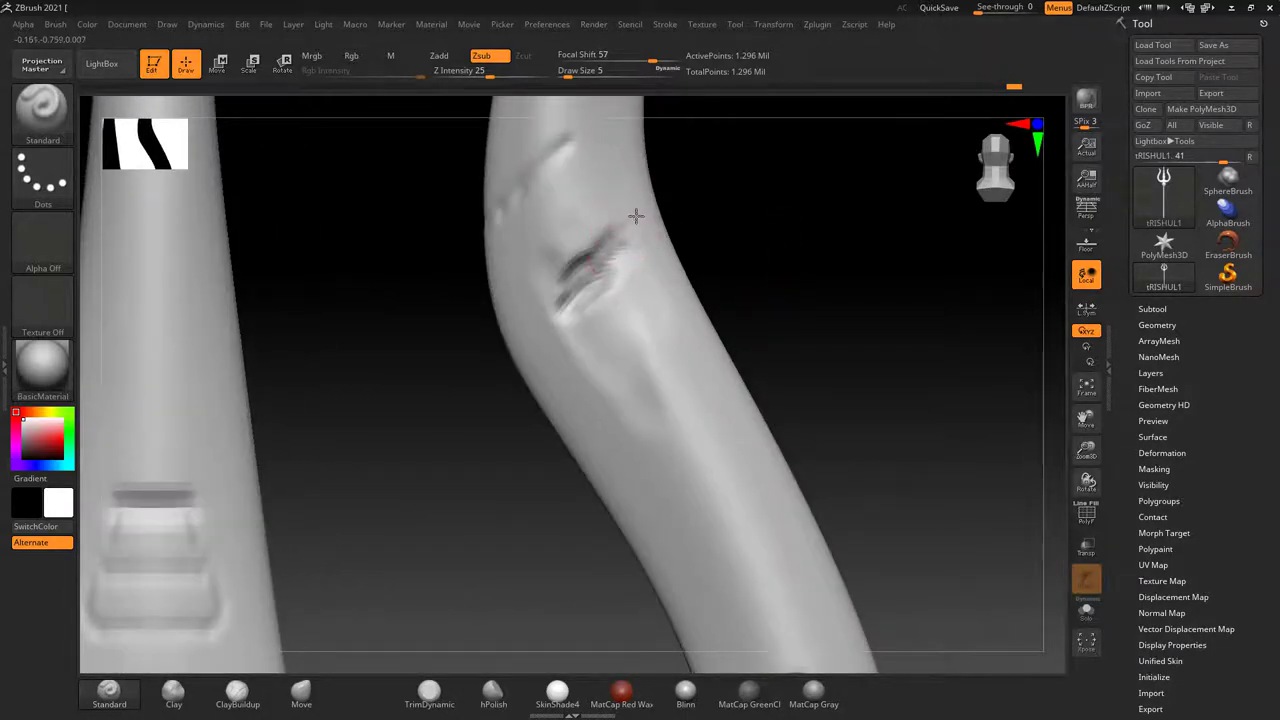
pyautogui.moveTo(551, 316); pyautogui.dragTo(609, 242)
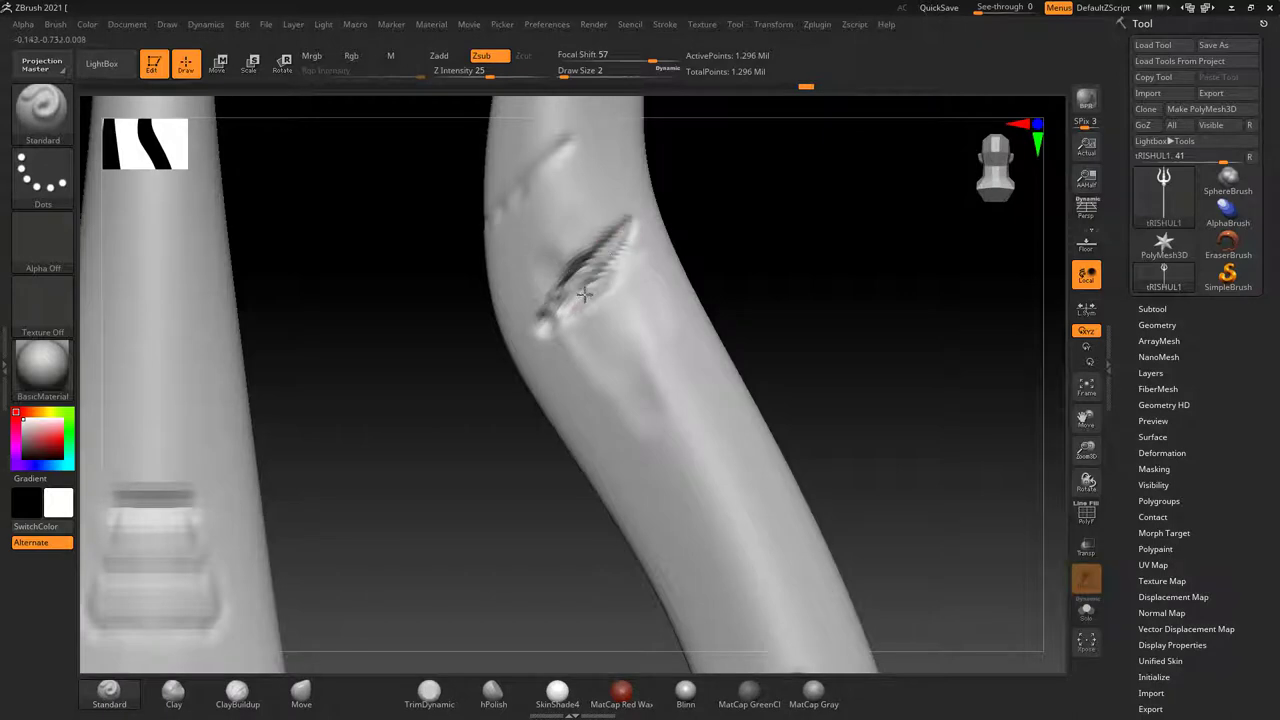
pyautogui.moveTo(584, 293); pyautogui.dragTo(620, 244)
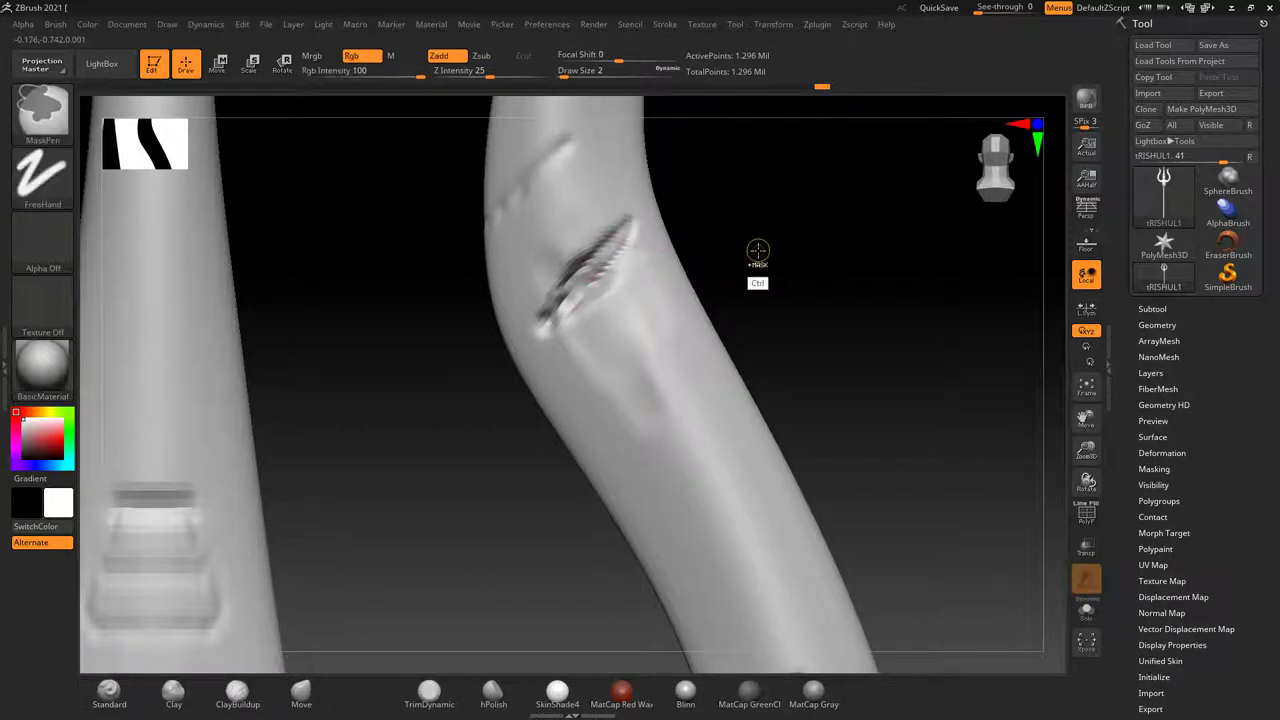
# Subdivide the mesh to 5.185 million points and smooth the cut's edges.
pyautogui.hotkey('ctrl', 'd')
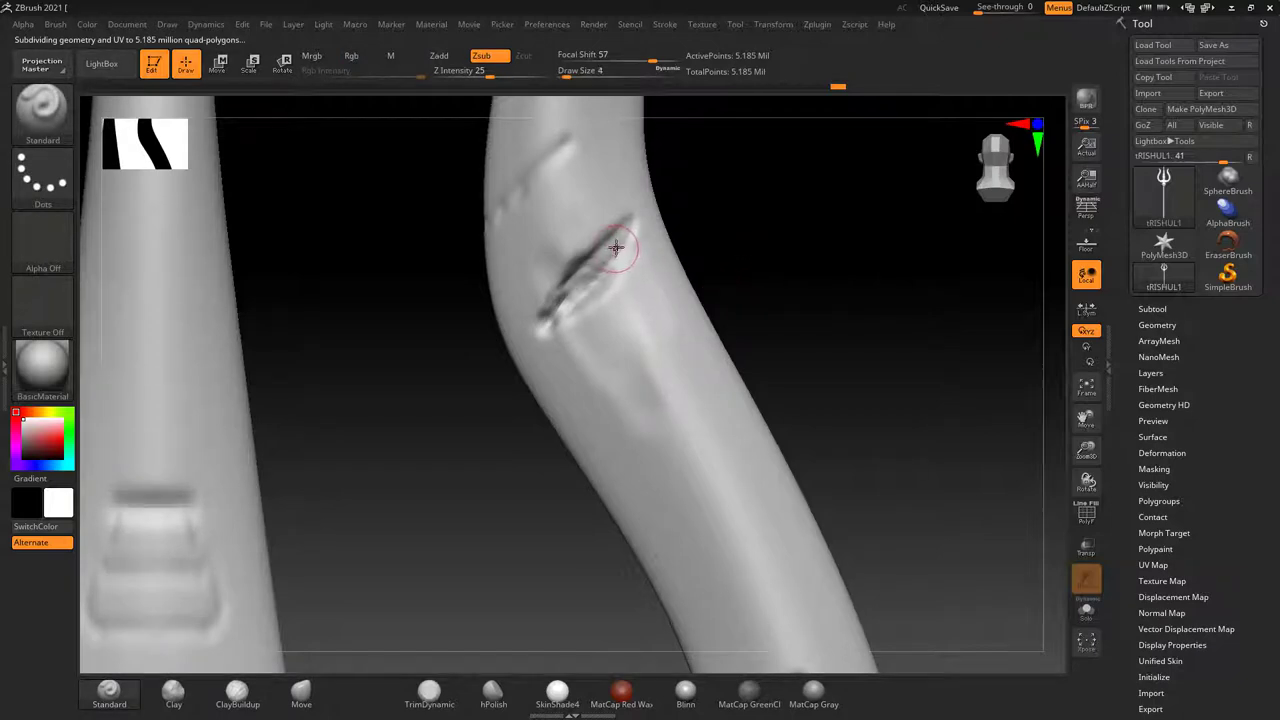
pyautogui.moveTo(615, 248)
pyautogui.keyDown('shift'); pyautogui.mouseDown()
pyautogui.moveTo(586, 300)
pyautogui.moveTo(543, 334)
pyautogui.moveTo(611, 260)
pyautogui.moveTo(545, 322)
pyautogui.moveTo(645, 262)
pyautogui.mouseUp(); pyautogui.keyUp('shift')
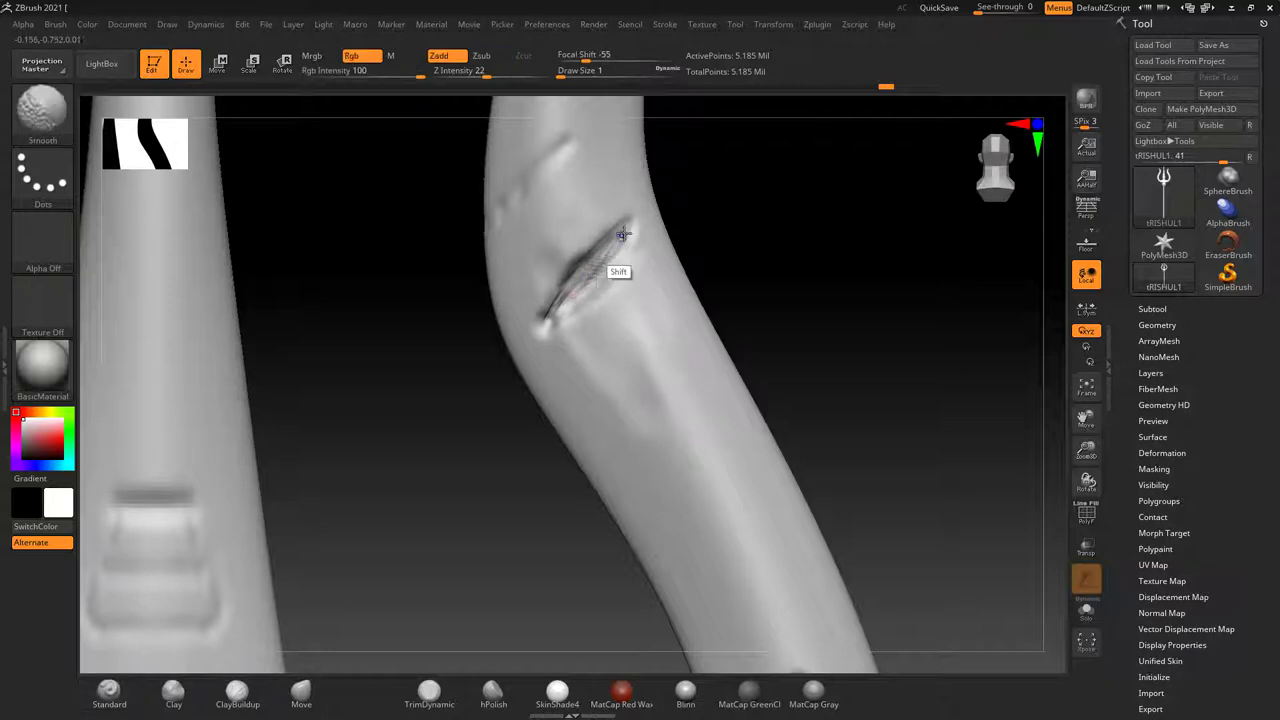
pyautogui.keyDown('shift'); pyautogui.moveTo(607, 257); pyautogui.dragTo(623, 233); pyautogui.keyUp('shift')
# Switch to the TrimDynamic brush and bring the three prong tips into close view.
pyautogui.click(430, 695)
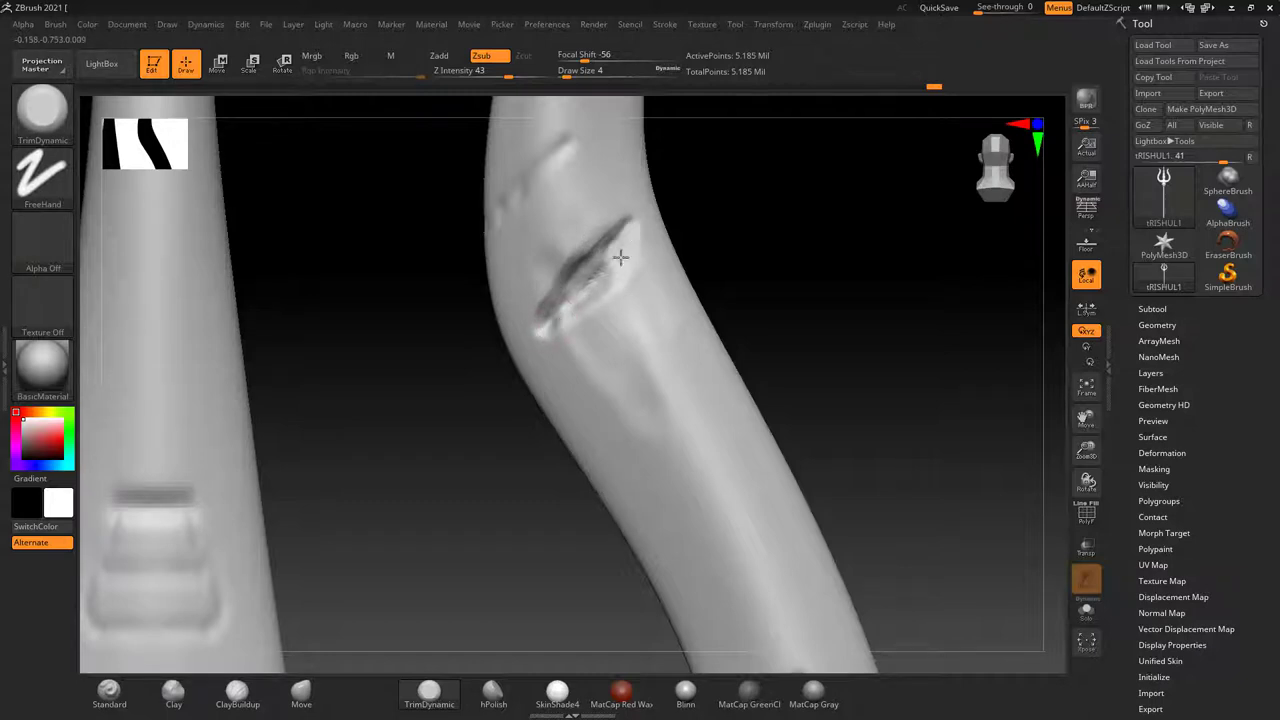
pyautogui.press('f')
pyautogui.moveTo(783, 309)
pyautogui.keyDown('alt'); pyautogui.mouseDown()
pyautogui.moveTo(846, 386)
pyautogui.moveTo(884, 358)
pyautogui.moveTo(900, 403)
pyautogui.mouseUp(); pyautogui.keyUp('alt')
pyautogui.moveTo(354, 316)
pyautogui.keyDown('alt'); pyautogui.mouseDown()
pyautogui.moveTo(343, 286)
pyautogui.moveTo(460, 380)
pyautogui.moveTo(446, 303)
pyautogui.moveTo(369, 285)
pyautogui.moveTo(320, 313)
pyautogui.mouseUp(); pyautogui.keyUp('alt')
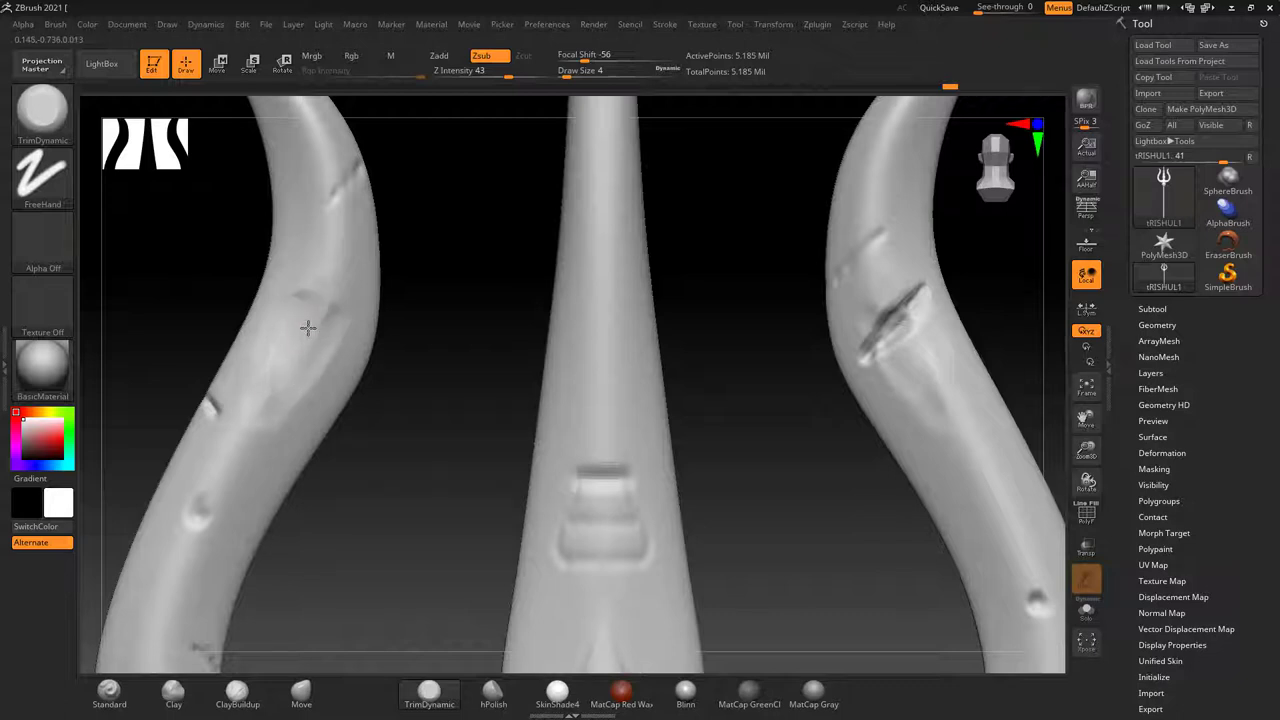
pyautogui.moveTo(286, 363)
pyautogui.mouseDown(button='right')
pyautogui.moveTo(782, 421)
pyautogui.moveTo(786, 406)
pyautogui.moveTo(771, 454)
pyautogui.moveTo(729, 386)
pyautogui.mouseUp(button='right')
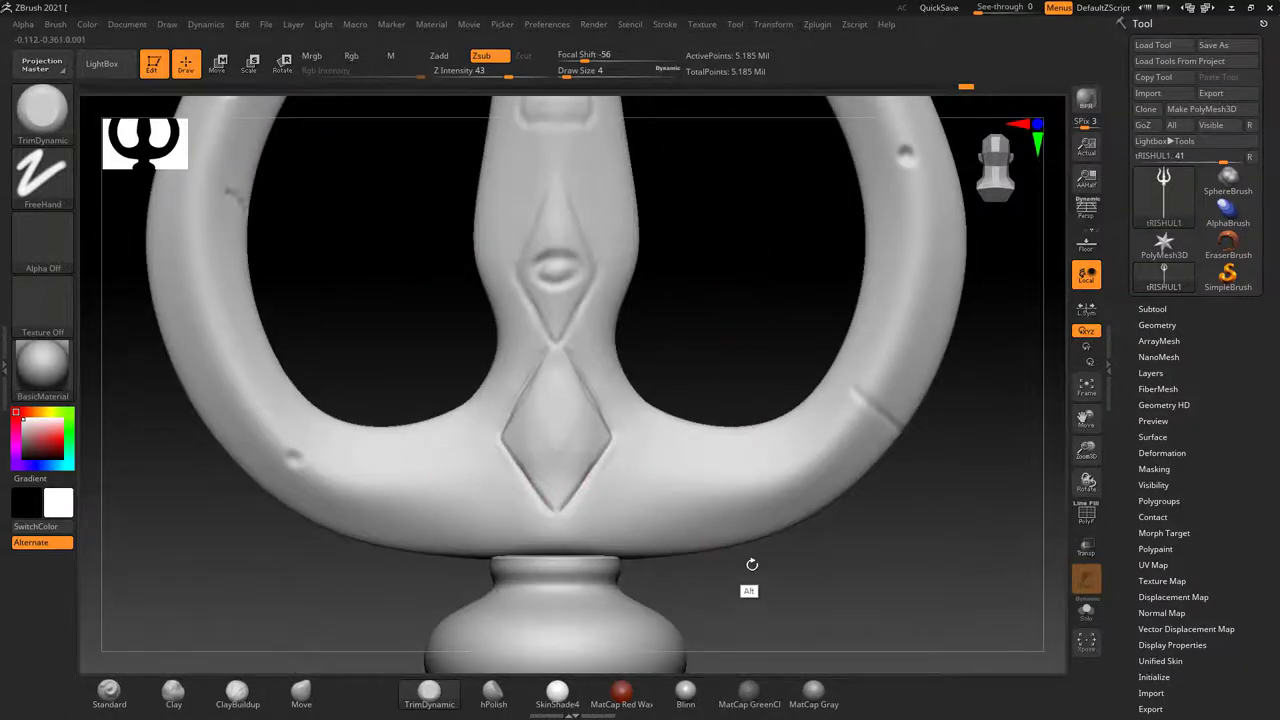
pyautogui.moveTo(751, 566)
pyautogui.keyDown('alt'); pyautogui.mouseDown(button='right')
pyautogui.moveTo(835, 554)
pyautogui.moveTo(866, 506)
pyautogui.moveTo(806, 409)
pyautogui.moveTo(797, 514)
pyautogui.moveTo(848, 501)
pyautogui.moveTo(834, 583)
pyautogui.moveTo(711, 357)
pyautogui.moveTo(789, 251)
pyautogui.moveTo(860, 233)
pyautogui.moveTo(837, 323)
pyautogui.moveTo(740, 220)
pyautogui.moveTo(607, 278)
pyautogui.moveTo(666, 234)
pyautogui.moveTo(711, 249)
pyautogui.moveTo(666, 231)
pyautogui.moveTo(660, 197)
pyautogui.moveTo(626, 357)
pyautogui.moveTo(571, 263)
pyautogui.mouseUp(button='right'); pyautogui.keyUp('alt')
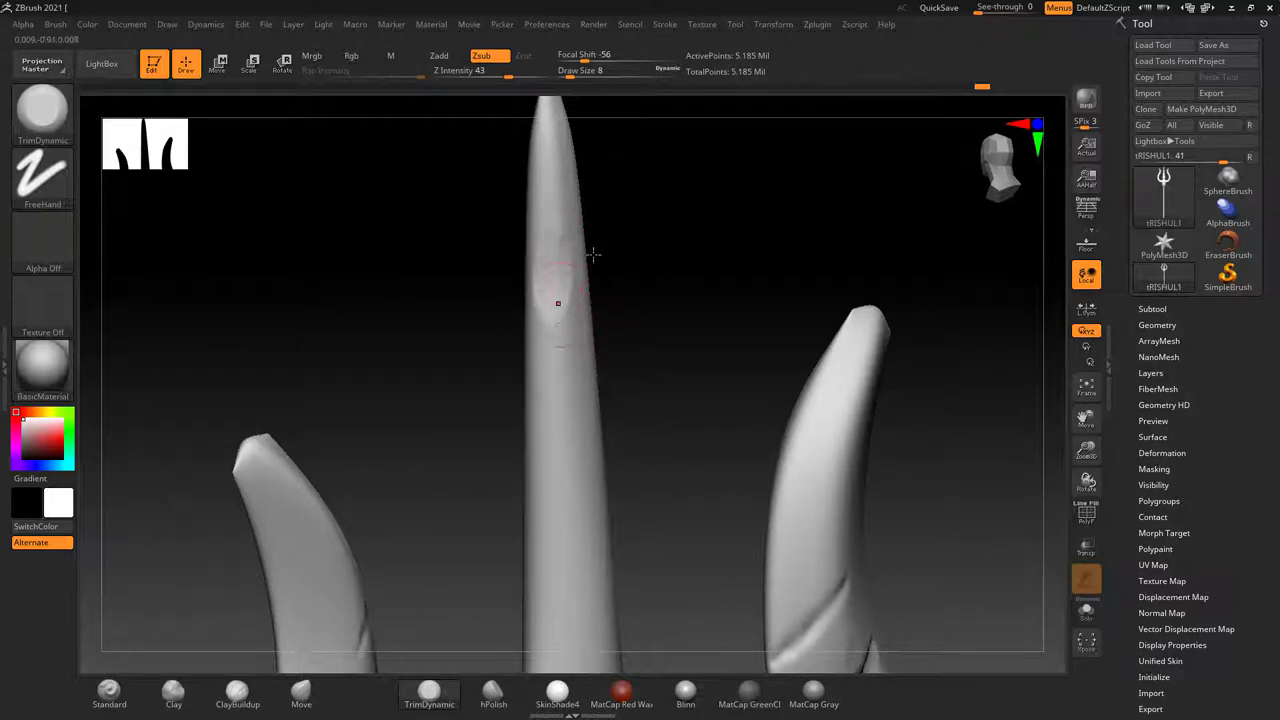
# Rotate the view until the centre prong stands upright for inspection.
pyautogui.moveTo(594, 255); pyautogui.dragTo(572, 223, button='right')
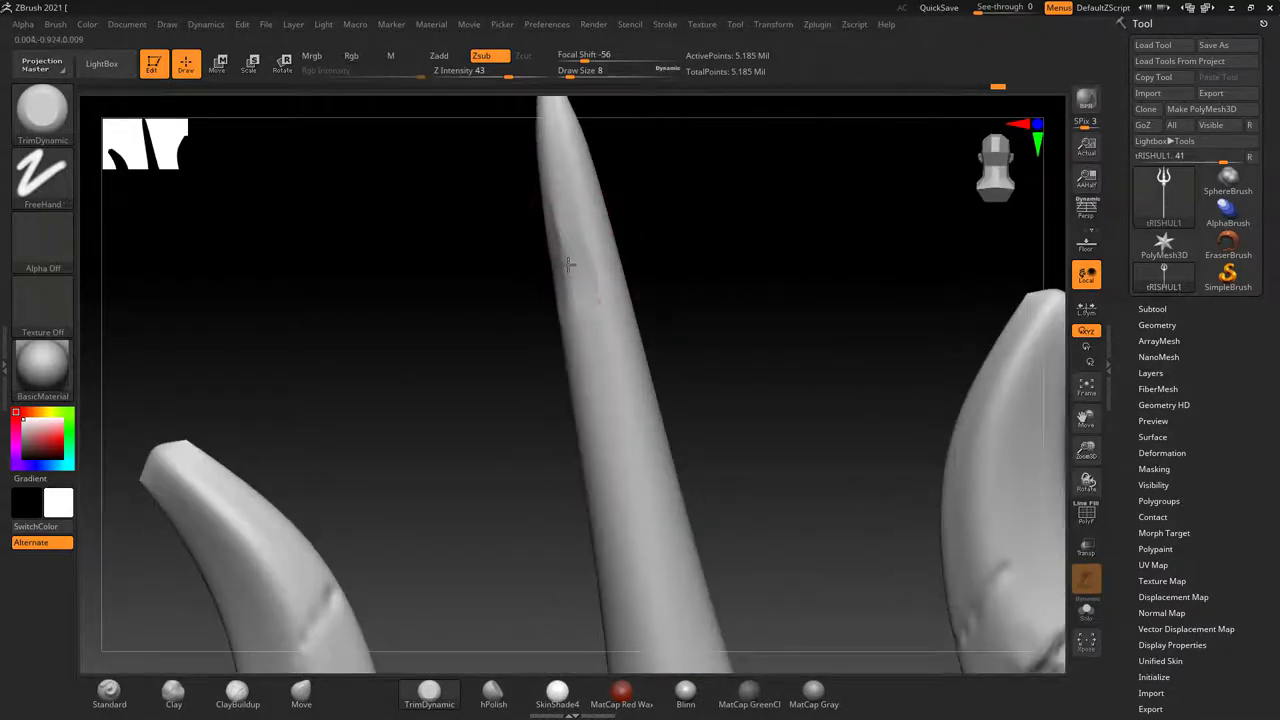
pyautogui.moveTo(568, 352)
pyautogui.mouseDown(button='right')
pyautogui.moveTo(717, 226)
pyautogui.moveTo(565, 210)
pyautogui.mouseUp(button='right')
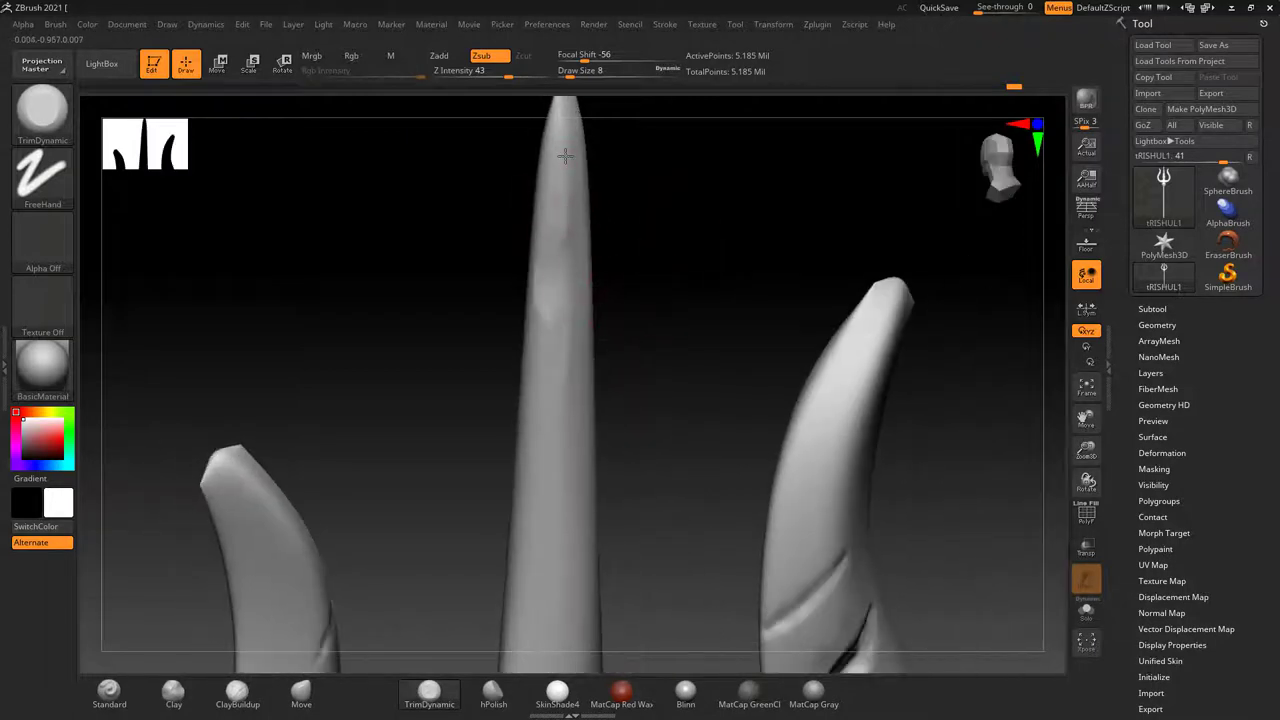
pyautogui.moveTo(659, 244); pyautogui.dragTo(580, 177, button='right')
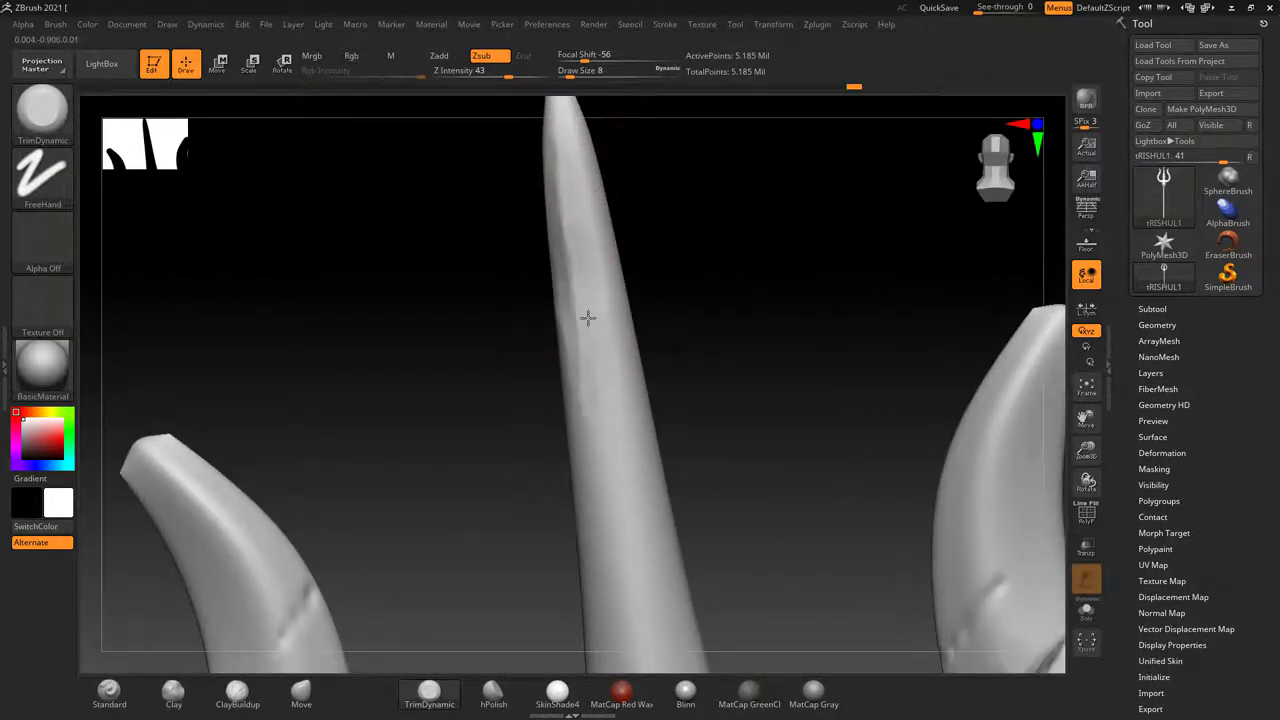
pyautogui.moveTo(589, 317); pyautogui.dragTo(694, 334, button='right')
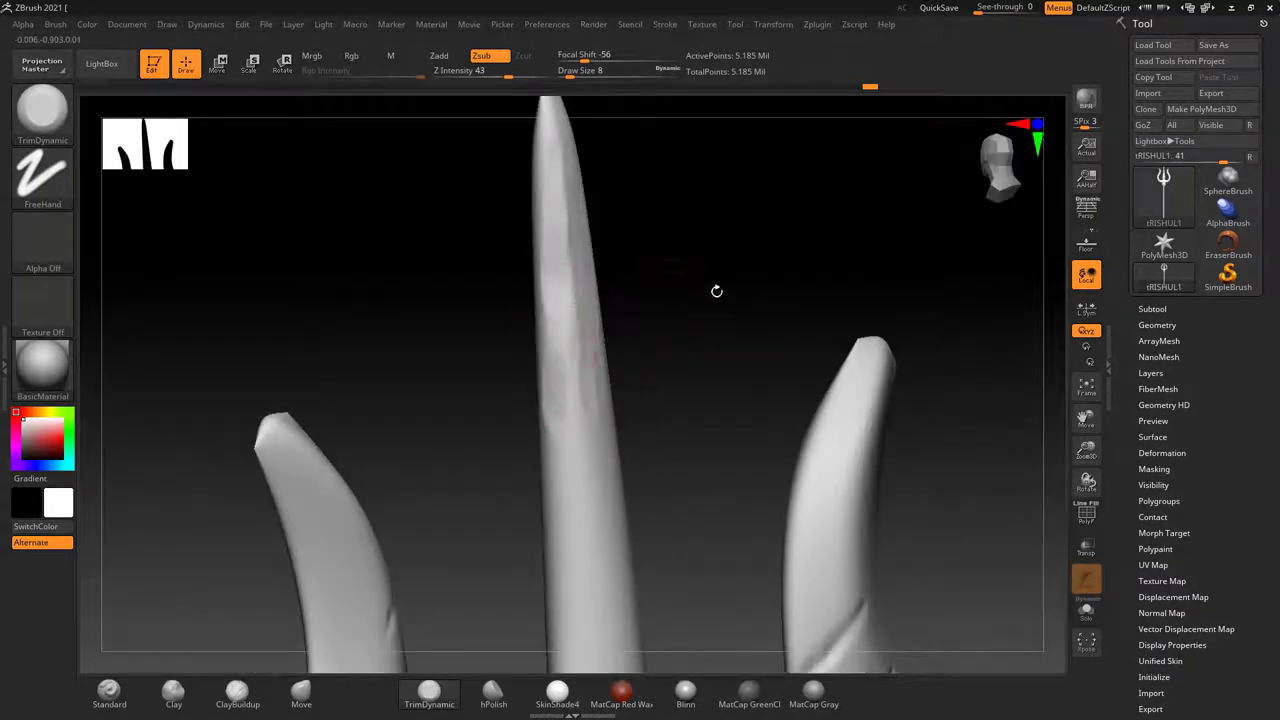
pyautogui.moveTo(717, 289)
pyautogui.mouseDown(button='right')
pyautogui.moveTo(749, 274)
pyautogui.moveTo(732, 305)
pyautogui.moveTo(870, 328)
pyautogui.moveTo(828, 294)
pyautogui.mouseUp(button='right')
# Clear the stray mask from the centre prong and show the Transform symmetry settings.
pyautogui.press('ctrl')
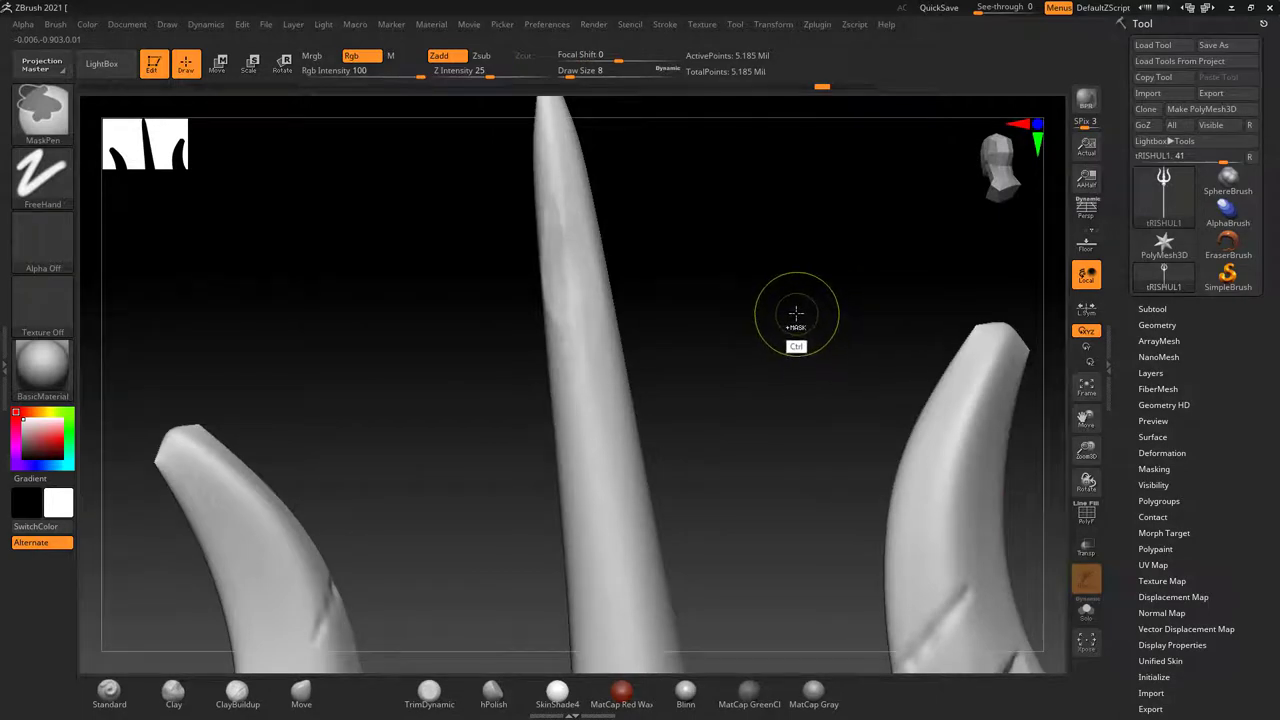
pyautogui.keyDown('ctrl'); pyautogui.moveTo(796, 314); pyautogui.dragTo(796, 316); pyautogui.keyUp('ctrl')
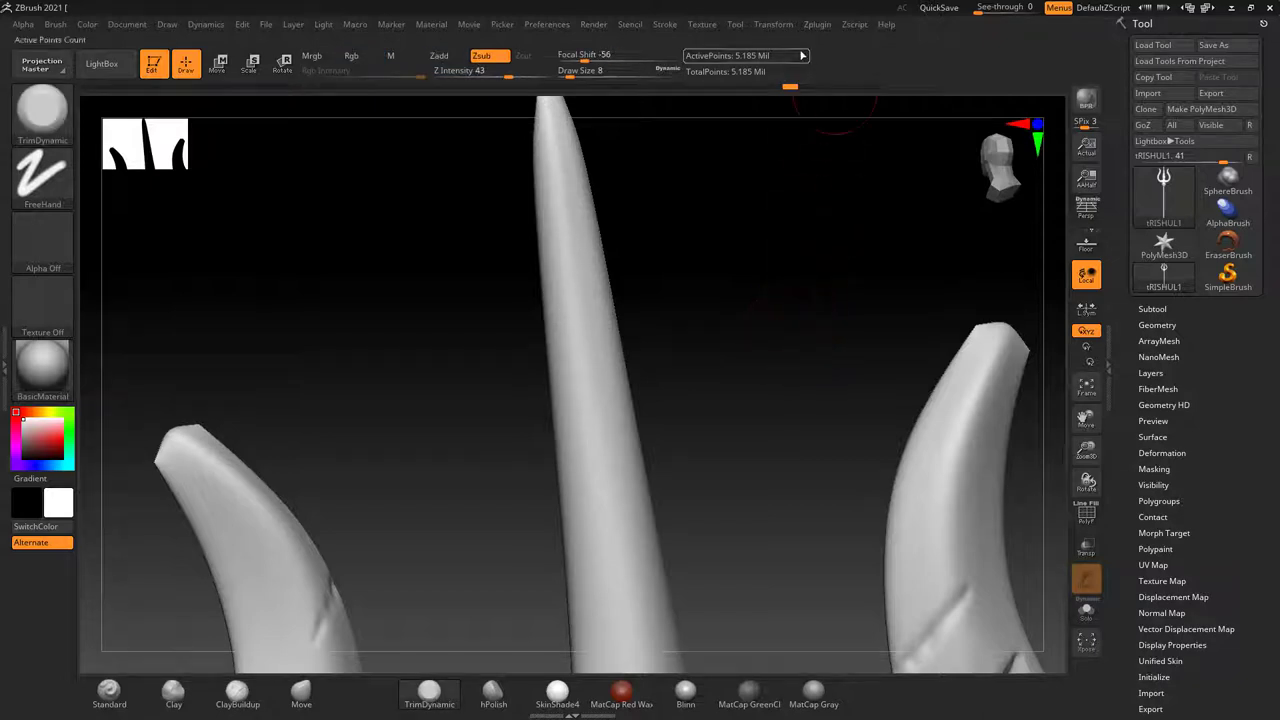
pyautogui.click(773, 25)
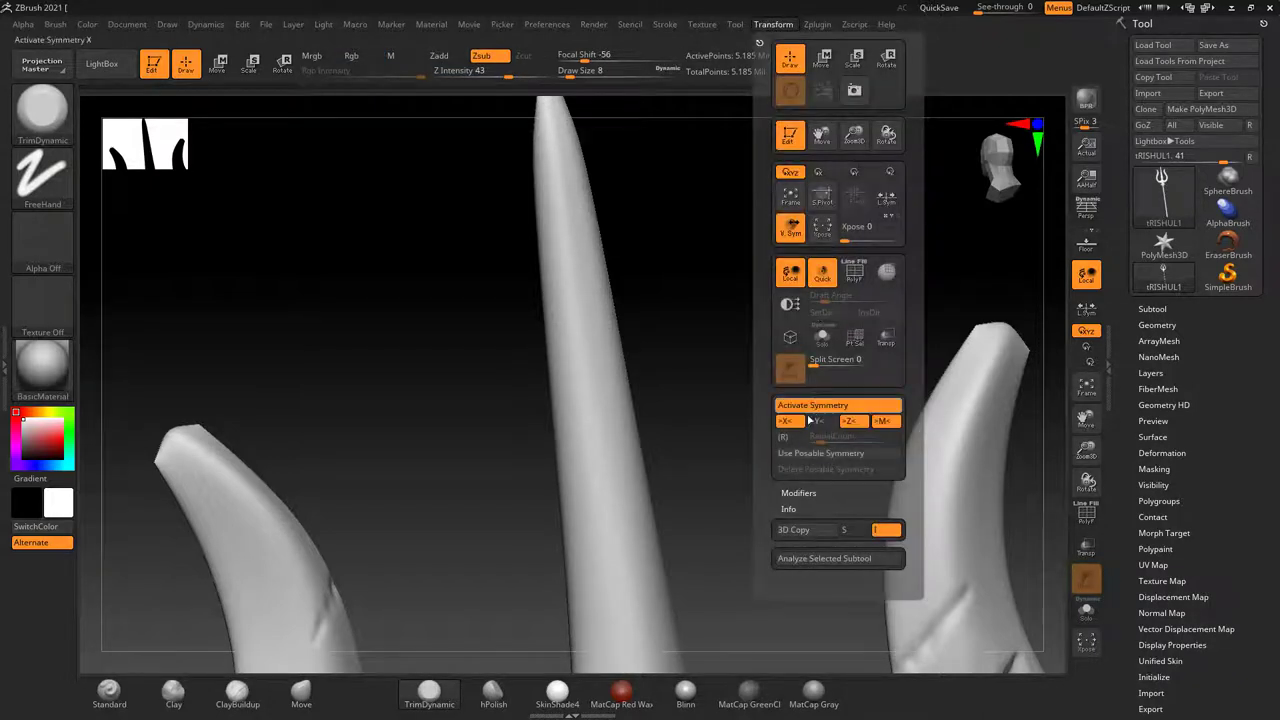
# Orient and zoom the view onto the centre prong from the front view.
pyautogui.keyDown('shift'); pyautogui.moveTo(673, 231); pyautogui.dragTo(671, 251); pyautogui.keyUp('shift')
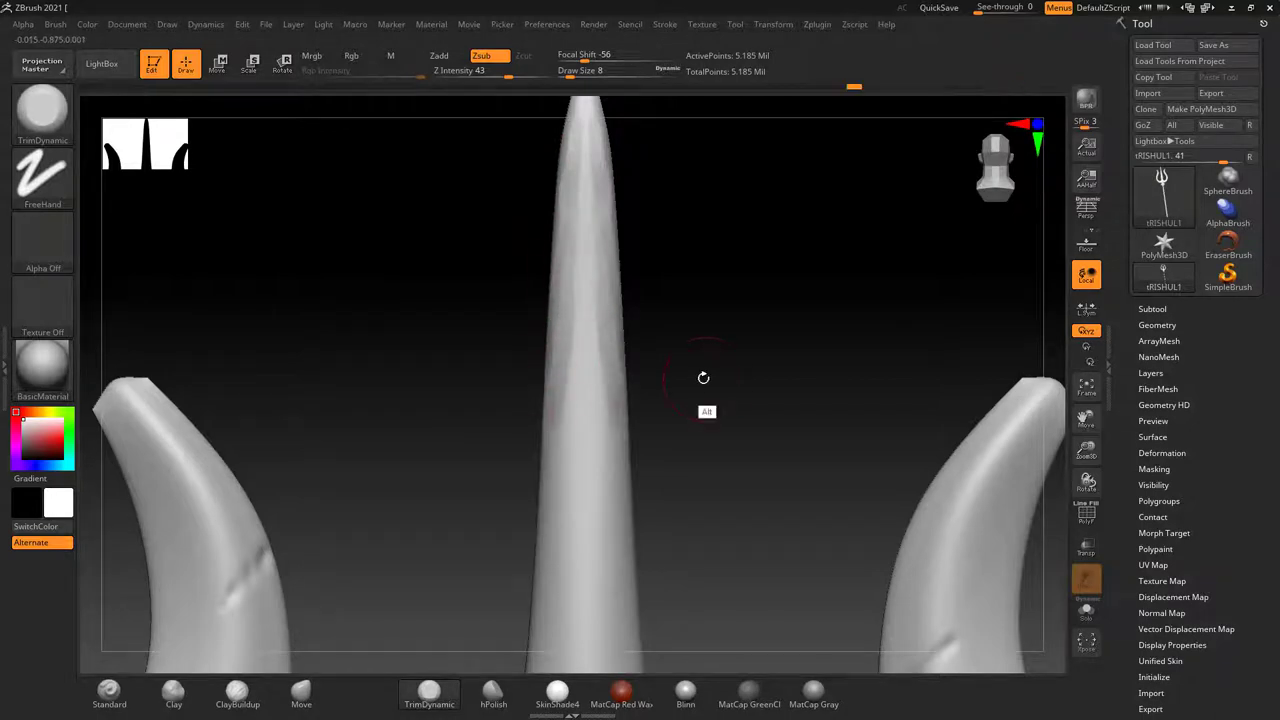
pyautogui.moveTo(703, 377)
pyautogui.mouseDown()
pyautogui.moveTo(760, 317)
pyautogui.moveTo(694, 306)
pyautogui.moveTo(740, 260)
pyautogui.moveTo(641, 327)
pyautogui.mouseUp()
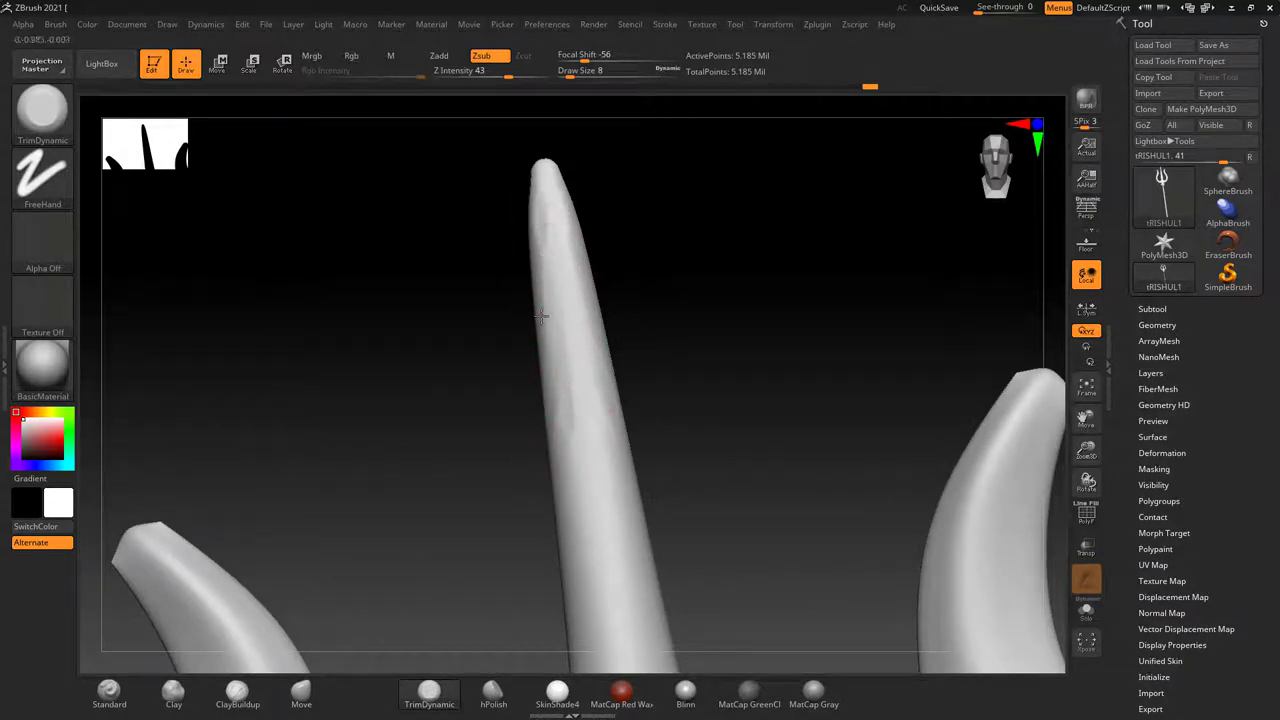
pyautogui.press('shift')
pyautogui.moveTo(549, 200)
pyautogui.mouseDown(button='right')
pyautogui.moveTo(672, 277)
pyautogui.moveTo(806, 323)
pyautogui.mouseUp(button='right')
pyautogui.keyDown('alt'); pyautogui.moveTo(603, 437); pyautogui.dragTo(800, 282, button='right'); pyautogui.keyUp('alt')
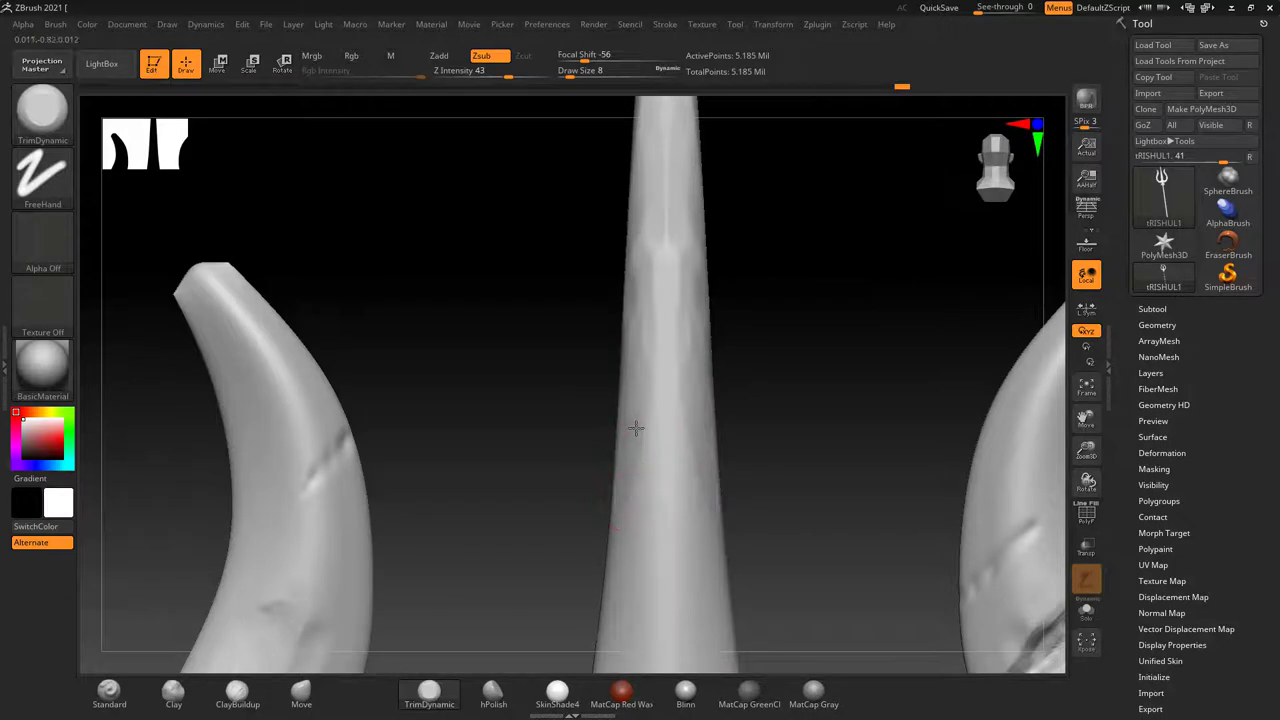
pyautogui.moveTo(660, 300); pyautogui.dragTo(694, 363, button='right')
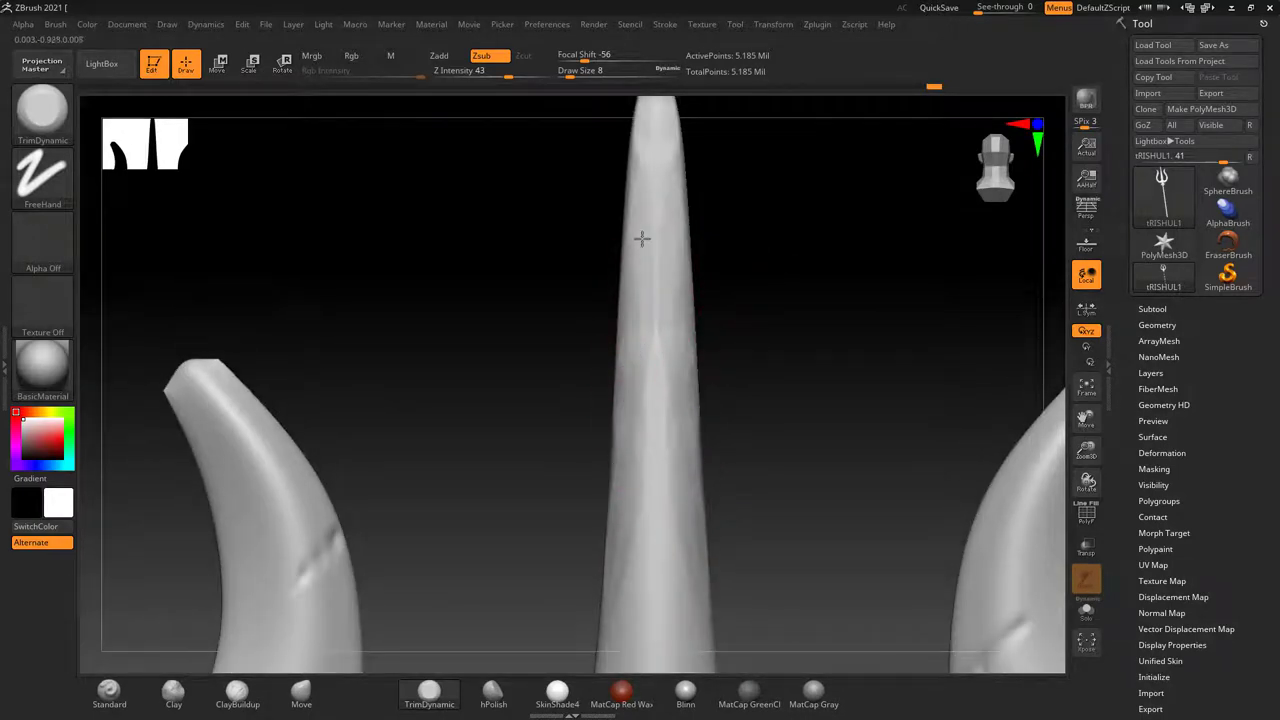
pyautogui.press('shift')
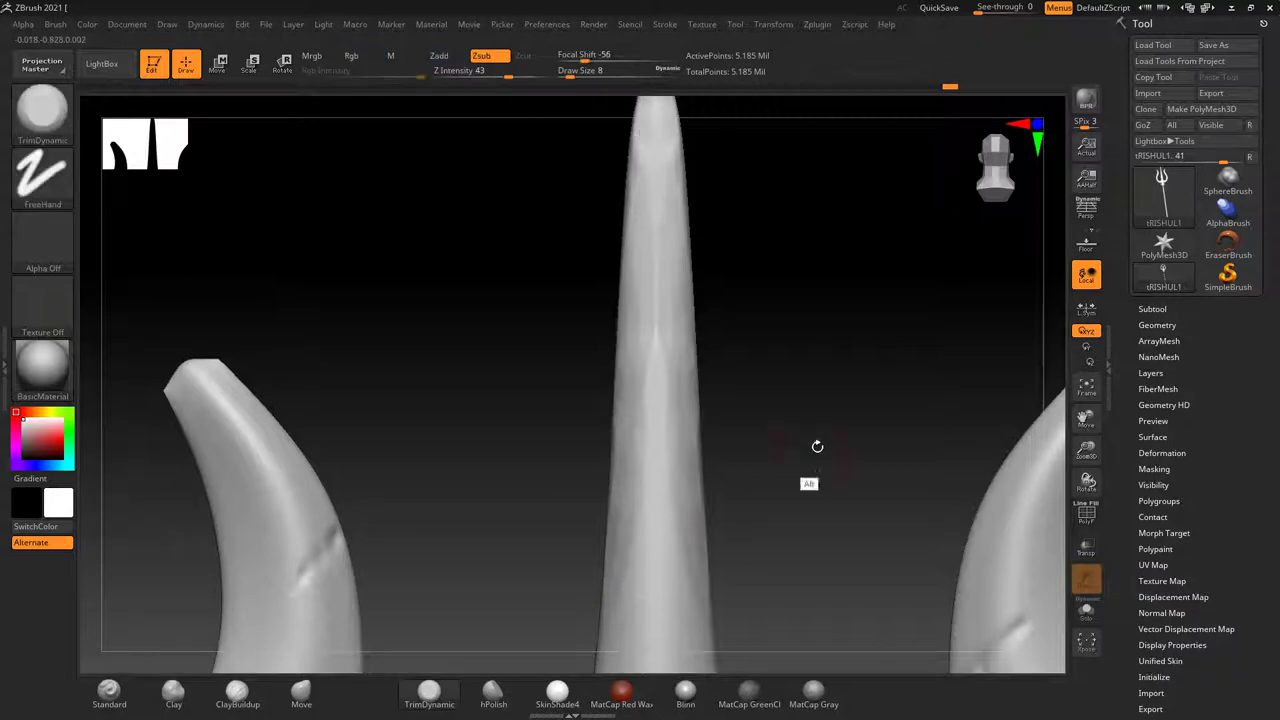
pyautogui.moveTo(814, 446)
pyautogui.mouseDown(button='right')
pyautogui.moveTo(771, 357)
pyautogui.moveTo(683, 394)
pyautogui.mouseUp(button='right')
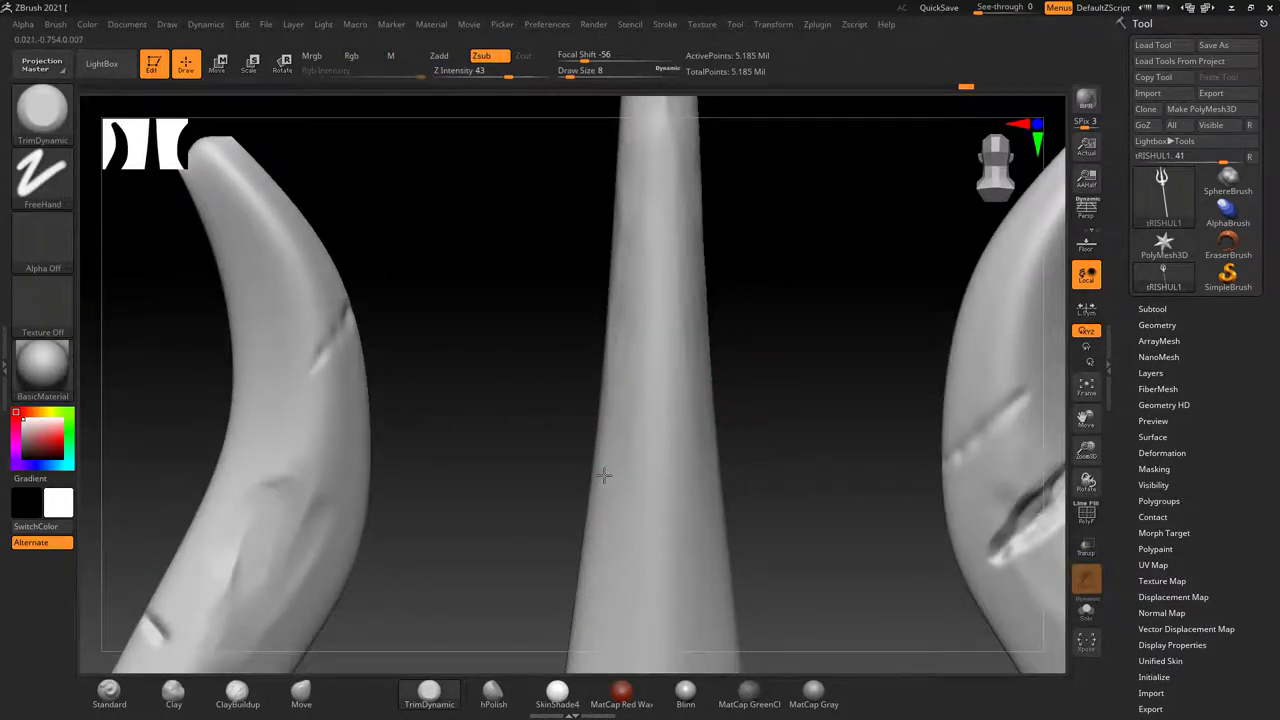
pyautogui.moveTo(600, 471)
pyautogui.mouseDown(button='right')
pyautogui.moveTo(809, 323)
pyautogui.moveTo(721, 258)
pyautogui.moveTo(608, 209)
pyautogui.moveTo(769, 337)
pyautogui.mouseUp(button='right')
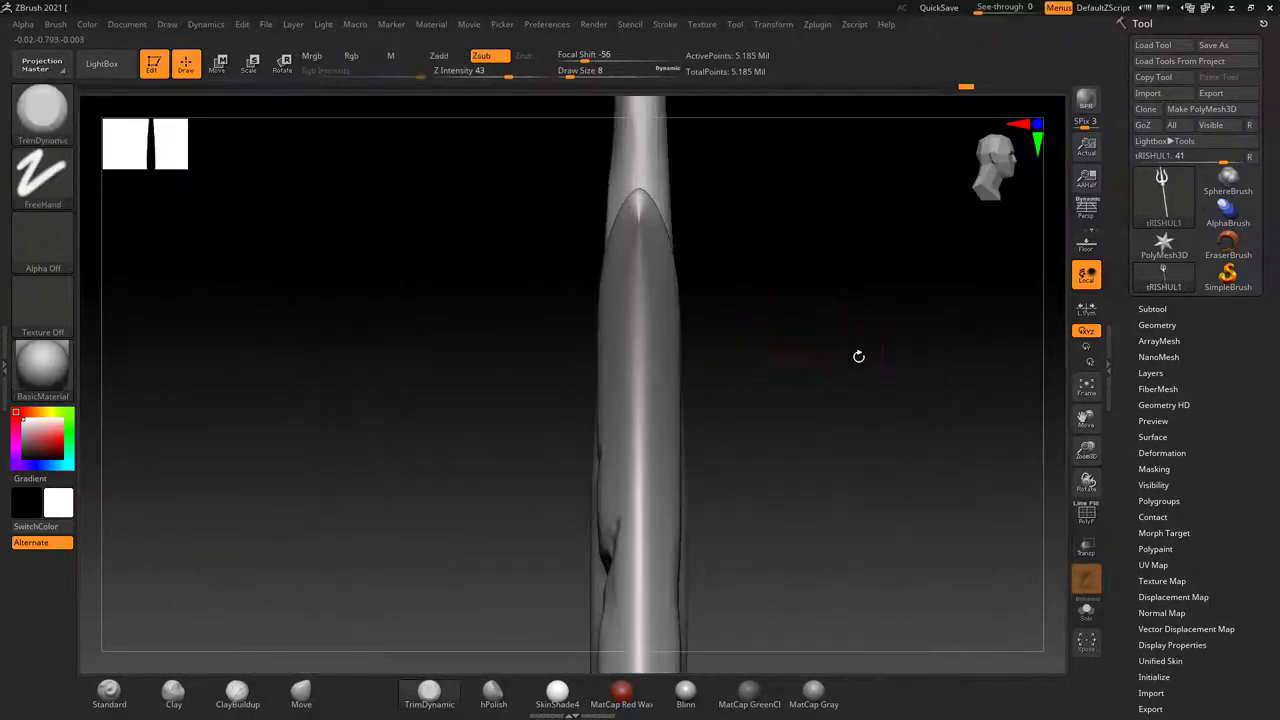
pyautogui.moveTo(857, 357)
pyautogui.mouseDown(button='right')
pyautogui.moveTo(782, 366)
pyautogui.moveTo(737, 340)
pyautogui.moveTo(869, 343)
pyautogui.moveTo(777, 251)
pyautogui.mouseUp(button='right')
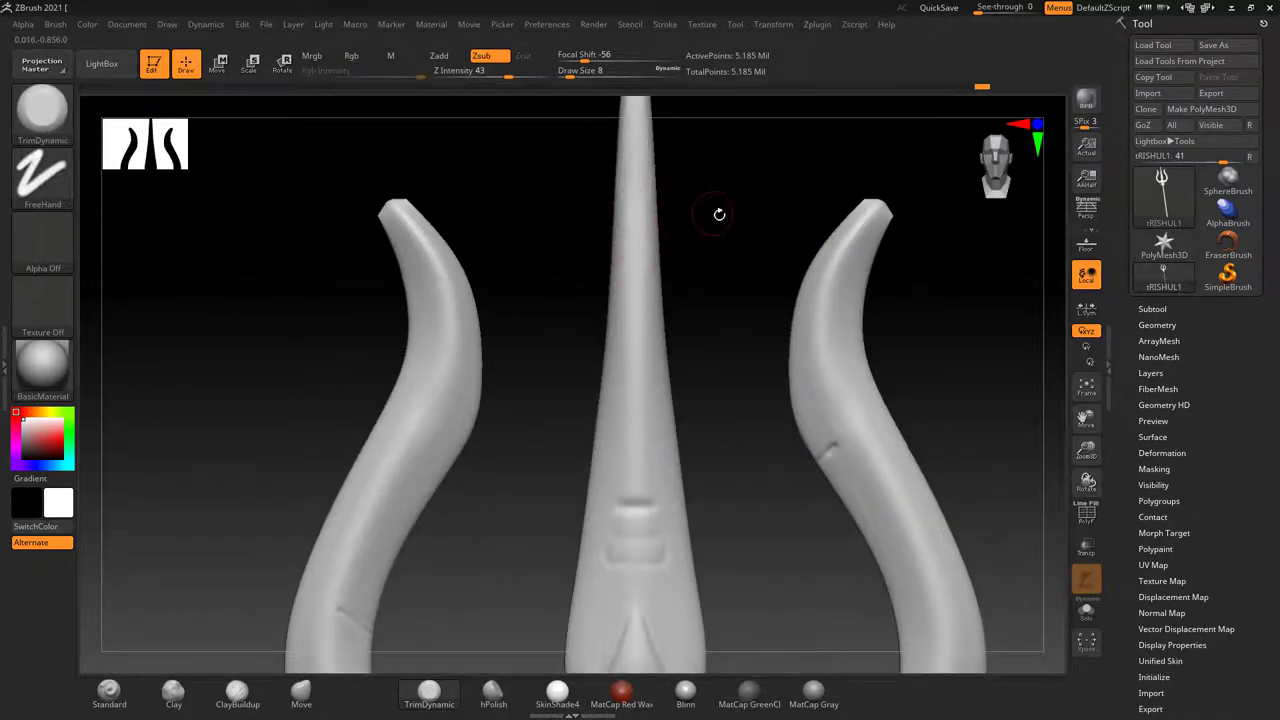
pyautogui.keyDown('ctrl'); pyautogui.moveTo(719, 214); pyautogui.dragTo(731, 286, button='right'); pyautogui.keyUp('ctrl')
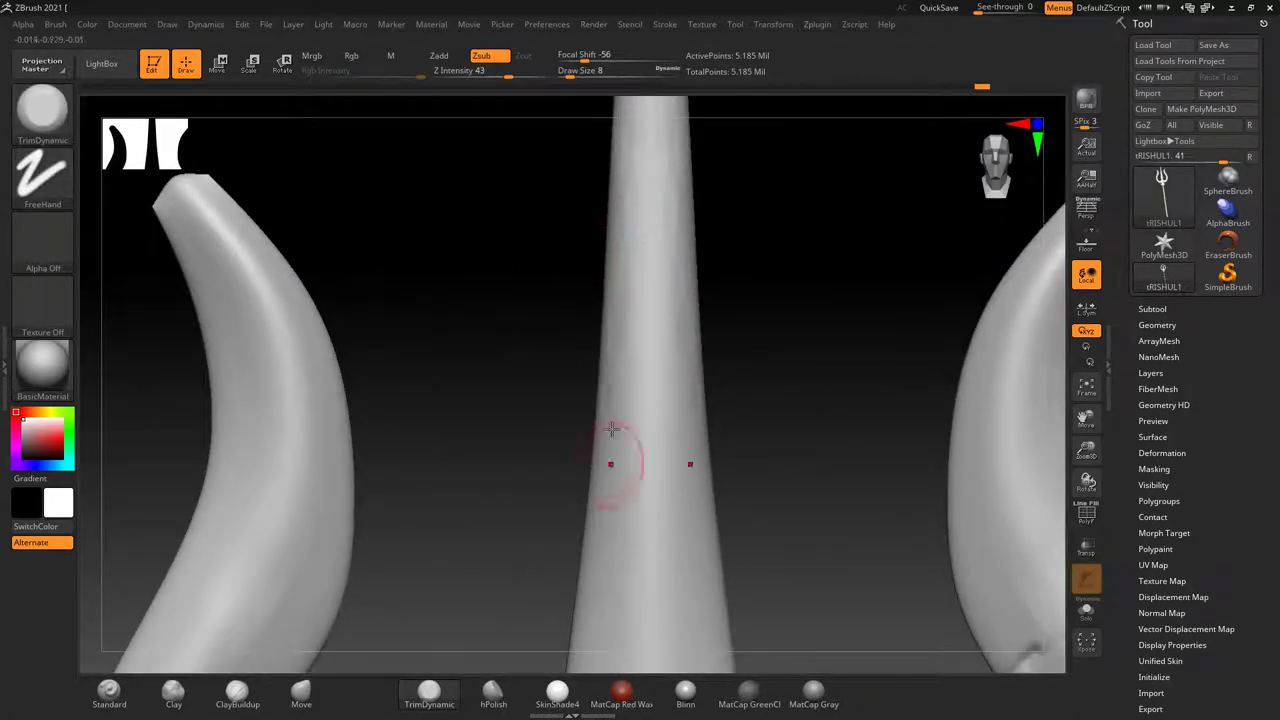
# Carve mirrored trimmed streaks along the lower and upper centre prong with X symmetry.
pyautogui.moveTo(612, 428); pyautogui.dragTo(617, 420)
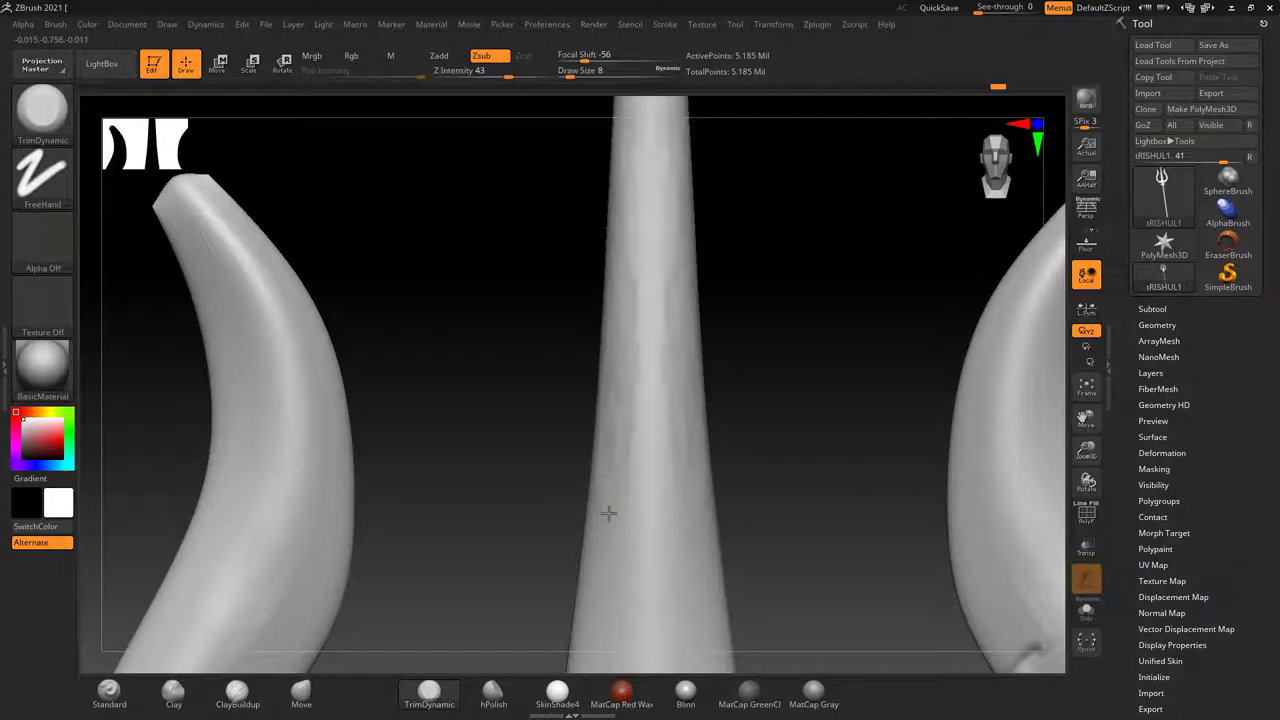
pyautogui.moveTo(614, 302); pyautogui.dragTo(630, 201)
pyautogui.press('shift')
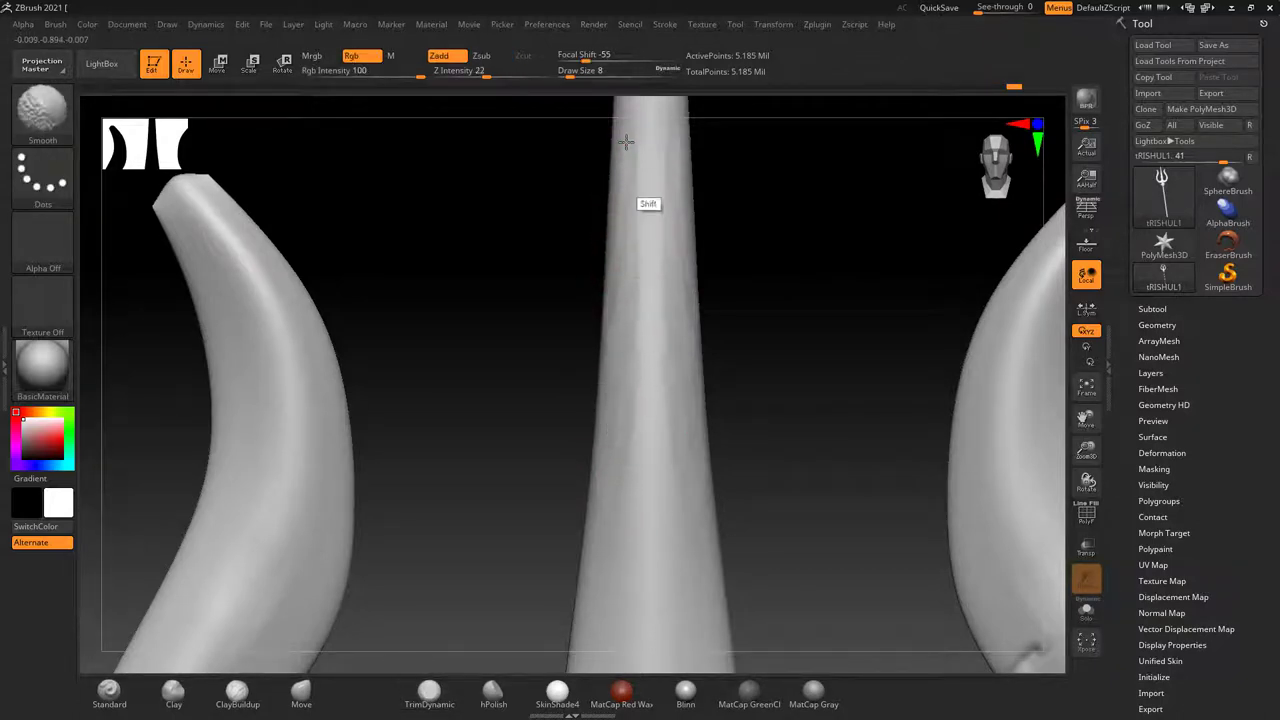
pyautogui.press('f')
pyautogui.moveTo(831, 343)
pyautogui.mouseDown()
pyautogui.moveTo(991, 383)
pyautogui.moveTo(946, 420)
pyautogui.moveTo(846, 437)
pyautogui.moveTo(894, 360)
pyautogui.mouseUp()
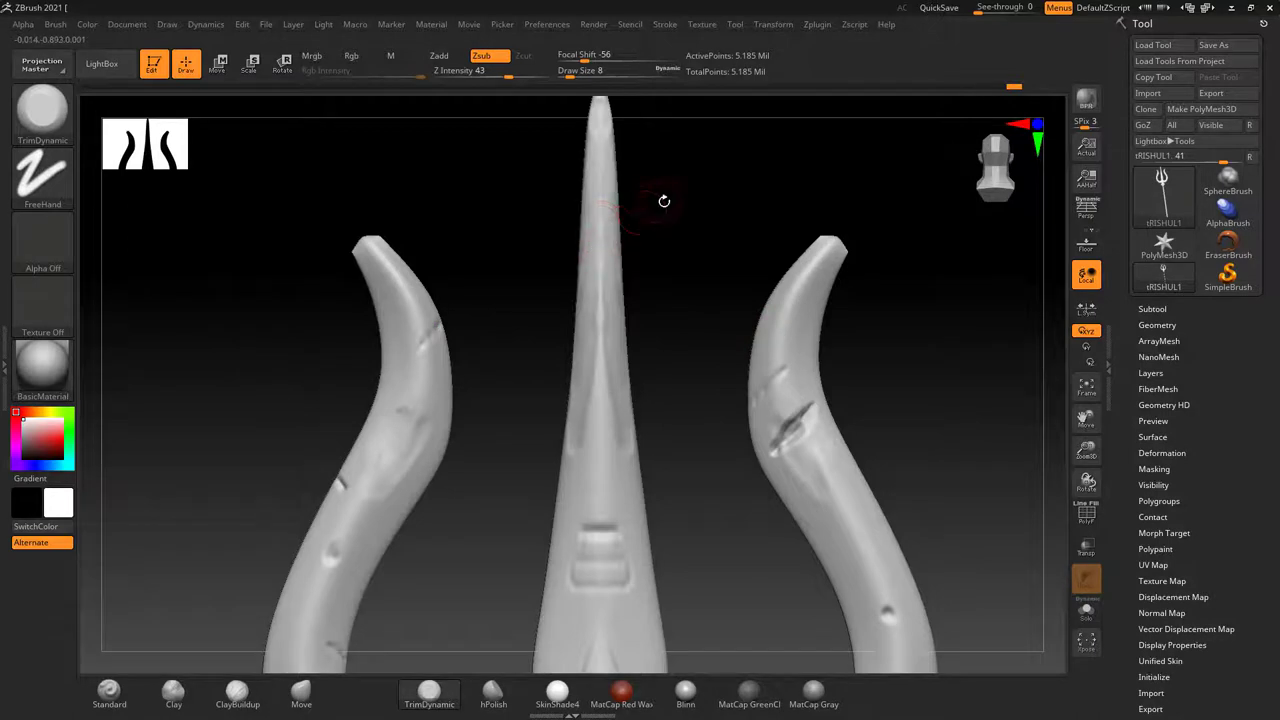
pyautogui.moveTo(663, 200)
pyautogui.mouseDown()
pyautogui.moveTo(694, 177)
pyautogui.moveTo(652, 192)
pyautogui.mouseUp()
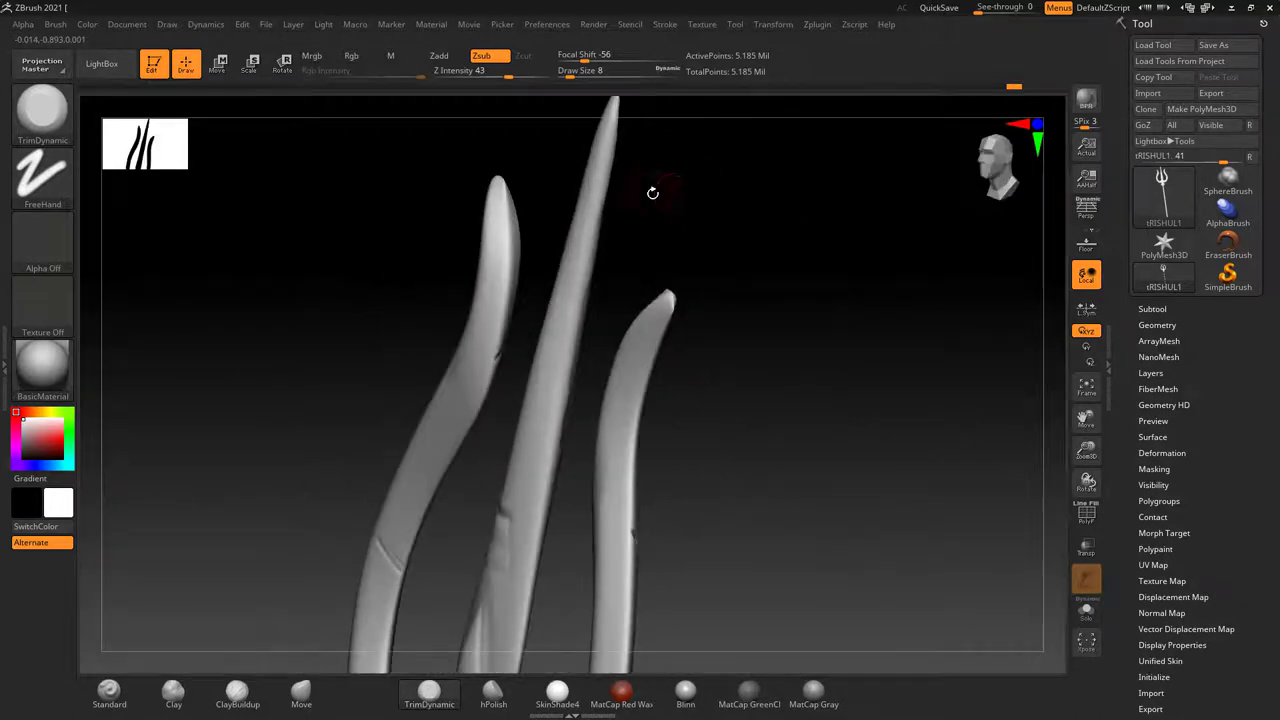
# Return to a straight front view and smooth the streaks, dismissing the Sticky Keys prompt.
pyautogui.click(776, 26)
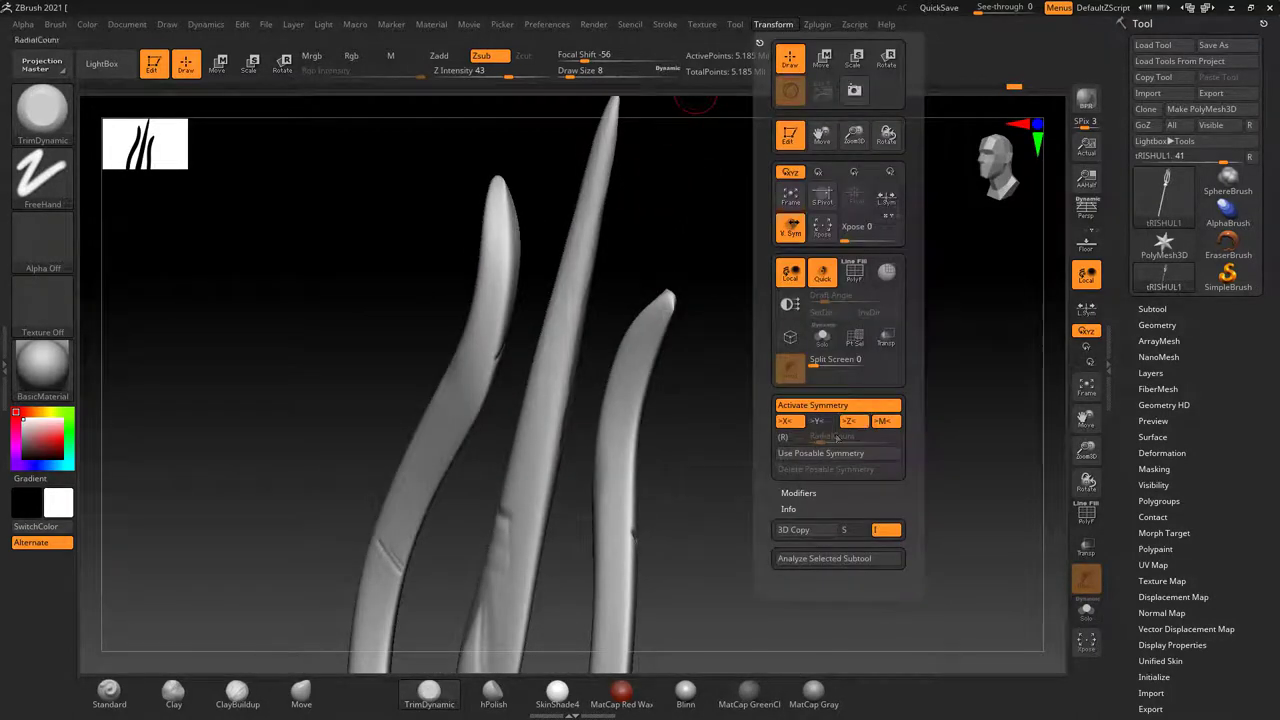
pyautogui.moveTo(571, 228)
pyautogui.mouseDown()
pyautogui.moveTo(700, 206)
pyautogui.moveTo(646, 183)
pyautogui.moveTo(671, 263)
pyautogui.moveTo(766, 206)
pyautogui.mouseUp()
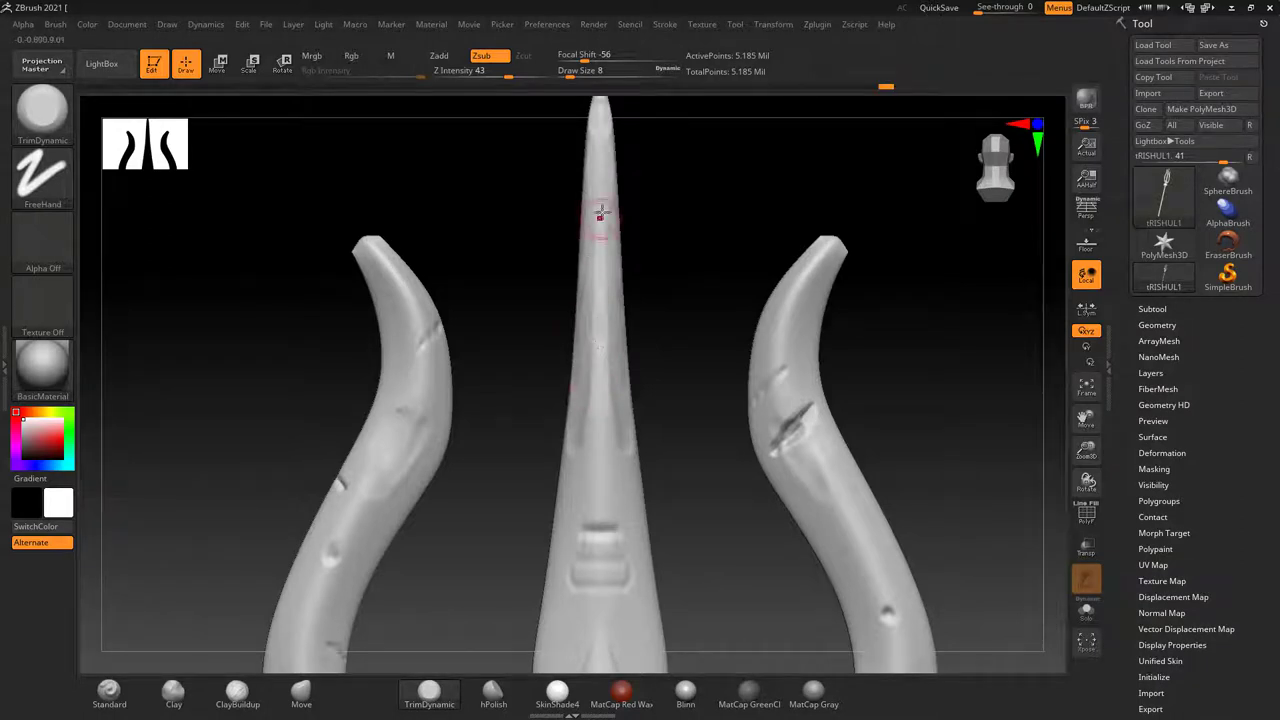
pyautogui.press('shift')
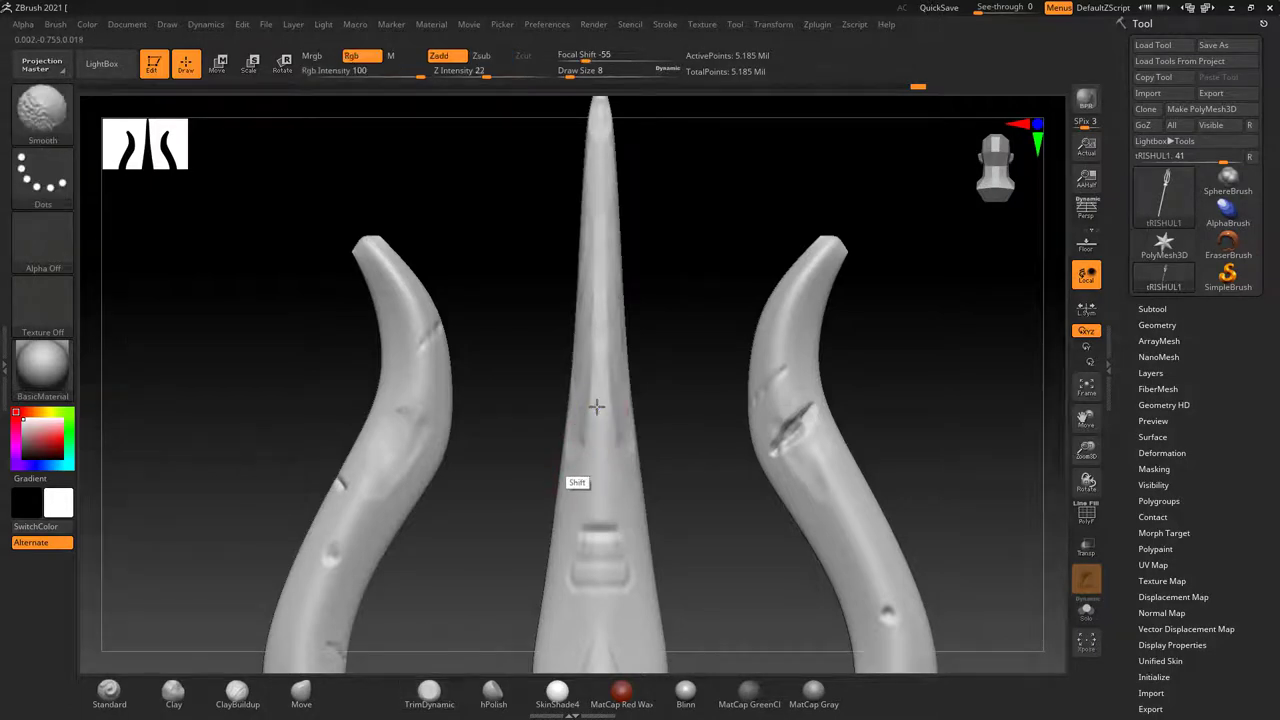
pyautogui.keyDown('shift'); pyautogui.moveTo(700, 366); pyautogui.dragTo(688, 352); pyautogui.keyUp('shift')
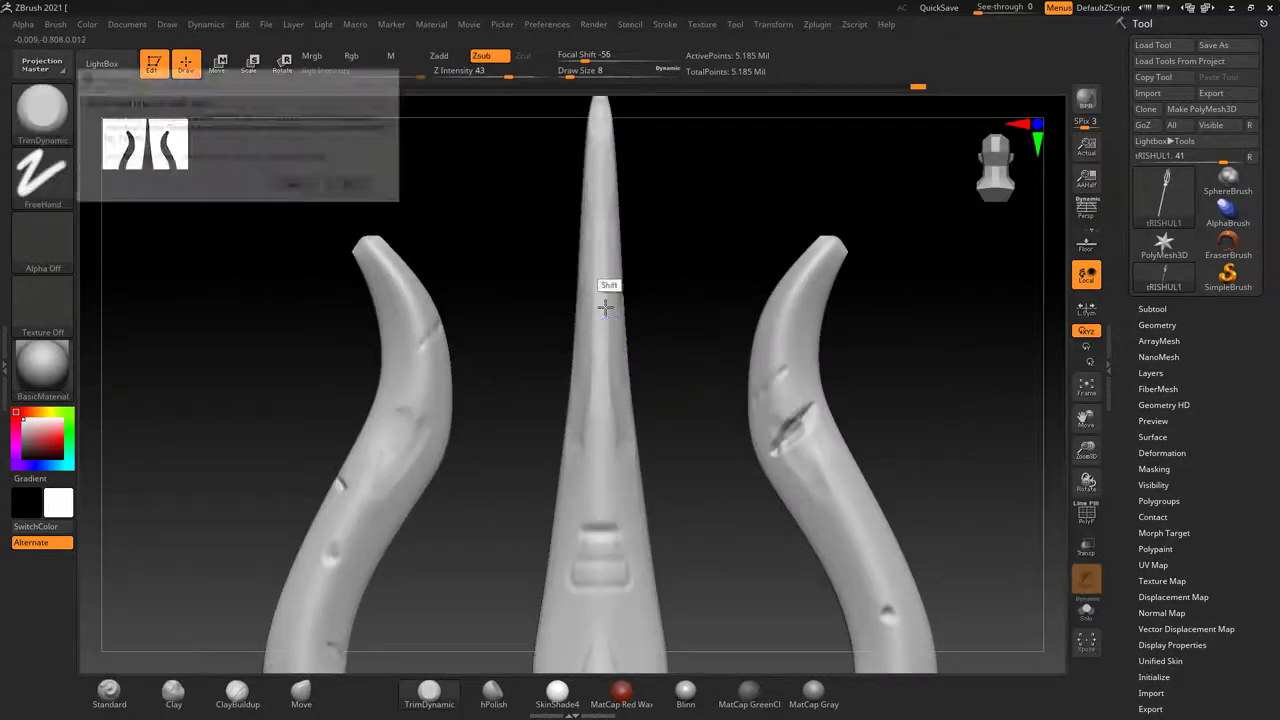
pyautogui.click(349, 186)
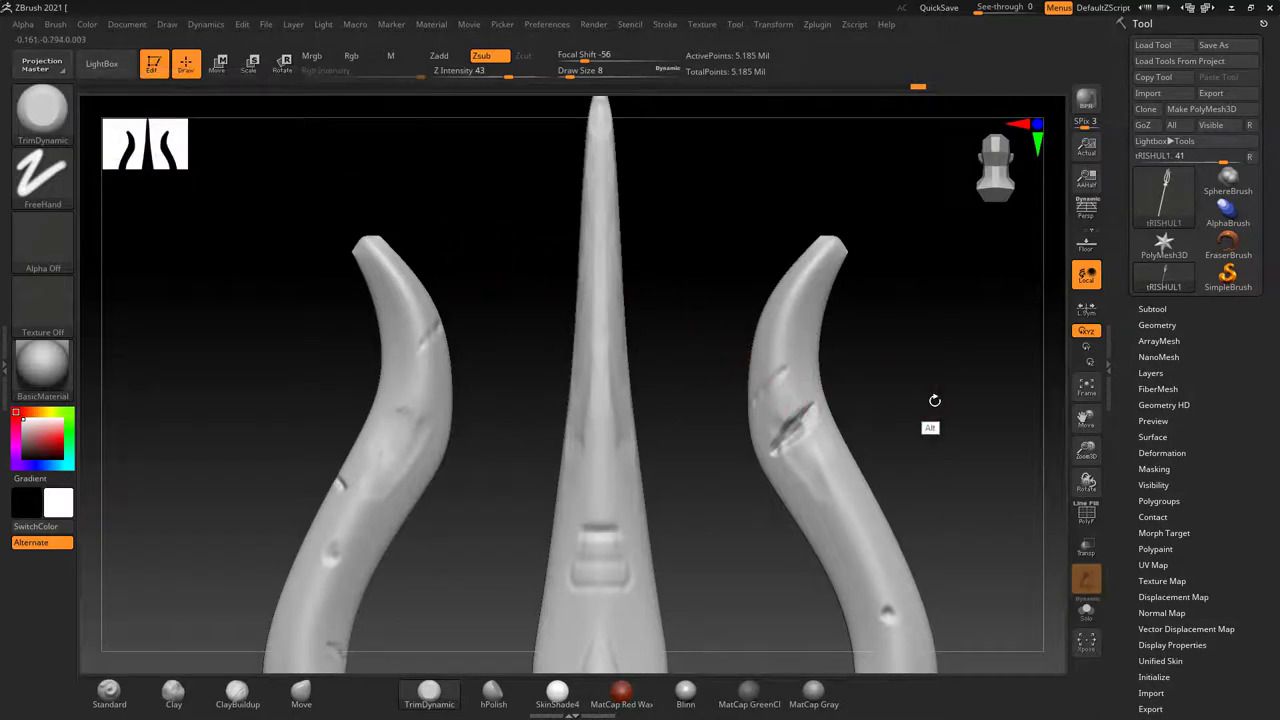
pyautogui.moveTo(934, 400)
pyautogui.keyDown('alt'); pyautogui.mouseDown()
pyautogui.moveTo(920, 389)
pyautogui.moveTo(940, 480)
pyautogui.moveTo(920, 363)
pyautogui.moveTo(847, 483)
pyautogui.moveTo(837, 211)
pyautogui.moveTo(829, 331)
pyautogui.mouseUp(); pyautogui.keyUp('alt')
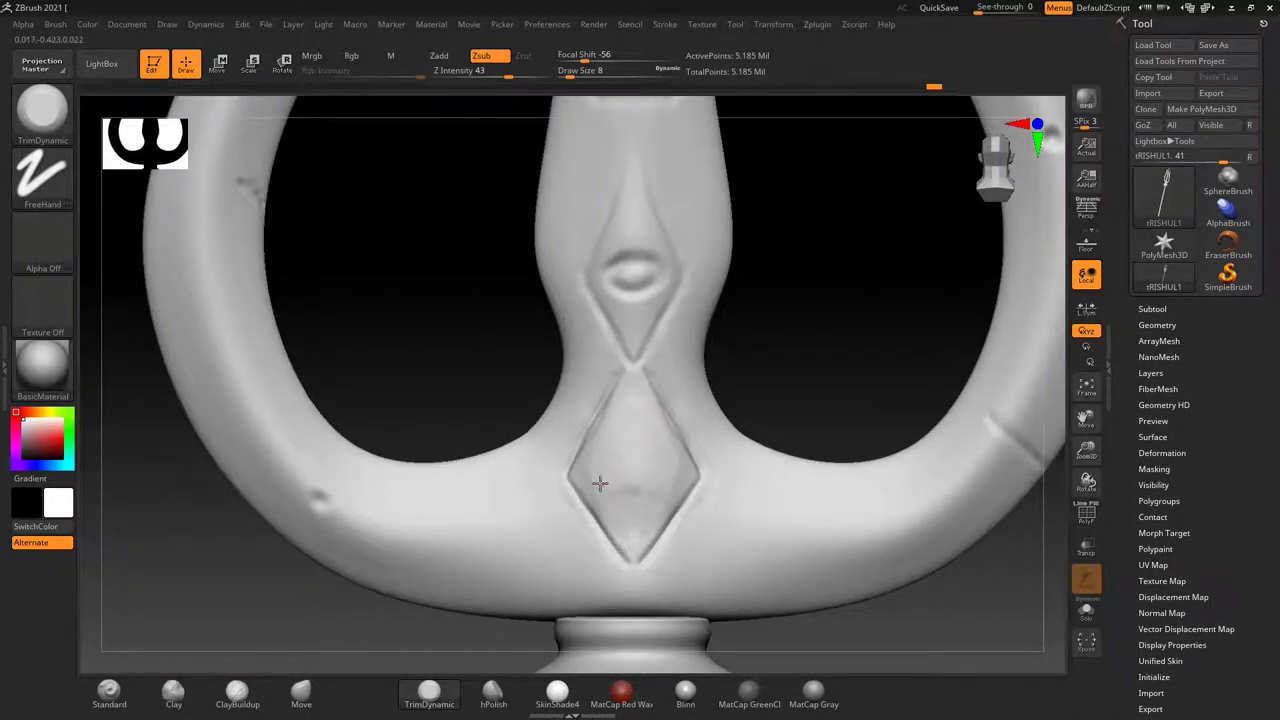
# With ClayBuildup at Draw Size 7, build mirrored inverted-V ridges inside the lower diamond.
pyautogui.moveTo(600, 484); pyautogui.dragTo(638, 458)
pyautogui.moveTo(758, 372)
pyautogui.keyDown('alt'); pyautogui.mouseDown()
pyautogui.moveTo(871, 371)
pyautogui.moveTo(586, 346)
pyautogui.mouseUp(); pyautogui.keyUp('alt')
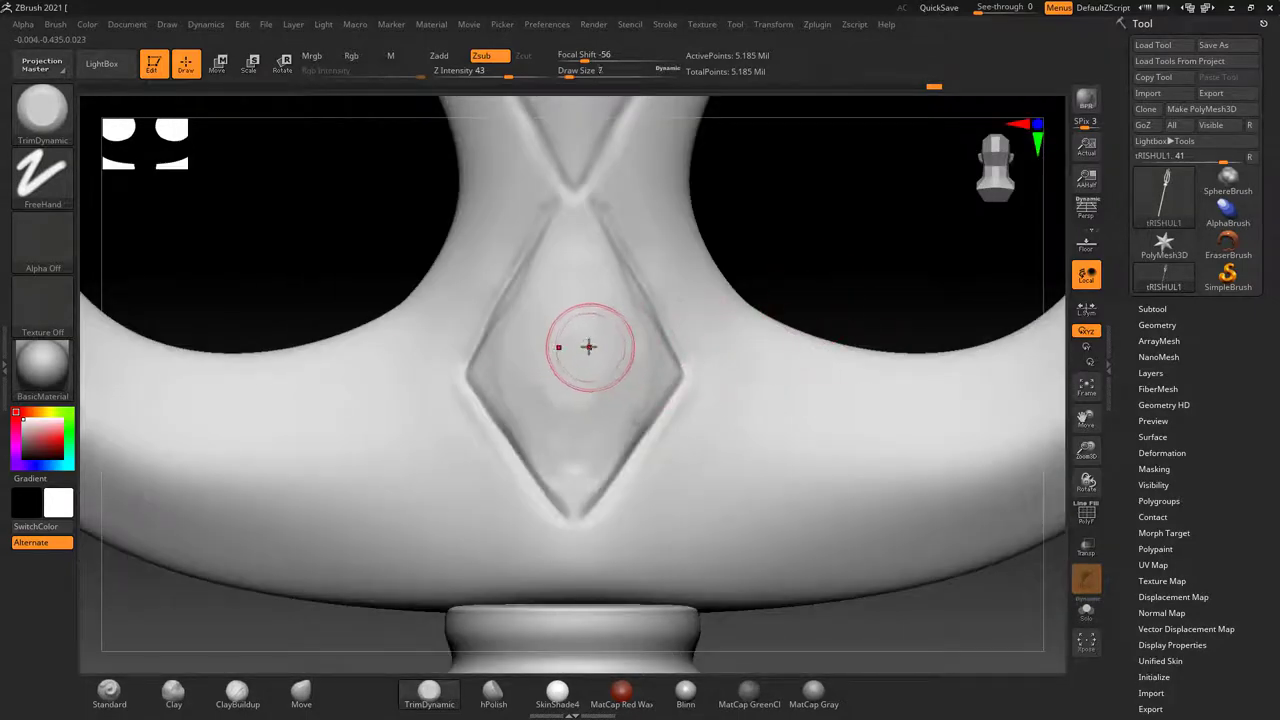
pyautogui.press('[')
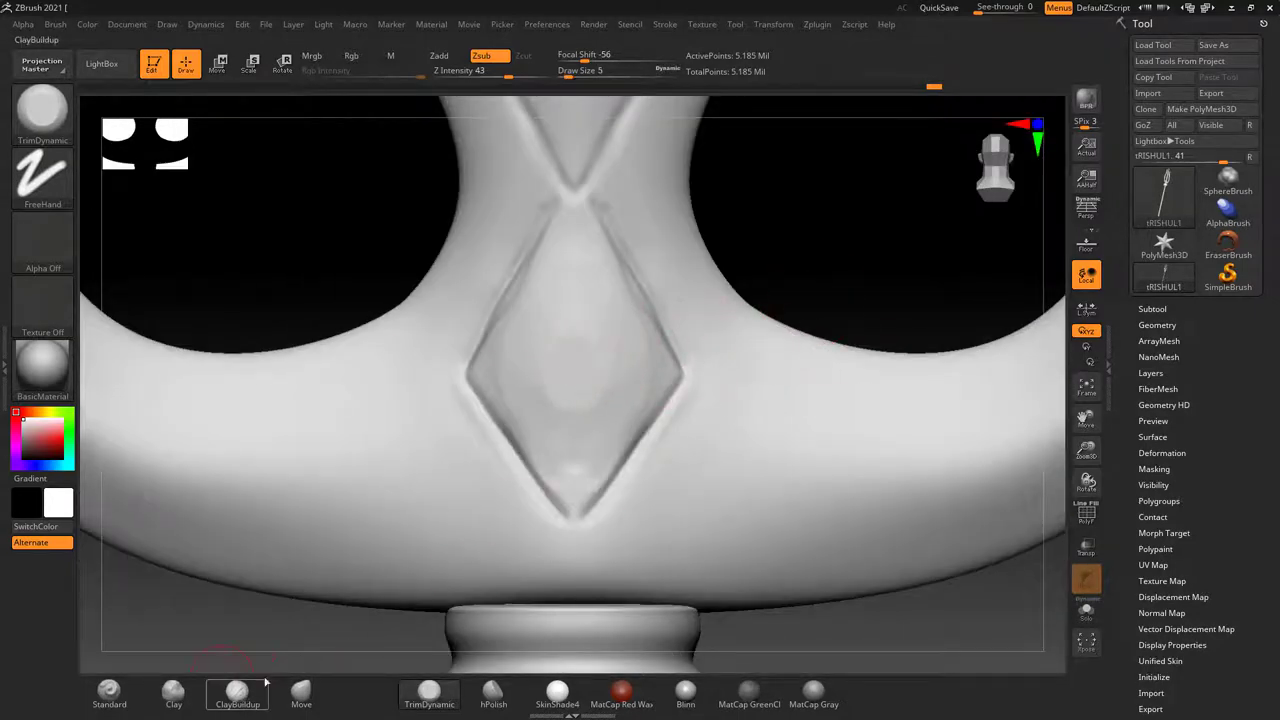
pyautogui.click(237, 690)
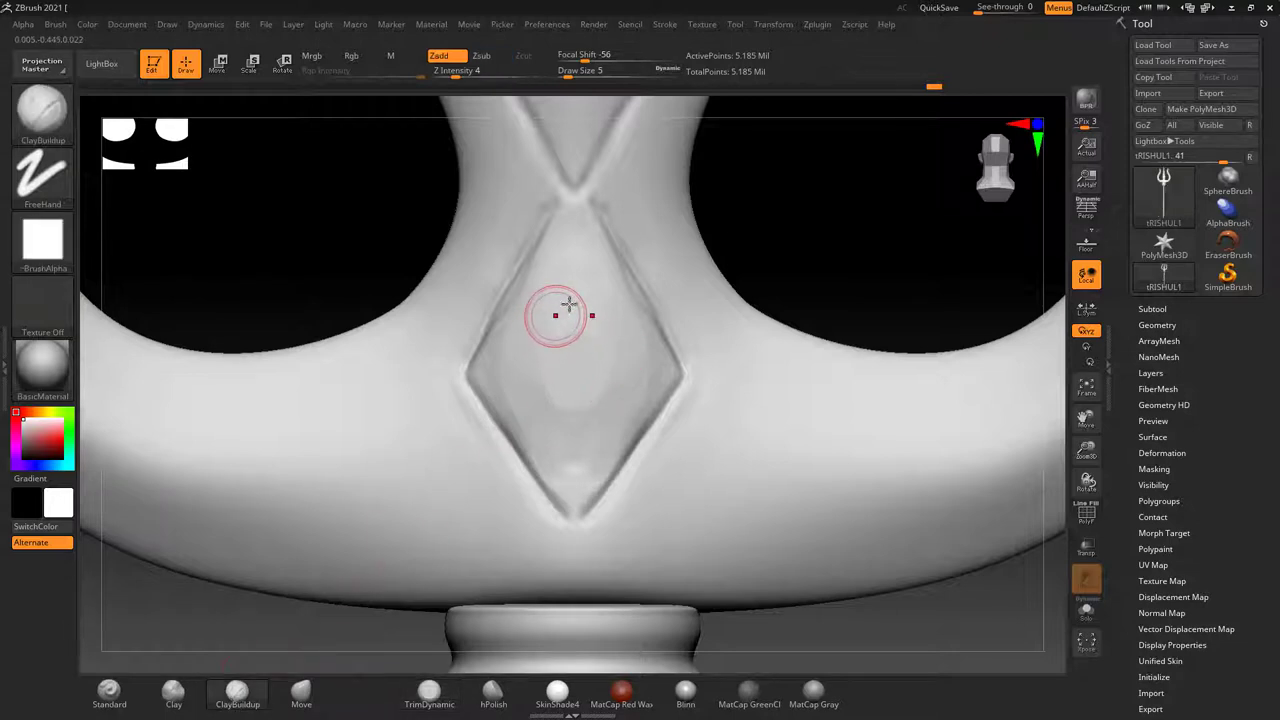
pyautogui.press(']')
pyautogui.moveTo(575, 262); pyautogui.dragTo(505, 372)
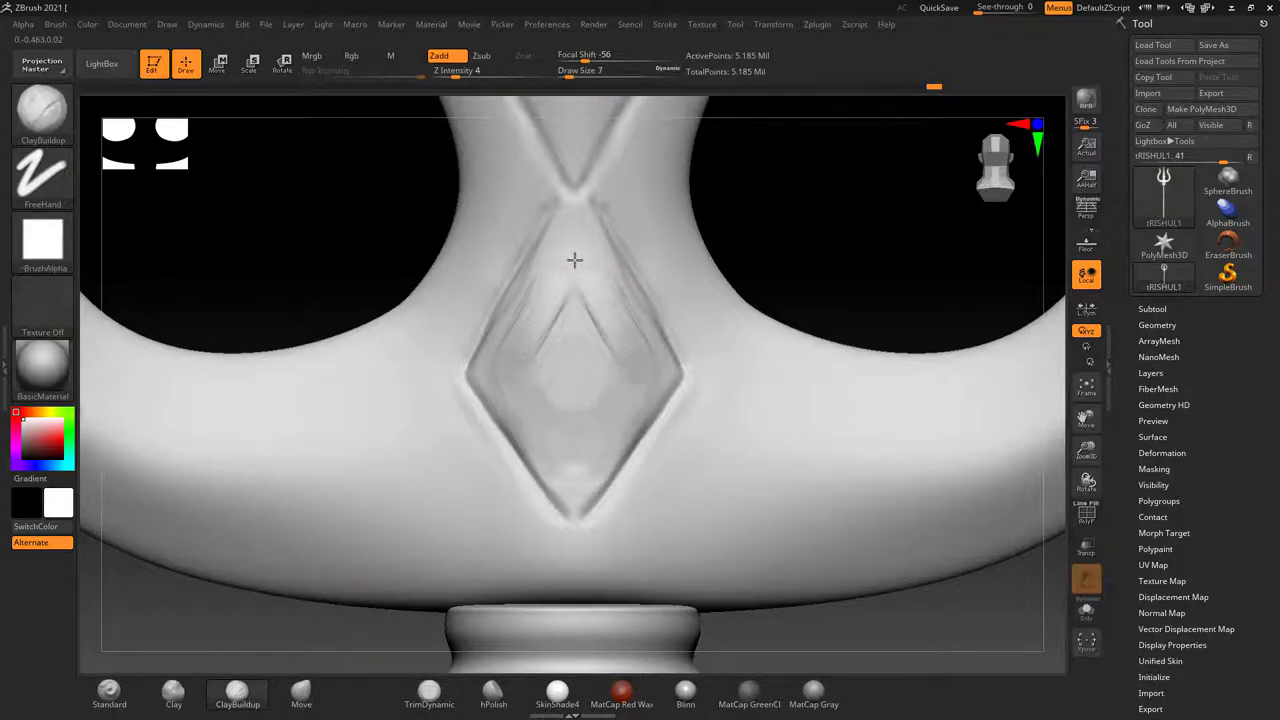
pyautogui.moveTo(565, 314)
pyautogui.mouseDown()
pyautogui.moveTo(543, 406)
pyautogui.moveTo(557, 434)
pyautogui.moveTo(537, 400)
pyautogui.moveTo(547, 361)
pyautogui.moveTo(571, 357)
pyautogui.moveTo(557, 291)
pyautogui.moveTo(569, 440)
pyautogui.moveTo(571, 309)
pyautogui.moveTo(575, 450)
pyautogui.mouseUp()
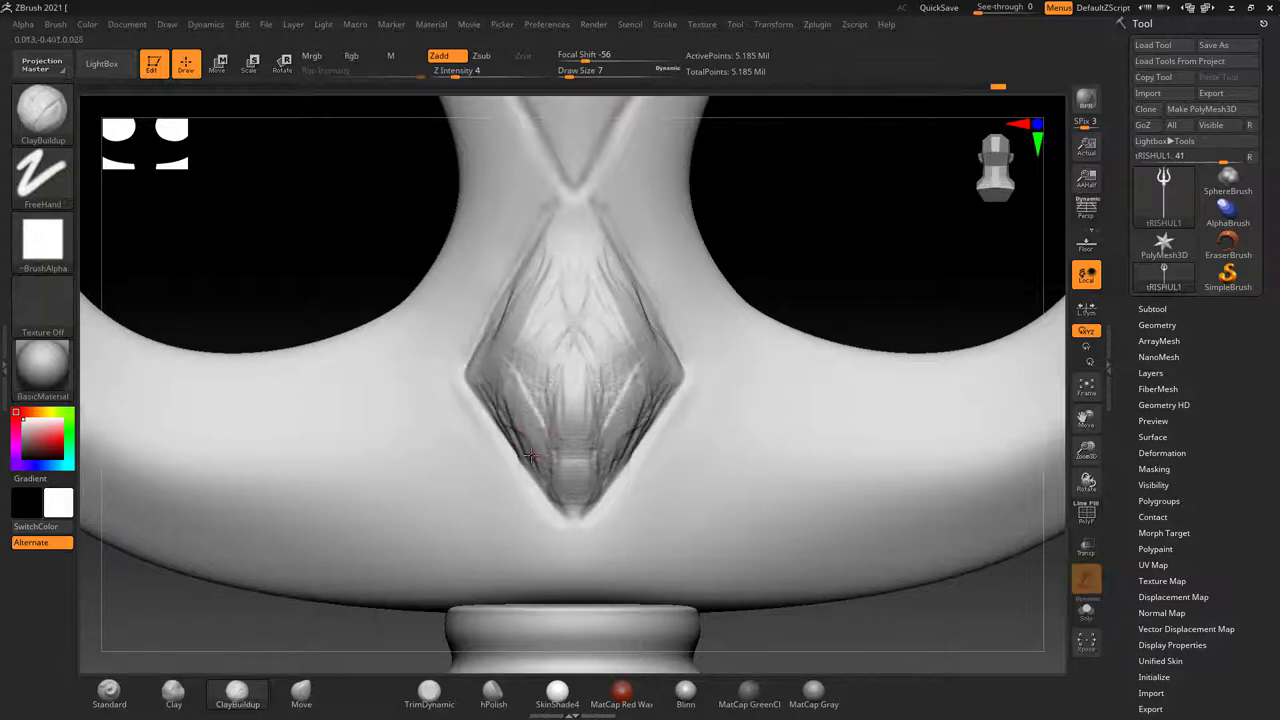
# Trim the diamond gem's creases with TrimDynamic at size 4, then smooth it.
pyautogui.click(444, 704)
pyautogui.moveTo(567, 345)
pyautogui.mouseDown()
pyautogui.moveTo(577, 289)
pyautogui.moveTo(566, 337)
pyautogui.moveTo(546, 281)
pyautogui.mouseUp()
pyautogui.moveTo(797, 203)
pyautogui.mouseDown()
pyautogui.moveTo(563, 306)
pyautogui.moveTo(540, 270)
pyautogui.mouseUp()
pyautogui.press('[')
pyautogui.press('[')
pyautogui.press('[')
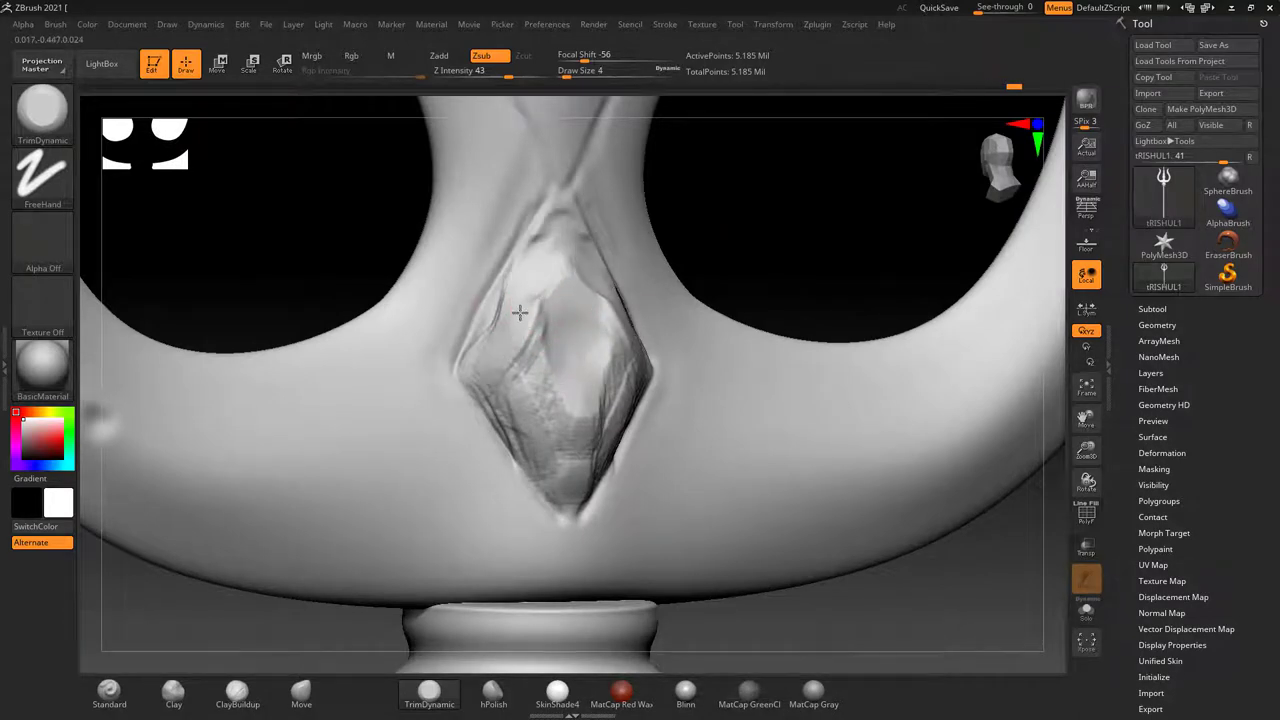
pyautogui.moveTo(520, 312)
pyautogui.mouseDown()
pyautogui.moveTo(600, 410)
pyautogui.moveTo(512, 381)
pyautogui.mouseUp()
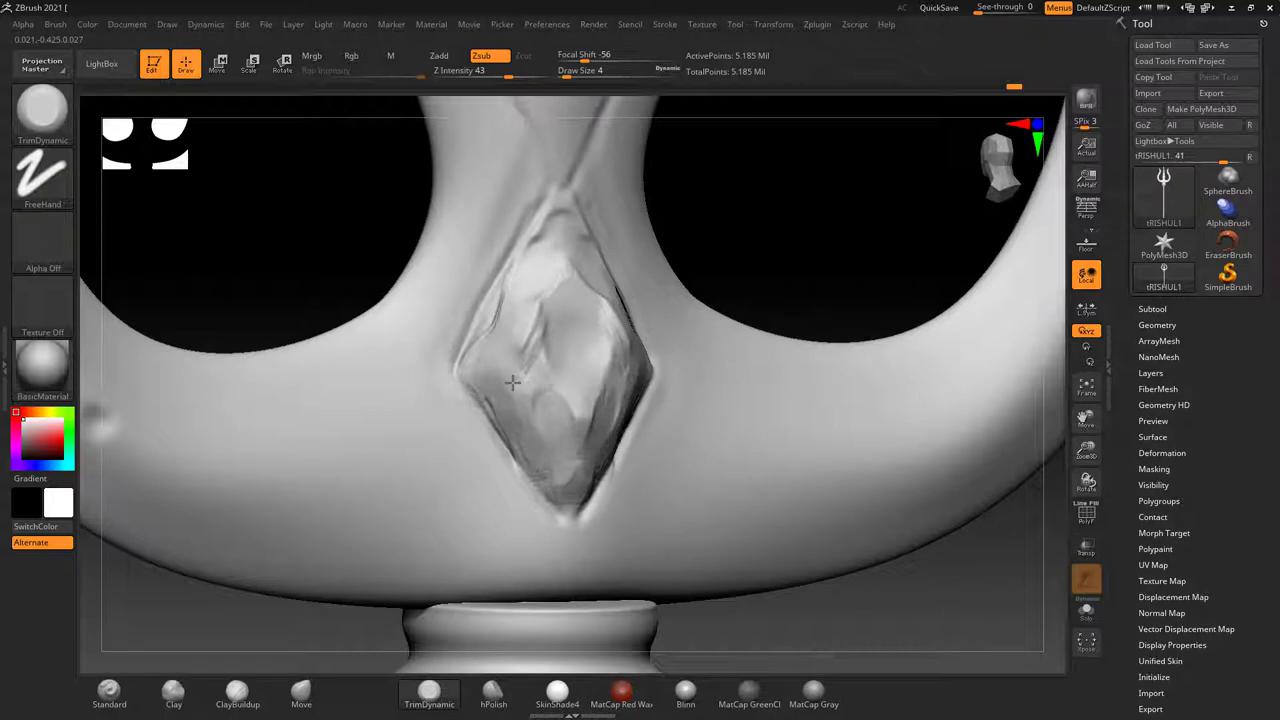
pyautogui.moveTo(512, 382); pyautogui.dragTo(530, 313)
pyautogui.moveTo(536, 360)
pyautogui.mouseDown()
pyautogui.moveTo(578, 420)
pyautogui.moveTo(551, 423)
pyautogui.moveTo(540, 294)
pyautogui.moveTo(499, 347)
pyautogui.moveTo(551, 303)
pyautogui.moveTo(563, 220)
pyautogui.moveTo(573, 224)
pyautogui.mouseUp()
pyautogui.press('shift')
pyautogui.moveTo(559, 277)
pyautogui.keyDown('shift'); pyautogui.mouseDown()
pyautogui.moveTo(512, 309)
pyautogui.moveTo(483, 426)
pyautogui.moveTo(580, 509)
pyautogui.moveTo(566, 259)
pyautogui.mouseUp(); pyautogui.keyUp('shift')
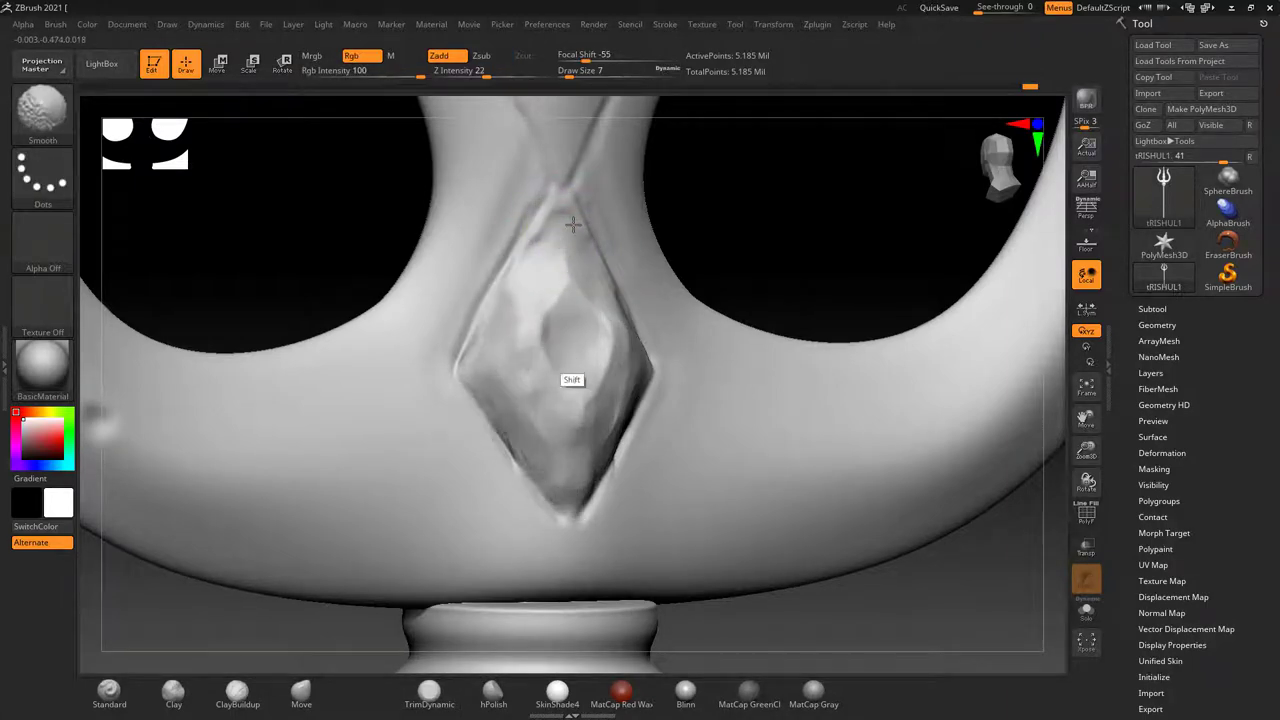
# Rotate and zoom out to frame the whole trident head and shaft.
pyautogui.moveTo(814, 251); pyautogui.dragTo(863, 209)
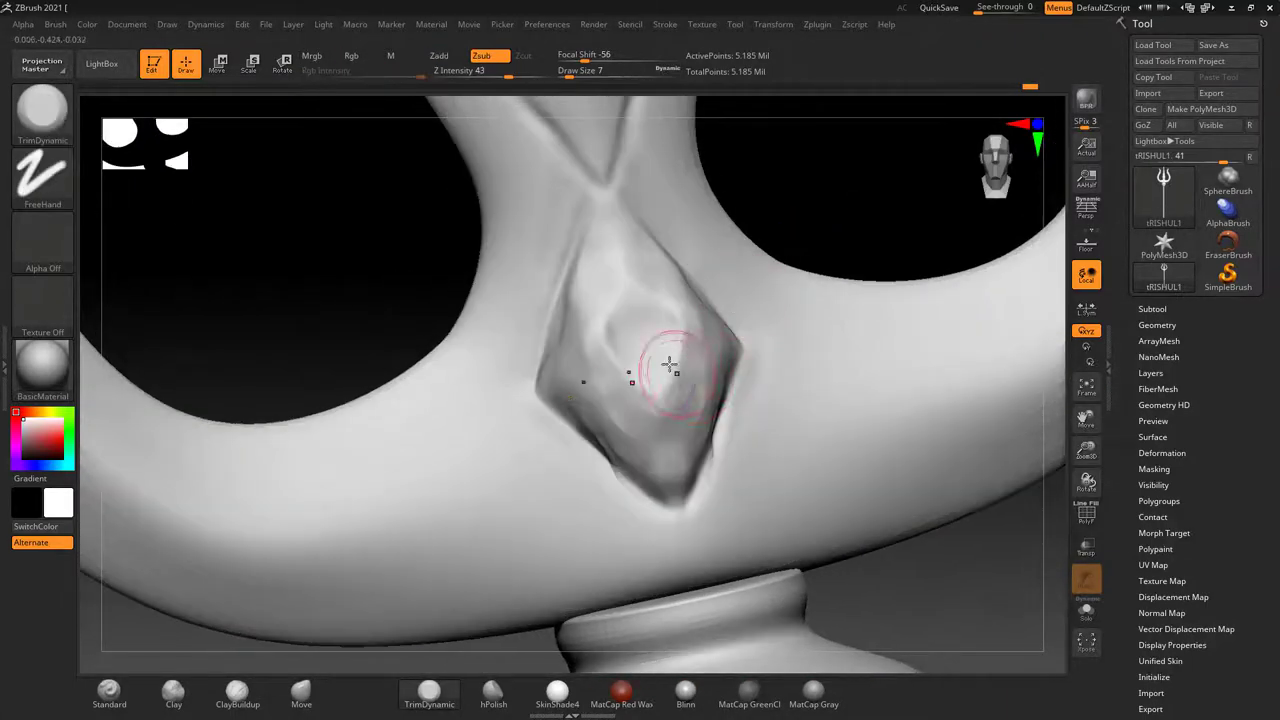
pyautogui.keyDown('shift'); pyautogui.moveTo(863, 600); pyautogui.dragTo(919, 596); pyautogui.keyUp('shift')
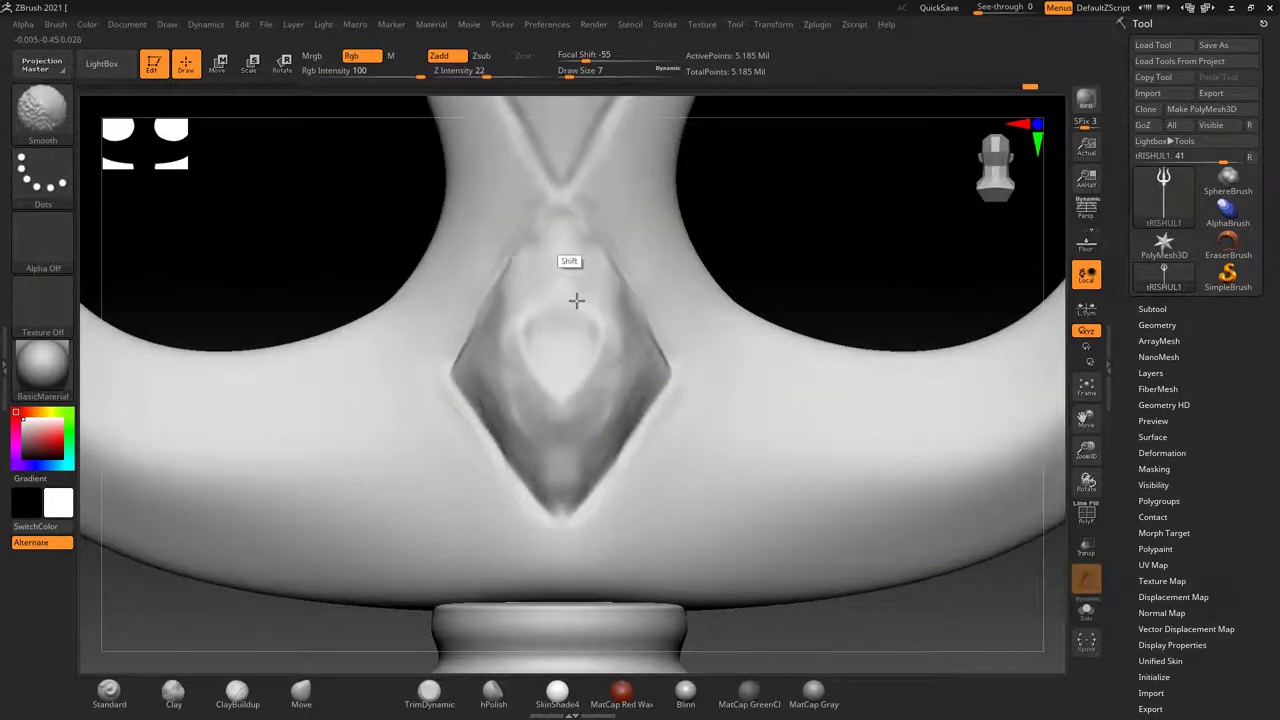
pyautogui.moveTo(797, 240); pyautogui.dragTo(703, 251)
pyautogui.click(349, 183)
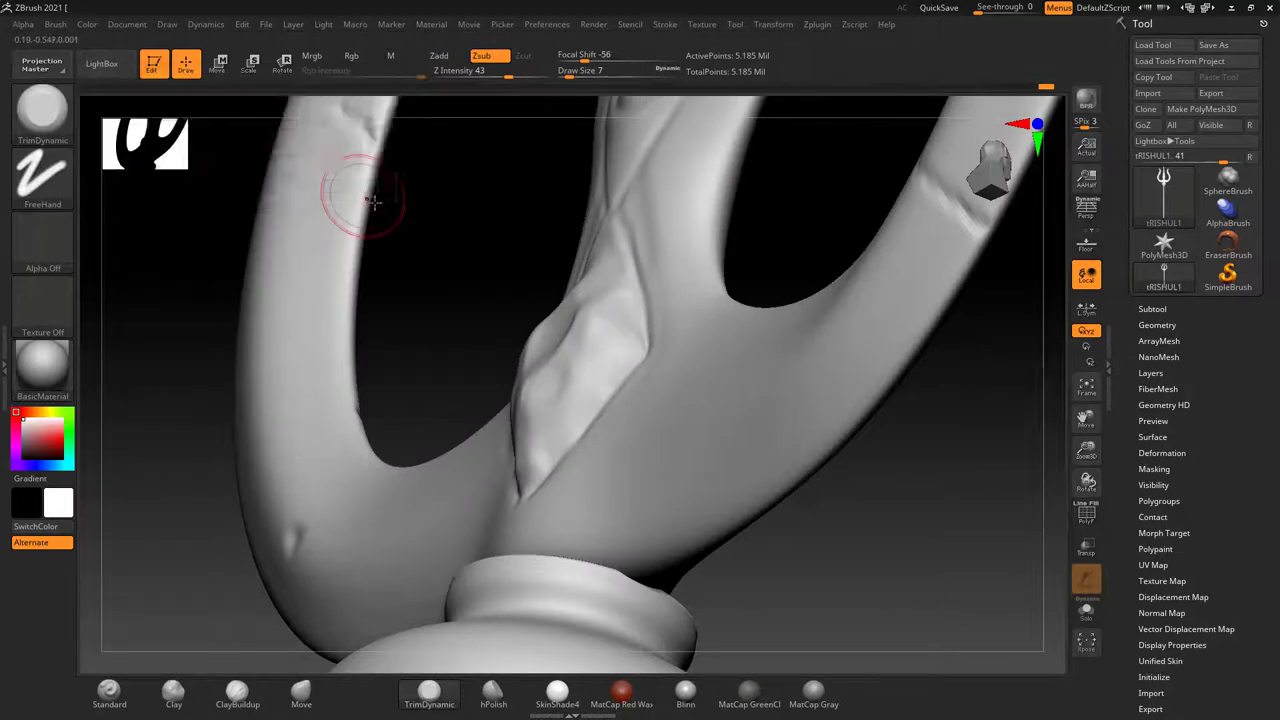
pyautogui.keyDown('shift'); pyautogui.moveTo(372, 200); pyautogui.dragTo(529, 286); pyautogui.keyUp('shift')
pyautogui.moveTo(880, 263)
pyautogui.keyDown('alt'); pyautogui.mouseDown()
pyautogui.moveTo(923, 477)
pyautogui.moveTo(866, 526)
pyautogui.moveTo(864, 560)
pyautogui.moveTo(871, 529)
pyautogui.moveTo(903, 531)
pyautogui.moveTo(840, 394)
pyautogui.moveTo(843, 514)
pyautogui.mouseUp(); pyautogui.keyUp('alt')
pyautogui.moveTo(811, 466)
pyautogui.mouseDown()
pyautogui.moveTo(831, 398)
pyautogui.moveTo(808, 443)
pyautogui.mouseUp()
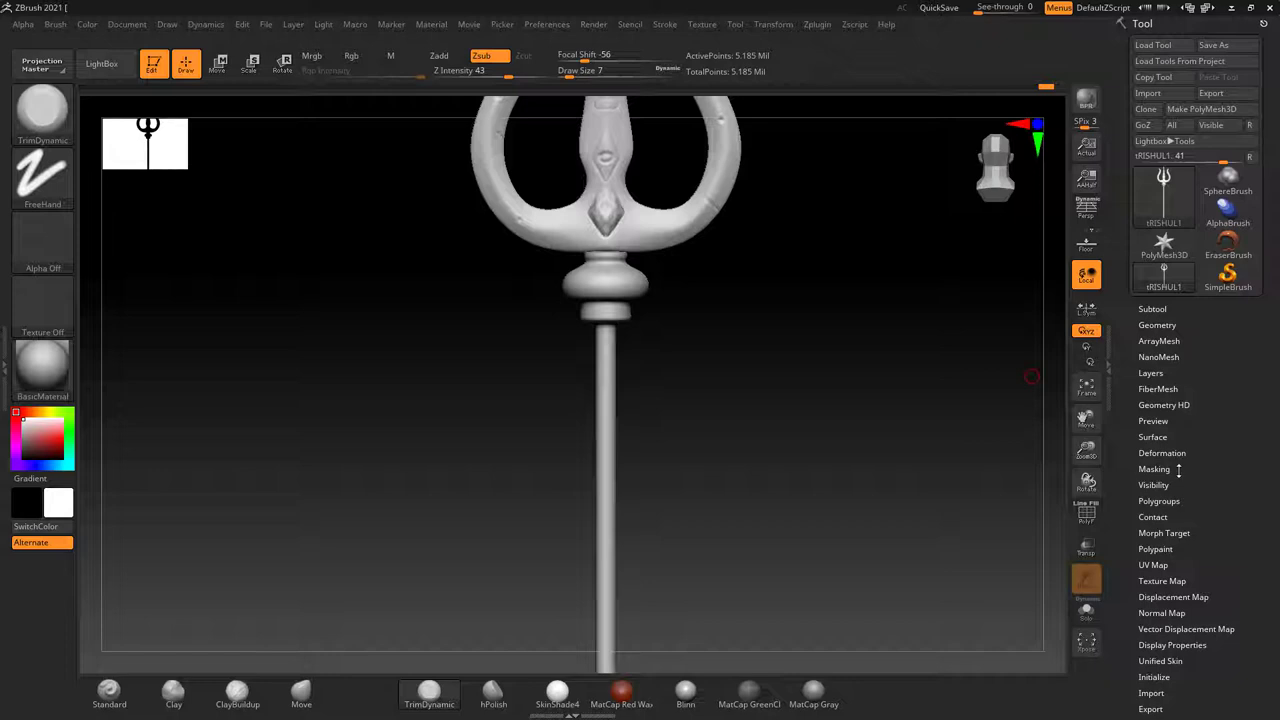
# Import the BUMP.tga image into the texture library.
pyautogui.click(773, 25)
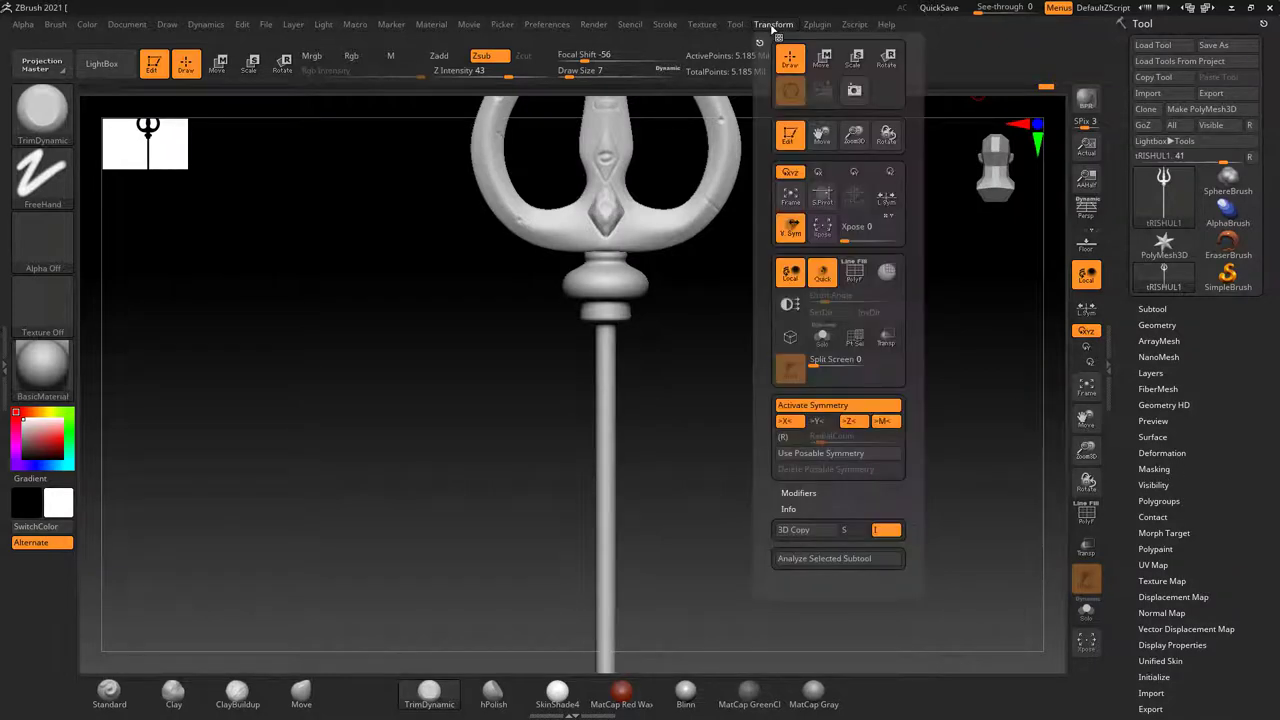
pyautogui.click(701, 24)
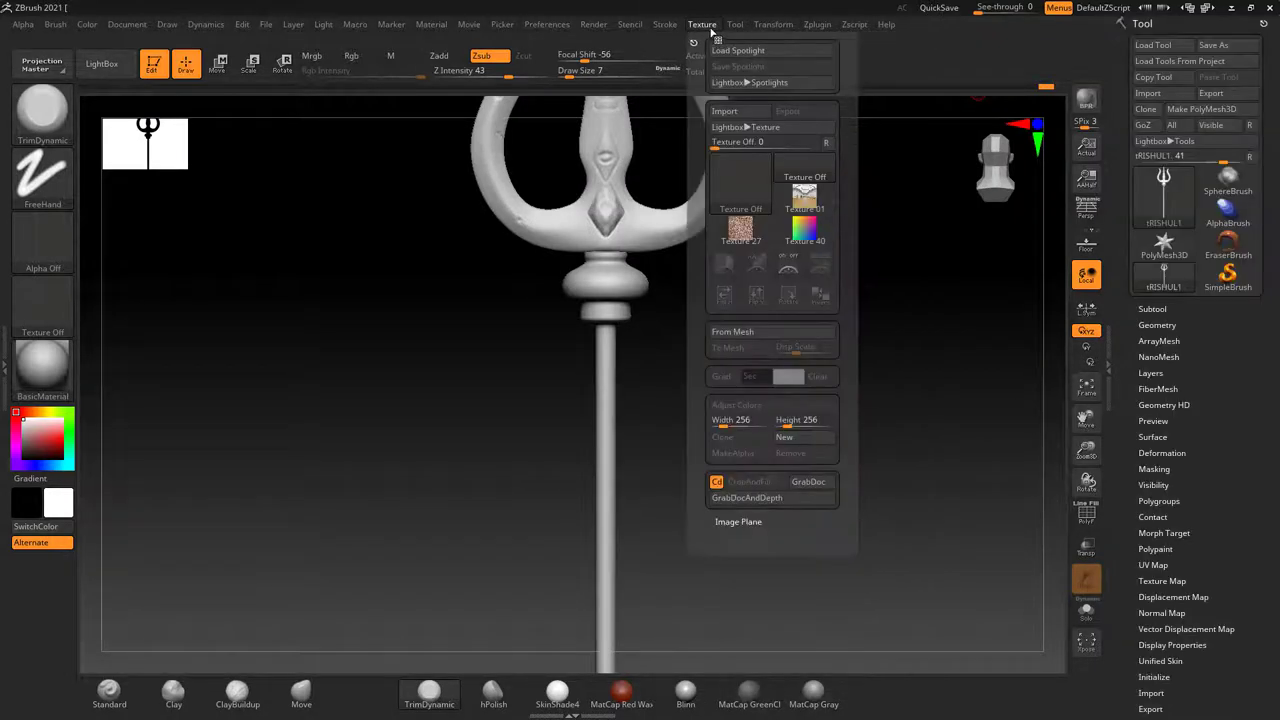
pyautogui.click(749, 182)
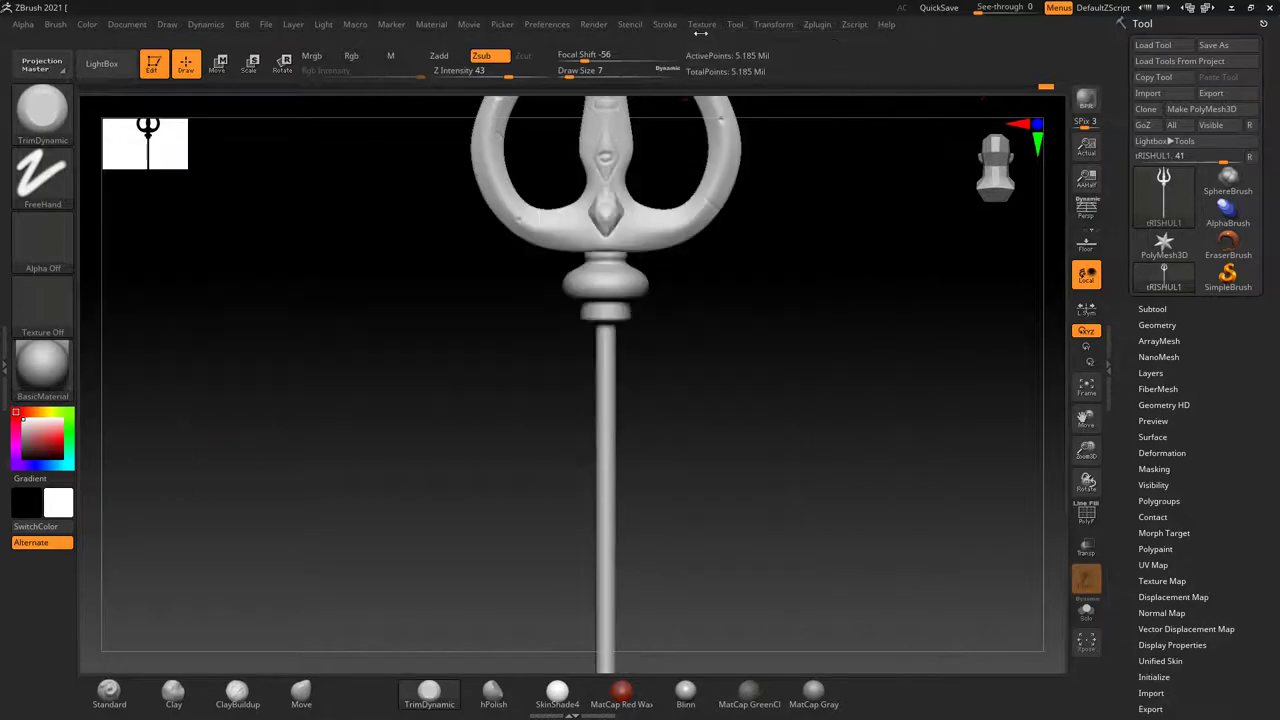
pyautogui.click(740, 185)
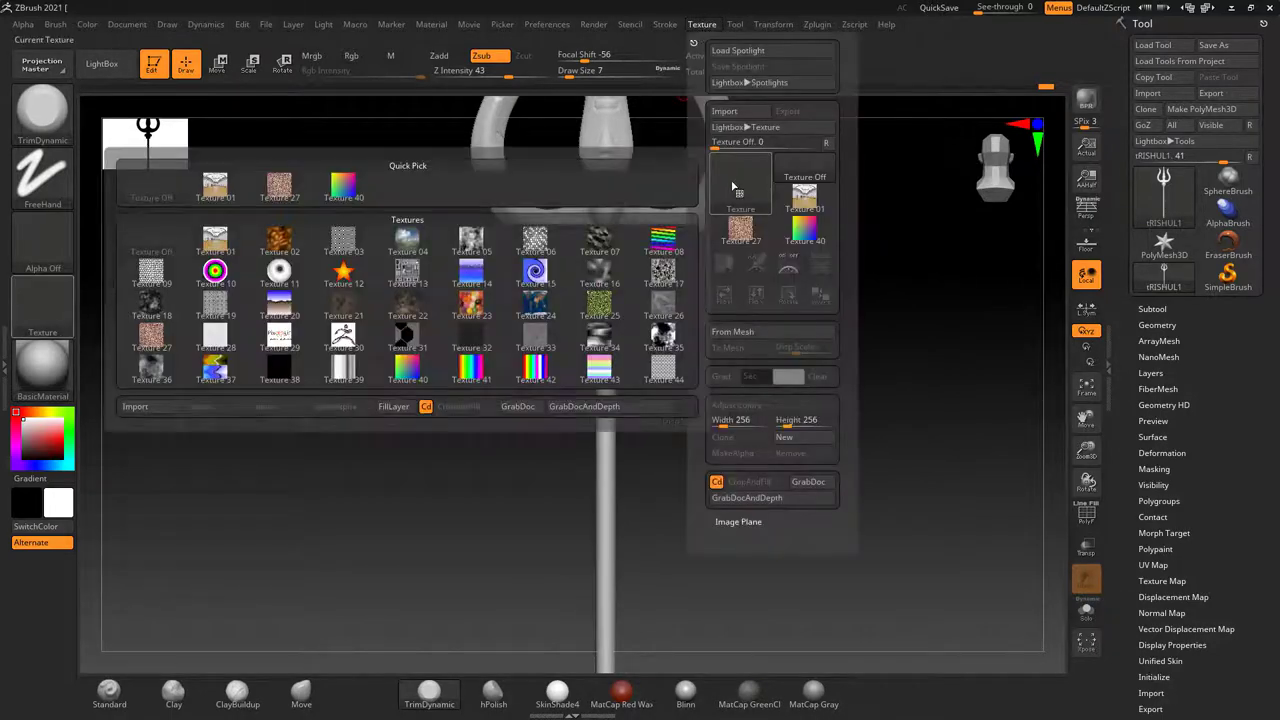
pyautogui.click(147, 410)
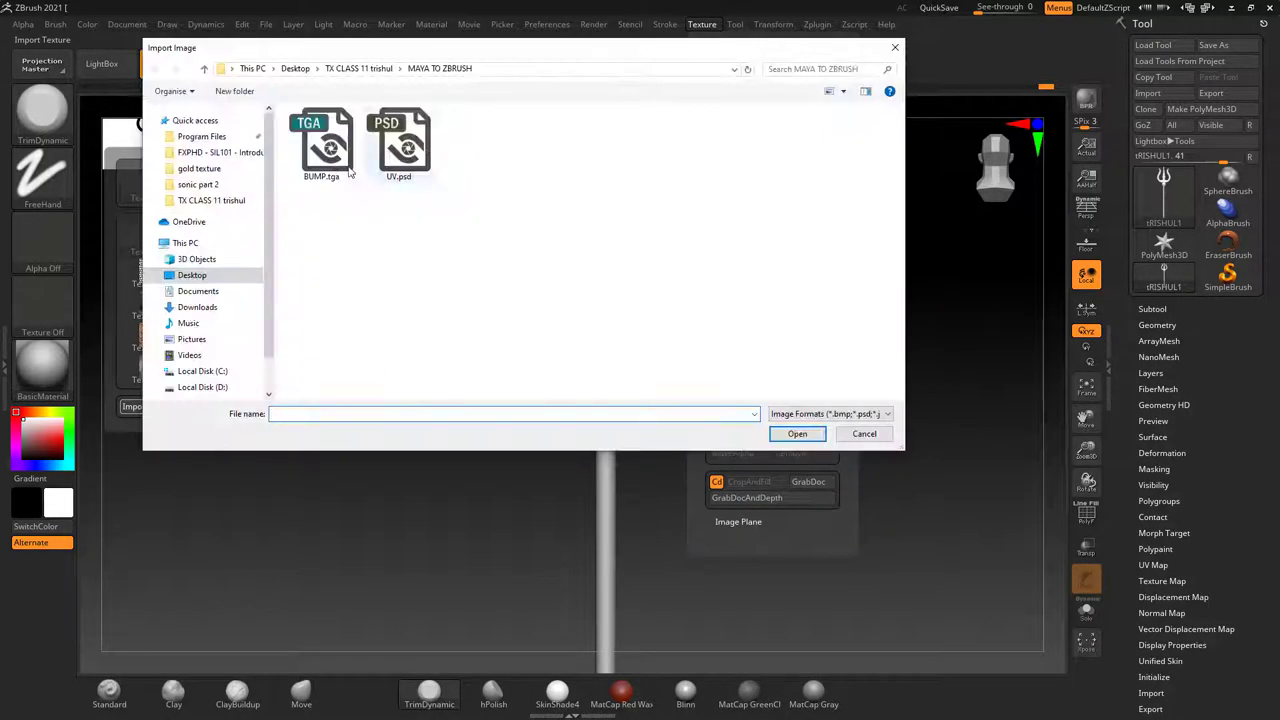
pyautogui.click(328, 158)
pyautogui.click(864, 433)
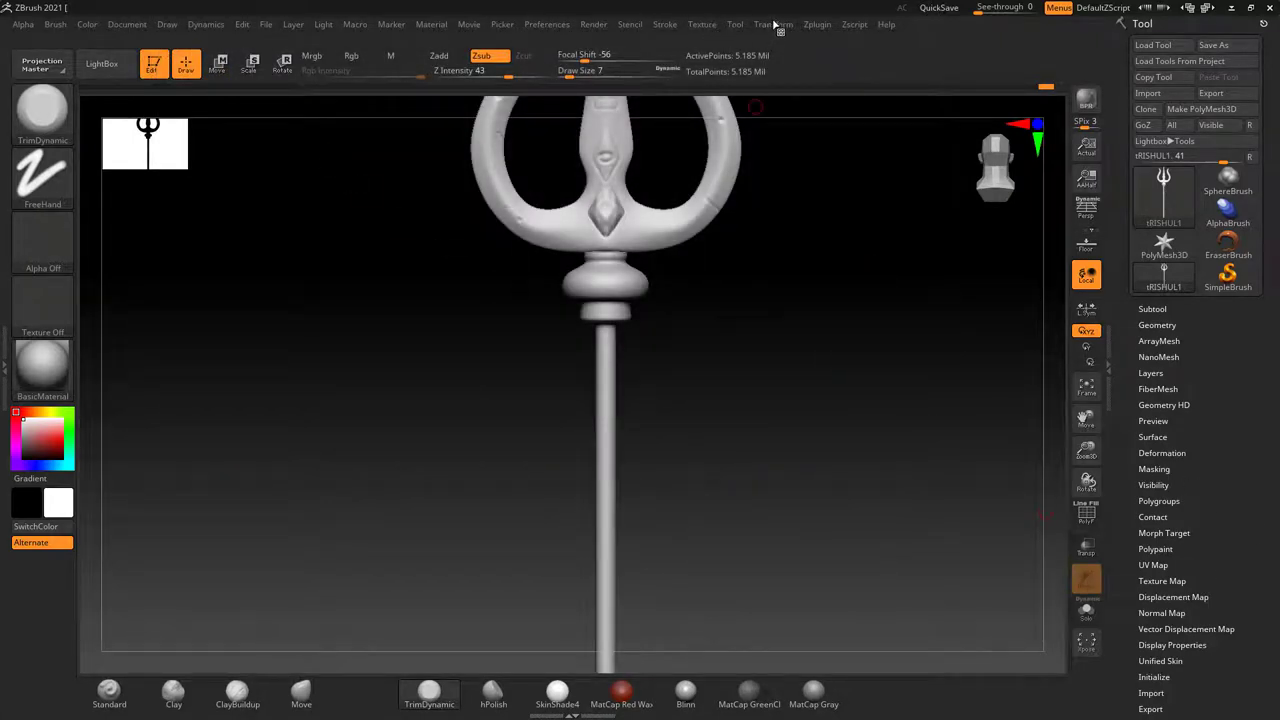
# Import BUMP.tga again, then set the current texture back to Texture Off.
pyautogui.click(703, 25)
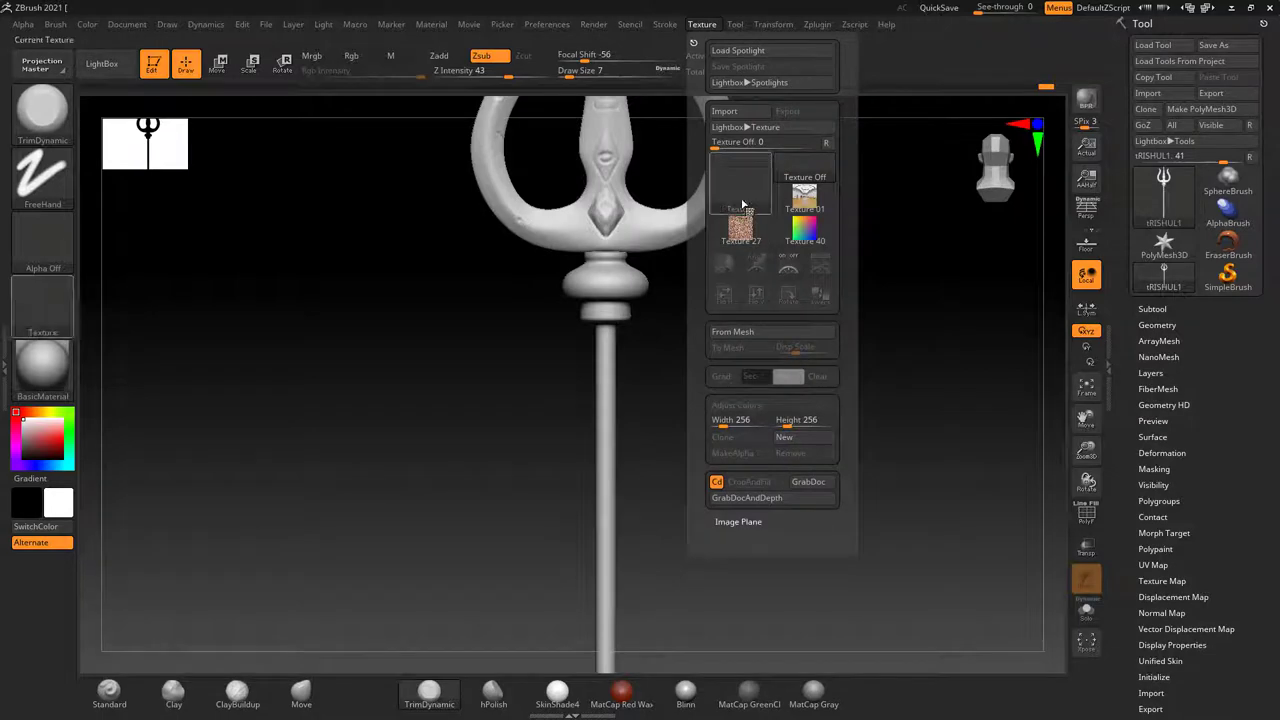
pyautogui.click(742, 200)
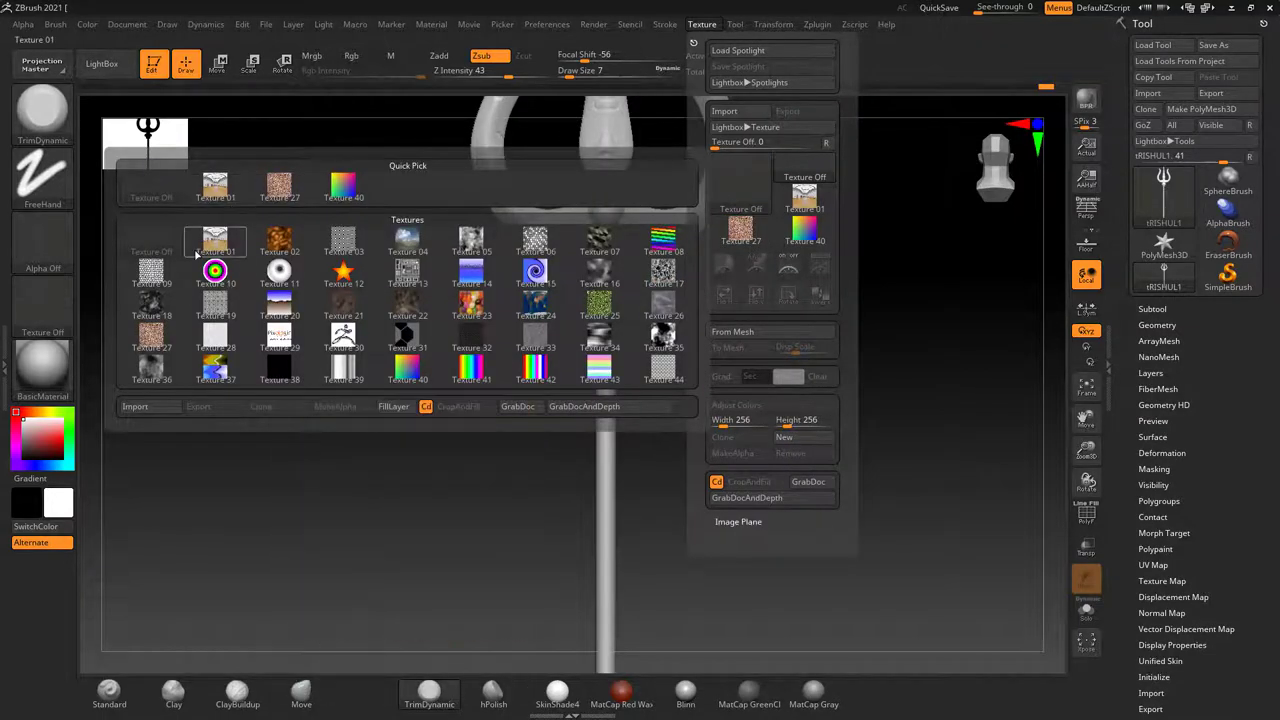
pyautogui.click(135, 406)
pyautogui.doubleClick(322, 148)
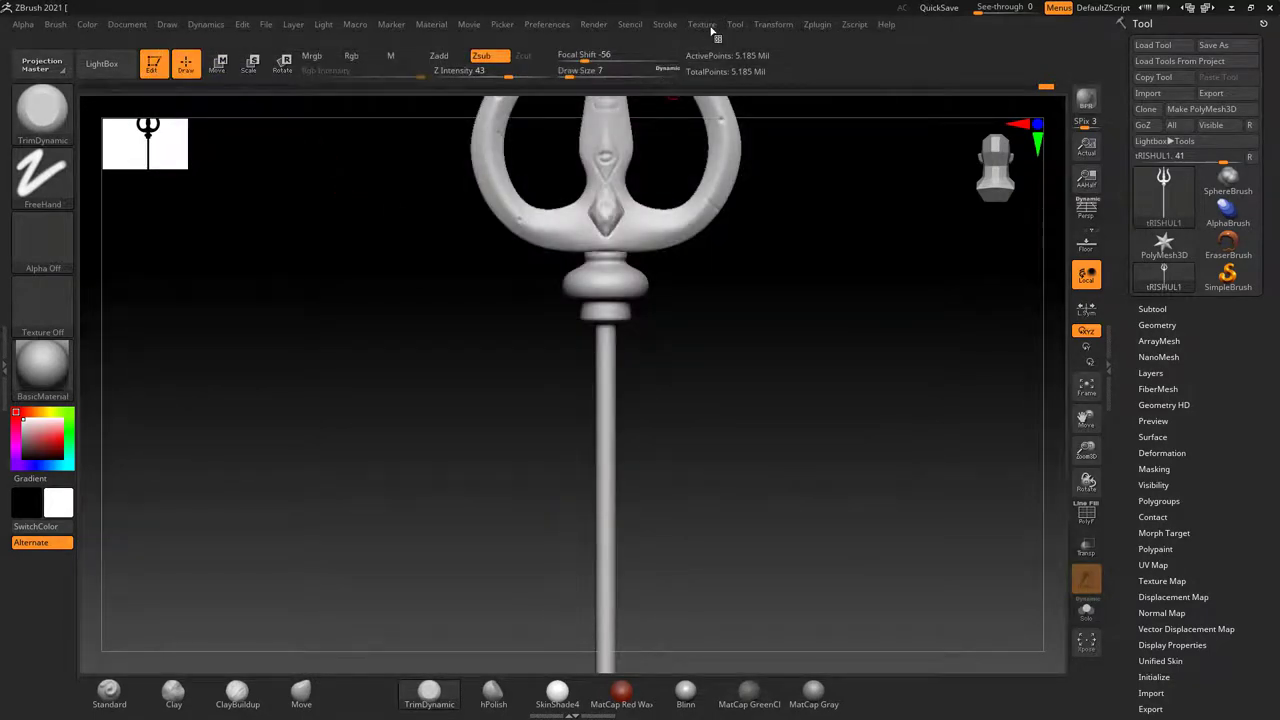
pyautogui.click(712, 26)
pyautogui.click(795, 172)
pyautogui.hotkey('alt', 'Tab')
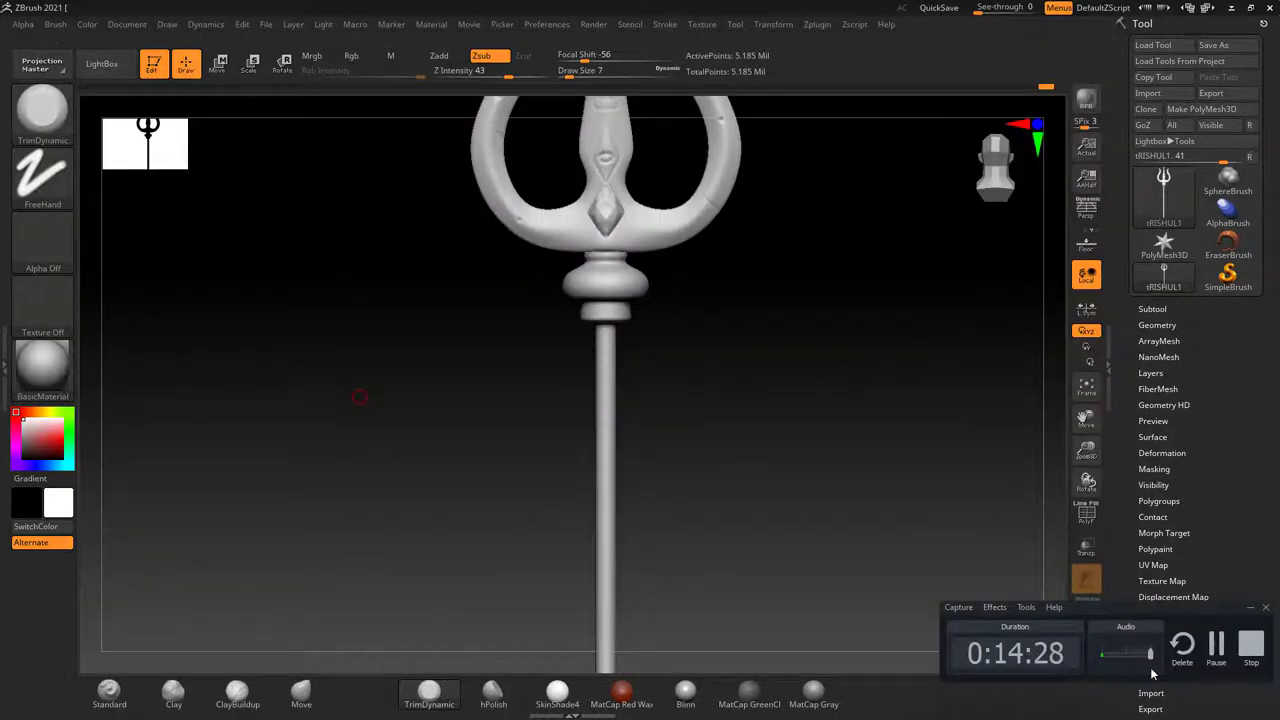
# Select BUMP from the texture list and check its 1024×1024 preview.
pyautogui.press('super')
pyautogui.press('super')
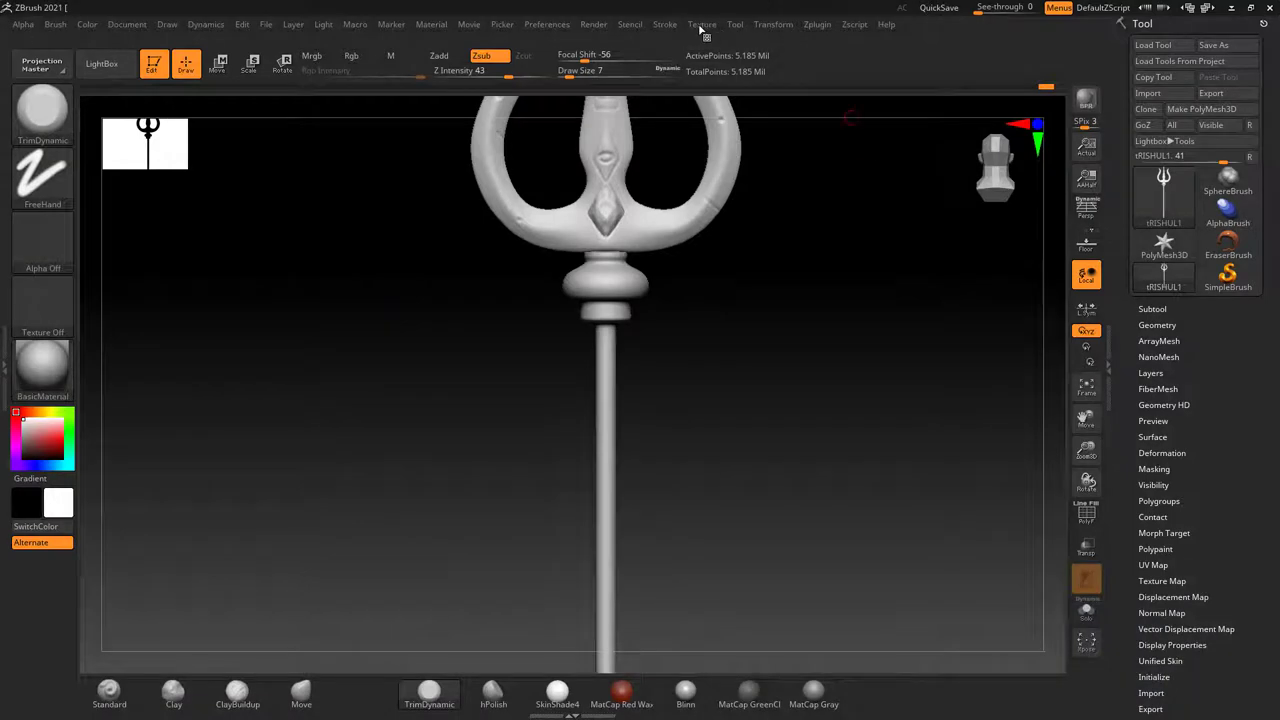
pyautogui.click(701, 26)
pyautogui.click(757, 190)
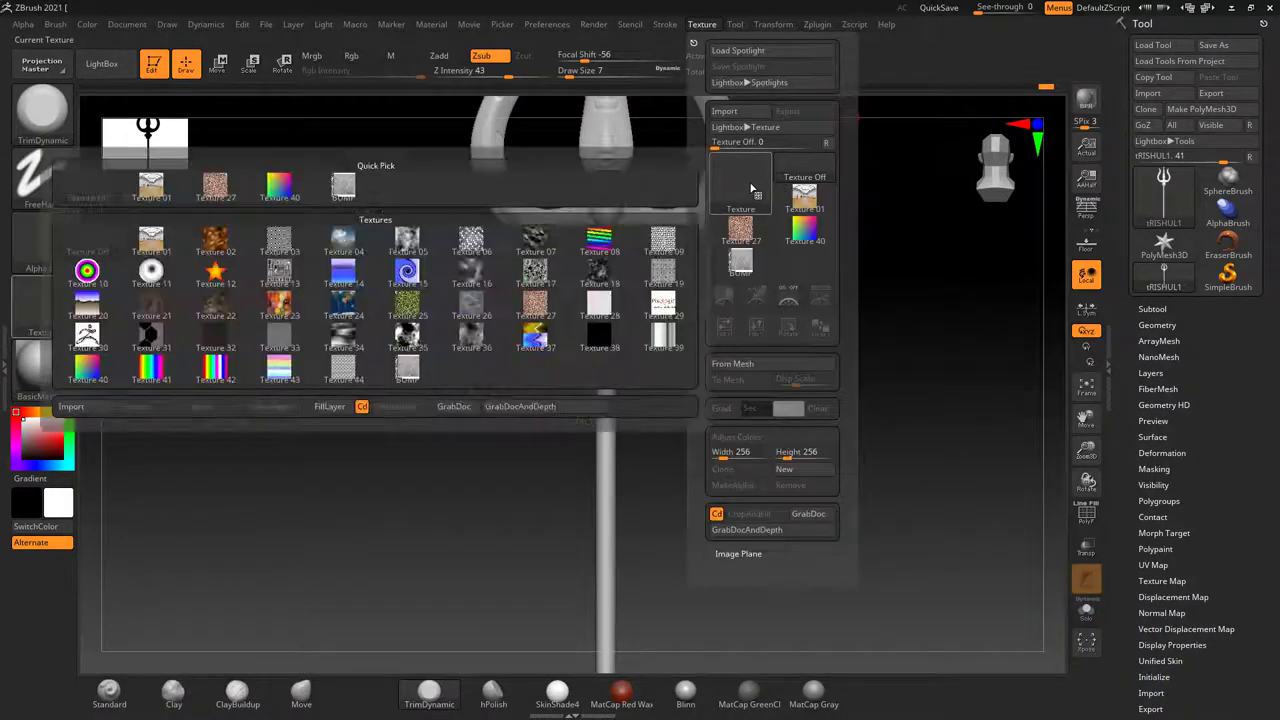
pyautogui.click(345, 186)
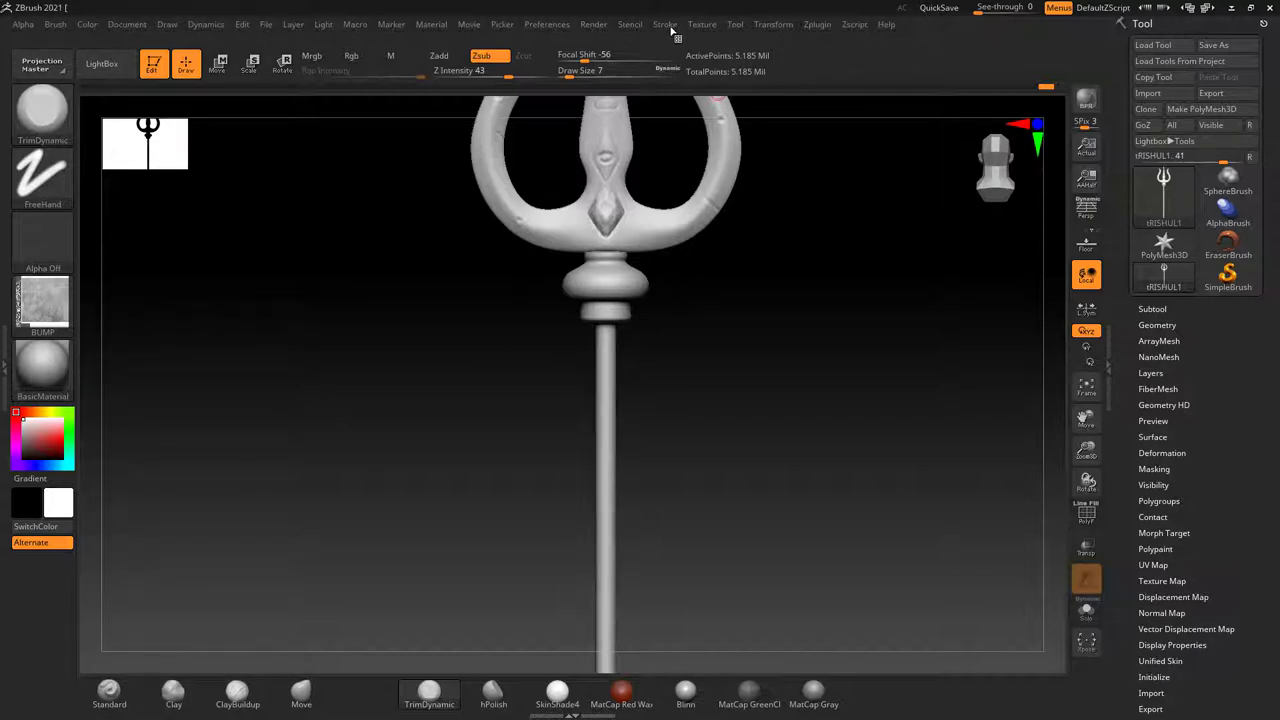
pyautogui.click(665, 25)
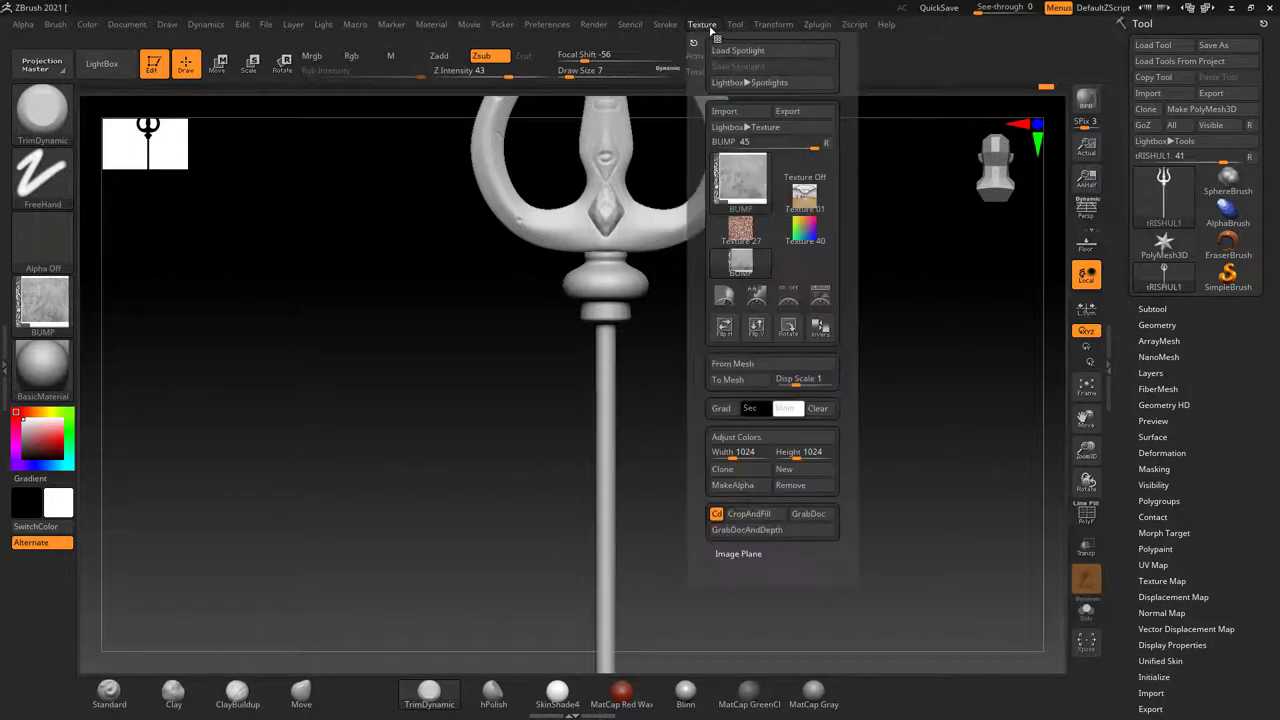
pyautogui.click(702, 25)
pyautogui.moveTo(741, 263)
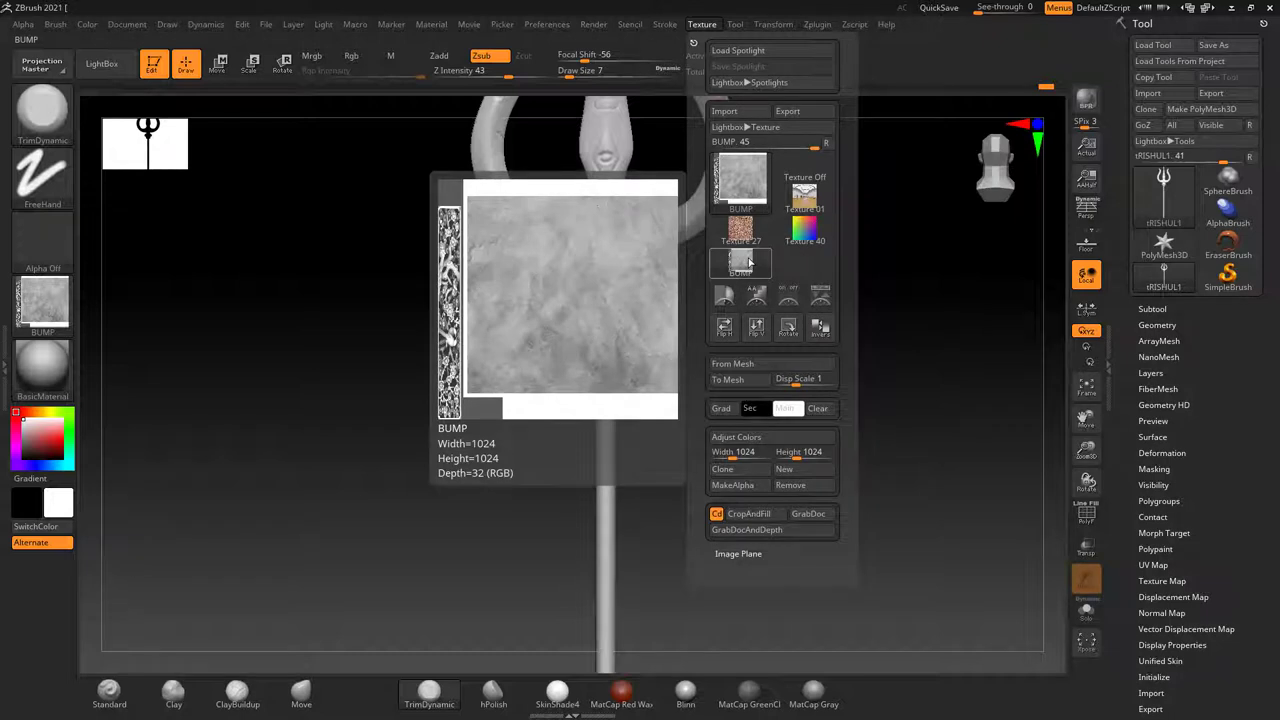
pyautogui.scroll(-5, 1160, 330)
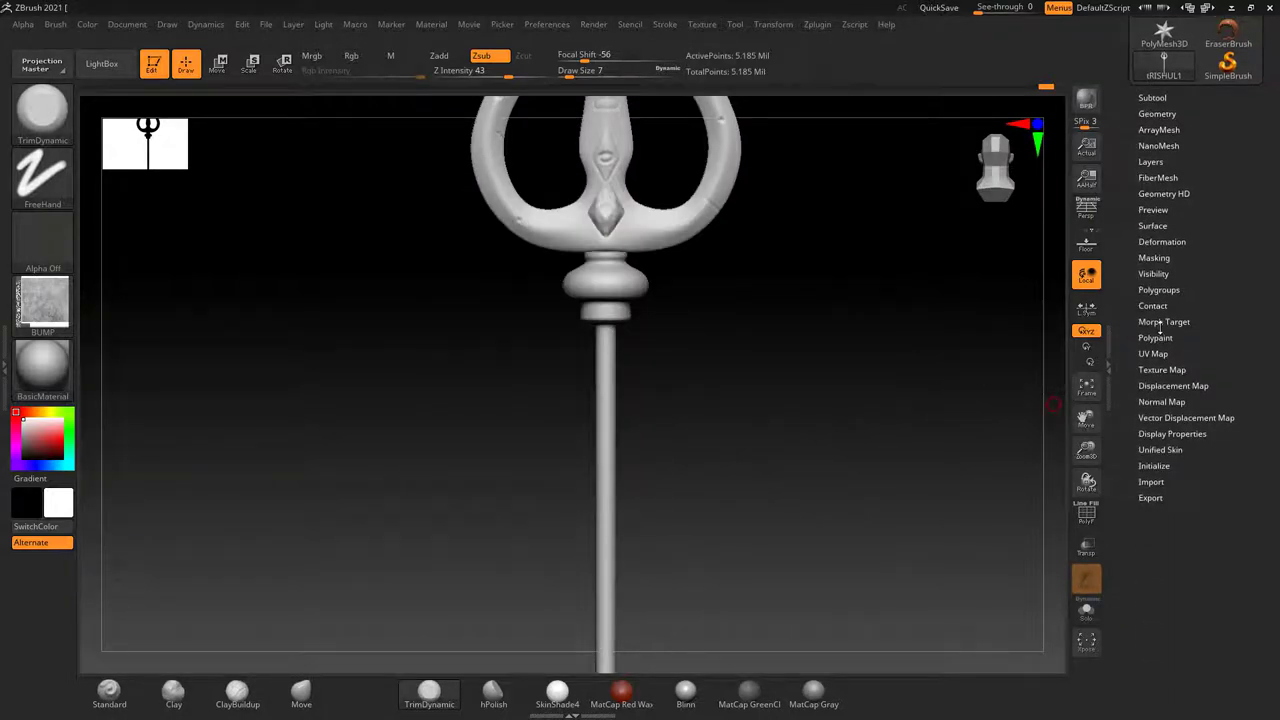
# Assign BUMP as the trident's Texture Map in the Tool palette.
pyautogui.click(1166, 259)
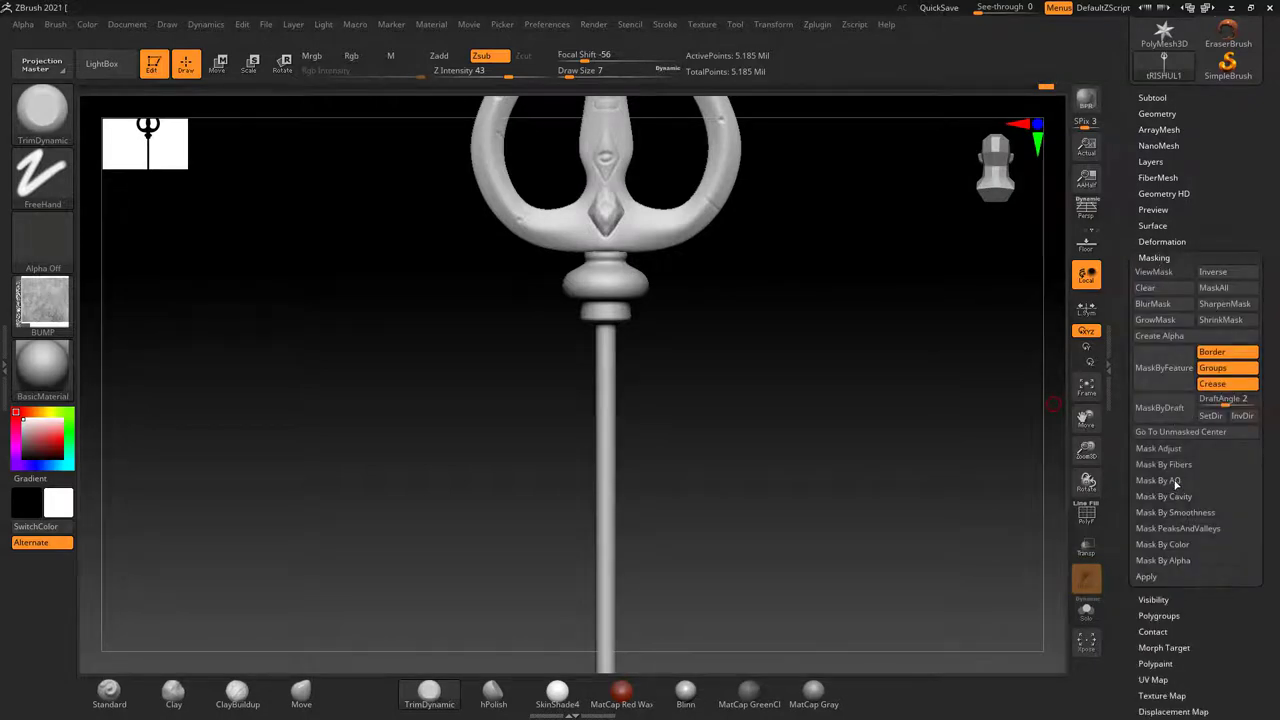
pyautogui.scroll(-2, 1171, 220)
pyautogui.scroll(-3, 1200, 400)
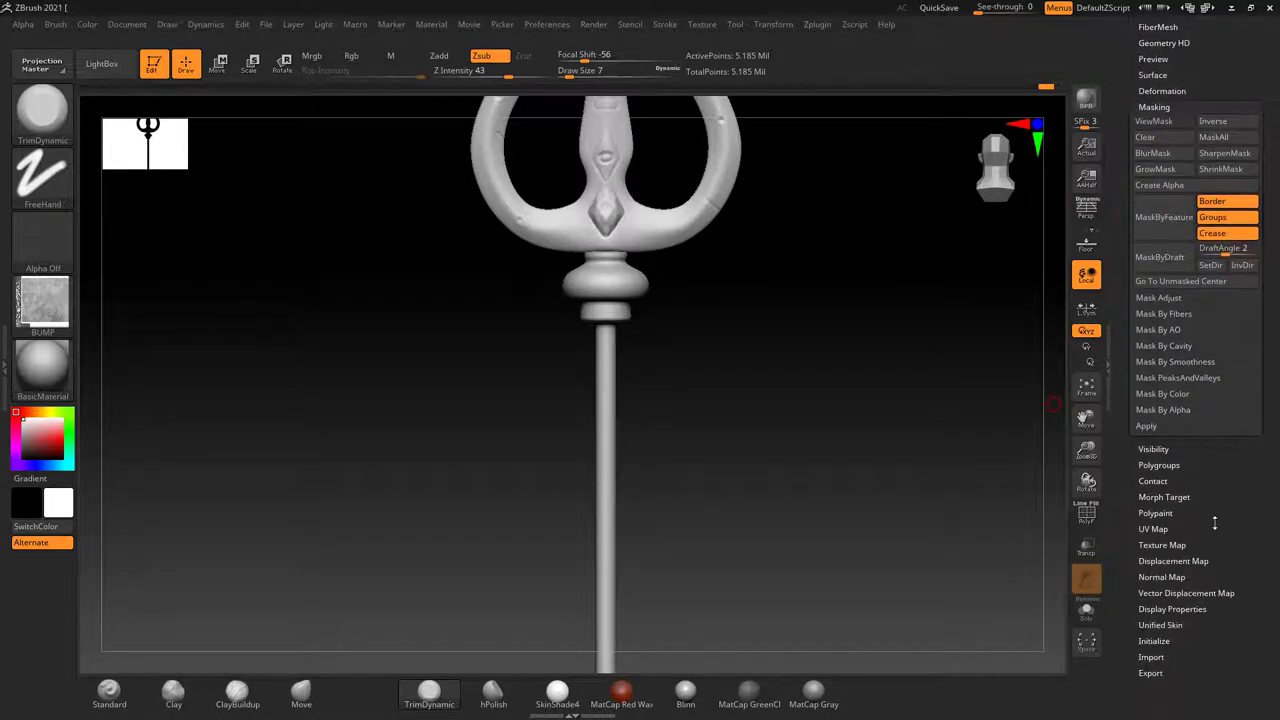
pyautogui.click(1162, 545)
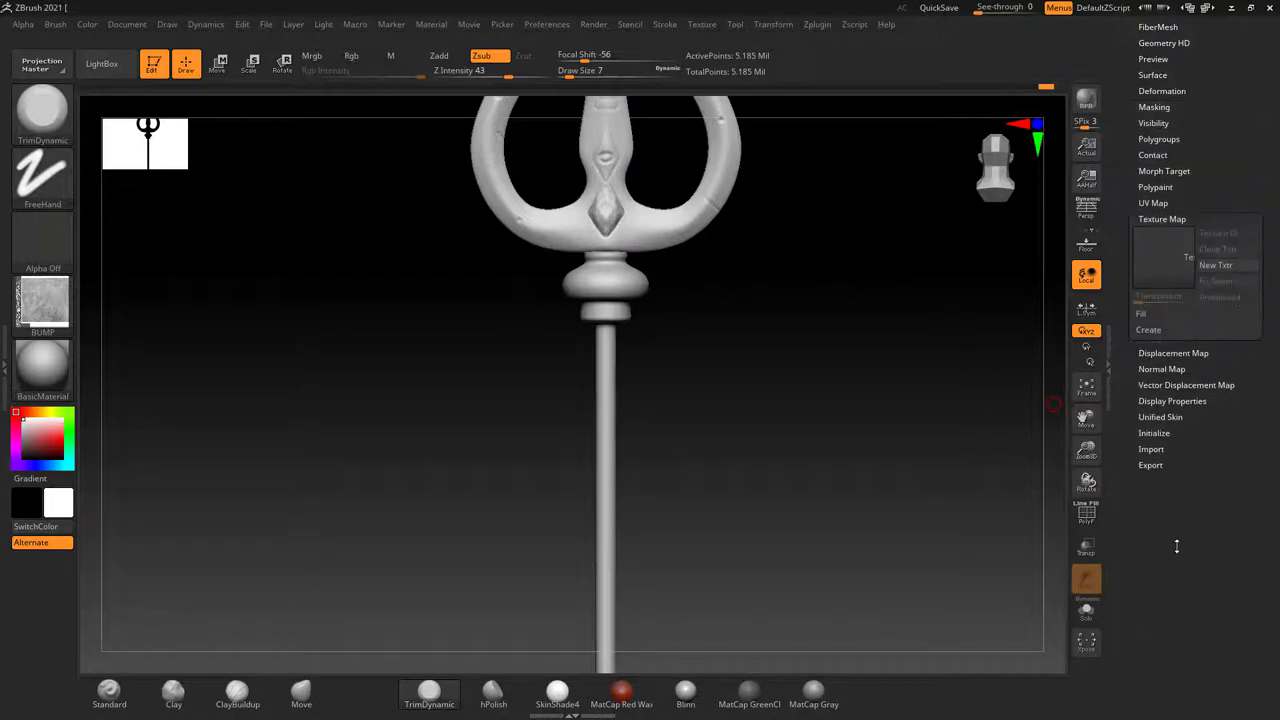
pyautogui.click(1149, 231)
pyautogui.click(780, 275)
# Rotate the trident upright to inspect the BUMP pattern on the staff and head.
pyautogui.moveTo(812, 344)
pyautogui.mouseDown()
pyautogui.moveTo(763, 357)
pyautogui.moveTo(900, 377)
pyautogui.moveTo(856, 391)
pyautogui.mouseUp()
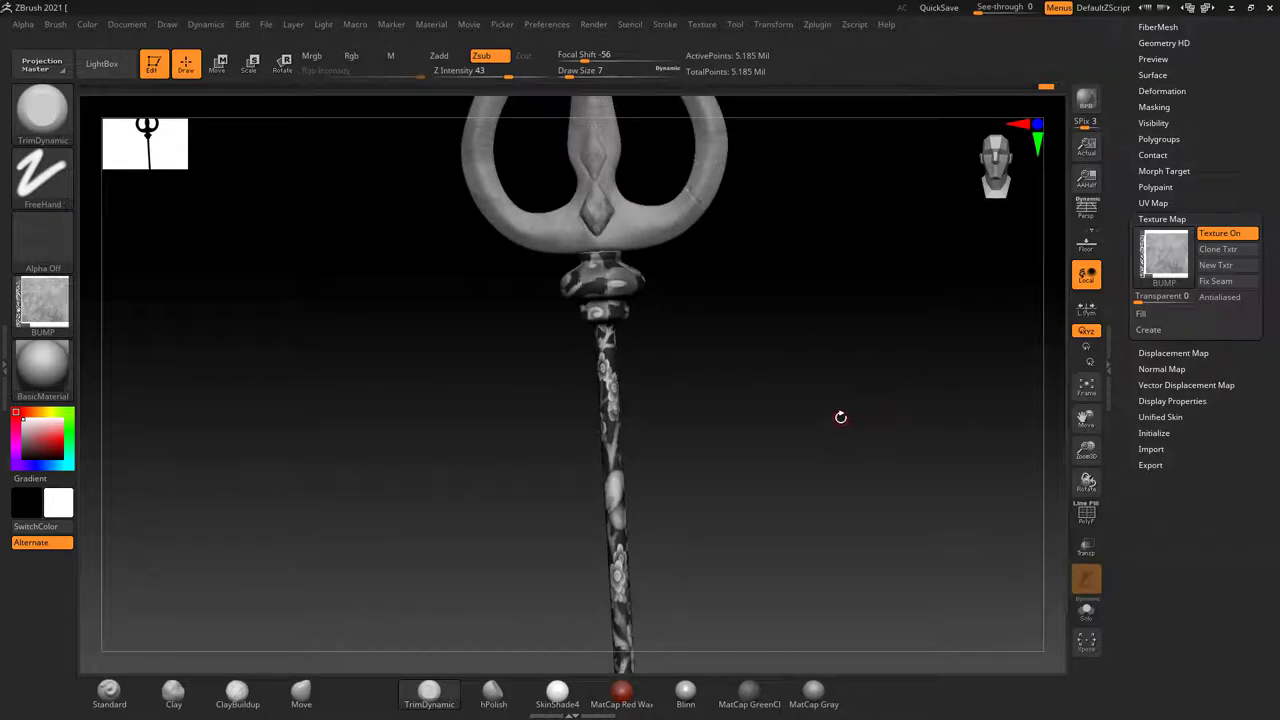
pyautogui.moveTo(843, 420); pyautogui.dragTo(894, 437)
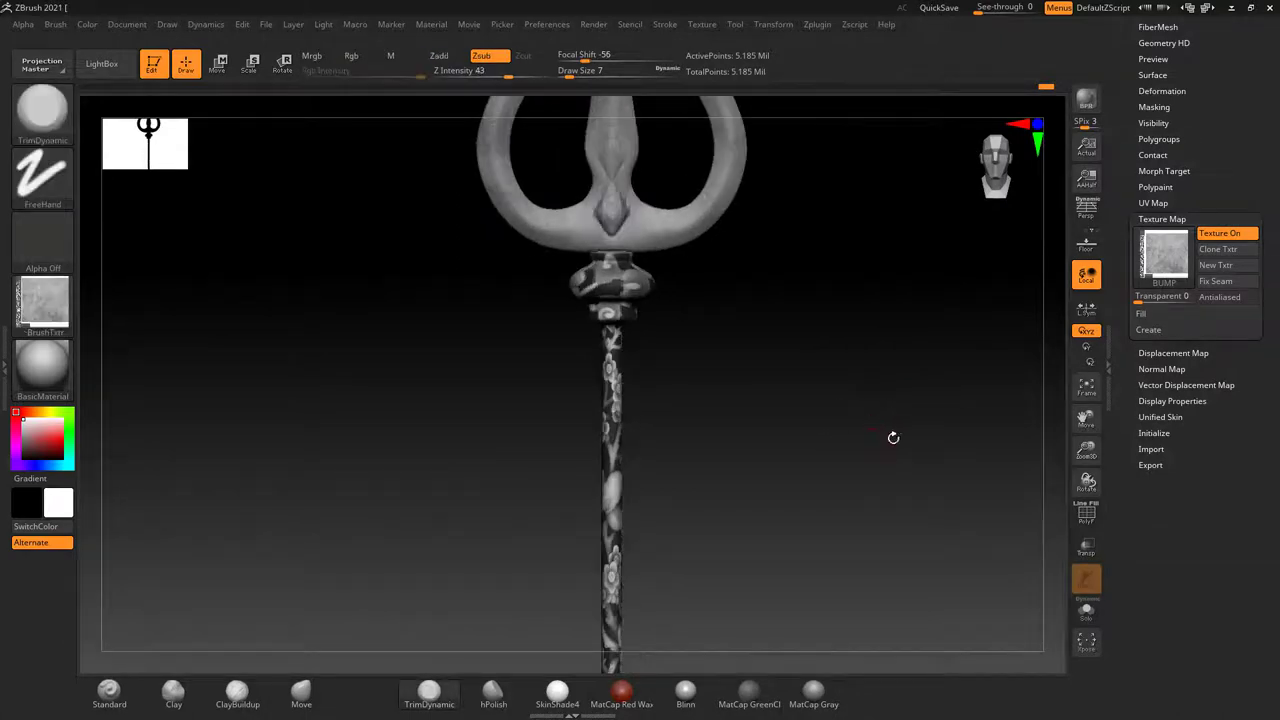
pyautogui.moveTo(811, 421)
pyautogui.mouseDown()
pyautogui.moveTo(843, 457)
pyautogui.moveTo(826, 449)
pyautogui.moveTo(837, 337)
pyautogui.moveTo(840, 496)
pyautogui.moveTo(846, 380)
pyautogui.moveTo(863, 466)
pyautogui.moveTo(697, 291)
pyautogui.mouseUp()
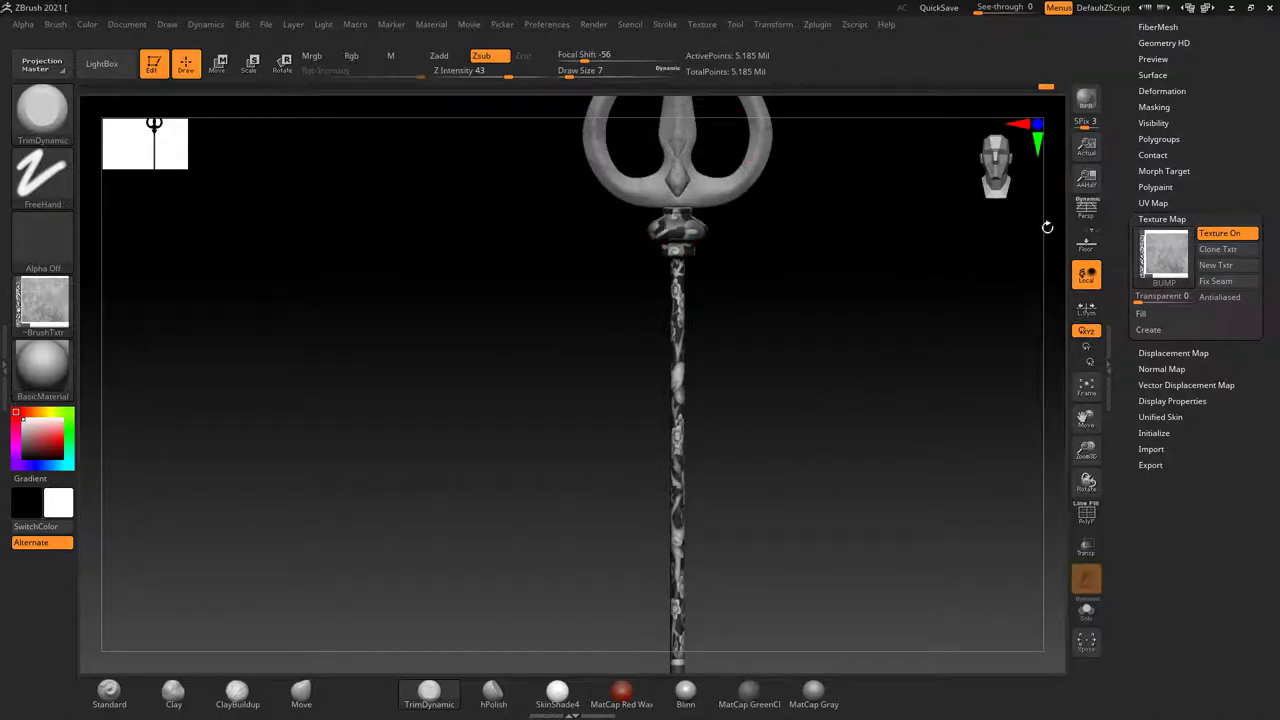
pyautogui.moveTo(960, 228)
pyautogui.mouseDown()
pyautogui.moveTo(871, 306)
pyautogui.moveTo(851, 423)
pyautogui.mouseUp()
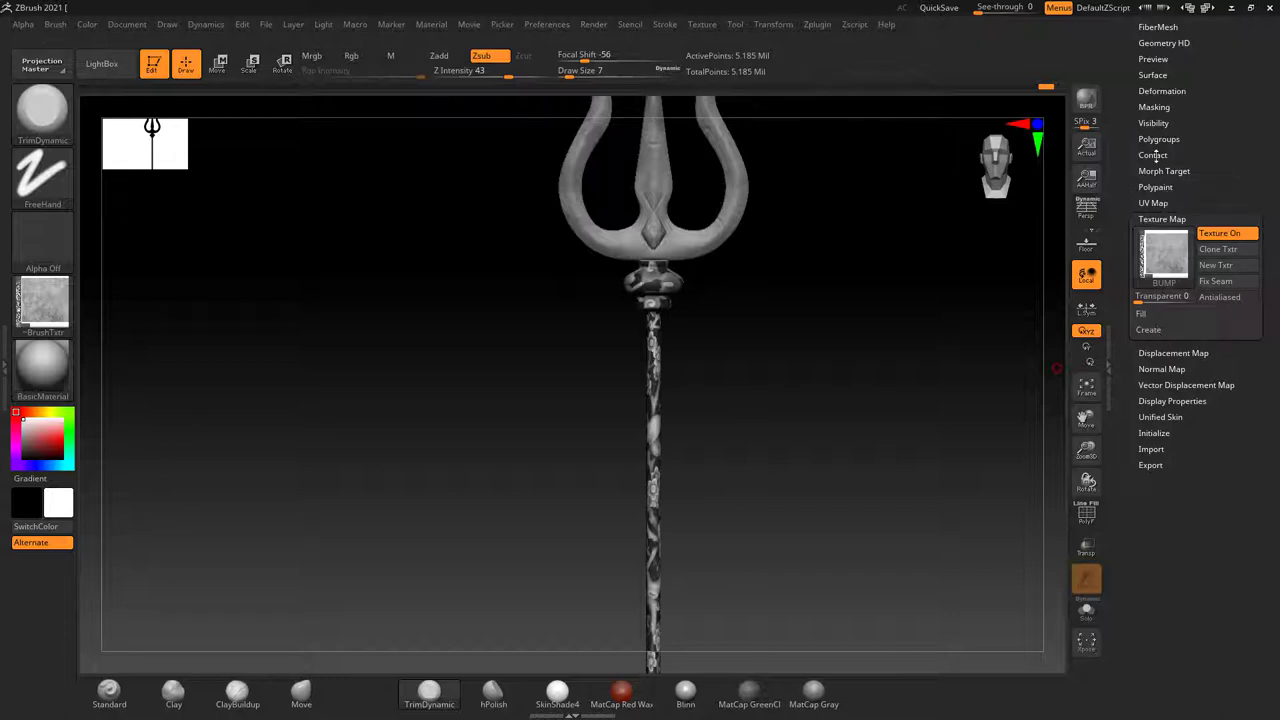
# Flip the brush texture vertically and pick BUMP as the brush texture.
pyautogui.click(706, 24)
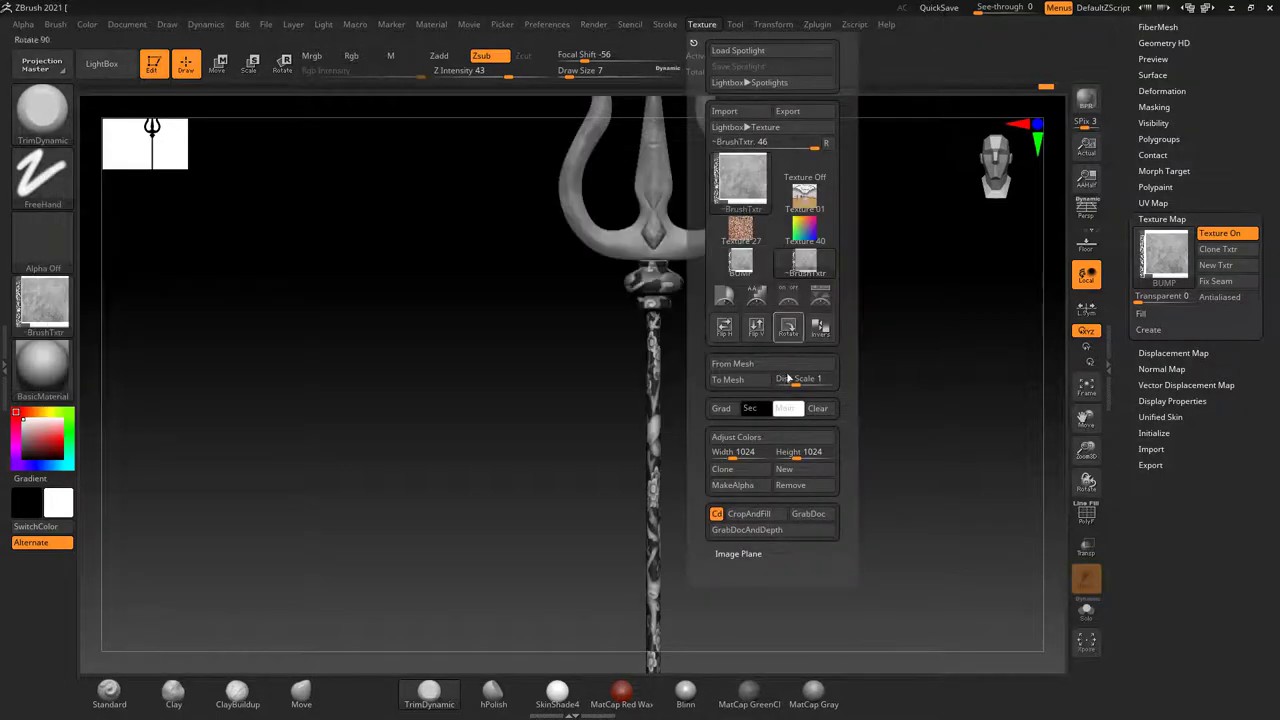
pyautogui.click(758, 328)
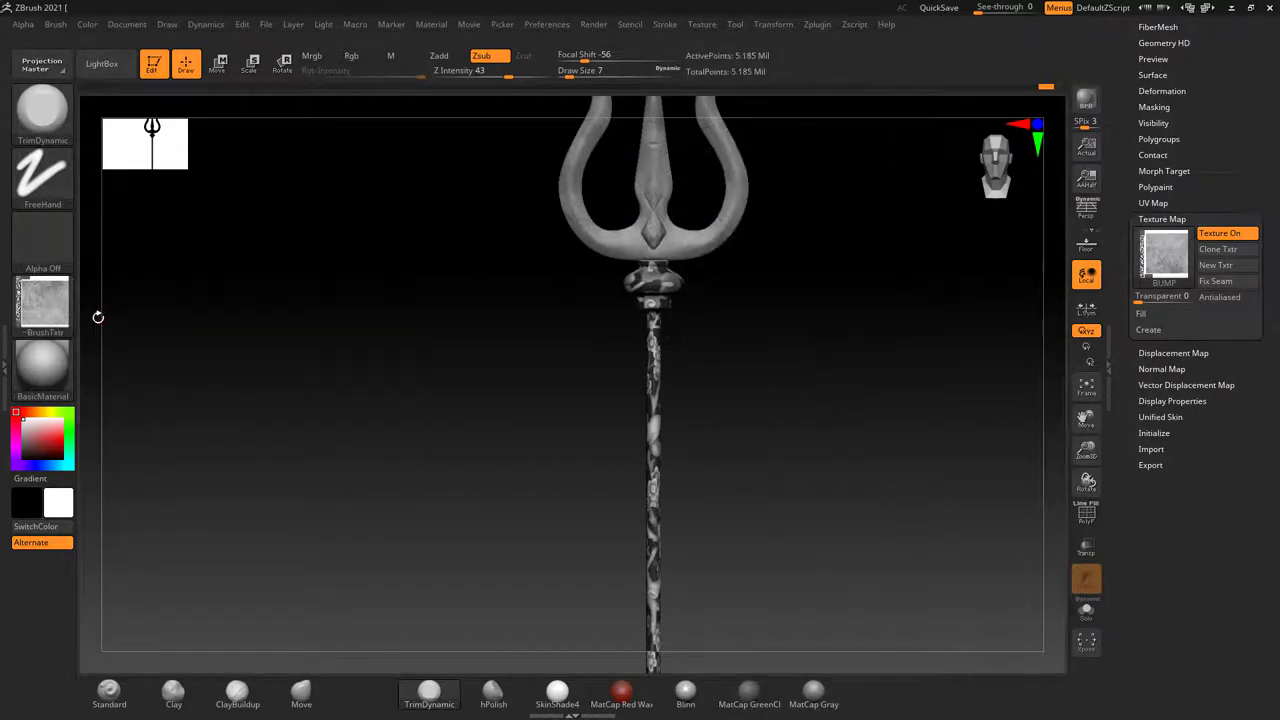
pyautogui.click(50, 308)
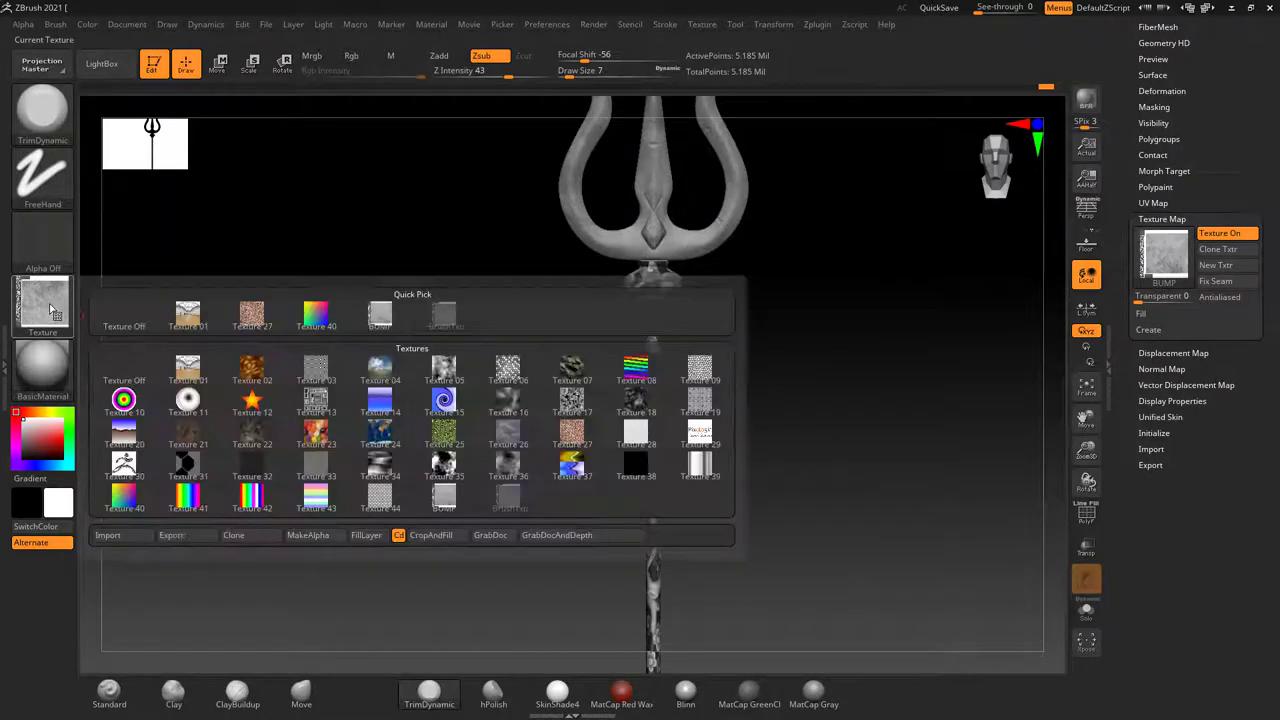
pyautogui.click(384, 320)
# Apply the flipped BUMP texture as the trident's texture map and inspect the shaft pattern.
pyautogui.click(1164, 254)
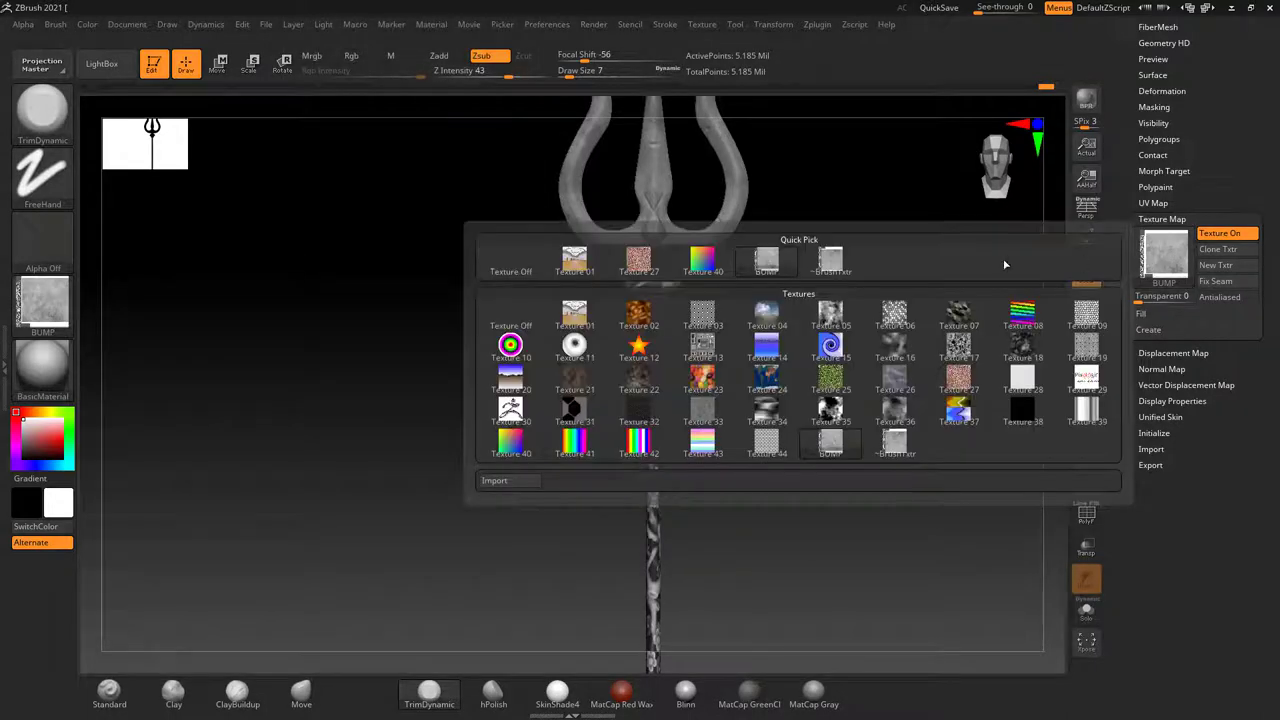
pyautogui.click(838, 262)
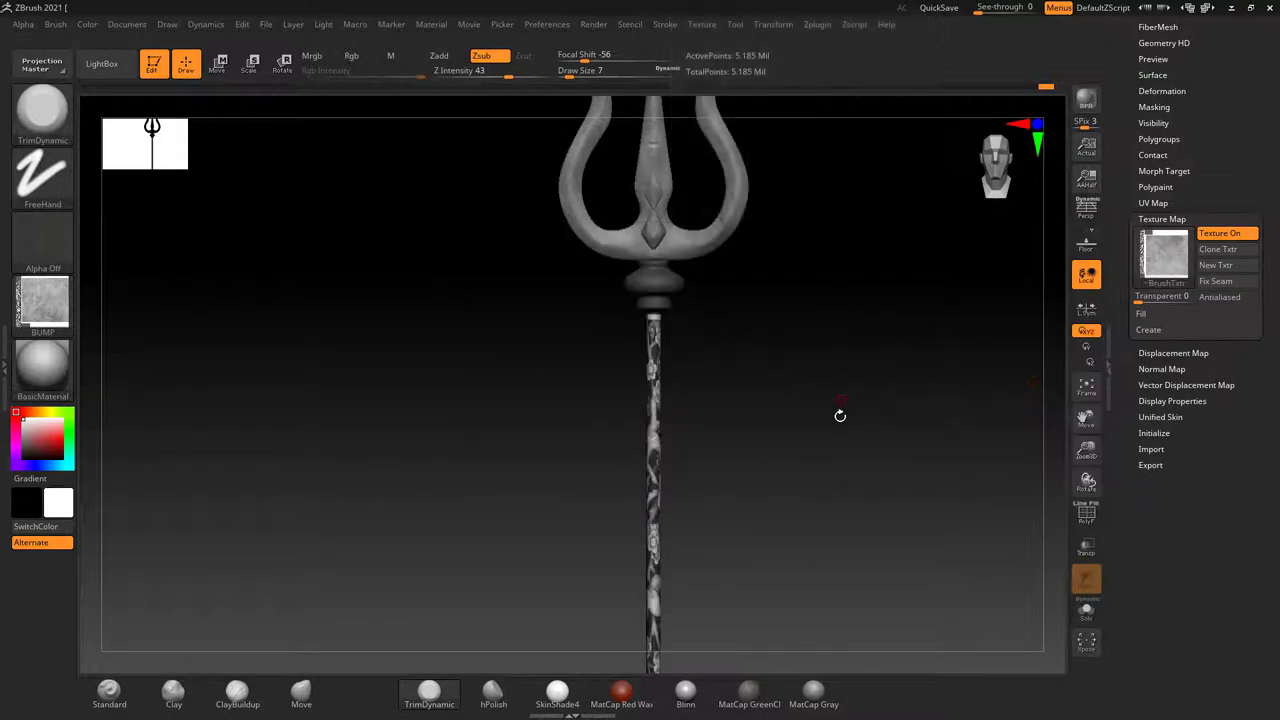
pyautogui.moveTo(840, 415)
pyautogui.mouseDown()
pyautogui.moveTo(806, 203)
pyautogui.moveTo(814, 420)
pyautogui.moveTo(814, 389)
pyautogui.moveTo(832, 405)
pyautogui.moveTo(814, 397)
pyautogui.mouseUp()
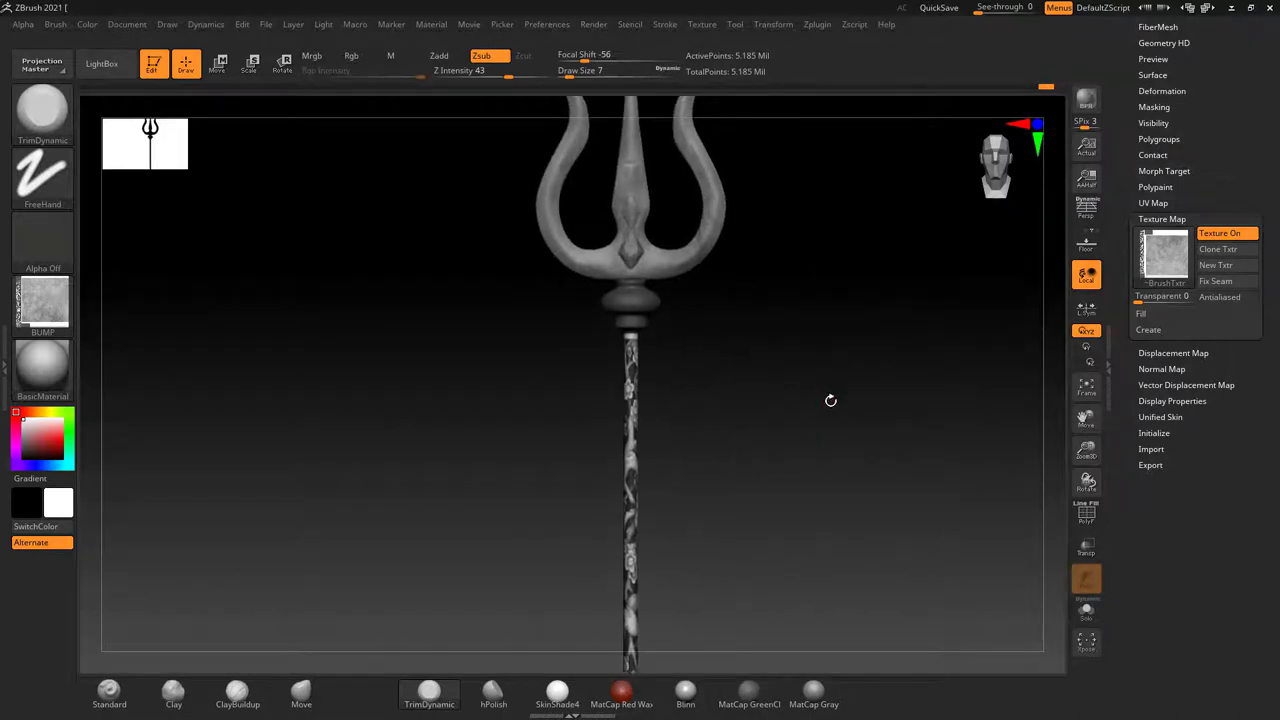
pyautogui.click(1163, 107)
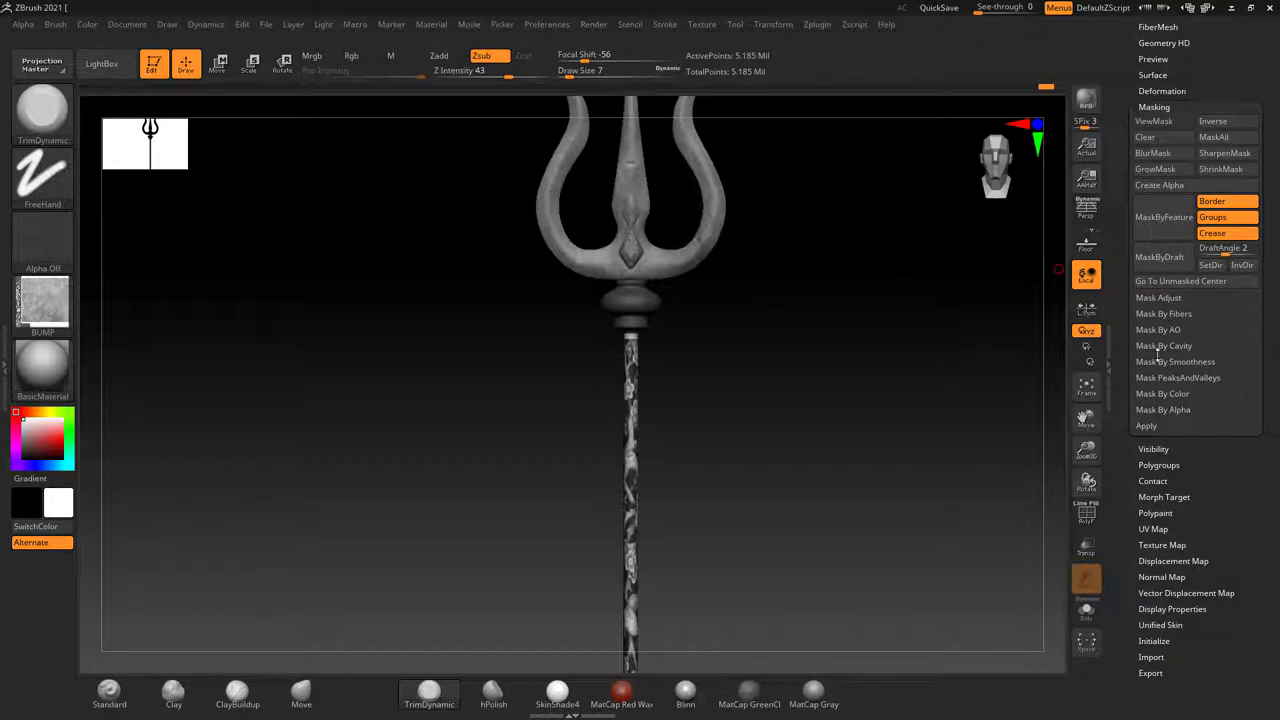
# Mask the trident by texture intensity, then switch the texture map off.
pyautogui.click(1165, 393)
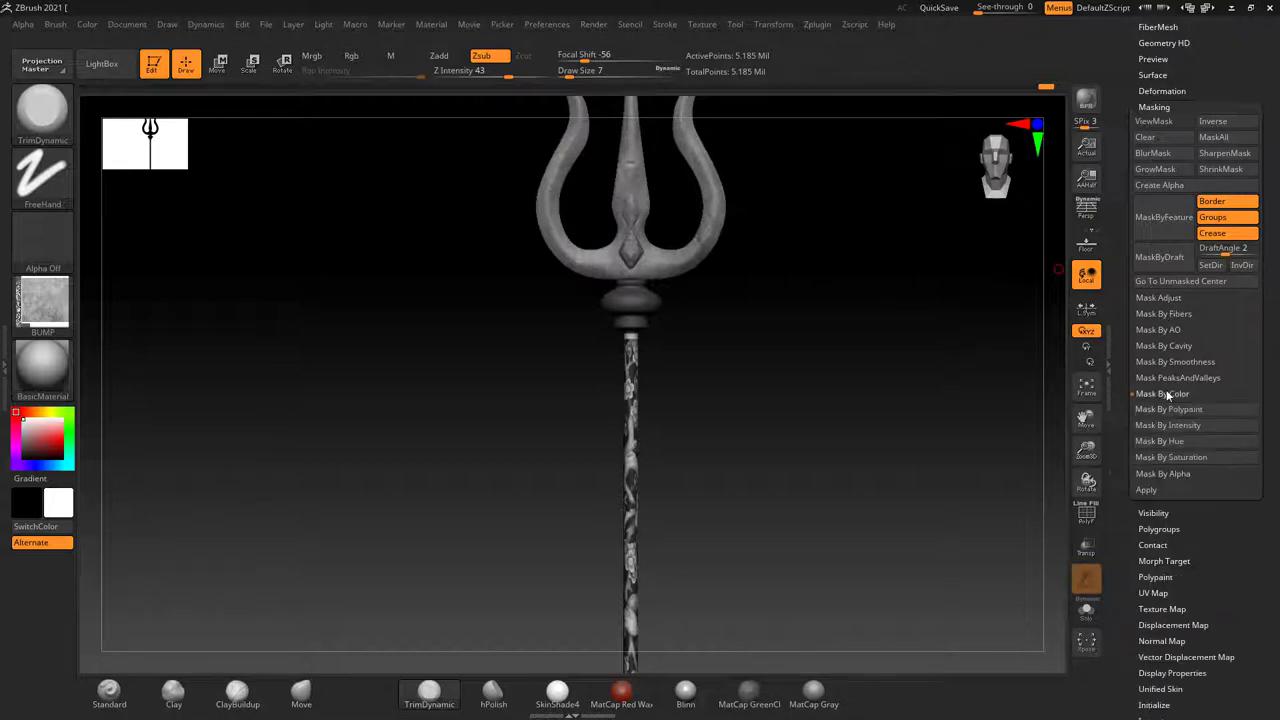
pyautogui.click(1172, 425)
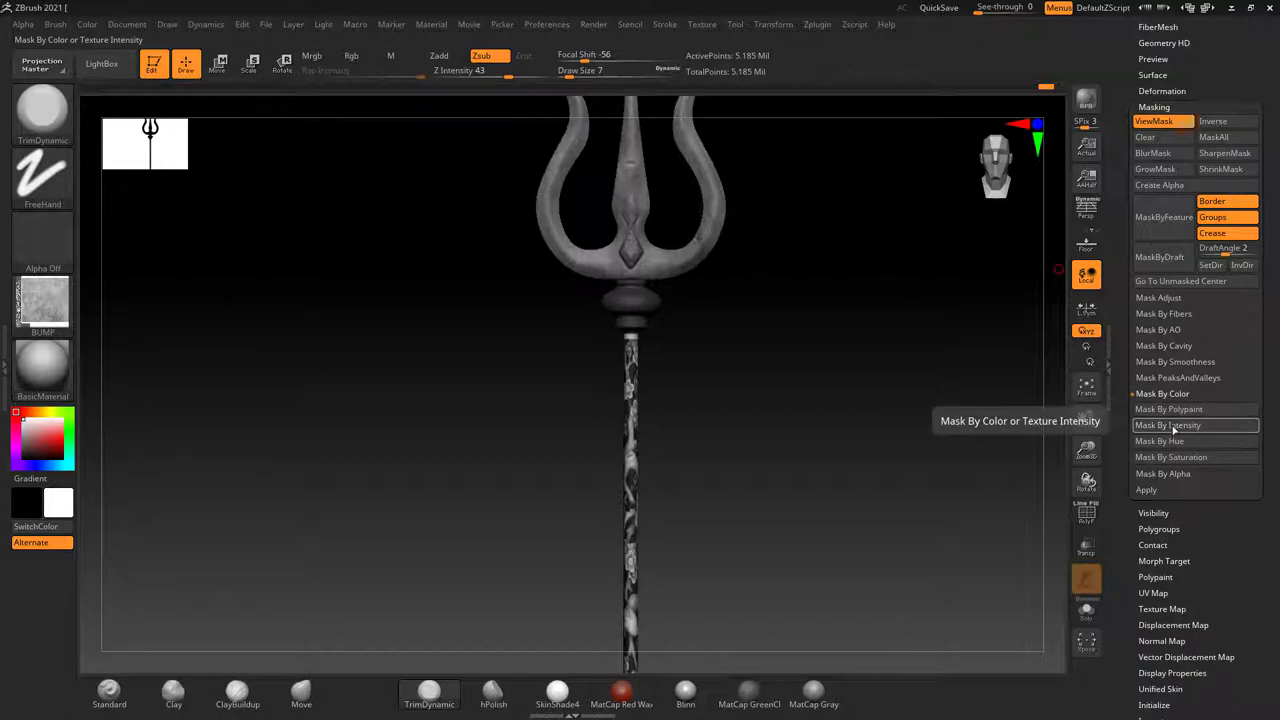
pyautogui.click(1168, 106)
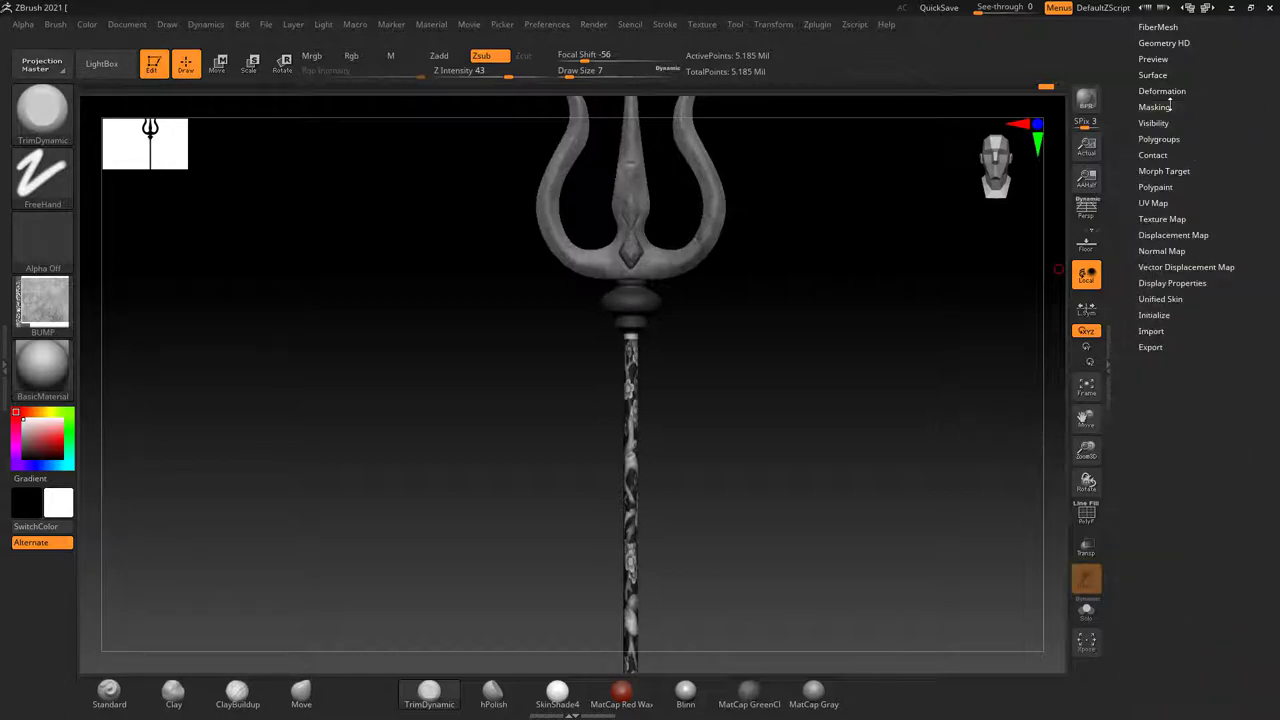
pyautogui.click(1162, 218)
pyautogui.click(1160, 257)
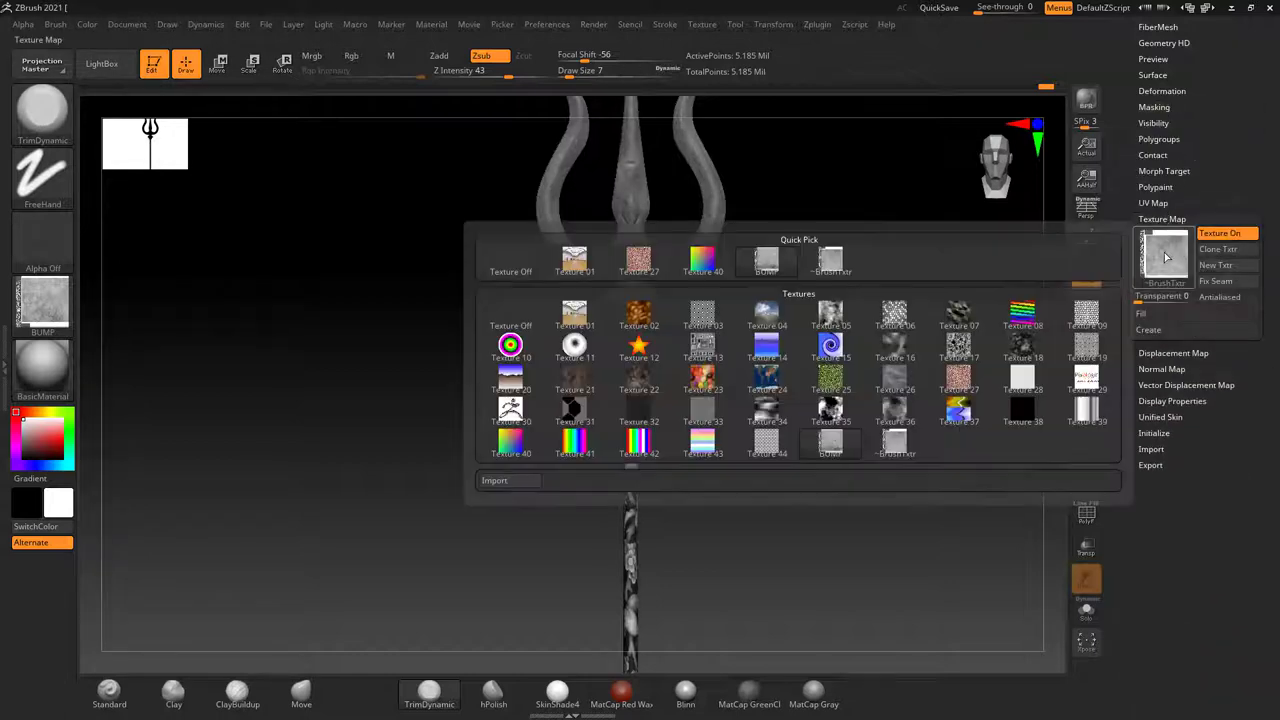
pyautogui.click(523, 254)
# Frame the trident in side view and draw a rectangular mask over its head.
pyautogui.moveTo(863, 357)
pyautogui.mouseDown()
pyautogui.moveTo(806, 363)
pyautogui.moveTo(817, 386)
pyautogui.moveTo(720, 397)
pyautogui.moveTo(711, 323)
pyautogui.moveTo(714, 349)
pyautogui.moveTo(780, 323)
pyautogui.moveTo(803, 351)
pyautogui.moveTo(743, 401)
pyautogui.moveTo(783, 234)
pyautogui.mouseUp()
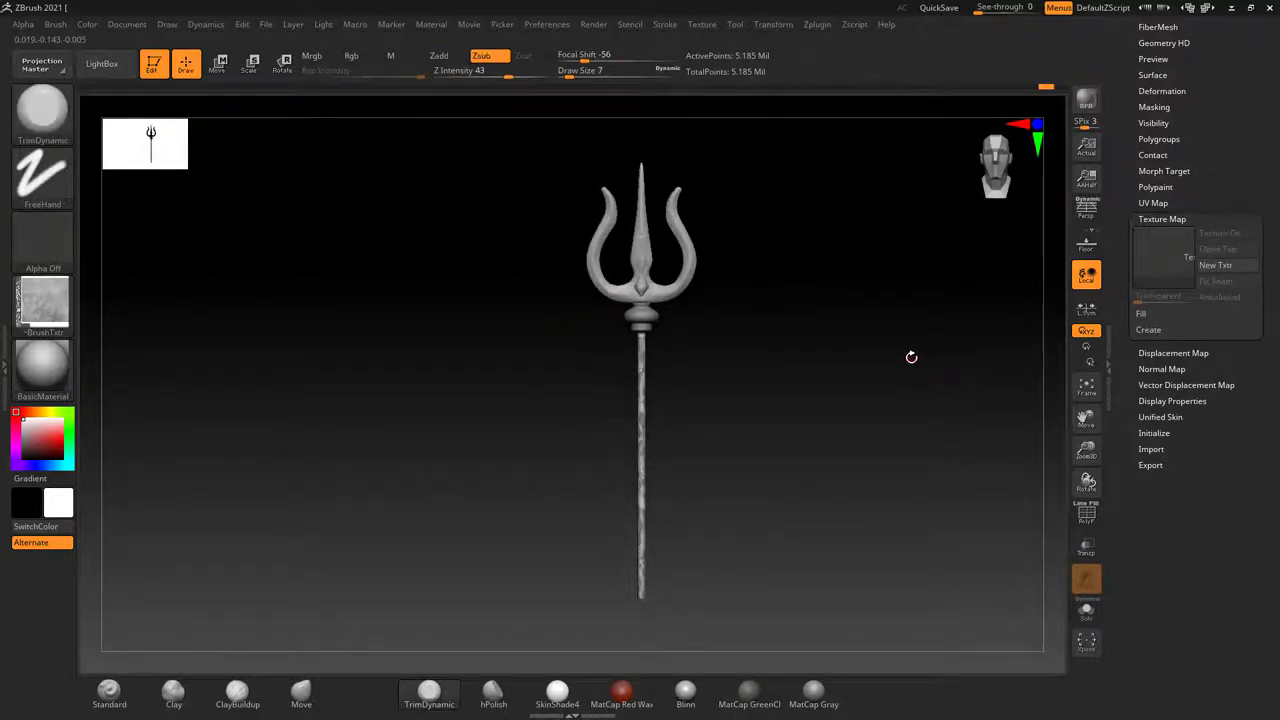
pyautogui.moveTo(911, 357)
pyautogui.keyDown('alt'); pyautogui.mouseDown()
pyautogui.moveTo(880, 397)
pyautogui.moveTo(846, 400)
pyautogui.moveTo(818, 348)
pyautogui.moveTo(845, 427)
pyautogui.mouseUp(); pyautogui.keyUp('alt')
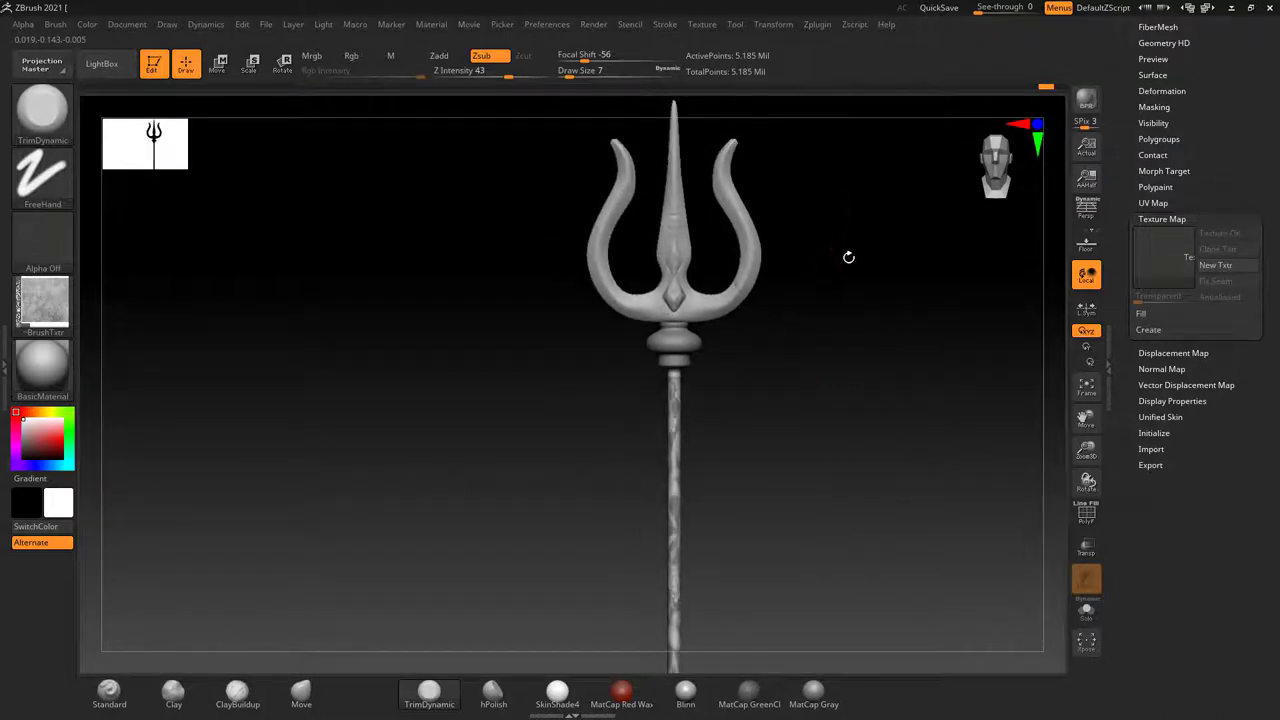
pyautogui.keyDown('alt'); pyautogui.moveTo(848, 257); pyautogui.dragTo(863, 277); pyautogui.keyUp('alt')
pyautogui.keyDown('ctrl'); pyautogui.moveTo(885, 167); pyautogui.dragTo(479, 382); pyautogui.keyUp('ctrl')
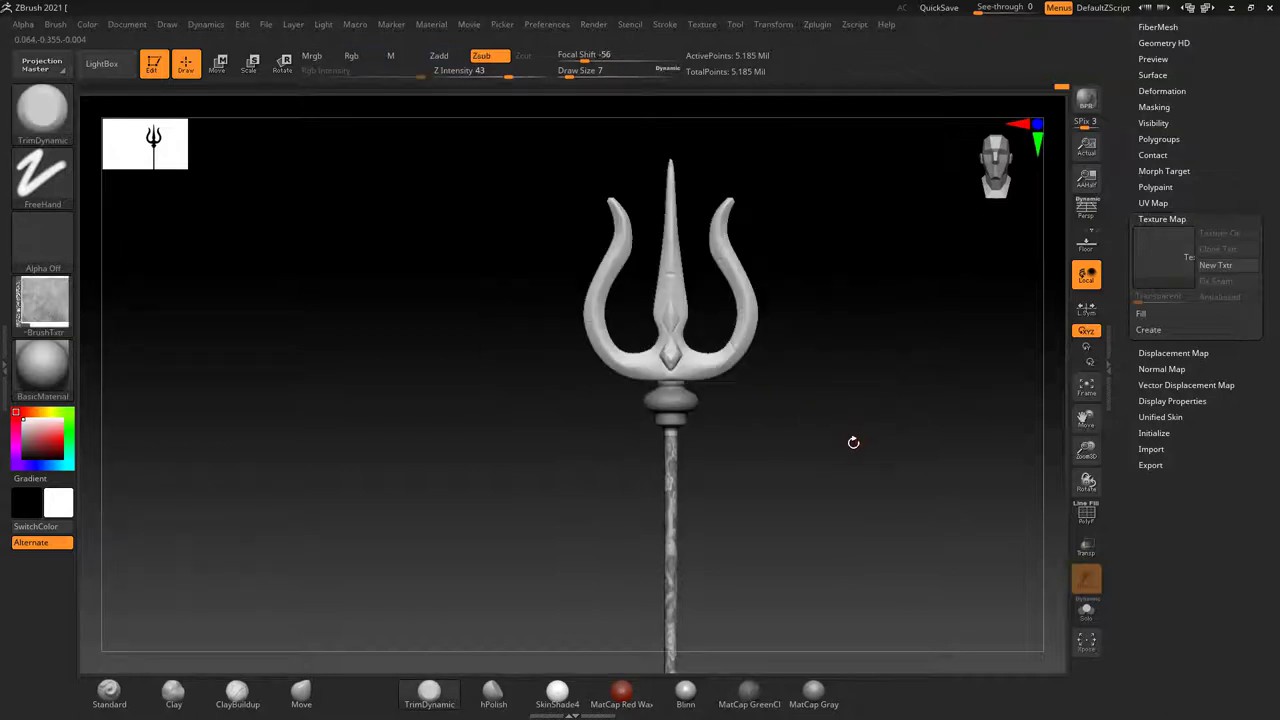
pyautogui.moveTo(853, 442)
pyautogui.keyDown('alt'); pyautogui.mouseDown()
pyautogui.moveTo(814, 343)
pyautogui.moveTo(849, 294)
pyautogui.moveTo(703, 173)
pyautogui.mouseUp(); pyautogui.keyUp('alt')
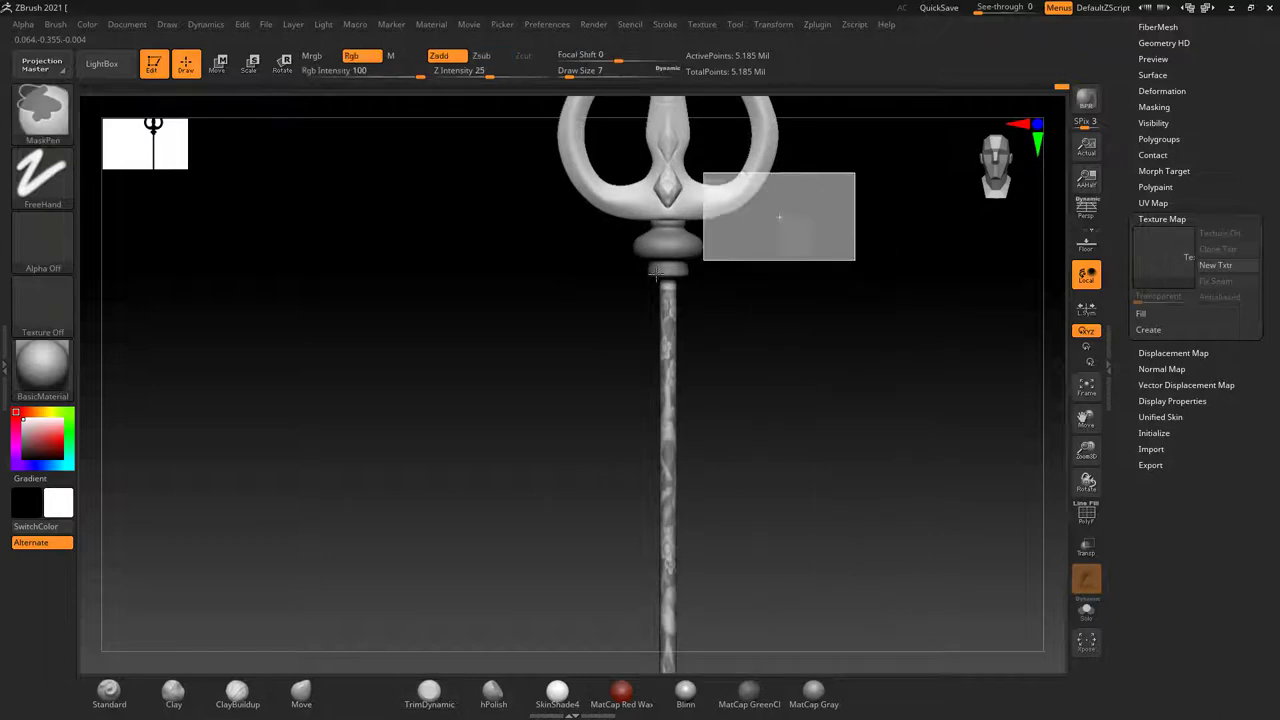
# Extend the mask over the head and mask the shaft's bottom end.
pyautogui.keyDown('ctrl'); pyautogui.moveTo(656, 272); pyautogui.dragTo(545, 277); pyautogui.keyUp('ctrl')
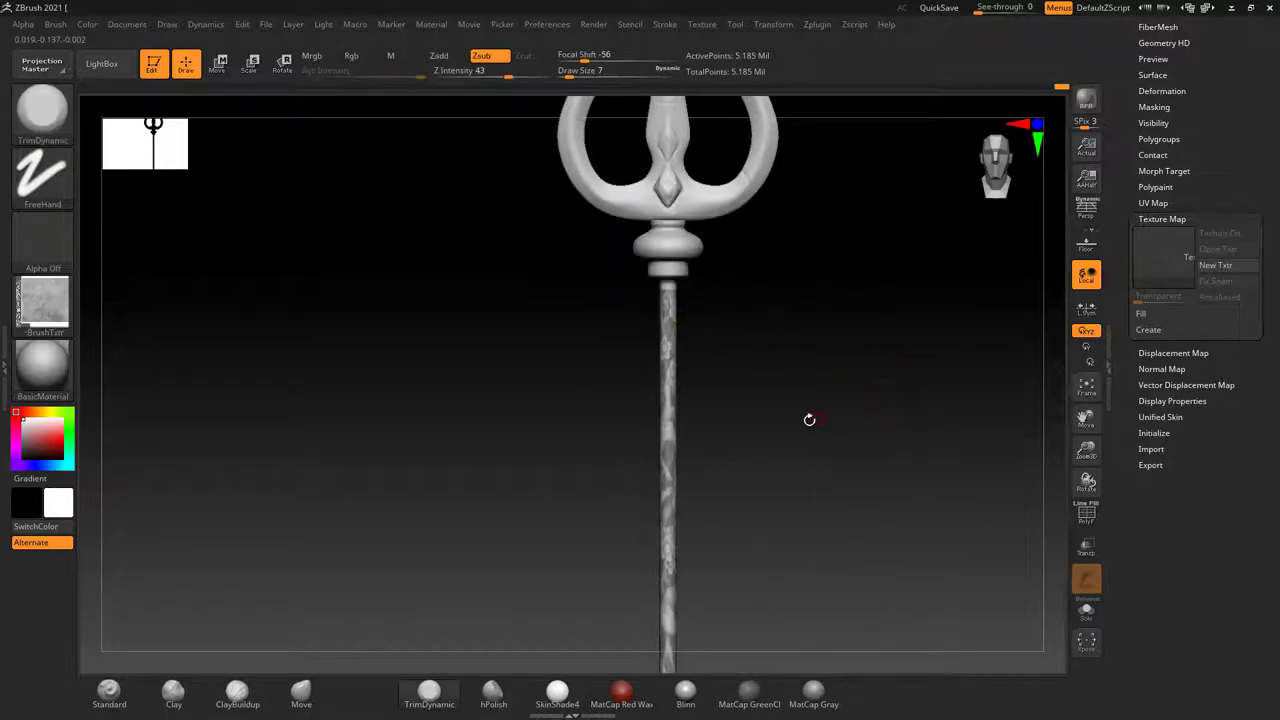
pyautogui.moveTo(809, 419)
pyautogui.mouseDown()
pyautogui.moveTo(780, 380)
pyautogui.moveTo(790, 293)
pyautogui.moveTo(811, 379)
pyautogui.moveTo(811, 482)
pyautogui.mouseUp()
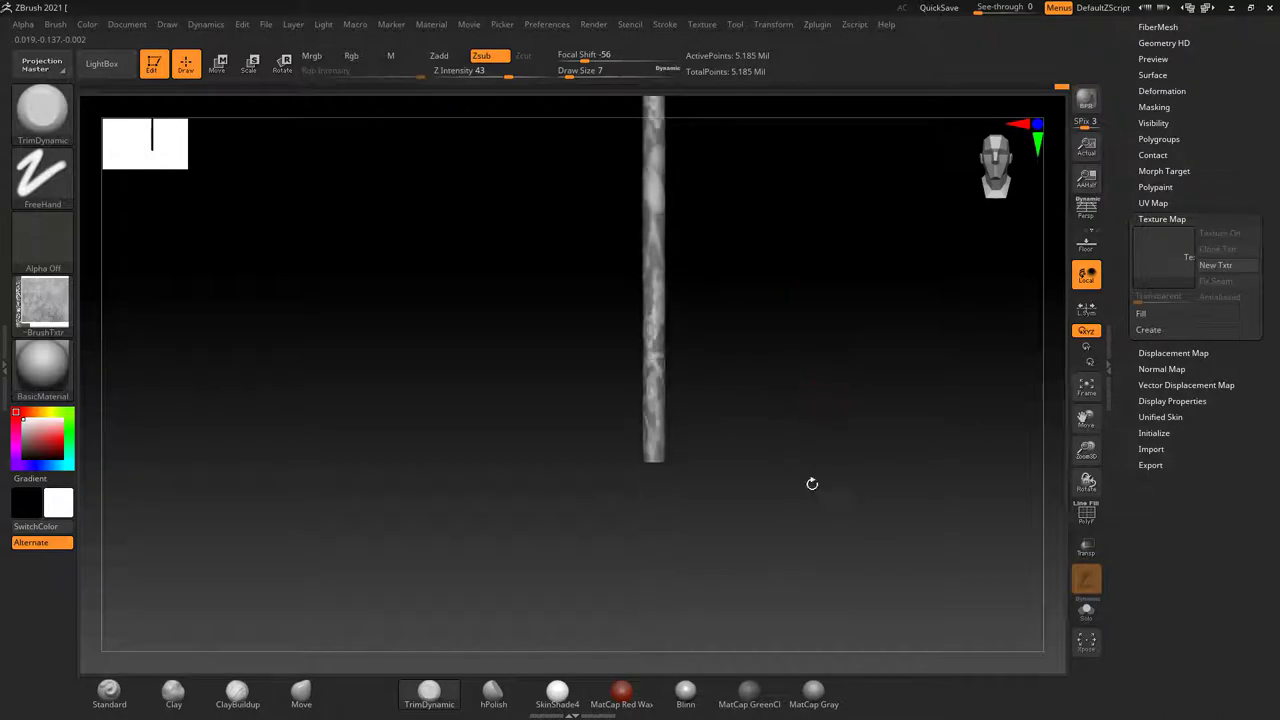
pyautogui.keyDown('ctrl'); pyautogui.moveTo(791, 534); pyautogui.dragTo(543, 466); pyautogui.keyUp('ctrl')
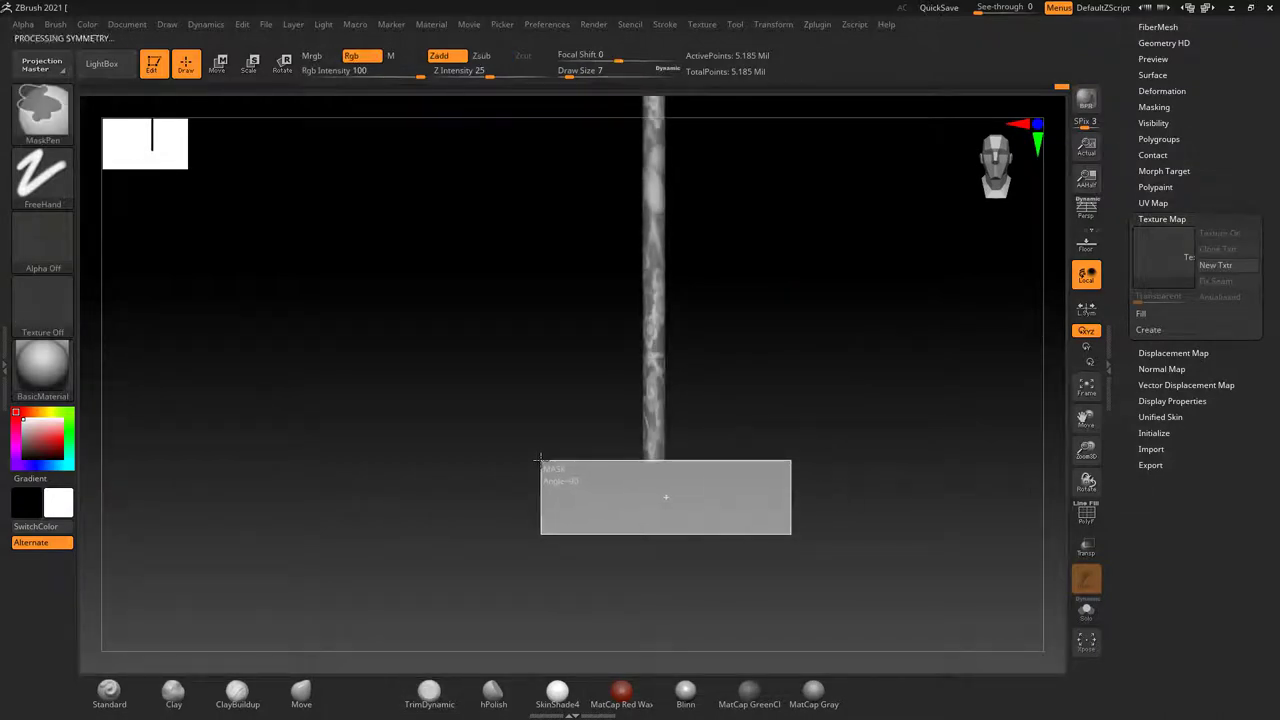
pyautogui.keyDown('ctrl'); pyautogui.moveTo(540, 462); pyautogui.dragTo(540, 462); pyautogui.keyUp('ctrl')
pyautogui.moveTo(907, 450)
pyautogui.mouseDown()
pyautogui.moveTo(854, 353)
pyautogui.moveTo(837, 526)
pyautogui.moveTo(846, 453)
pyautogui.mouseUp()
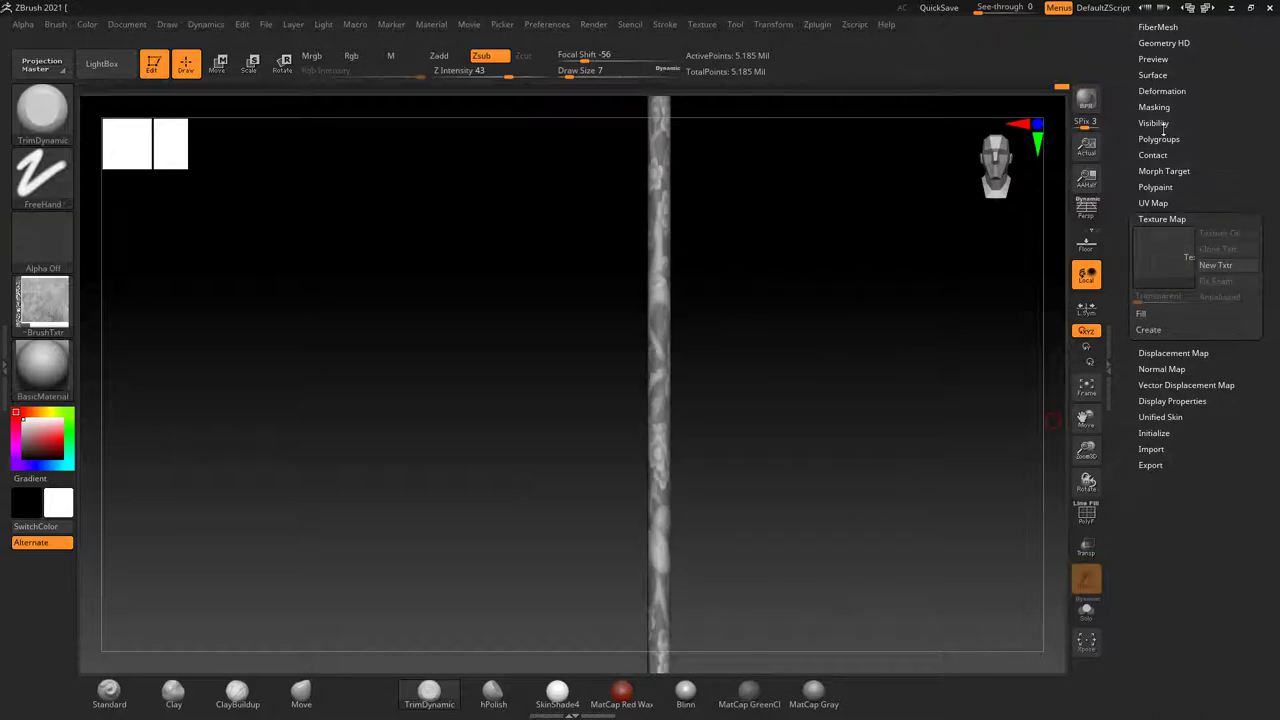
# Inflate the unmasked shaft to 7 so the floral pattern becomes raised relief.
pyautogui.click(1160, 91)
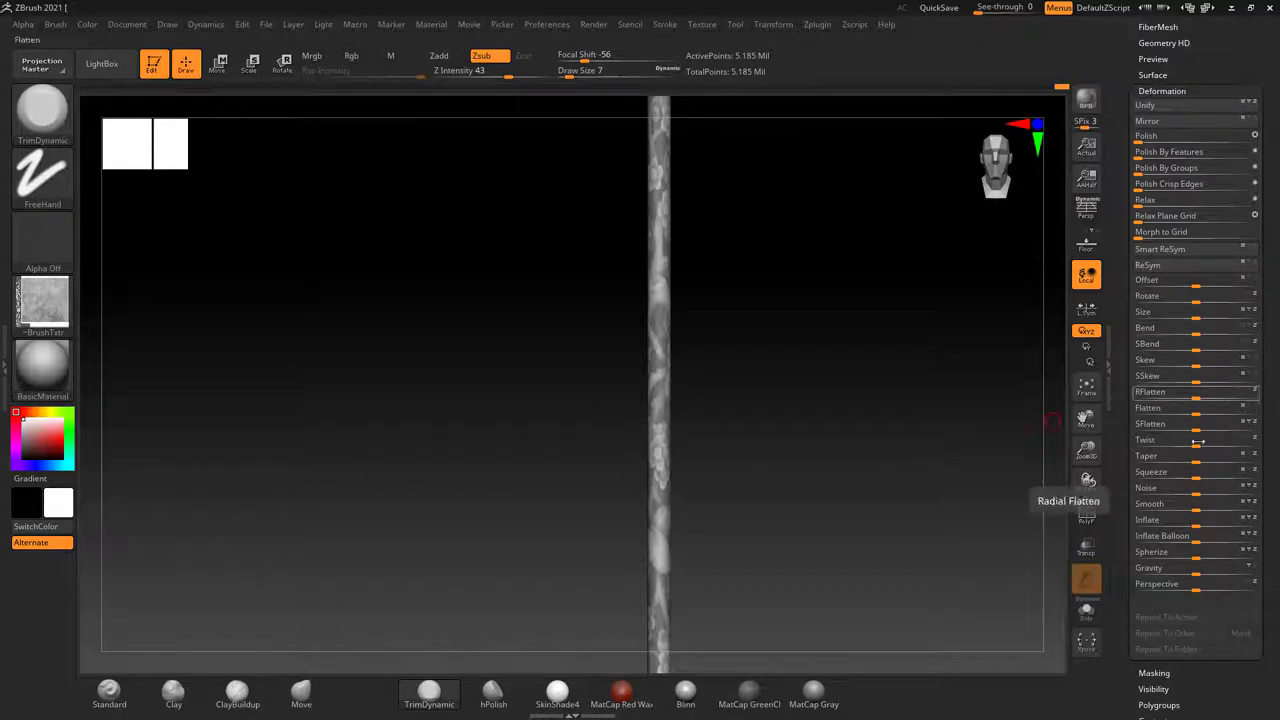
pyautogui.moveTo(1199, 524); pyautogui.dragTo(1198, 524)
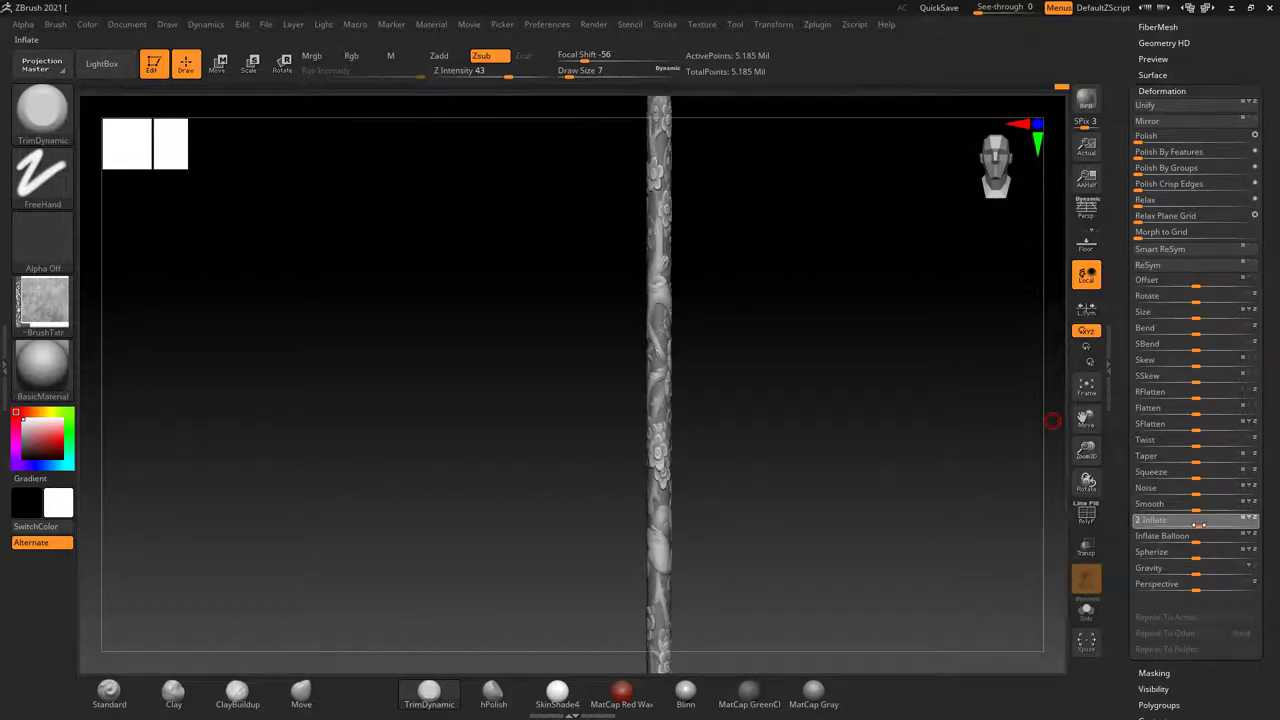
pyautogui.moveTo(823, 460)
pyautogui.keyDown('shift'); pyautogui.mouseDown()
pyautogui.moveTo(951, 480)
pyautogui.moveTo(884, 477)
pyautogui.moveTo(943, 437)
pyautogui.moveTo(840, 443)
pyautogui.moveTo(871, 437)
pyautogui.moveTo(926, 470)
pyautogui.moveTo(908, 426)
pyautogui.moveTo(878, 437)
pyautogui.moveTo(949, 522)
pyautogui.mouseUp(); pyautogui.keyUp('shift')
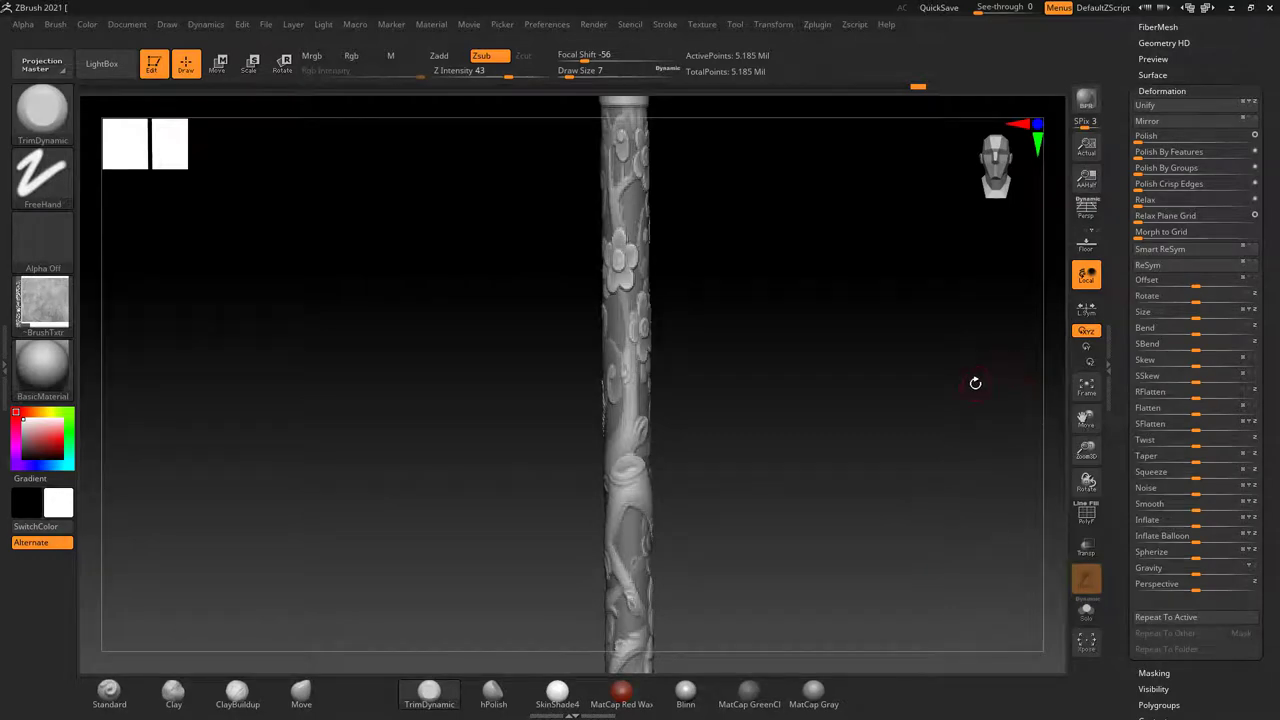
pyautogui.hotkey('alt', 'Tab')
pyautogui.hotkey('alt', 'Tab')
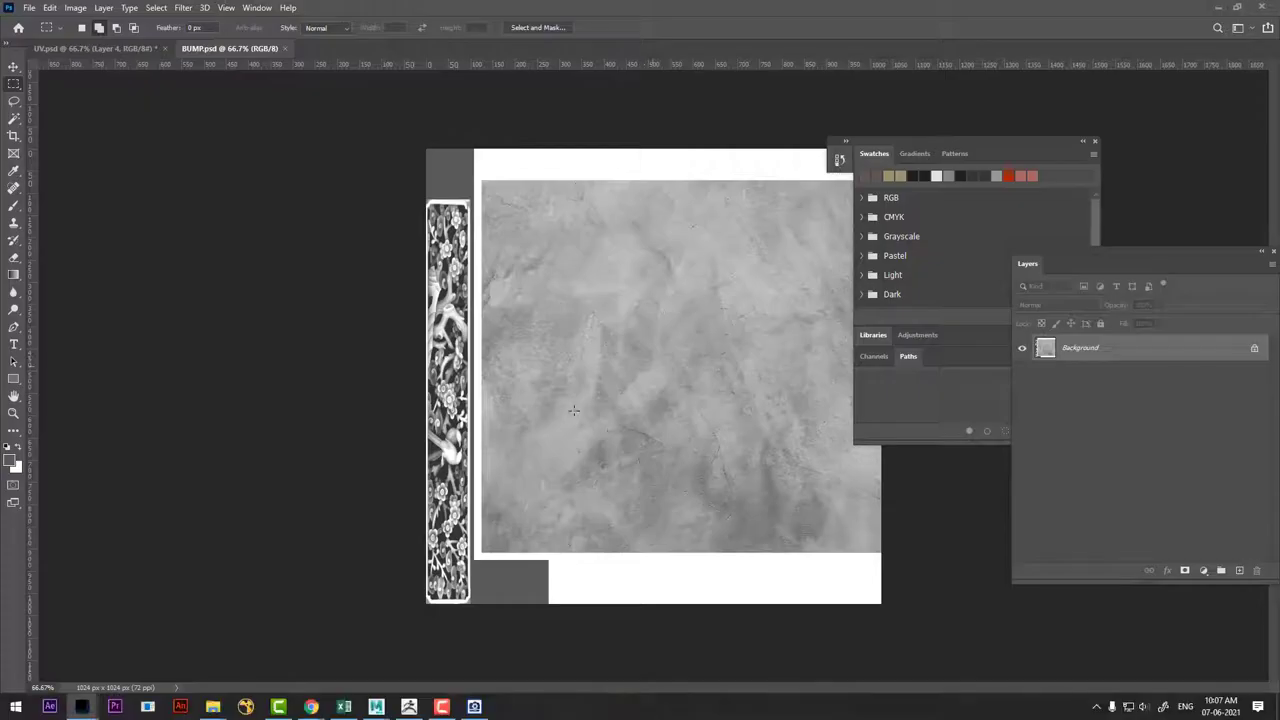
pyautogui.click(118, 48)
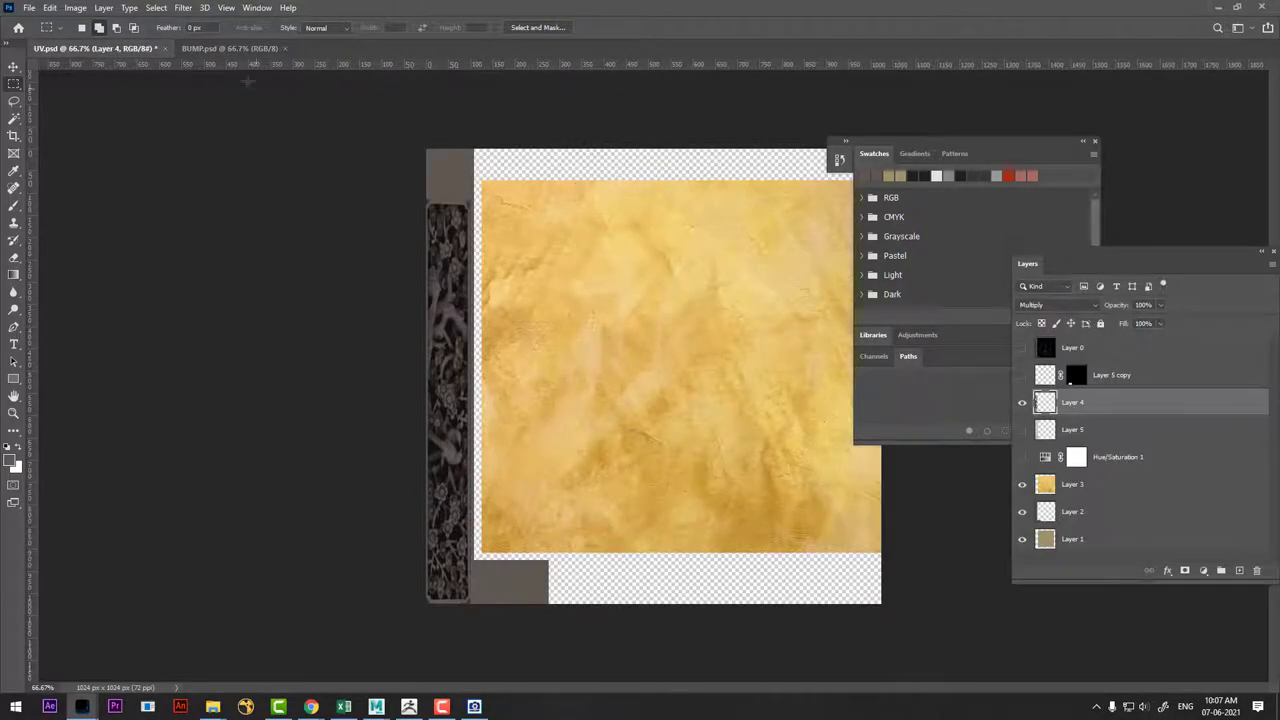
pyautogui.click(228, 48)
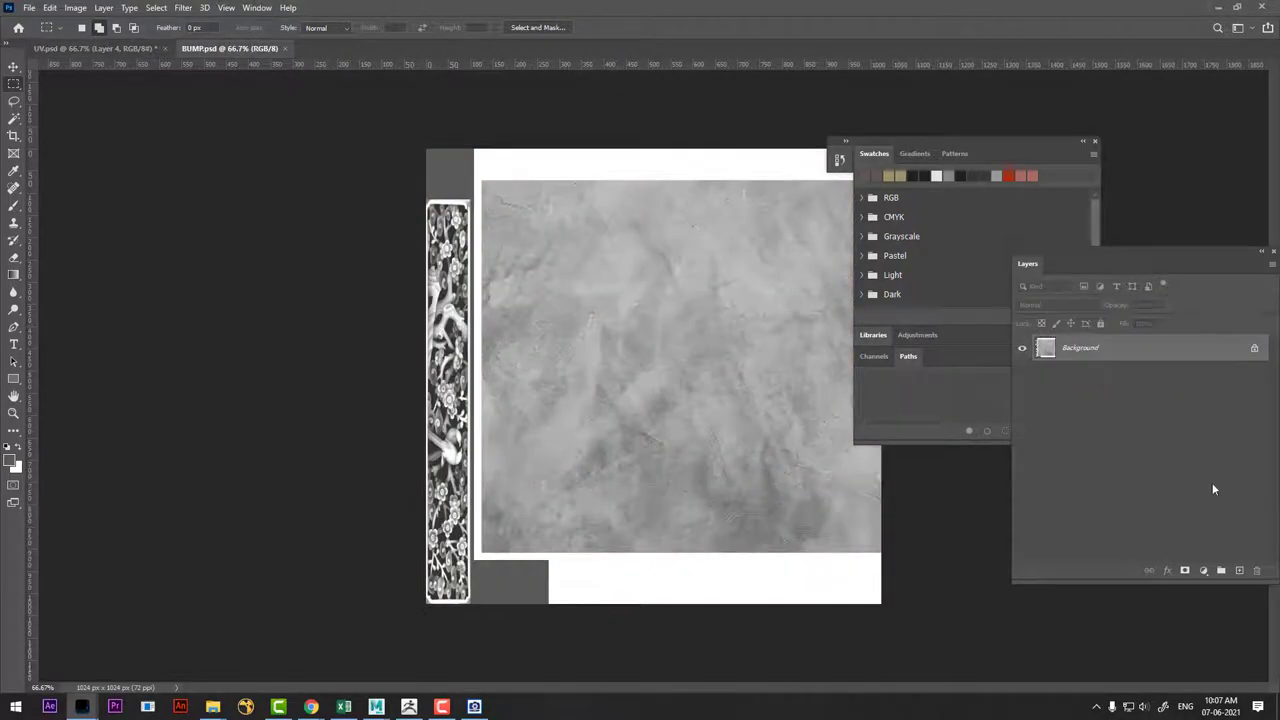
pyautogui.click(475, 707)
# Zoom in on the collar below the head and switch to the Standard sculpting brush.
pyautogui.moveTo(811, 389); pyautogui.dragTo(806, 523)
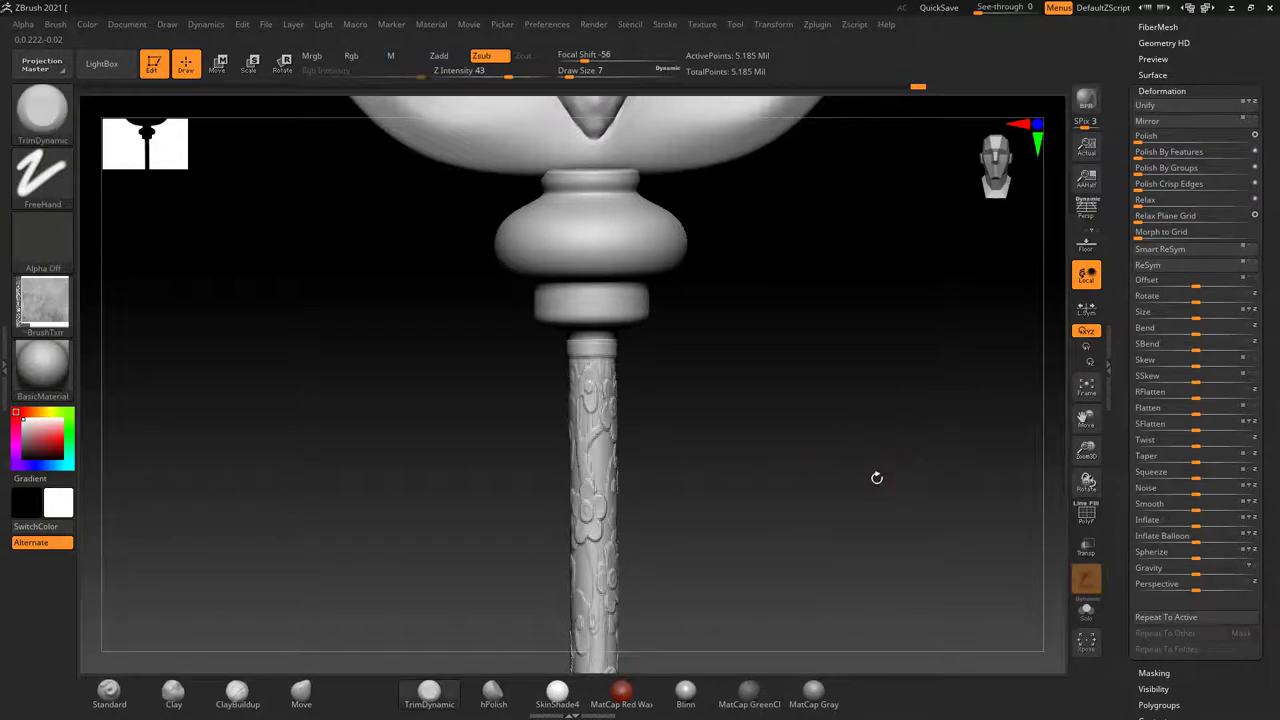
pyautogui.moveTo(874, 477)
pyautogui.mouseDown()
pyautogui.moveTo(843, 443)
pyautogui.moveTo(851, 543)
pyautogui.moveTo(774, 457)
pyautogui.moveTo(814, 457)
pyautogui.moveTo(760, 456)
pyautogui.mouseUp()
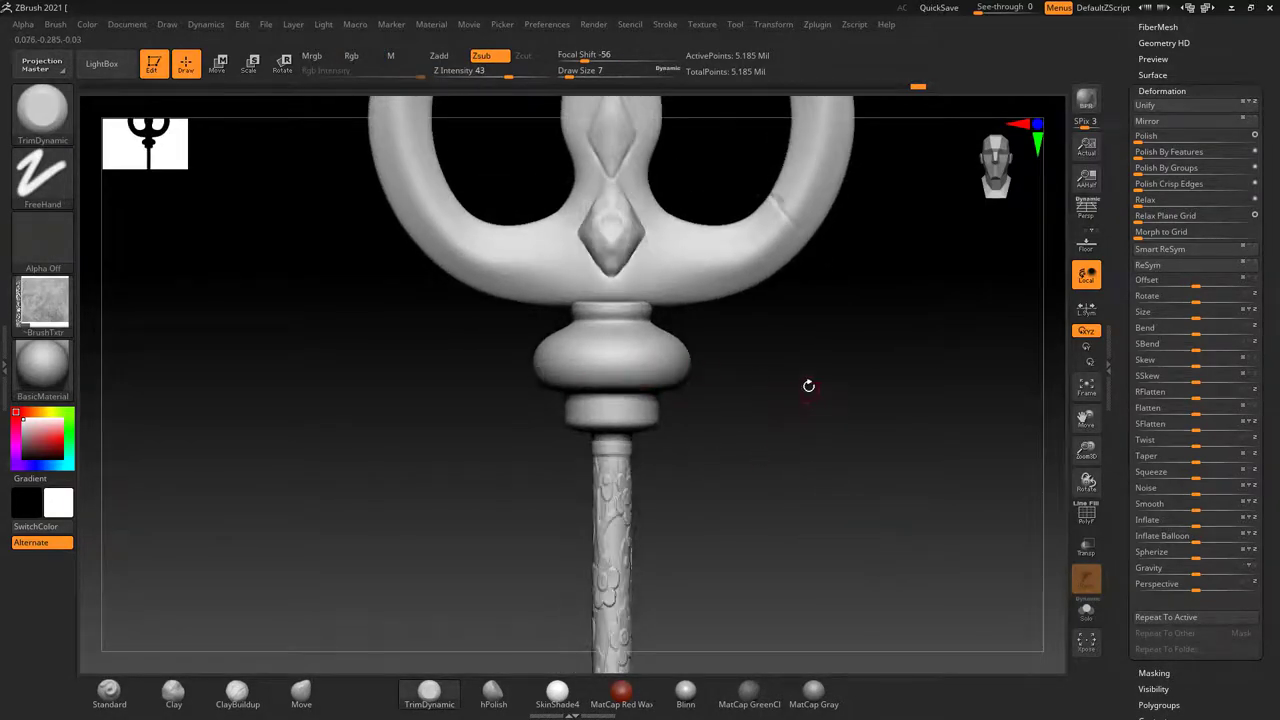
pyautogui.moveTo(808, 386)
pyautogui.mouseDown()
pyautogui.moveTo(823, 420)
pyautogui.moveTo(815, 400)
pyautogui.mouseUp()
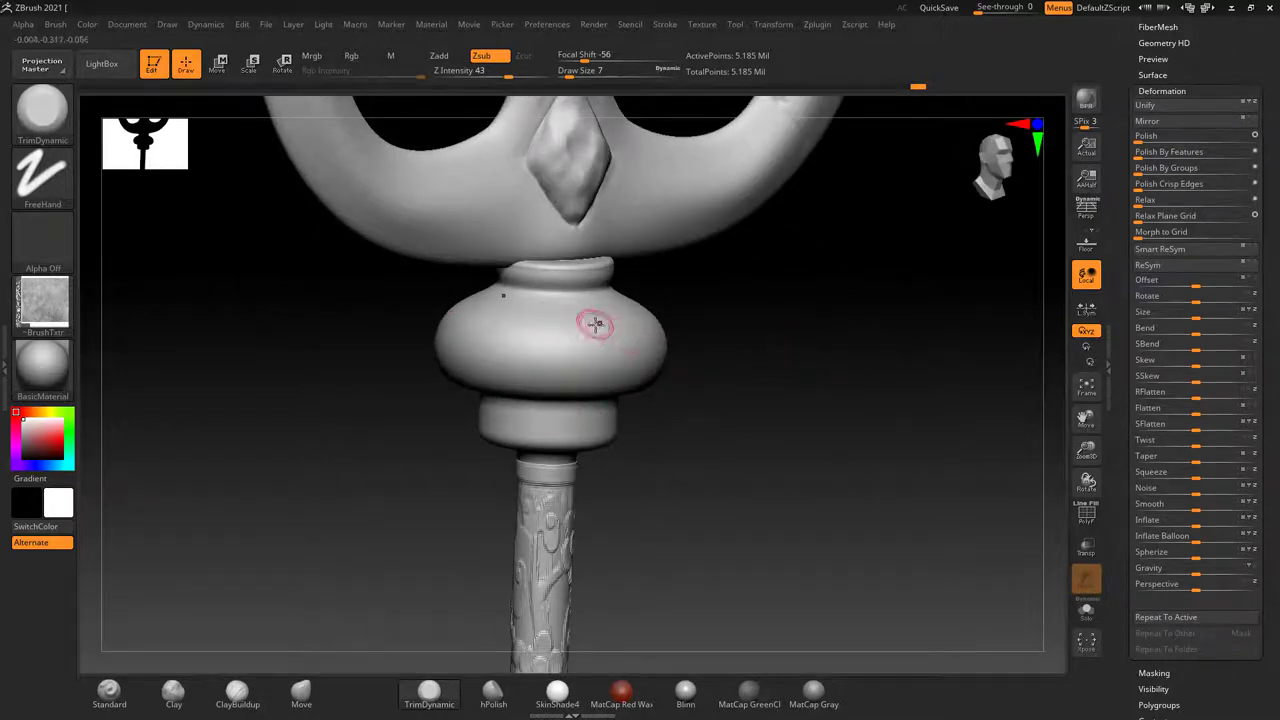
pyautogui.click(109, 689)
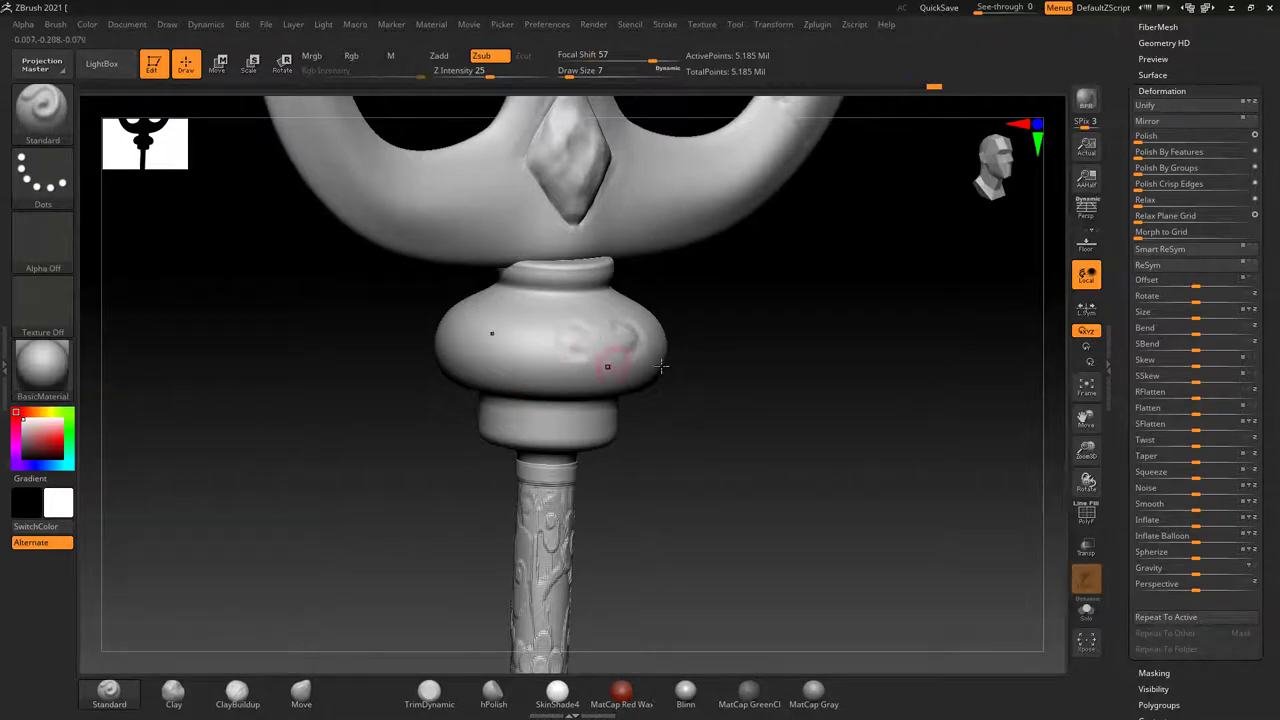
pyautogui.moveTo(690, 366)
pyautogui.mouseDown()
pyautogui.moveTo(808, 360)
pyautogui.moveTo(834, 189)
pyautogui.mouseUp()
# Enable Z-axis radial symmetry with a radial count of 8, centred on the collar.
pyautogui.click(786, 27)
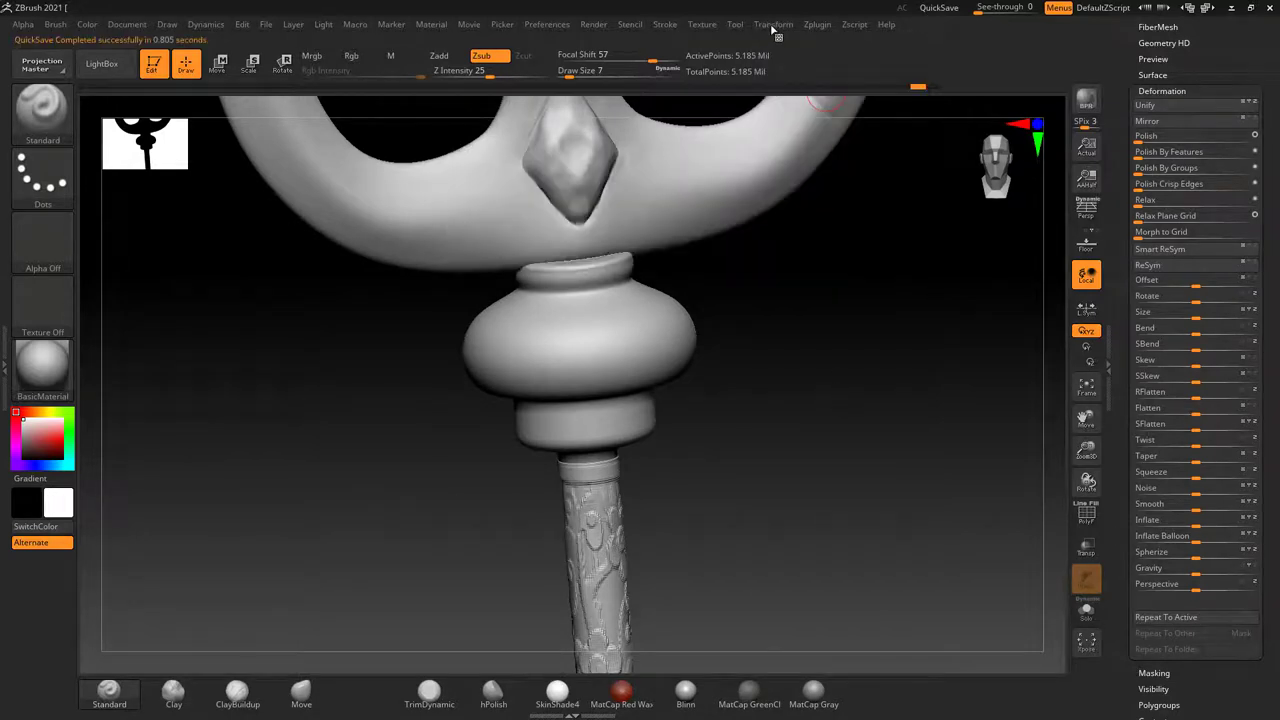
pyautogui.click(774, 26)
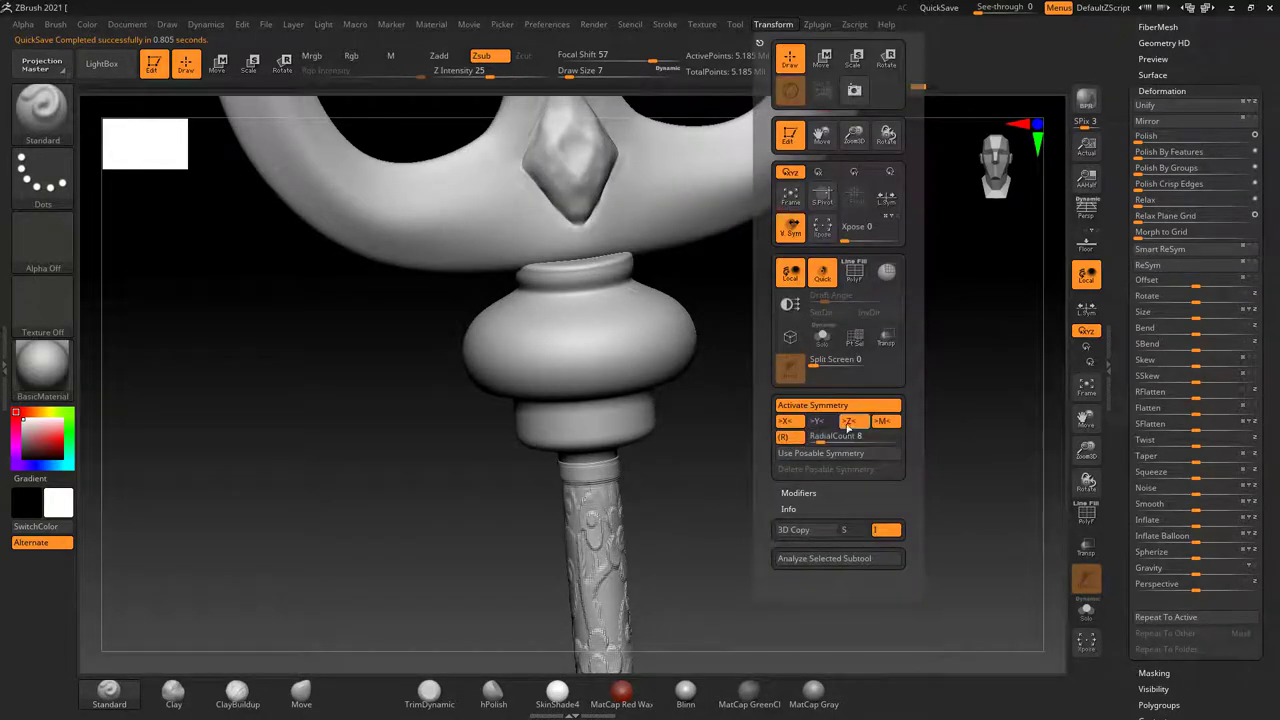
pyautogui.moveTo(766, 346)
pyautogui.mouseDown()
pyautogui.moveTo(777, 350)
pyautogui.moveTo(674, 360)
pyautogui.mouseUp()
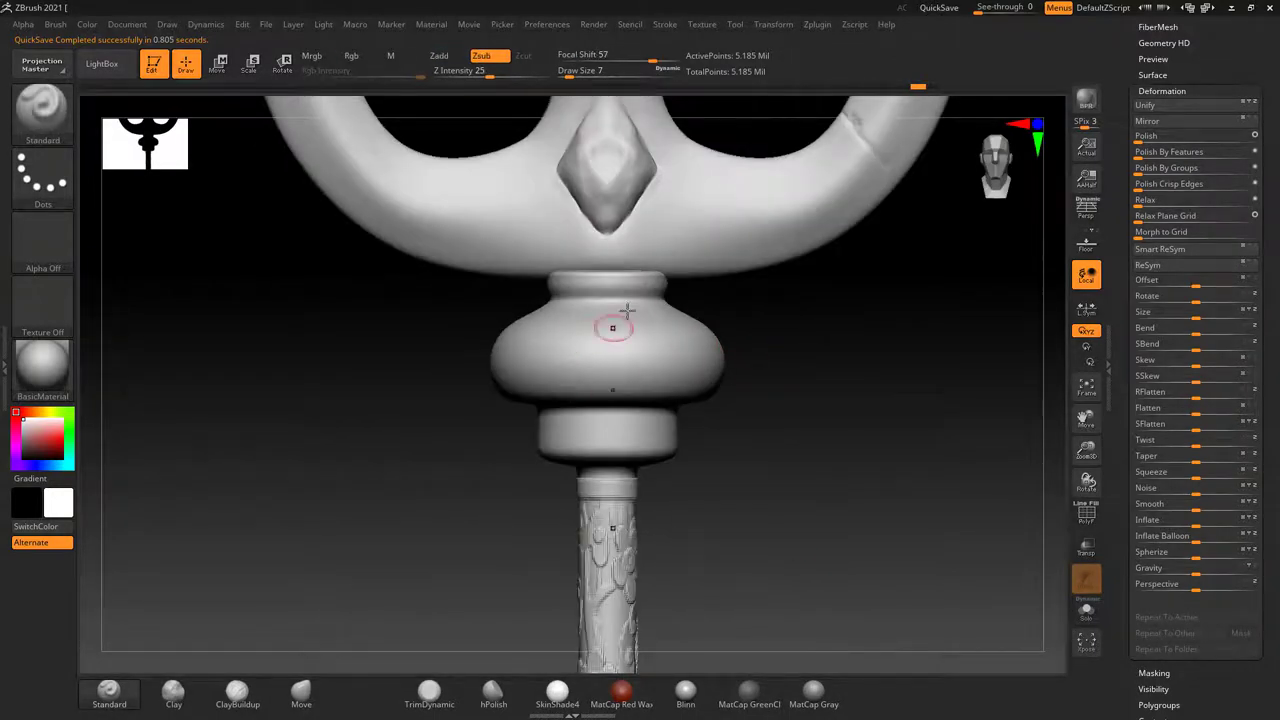
pyautogui.click(776, 25)
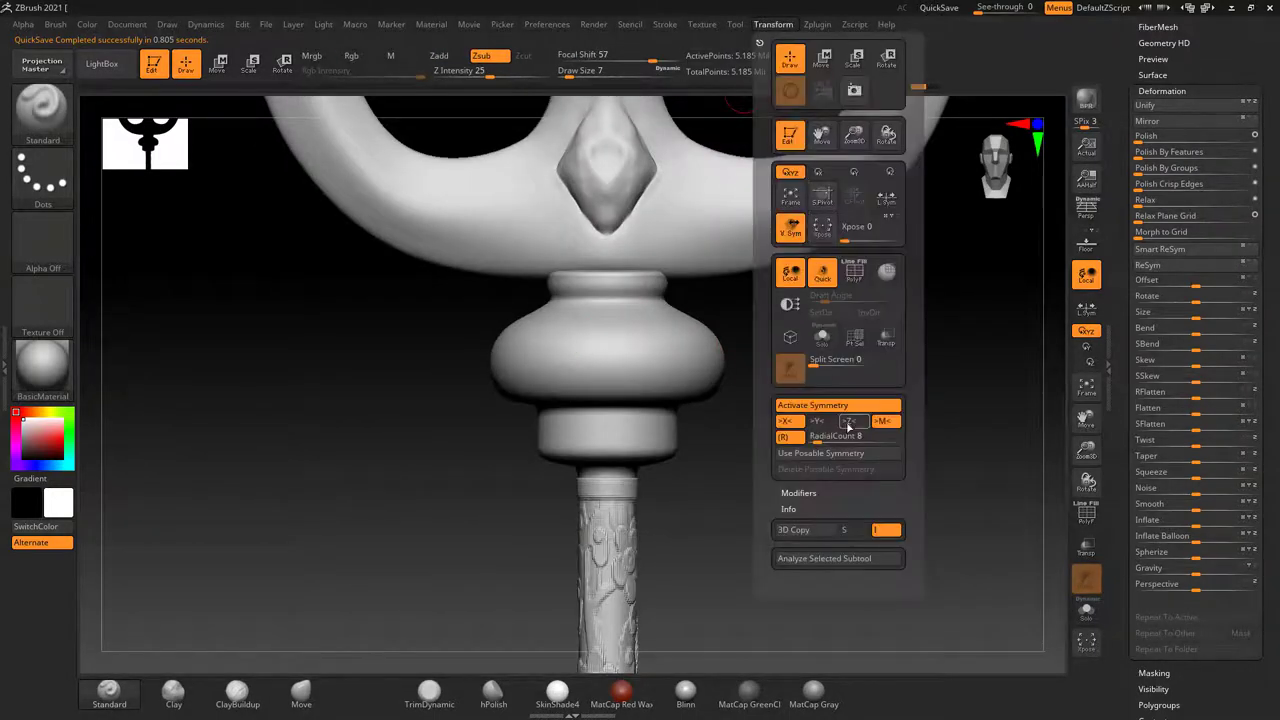
pyautogui.moveTo(737, 340)
pyautogui.mouseDown()
pyautogui.moveTo(778, 357)
pyautogui.moveTo(634, 340)
pyautogui.mouseUp()
pyautogui.moveTo(720, 335)
pyautogui.mouseDown()
pyautogui.moveTo(800, 331)
pyautogui.moveTo(785, 361)
pyautogui.moveTo(626, 429)
pyautogui.mouseUp()
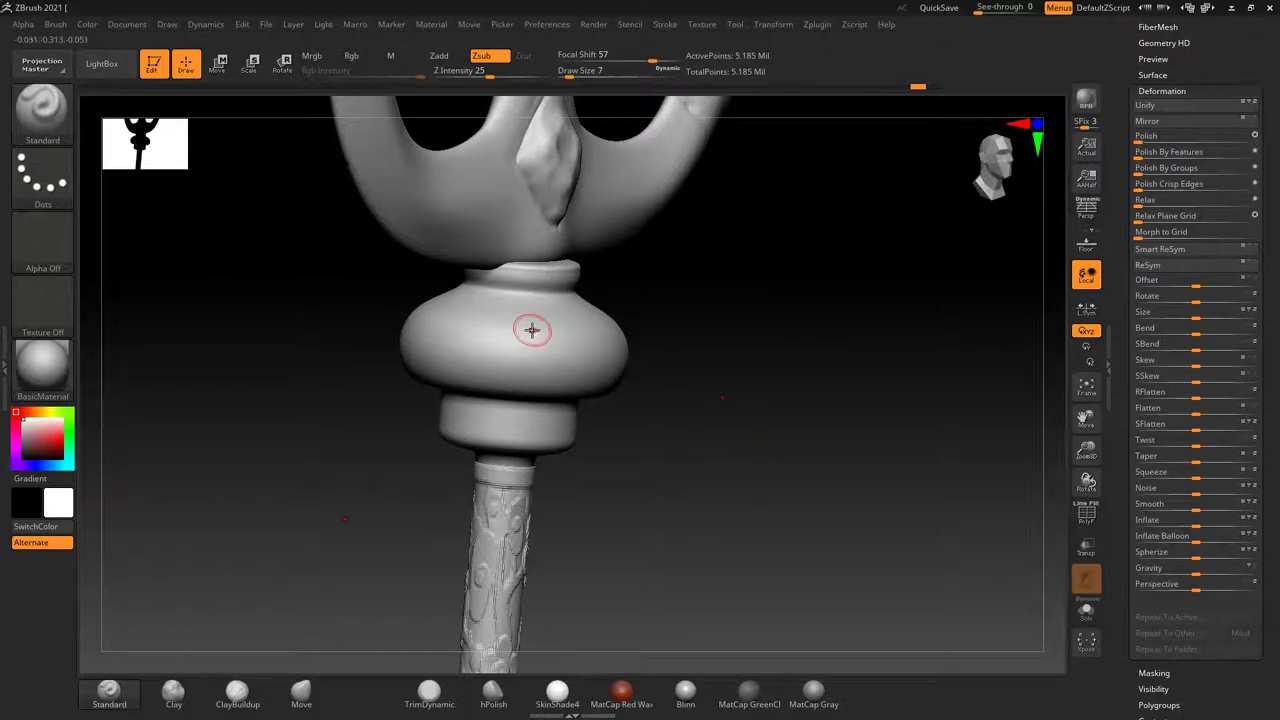
pyautogui.click(773, 24)
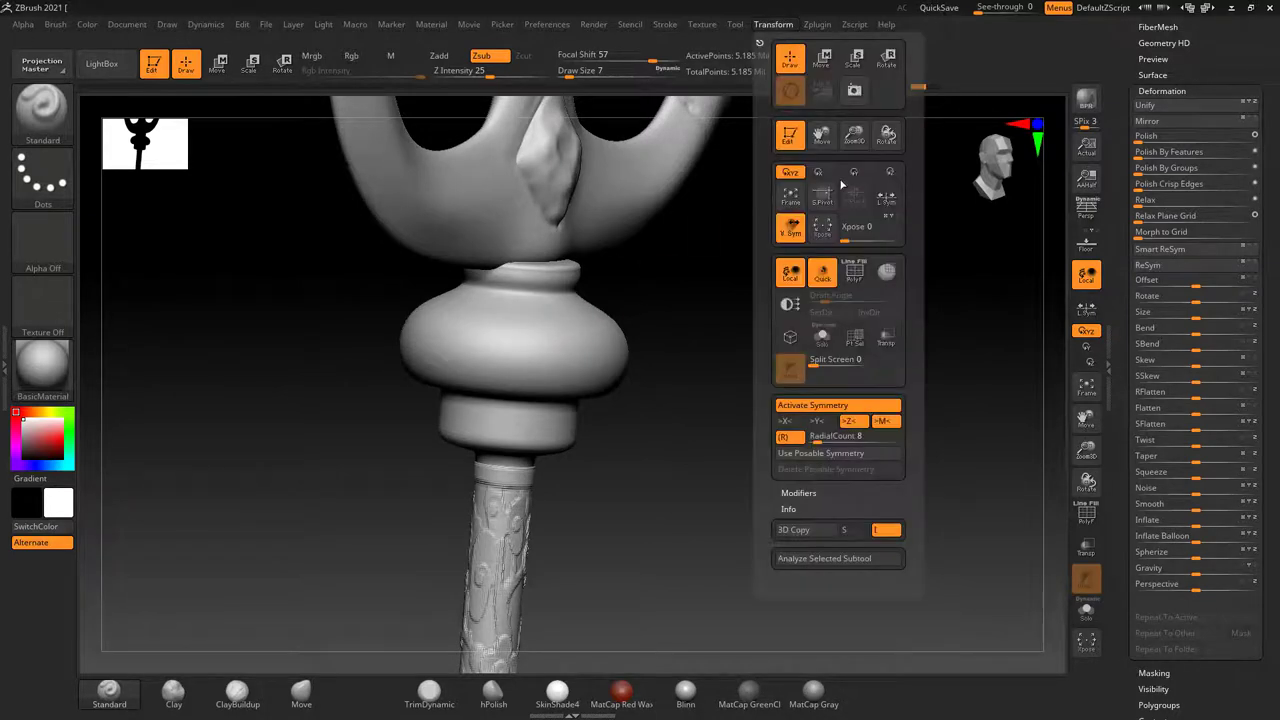
pyautogui.click(817, 421)
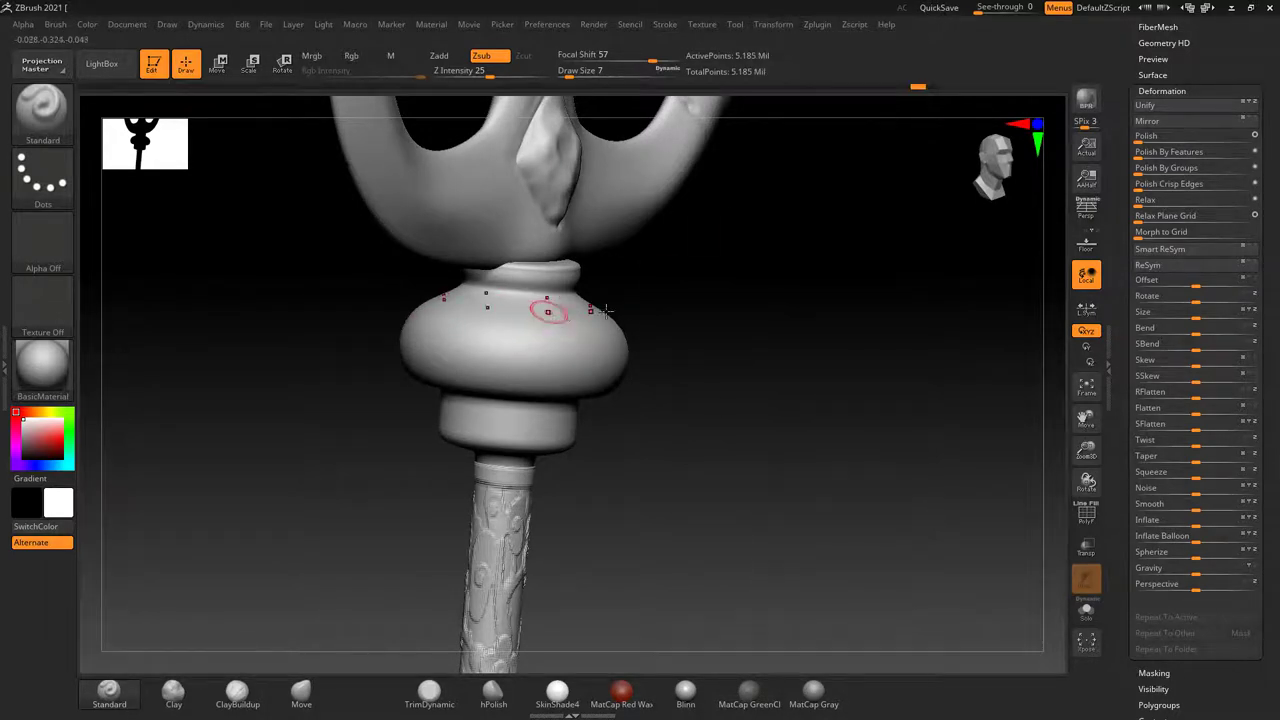
pyautogui.keyDown('shift'); pyautogui.moveTo(757, 309); pyautogui.dragTo(640, 330); pyautogui.keyUp('shift')
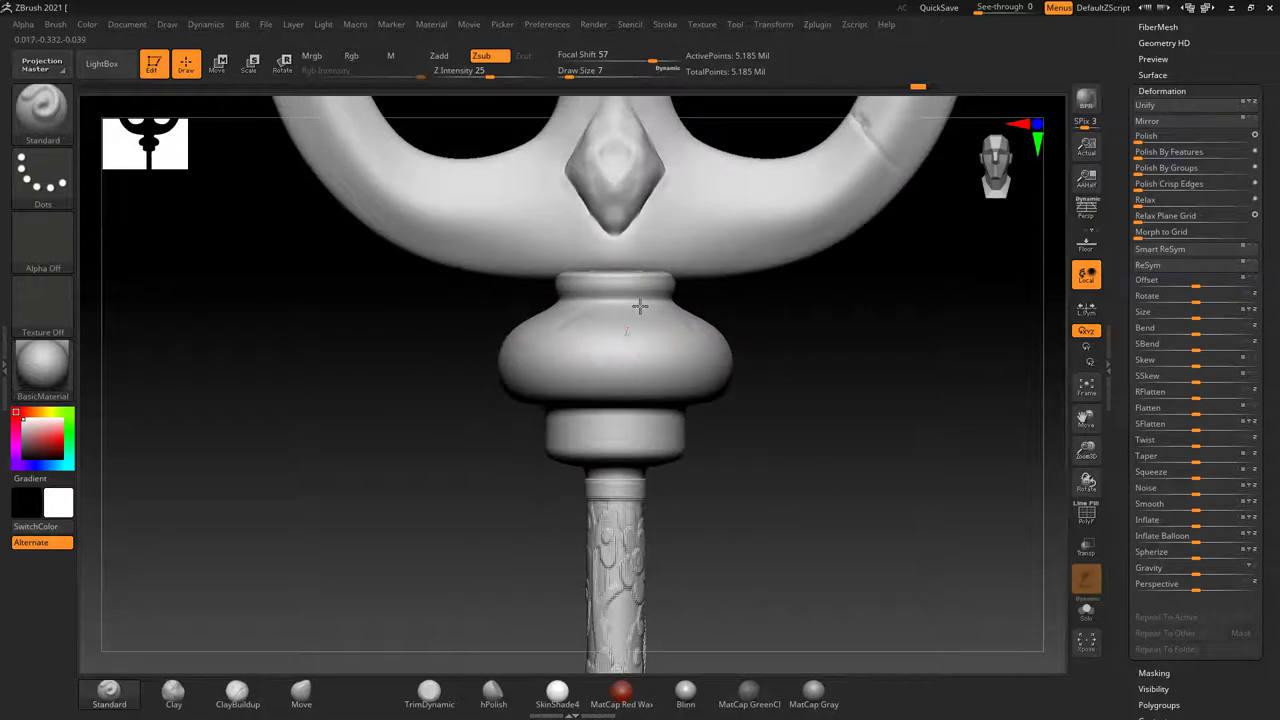
pyautogui.keyDown('alt'); pyautogui.moveTo(786, 357); pyautogui.dragTo(803, 354); pyautogui.keyUp('alt')
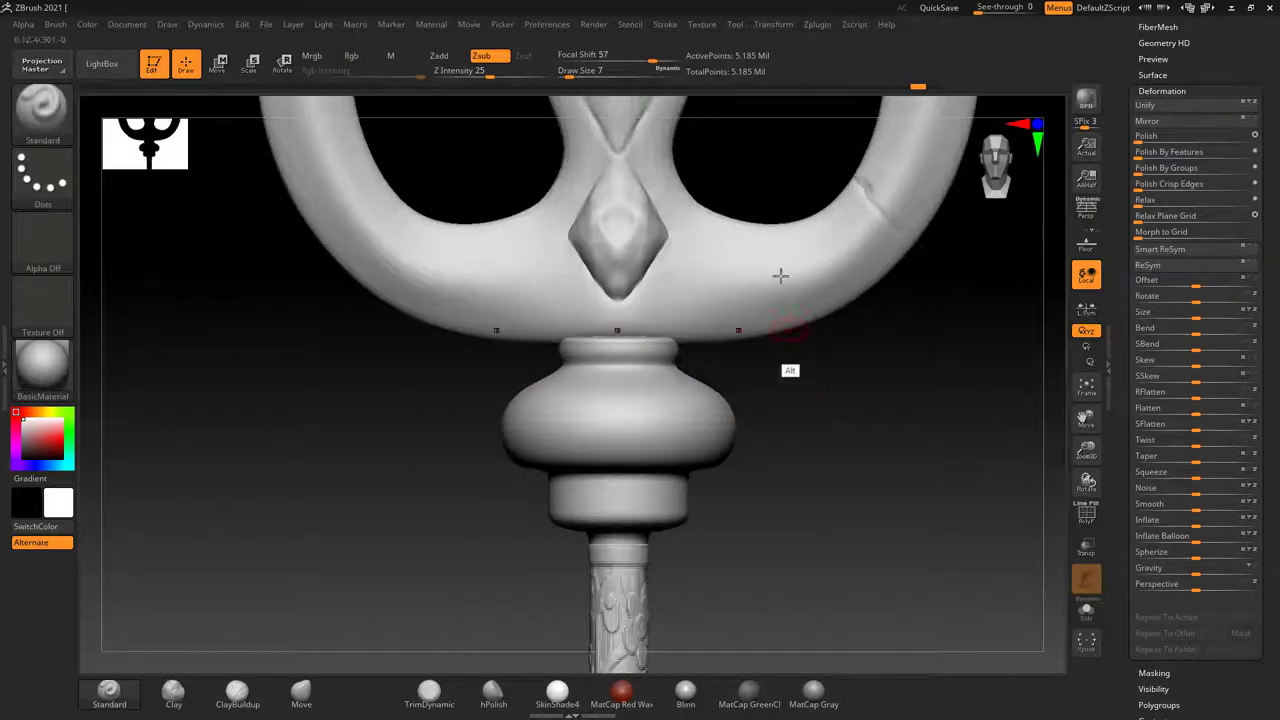
# Carve evenly spaced vertical grooves around the bulb using radial symmetry.
pyautogui.click(776, 25)
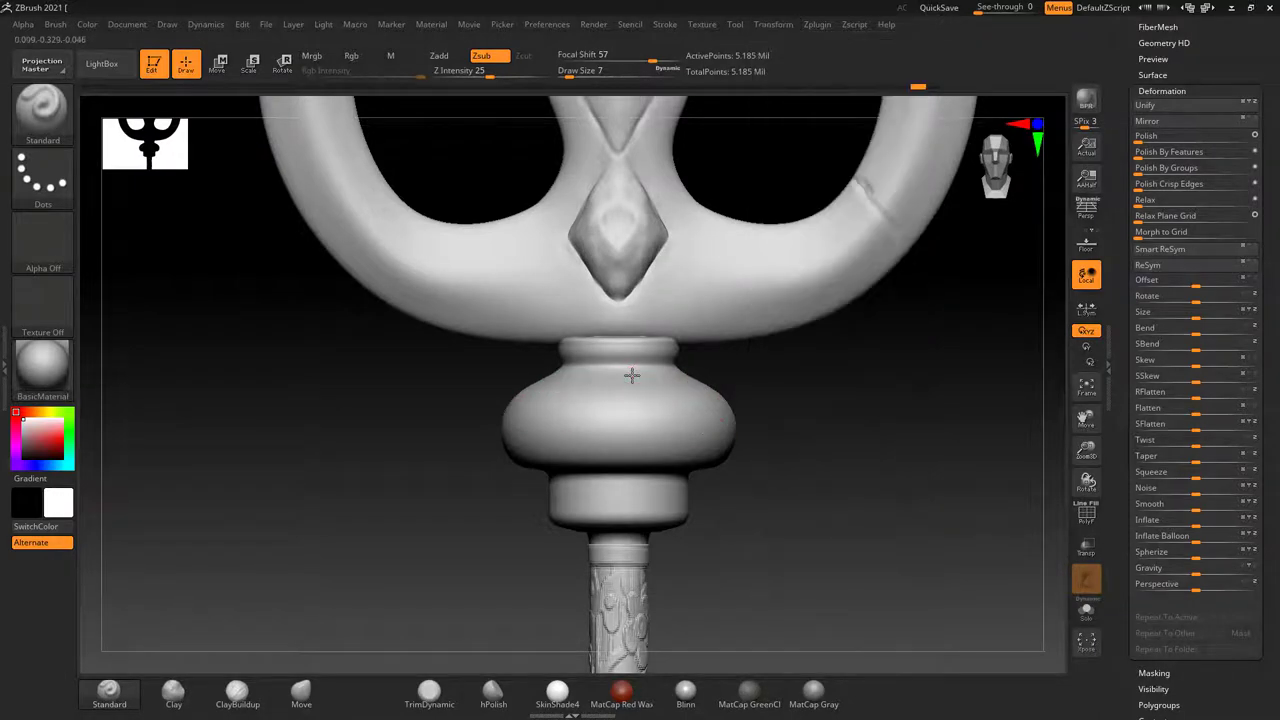
pyautogui.moveTo(631, 375); pyautogui.dragTo(640, 455)
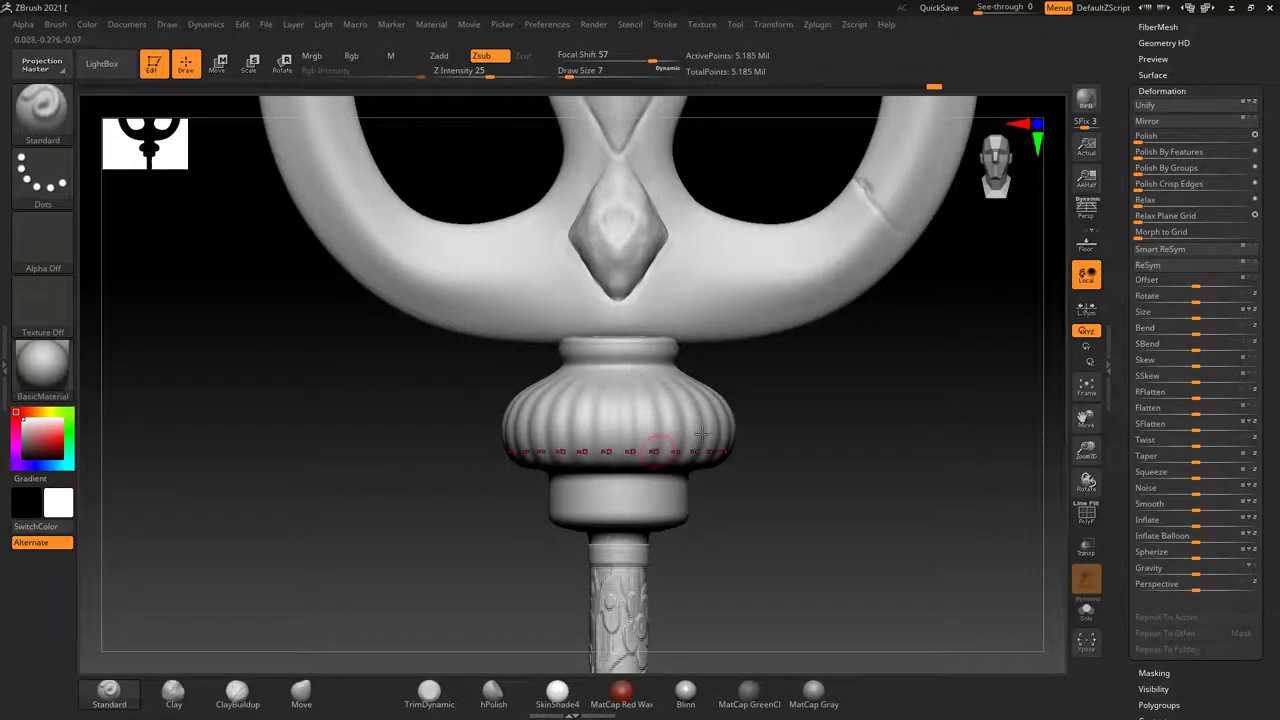
pyautogui.moveTo(835, 447); pyautogui.dragTo(832, 446)
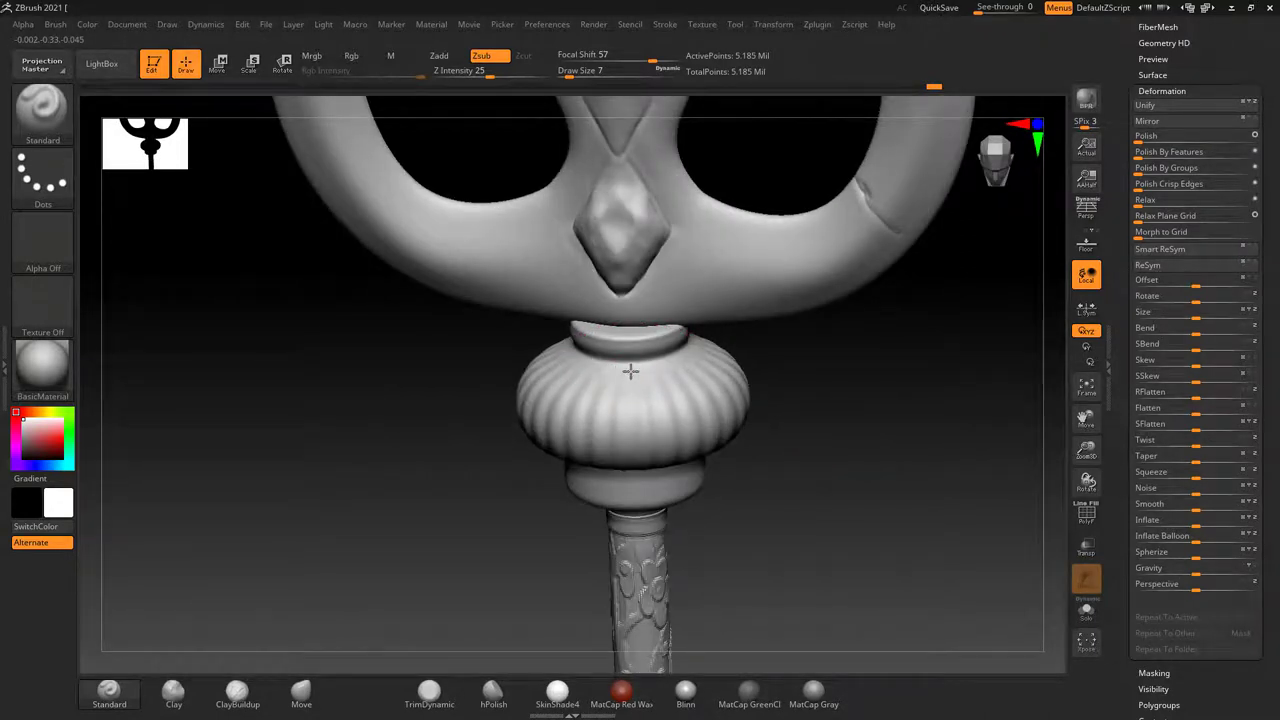
pyautogui.moveTo(854, 477); pyautogui.dragTo(766, 443)
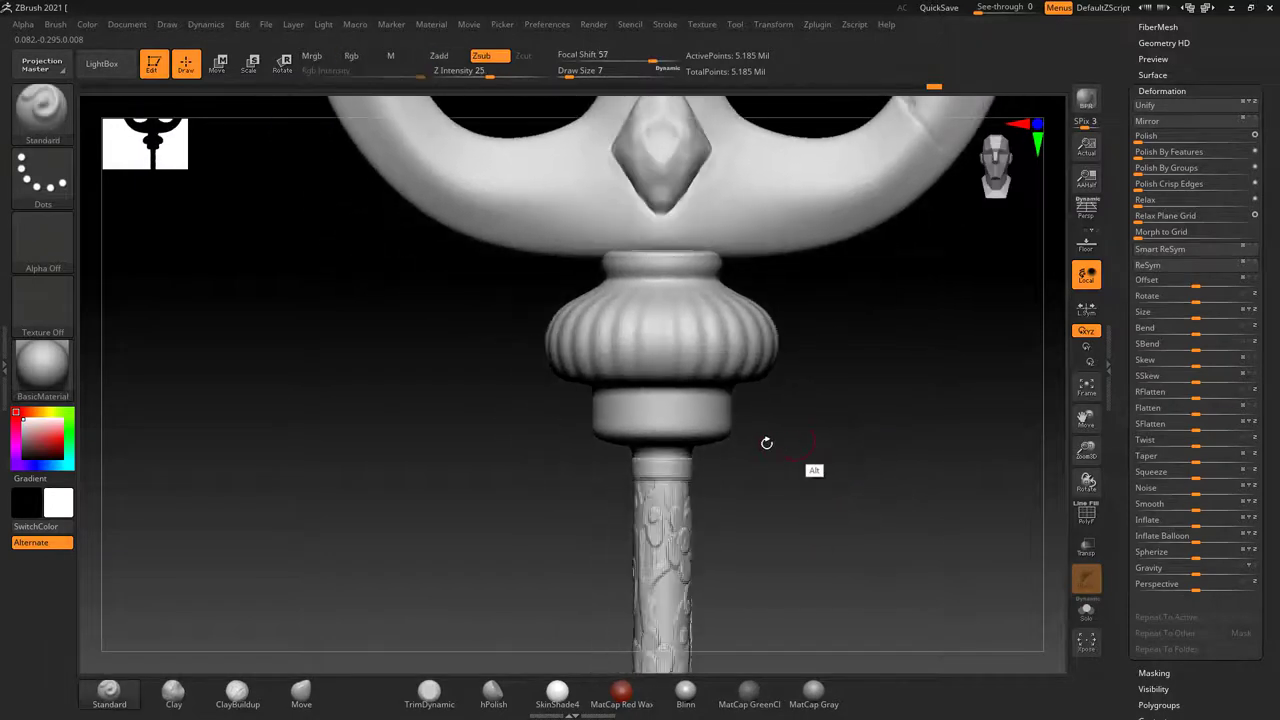
# Shrink the brush to Draw Size 2, sculpt a braided collar, and smooth the column top.
pyautogui.moveTo(846, 400); pyautogui.dragTo(686, 457)
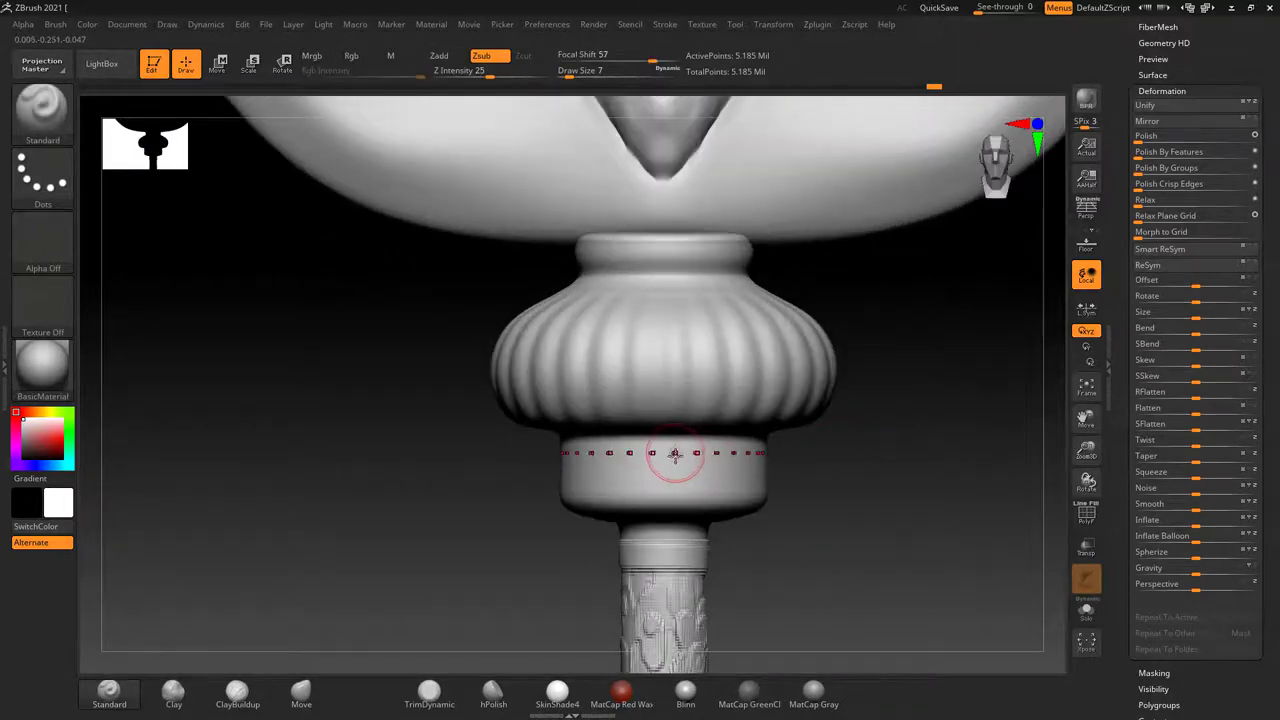
pyautogui.press('[')
pyautogui.press('[')
pyautogui.press('[')
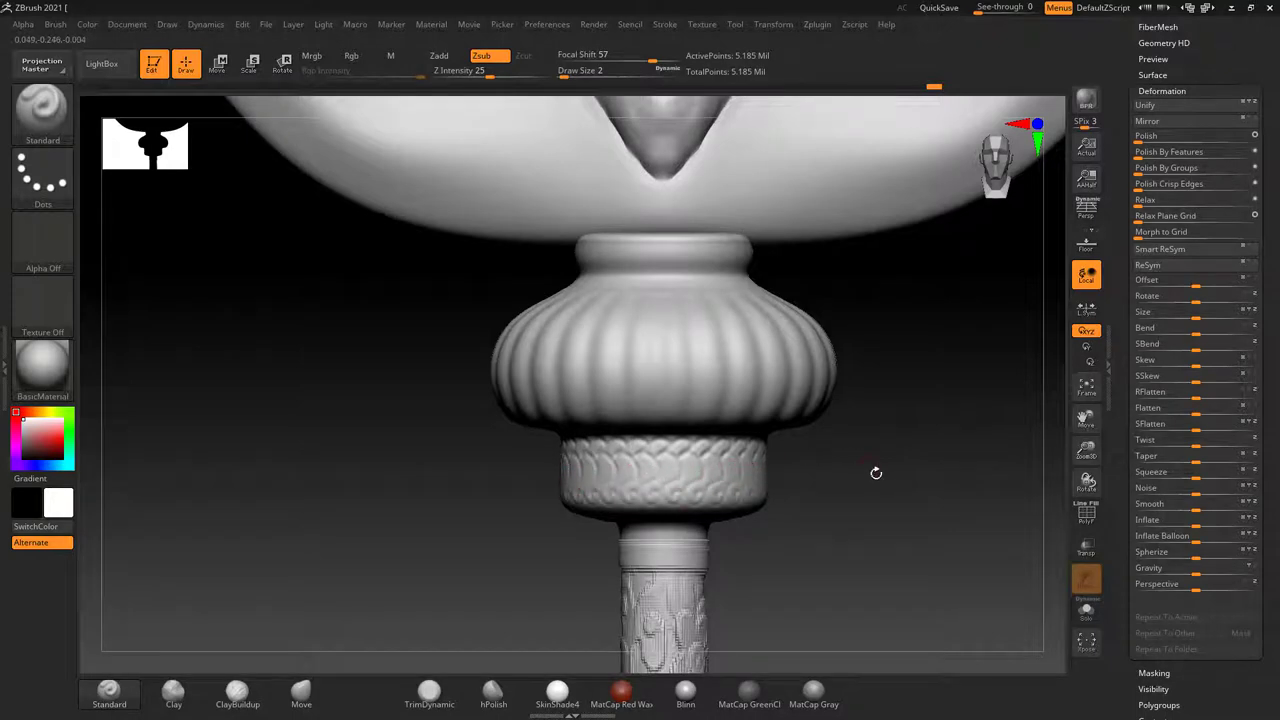
pyautogui.moveTo(876, 472)
pyautogui.mouseDown()
pyautogui.moveTo(837, 537)
pyautogui.moveTo(832, 460)
pyautogui.moveTo(672, 472)
pyautogui.mouseUp()
pyautogui.press('alt')
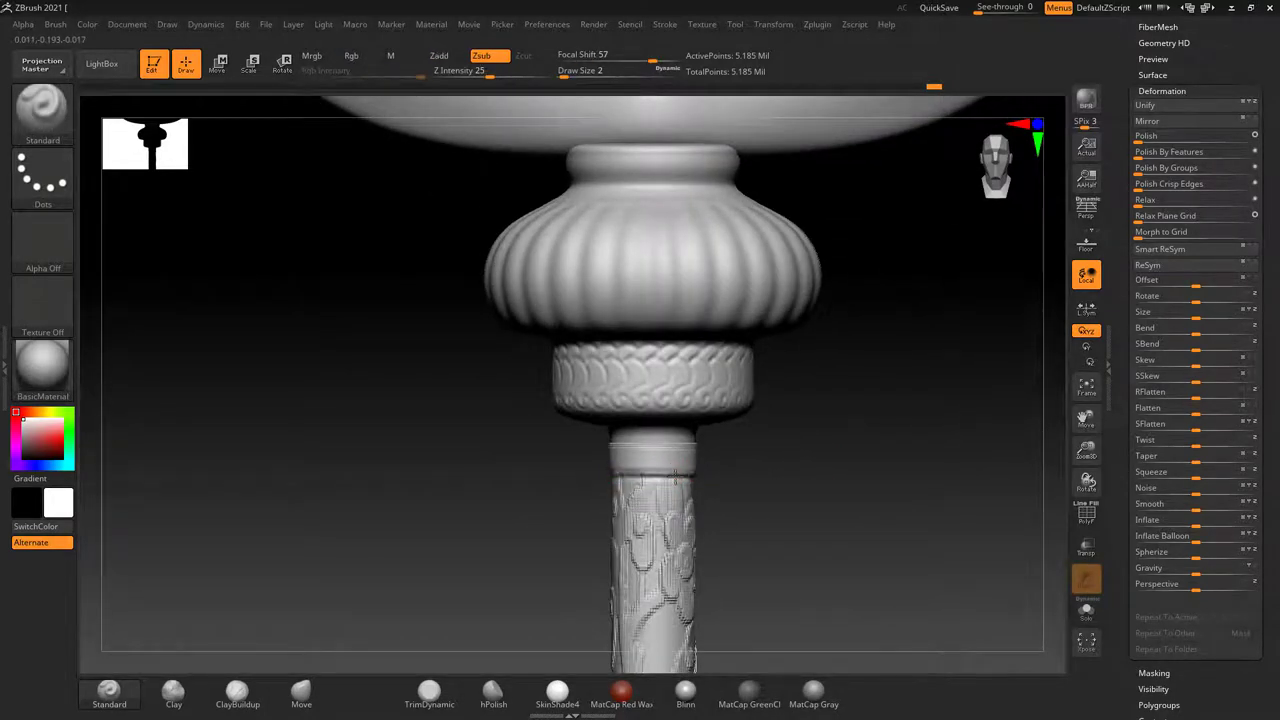
pyautogui.keyDown('shift'); pyautogui.moveTo(680, 451); pyautogui.dragTo(680, 444); pyautogui.keyUp('shift')
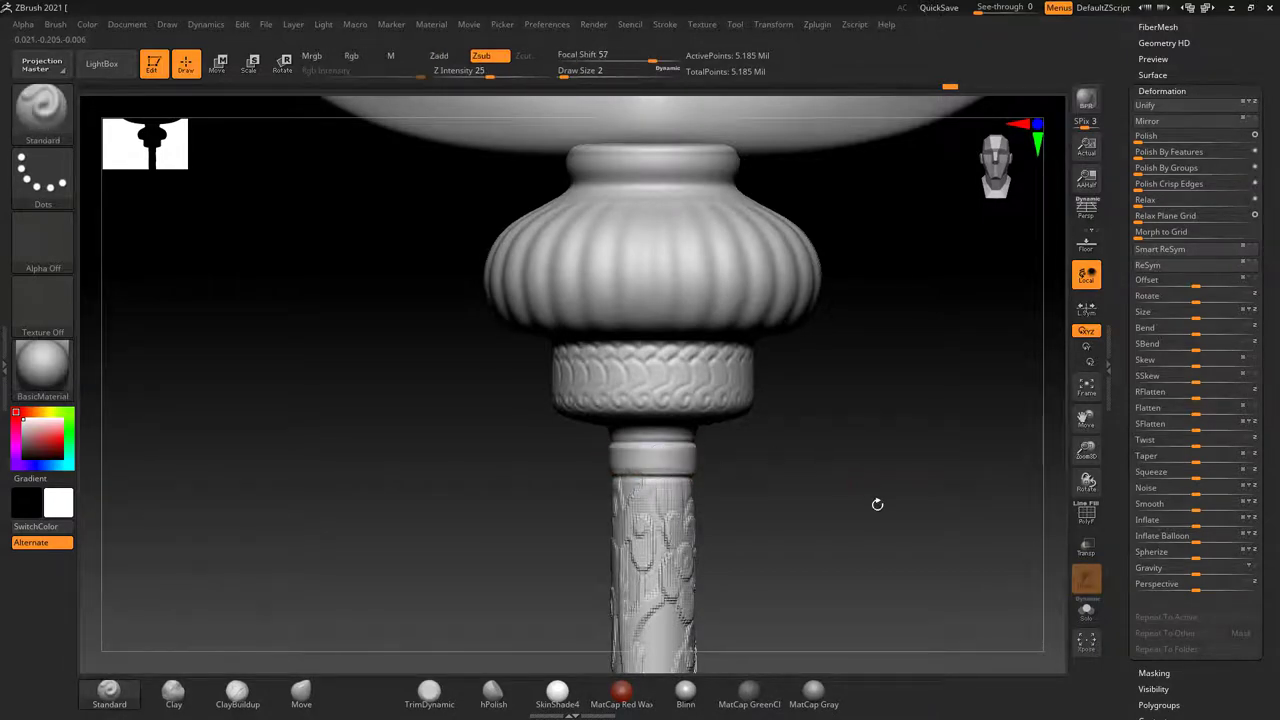
pyautogui.moveTo(877, 506)
pyautogui.keyDown('alt'); pyautogui.mouseDown()
pyautogui.moveTo(834, 494)
pyautogui.moveTo(846, 409)
pyautogui.moveTo(854, 480)
pyautogui.moveTo(846, 469)
pyautogui.moveTo(831, 531)
pyautogui.moveTo(688, 506)
pyautogui.moveTo(817, 406)
pyautogui.moveTo(803, 479)
pyautogui.moveTo(867, 250)
pyautogui.mouseUp(); pyautogui.keyUp('alt')
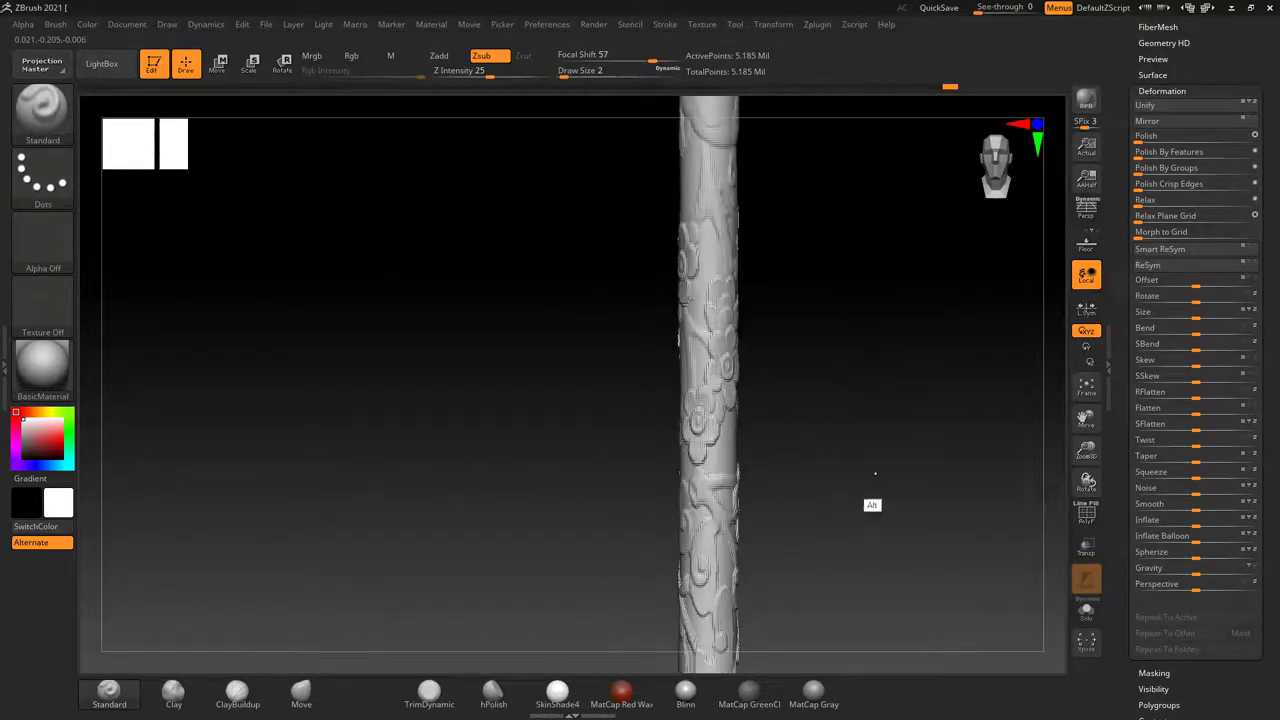
# Add a carved stroke along the top rim of the bulb.
pyautogui.moveTo(875, 474); pyautogui.dragTo(834, 430)
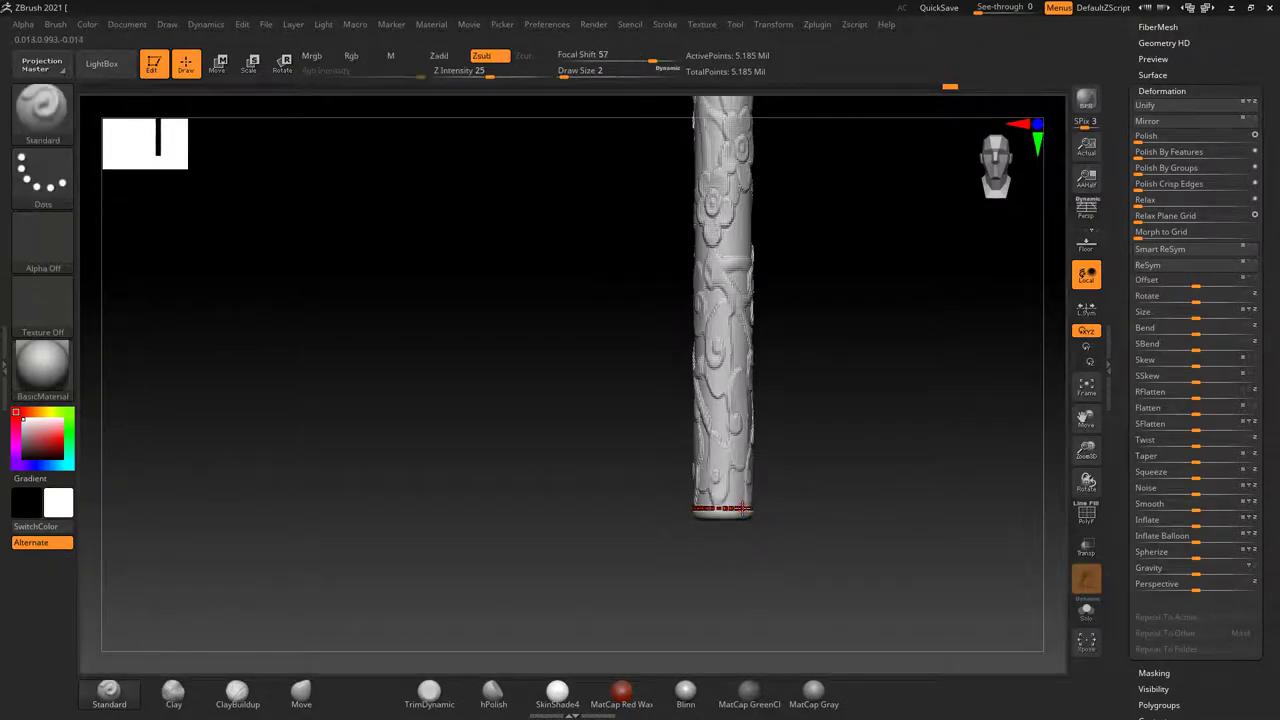
pyautogui.moveTo(823, 470)
pyautogui.mouseDown()
pyautogui.moveTo(819, 396)
pyautogui.moveTo(820, 449)
pyautogui.moveTo(831, 414)
pyautogui.moveTo(823, 454)
pyautogui.moveTo(849, 420)
pyautogui.mouseUp()
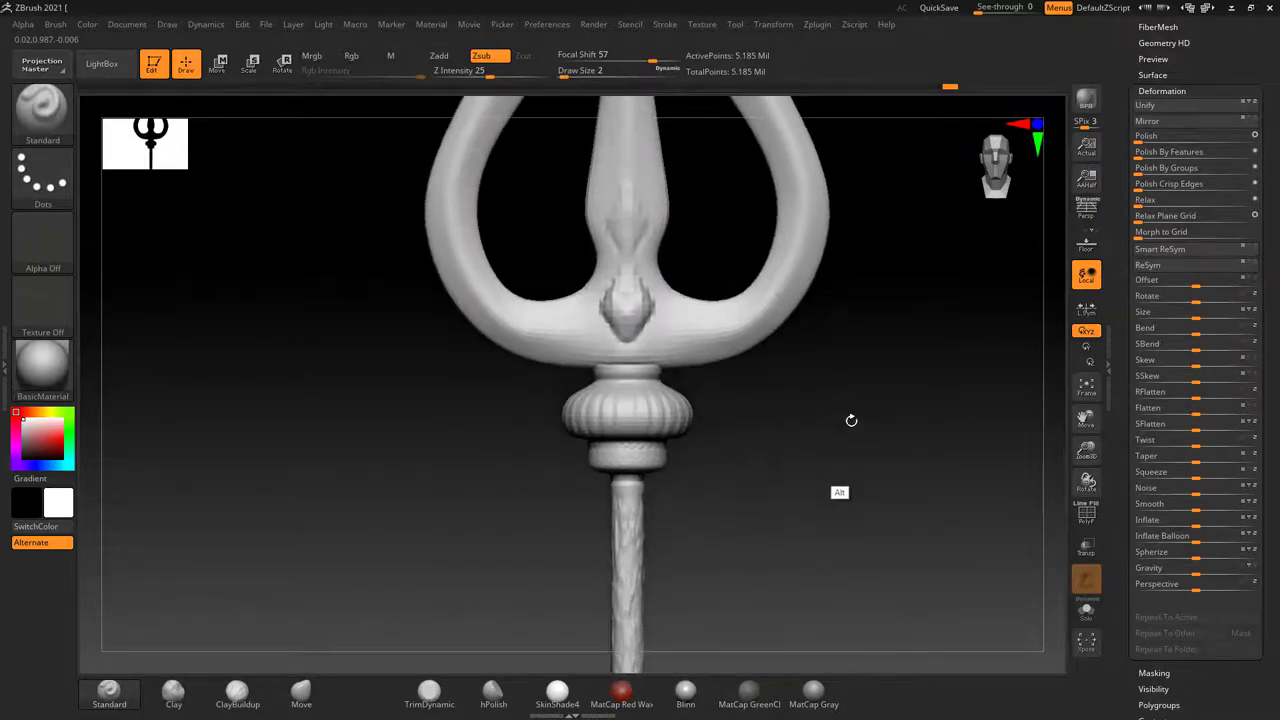
pyautogui.moveTo(570, 398); pyautogui.dragTo(681, 398)
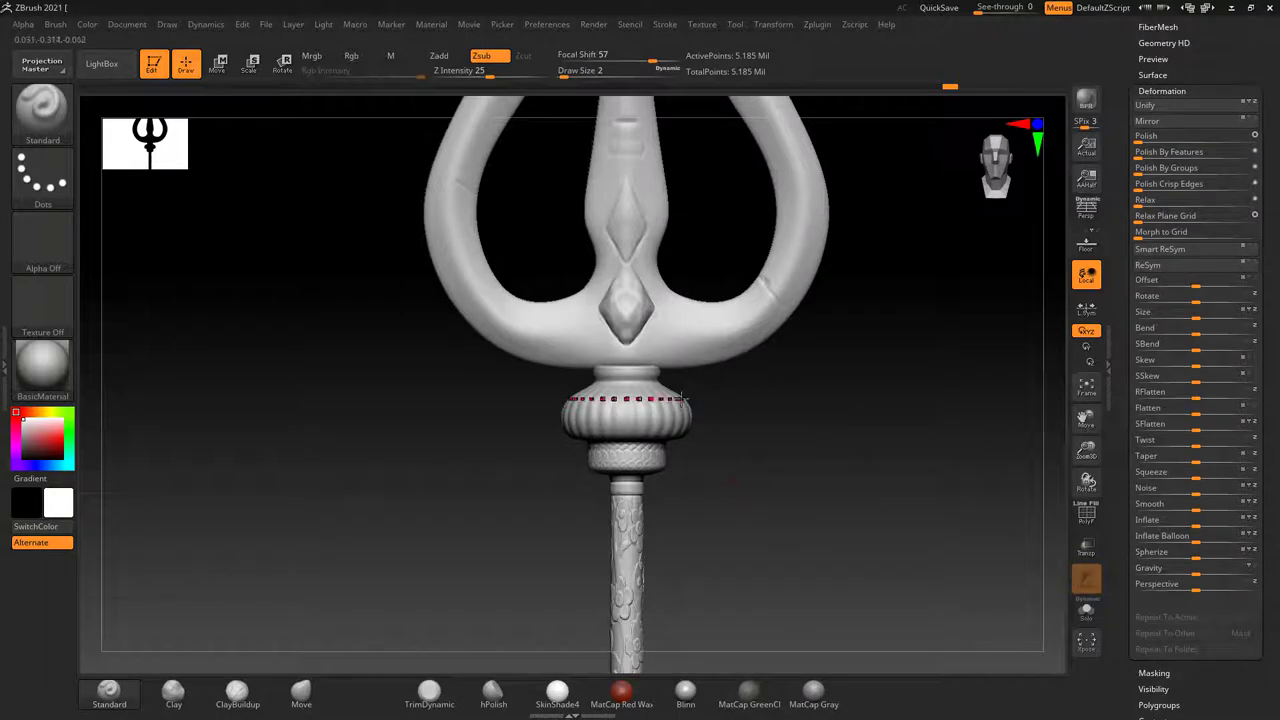
pyautogui.moveTo(894, 437)
pyautogui.keyDown('alt'); pyautogui.mouseDown()
pyautogui.moveTo(903, 471)
pyautogui.moveTo(890, 493)
pyautogui.mouseUp(); pyautogui.keyUp('alt')
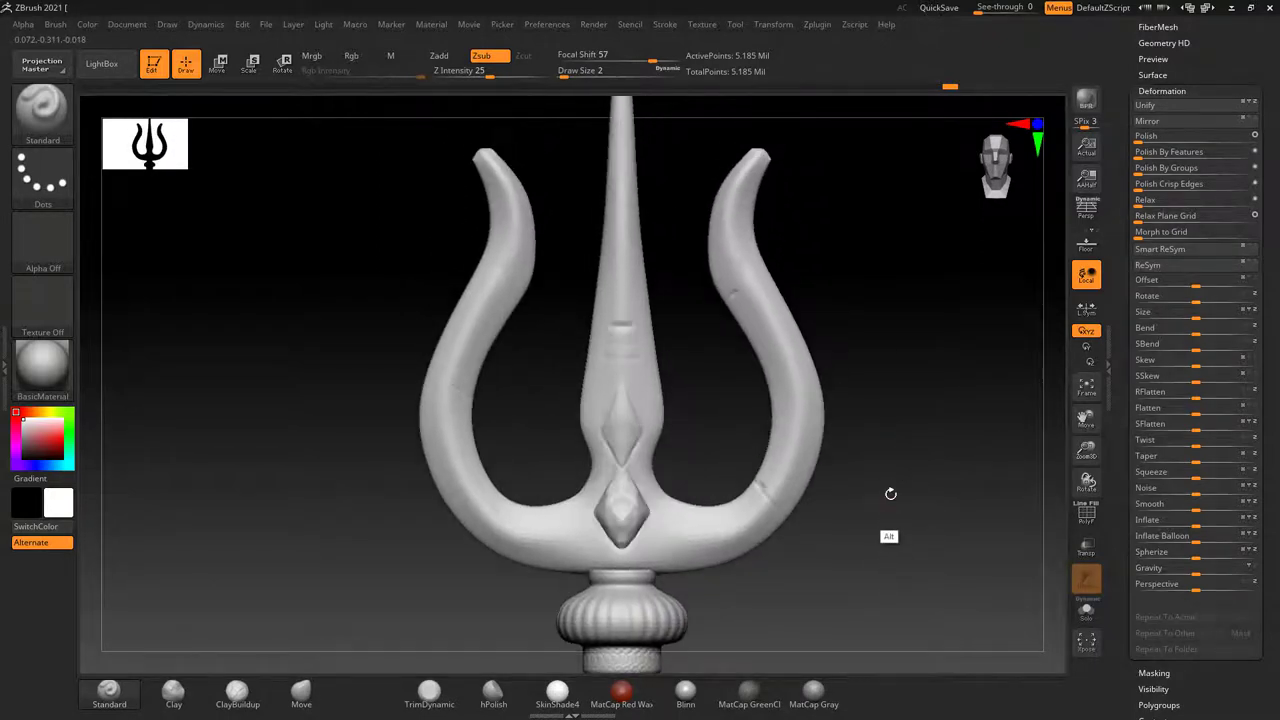
pyautogui.click(780, 488)
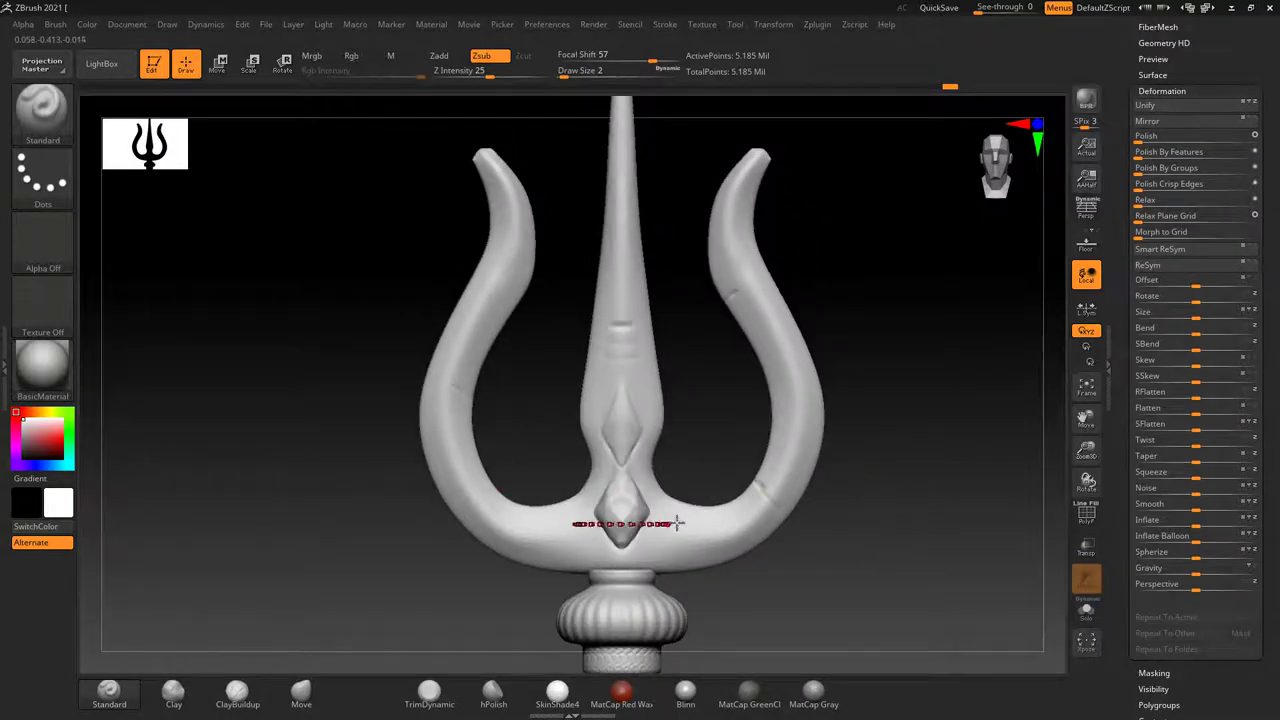
# Check the symmetry settings and rotate to review the whole trident.
pyautogui.click(780, 27)
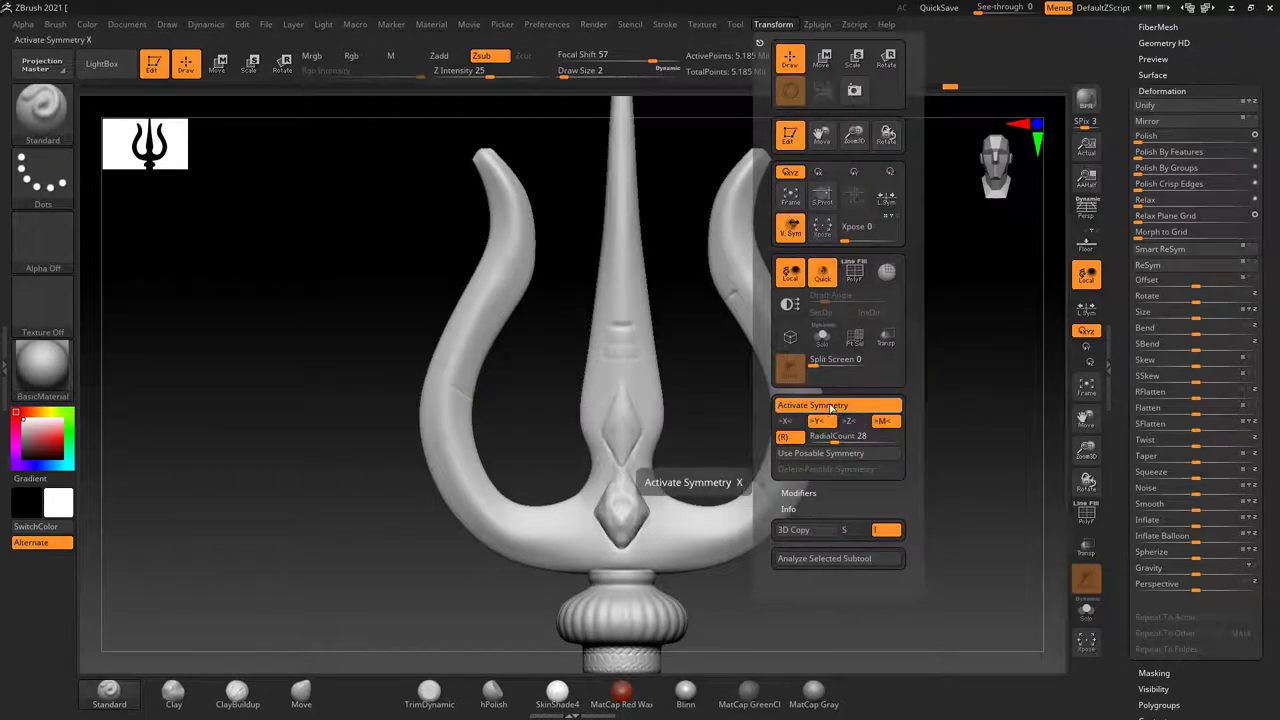
pyautogui.moveTo(826, 574)
pyautogui.mouseDown()
pyautogui.moveTo(823, 548)
pyautogui.moveTo(854, 517)
pyautogui.moveTo(831, 520)
pyautogui.moveTo(829, 469)
pyautogui.moveTo(854, 515)
pyautogui.moveTo(820, 503)
pyautogui.mouseUp()
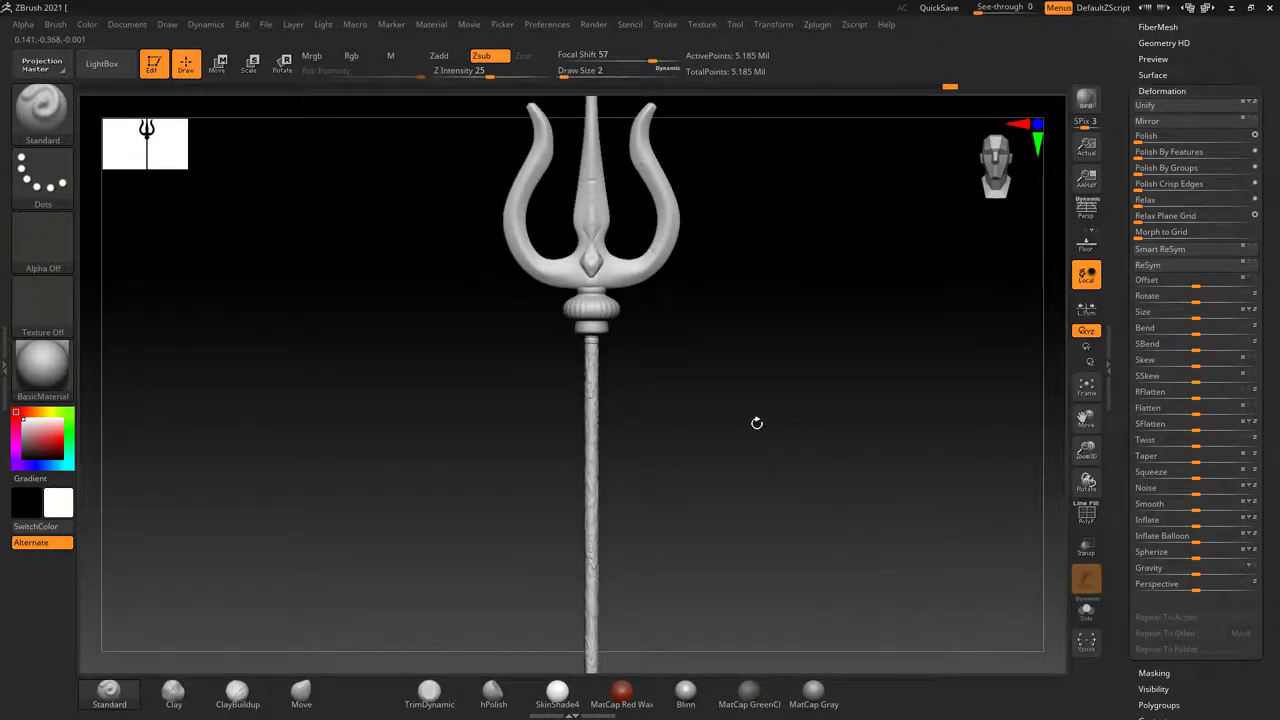
pyautogui.moveTo(741, 441); pyautogui.dragTo(742, 437)
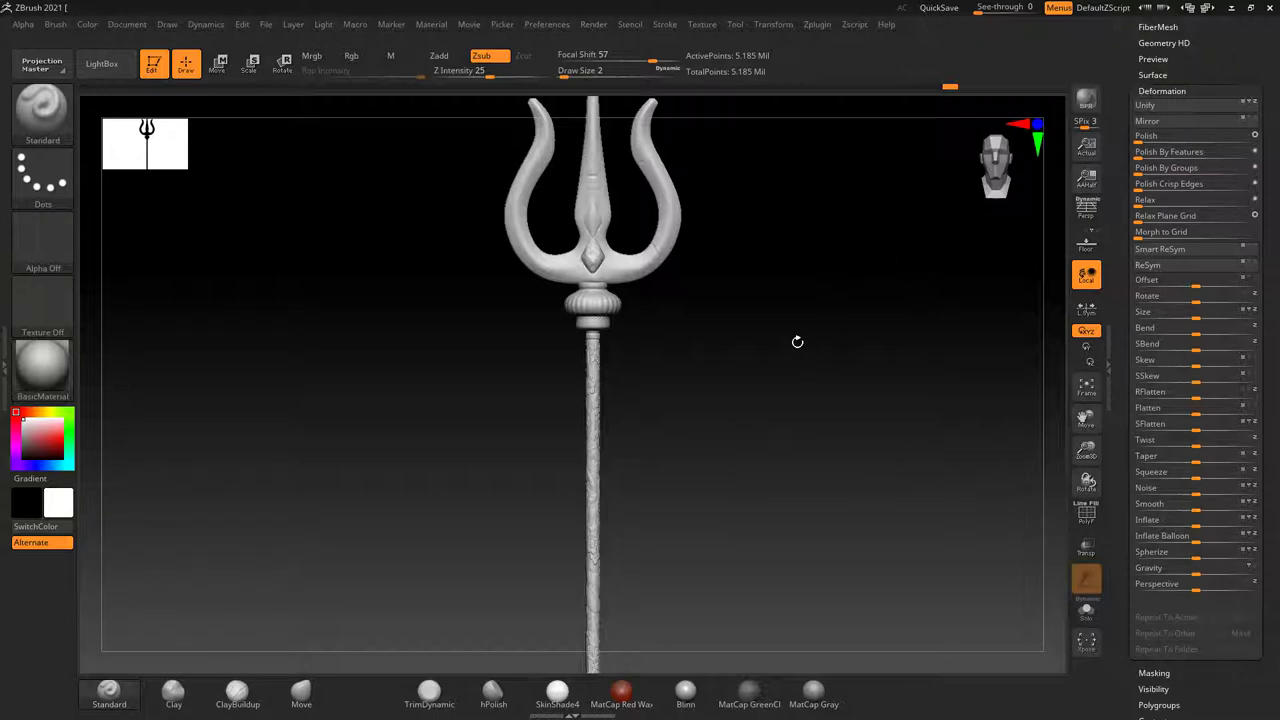
pyautogui.moveTo(1120, 110); pyautogui.dragTo(1134, 190)
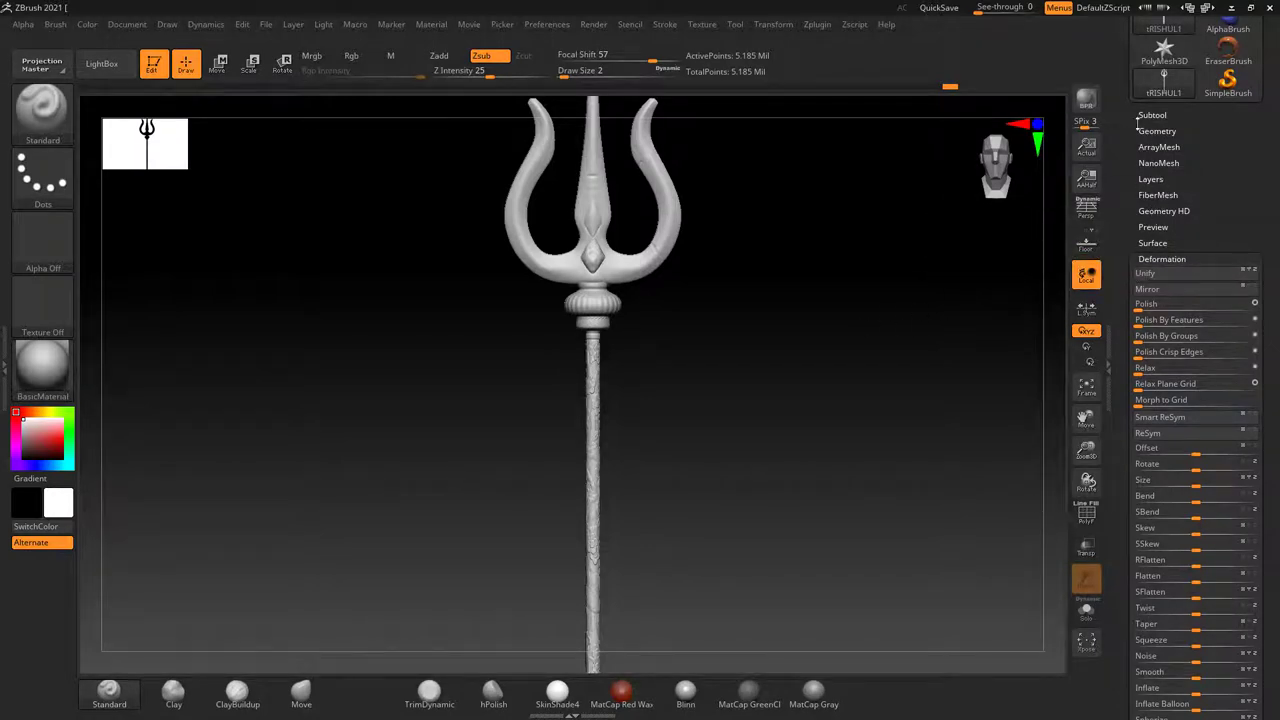
# Save the sculpted trident tool as tRISHUL1.ZTL into the MAYA TO ZBRUSH folder.
pyautogui.moveTo(1125, 112); pyautogui.dragTo(1130, 305)
pyautogui.click(1213, 45)
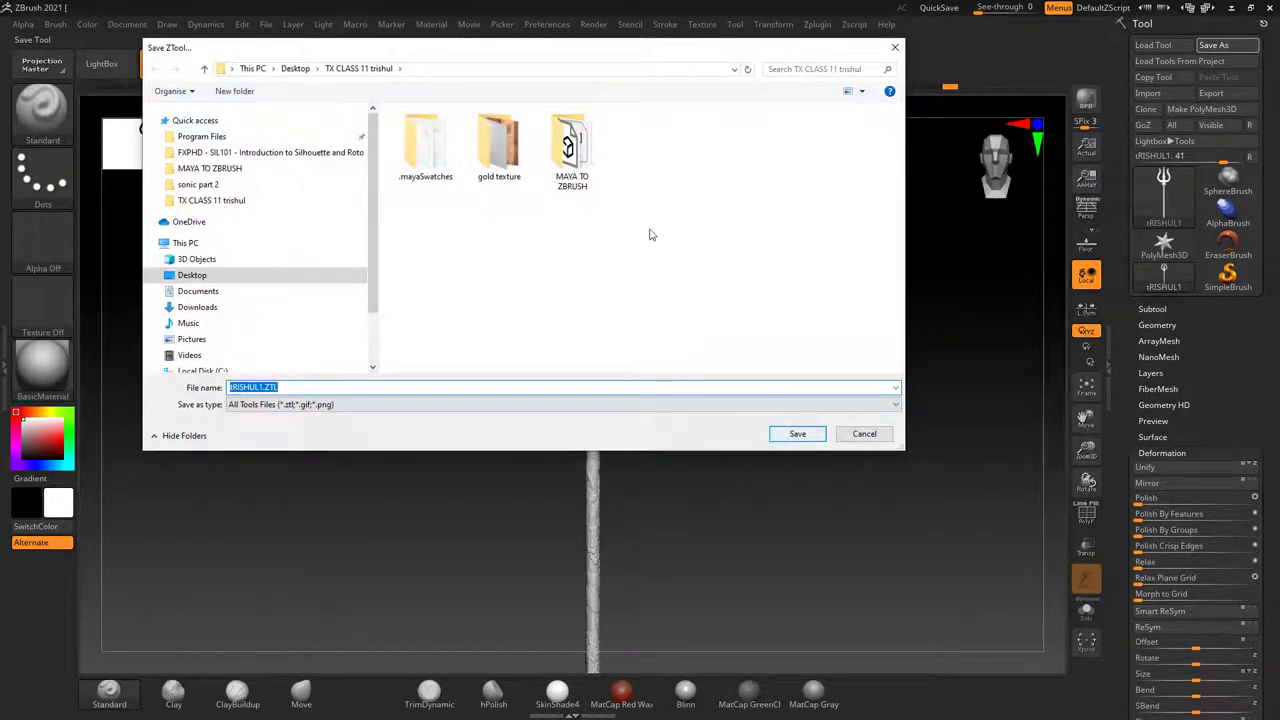
pyautogui.doubleClick(571, 150)
pyautogui.click(800, 436)
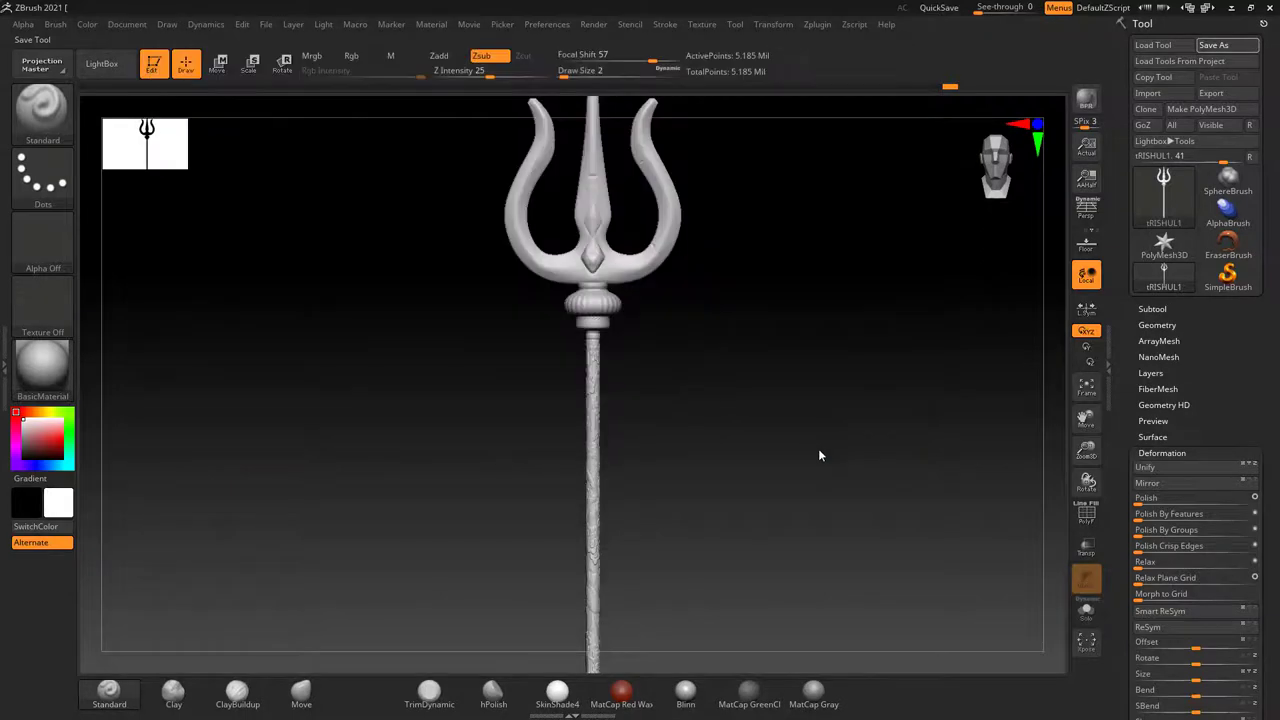
pyautogui.hotkey('alt', 'Tab')
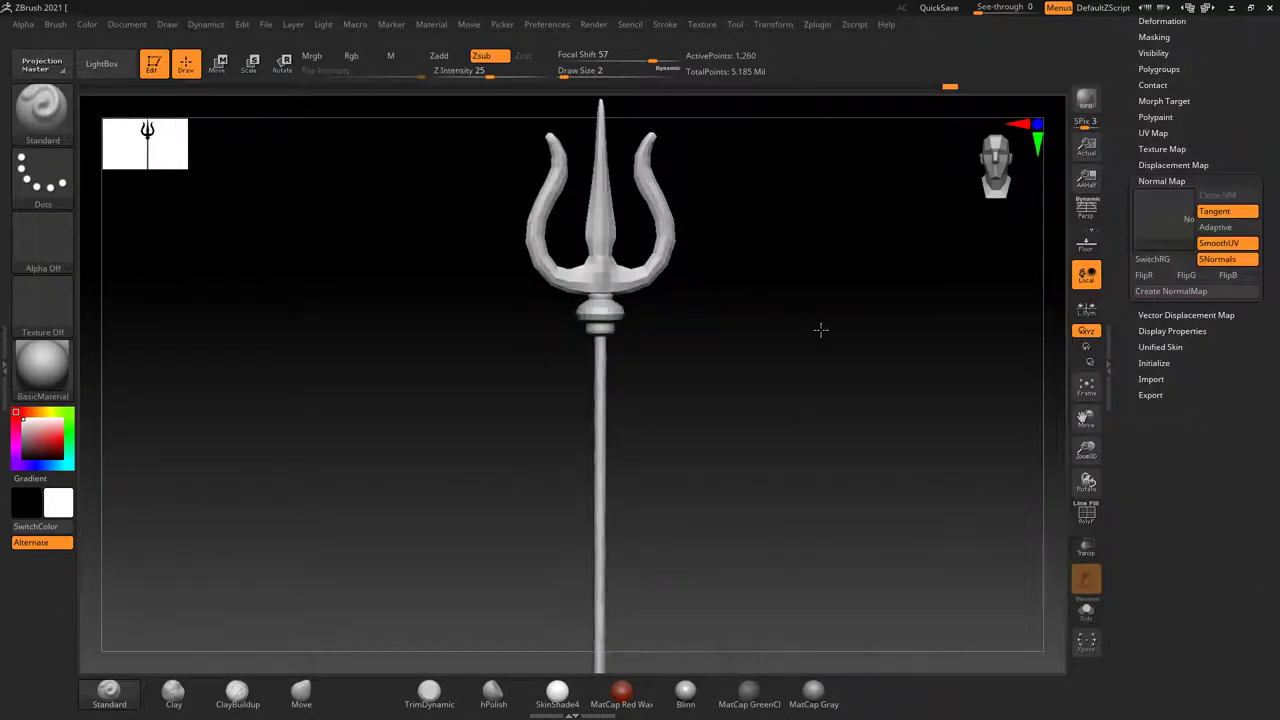
# Drop the trident to its lowest subdivision level.
pyautogui.moveTo(812, 325); pyautogui.dragTo(800, 340)
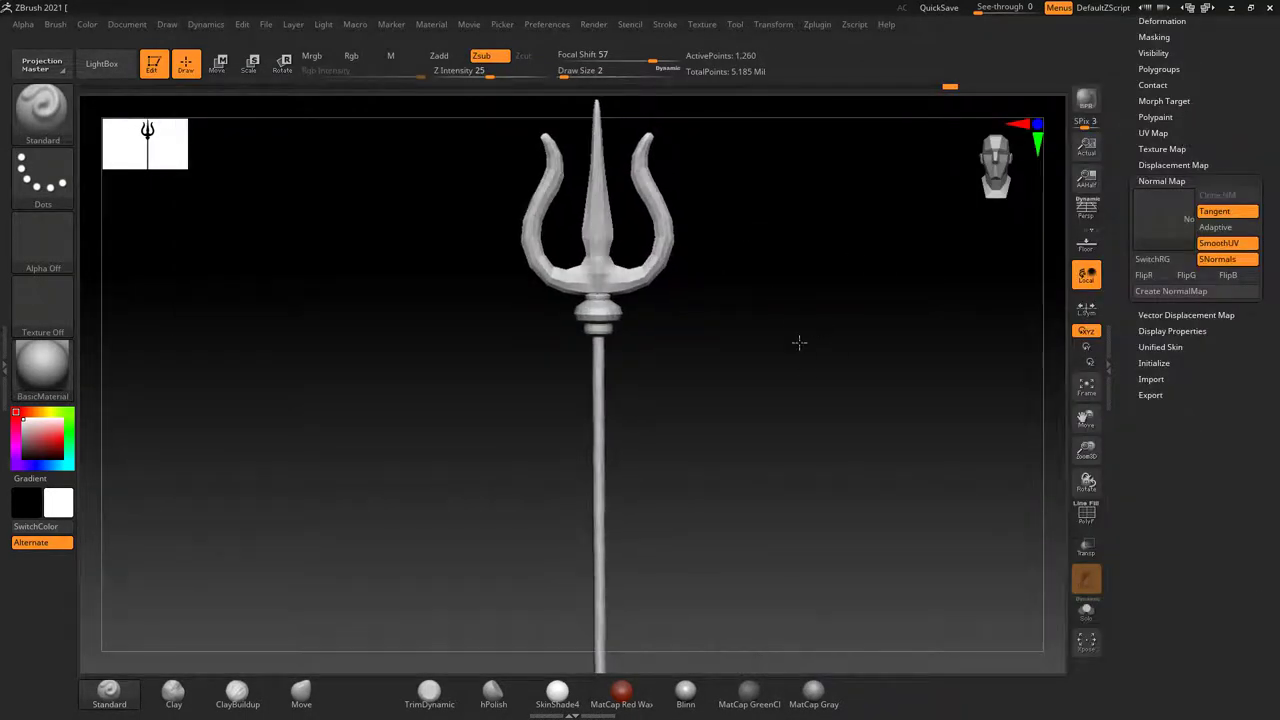
pyautogui.scroll(1, 1133, 116)
pyautogui.scroll(5, 1133, 116)
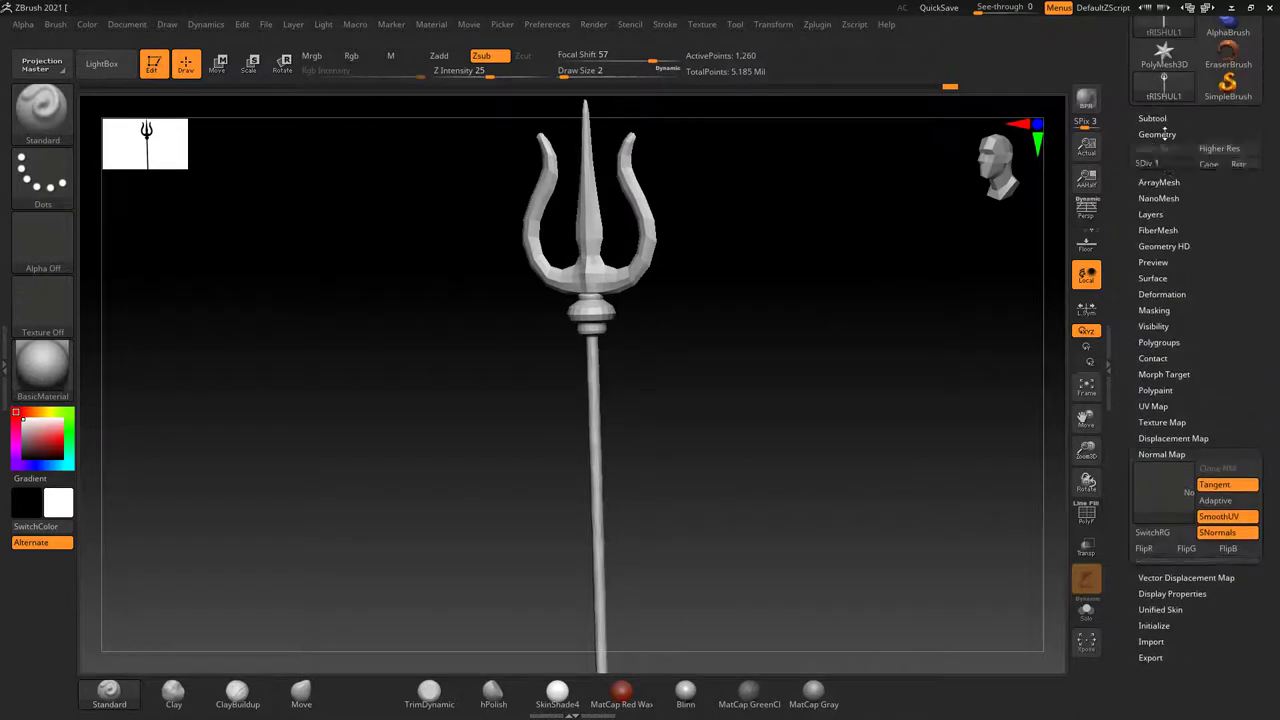
pyautogui.click(1157, 134)
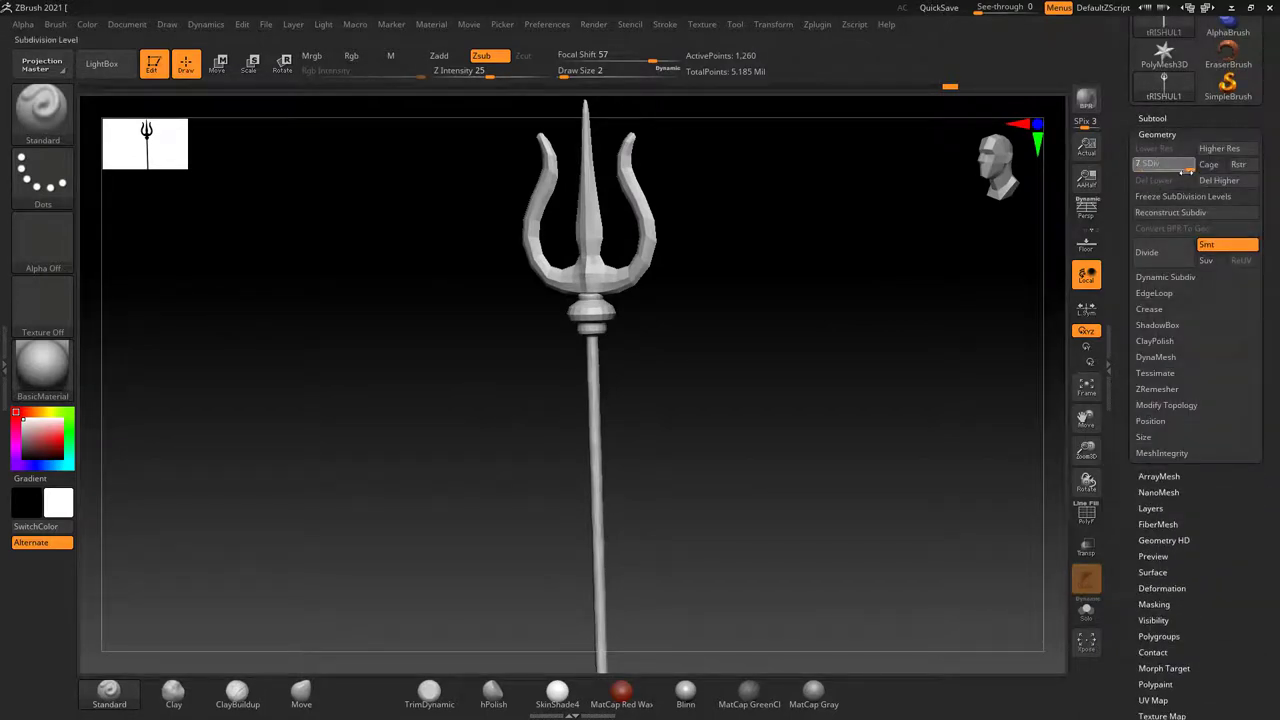
pyautogui.click(1187, 170)
pyautogui.click(1130, 167)
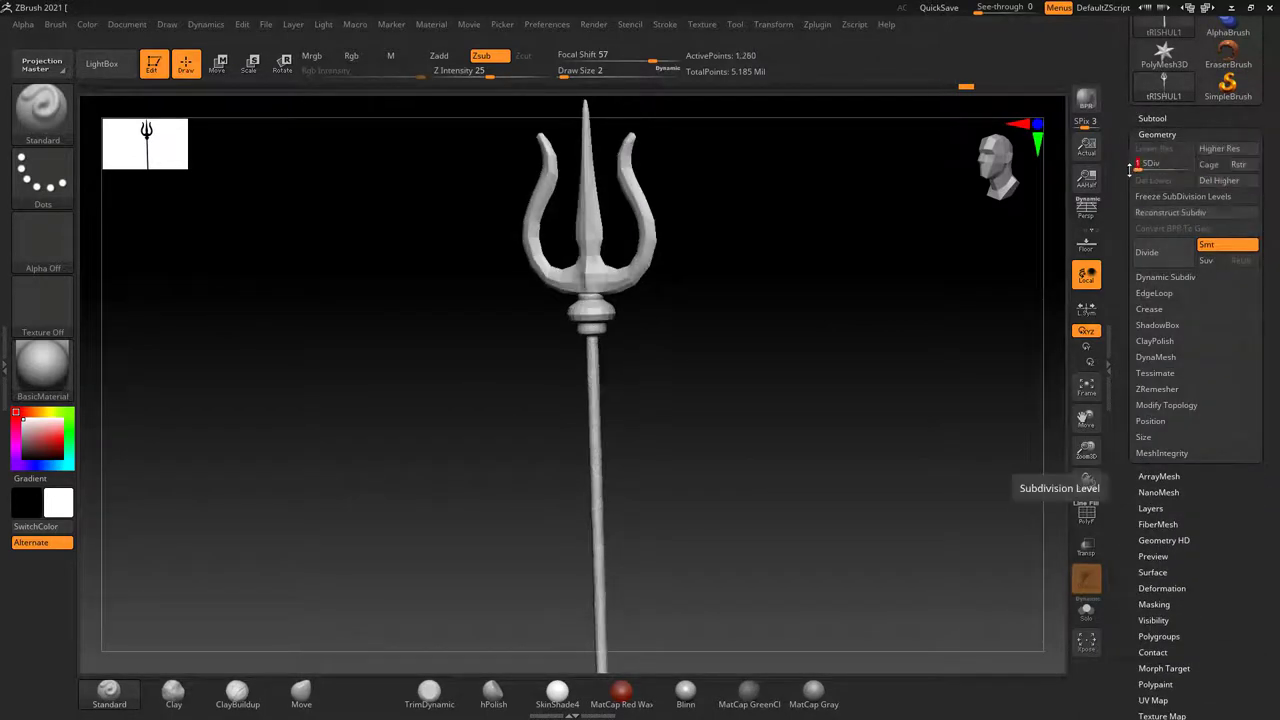
pyautogui.click(1157, 134)
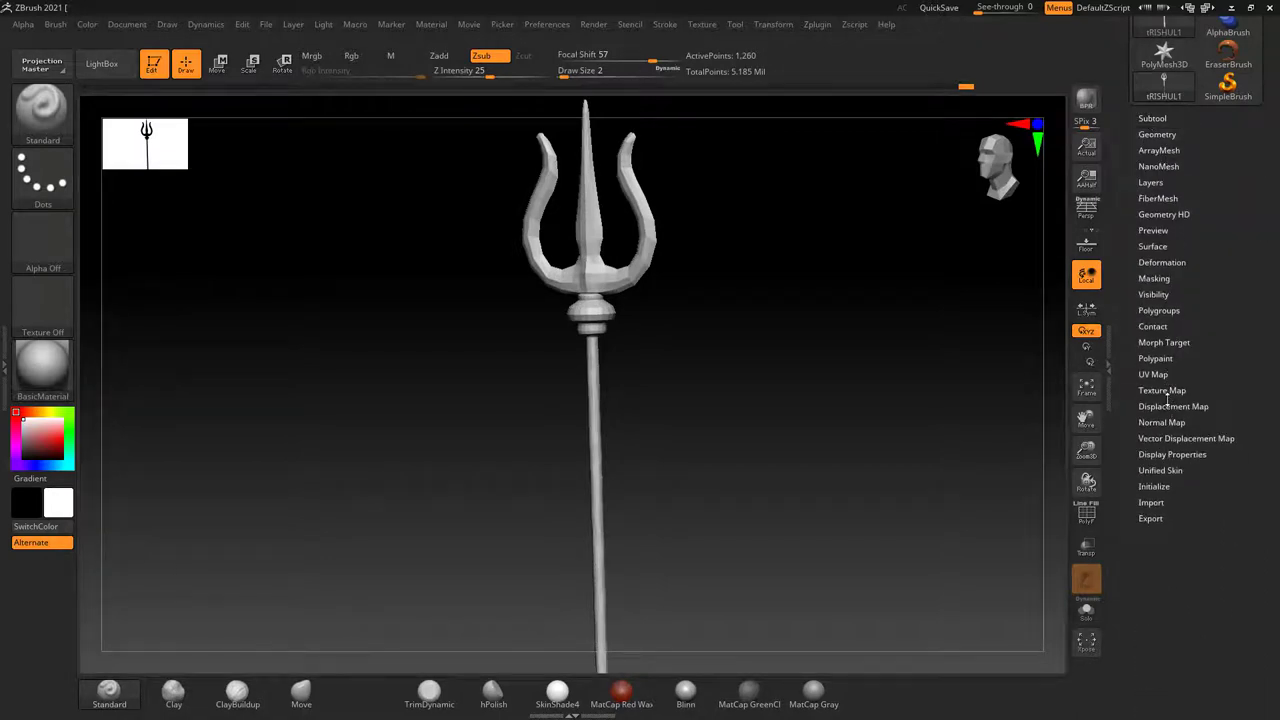
# Create a 2048×2048 tangent normal map named tRISHUL1 from the mesh.
pyautogui.moveTo(1128, 376); pyautogui.dragTo(1191, 359)
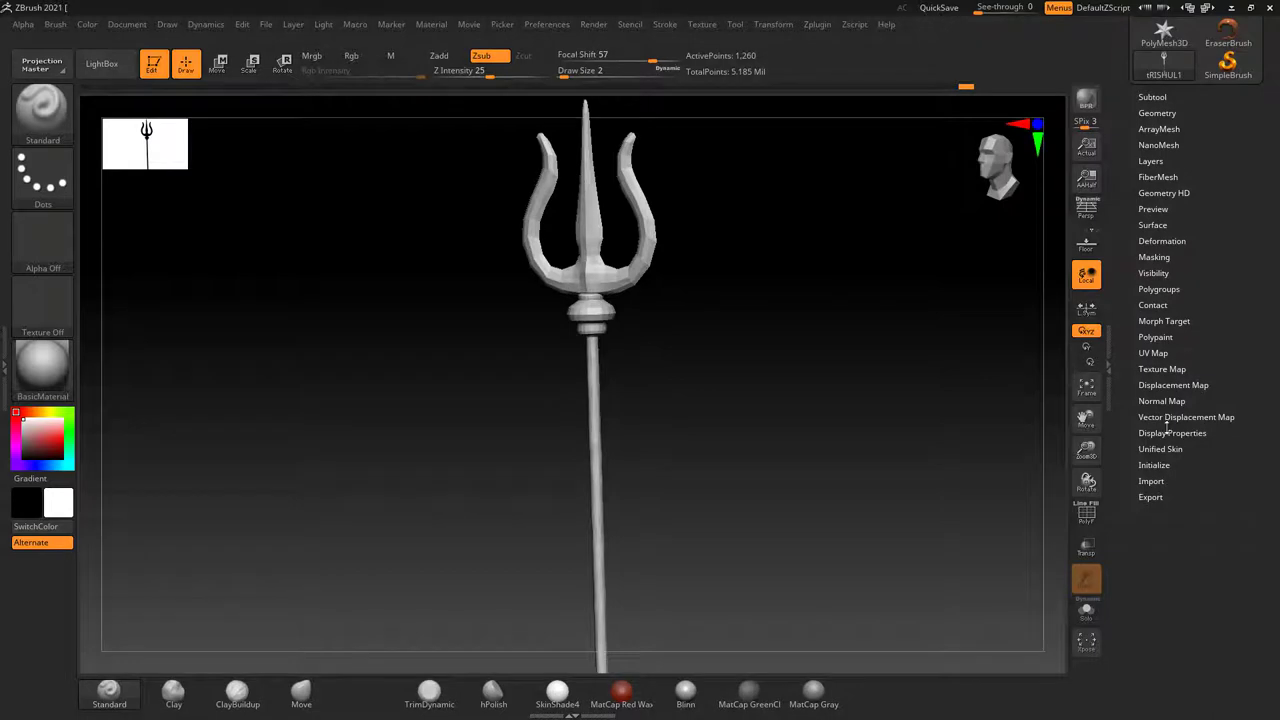
pyautogui.click(1164, 400)
pyautogui.scroll(-3, 1130, 362)
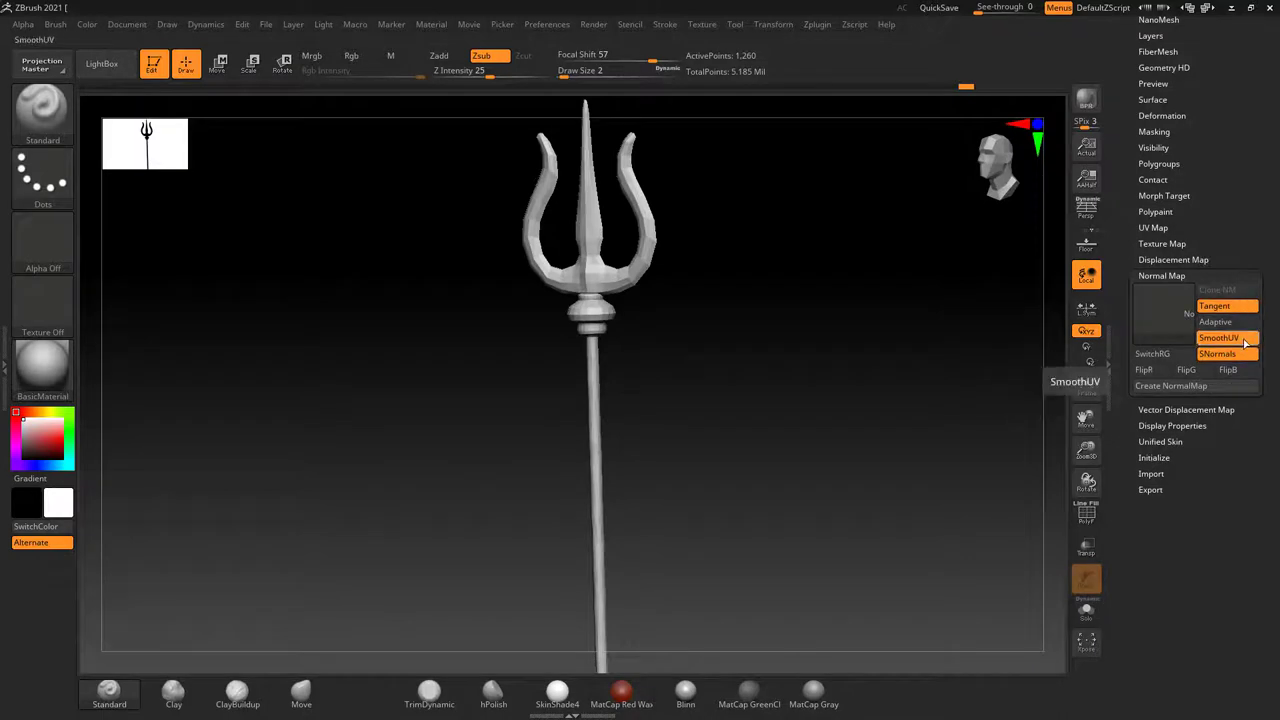
pyautogui.click(1205, 388)
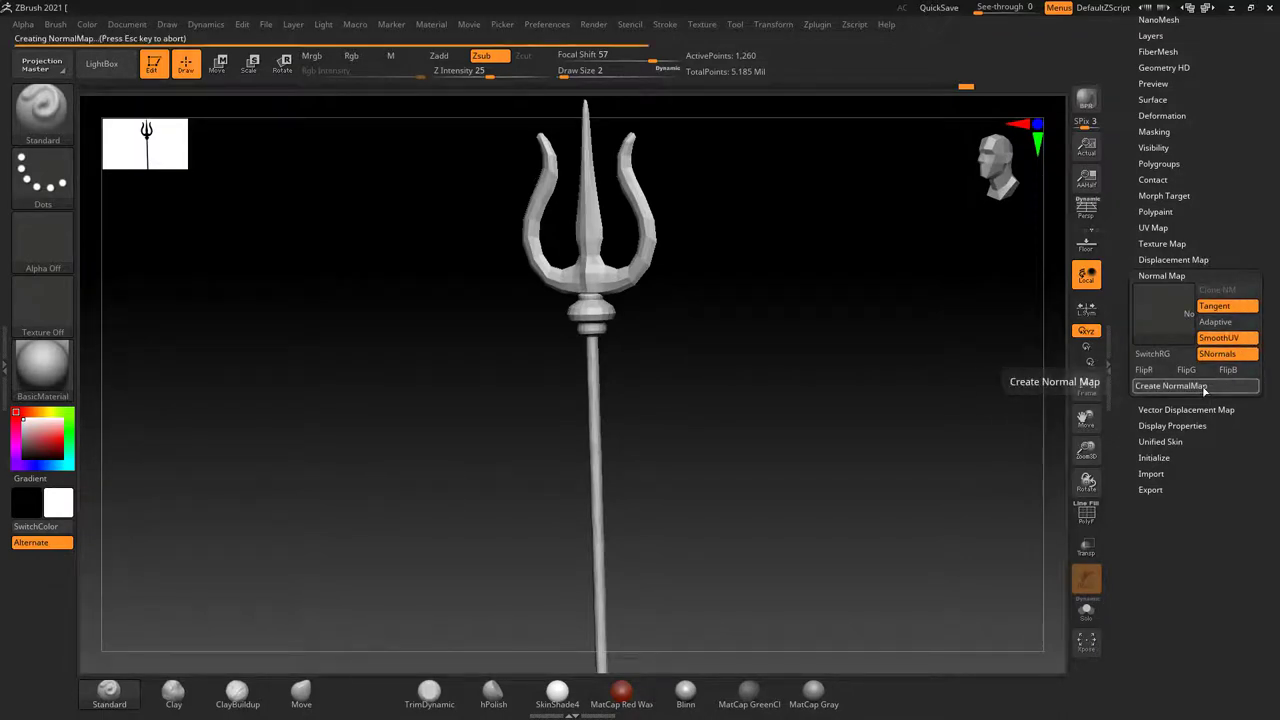
pyautogui.click(1165, 314)
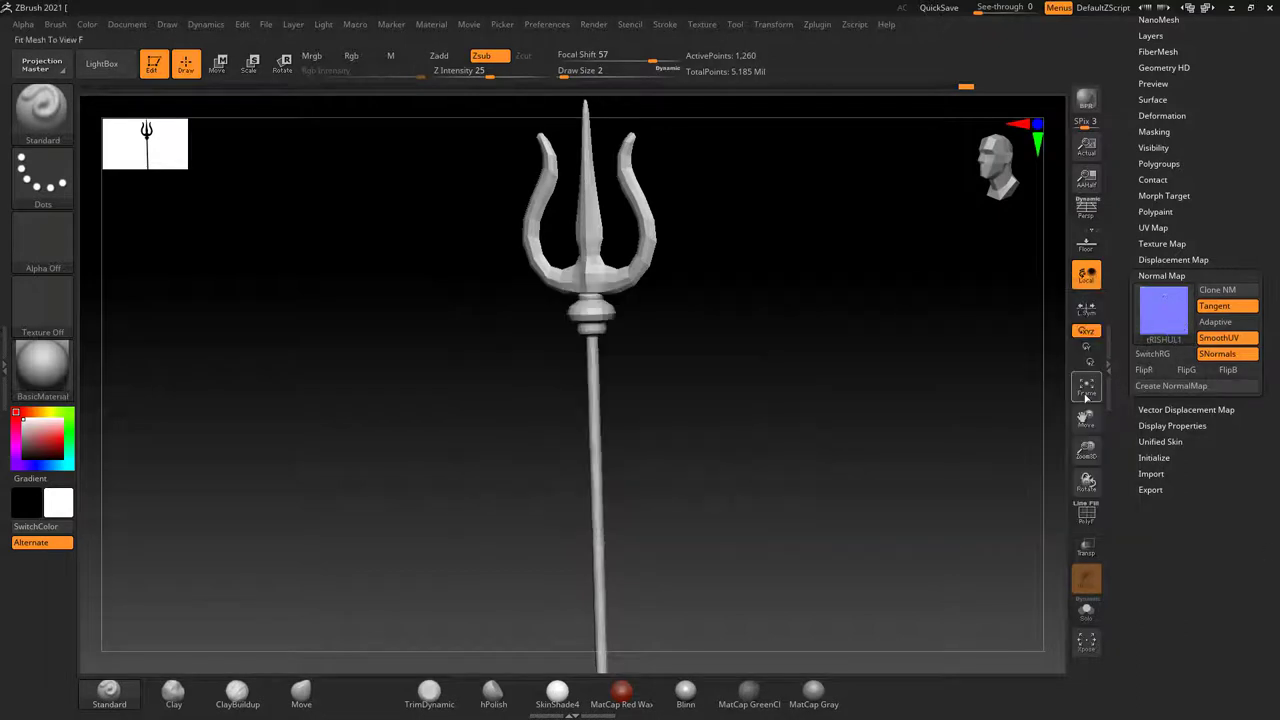
# Clone the normal map into the texture slot and flip it vertically.
pyautogui.click(1236, 292)
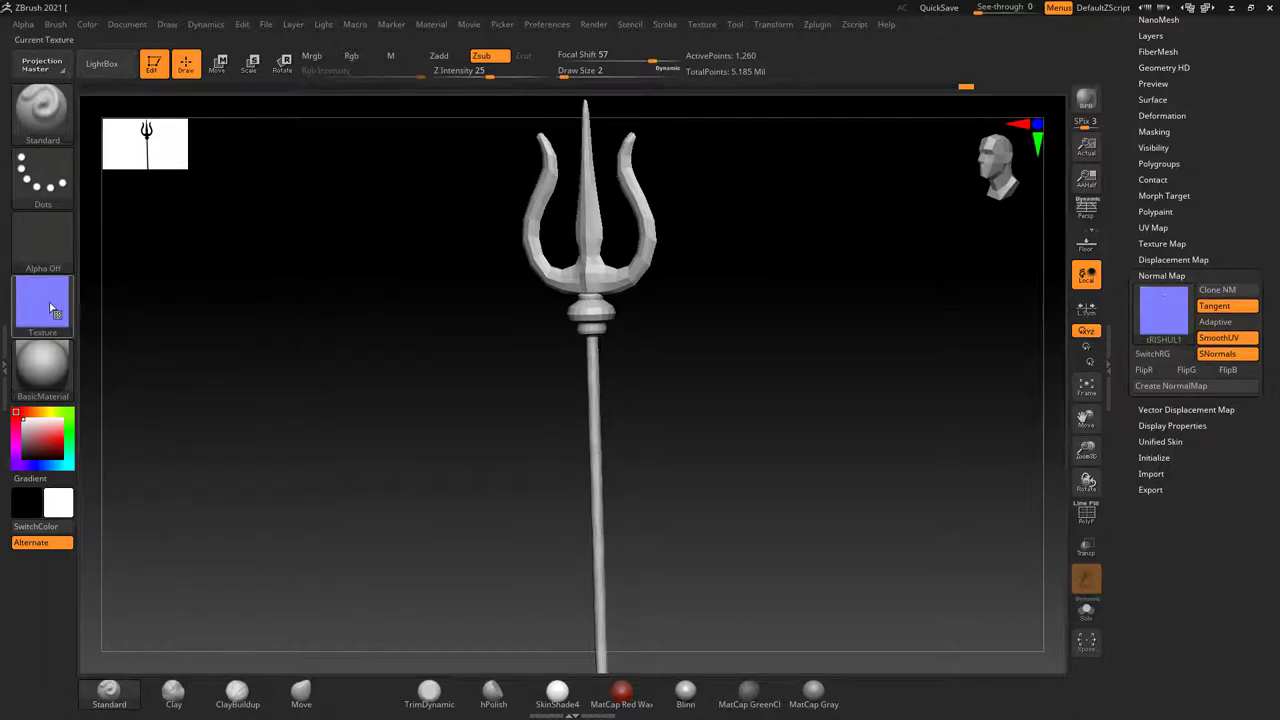
pyautogui.click(702, 27)
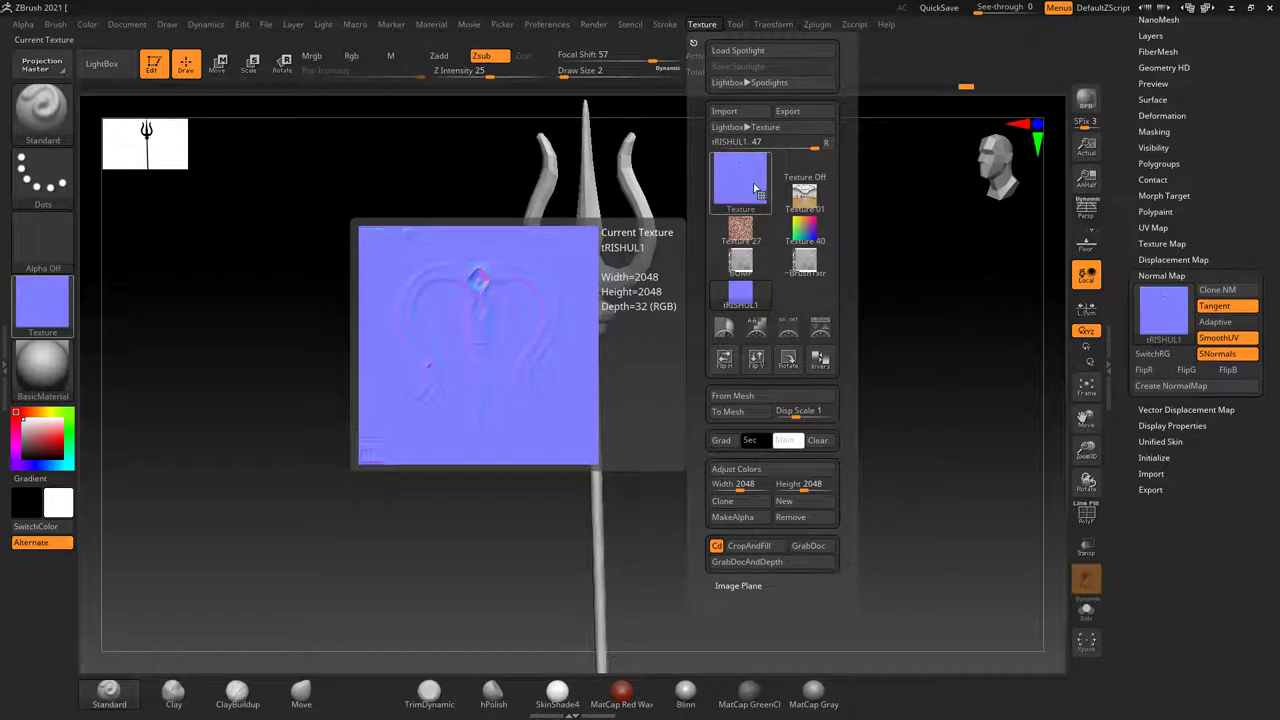
pyautogui.moveTo(740, 181)
pyautogui.click(757, 360)
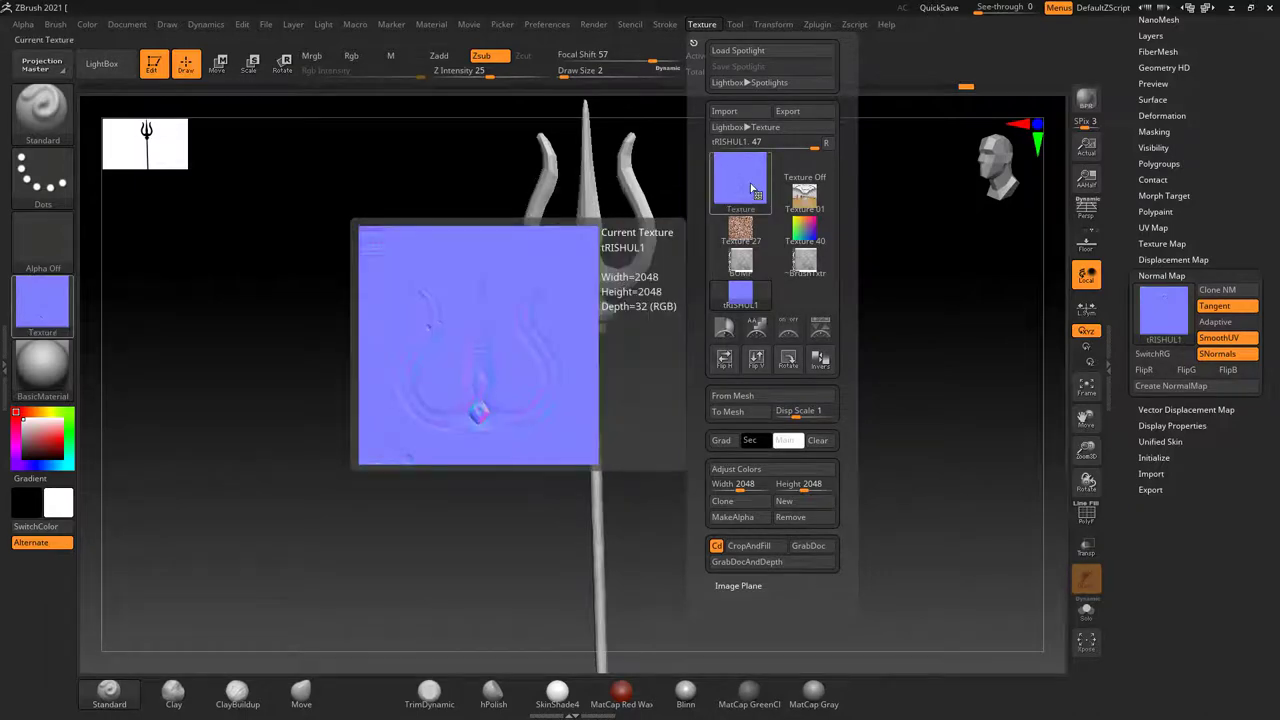
# Export the flipped normal map in TIFF format as tRISHUL1normal.tif.
pyautogui.click(790, 112)
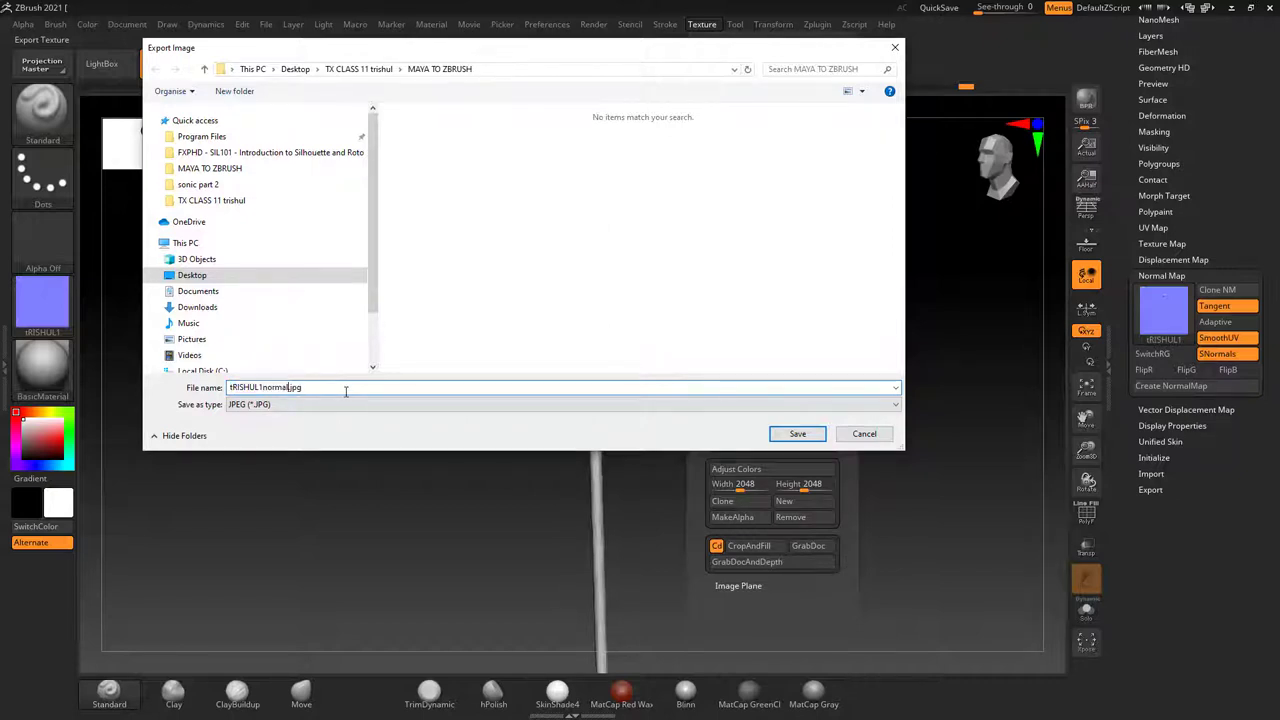
pyautogui.click(350, 405)
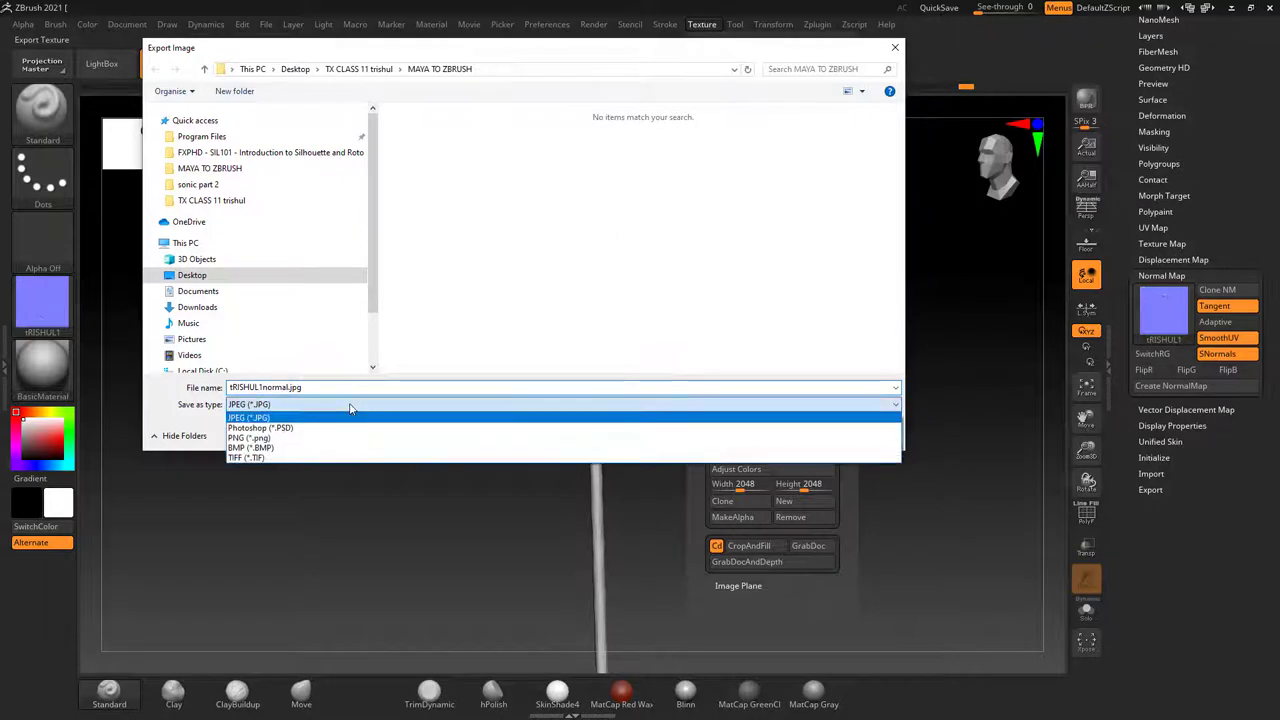
pyautogui.click(280, 456)
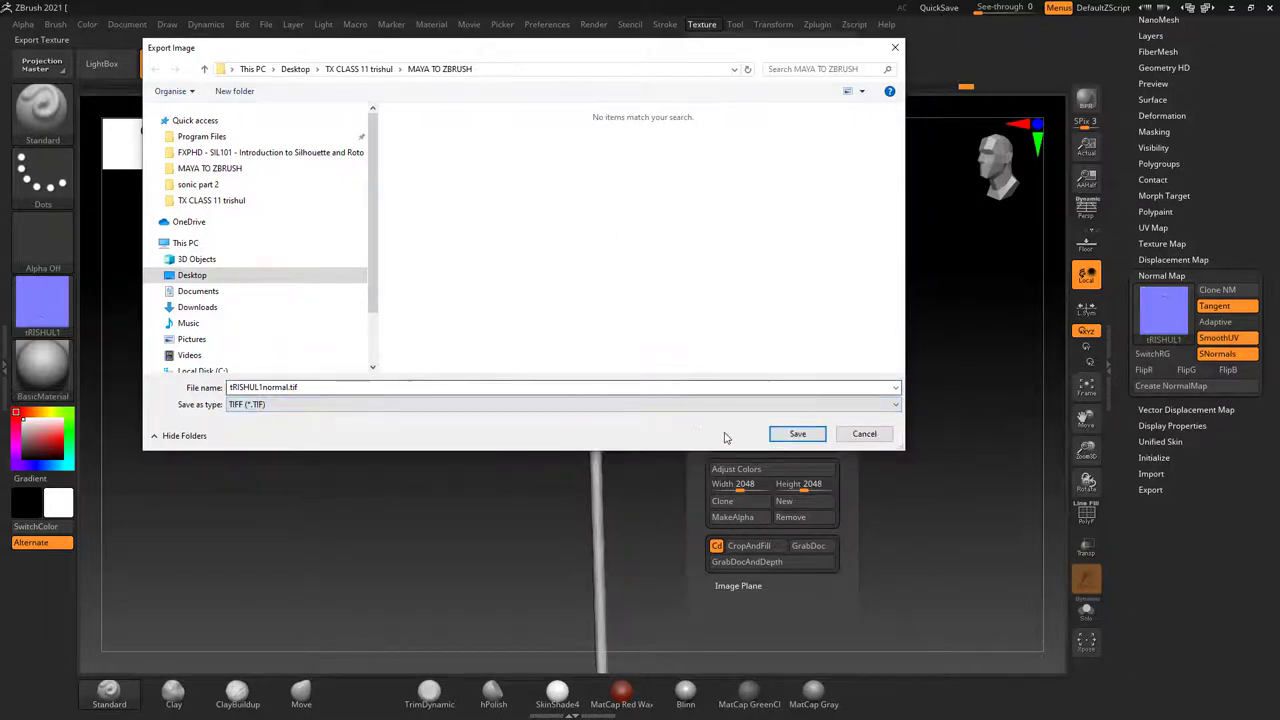
pyautogui.click(797, 433)
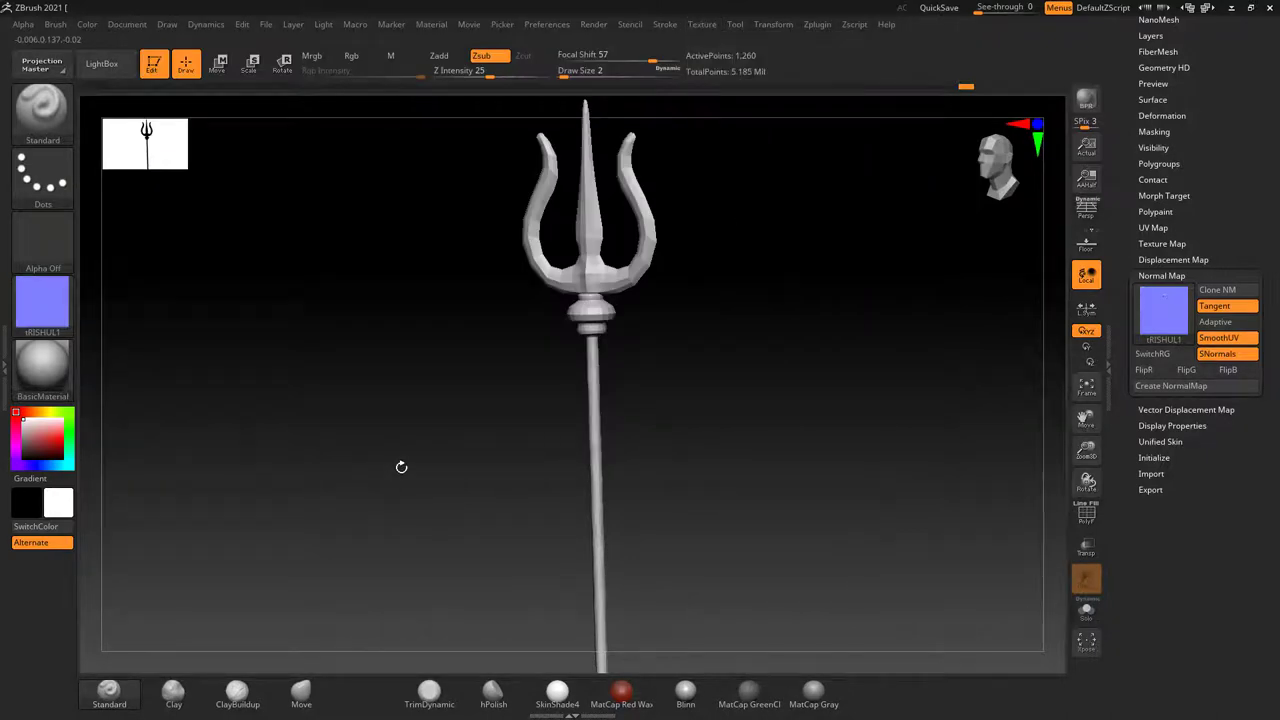
# In Maya, assign a Blinn material to the trident head, then return to ZBrush.
pyautogui.hotkey('alt', 'Tab')
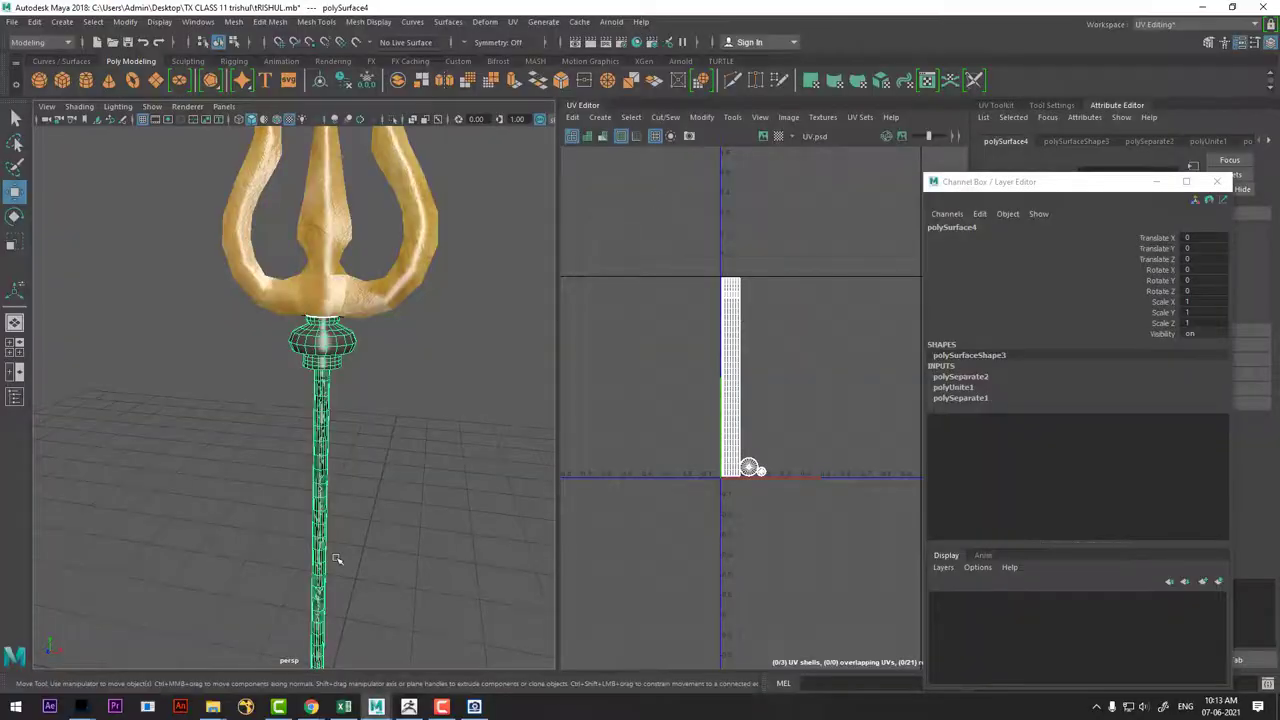
pyautogui.click(412, 245)
pyautogui.rightClick(297, 303)
pyautogui.moveTo(294, 656)
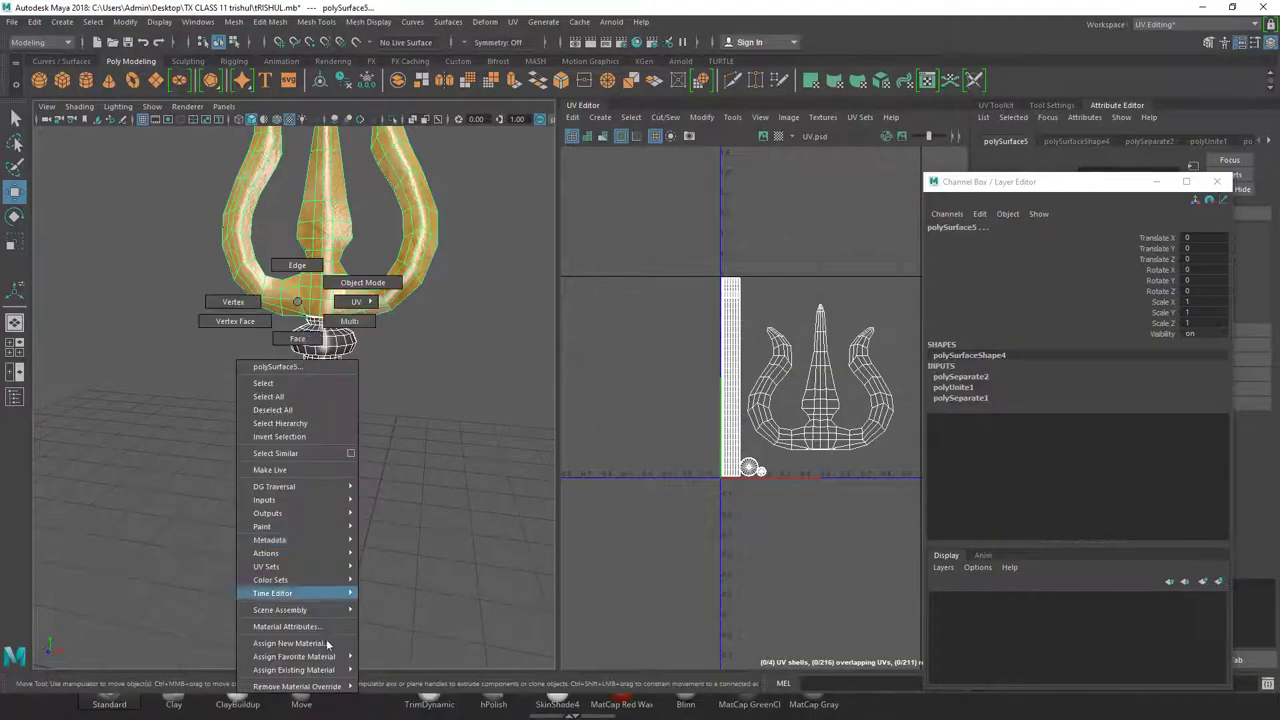
pyautogui.click(400, 597)
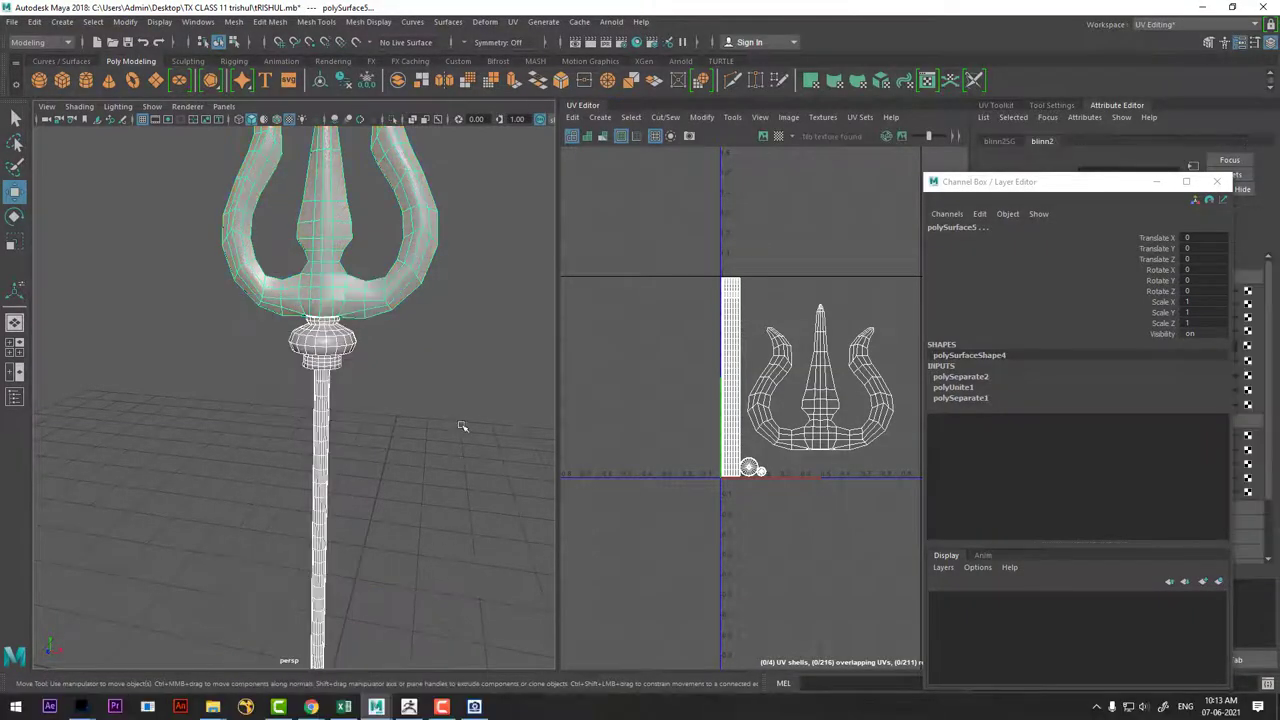
pyautogui.click(457, 429)
pyautogui.click(338, 328)
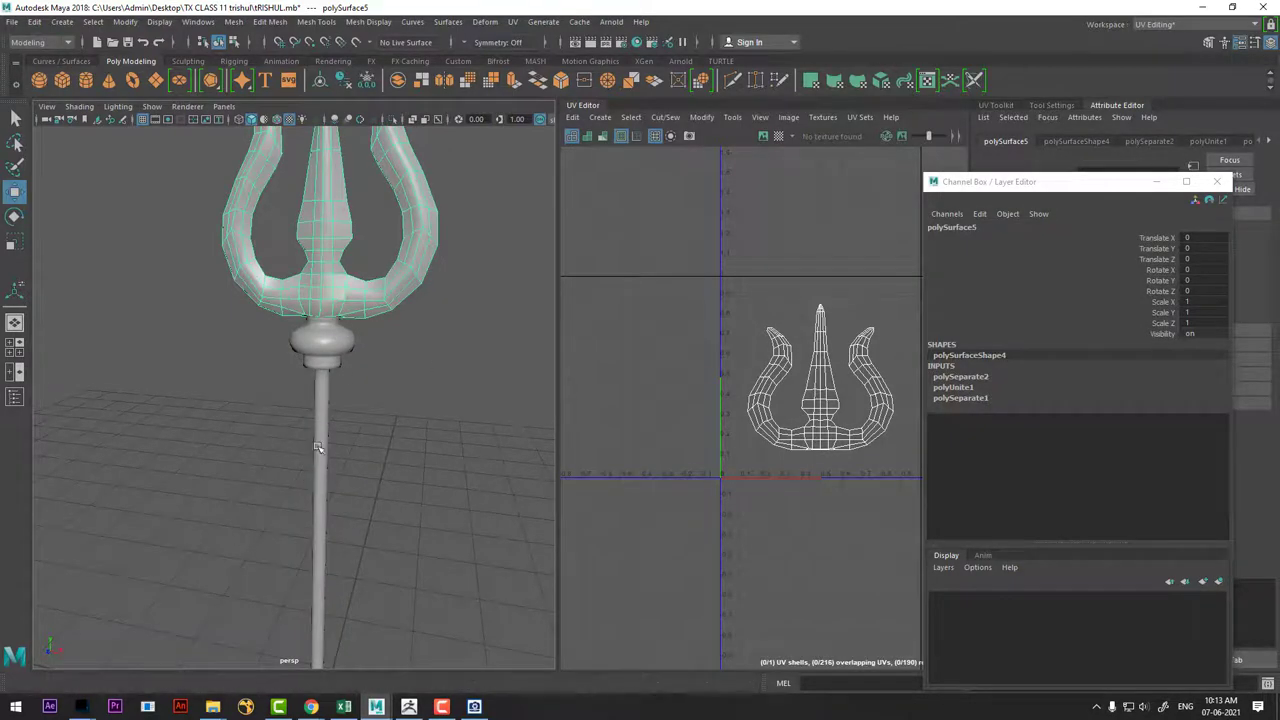
pyautogui.hotkey('alt', 'Tab')
pyautogui.click(490, 200)
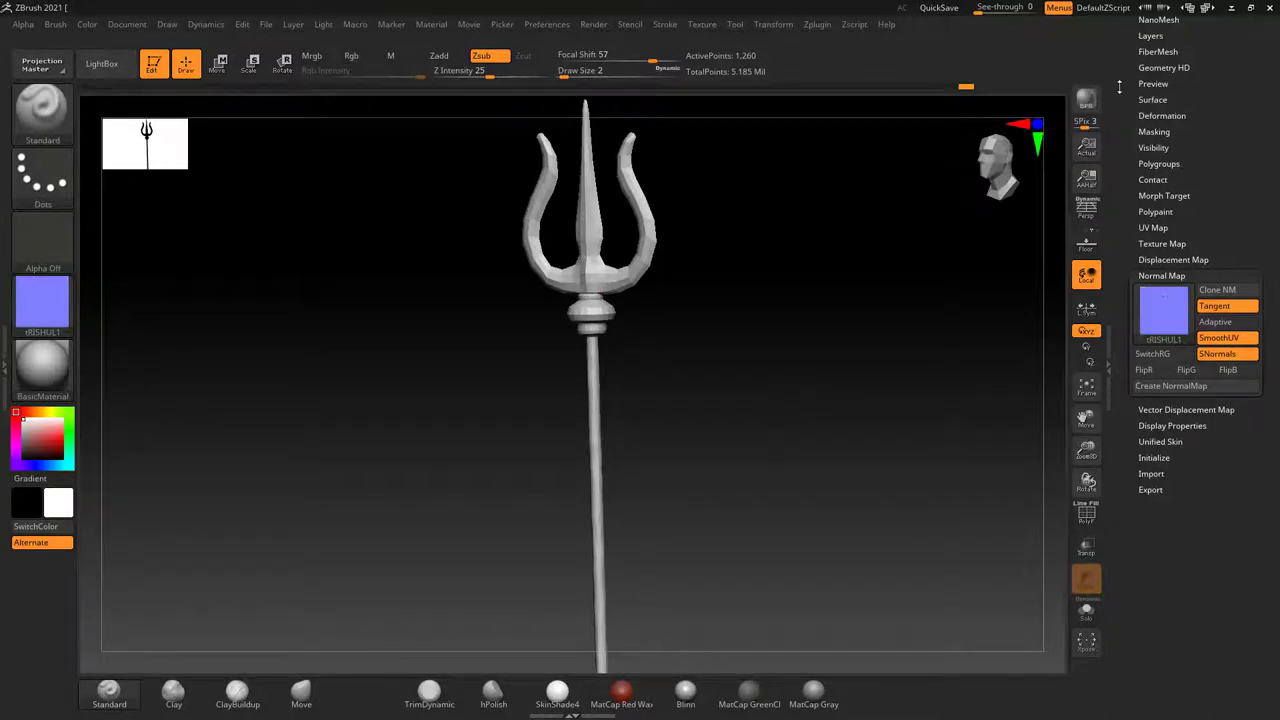
# Export the ZBrush trident as tRISHUL1_low.obj into the MAYA TO ZBRUSH folder.
pyautogui.scroll(5, 1119, 87)
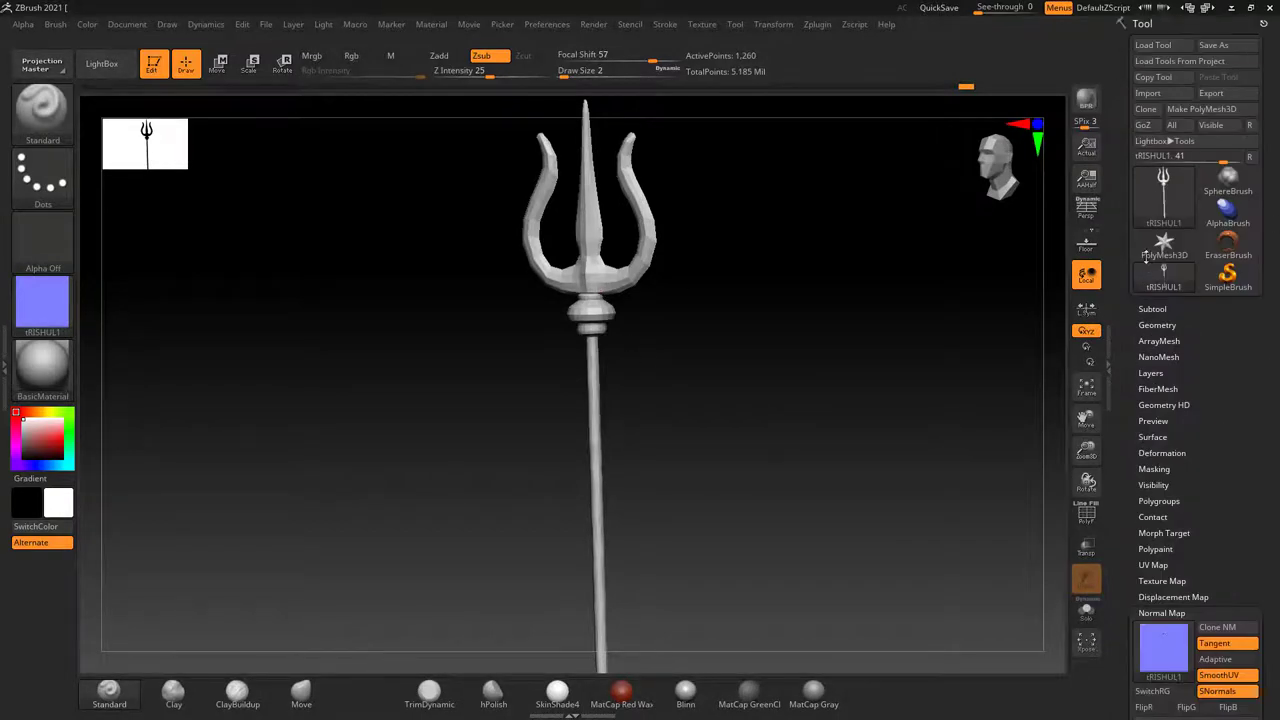
pyautogui.click(1243, 96)
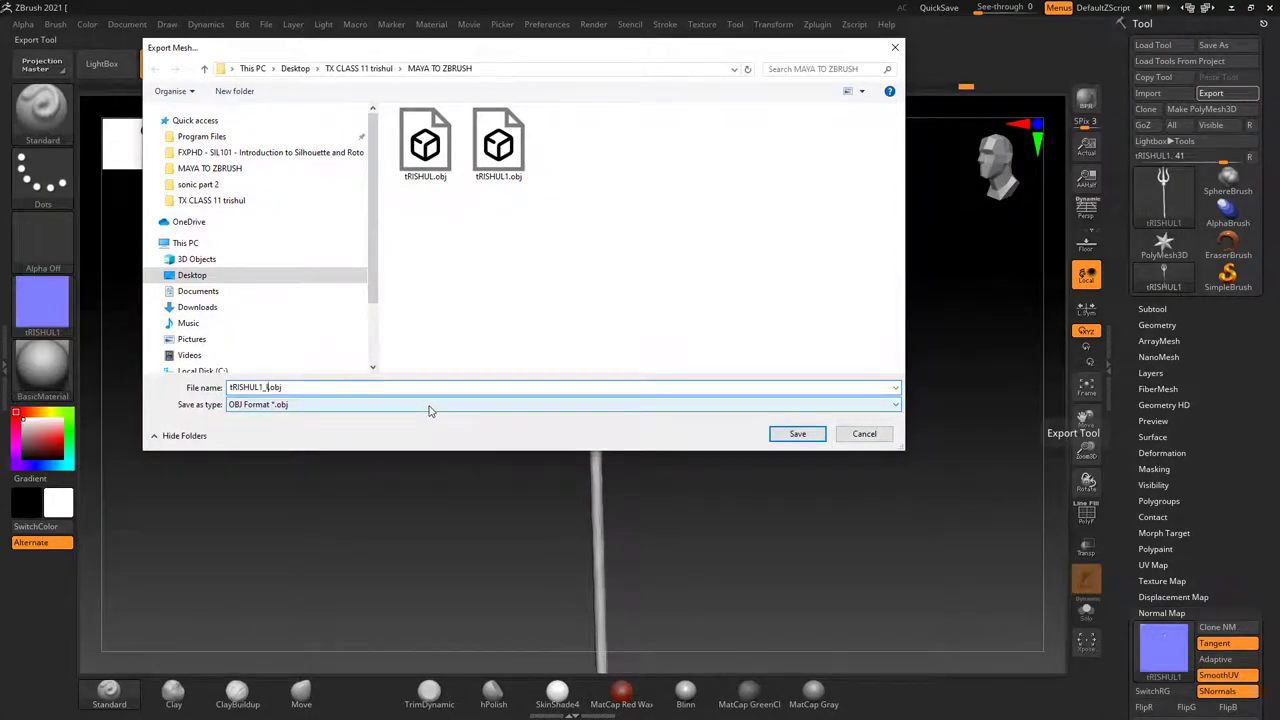
pyautogui.write('low')
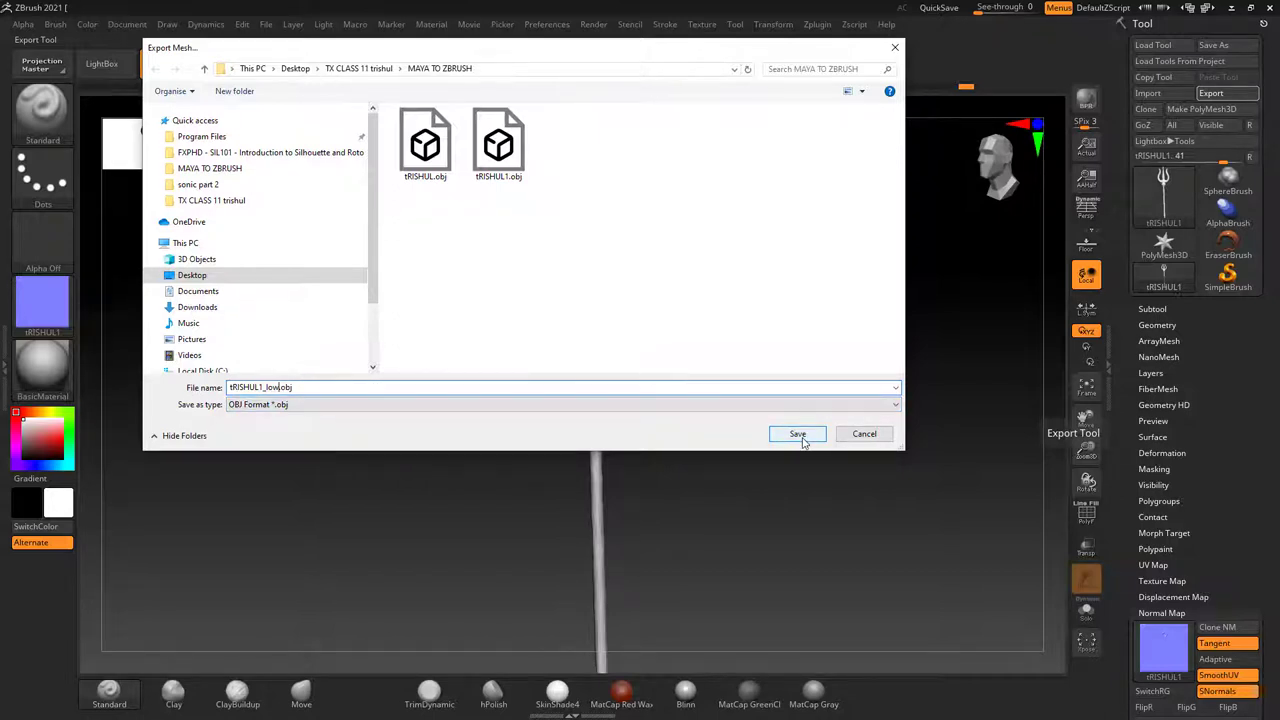
pyautogui.click(800, 436)
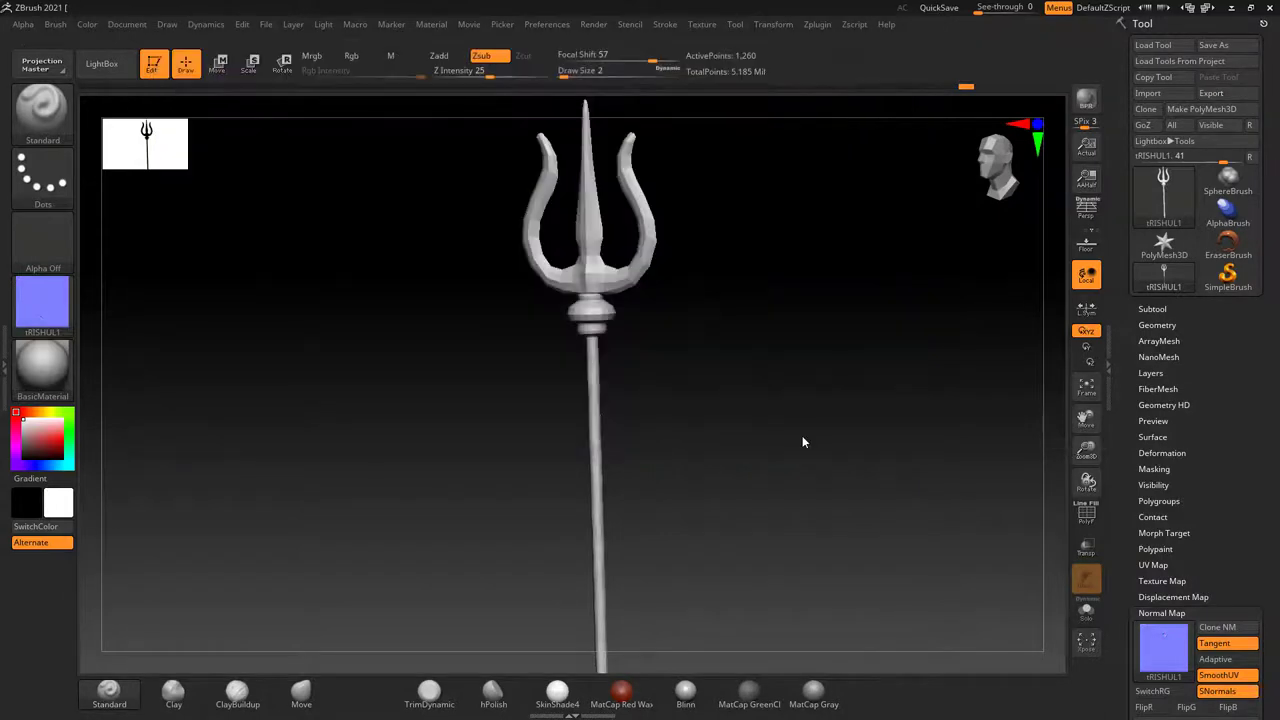
pyautogui.hotkey('alt', 'Tab')
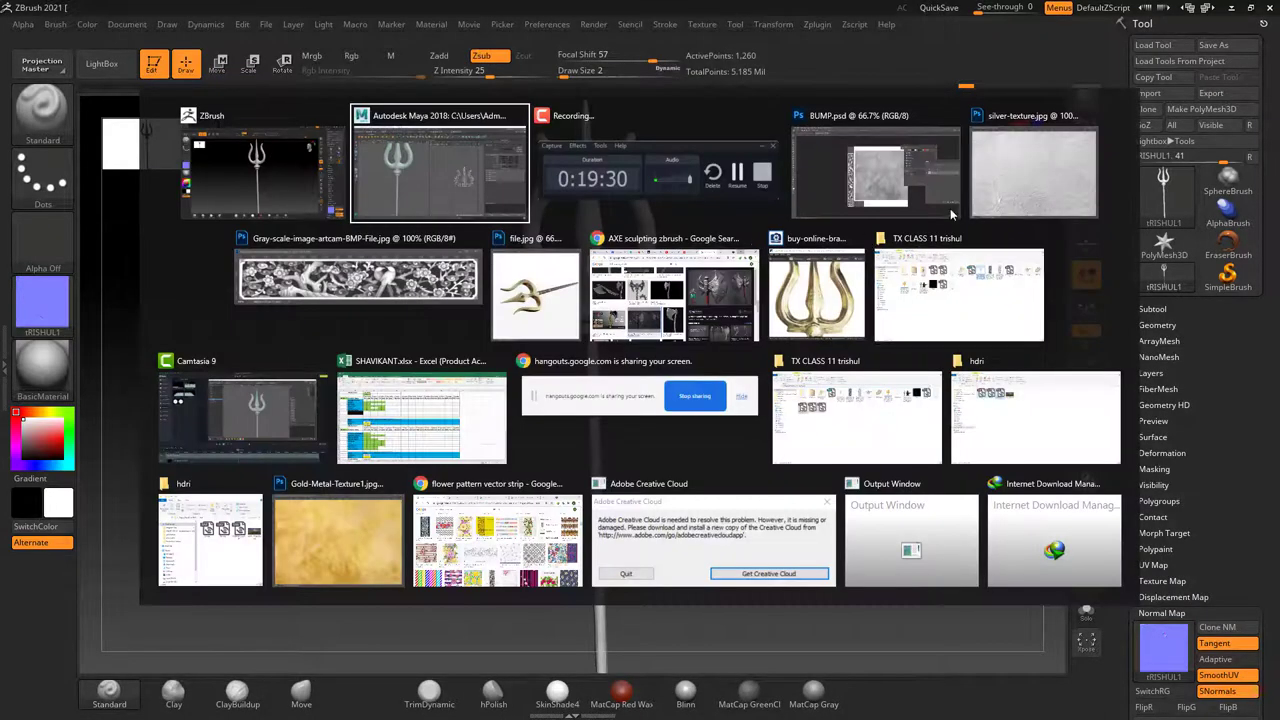
# In Maya, move the old trident onto a new layer and hide that layer.
pyautogui.click(467, 180)
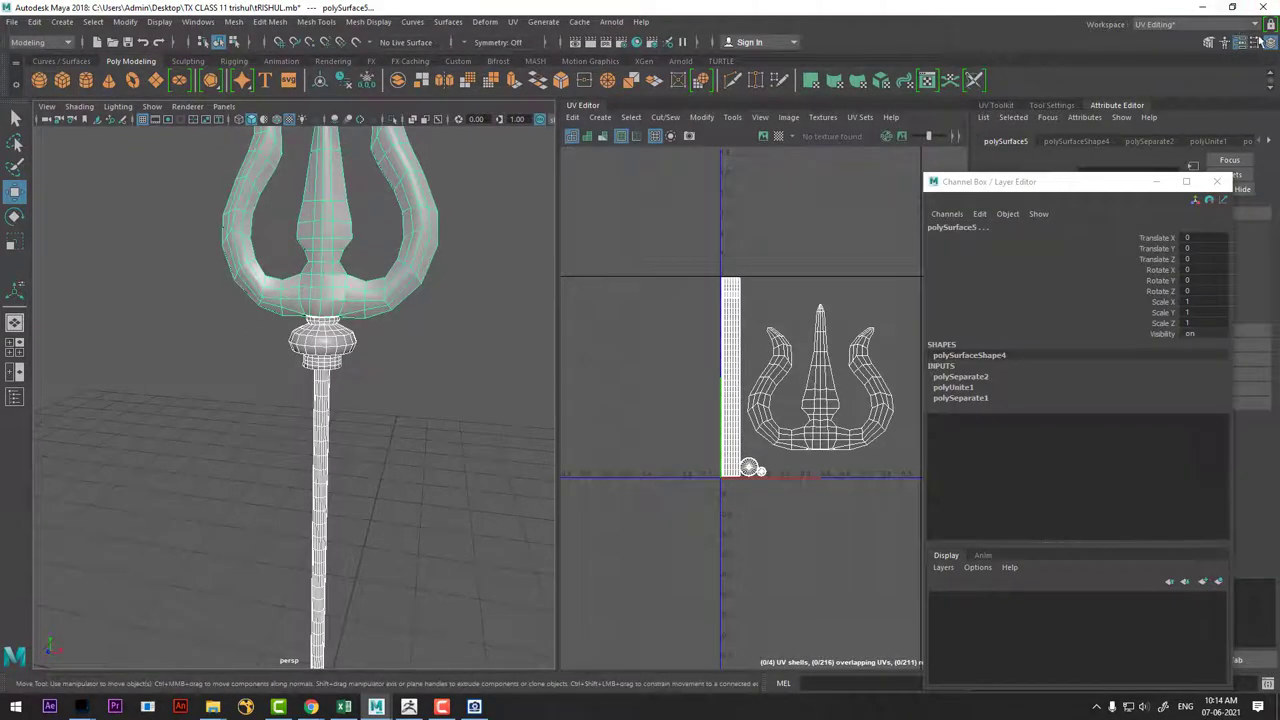
pyautogui.click(1218, 581)
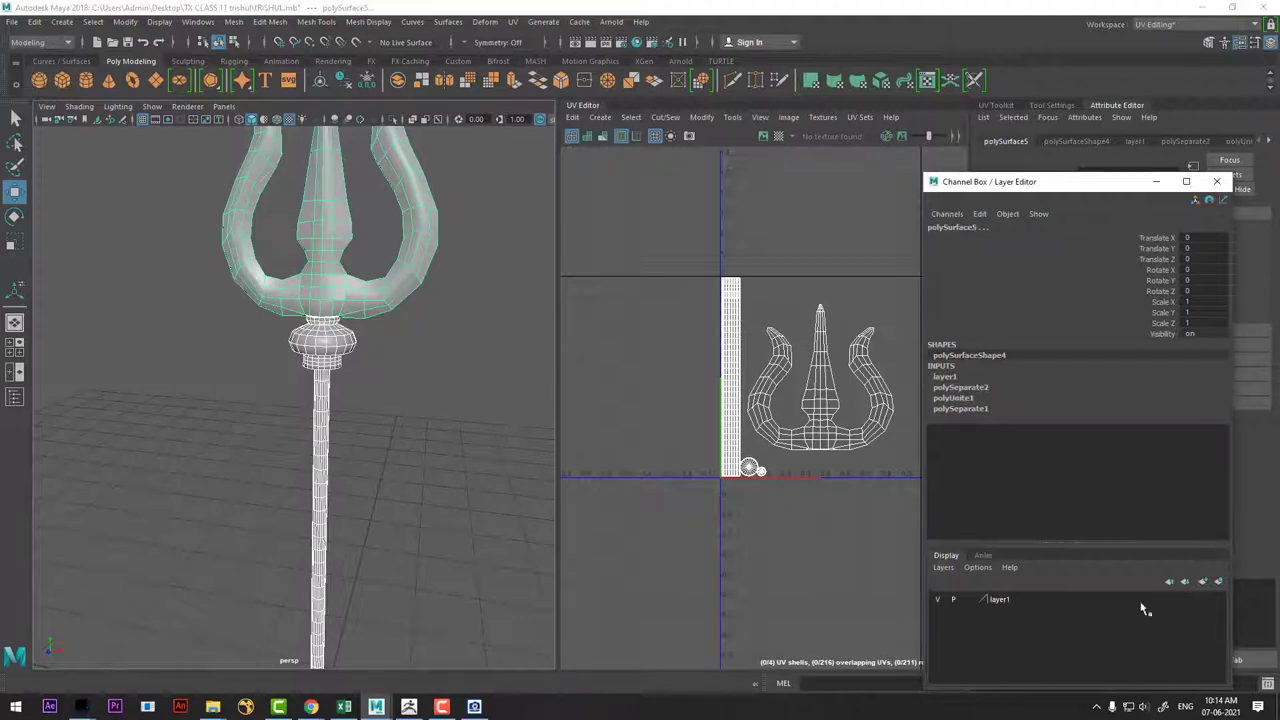
pyautogui.click(939, 601)
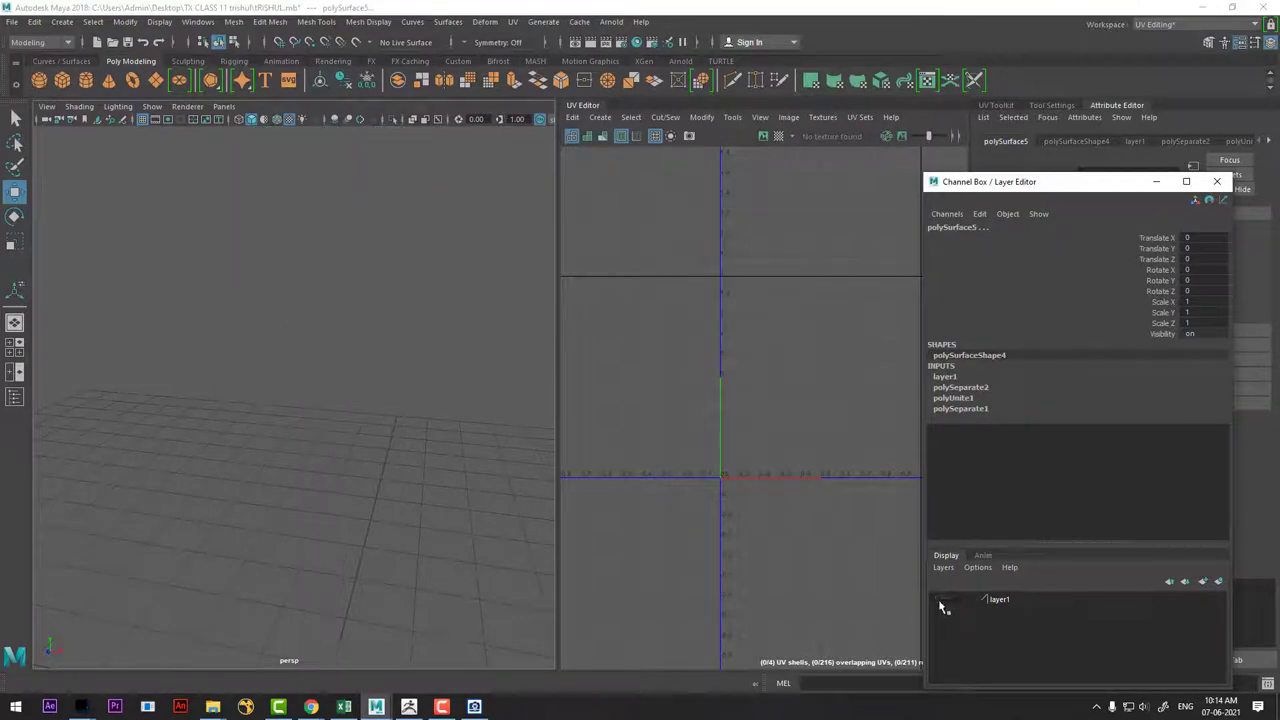
# Import tRISHUL1_low.obj into the scene.
pyautogui.click(12, 21)
pyautogui.click(64, 180)
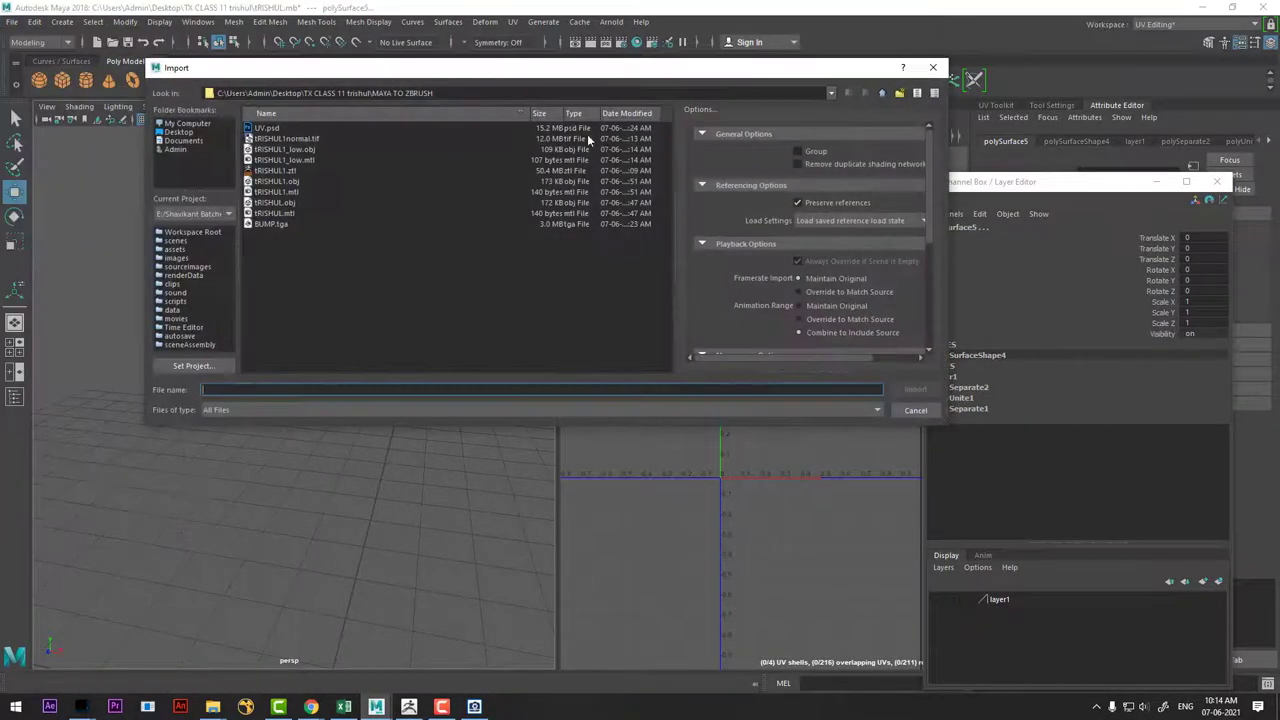
pyautogui.doubleClick(288, 149)
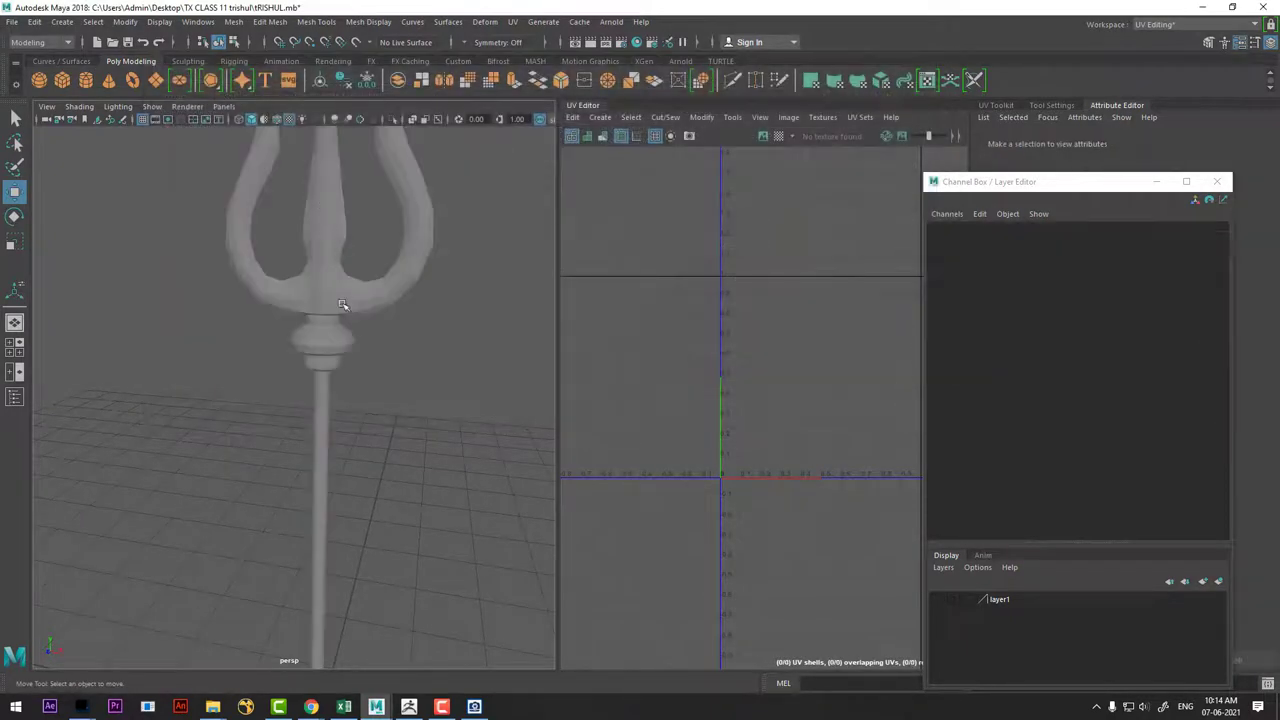
pyautogui.click(325, 305)
pyautogui.scroll(3, 440, 414)
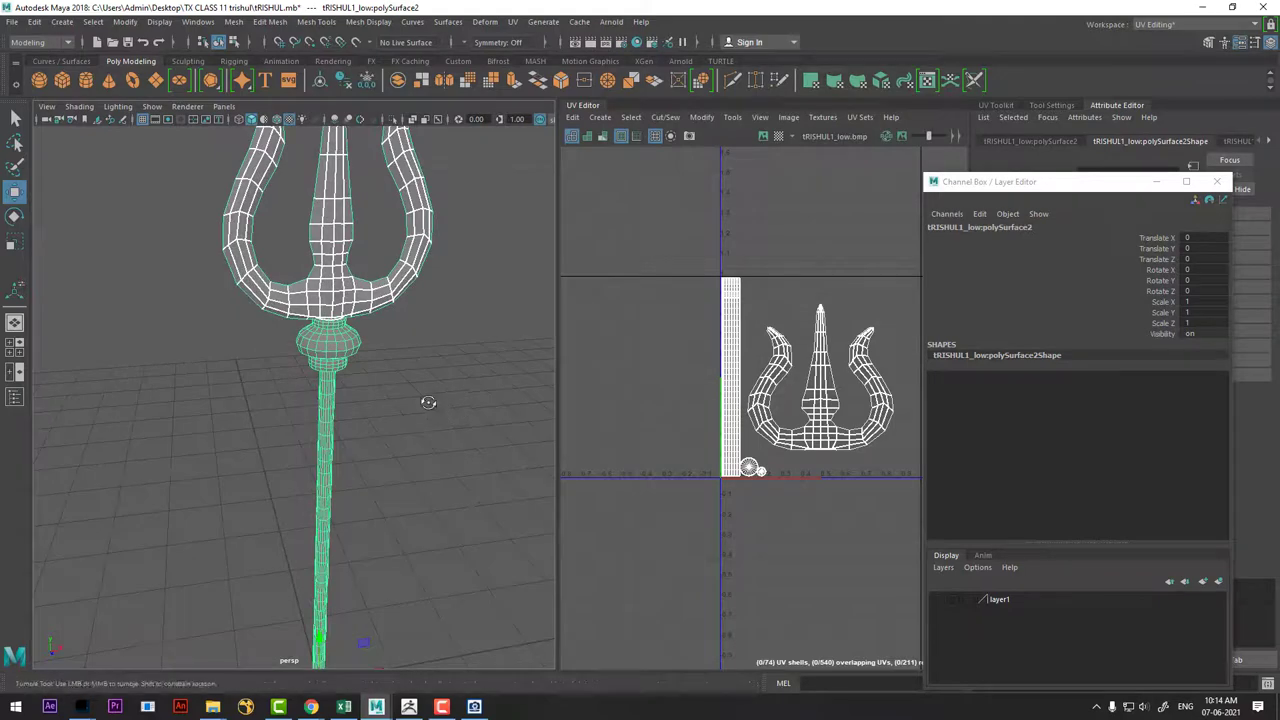
pyautogui.scroll(3, 476, 418)
# Switch to smooth shading and soften all edges of the imported trident.
pyautogui.click(476, 418)
pyautogui.press('5')
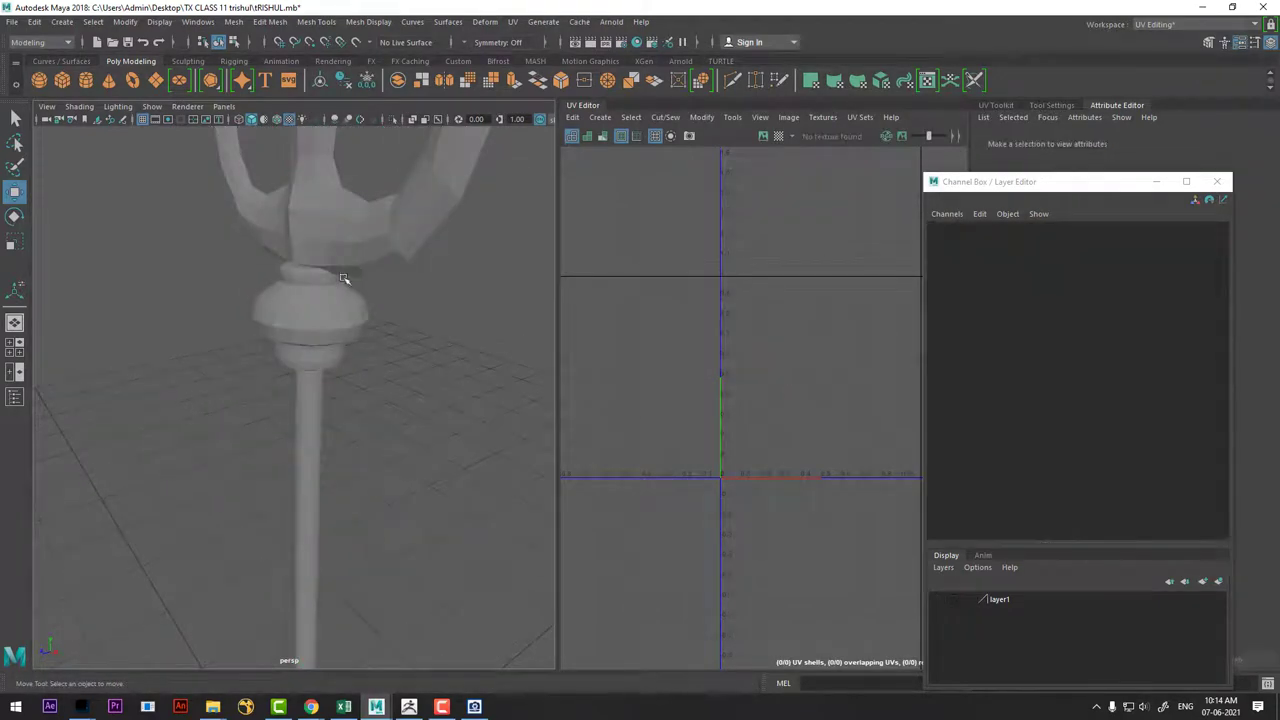
pyautogui.click(343, 279)
pyautogui.keyDown('shift'); pyautogui.rightClick(425, 300); pyautogui.keyUp('shift')
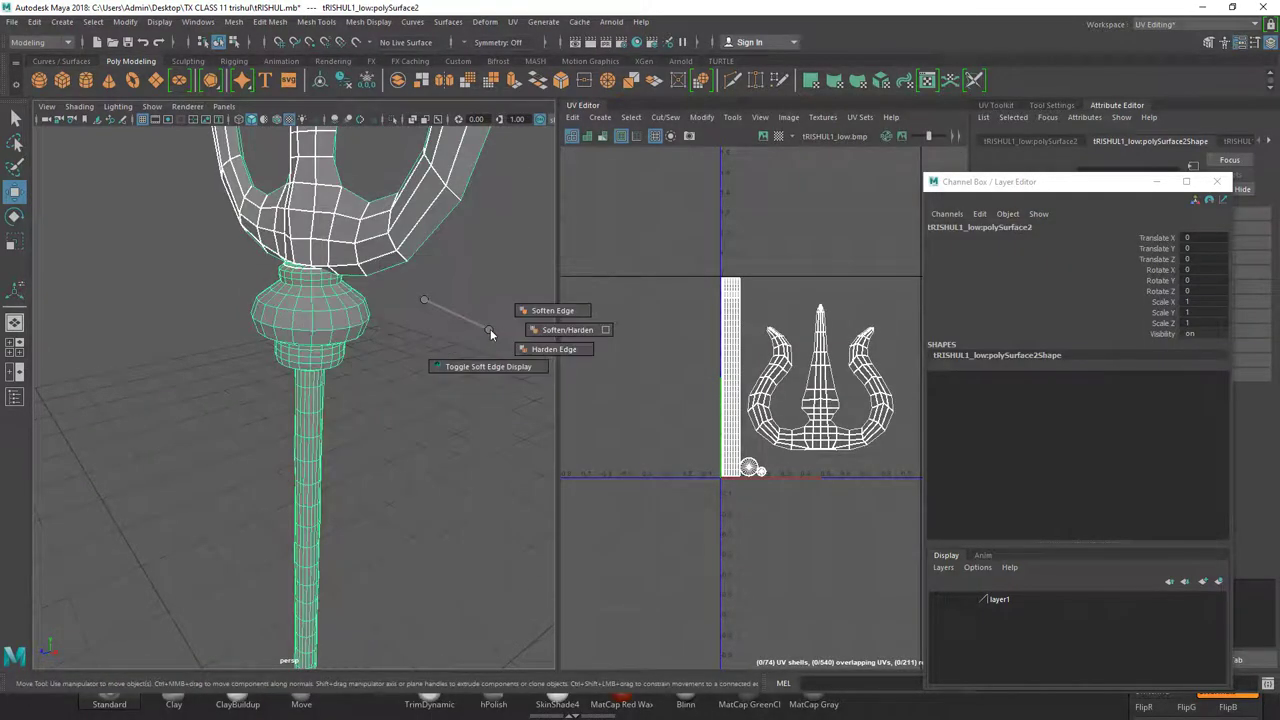
pyautogui.click(520, 310)
pyautogui.click(443, 343)
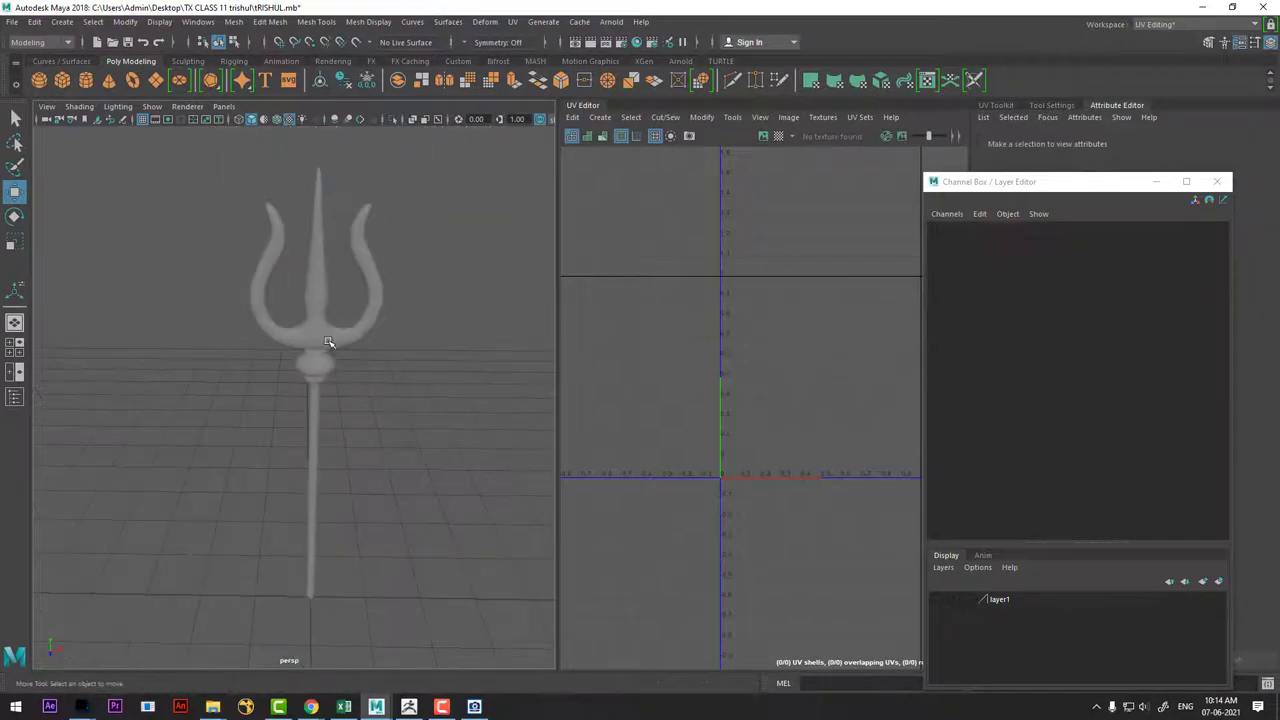
# Assign a new Blinn material to the imported trident.
pyautogui.click(329, 343)
pyautogui.scroll(2, 329, 343)
pyautogui.rightClick(311, 305)
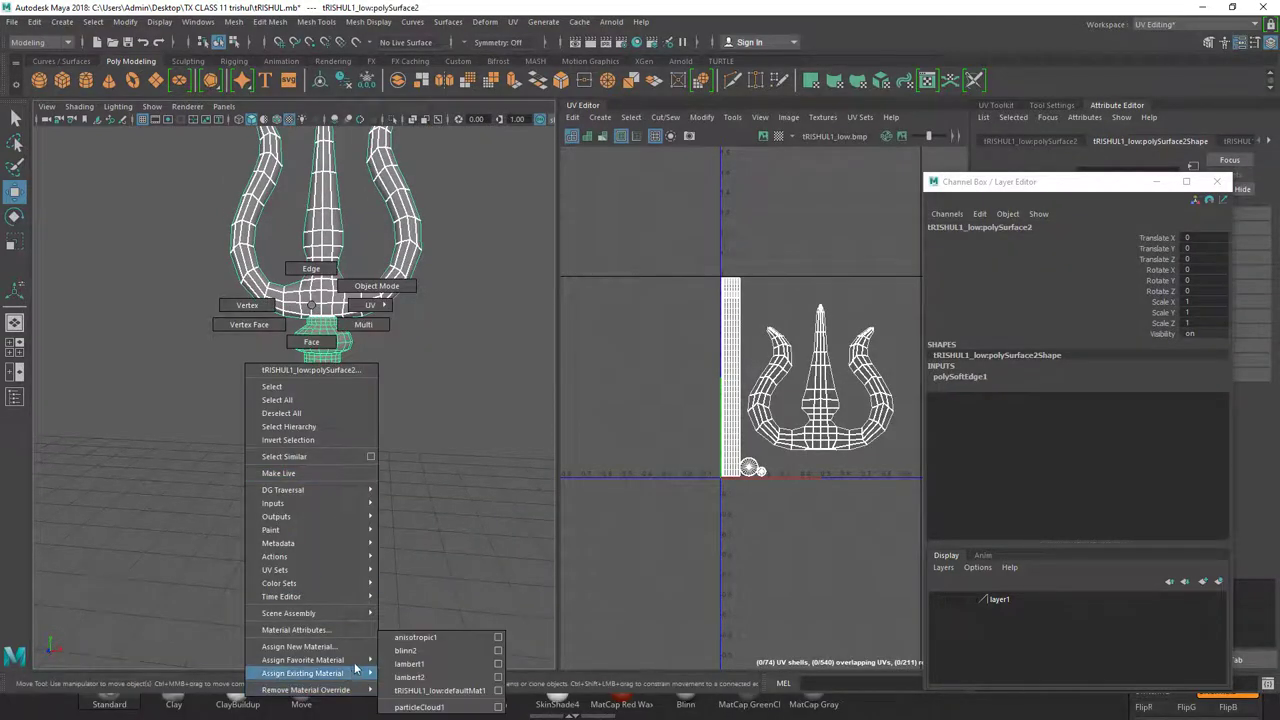
pyautogui.click(483, 598)
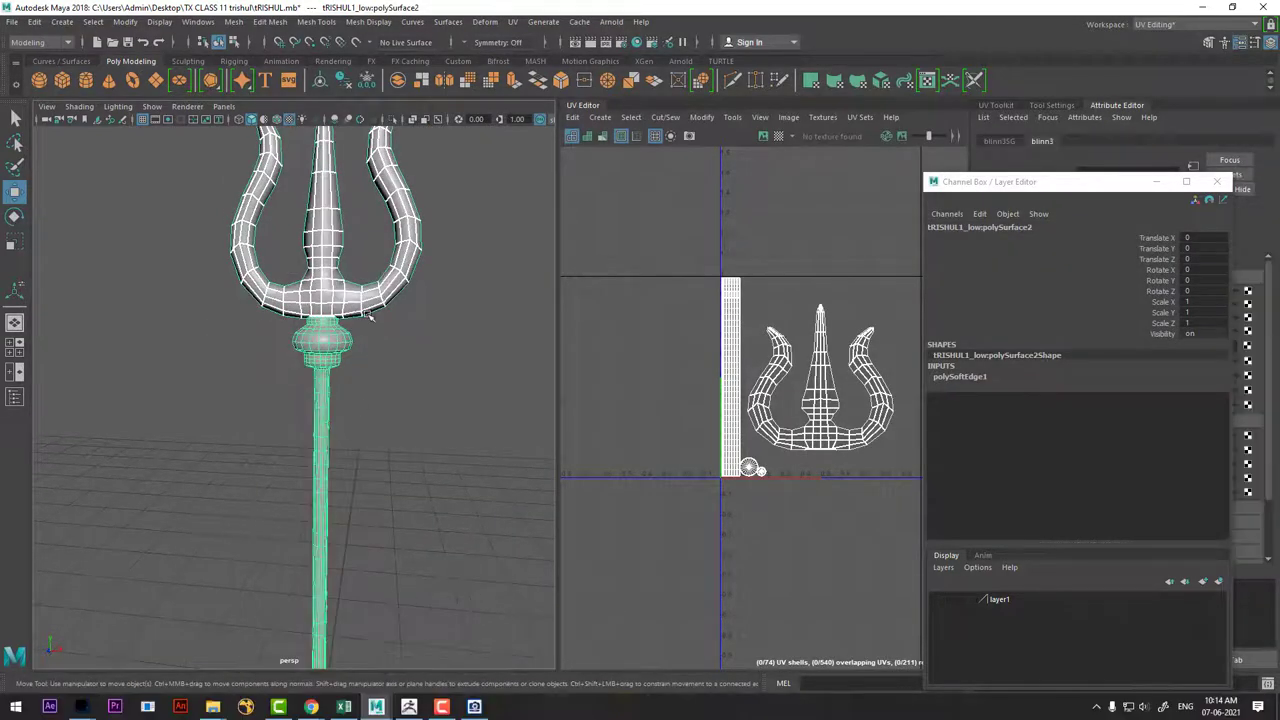
pyautogui.rightClick(345, 306)
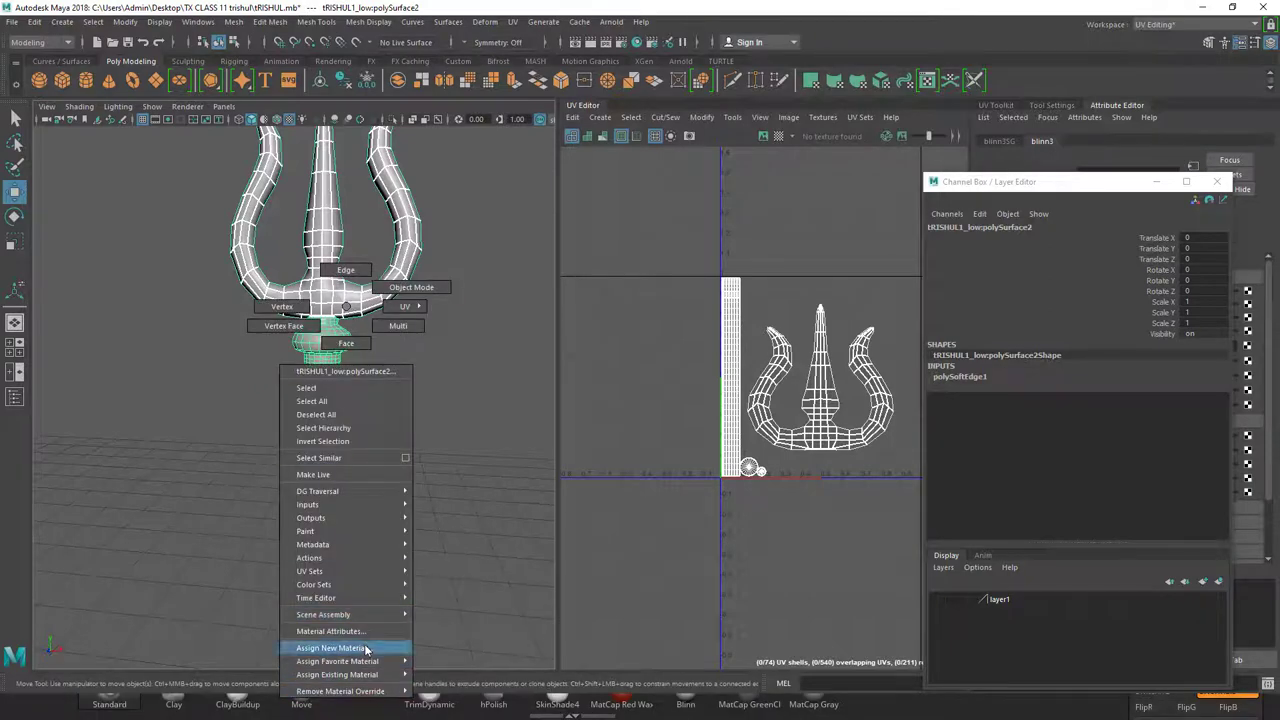
pyautogui.click(366, 650)
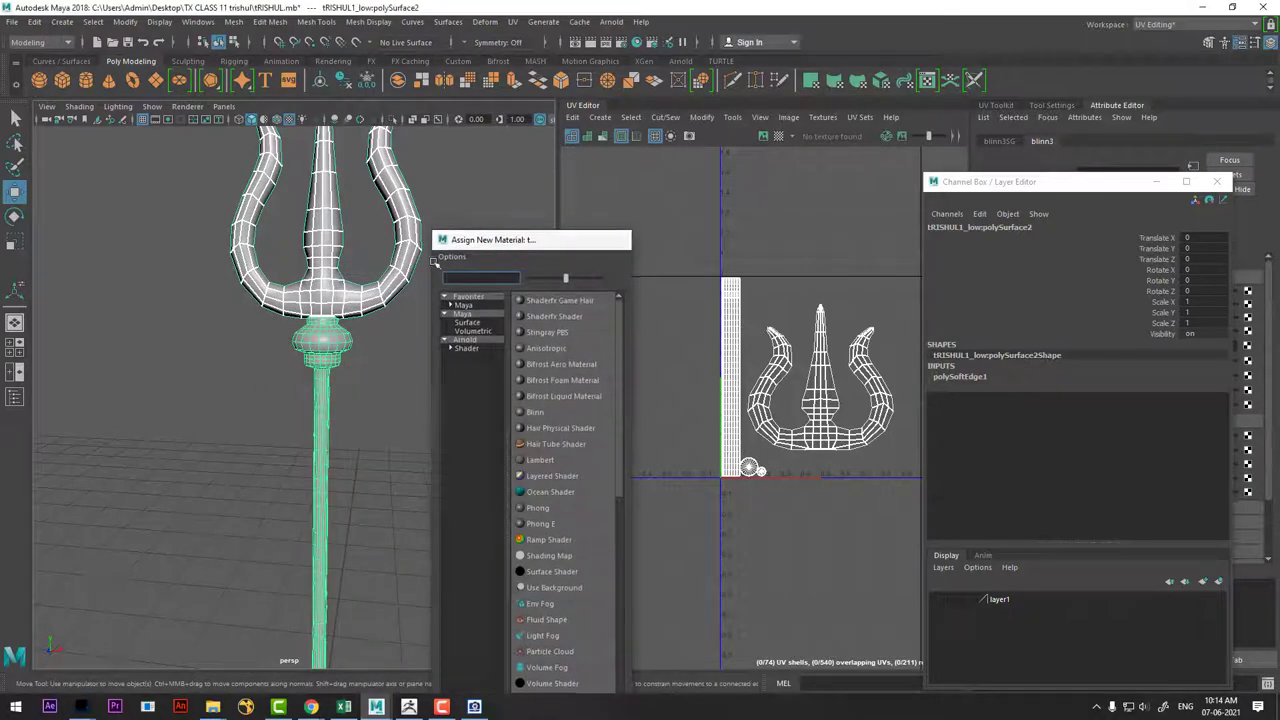
pyautogui.click(616, 239)
# Give the Blinn's Bump Mapping a File texture used as Tangent Space Normals.
pyautogui.rightClick(334, 289)
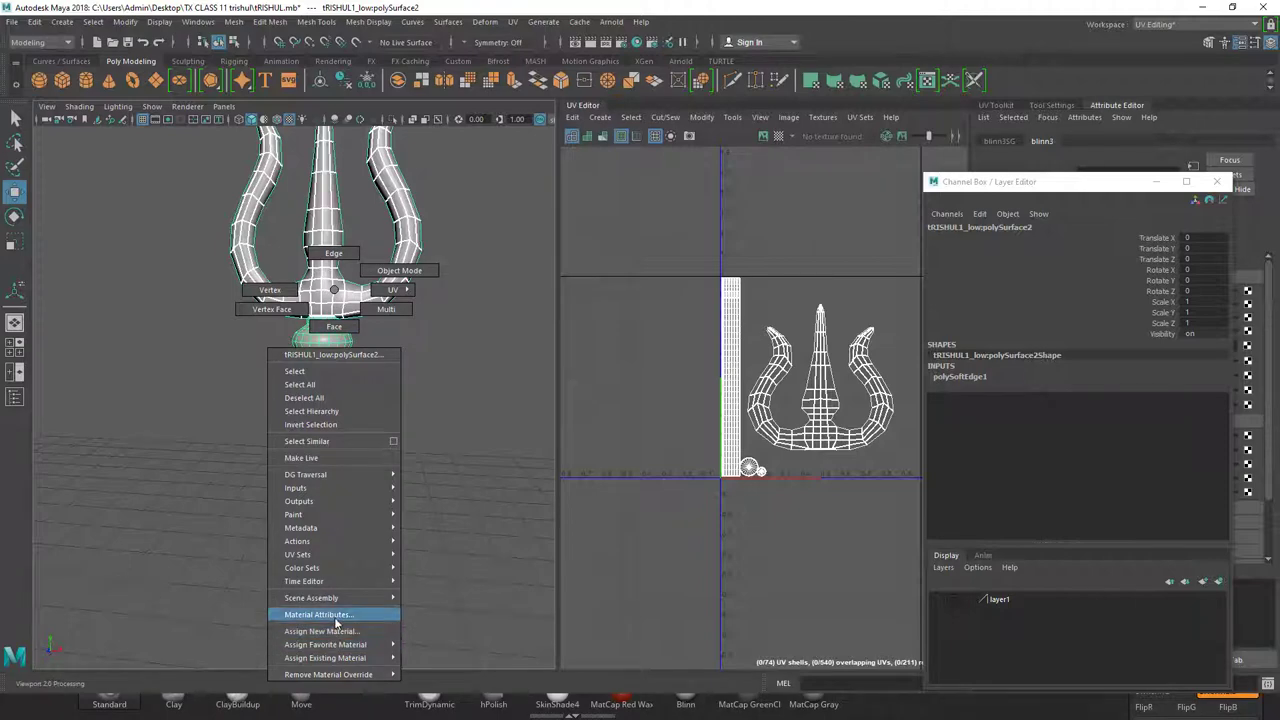
pyautogui.click(335, 616)
pyautogui.click(1216, 181)
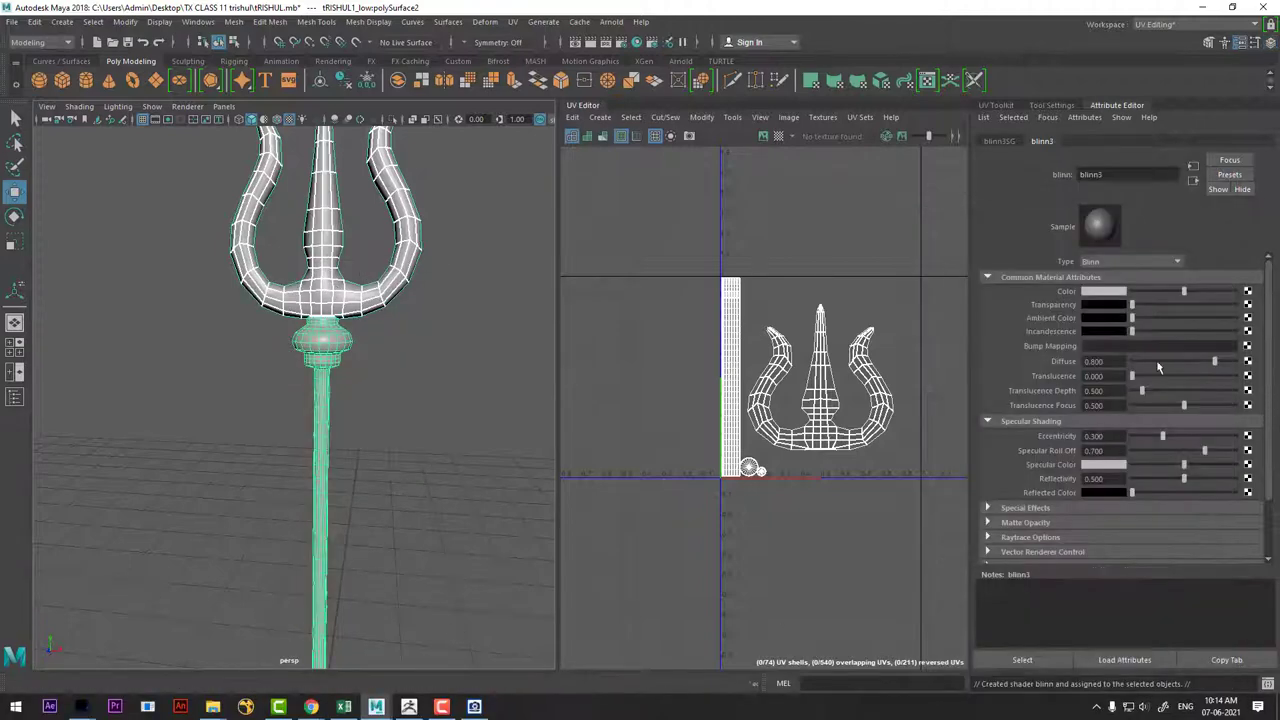
pyautogui.click(1247, 346)
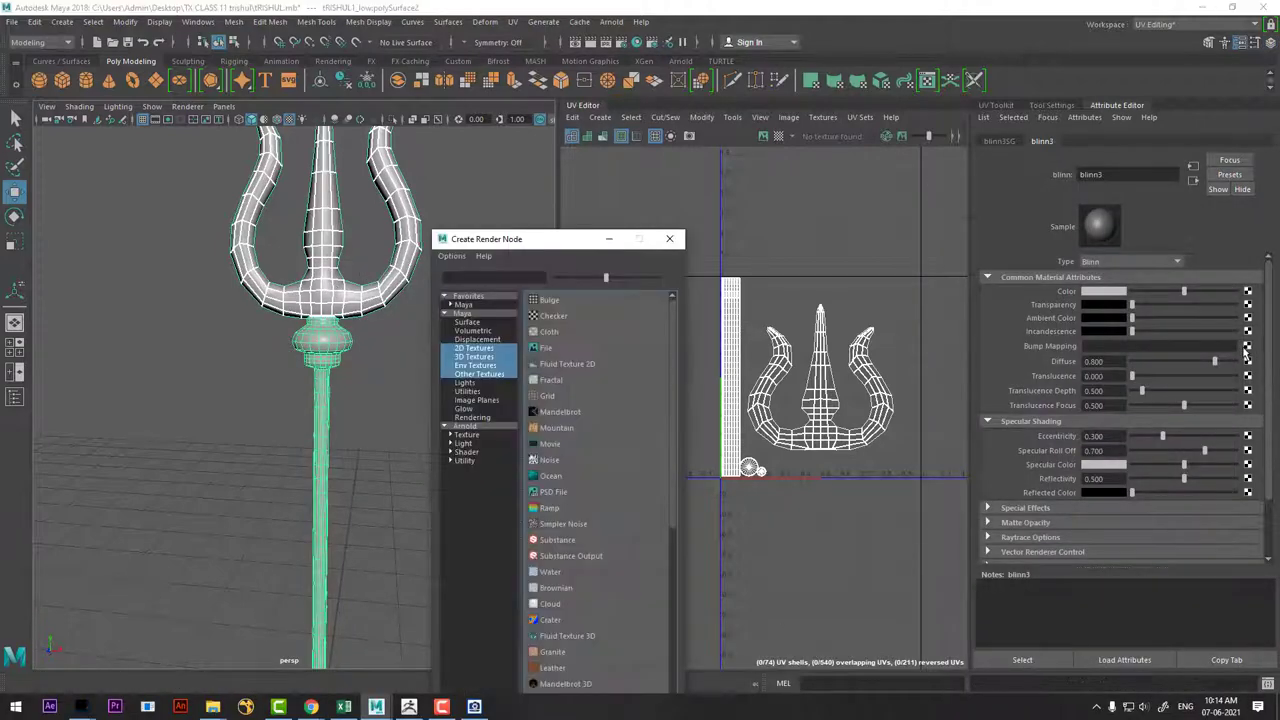
pyautogui.click(548, 349)
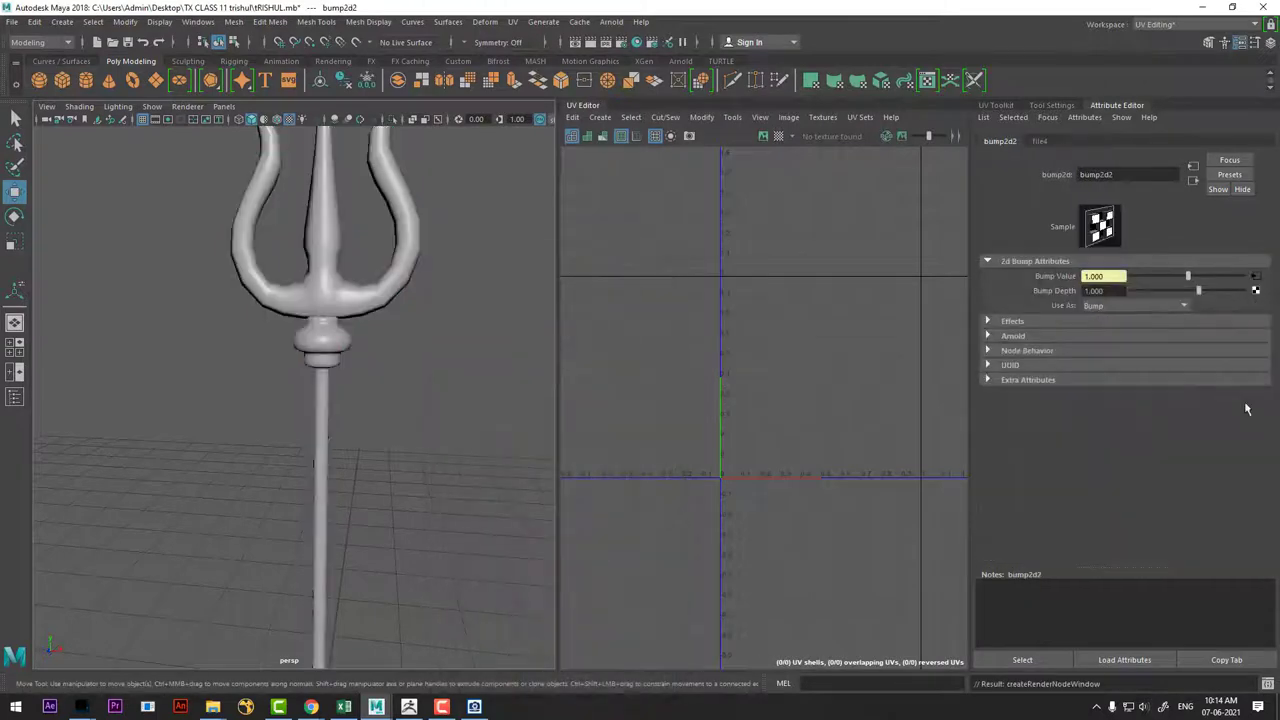
pyautogui.click(1168, 308)
pyautogui.click(1153, 336)
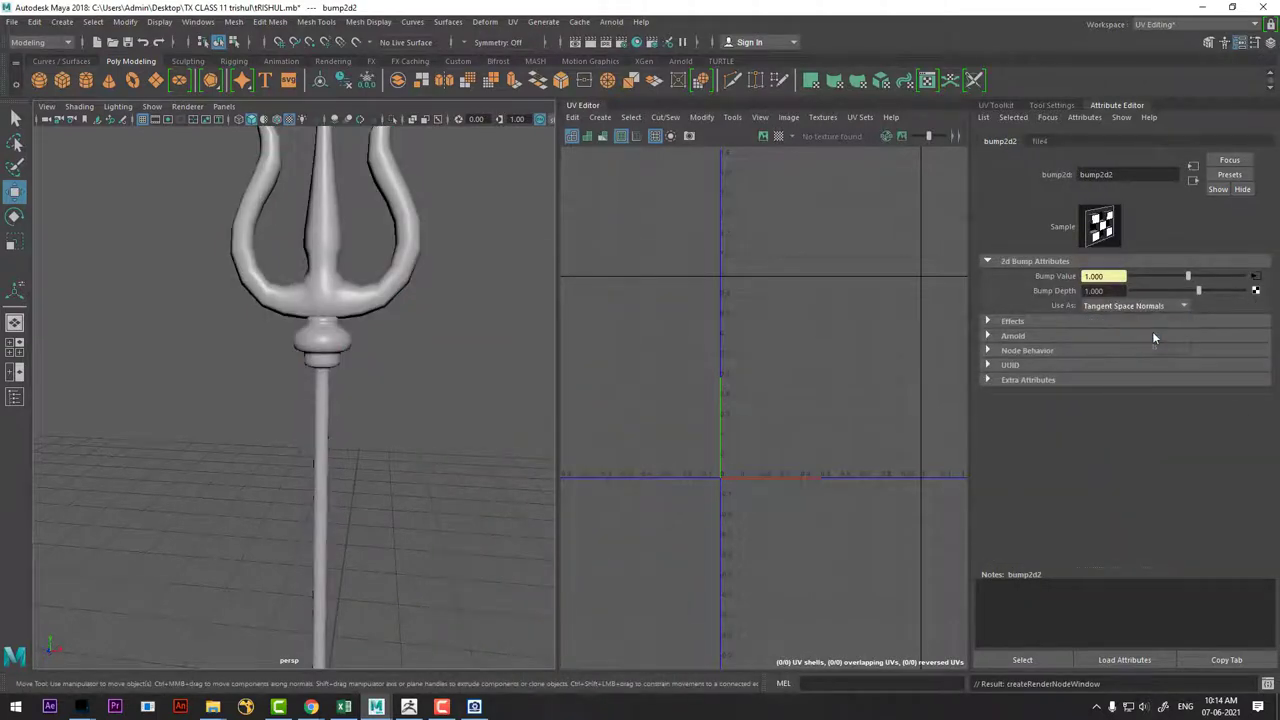
# Load tRISHUL1normal.tif from MAYA TO ZBRUSH into the bump file texture.
pyautogui.click(1256, 276)
pyautogui.click(1251, 322)
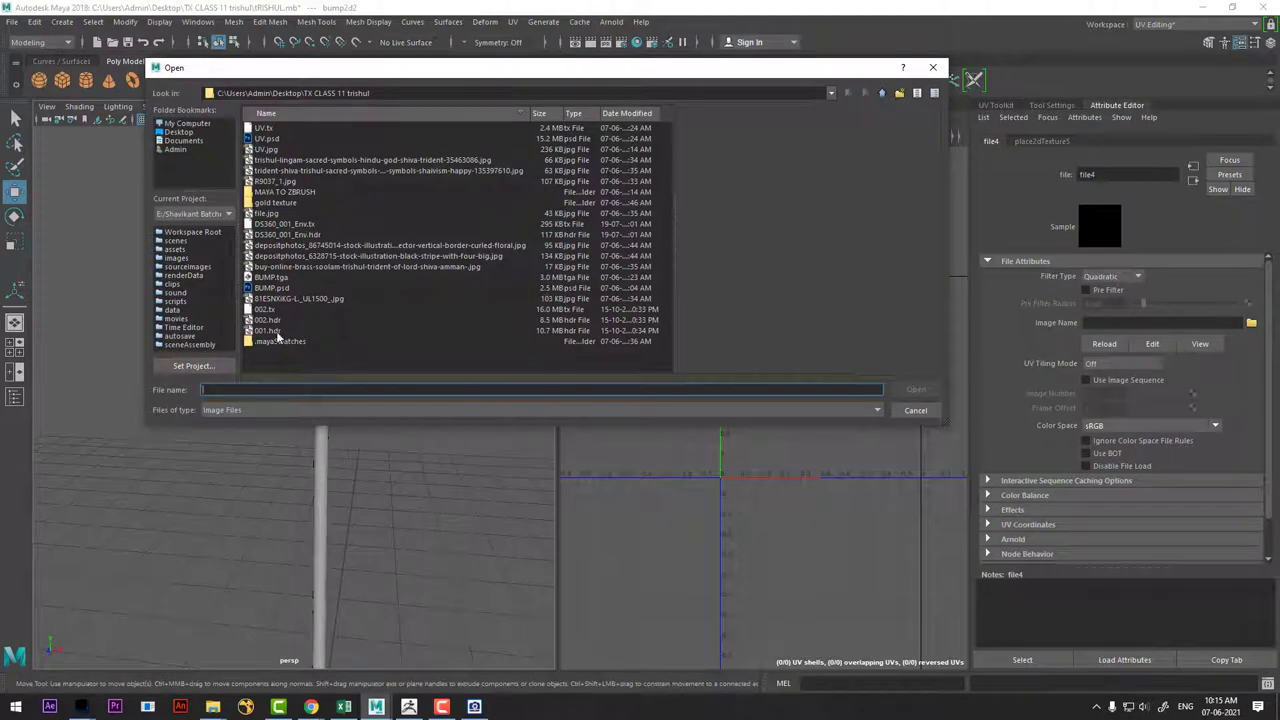
pyautogui.doubleClick(289, 192)
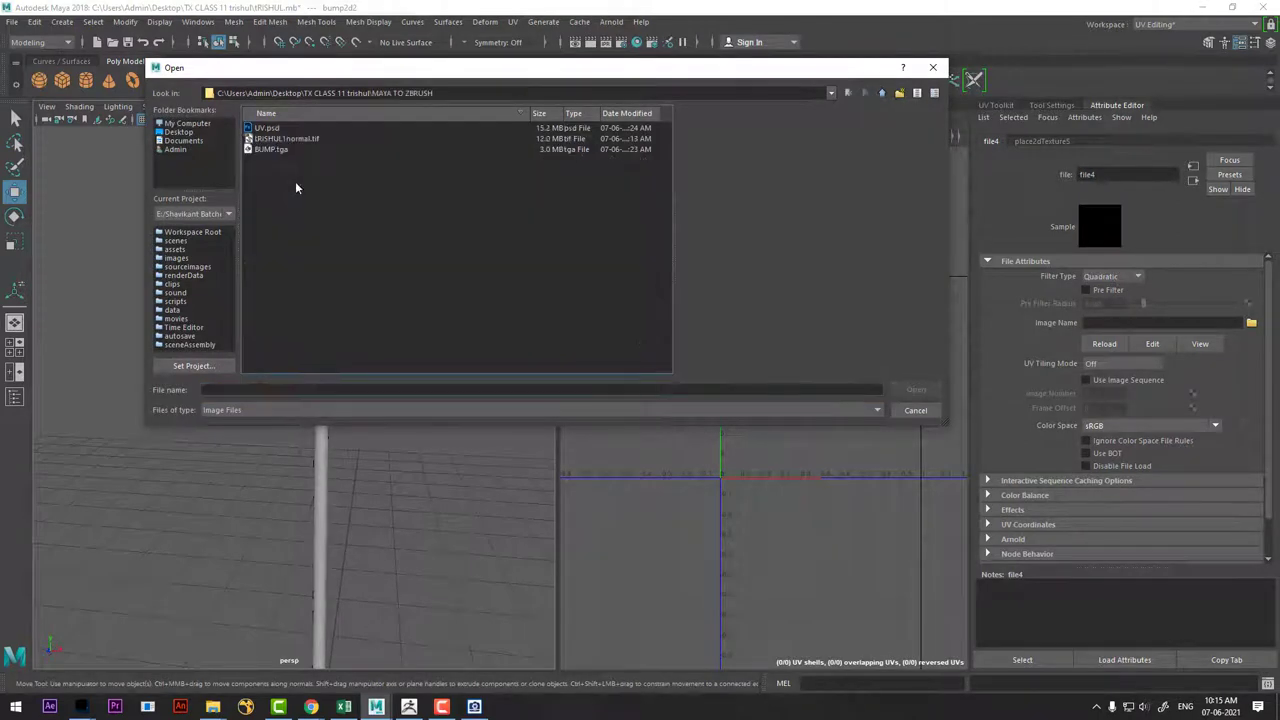
pyautogui.click(290, 138)
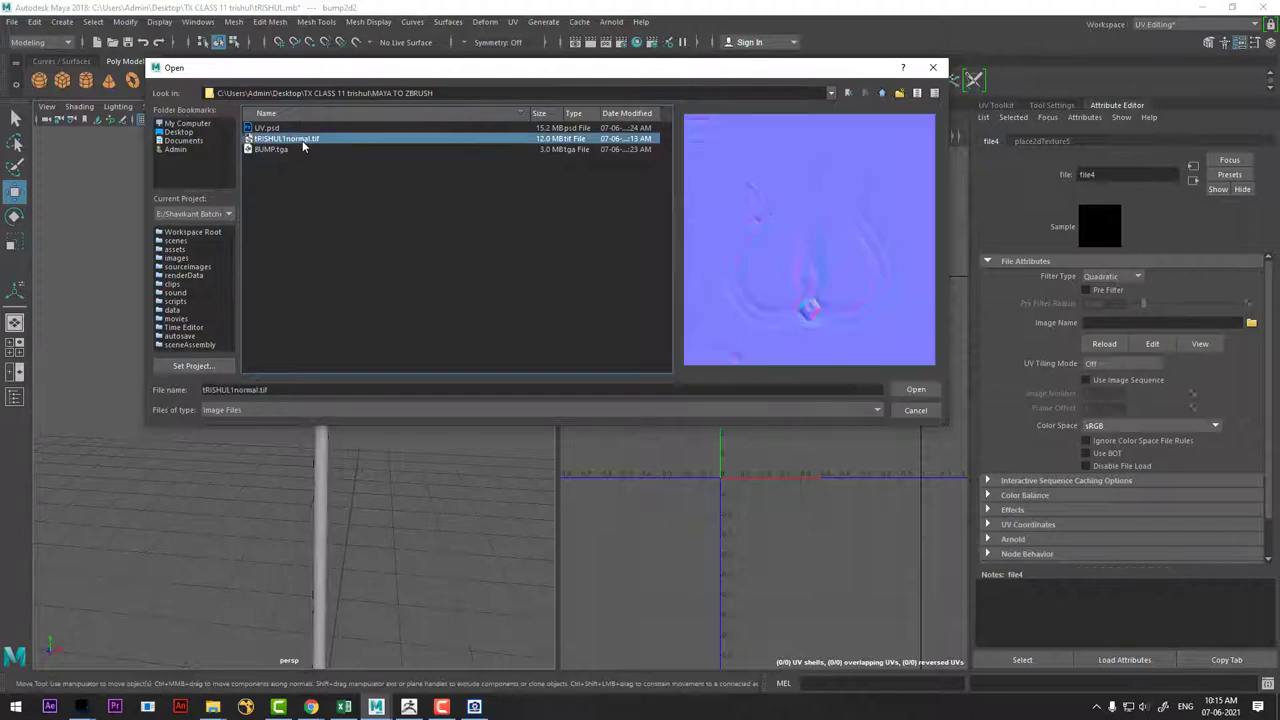
pyautogui.doubleClick(304, 146)
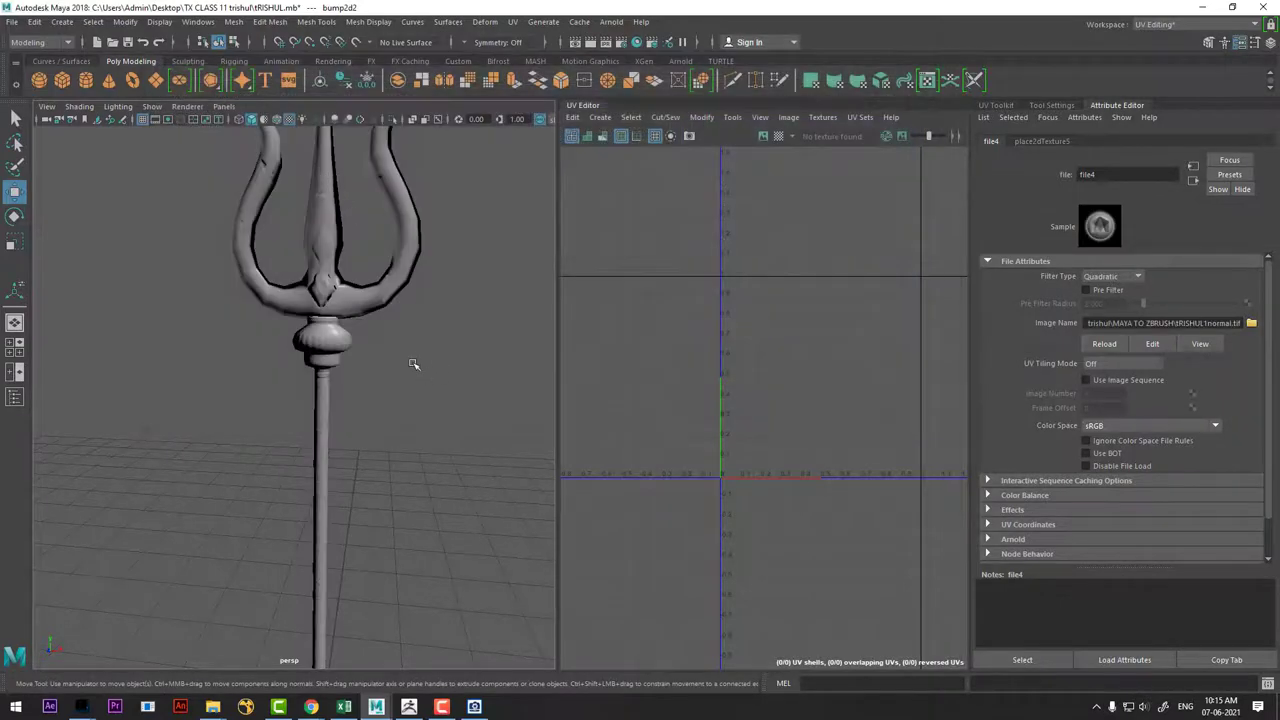
# Zoom and orbit close up on the trident's three-pronged head and shaft to check the normal map.
pyautogui.scroll(2, 420, 370)
pyautogui.scroll(2, 440, 450)
pyautogui.scroll(2, 470, 500)
pyautogui.scroll(2, 470, 485)
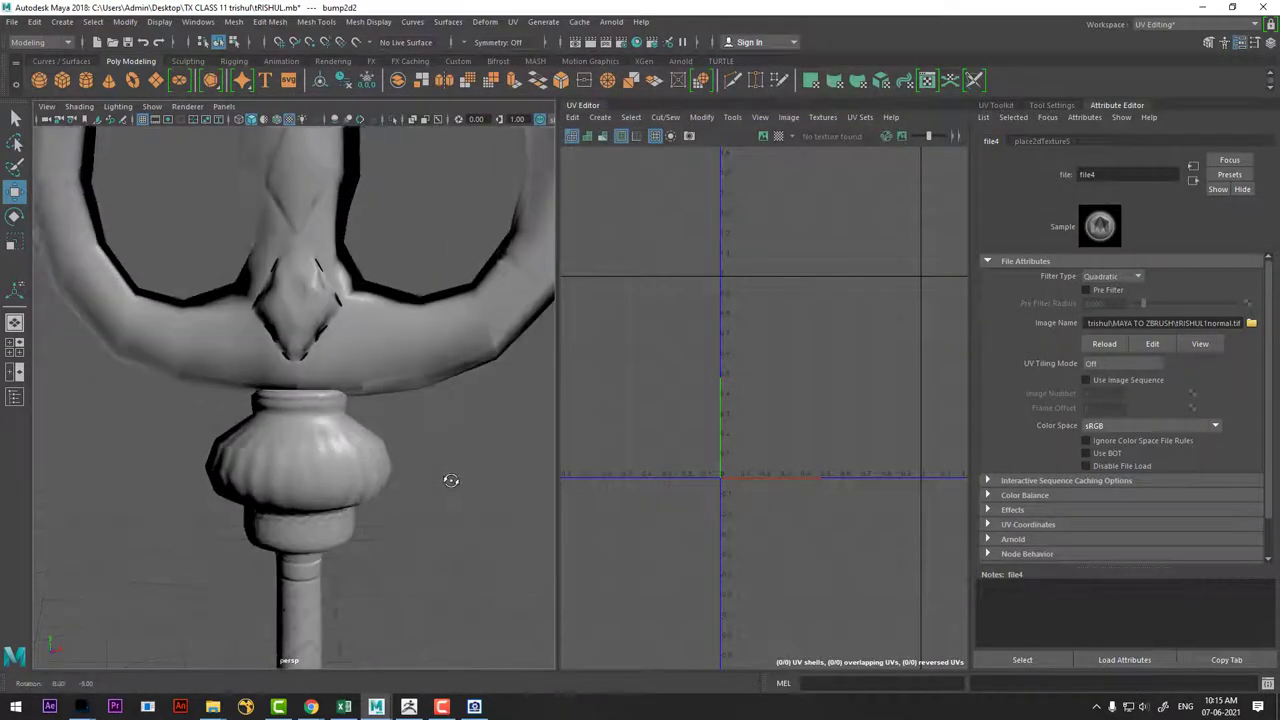
pyautogui.scroll(-2, 451, 480)
pyautogui.moveTo(451, 480)
pyautogui.keyDown('alt'); pyautogui.mouseDown()
pyautogui.moveTo(423, 457)
pyautogui.moveTo(449, 491)
pyautogui.moveTo(434, 500)
pyautogui.moveTo(440, 463)
pyautogui.moveTo(477, 529)
pyautogui.moveTo(477, 471)
pyautogui.moveTo(520, 451)
pyautogui.moveTo(243, 449)
pyautogui.moveTo(431, 466)
pyautogui.moveTo(341, 487)
pyautogui.mouseUp(); pyautogui.keyUp('alt')
pyautogui.scroll(-2, 466, 466)
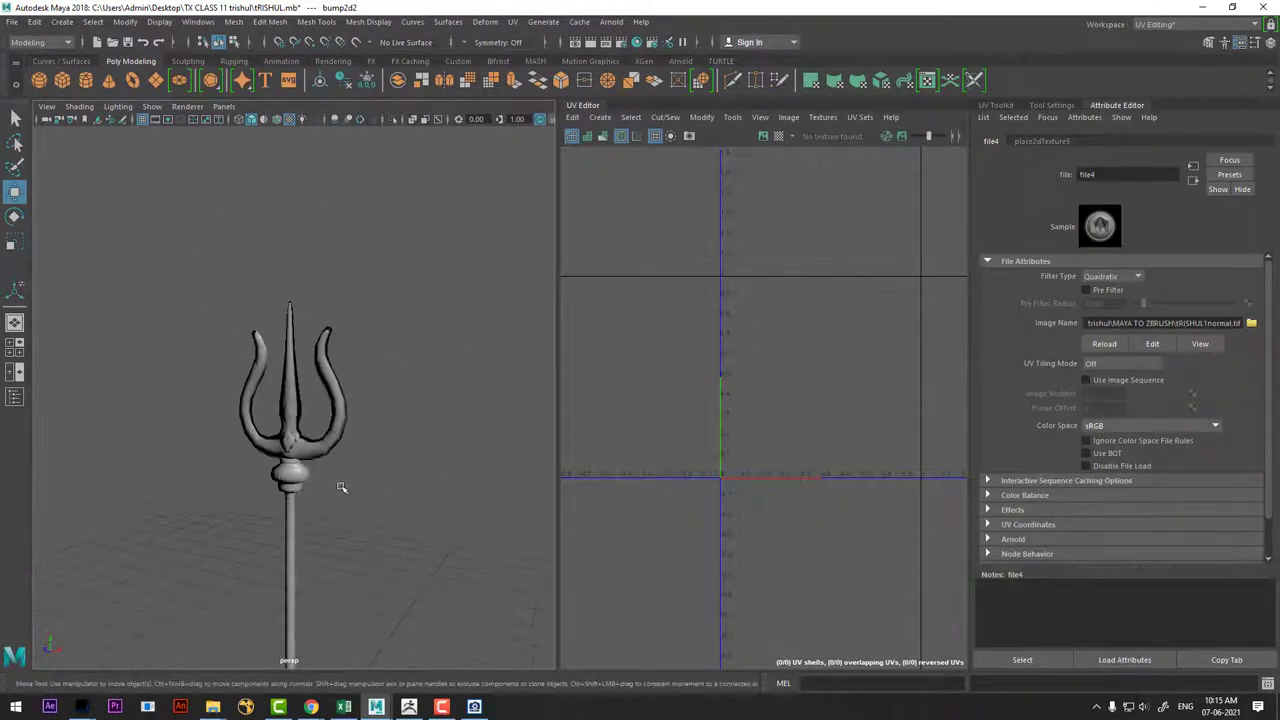
pyautogui.keyDown('alt'); pyautogui.moveTo(341, 487); pyautogui.dragTo(434, 566, button='right'); pyautogui.keyUp('alt')
pyautogui.moveTo(434, 566)
pyautogui.keyDown('alt'); pyautogui.mouseDown()
pyautogui.moveTo(397, 354)
pyautogui.moveTo(386, 451)
pyautogui.moveTo(332, 309)
pyautogui.moveTo(354, 451)
pyautogui.moveTo(446, 437)
pyautogui.moveTo(371, 460)
pyautogui.moveTo(335, 433)
pyautogui.moveTo(437, 329)
pyautogui.moveTo(443, 291)
pyautogui.moveTo(417, 503)
pyautogui.moveTo(481, 497)
pyautogui.moveTo(400, 543)
pyautogui.moveTo(414, 620)
pyautogui.moveTo(443, 377)
pyautogui.moveTo(424, 503)
pyautogui.moveTo(366, 457)
pyautogui.moveTo(371, 503)
pyautogui.moveTo(237, 494)
pyautogui.mouseUp(); pyautogui.keyUp('alt')
pyautogui.scroll(-3, 434, 600)
pyautogui.scroll(-3, 349, 349)
pyautogui.scroll(3, 423, 494)
pyautogui.scroll(3, 423, 482)
pyautogui.scroll(-3, 237, 494)
# Orbit out around the whole trident and select it to show its UVs.
pyautogui.click(180, 470)
pyautogui.scroll(3, 381, 388)
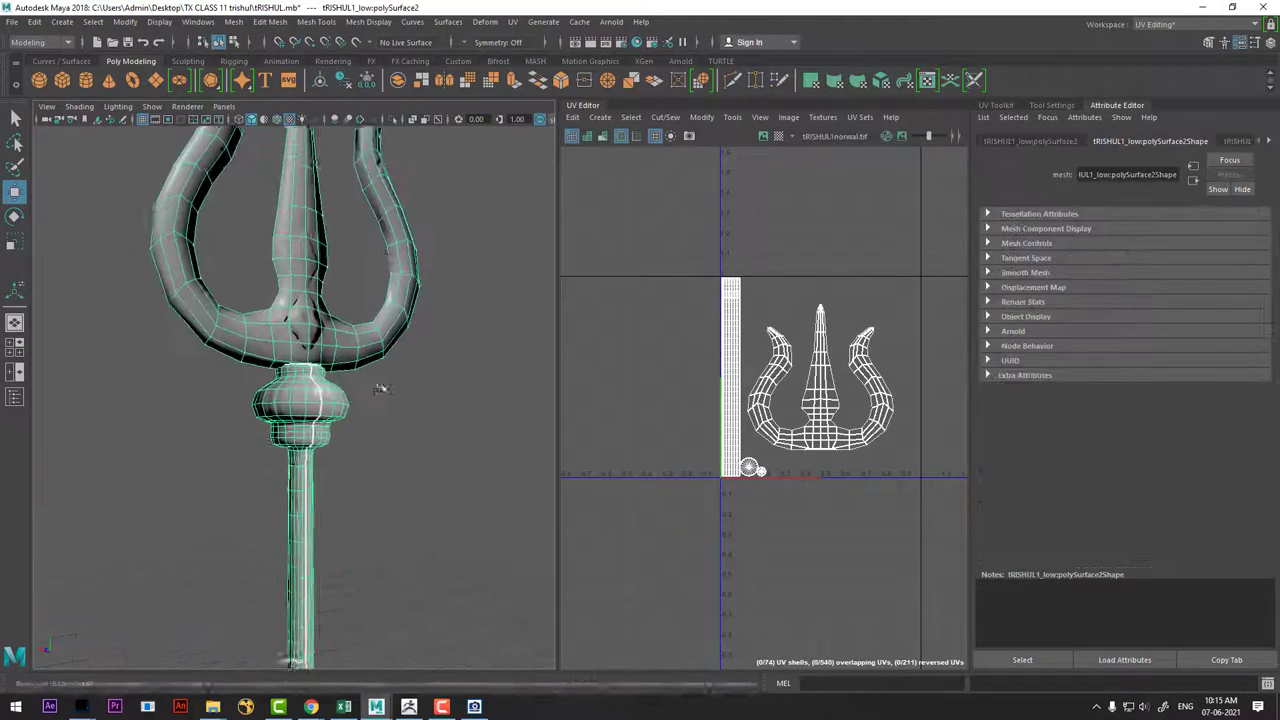
pyautogui.keyDown('alt'); pyautogui.moveTo(381, 388); pyautogui.dragTo(491, 505); pyautogui.keyUp('alt')
pyautogui.click(369, 509)
pyautogui.keyDown('alt'); pyautogui.moveTo(369, 509); pyautogui.dragTo(434, 580); pyautogui.keyUp('alt')
pyautogui.scroll(-3, 400, 540)
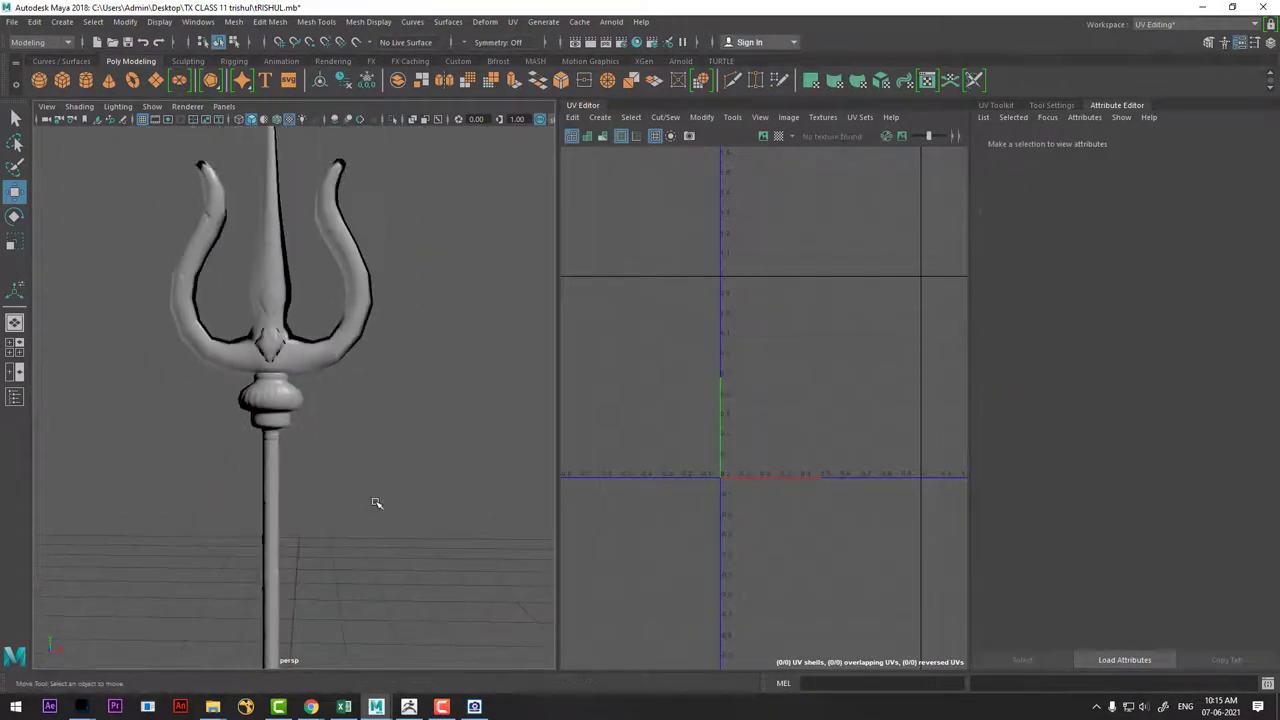
pyautogui.moveTo(376, 503)
pyautogui.keyDown('alt'); pyautogui.mouseDown()
pyautogui.moveTo(451, 503)
pyautogui.moveTo(191, 500)
pyautogui.moveTo(391, 514)
pyautogui.mouseUp(); pyautogui.keyUp('alt')
pyautogui.scroll(5, 380, 530)
pyautogui.scroll(3, 362, 547)
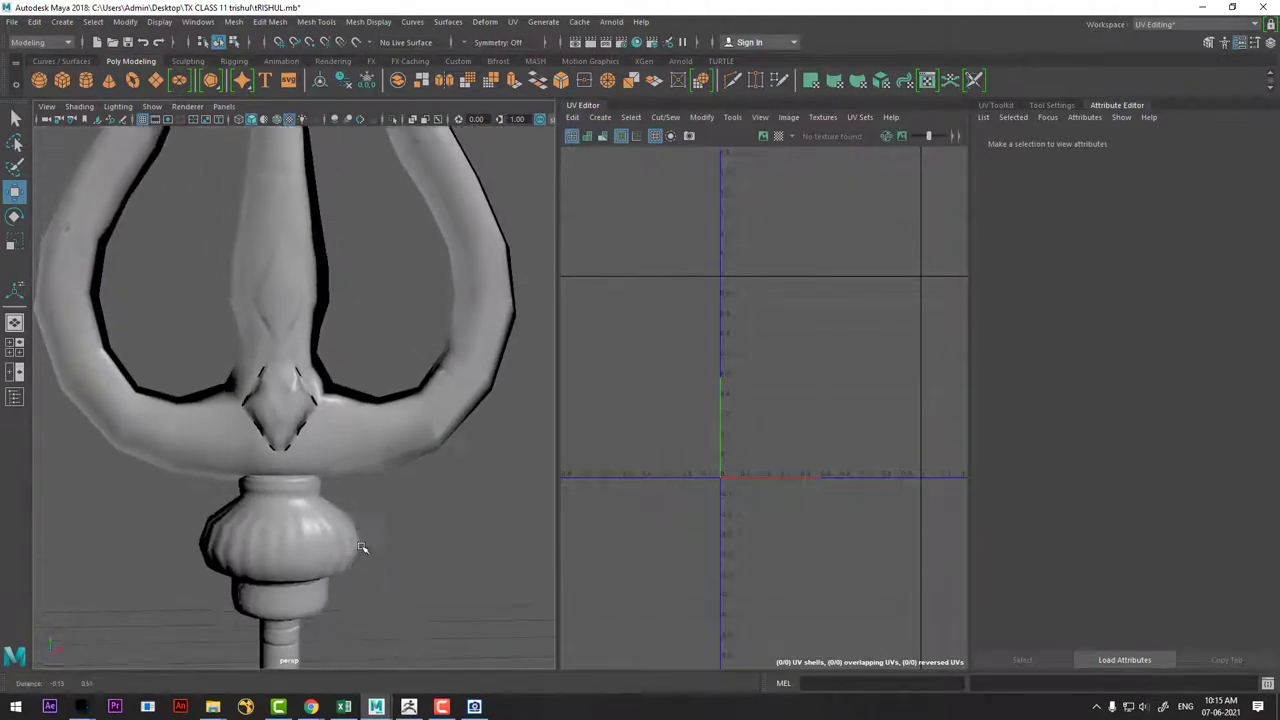
pyautogui.scroll(3, 362, 547)
pyautogui.click(362, 547)
pyautogui.scroll(5, 380, 570)
pyautogui.scroll(5, 407, 600)
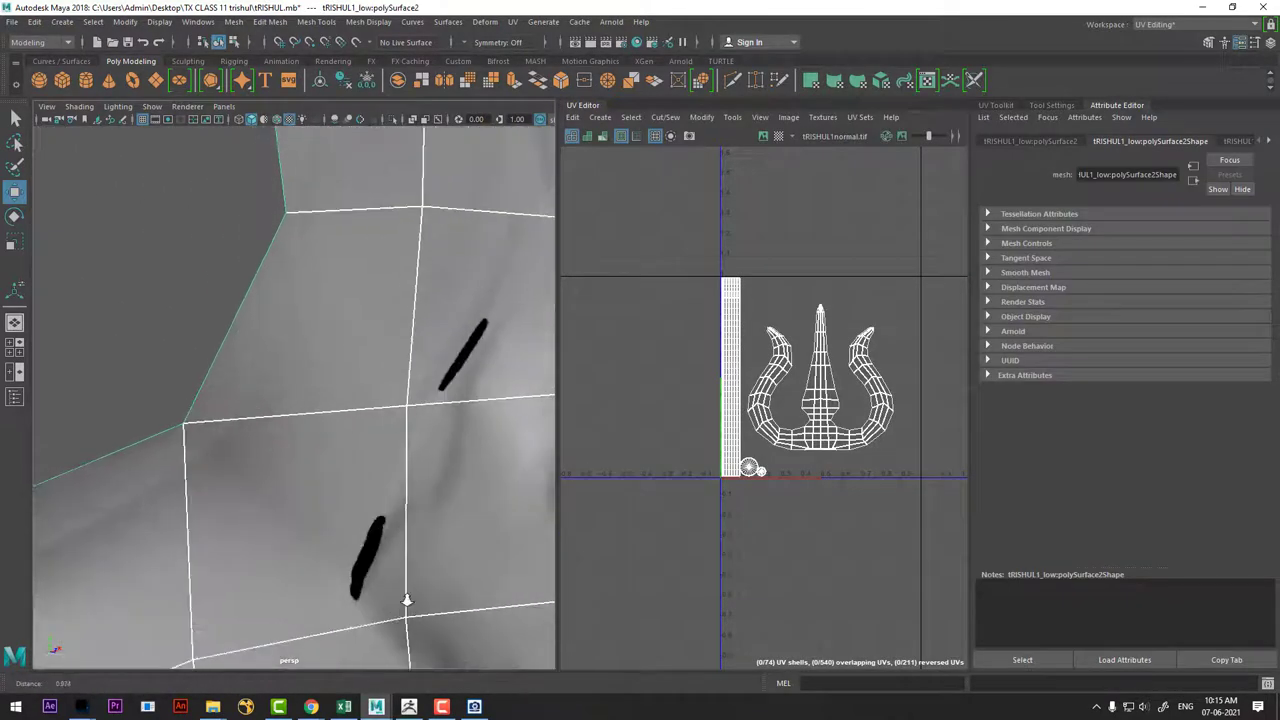
pyautogui.scroll(-10, 407, 600)
pyautogui.scroll(10, 348, 461)
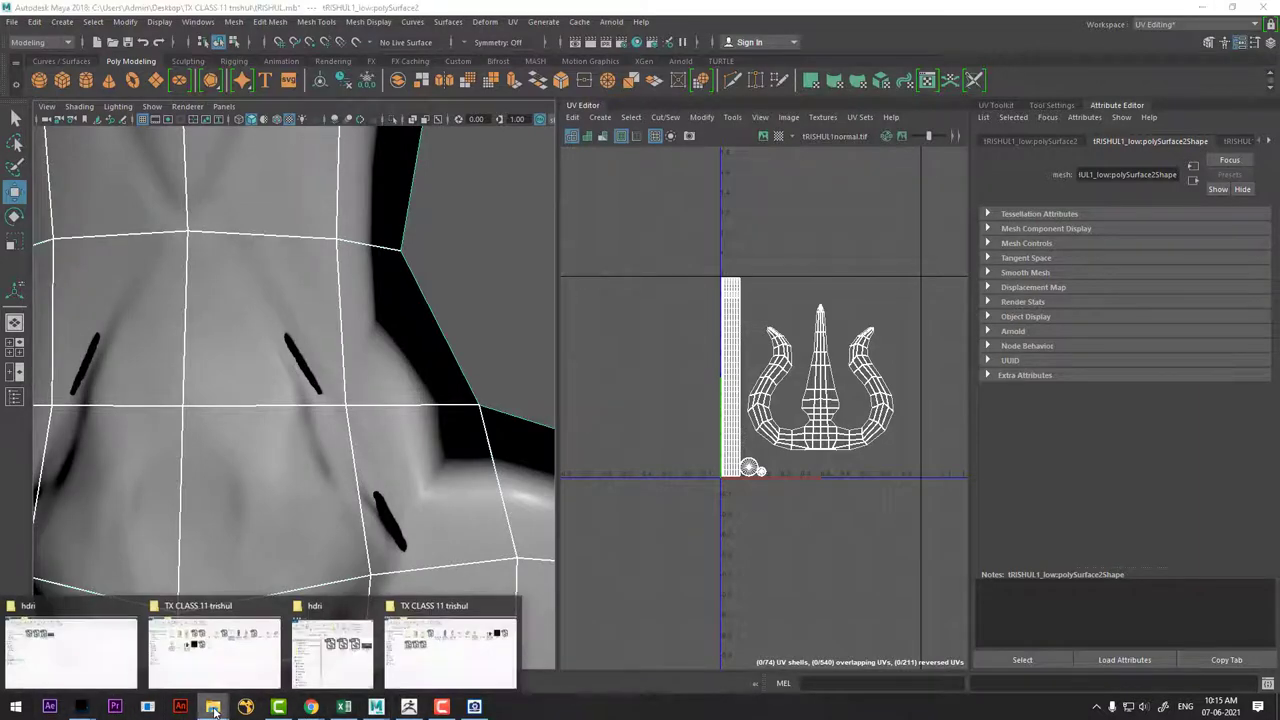
pyautogui.moveTo(213, 707)
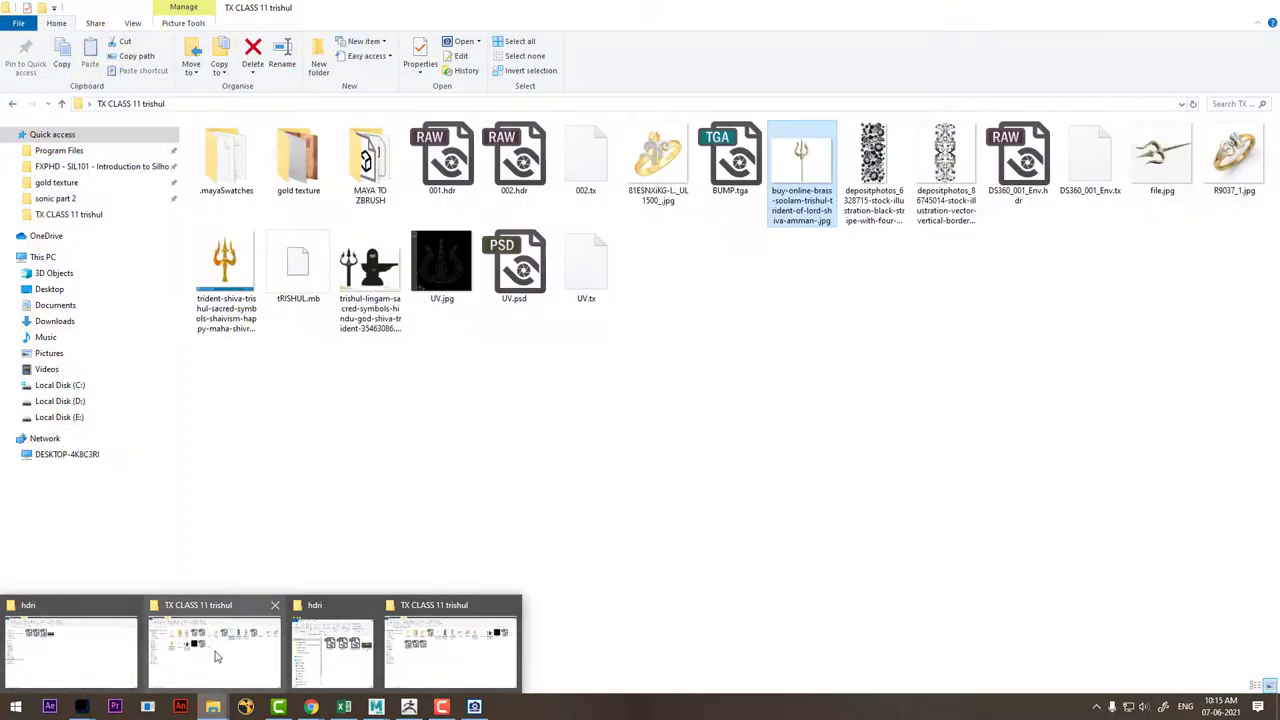
# Open MAYA TO ZBRUSH, preview tRISHUL1normal.tif in ACDSee, close it, and bring up its file options.
pyautogui.click(215, 656)
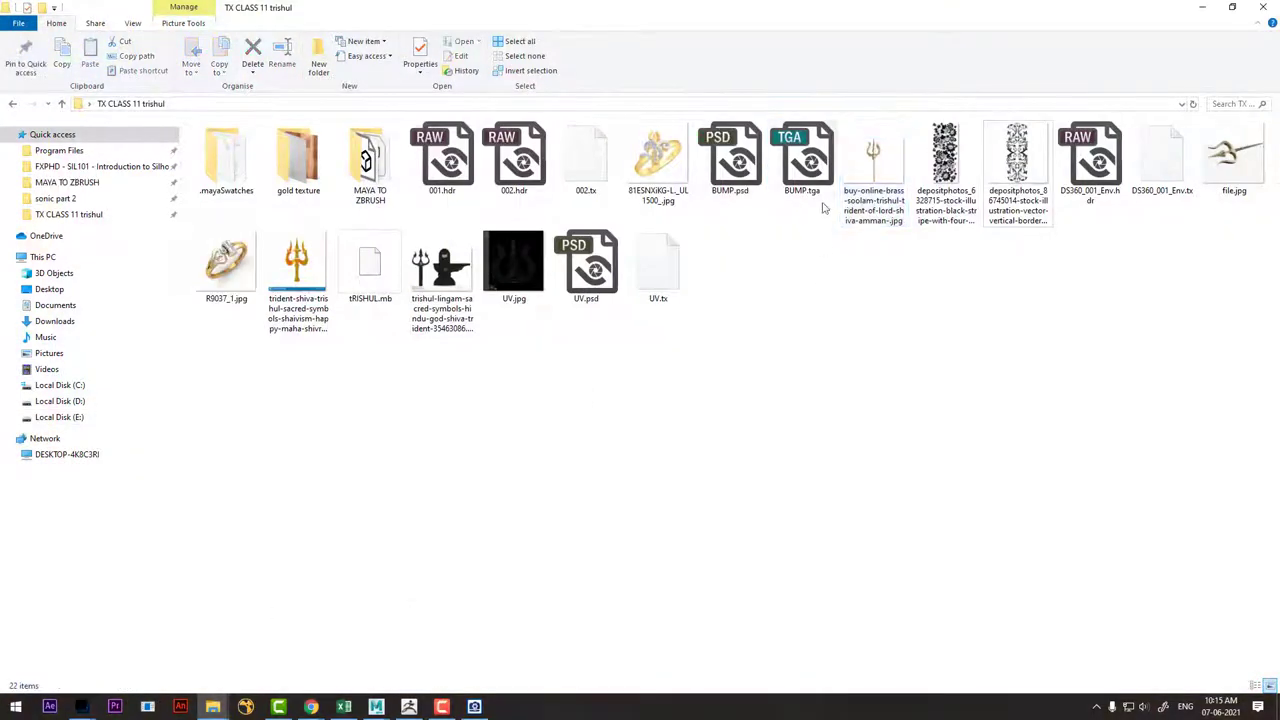
pyautogui.doubleClick(370, 160)
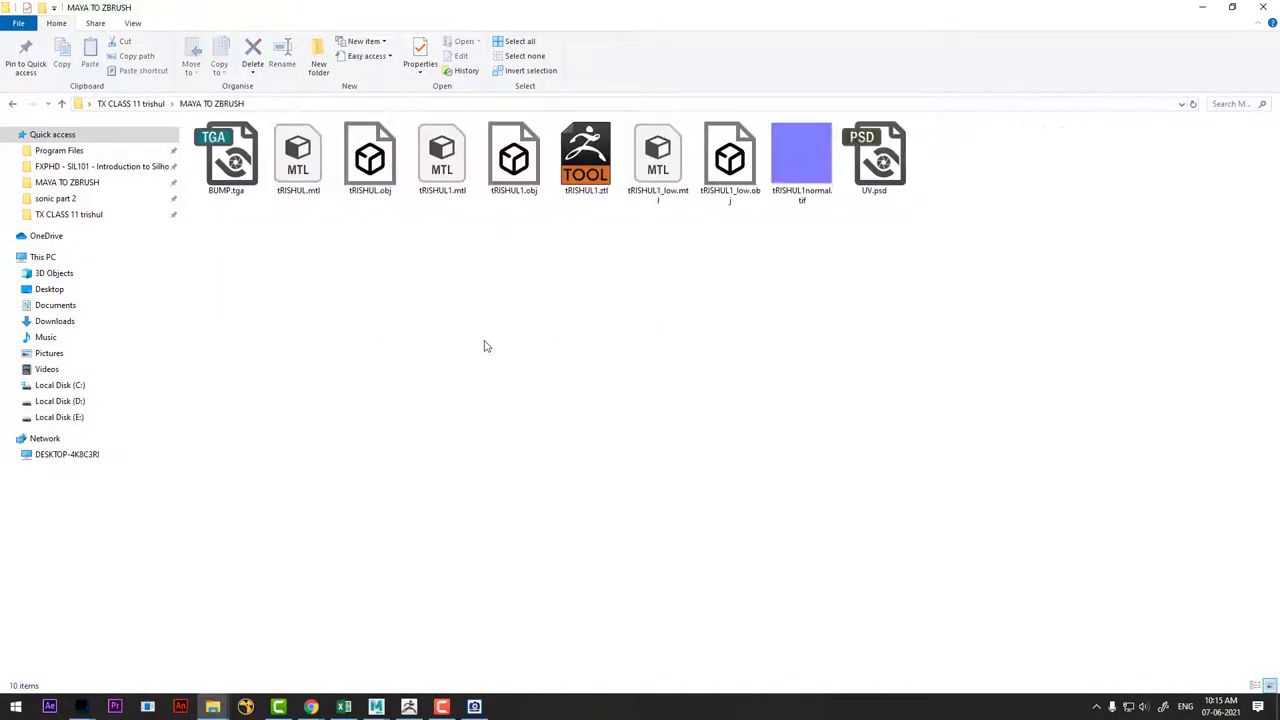
pyautogui.doubleClick(789, 186)
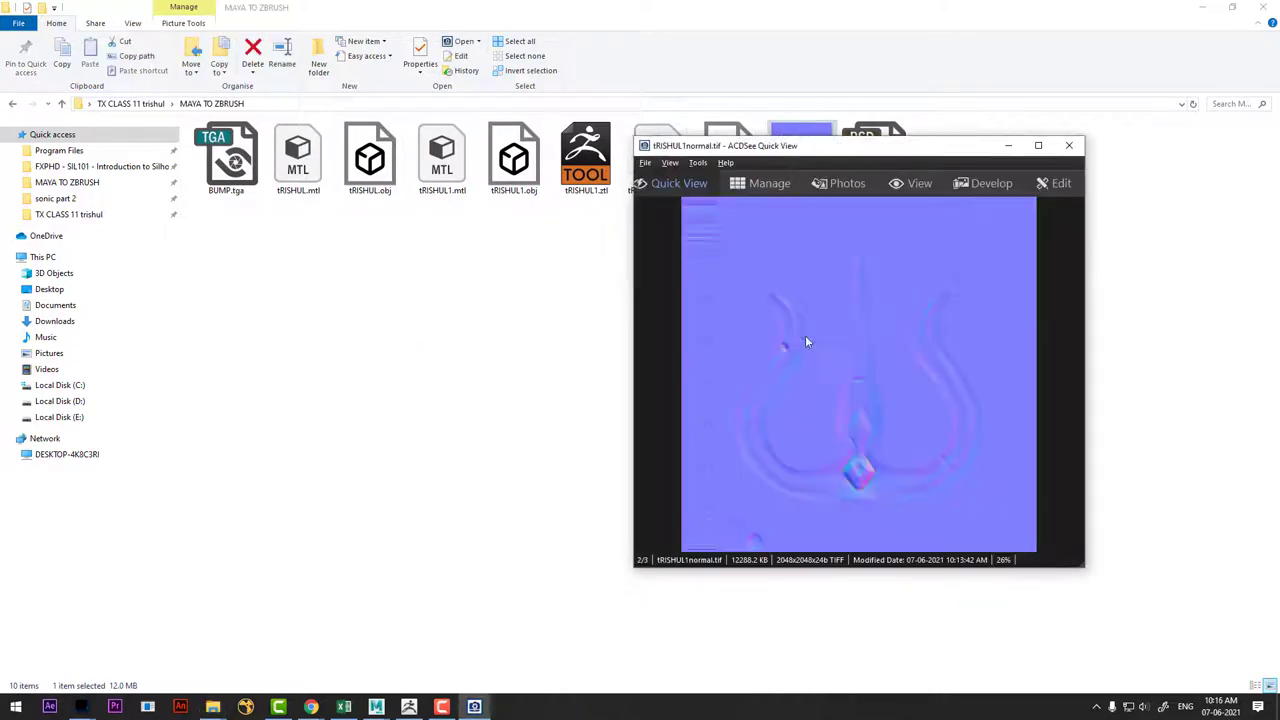
pyautogui.scroll(2, 859, 483)
pyautogui.scroll(1, 859, 483)
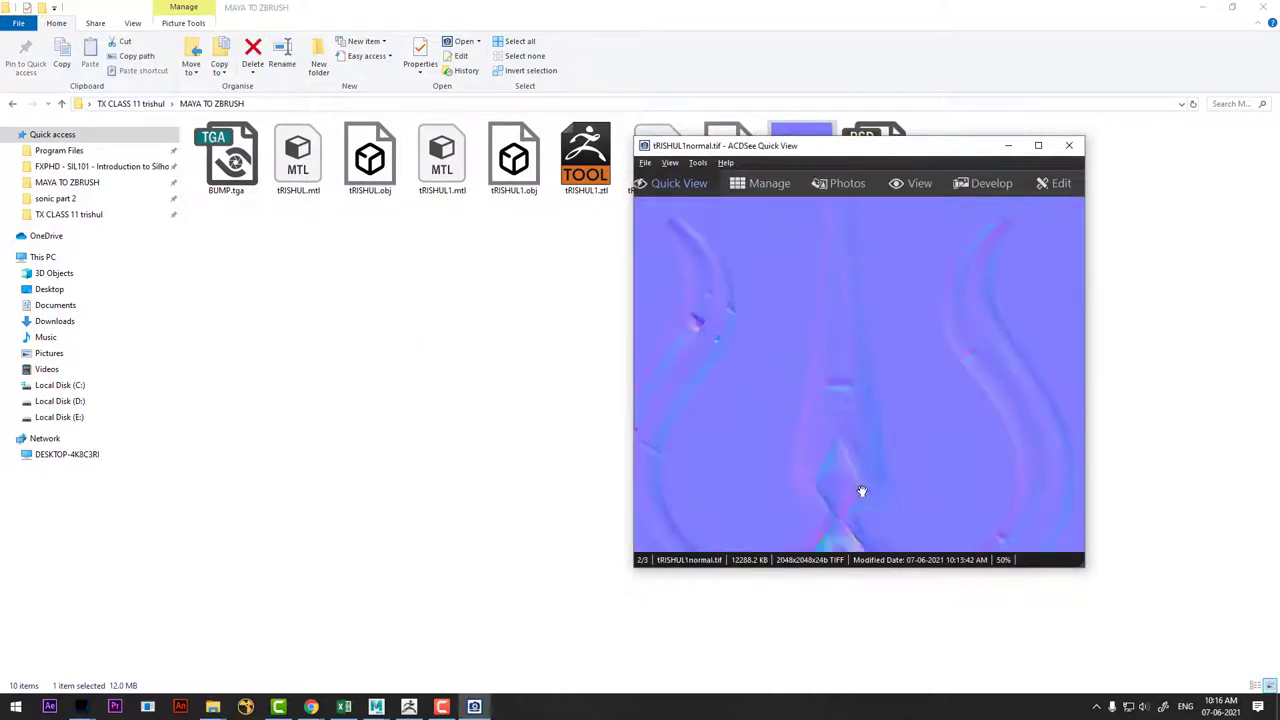
pyautogui.scroll(2, 859, 483)
pyautogui.scroll(1, 855, 365)
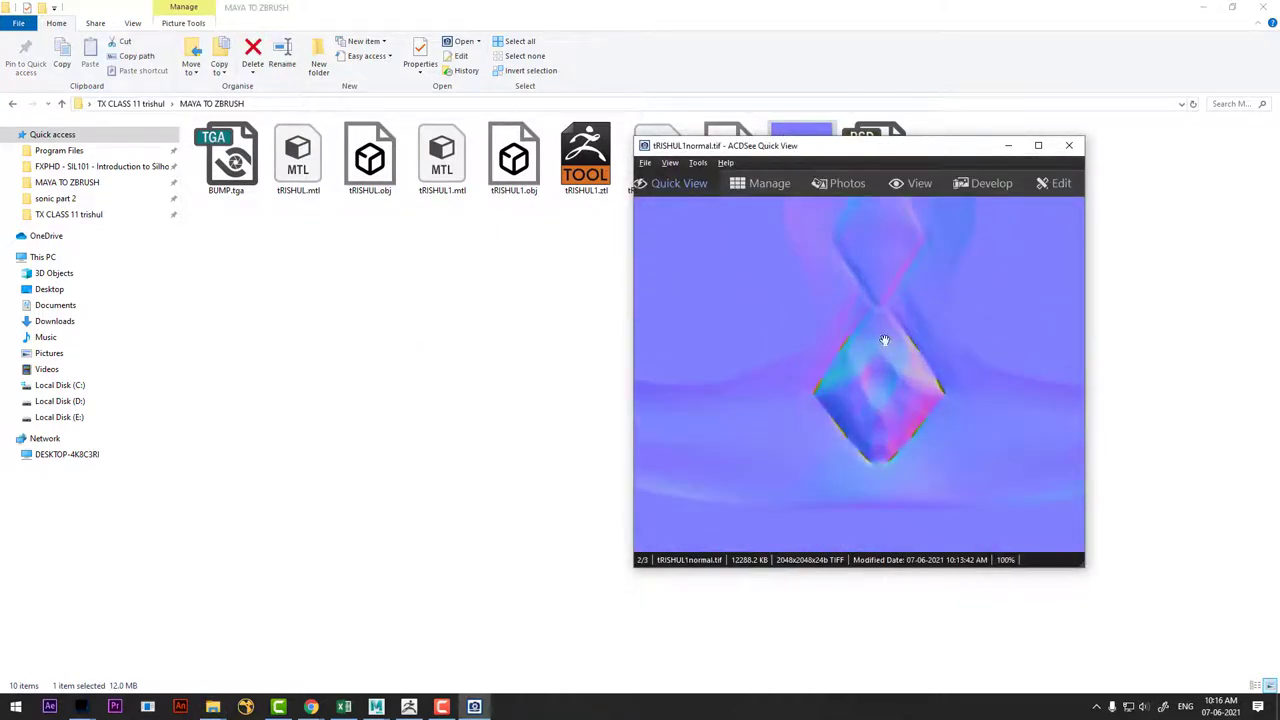
pyautogui.click(1069, 145)
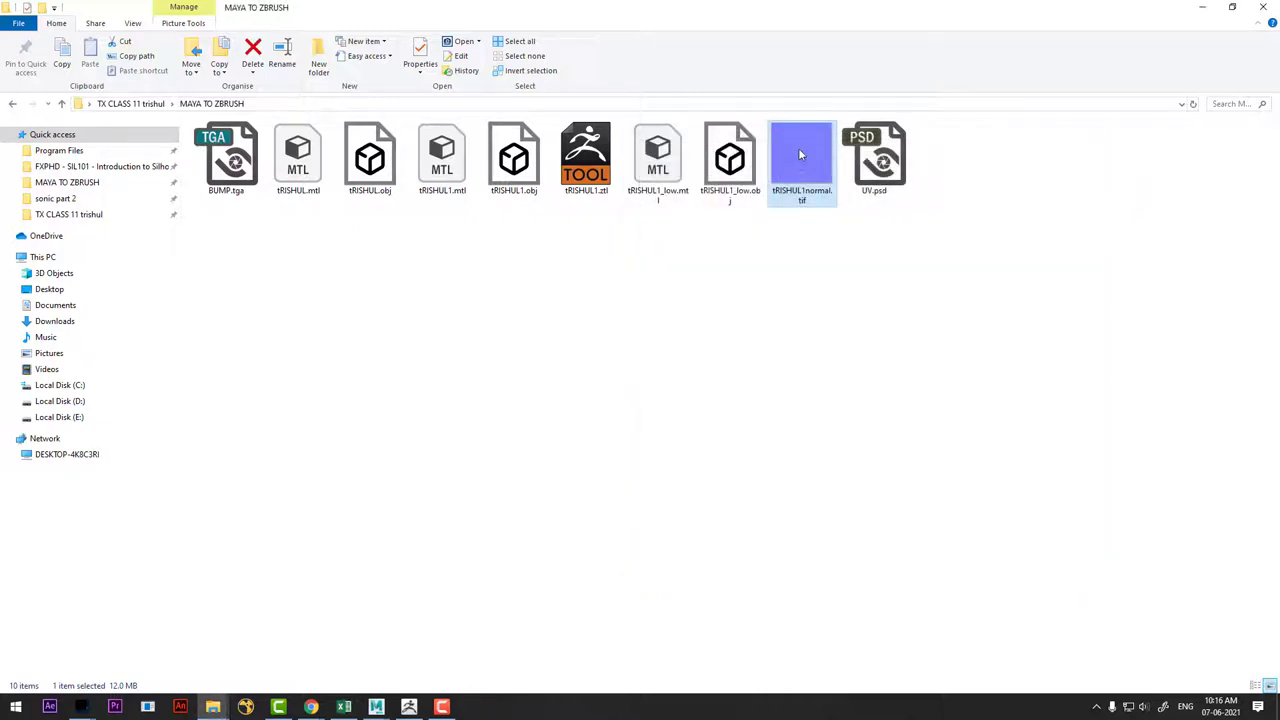
pyautogui.rightClick(800, 154)
pyautogui.moveTo(900, 192)
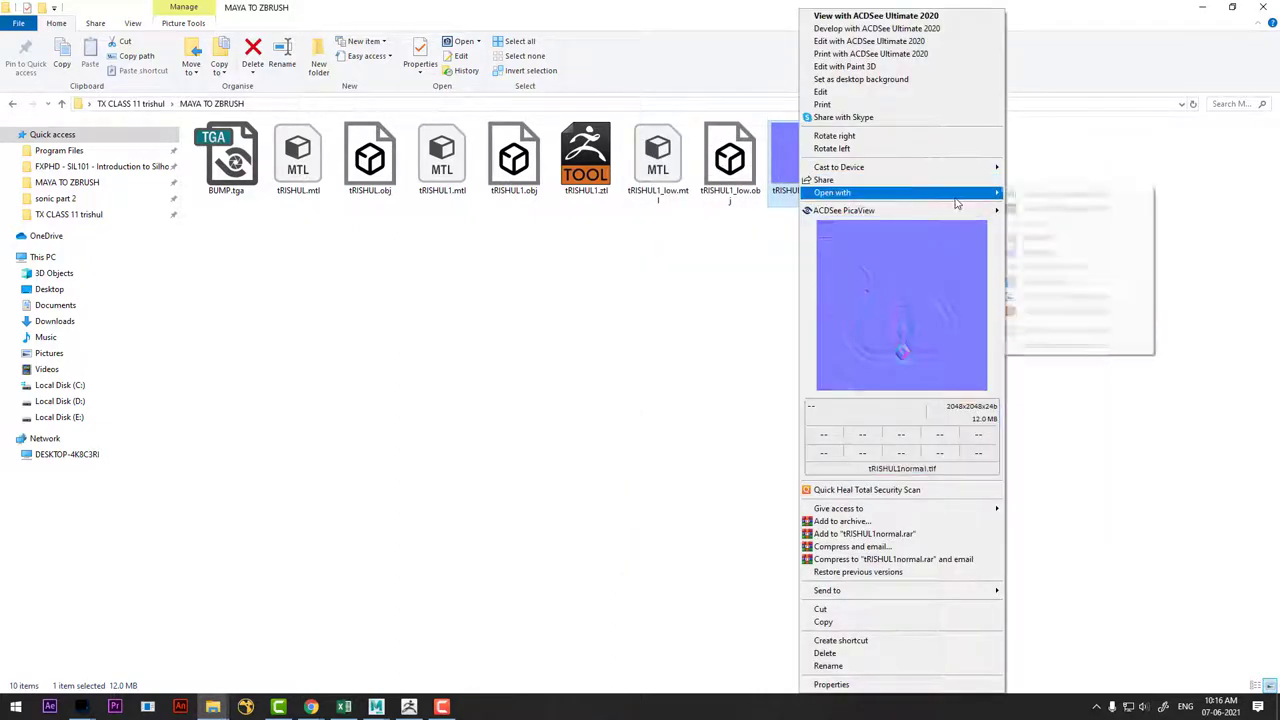
# Open tRISHUL1normal.tif in Photoshop and zoom in on the streaks.
pyautogui.click(1094, 208)
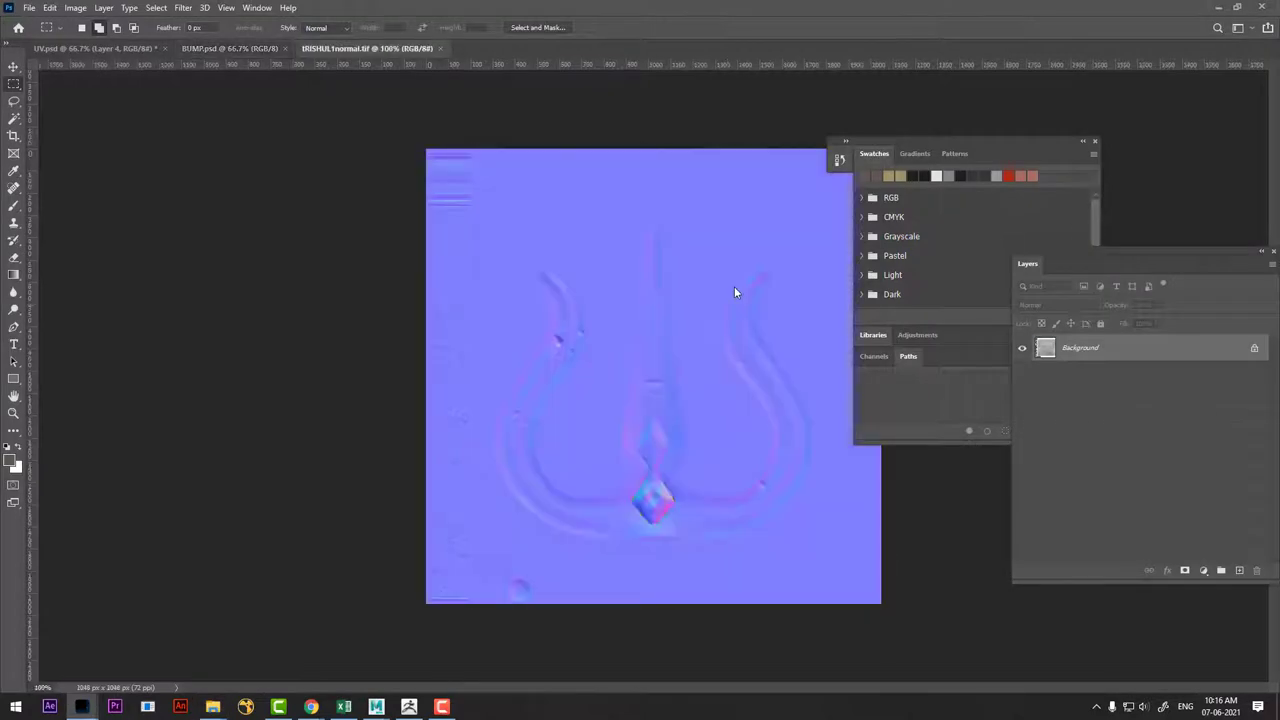
pyautogui.keyDown('alt'); pyautogui.scroll(3, 633, 510); pyautogui.keyUp('alt')
pyautogui.keyDown('alt'); pyautogui.scroll(3, 675, 531); pyautogui.keyUp('alt')
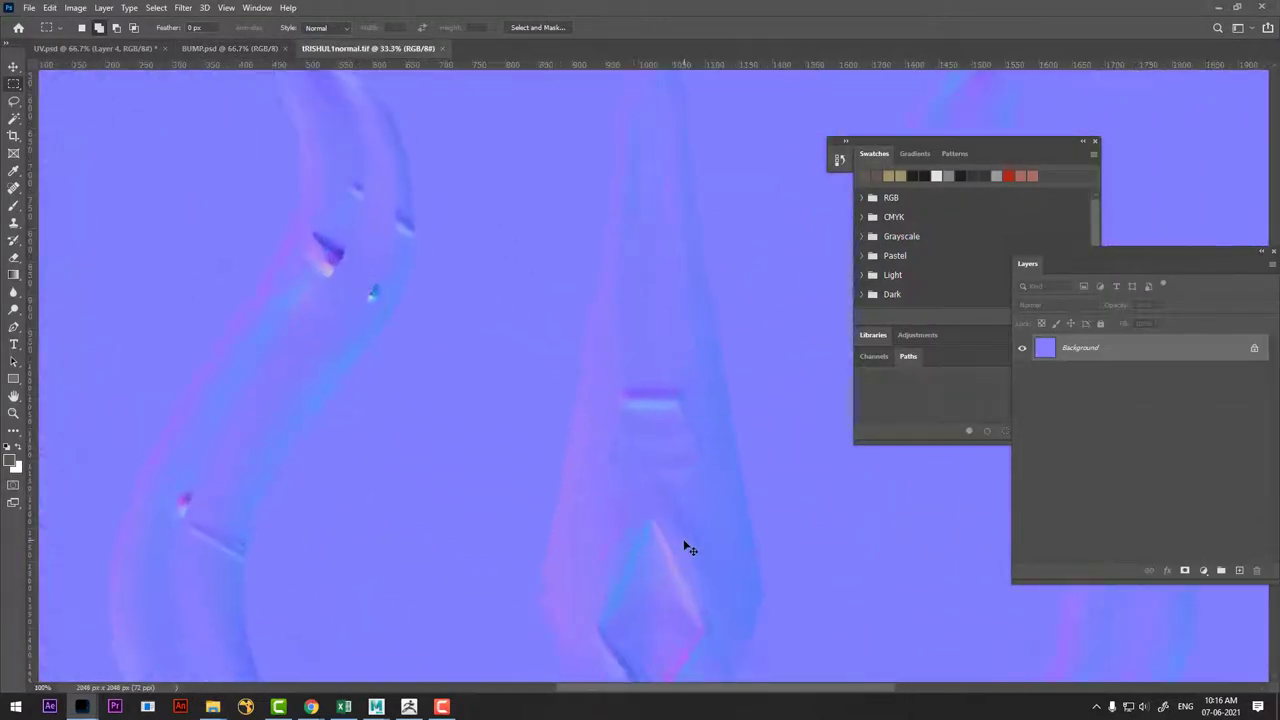
pyautogui.keyDown('alt'); pyautogui.scroll(2, 686, 543); pyautogui.keyUp('alt')
pyautogui.keyDown('alt'); pyautogui.scroll(2, 663, 557); pyautogui.keyUp('alt')
pyautogui.scroll(-5, 671, 430)
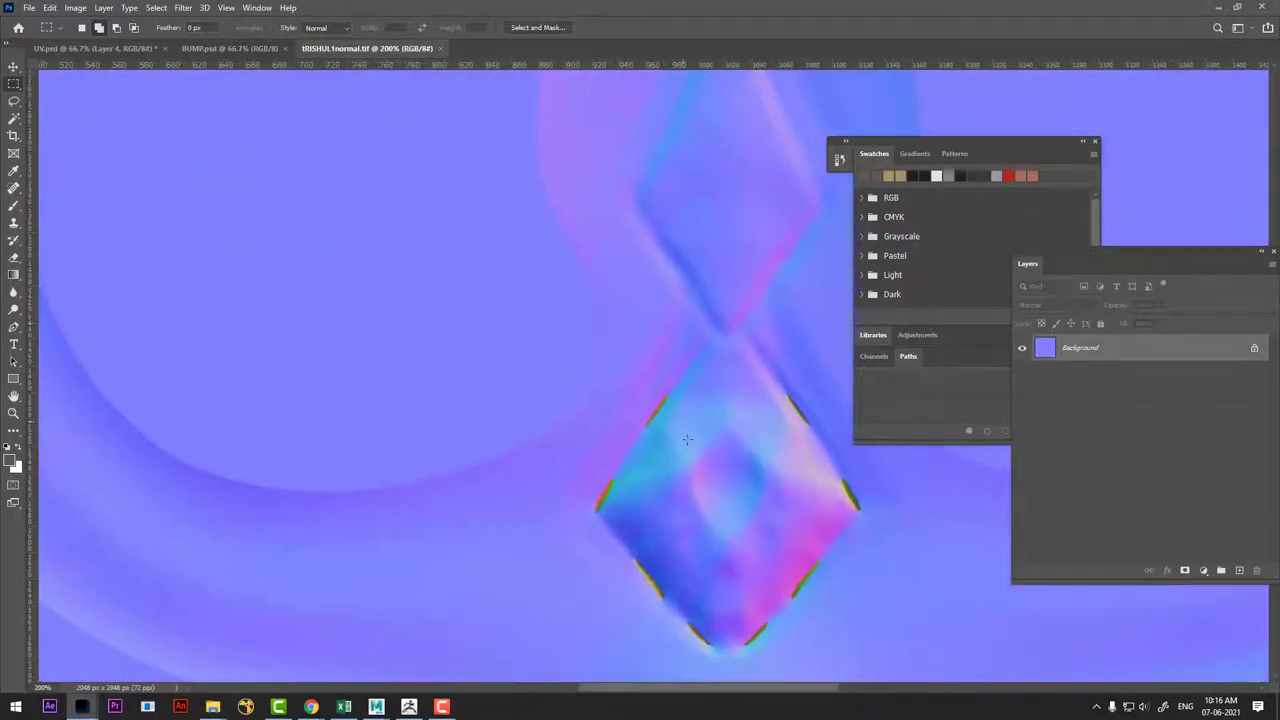
pyautogui.scroll(-1, 663, 353)
pyautogui.keyDown('alt'); pyautogui.scroll(1, 660, 360); pyautogui.keyUp('alt')
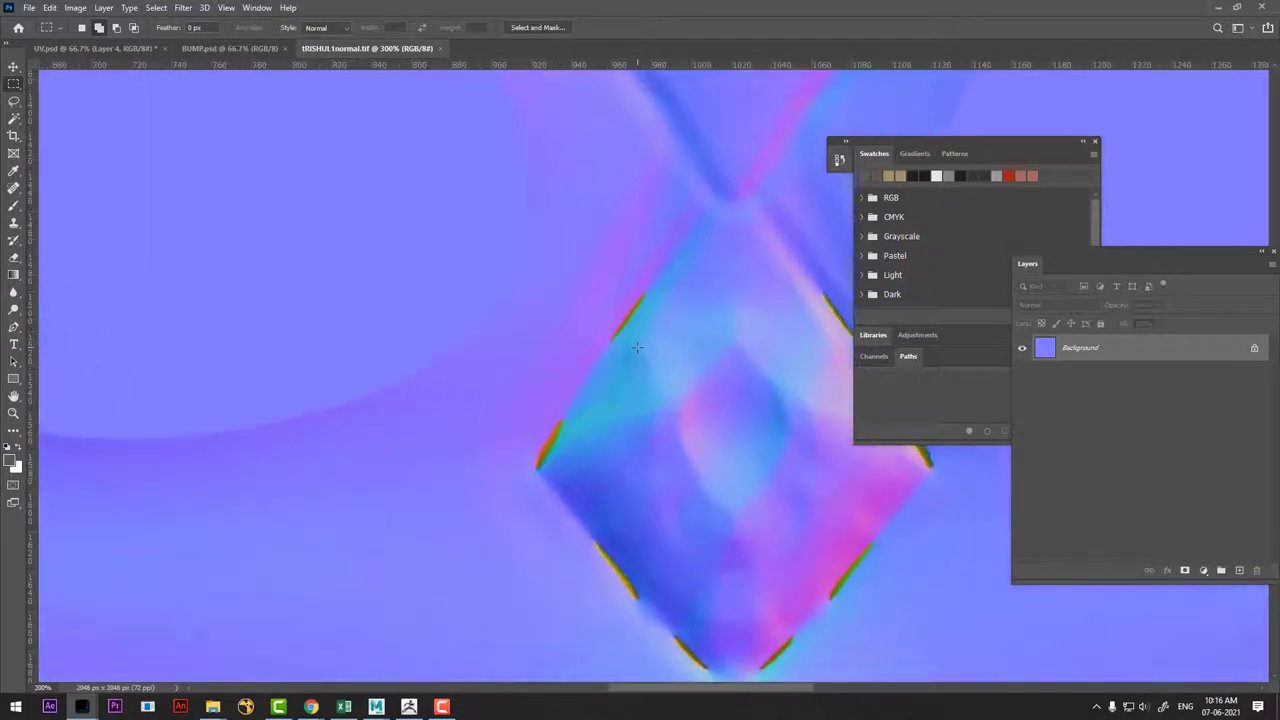
# Try painting sampled cyan and purple-blue over the red edge streak, undoing each stroke.
pyautogui.press('b')
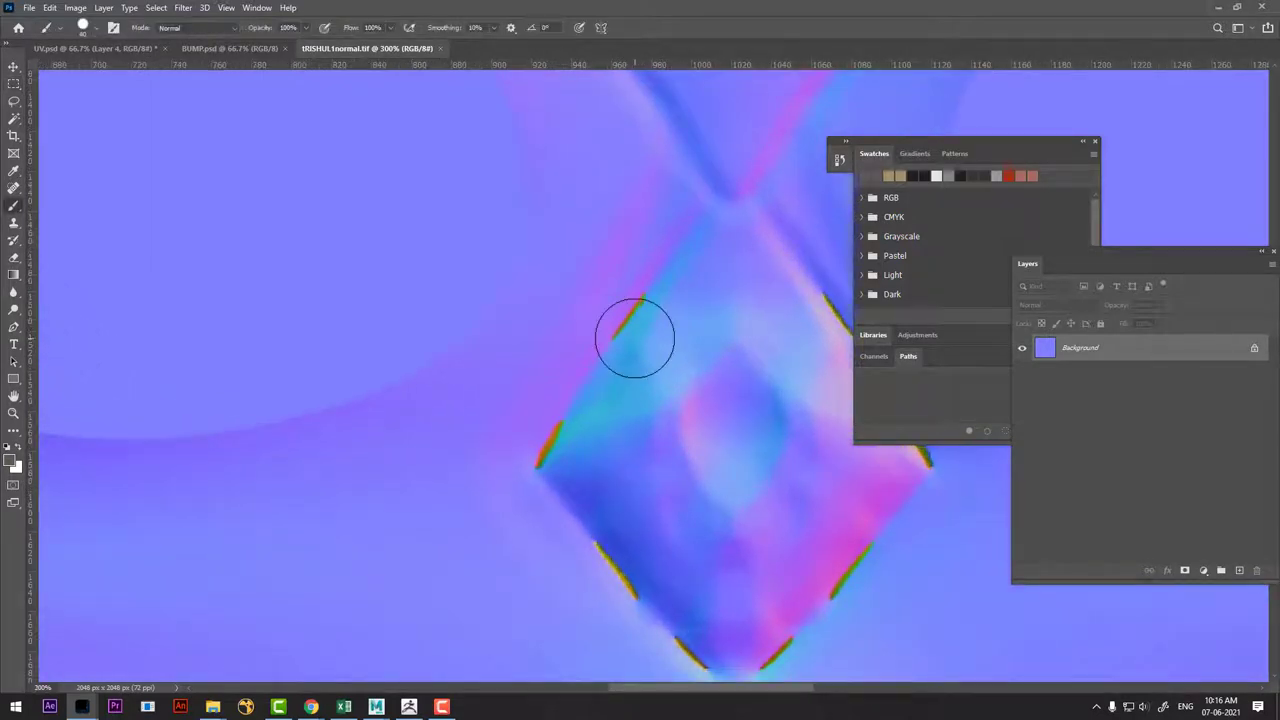
pyautogui.press('[')
pyautogui.press('[')
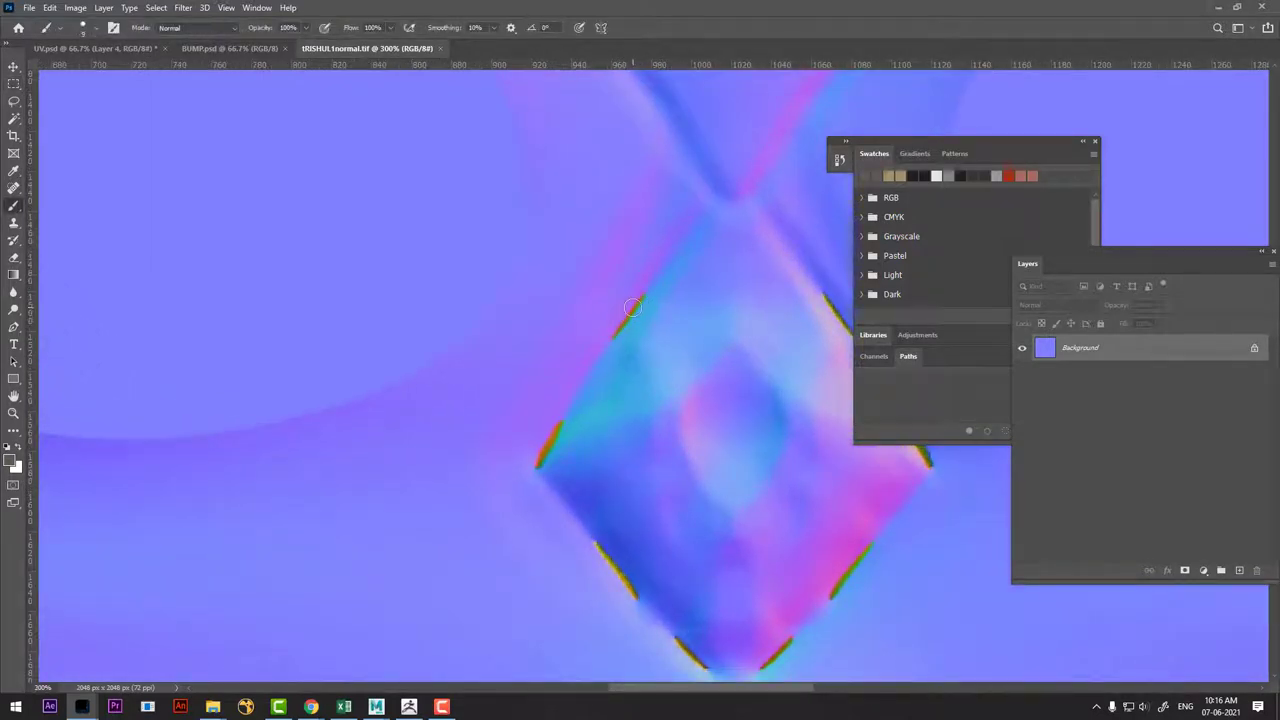
pyautogui.keyDown('alt'); pyautogui.scroll(1, 657, 332); pyautogui.keyUp('alt')
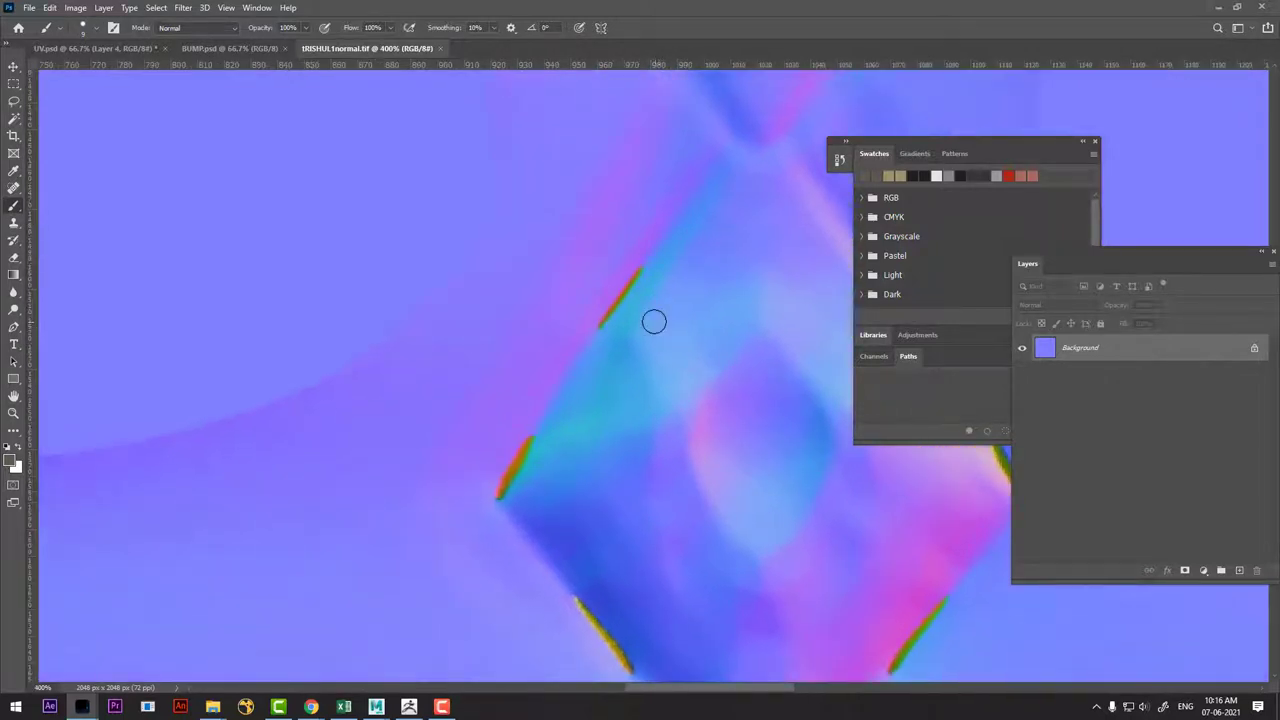
pyautogui.keyDown('alt'); pyautogui.click(646, 289); pyautogui.keyUp('alt')
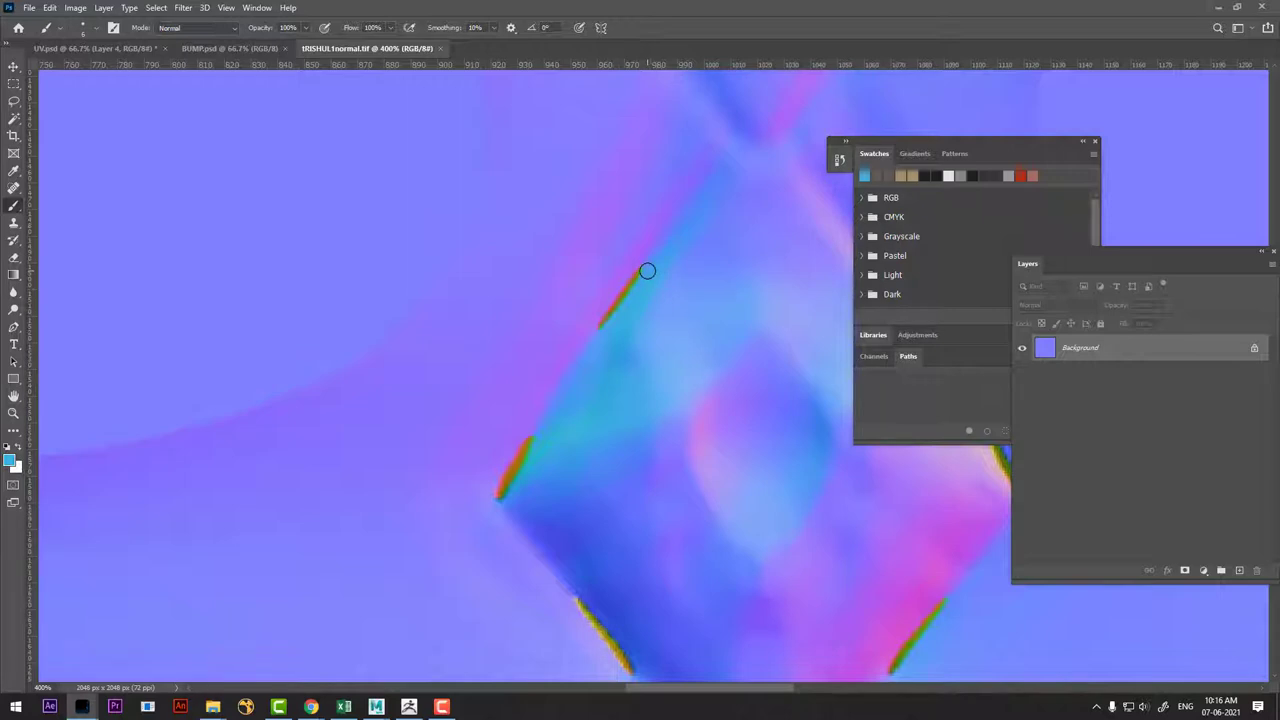
pyautogui.hotkey('ctrl', 'z')
pyautogui.moveTo(644, 274); pyautogui.dragTo(637, 296)
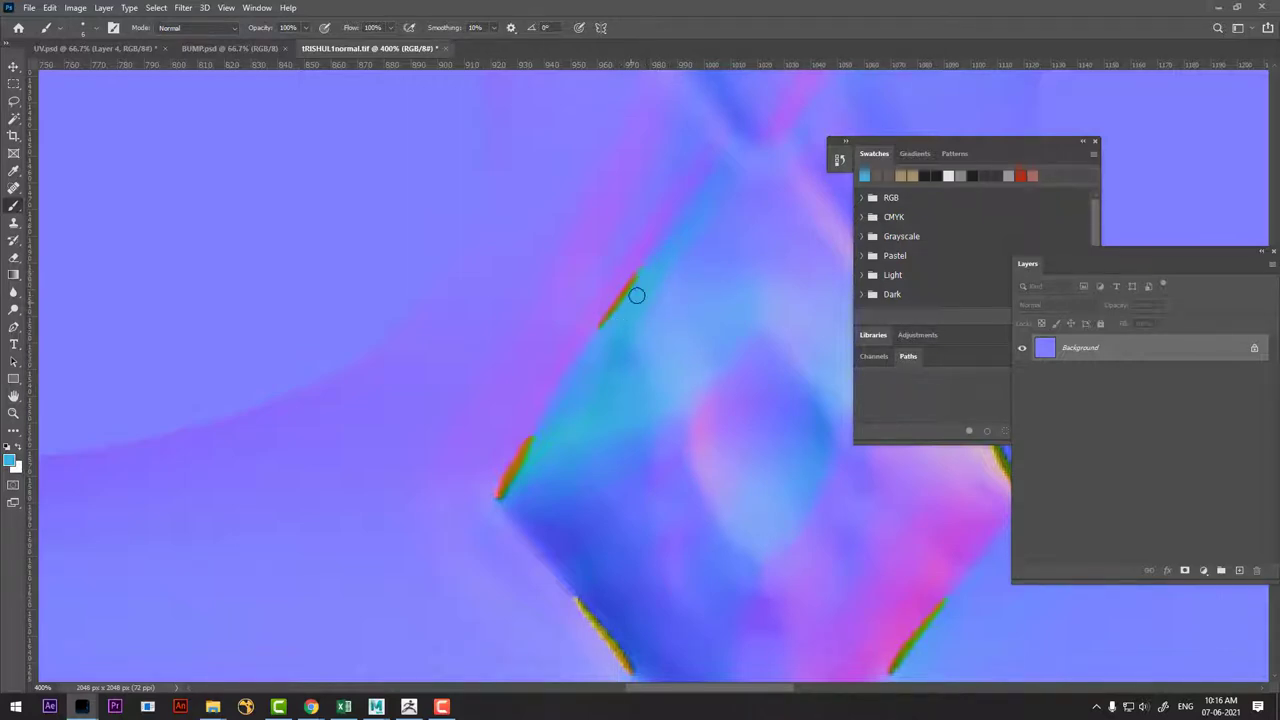
pyautogui.hotkey('ctrl', 'z')
pyautogui.keyDown('alt'); pyautogui.click(658, 250); pyautogui.keyUp('alt')
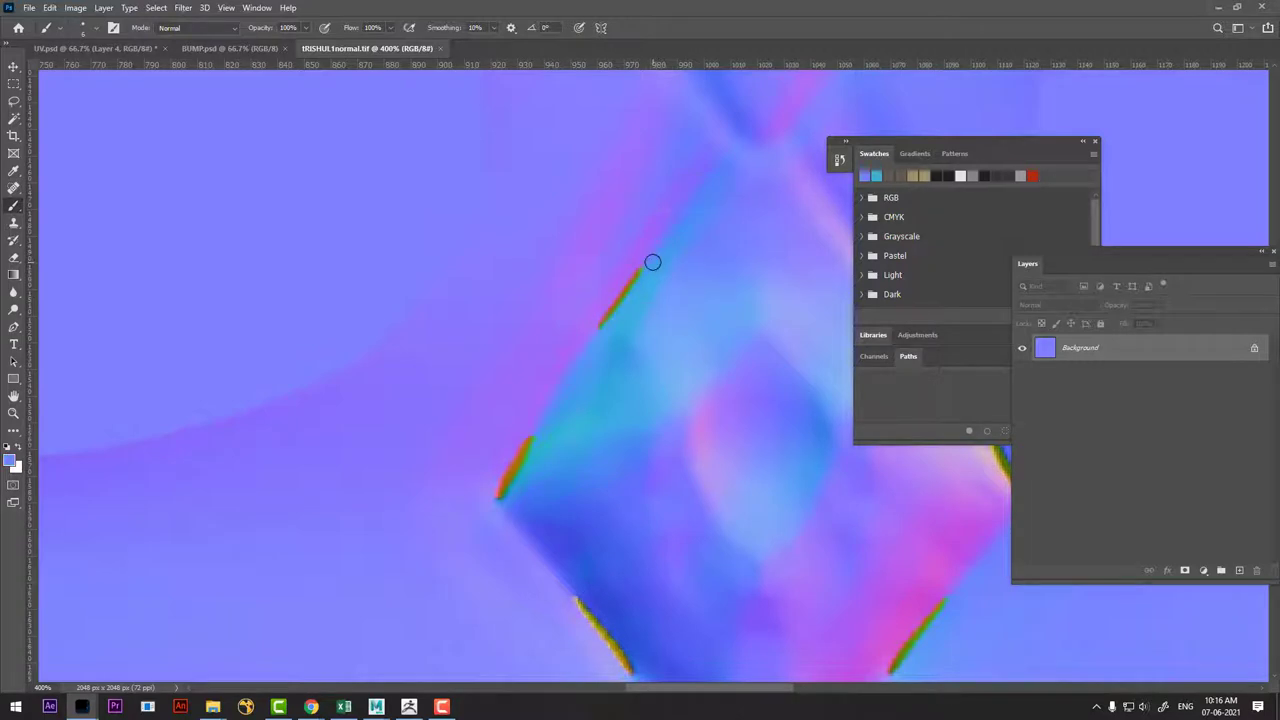
pyautogui.moveTo(647, 265)
pyautogui.mouseDown()
pyautogui.moveTo(618, 327)
pyautogui.moveTo(636, 272)
pyautogui.mouseUp()
pyautogui.hotkey('ctrl', 'z')
# Frame the diamond's upper edge and set up a smaller Clone Stamp sourced beside the streak.
pyautogui.keyDown('alt'); pyautogui.scroll(3, 629, 350); pyautogui.keyUp('alt')
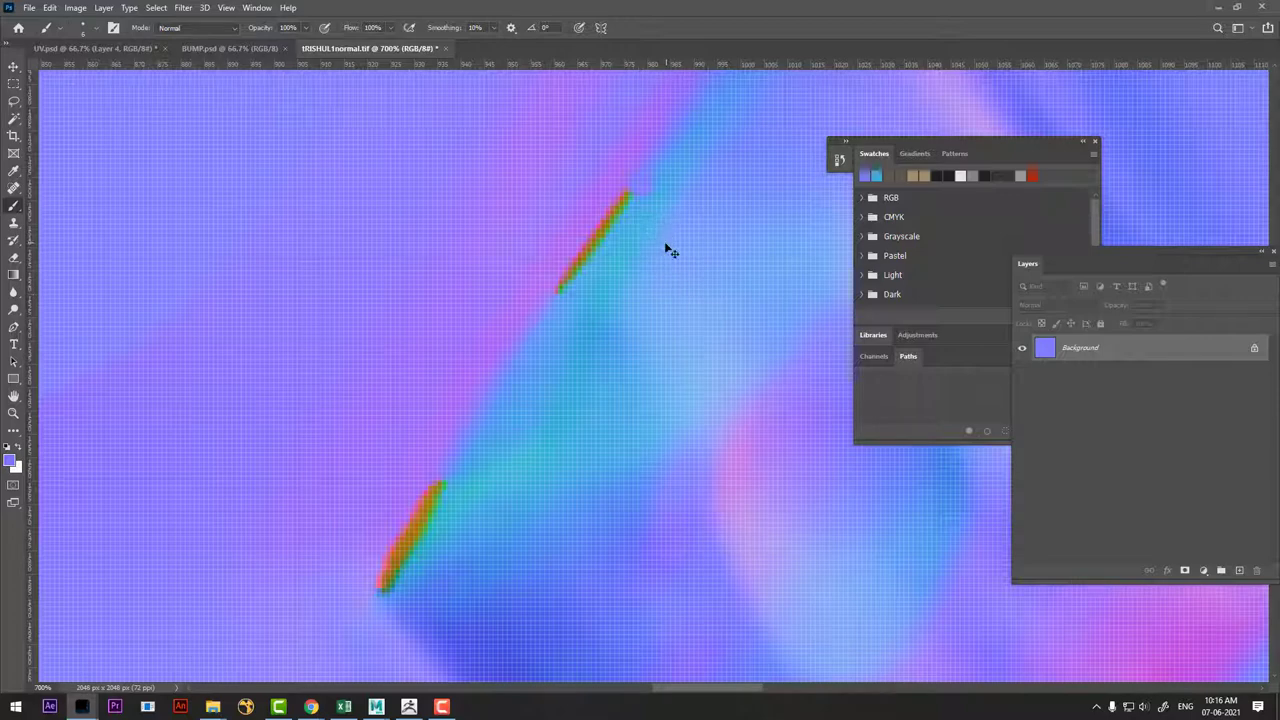
pyautogui.keyDown('alt'); pyautogui.scroll(-2, 668, 272); pyautogui.keyUp('alt')
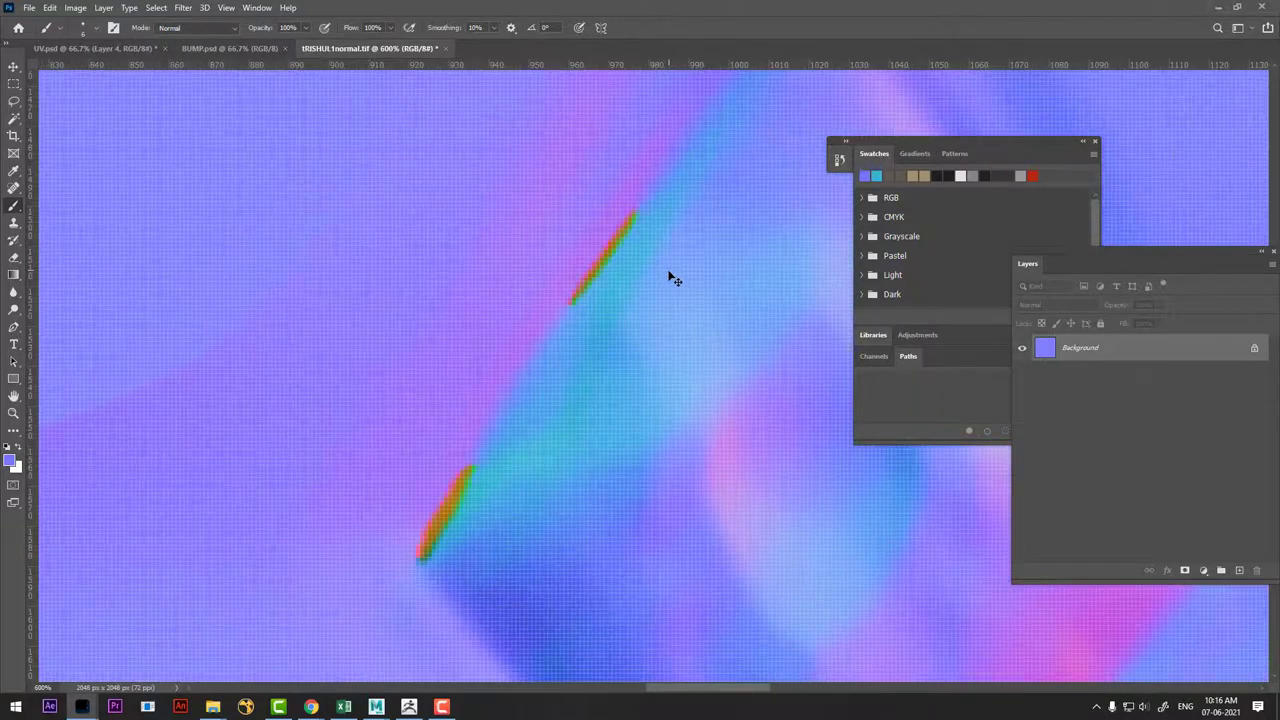
pyautogui.moveTo(589, 441)
pyautogui.mouseDown()
pyautogui.moveTo(563, 400)
pyautogui.moveTo(585, 393)
pyautogui.moveTo(559, 384)
pyautogui.mouseUp()
pyautogui.press('s')
pyautogui.keyDown('alt'); pyautogui.click(571, 391); pyautogui.keyUp('alt')
pyautogui.press('[')
pyautogui.press('[')
pyautogui.press('[')
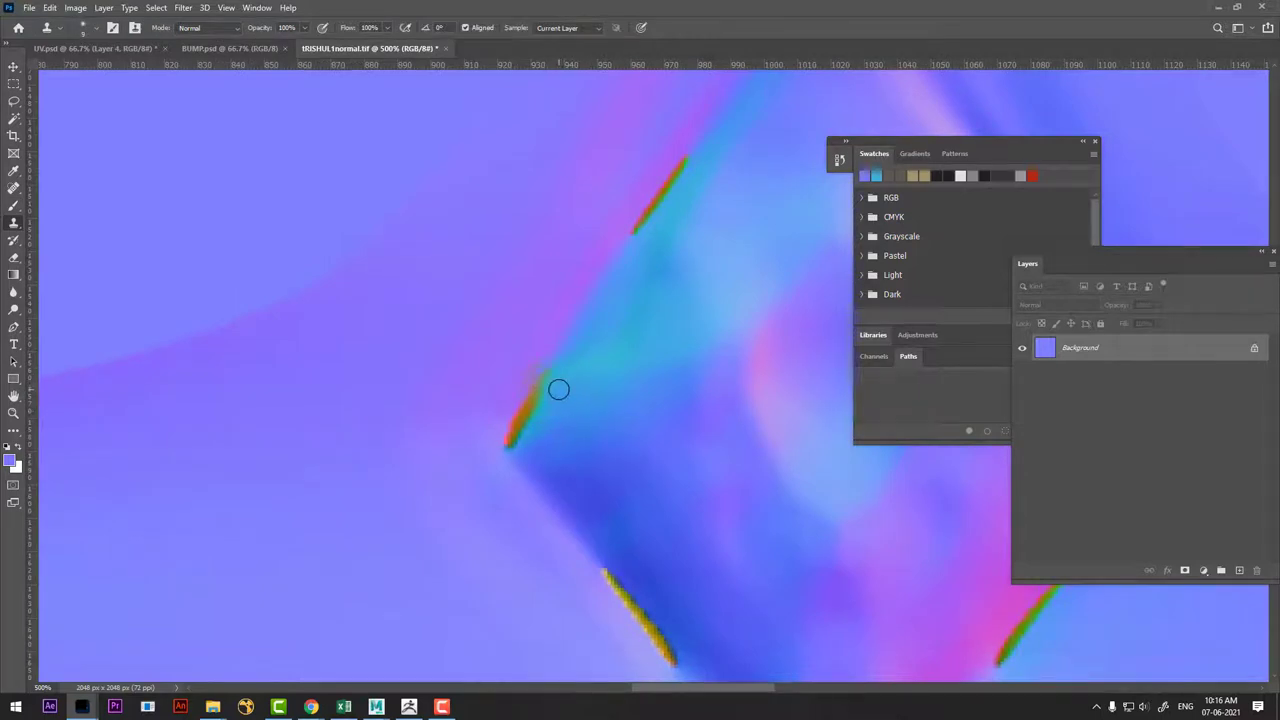
# Clone cyan over the orange and red-orange streaks along the diamond's upper rim.
pyautogui.moveTo(553, 375)
pyautogui.mouseDown()
pyautogui.moveTo(514, 440)
pyautogui.moveTo(521, 418)
pyautogui.mouseUp()
pyautogui.moveTo(551, 374); pyautogui.dragTo(531, 389)
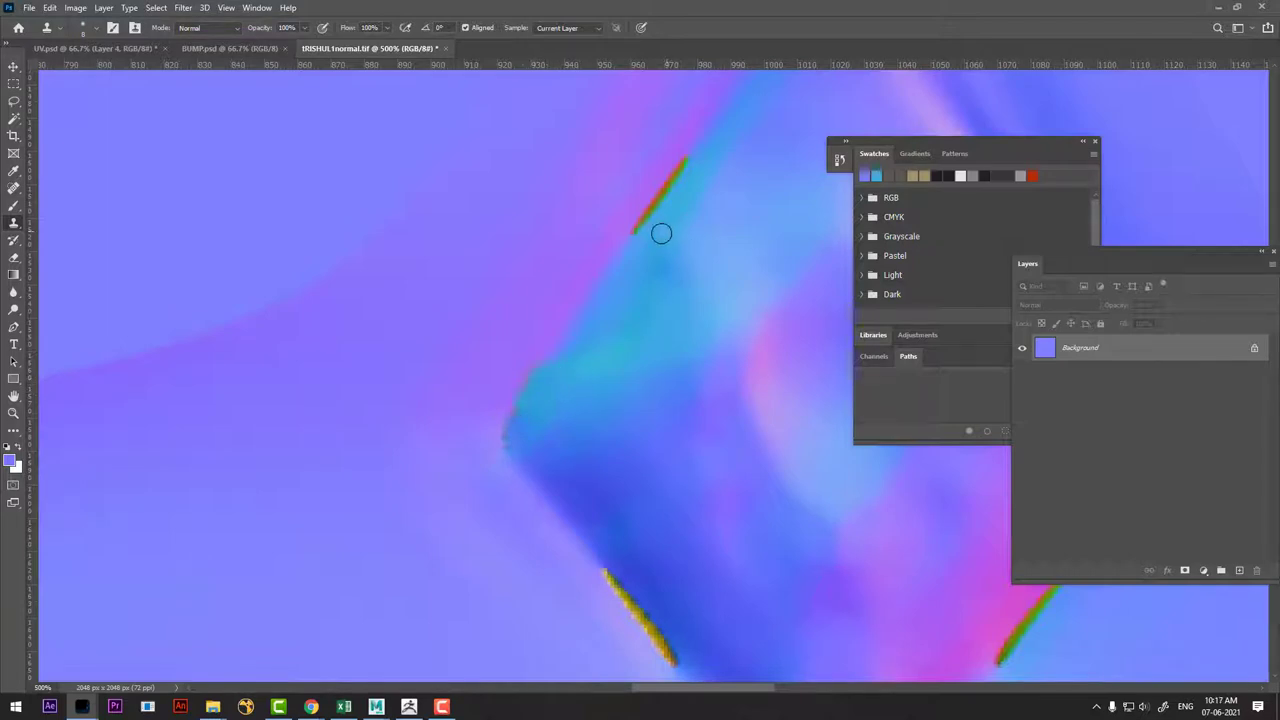
pyautogui.moveTo(637, 228)
pyautogui.mouseDown()
pyautogui.moveTo(654, 200)
pyautogui.moveTo(674, 202)
pyautogui.moveTo(666, 191)
pyautogui.moveTo(686, 163)
pyautogui.mouseUp()
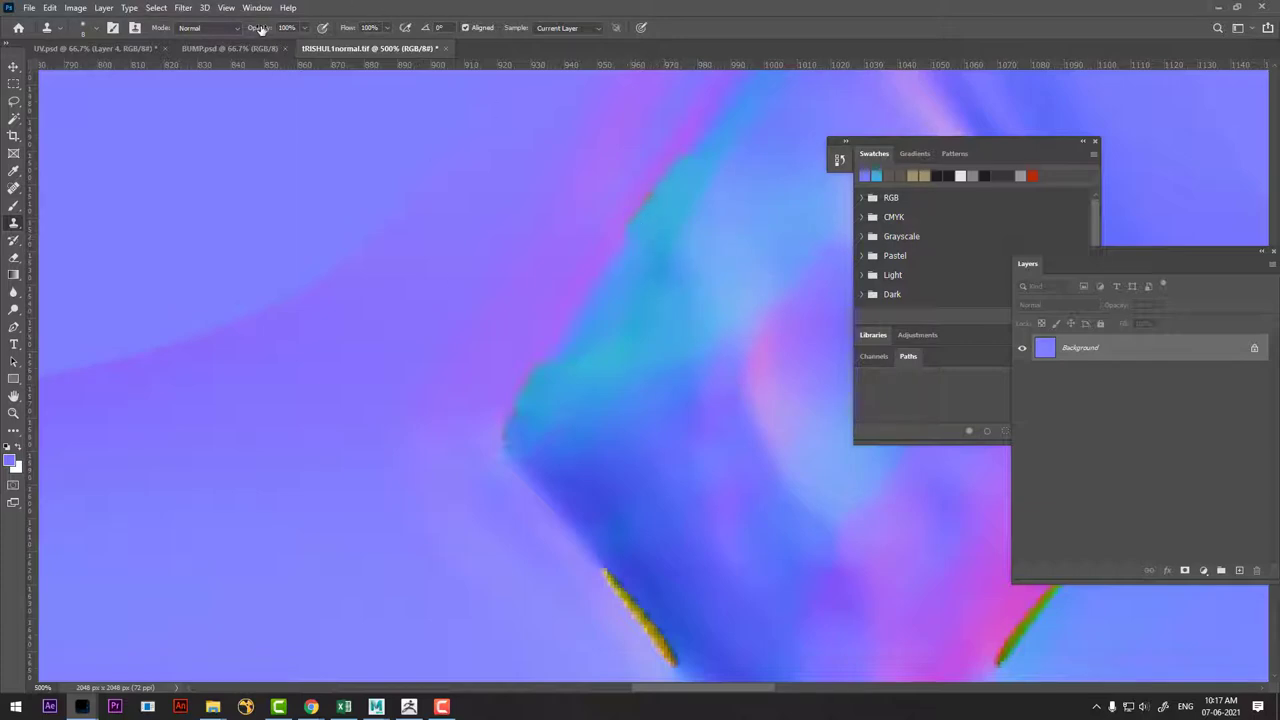
# Set the Clone Stamp opacity to 78% and flow to 63%.
pyautogui.moveTo(258, 29); pyautogui.dragTo(236, 29)
pyautogui.moveTo(345, 28); pyautogui.dragTo(327, 28)
pyautogui.scroll(-3, 615, 360)
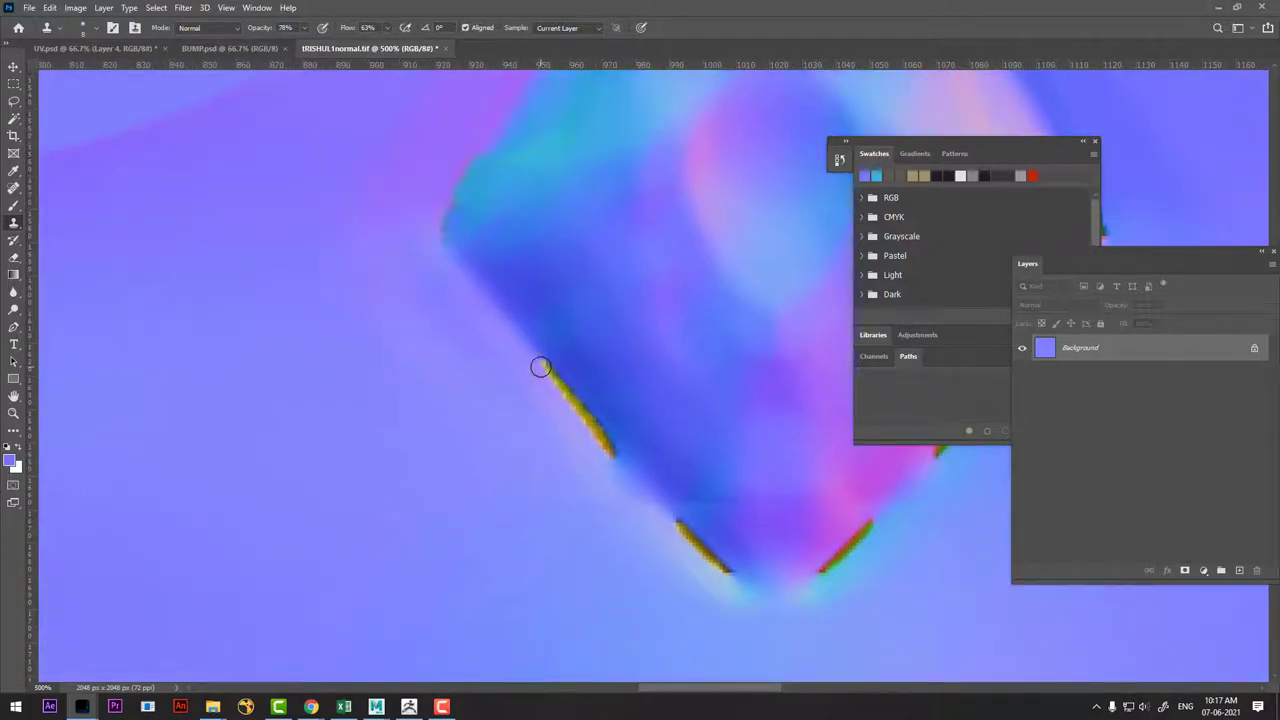
# Clone over the yellow-green lower-edge seam and the red-green edge stripe.
pyautogui.moveTo(540, 367)
pyautogui.mouseDown()
pyautogui.moveTo(600, 449)
pyautogui.moveTo(556, 377)
pyautogui.moveTo(608, 437)
pyautogui.moveTo(549, 354)
pyautogui.mouseUp()
pyautogui.keyDown('alt'); pyautogui.click(580, 376); pyautogui.keyUp('alt')
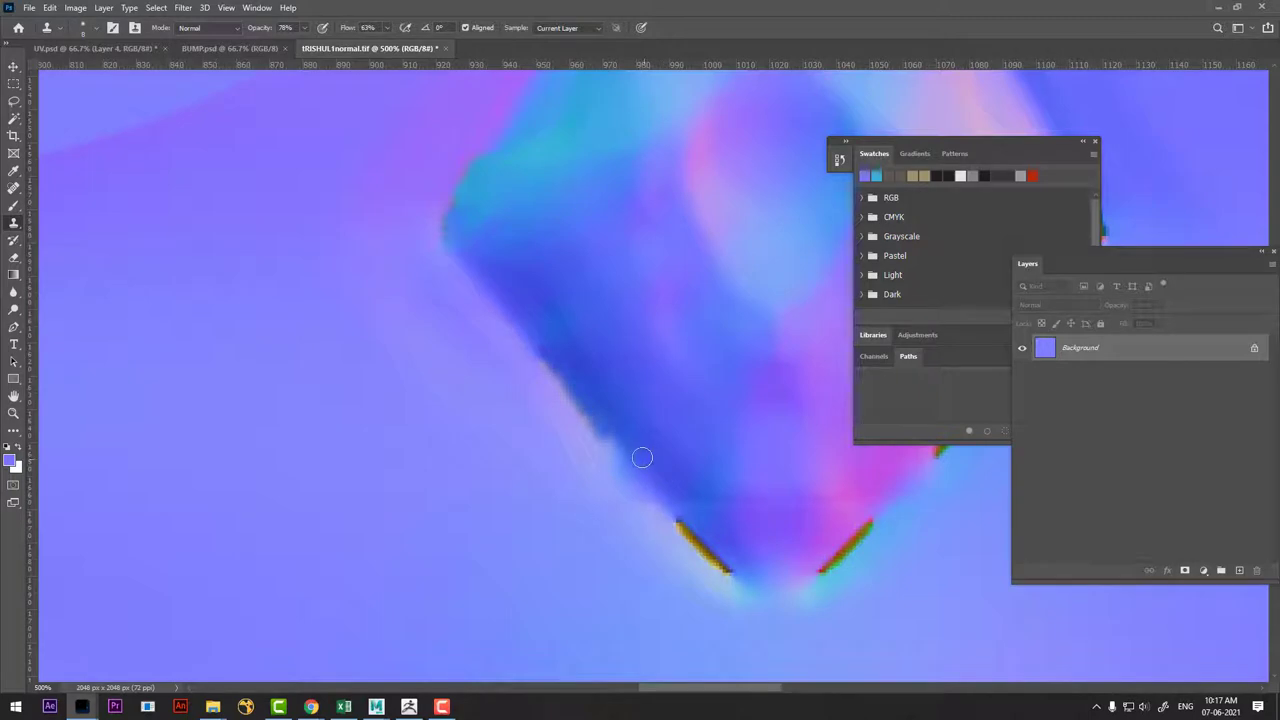
pyautogui.moveTo(606, 429); pyautogui.dragTo(580, 400)
pyautogui.moveTo(677, 520)
pyautogui.mouseDown()
pyautogui.moveTo(720, 560)
pyautogui.moveTo(681, 523)
pyautogui.moveTo(725, 543)
pyautogui.moveTo(676, 520)
pyautogui.moveTo(714, 559)
pyautogui.moveTo(720, 543)
pyautogui.moveTo(723, 565)
pyautogui.moveTo(677, 537)
pyautogui.moveTo(729, 574)
pyautogui.mouseUp()
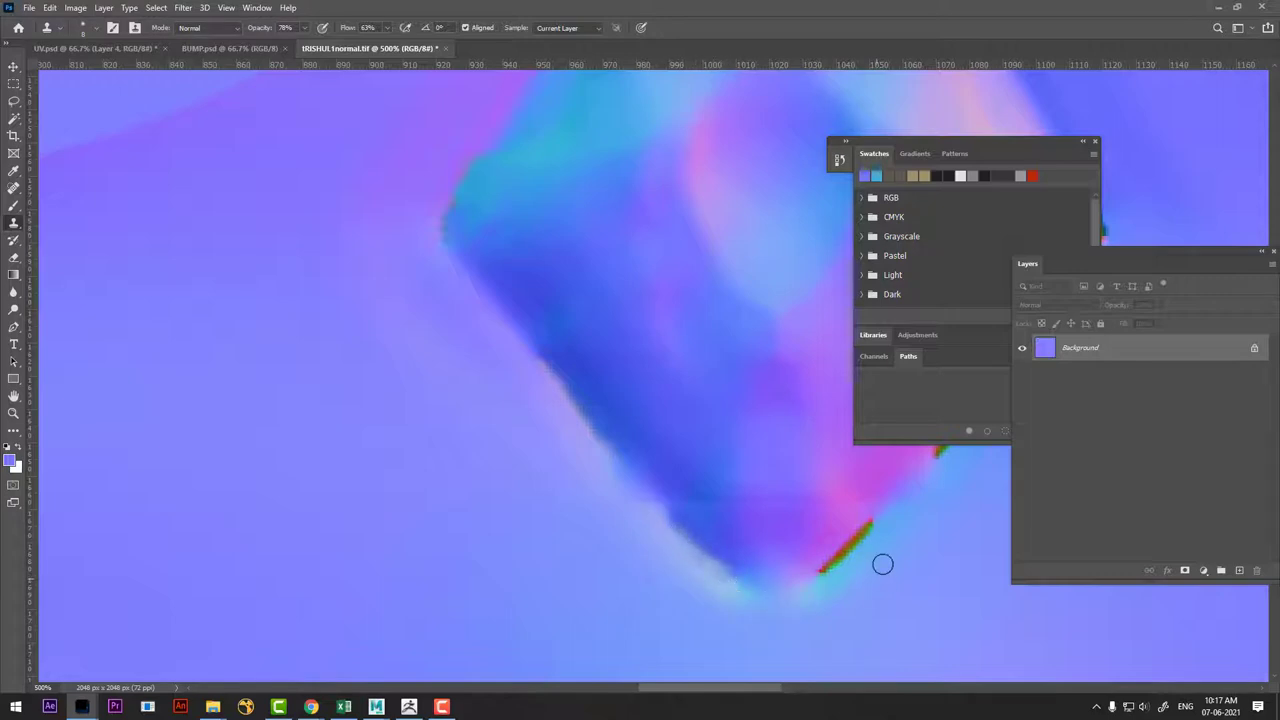
pyautogui.moveTo(882, 536)
pyautogui.mouseDown()
pyautogui.moveTo(869, 531)
pyautogui.moveTo(826, 569)
pyautogui.moveTo(871, 529)
pyautogui.moveTo(842, 545)
pyautogui.mouseUp()
# Clone away the green and yellow stripes along the diamond's right edge.
pyautogui.moveTo(897, 472)
pyautogui.mouseDown()
pyautogui.moveTo(674, 494)
pyautogui.moveTo(723, 477)
pyautogui.moveTo(786, 391)
pyautogui.moveTo(731, 449)
pyautogui.moveTo(723, 474)
pyautogui.moveTo(788, 398)
pyautogui.mouseUp()
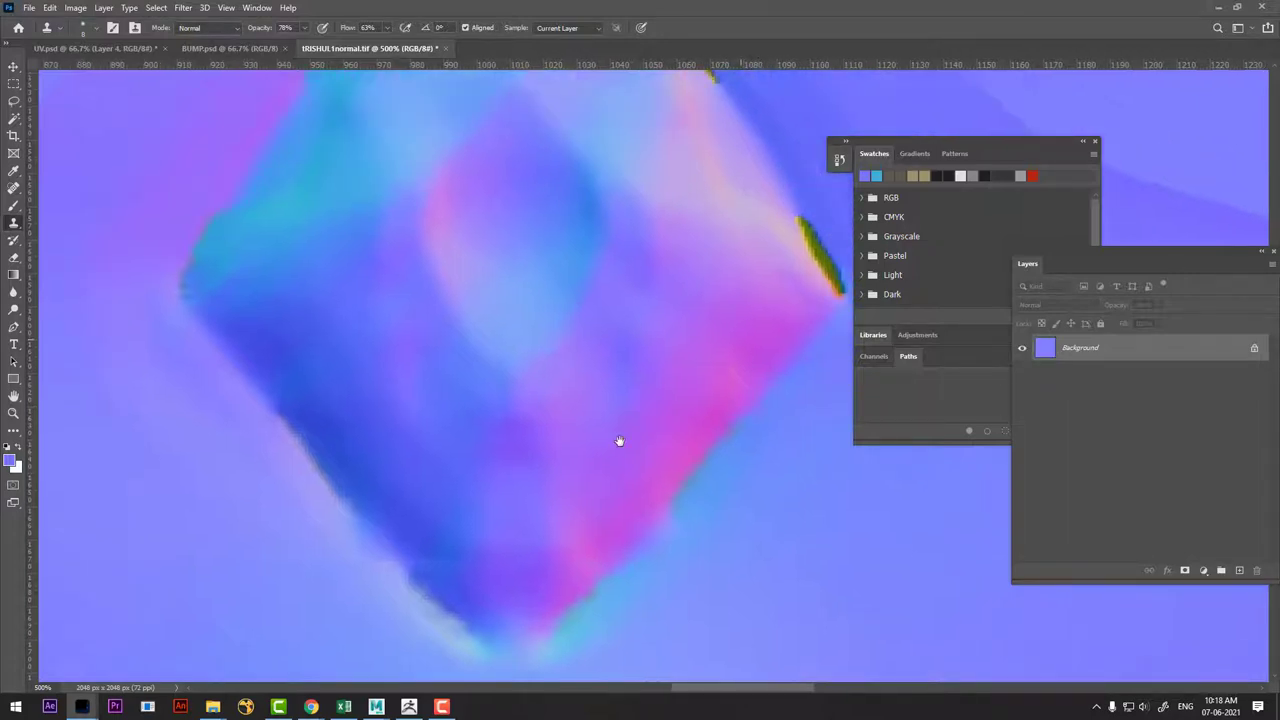
pyautogui.scroll(3, 694, 410)
pyautogui.hscroll(3, 694, 410)
pyautogui.moveTo(672, 350); pyautogui.dragTo(690, 362)
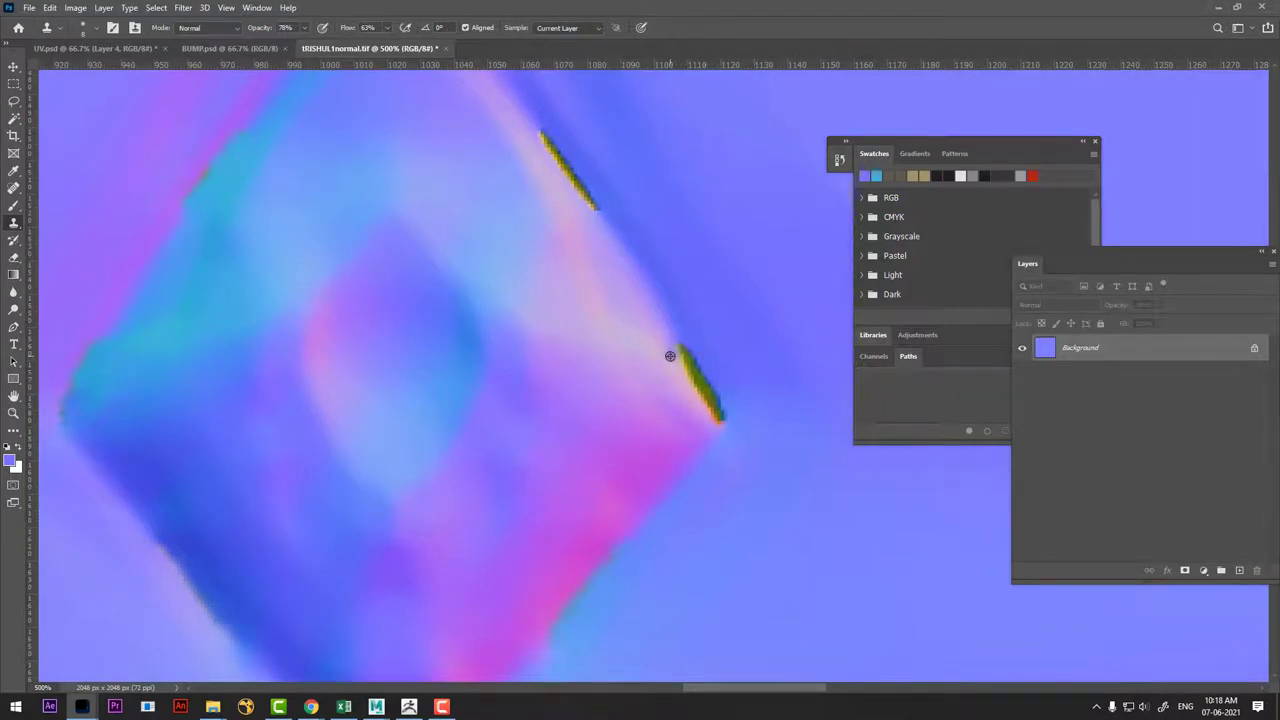
pyautogui.moveTo(676, 356)
pyautogui.mouseDown()
pyautogui.moveTo(714, 411)
pyautogui.moveTo(692, 358)
pyautogui.moveTo(717, 417)
pyautogui.mouseUp()
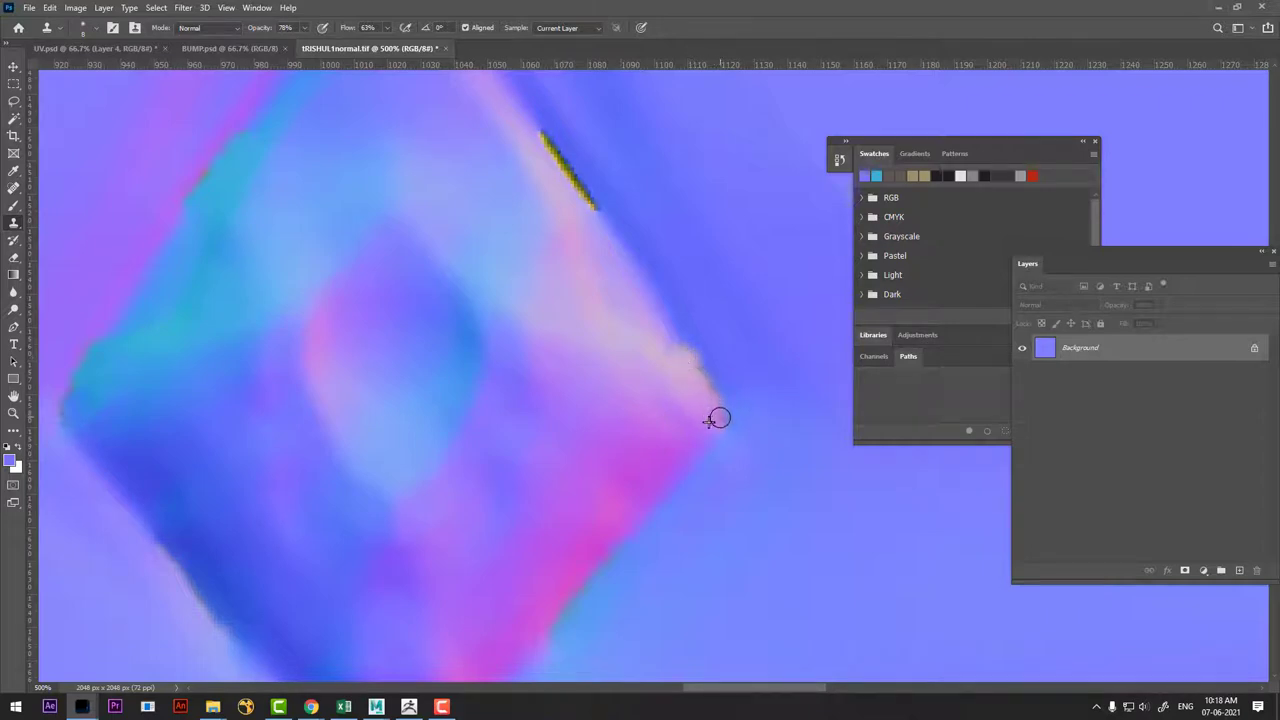
pyautogui.moveTo(611, 247)
pyautogui.mouseDown()
pyautogui.moveTo(646, 320)
pyautogui.moveTo(583, 209)
pyautogui.mouseUp()
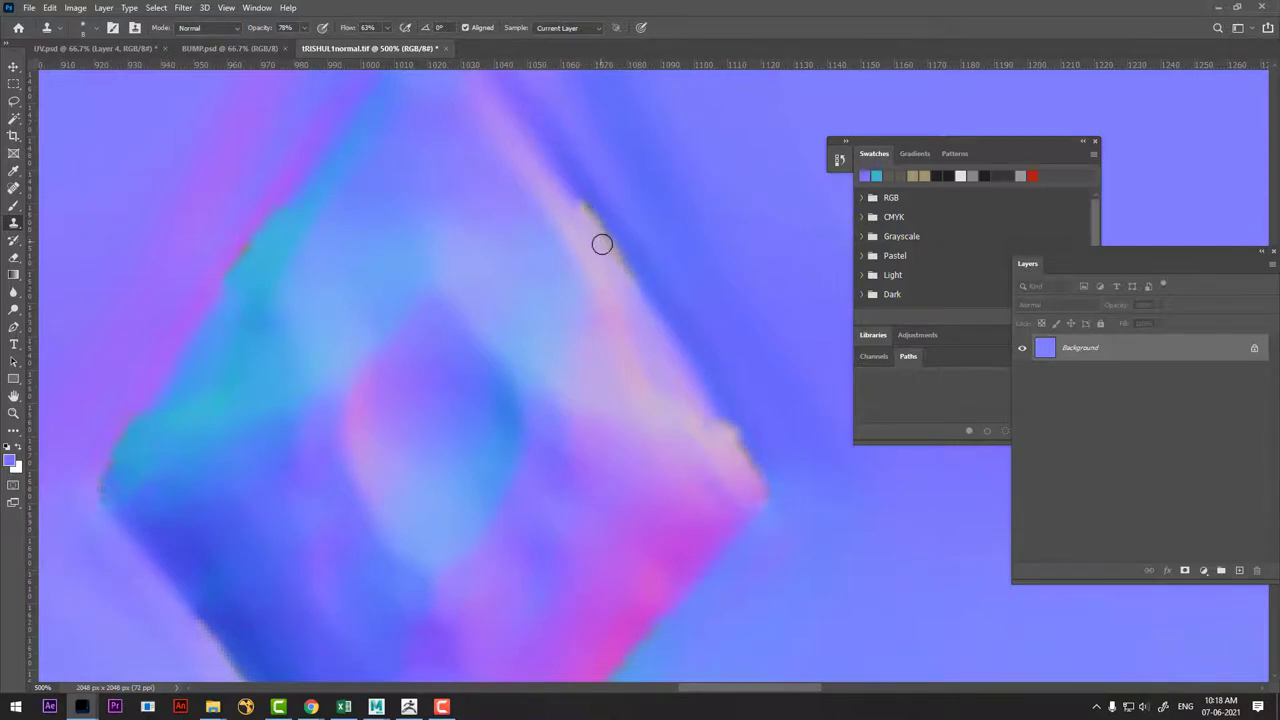
pyautogui.moveTo(642, 279)
pyautogui.mouseDown()
pyautogui.moveTo(591, 206)
pyautogui.moveTo(600, 226)
pyautogui.mouseUp()
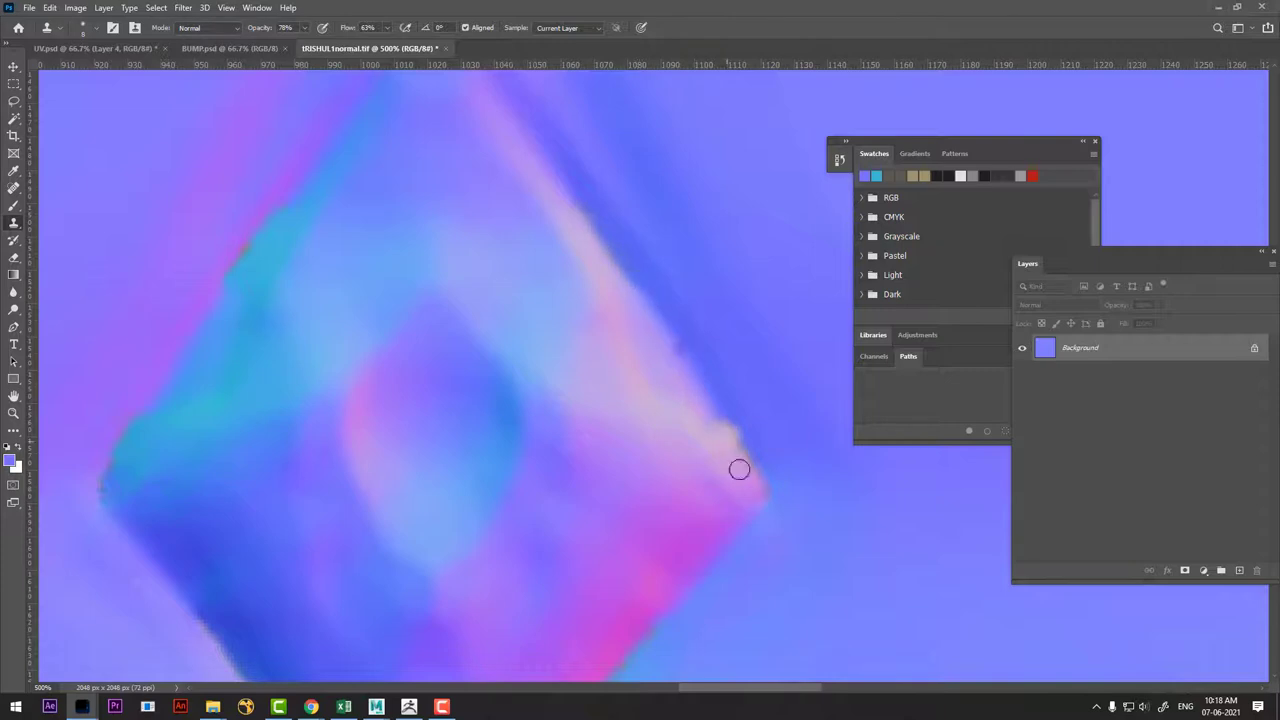
# Blend the pink-cyan left edge, then zoom out to 50%.
pyautogui.moveTo(249, 237); pyautogui.dragTo(223, 271)
pyautogui.keyDown('alt'); pyautogui.scroll(-2, 474, 308); pyautogui.keyUp('alt')
pyautogui.keyDown('alt'); pyautogui.scroll(-2, 586, 451); pyautogui.keyUp('alt')
pyautogui.keyDown('alt'); pyautogui.scroll(-1, 686, 486); pyautogui.keyUp('alt')
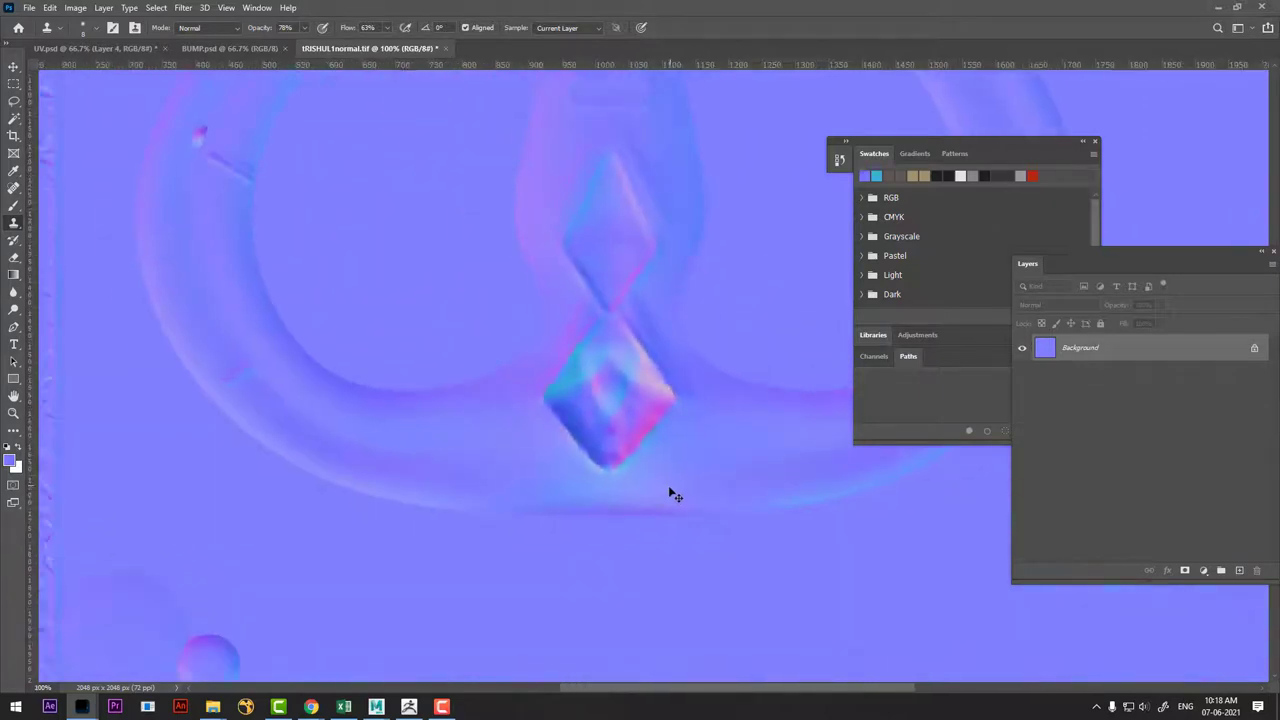
pyautogui.keyDown('alt'); pyautogui.scroll(-1, 670, 490); pyautogui.keyUp('alt')
pyautogui.keyDown('alt'); pyautogui.scroll(-1, 668, 494); pyautogui.keyUp('alt')
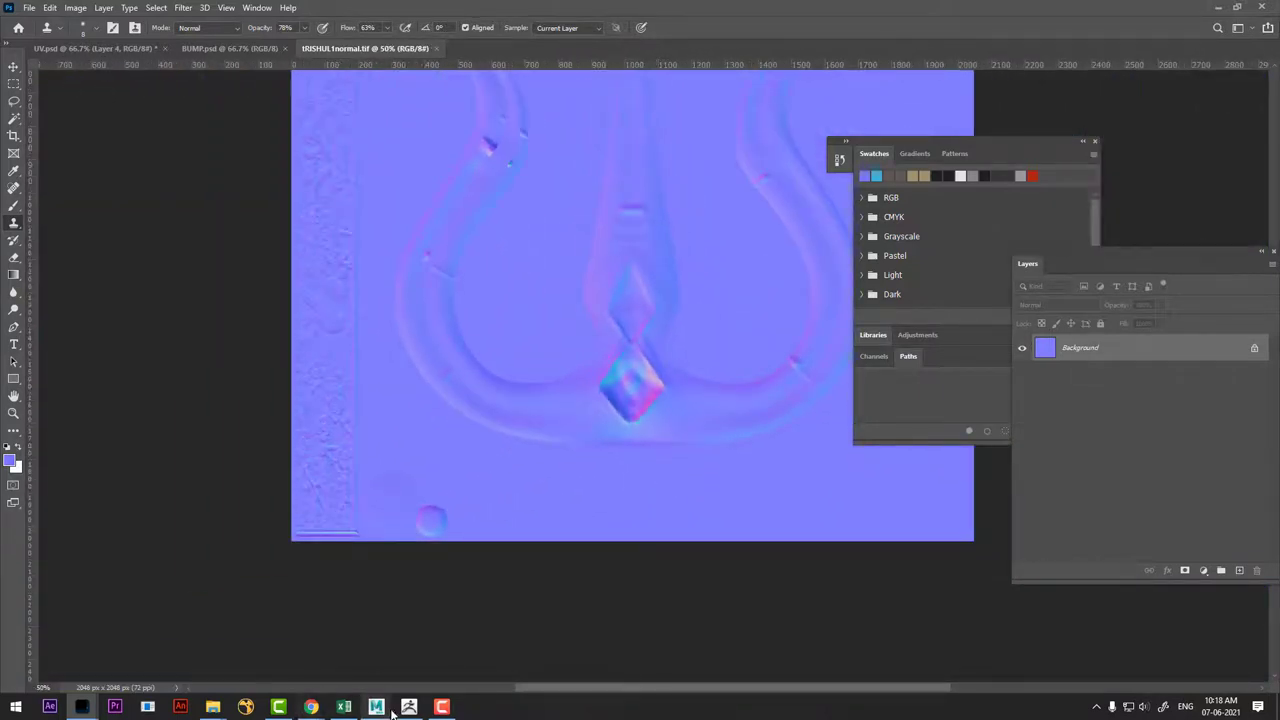
pyautogui.moveTo(376, 707)
pyautogui.click(420, 662)
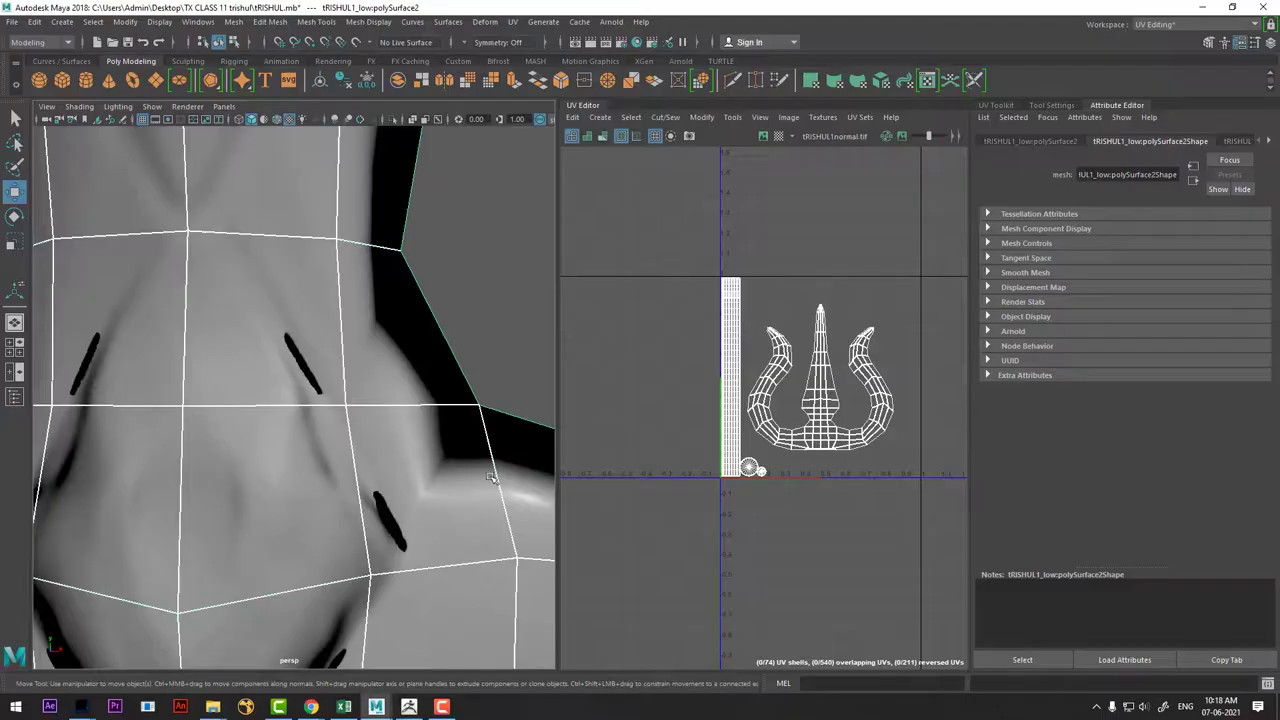
pyautogui.scroll(3, 402, 442)
pyautogui.scroll(2, 409, 425)
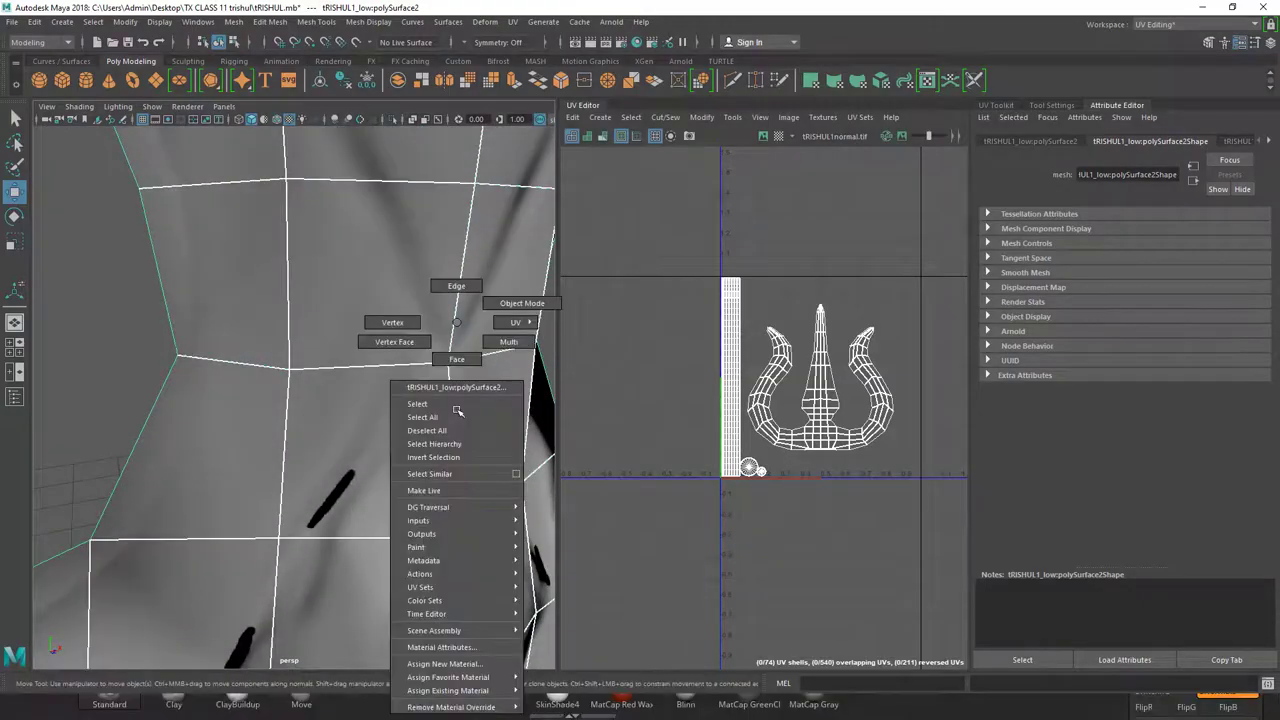
pyautogui.moveTo(455, 413); pyautogui.dragTo(460, 656, button='right')
pyautogui.click(1247, 346)
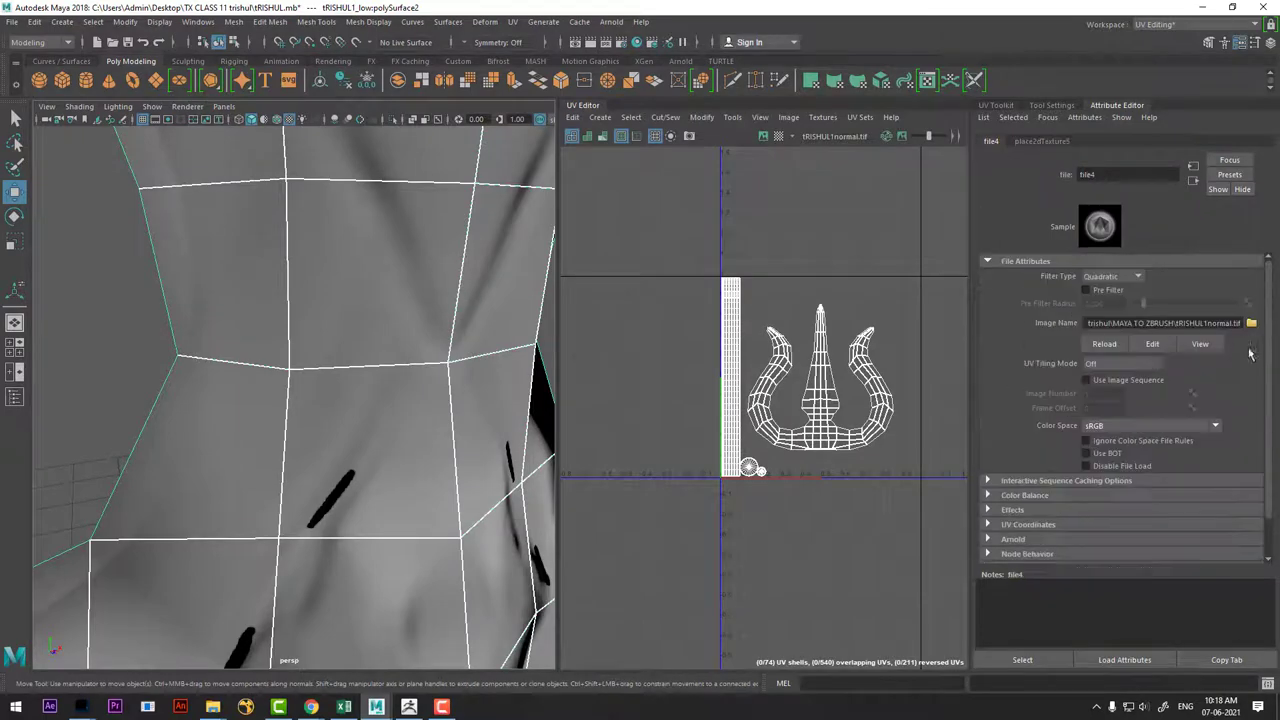
pyautogui.scroll(-5, 352, 568)
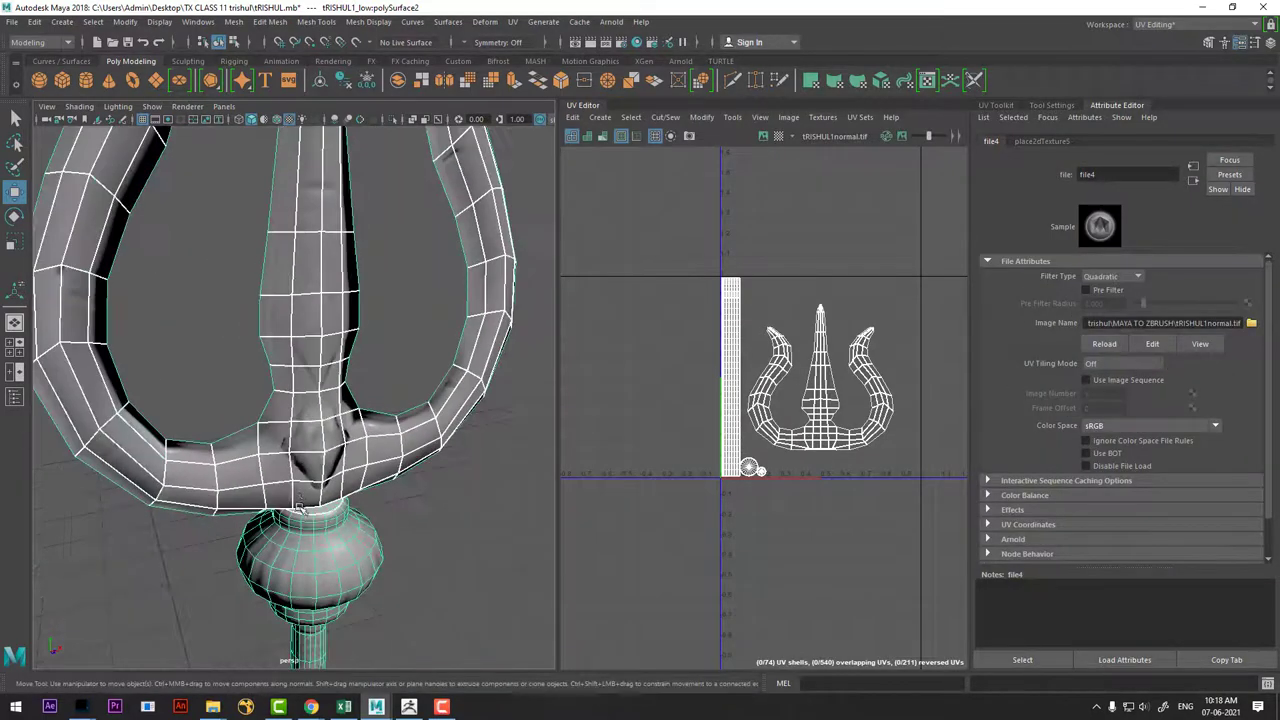
pyautogui.scroll(3, 352, 568)
pyautogui.scroll(3, 371, 428)
pyautogui.scroll(3, 466, 349)
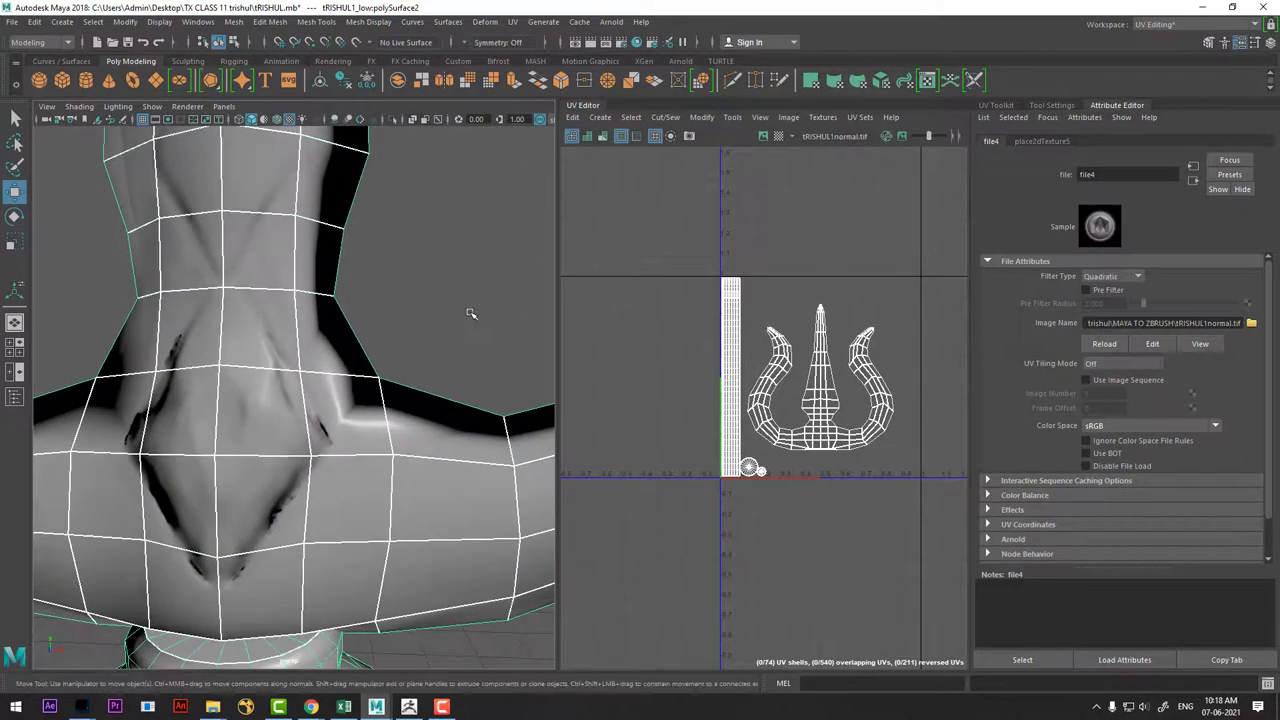
pyautogui.click(483, 286)
pyautogui.scroll(3, 483, 286)
pyautogui.keyDown('alt'); pyautogui.moveTo(483, 286); pyautogui.dragTo(409, 369); pyautogui.keyUp('alt')
pyautogui.scroll(2, 412, 370)
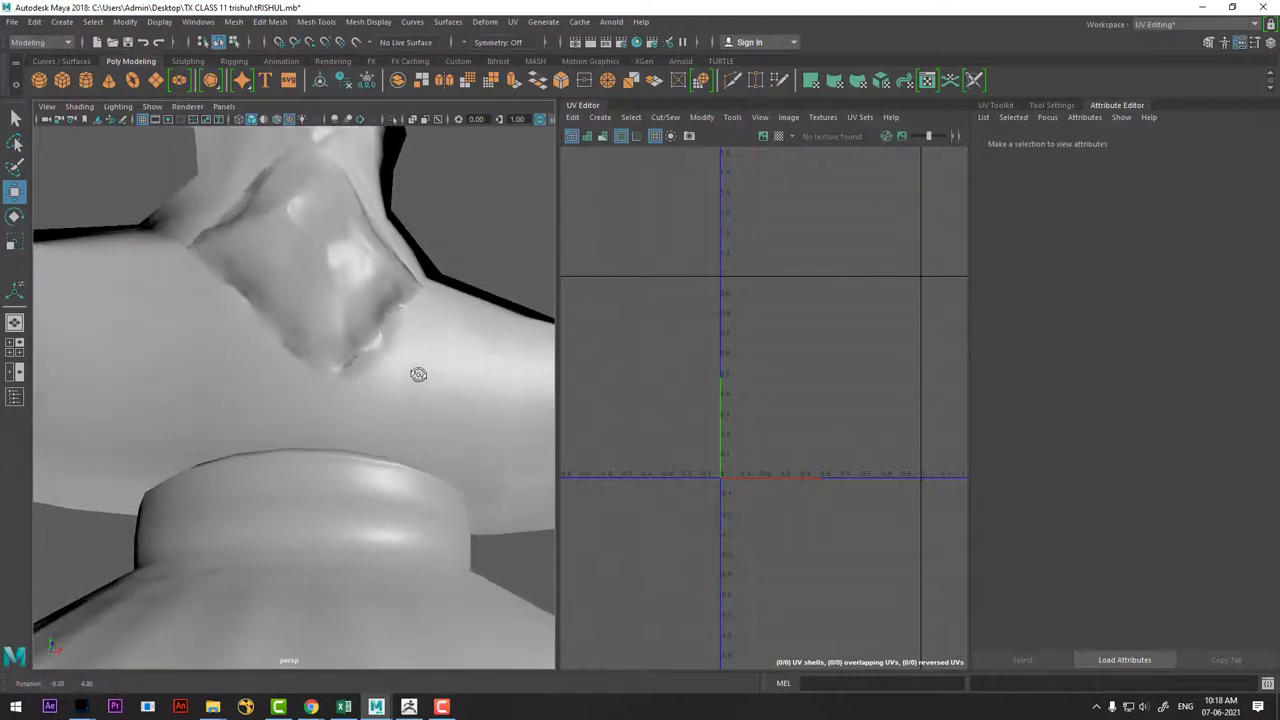
pyautogui.keyDown('alt'); pyautogui.moveTo(516, 260); pyautogui.dragTo(435, 369); pyautogui.keyUp('alt')
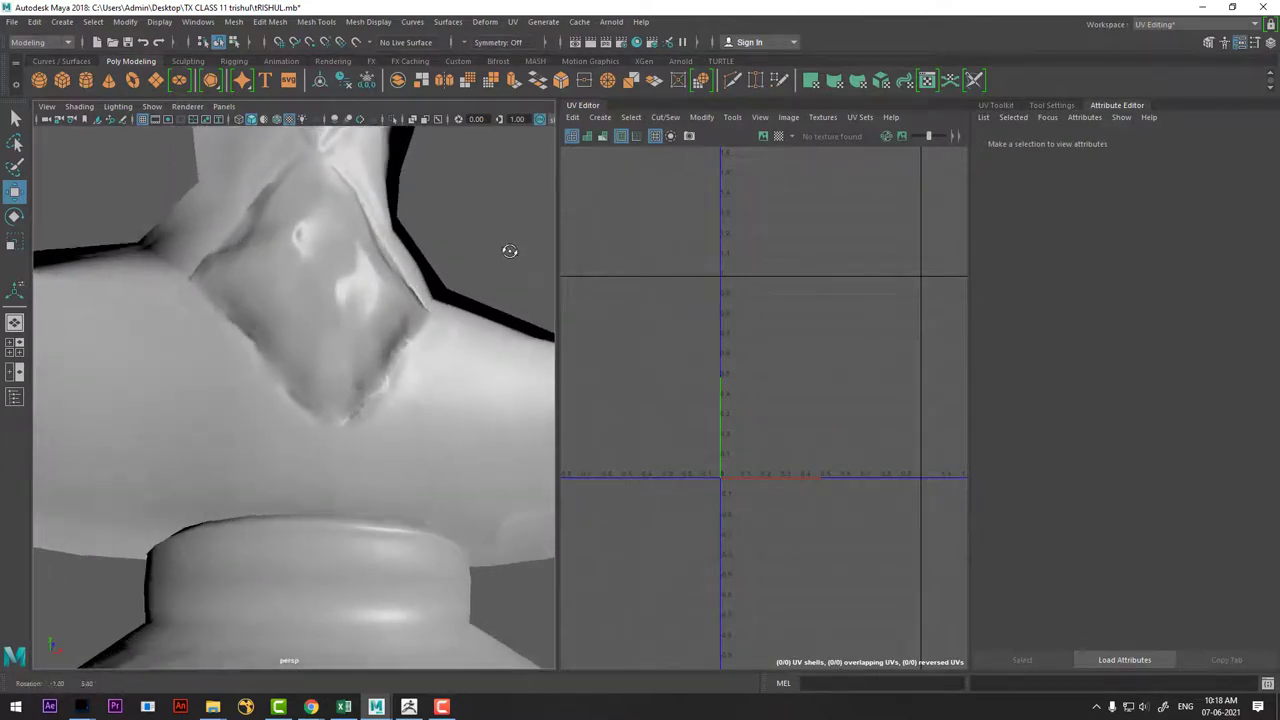
pyautogui.scroll(-5, 435, 369)
pyautogui.moveTo(397, 409)
pyautogui.keyDown('alt'); pyautogui.mouseDown()
pyautogui.moveTo(366, 423)
pyautogui.moveTo(388, 454)
pyautogui.mouseUp(); pyautogui.keyUp('alt')
pyautogui.hotkey('alt', 'Tab')
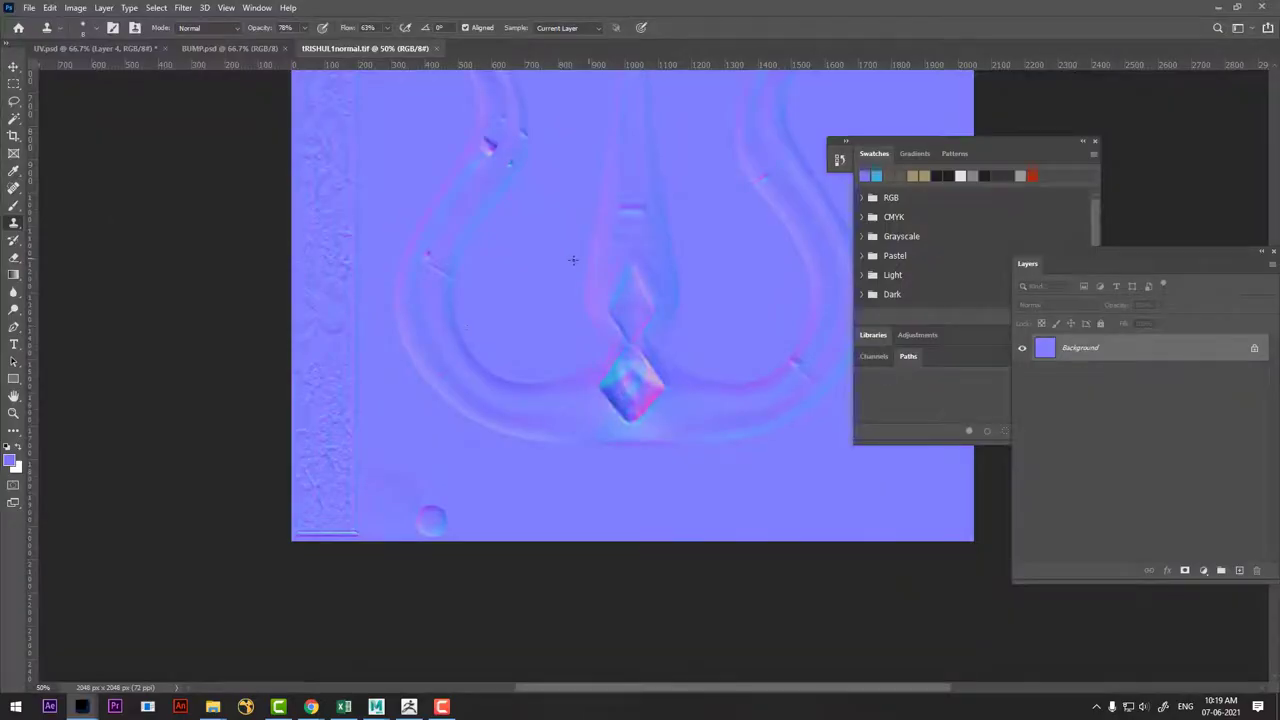
# Clone over the dark streak on the curved prong of tRISHUL1normal.tif, redoing one stroke.
pyautogui.moveTo(531, 202); pyautogui.dragTo(543, 230)
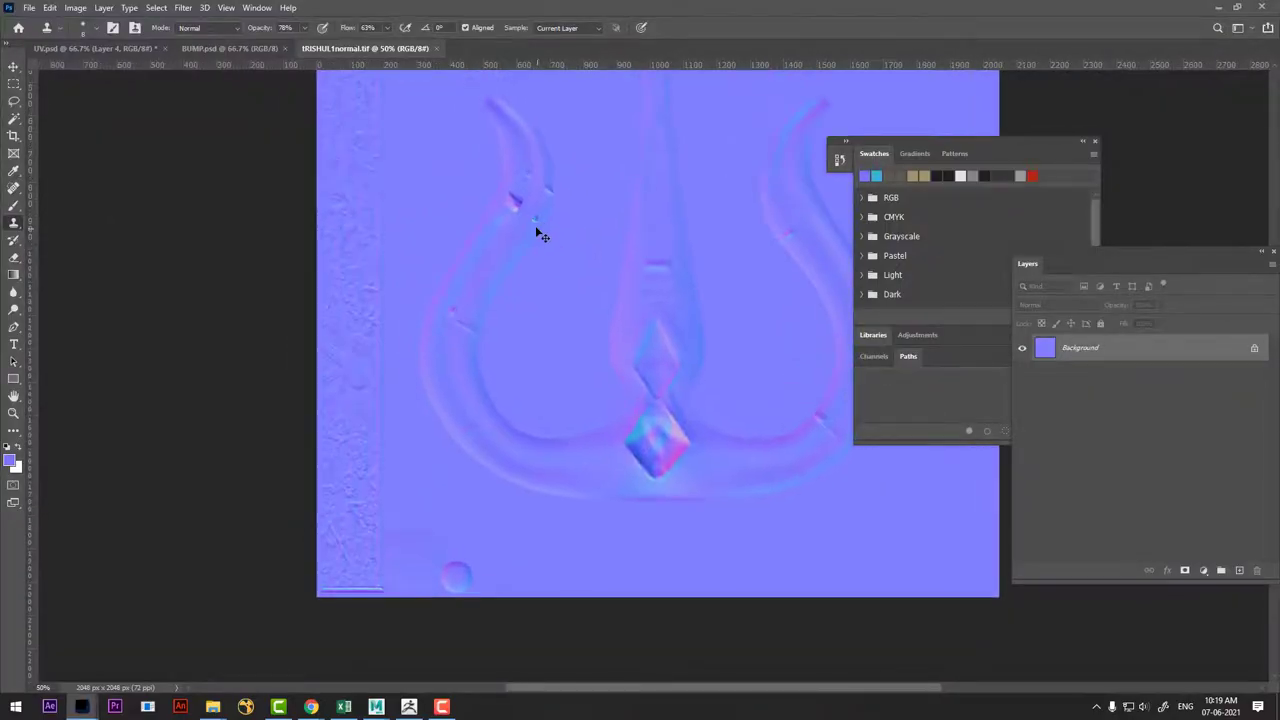
pyautogui.keyDown('alt'); pyautogui.scroll(2, 530, 210); pyautogui.keyUp('alt')
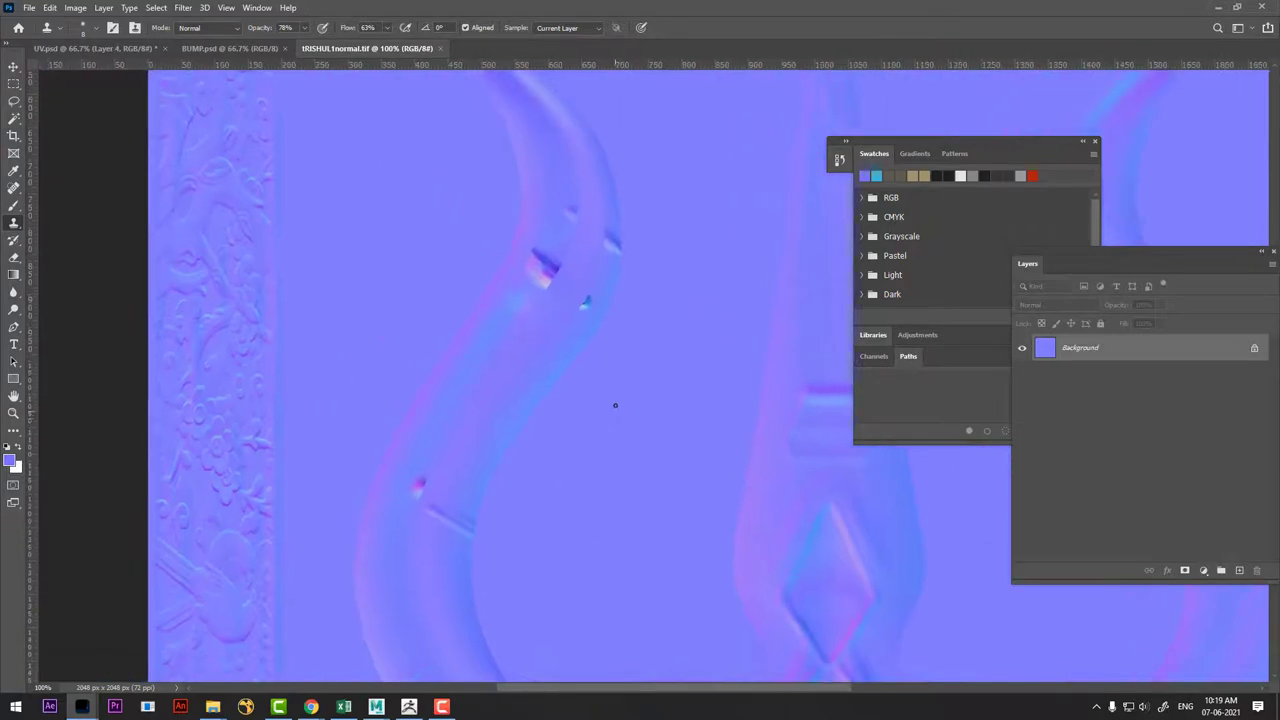
pyautogui.keyDown('alt'); pyautogui.scroll(2, 607, 376); pyautogui.keyUp('alt')
pyautogui.moveTo(524, 269); pyautogui.dragTo(563, 329)
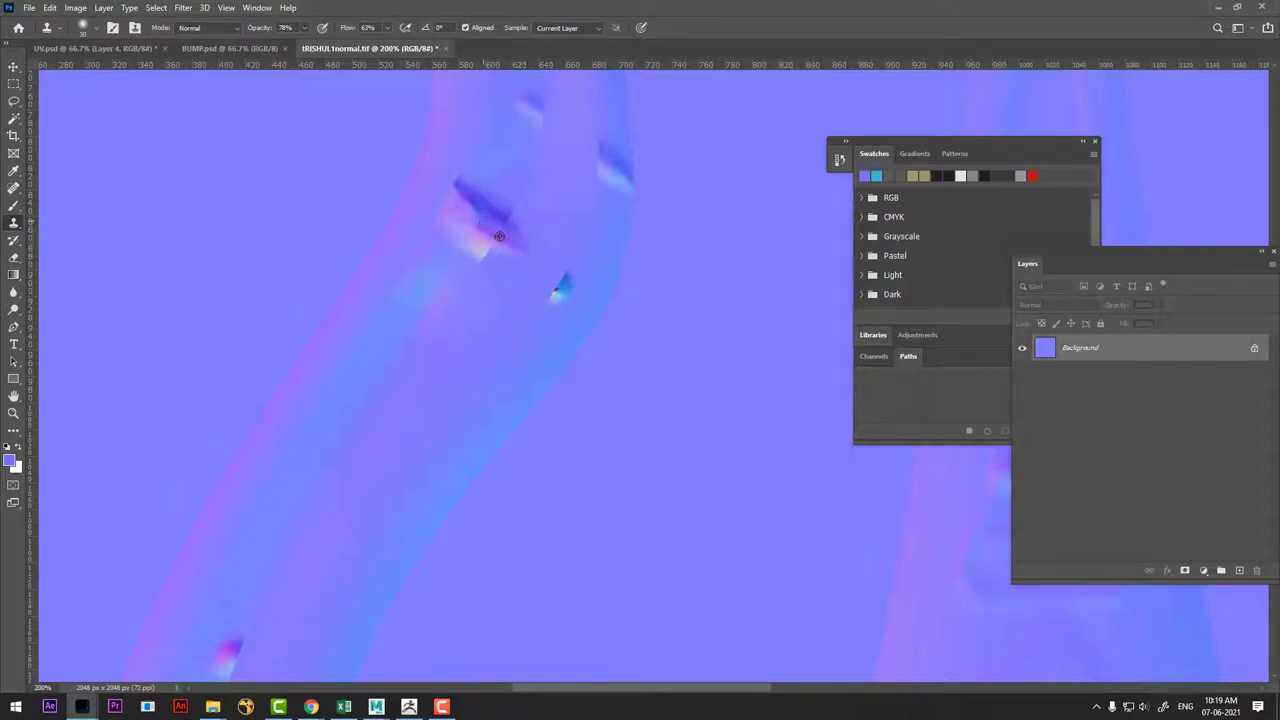
pyautogui.keyDown('alt'); pyautogui.click(474, 222); pyautogui.keyUp('alt')
pyautogui.moveTo(502, 241); pyautogui.dragTo(531, 266)
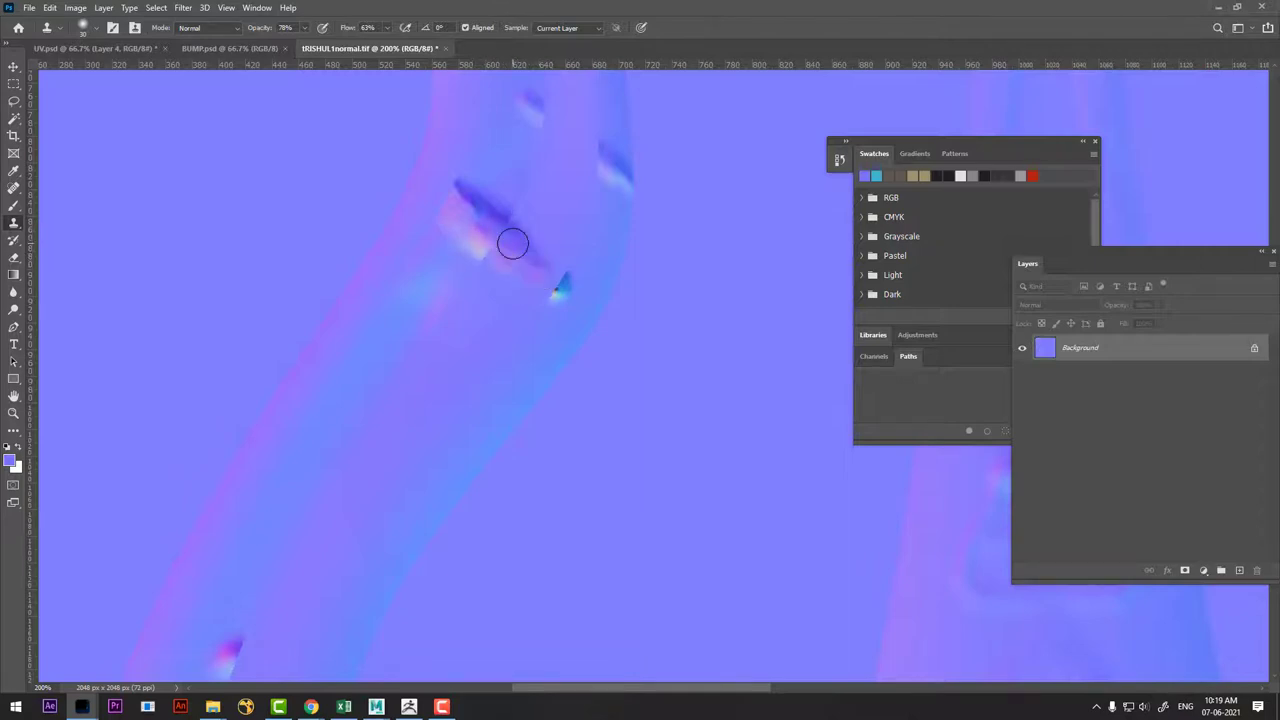
pyautogui.moveTo(511, 243); pyautogui.dragTo(545, 276)
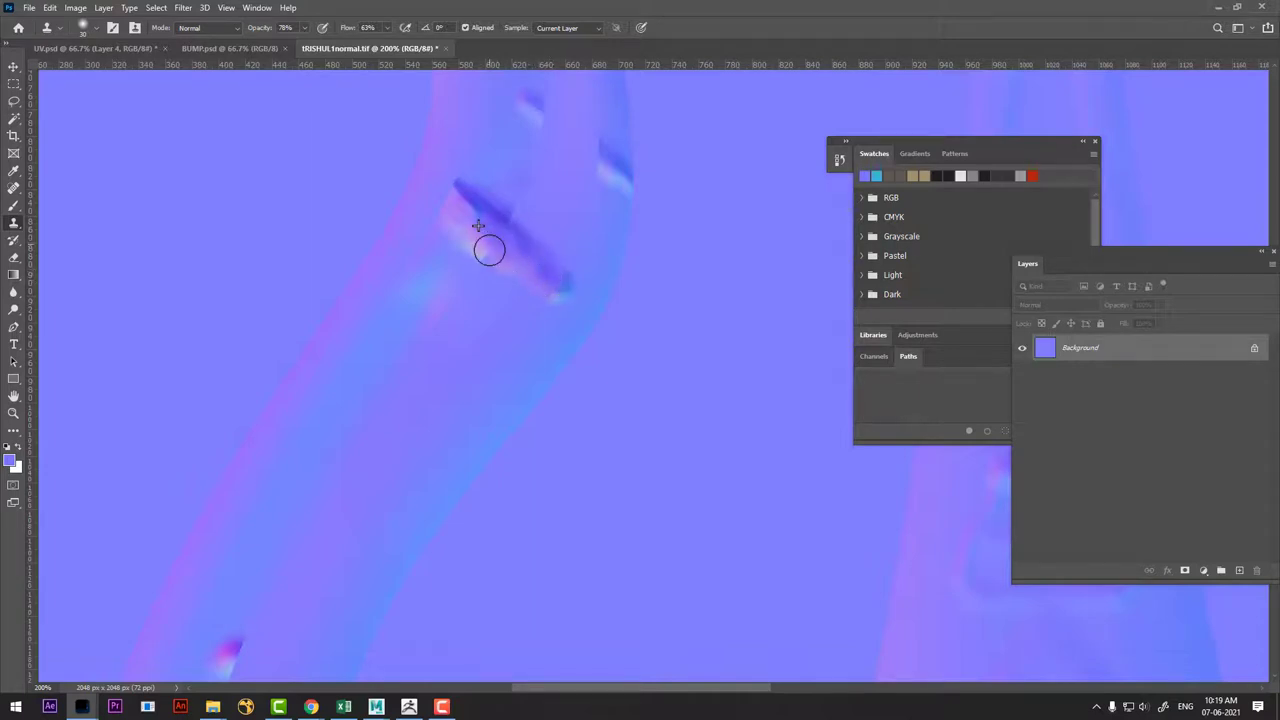
pyautogui.moveTo(516, 257); pyautogui.dragTo(544, 272)
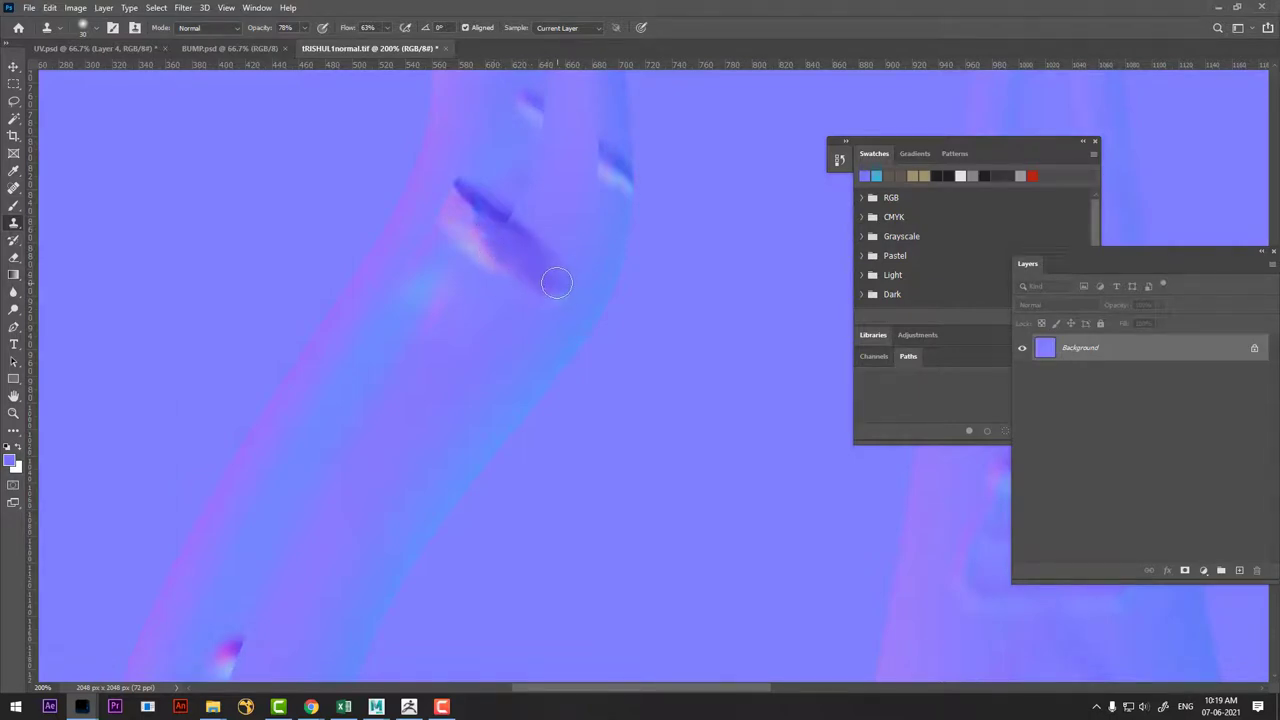
pyautogui.hotkey('ctrl', 'z')
pyautogui.moveTo(482, 229); pyautogui.dragTo(525, 245)
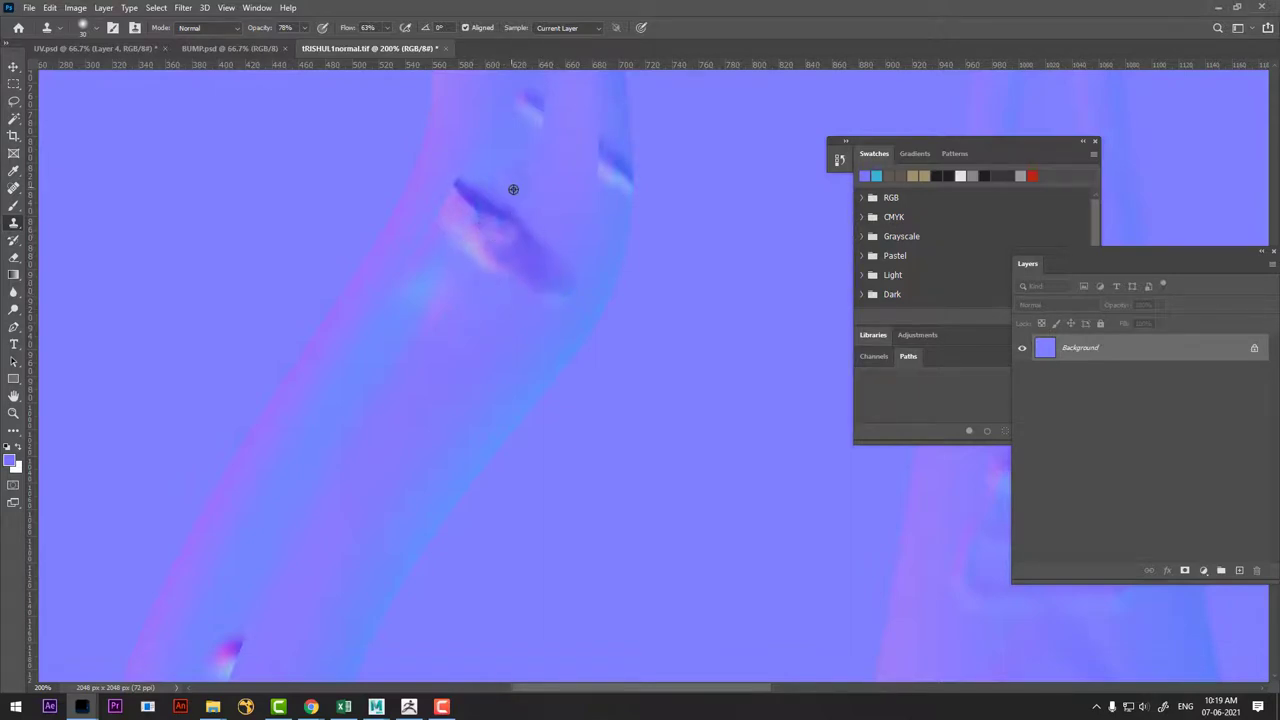
pyautogui.moveTo(517, 199); pyautogui.dragTo(506, 209)
# Clone away the light seam stripe and the dark smudge beside it, then bring up the window switcher.
pyautogui.moveTo(531, 246); pyautogui.dragTo(539, 311)
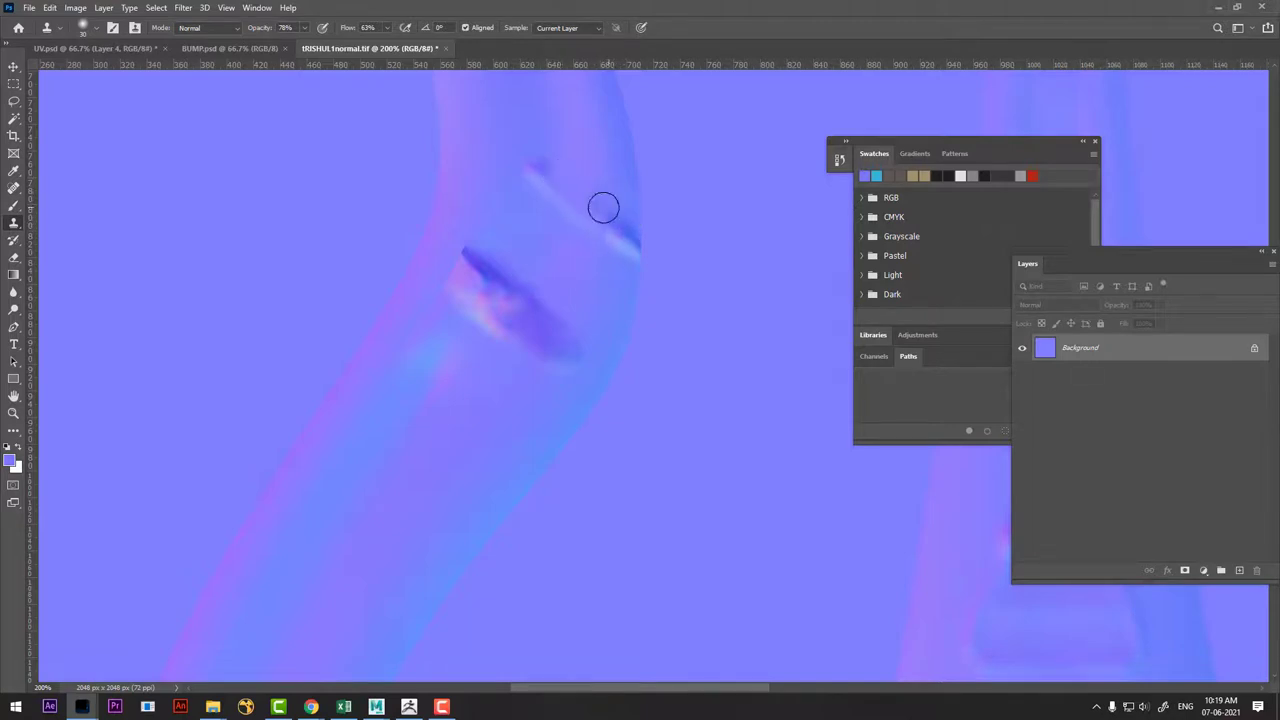
pyautogui.moveTo(559, 178)
pyautogui.mouseDown()
pyautogui.moveTo(609, 223)
pyautogui.moveTo(541, 176)
pyautogui.mouseUp()
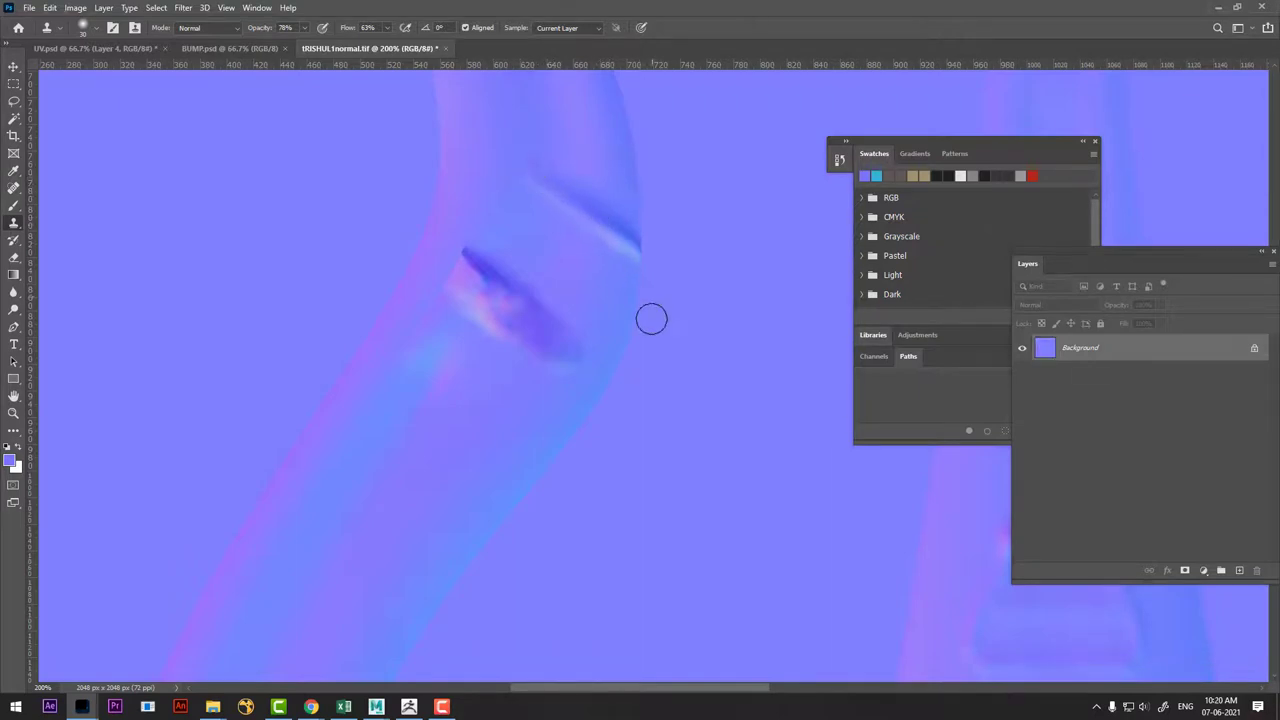
pyautogui.moveTo(571, 356)
pyautogui.mouseDown()
pyautogui.moveTo(449, 257)
pyautogui.moveTo(561, 347)
pyautogui.mouseUp()
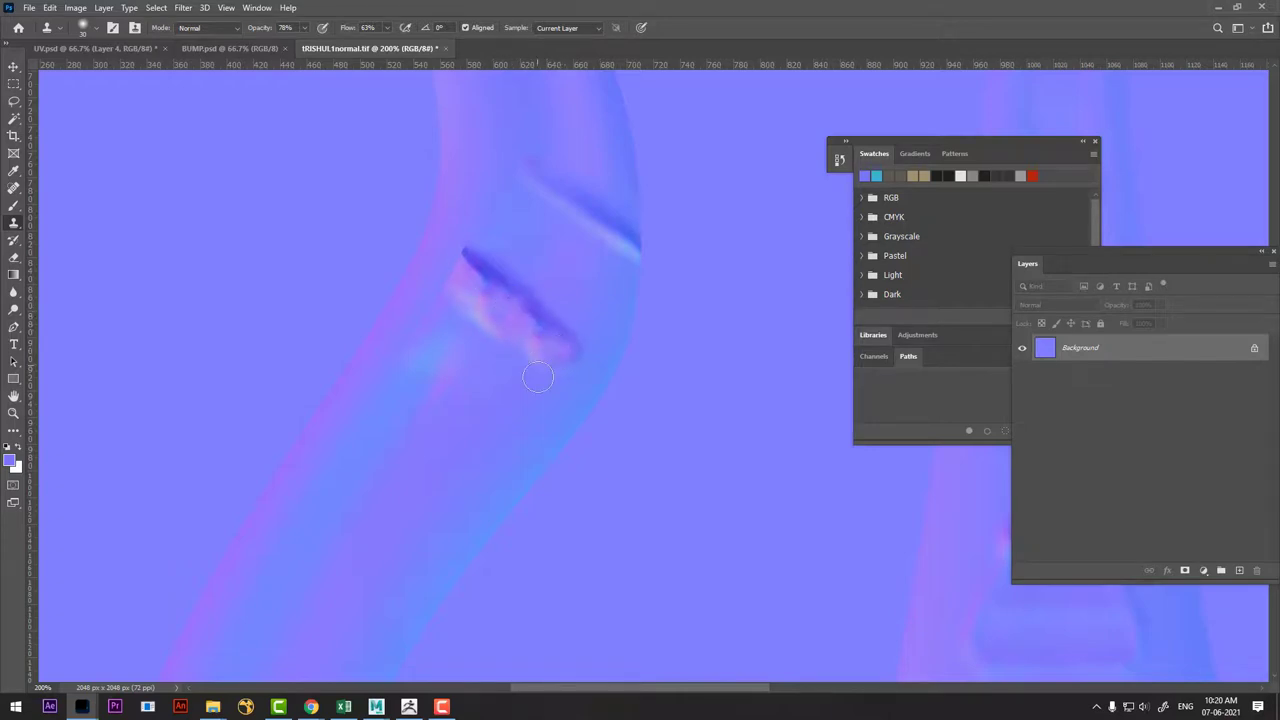
pyautogui.keyDown('alt'); pyautogui.scroll(-3, 551, 371); pyautogui.keyUp('alt')
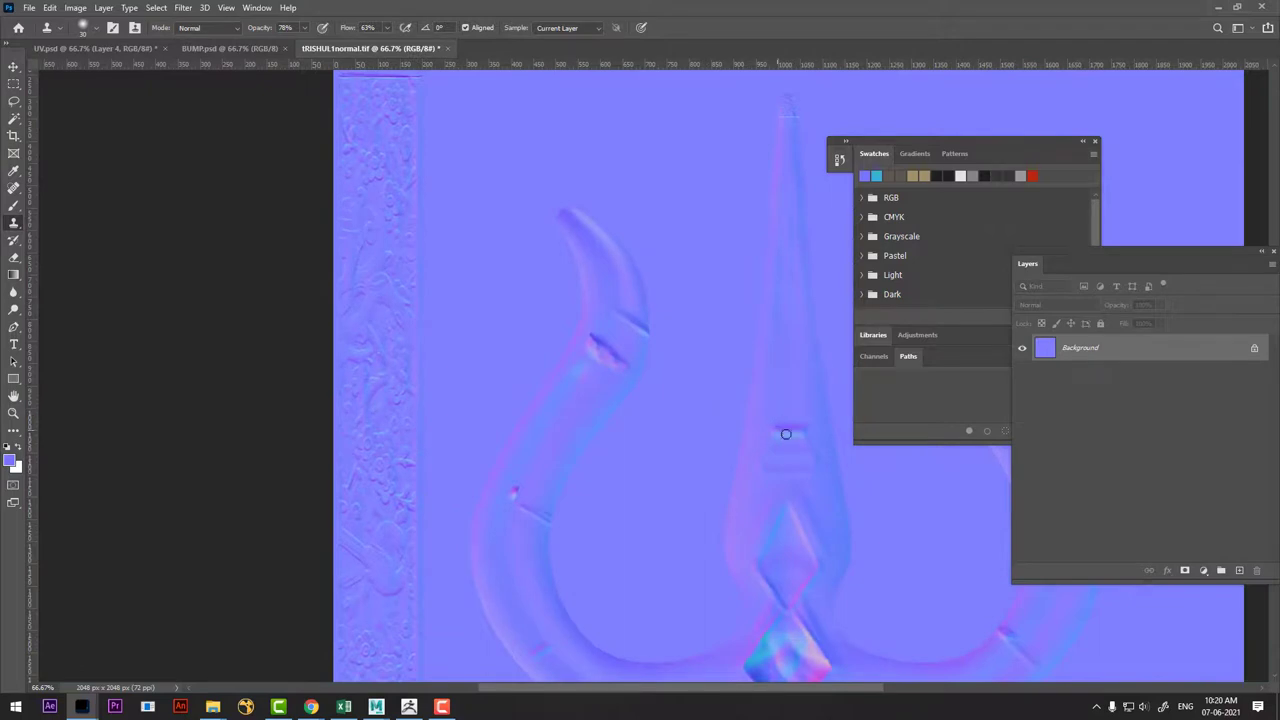
pyautogui.moveTo(786, 434); pyautogui.dragTo(632, 456)
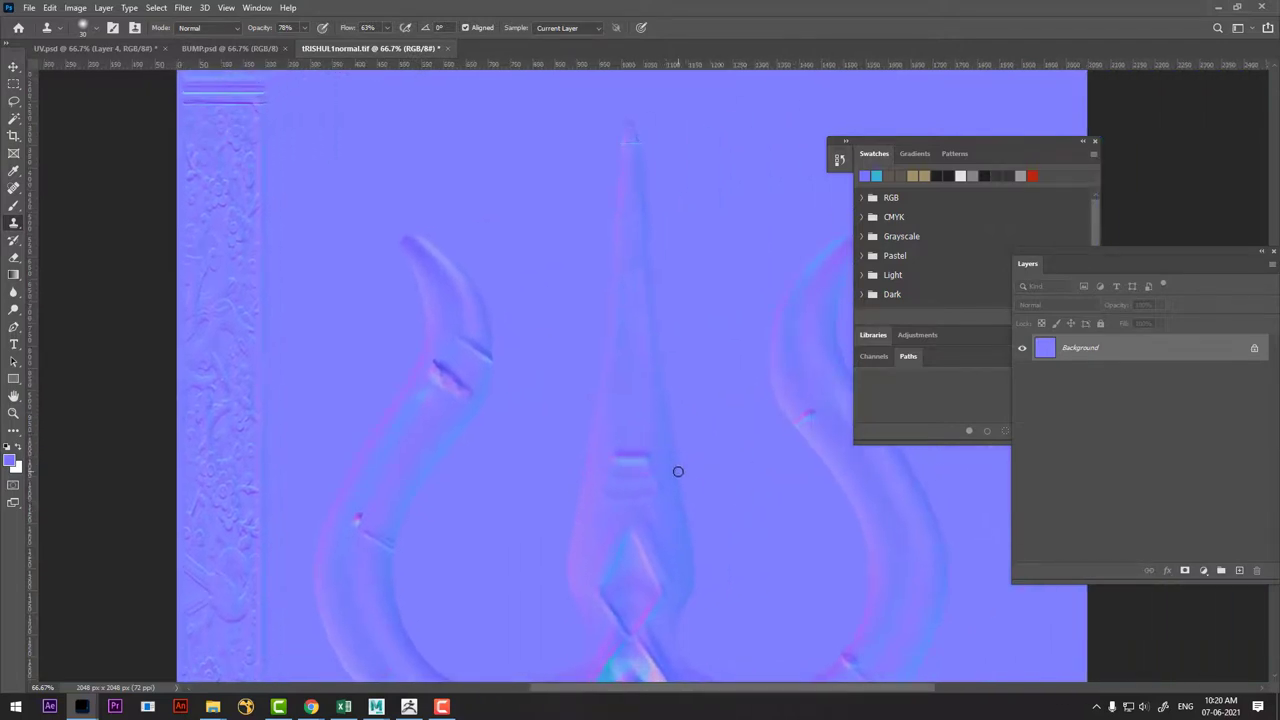
pyautogui.hotkey('alt', 'Tab')
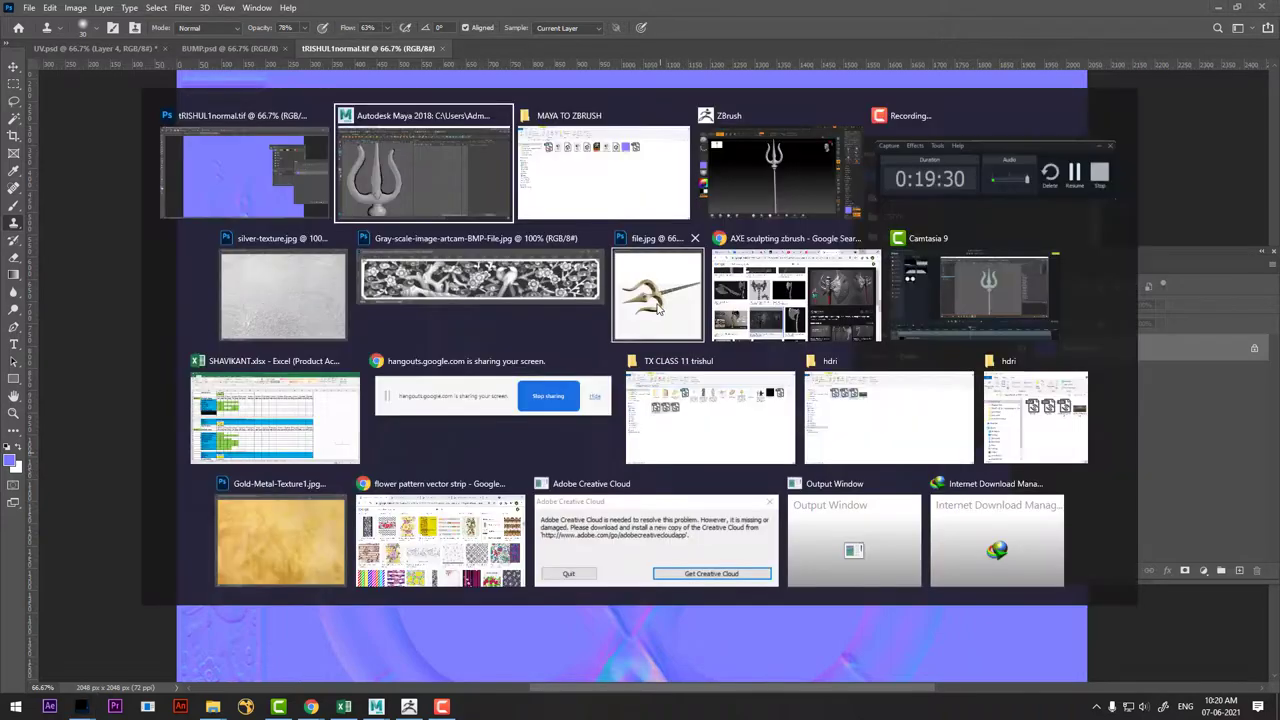
# Return to the Maya trident scene and check the blinn3 material and its file4 bump node.
pyautogui.click(978, 295)
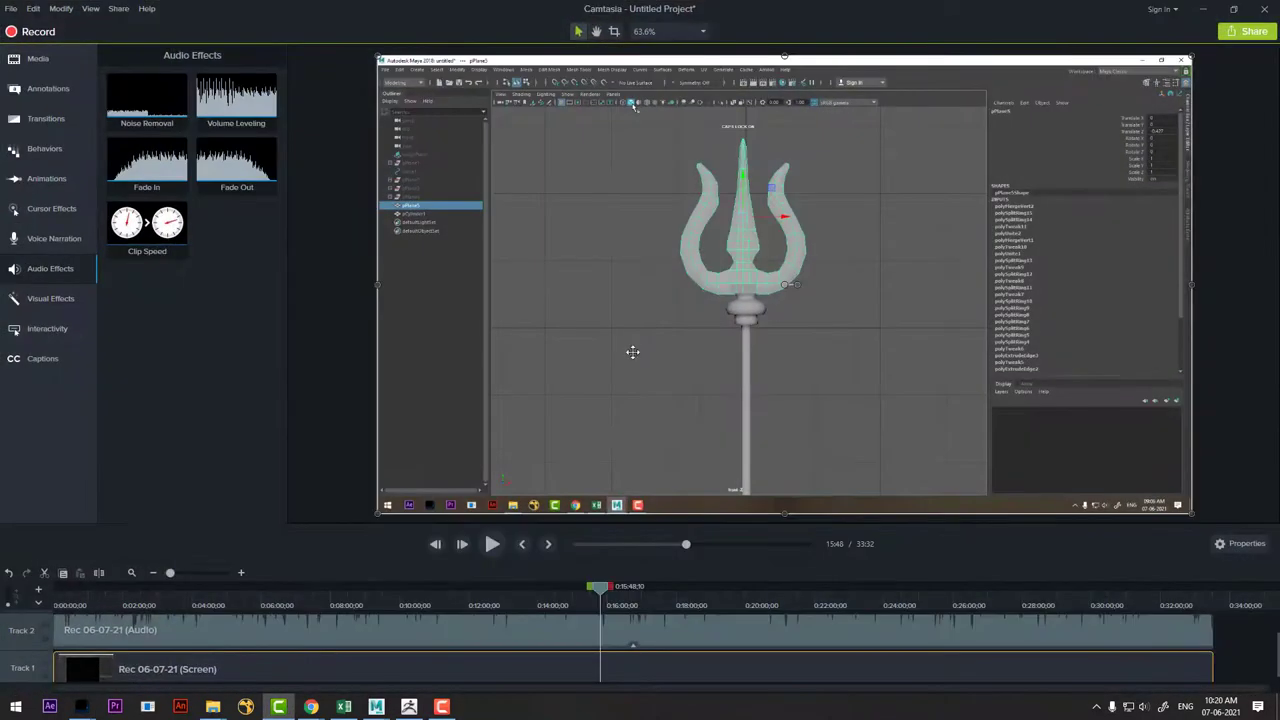
pyautogui.moveTo(376, 707)
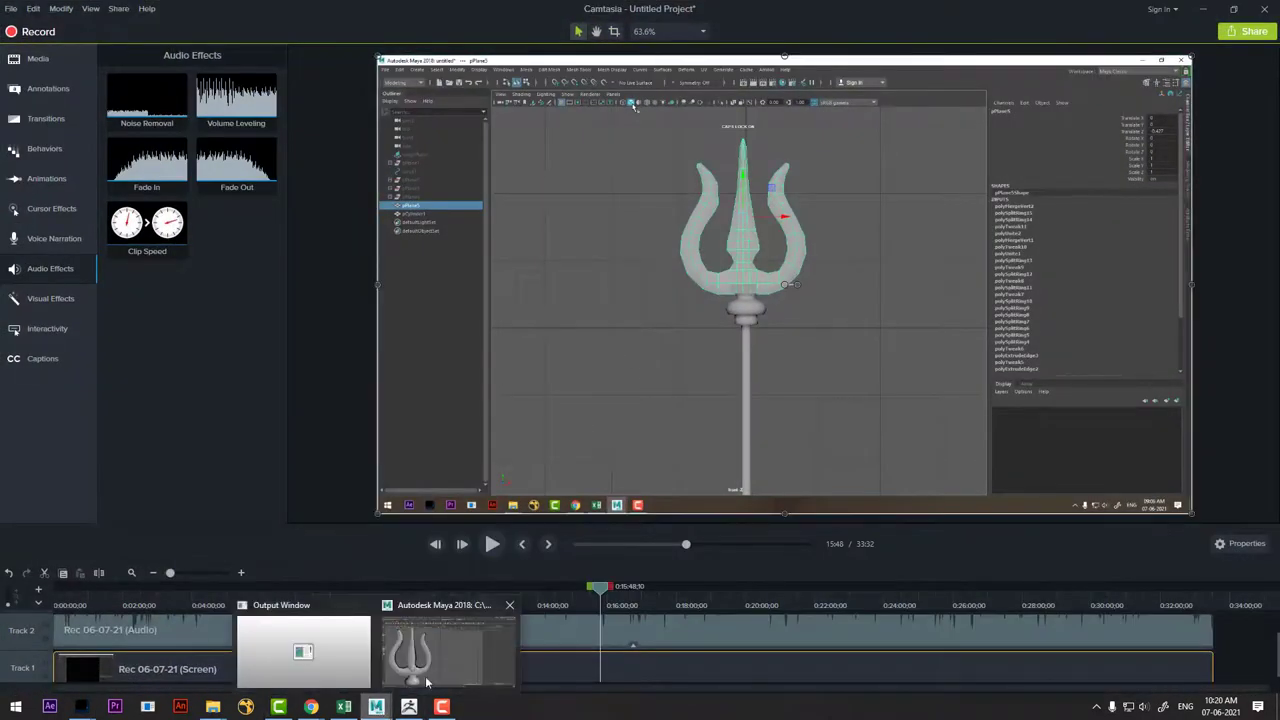
pyautogui.click(452, 645)
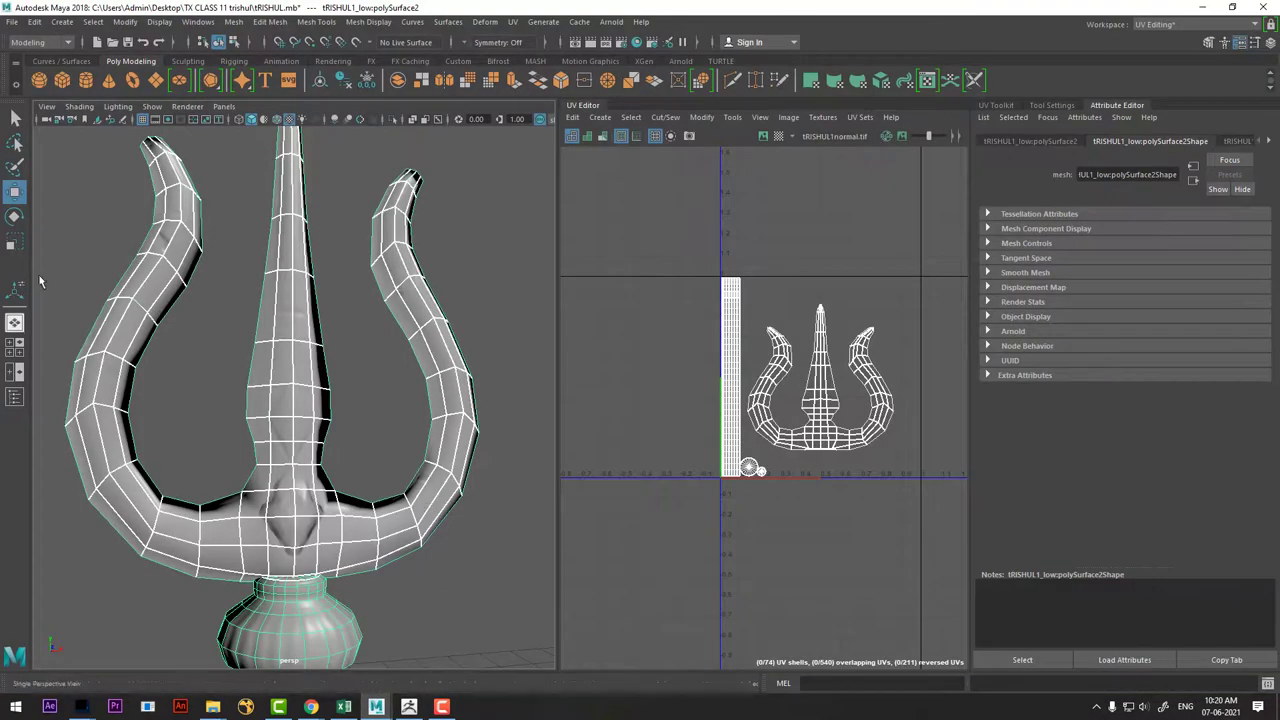
pyautogui.scroll(3, 268, 459)
pyautogui.scroll(3, 268, 459)
pyautogui.keyDown('alt'); pyautogui.moveTo(268, 459); pyautogui.dragTo(366, 509, button='middle'); pyautogui.keyUp('alt')
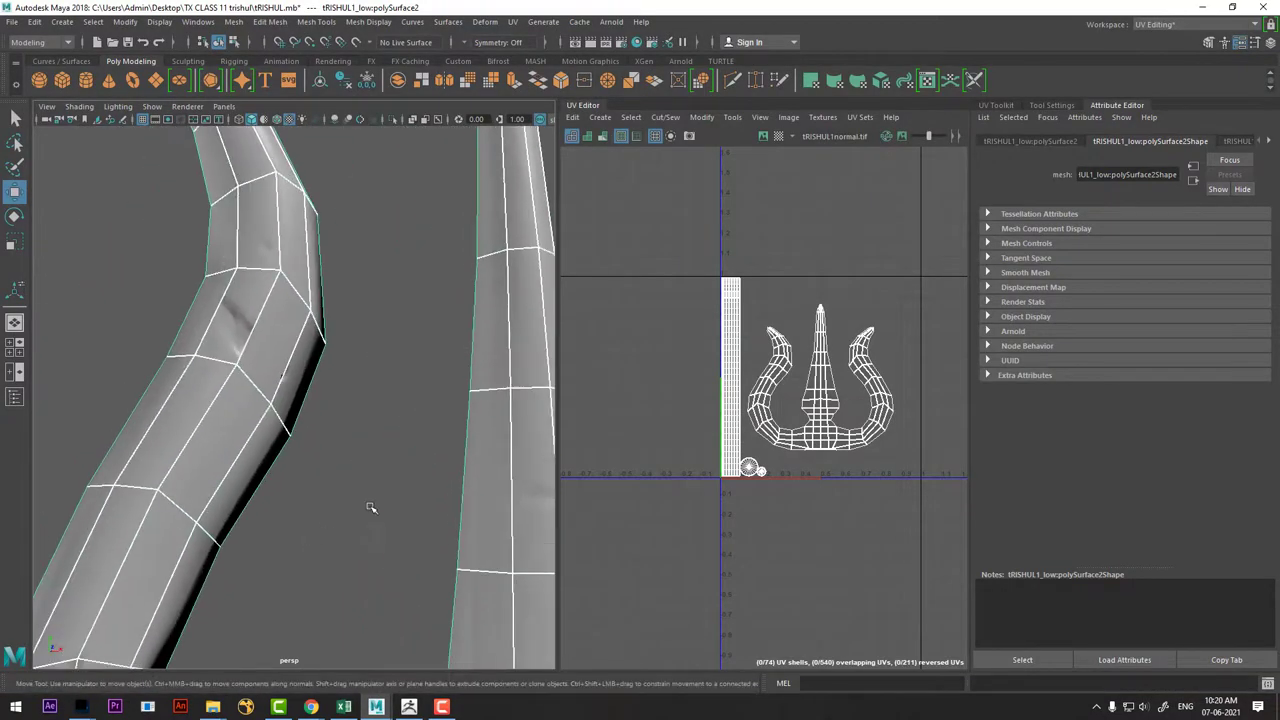
pyautogui.moveTo(320, 410); pyautogui.dragTo(200, 645, button='right')
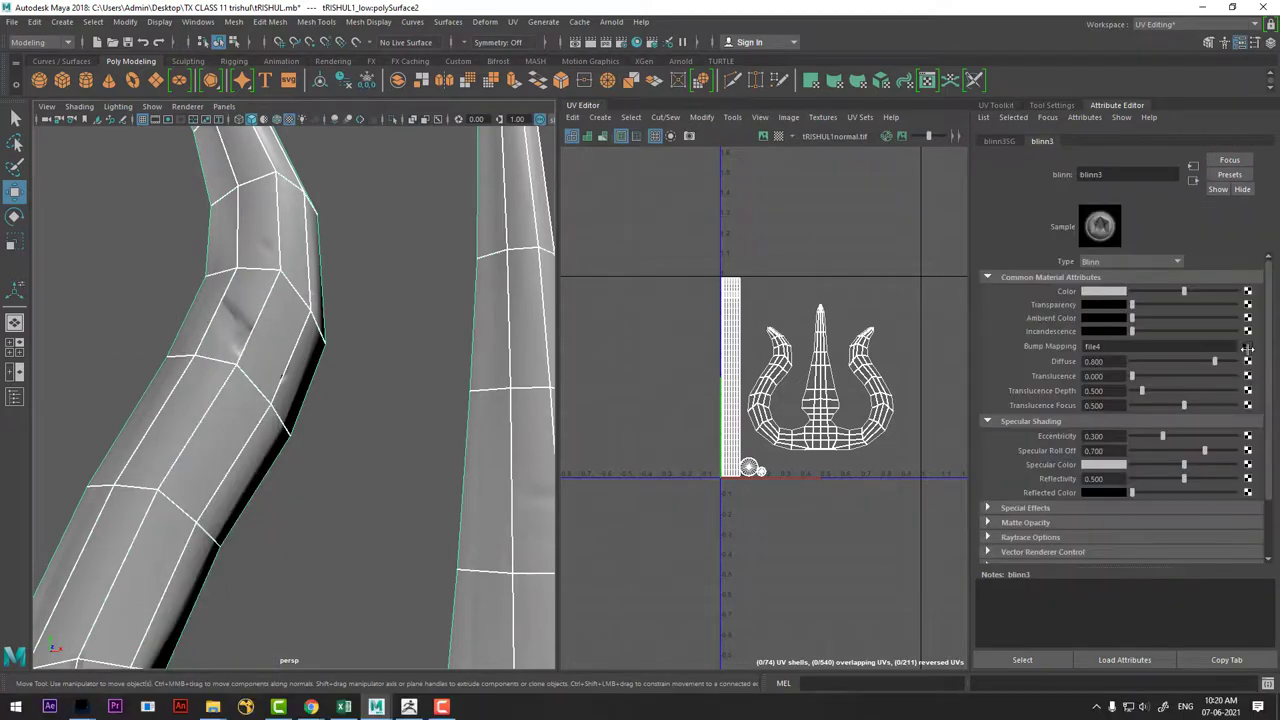
pyautogui.click(1247, 347)
# Inspect the bump-mapped left, centre and right prongs up close, toggling the mesh selection.
pyautogui.click(369, 497)
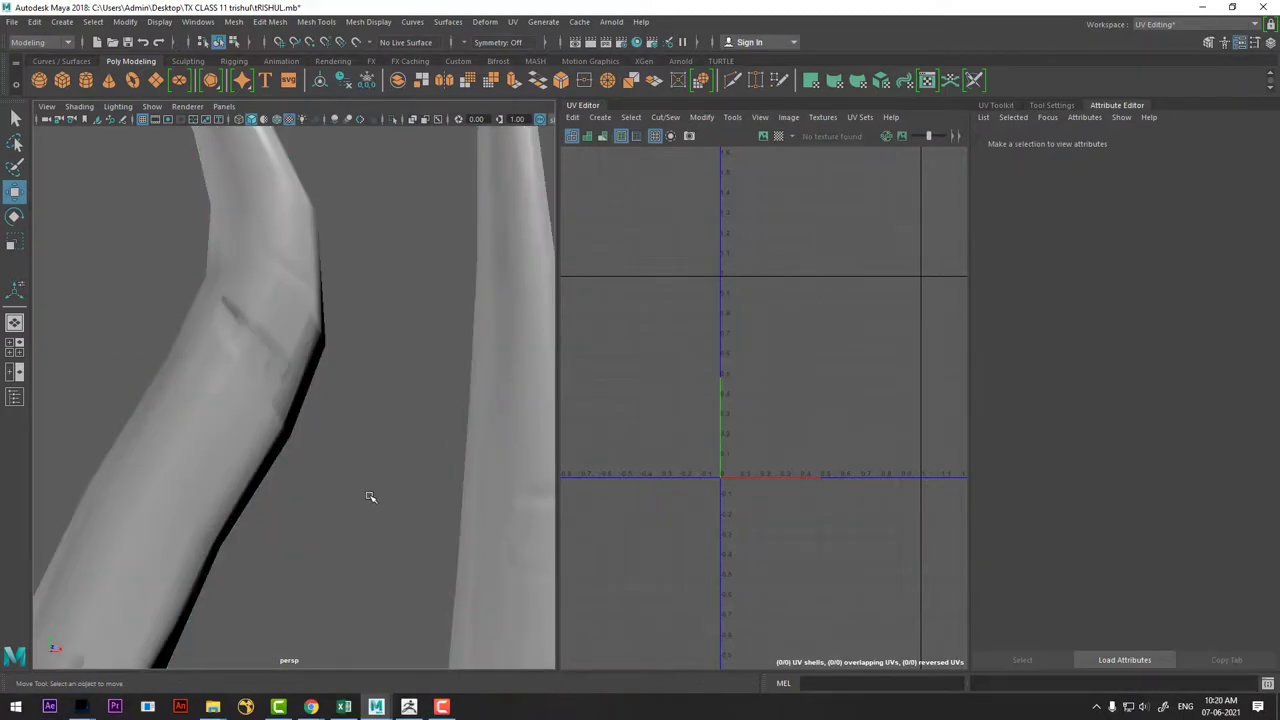
pyautogui.moveTo(261, 466)
pyautogui.keyDown('alt'); pyautogui.mouseDown(button='right')
pyautogui.moveTo(326, 624)
pyautogui.moveTo(320, 608)
pyautogui.moveTo(351, 560)
pyautogui.mouseUp(button='right'); pyautogui.keyUp('alt')
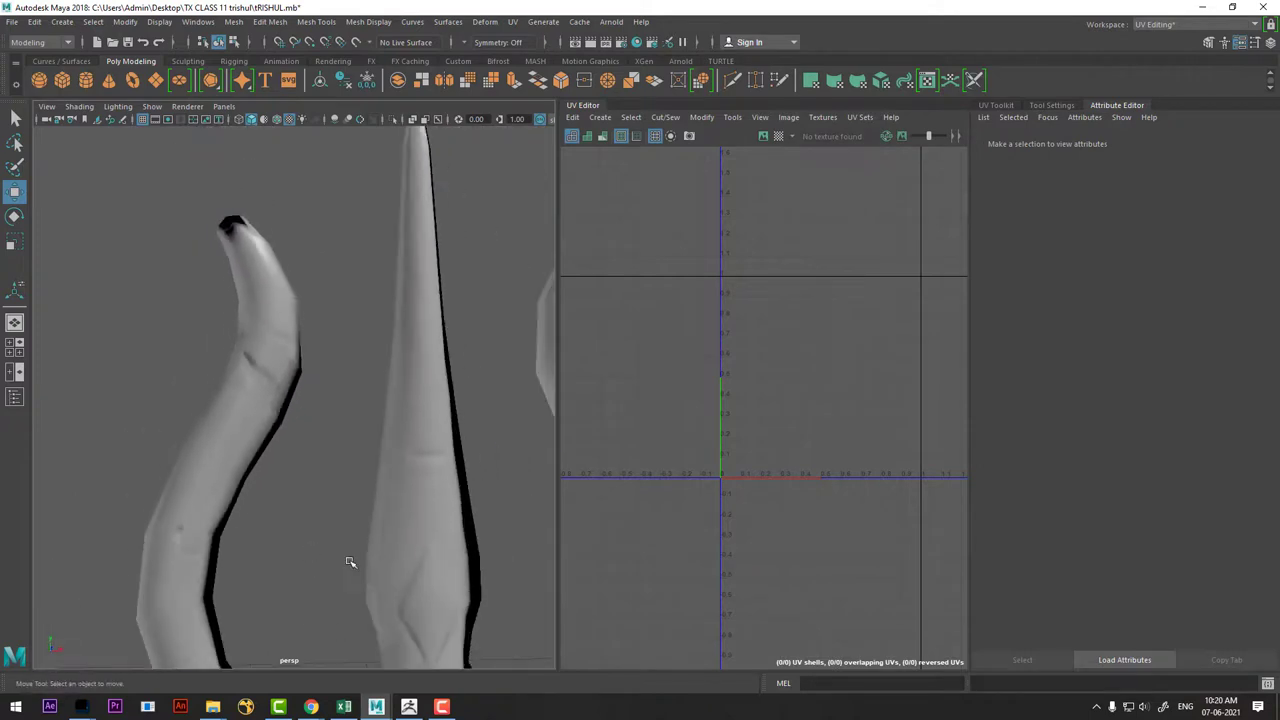
pyautogui.click(416, 485)
pyautogui.click(316, 489)
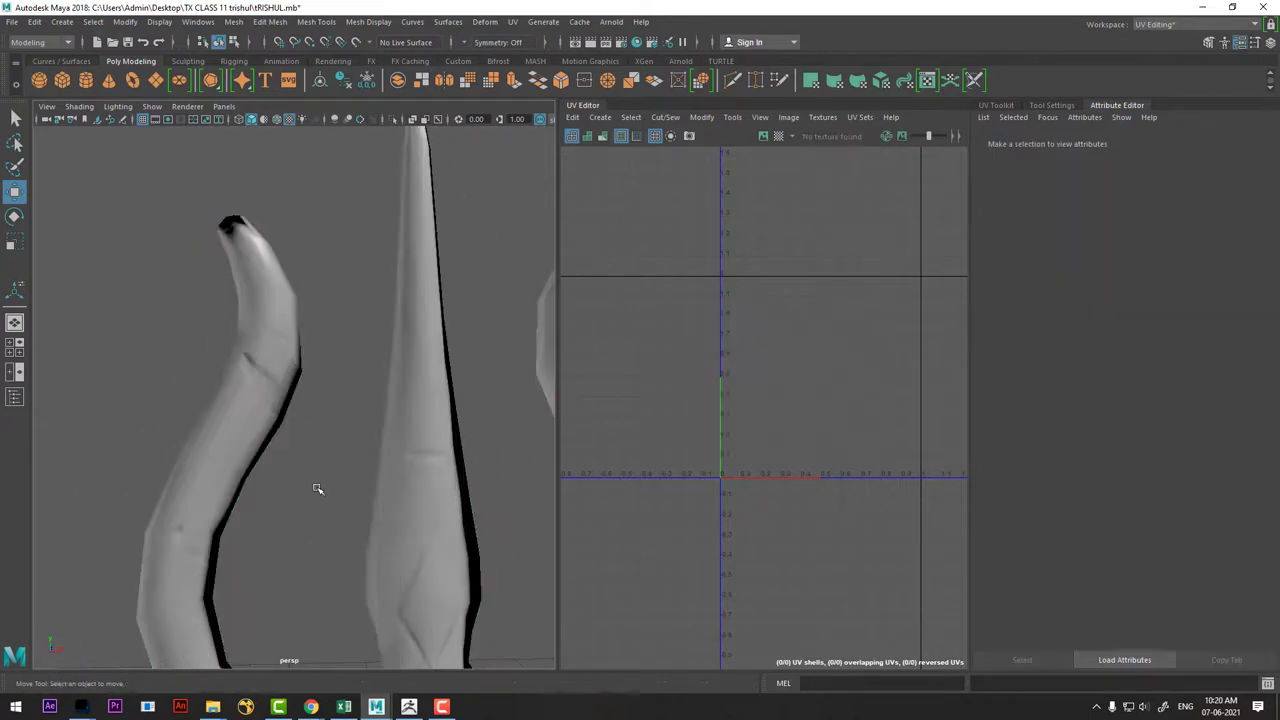
pyautogui.click(265, 403)
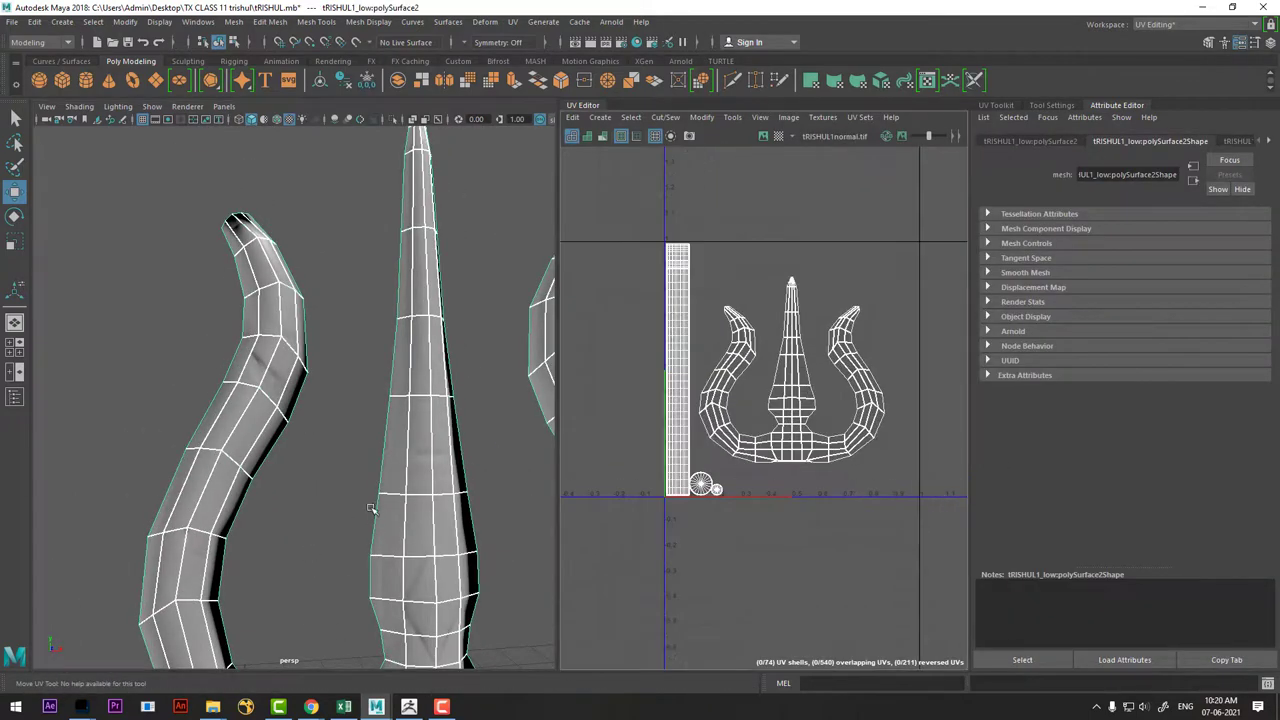
pyautogui.moveTo(370, 508)
pyautogui.keyDown('alt'); pyautogui.mouseDown()
pyautogui.moveTo(340, 500)
pyautogui.moveTo(357, 477)
pyautogui.moveTo(457, 549)
pyautogui.moveTo(421, 437)
pyautogui.moveTo(403, 434)
pyautogui.moveTo(423, 451)
pyautogui.moveTo(400, 480)
pyautogui.moveTo(416, 440)
pyautogui.moveTo(403, 506)
pyautogui.mouseUp(); pyautogui.keyUp('alt')
pyautogui.click(421, 437)
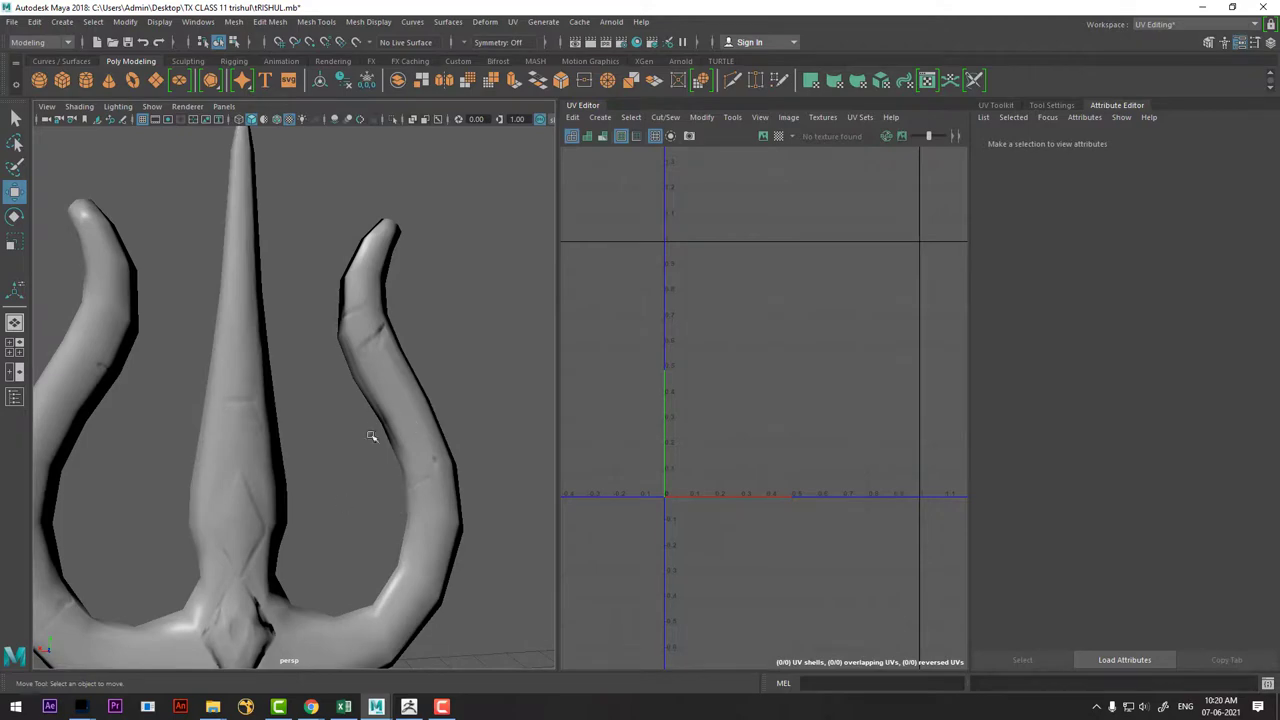
pyautogui.keyDown('alt'); pyautogui.moveTo(370, 437); pyautogui.dragTo(371, 440, button='middle'); pyautogui.keyUp('alt')
pyautogui.keyDown('alt'); pyautogui.moveTo(396, 473); pyautogui.dragTo(368, 466); pyautogui.keyUp('alt')
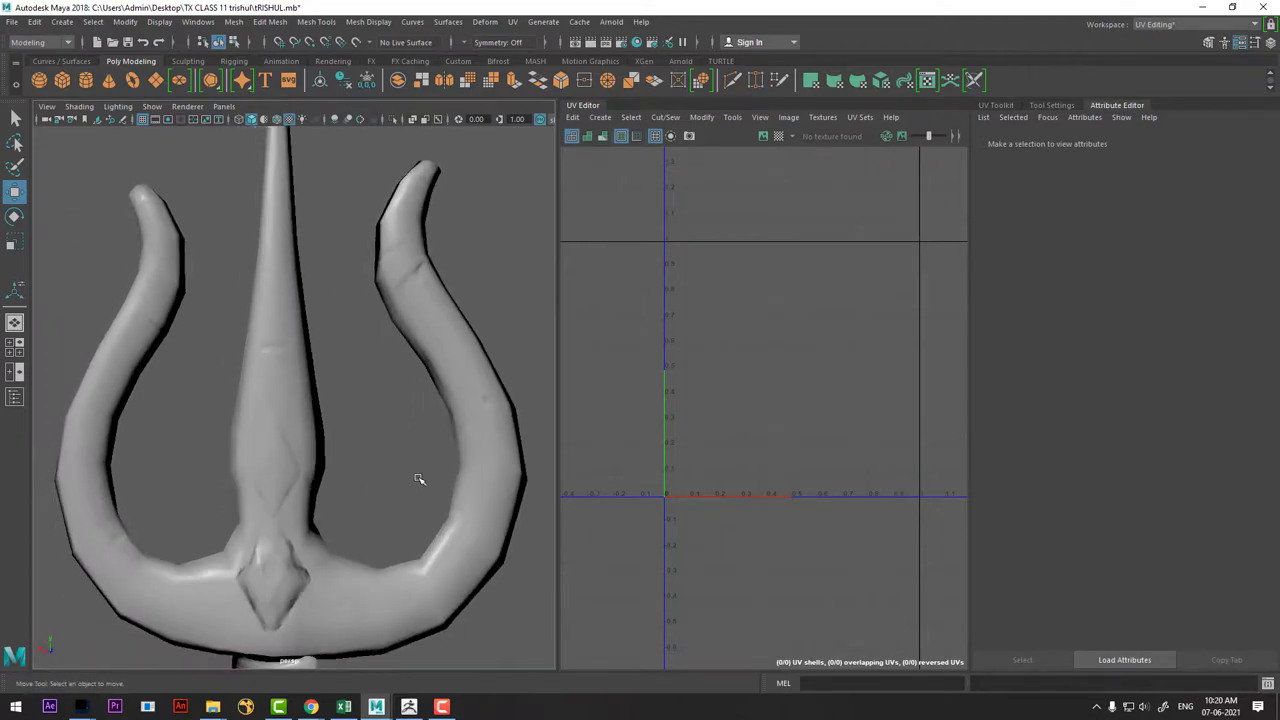
# View the trident from the side, then from the front with all prongs, zoomed out, and reselect the mesh.
pyautogui.click(490, 422)
pyautogui.keyDown('alt'); pyautogui.moveTo(414, 323); pyautogui.dragTo(404, 310); pyautogui.keyUp('alt')
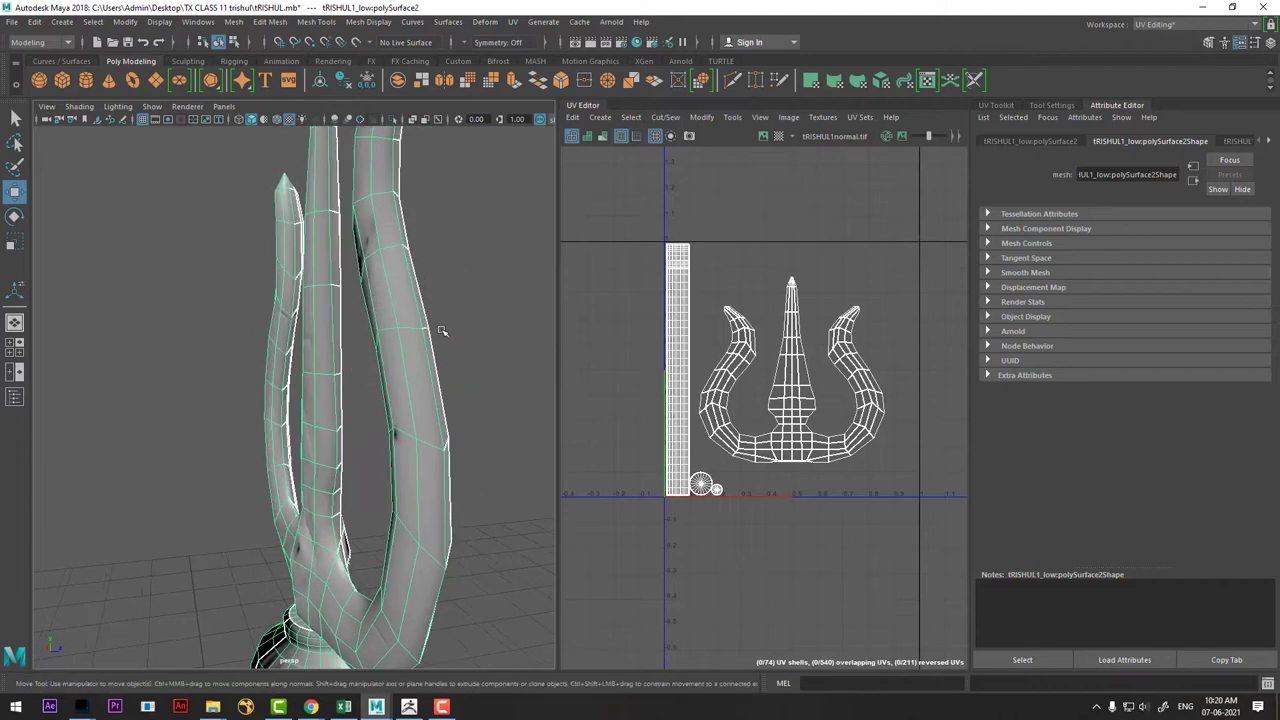
pyautogui.keyDown('alt'); pyautogui.moveTo(441, 331); pyautogui.dragTo(408, 418); pyautogui.keyUp('alt')
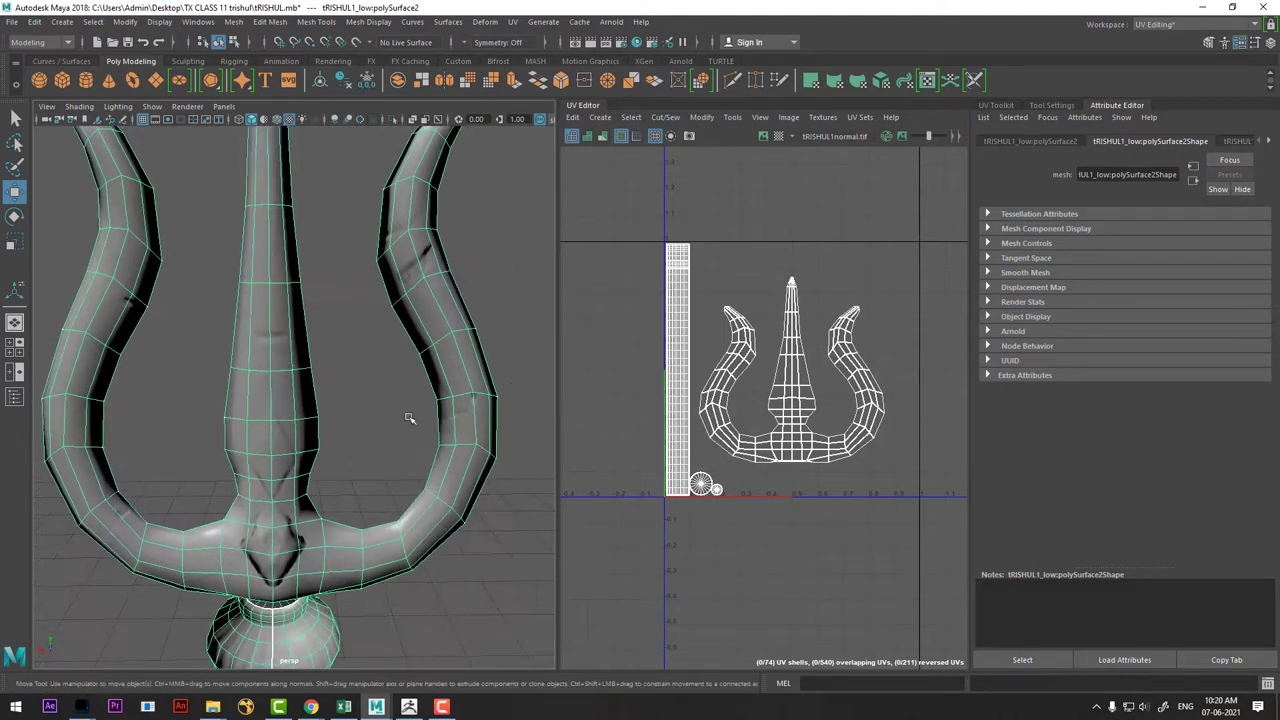
pyautogui.click(408, 418)
pyautogui.scroll(-3, 408, 418)
pyautogui.scroll(3, 383, 386)
pyautogui.scroll(-2, 347, 451)
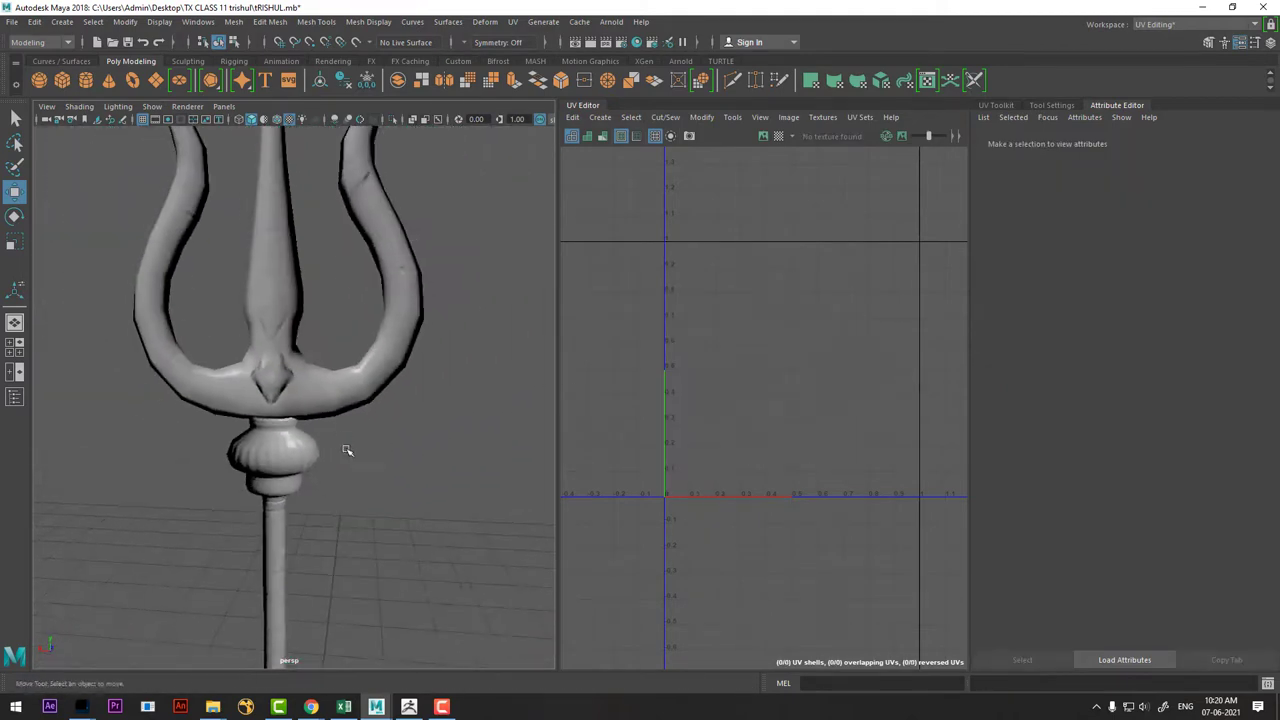
pyautogui.scroll(-2, 347, 451)
pyautogui.scroll(-1, 420, 514)
pyautogui.scroll(-2, 403, 494)
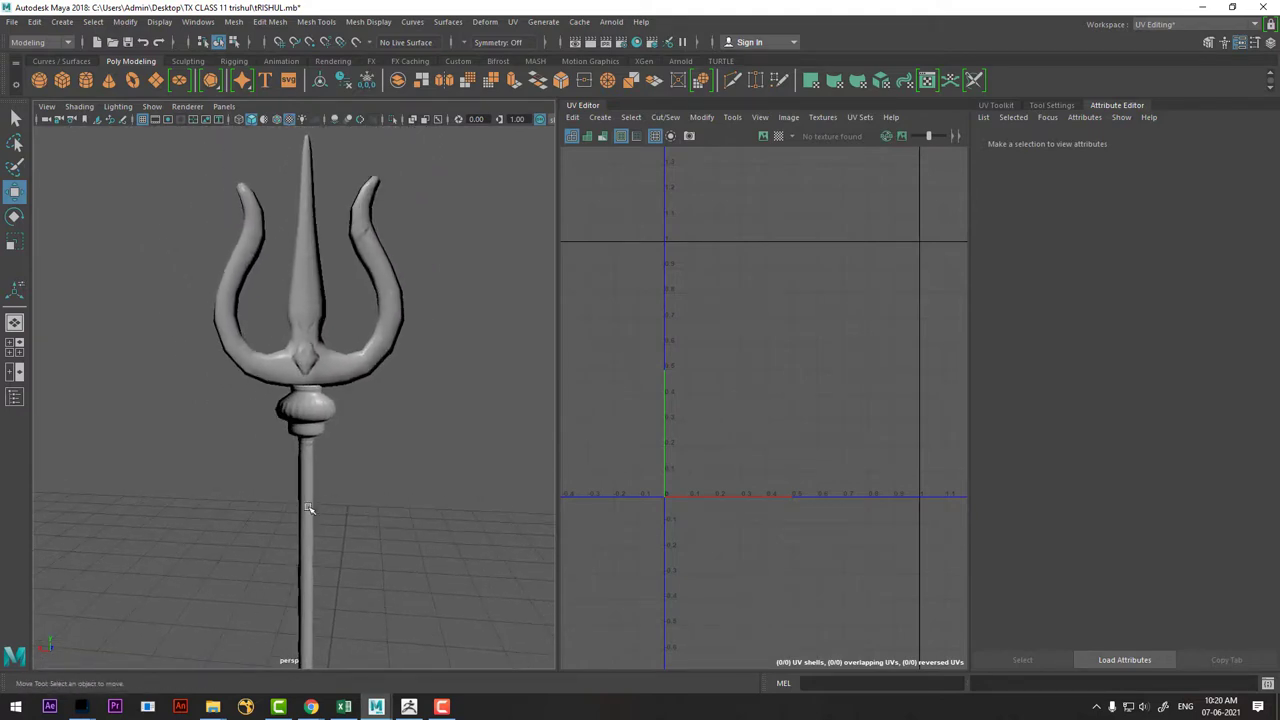
pyautogui.click(308, 418)
# Connect UV.psd as a File texture to the trident material's Color attribute.
pyautogui.rightClick(330, 322)
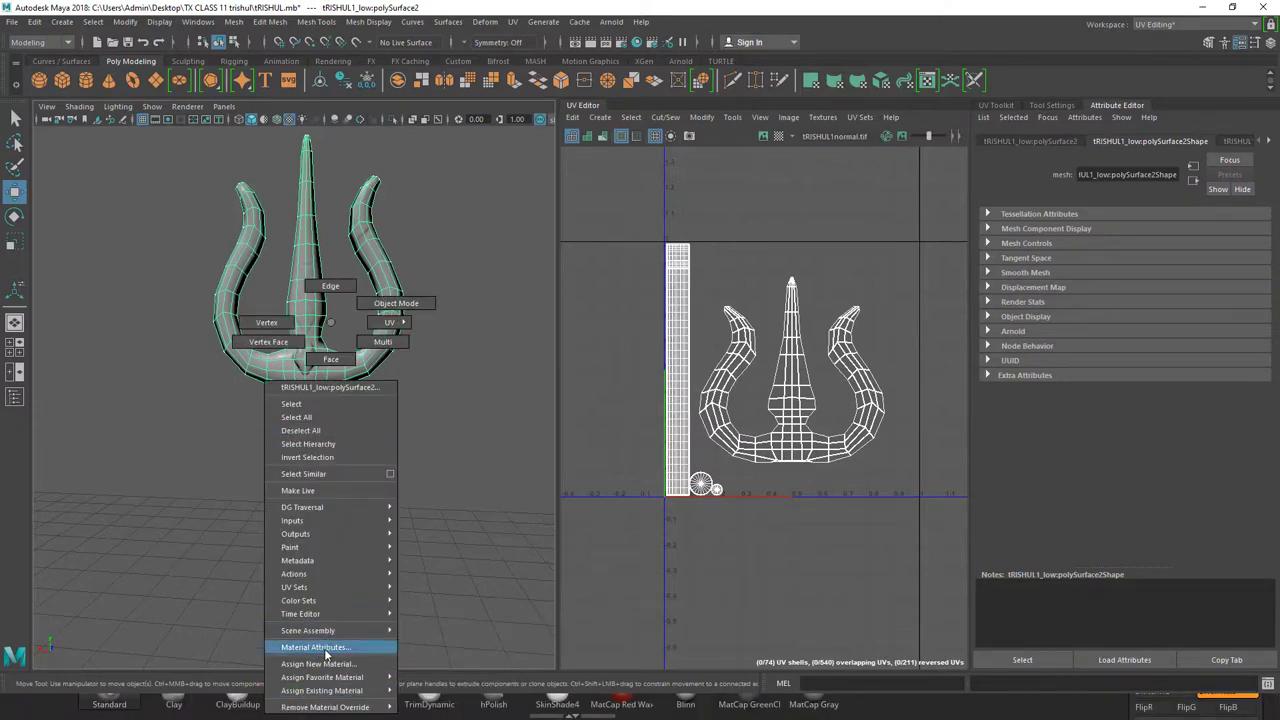
pyautogui.click(320, 647)
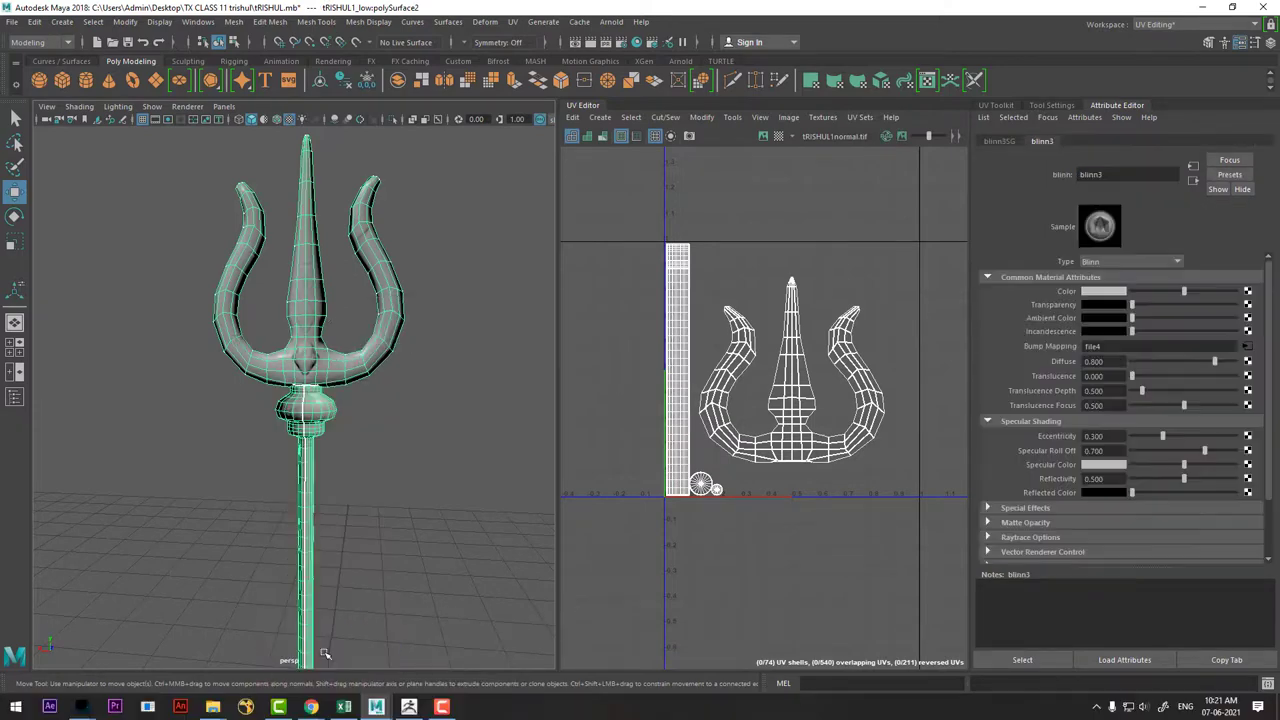
pyautogui.click(1248, 290)
pyautogui.click(584, 348)
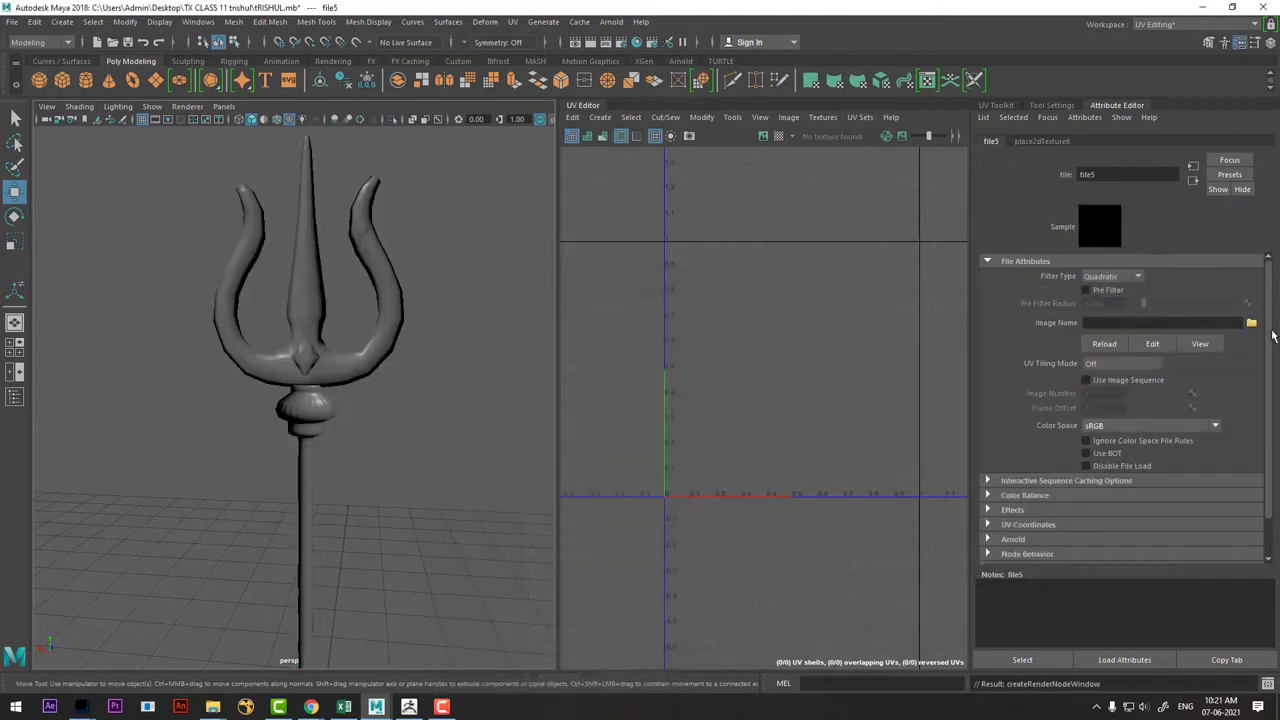
pyautogui.click(1251, 323)
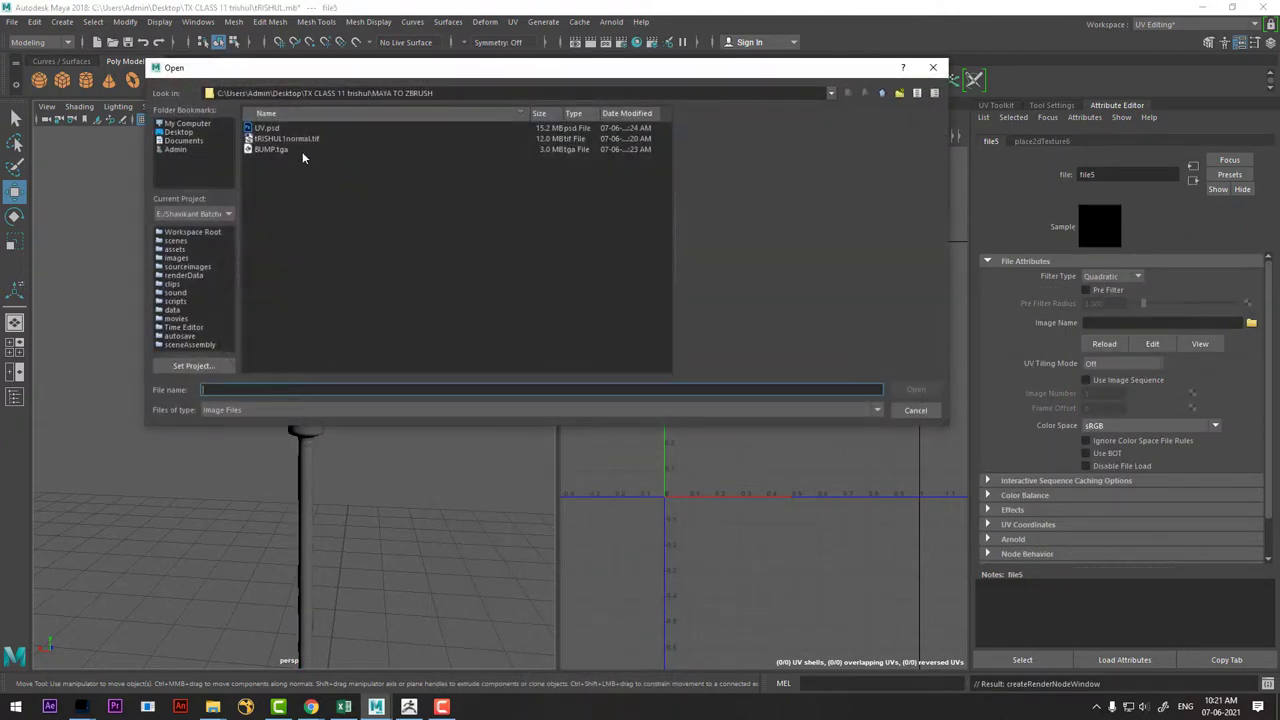
pyautogui.doubleClick(272, 130)
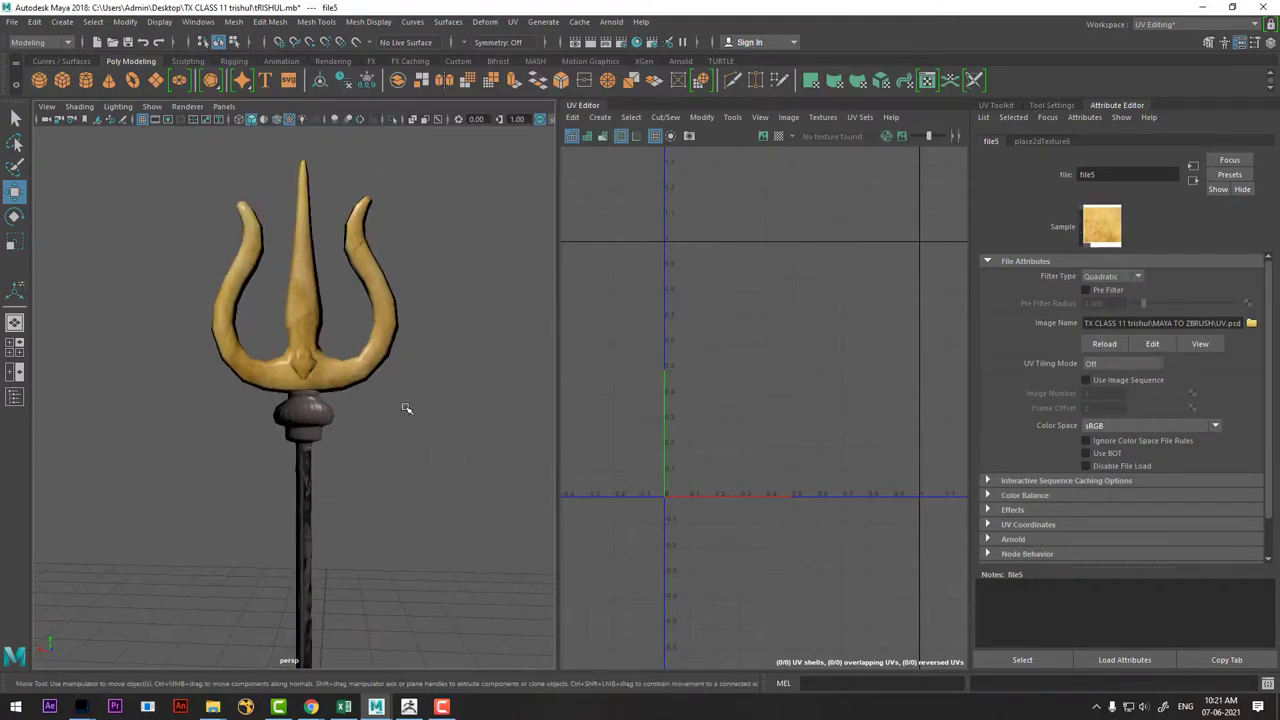
# Inspect the textured trident's gold prongs and dark pole down to its bottom end.
pyautogui.scroll(5, 452, 463)
pyautogui.scroll(3, 452, 463)
pyautogui.scroll(3, 451, 500)
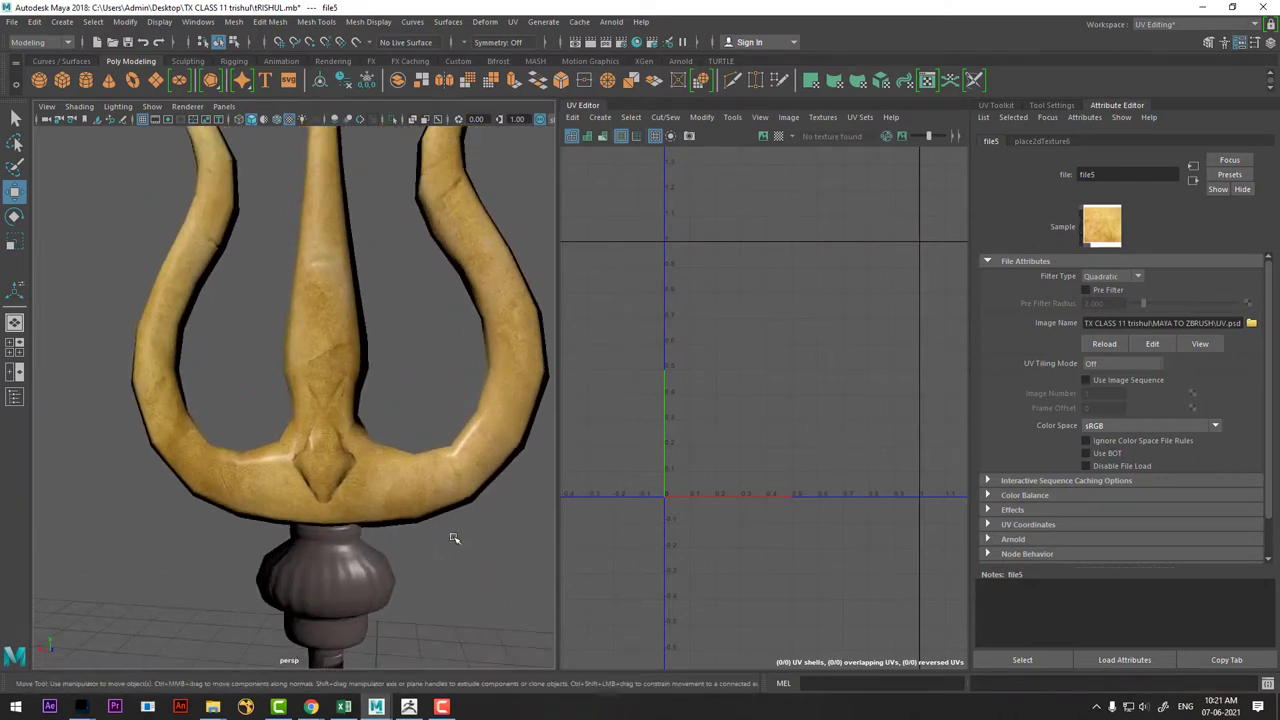
pyautogui.moveTo(451, 534)
pyautogui.keyDown('alt'); pyautogui.mouseDown()
pyautogui.moveTo(433, 332)
pyautogui.moveTo(414, 277)
pyautogui.moveTo(409, 524)
pyautogui.moveTo(443, 531)
pyautogui.mouseUp(); pyautogui.keyUp('alt')
pyautogui.scroll(3, 414, 443)
pyautogui.scroll(-5, 405, 390)
pyautogui.scroll(-3, 400, 514)
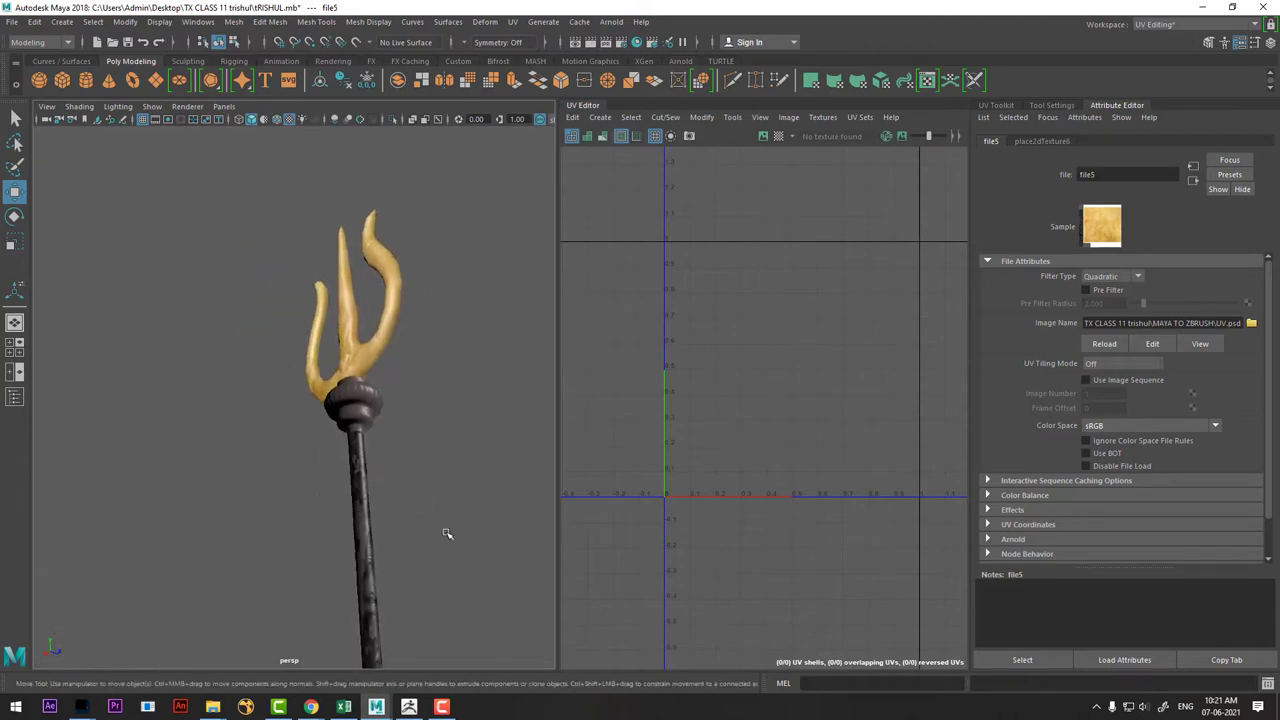
pyautogui.scroll(5, 368, 485)
pyautogui.scroll(-3, 457, 503)
pyautogui.scroll(-3, 349, 480)
pyautogui.moveTo(349, 480)
pyautogui.keyDown('alt'); pyautogui.mouseDown()
pyautogui.moveTo(366, 429)
pyautogui.moveTo(396, 461)
pyautogui.moveTo(366, 434)
pyautogui.moveTo(386, 480)
pyautogui.moveTo(464, 446)
pyautogui.mouseUp(); pyautogui.keyUp('alt')
pyautogui.scroll(3, 396, 461)
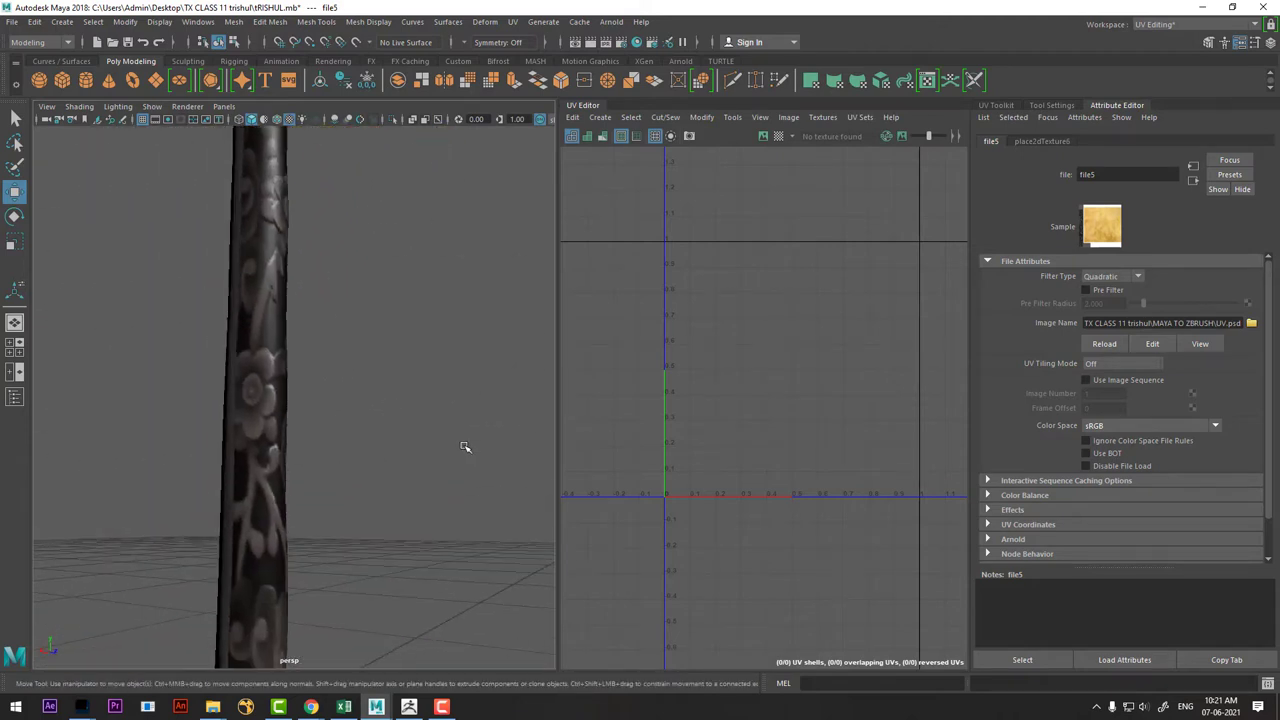